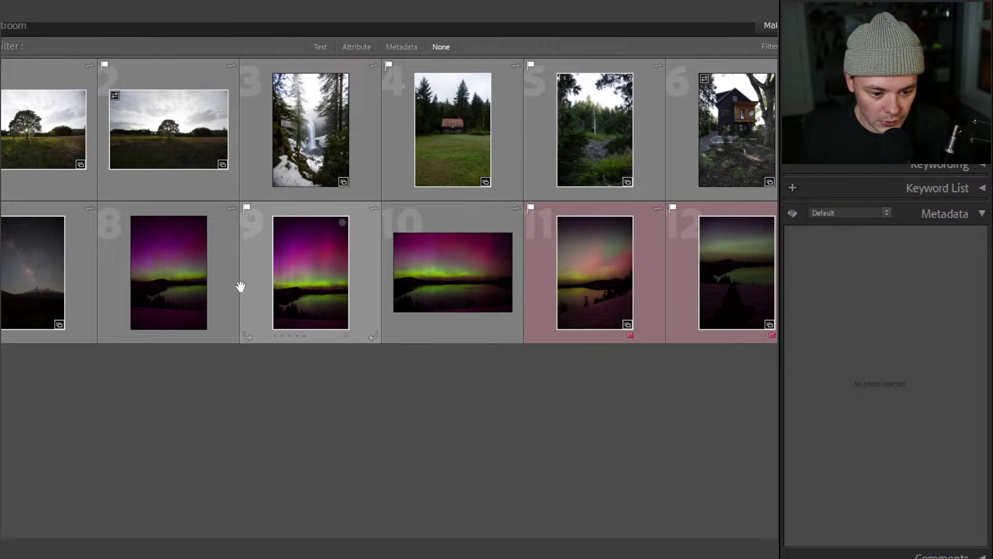
Remove the brighter vertical aurora photo, number 9, from the collection
right_click(309, 263)
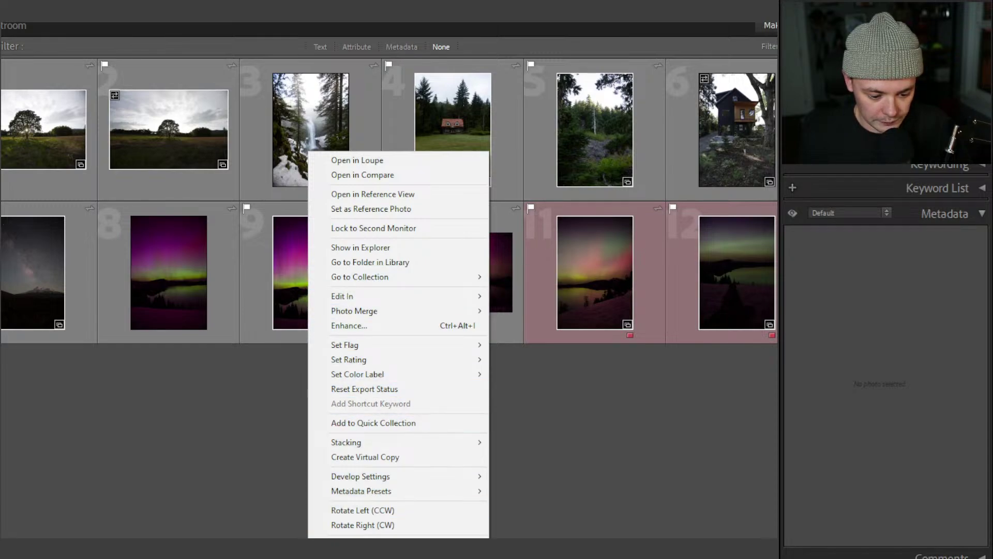
click(344, 549)
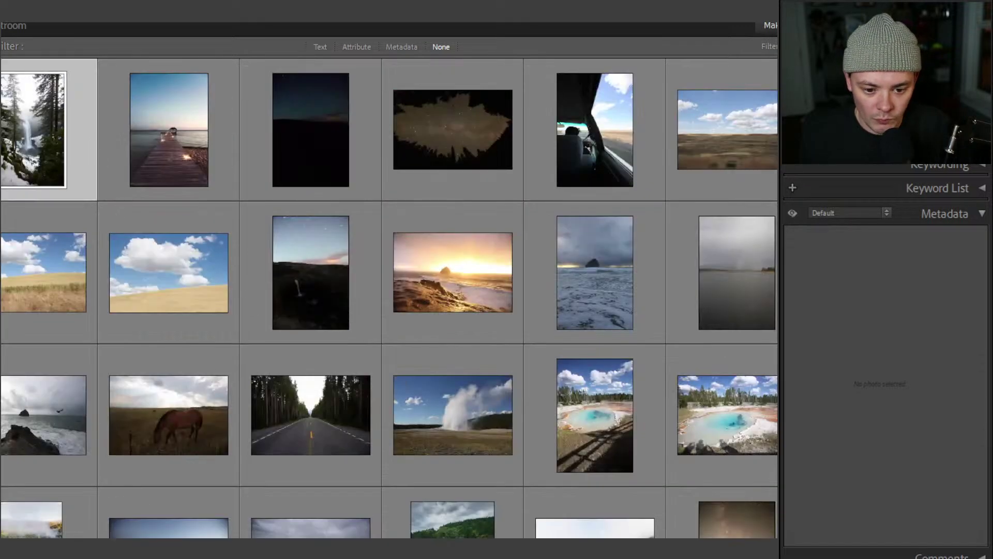
Browse other photo sets in the grid, including the one with the starry road and sunlit forest shots
scroll(237, 349, down, 3)
scroll(237, 349, down, 2)
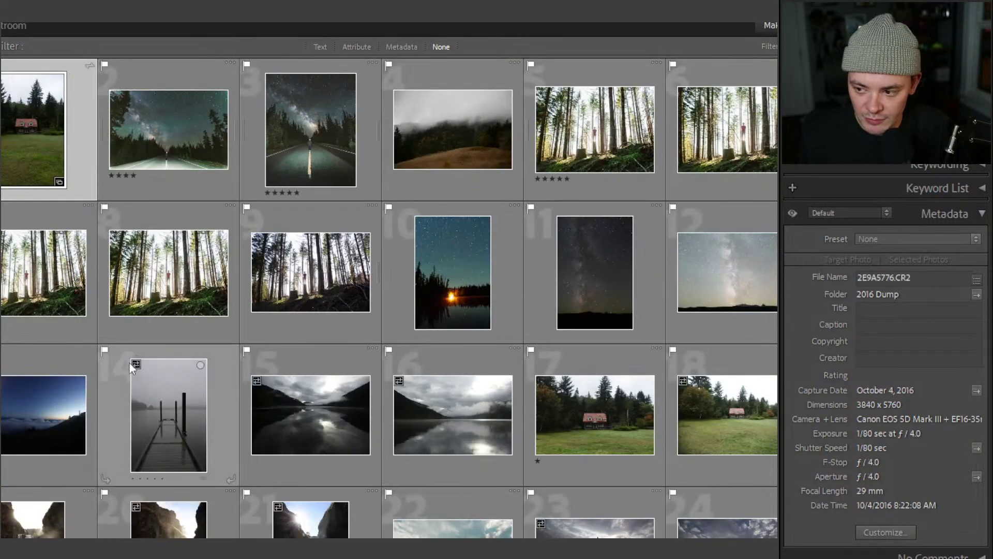
scroll(282, 335, down, 2)
scroll(282, 333, down, 5)
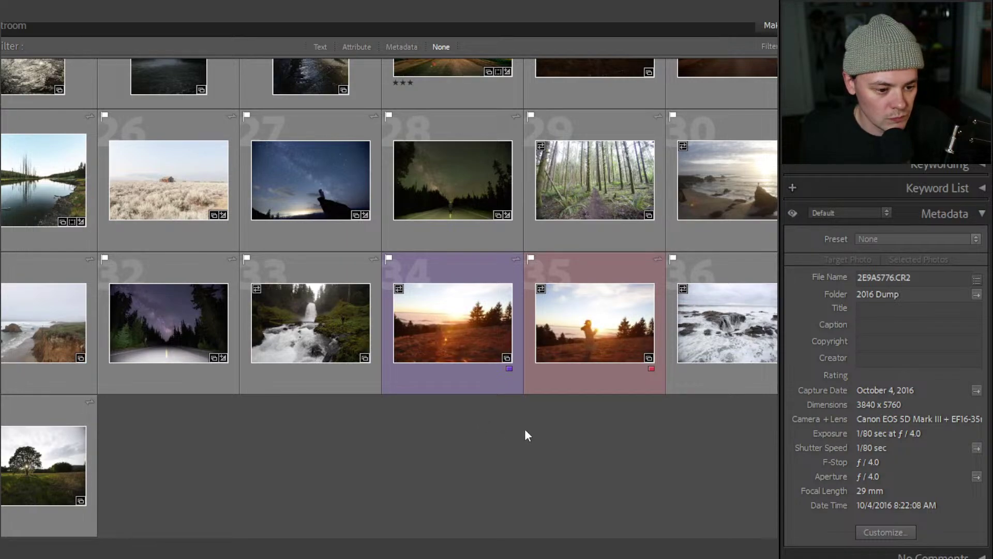
scroll(463, 436, up, 8)
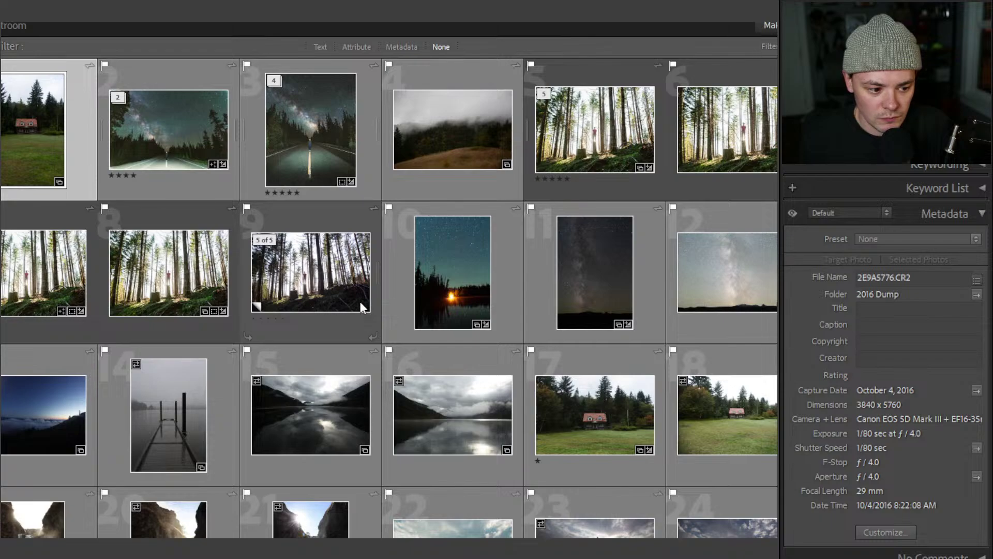
scroll(360, 301, down, 3)
scroll(360, 301, up, 3)
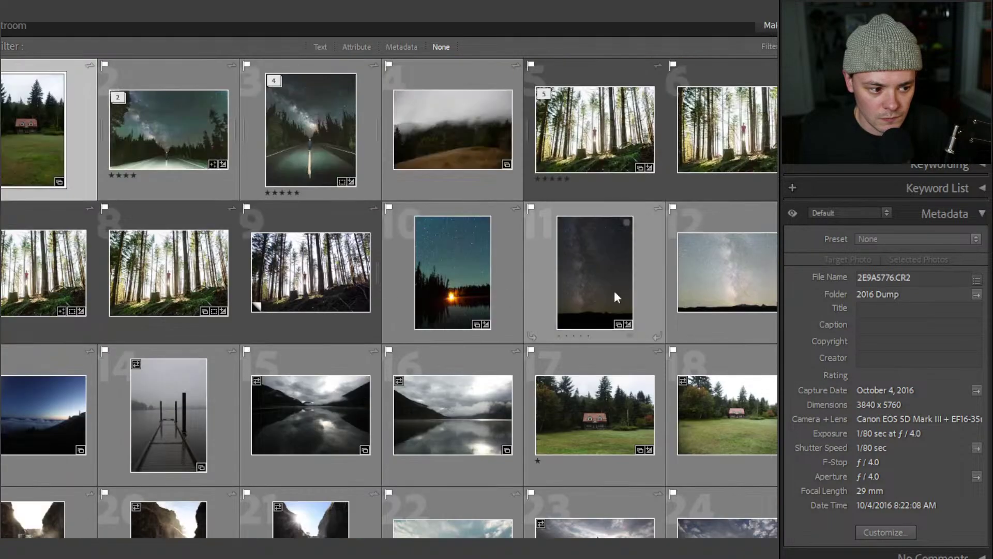
View the pale Milky Way photo, number 12, in Loupe view and browse the rest of its set in the grid
double_click(707, 270)
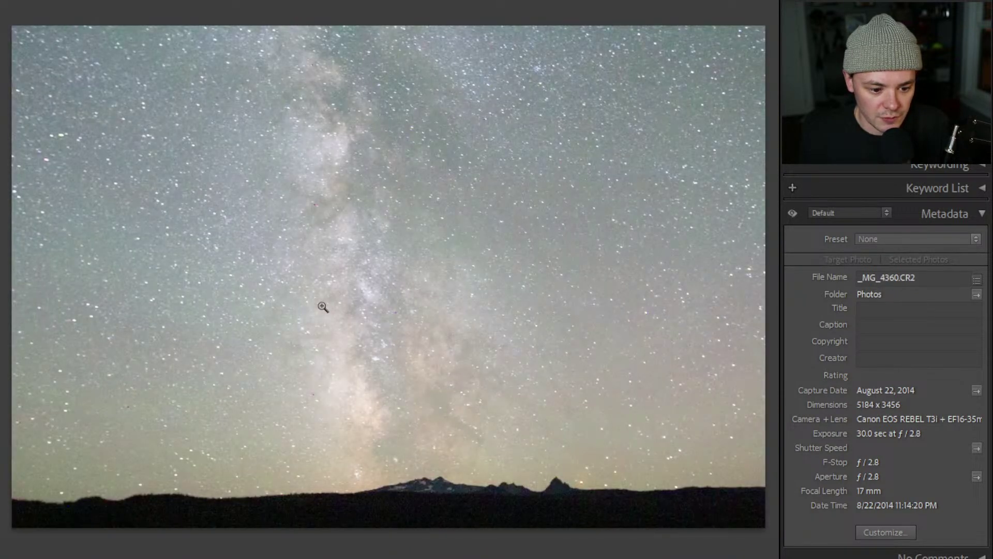
key(g)
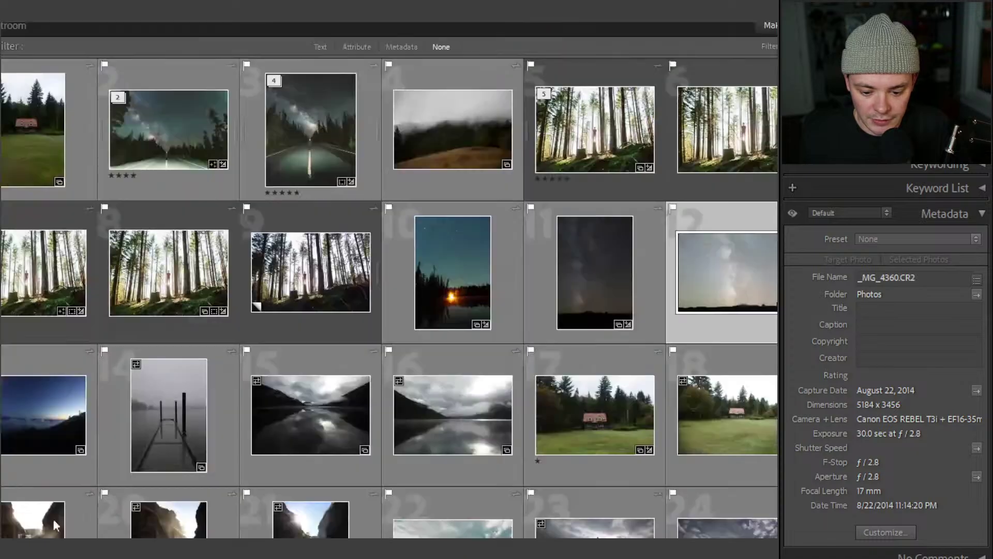
scroll(346, 375, down, 5)
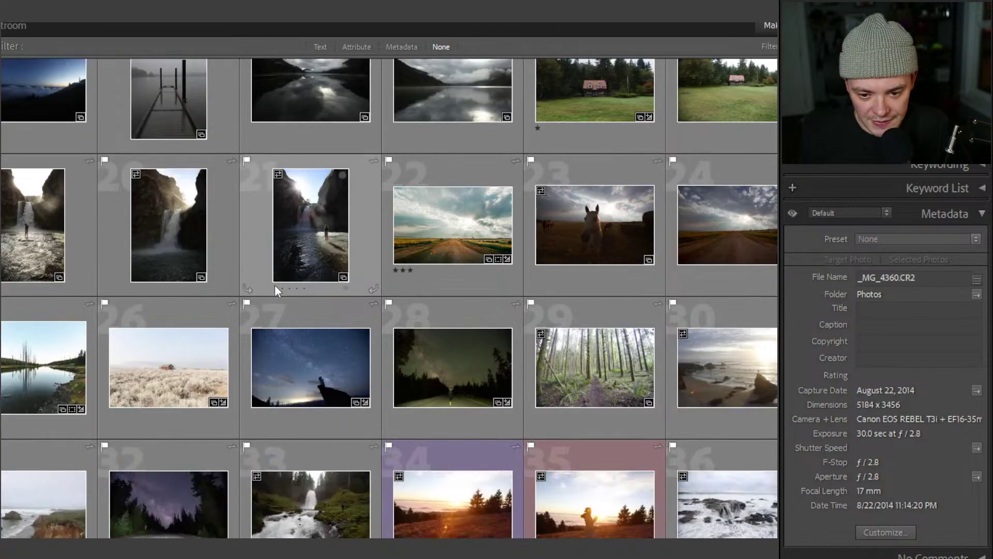
scroll(275, 284, down, 3)
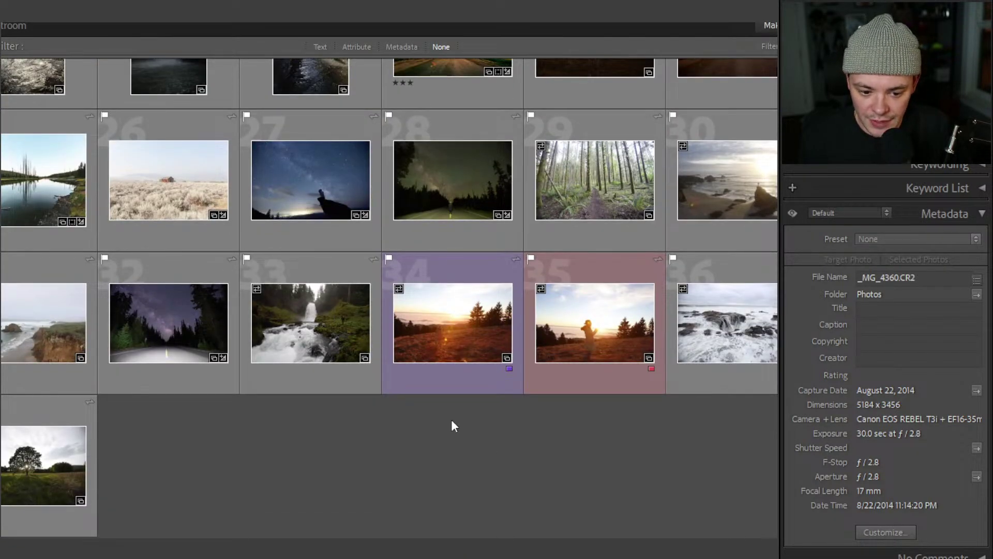
scroll(434, 372, up, 3)
scroll(429, 368, down, 3)
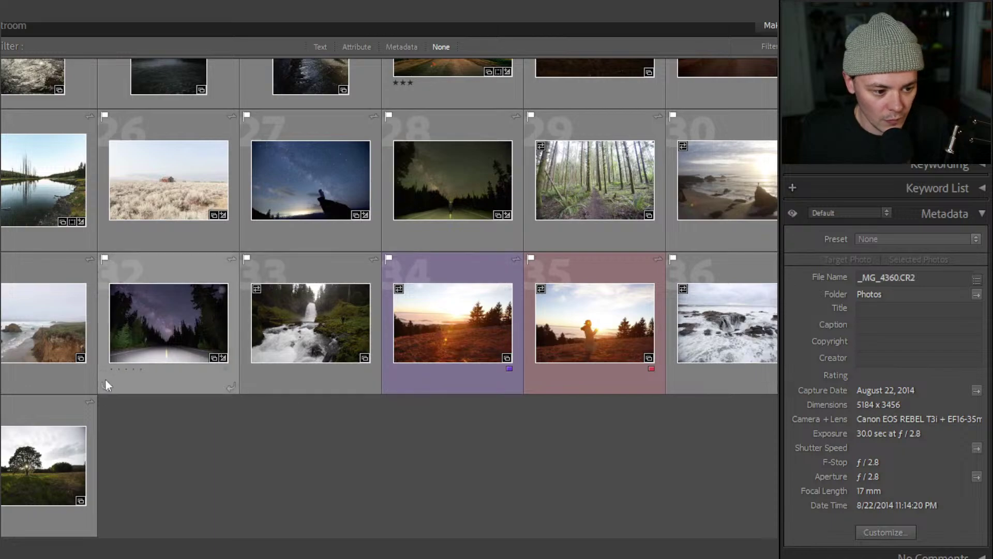
Browse two further photo sets, examining the lake, coast and lighthouse shots for editing candidates
click(1, 378)
click(345, 384)
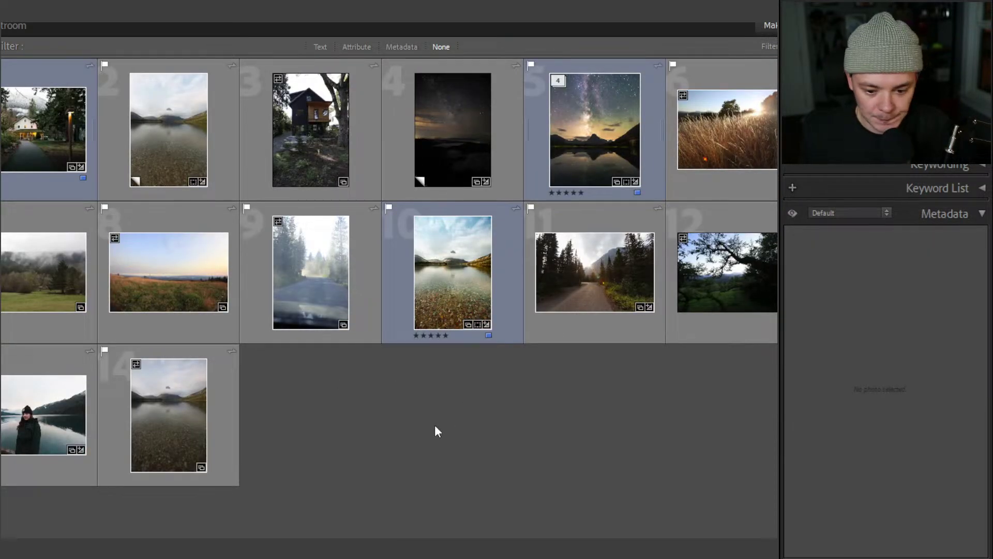
click(1, 362)
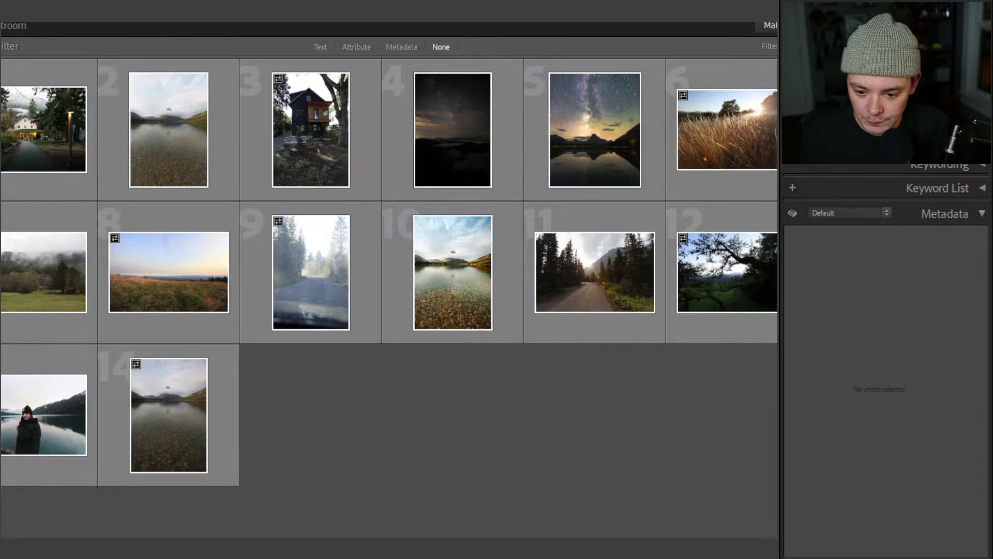
scroll(279, 321, down, 5)
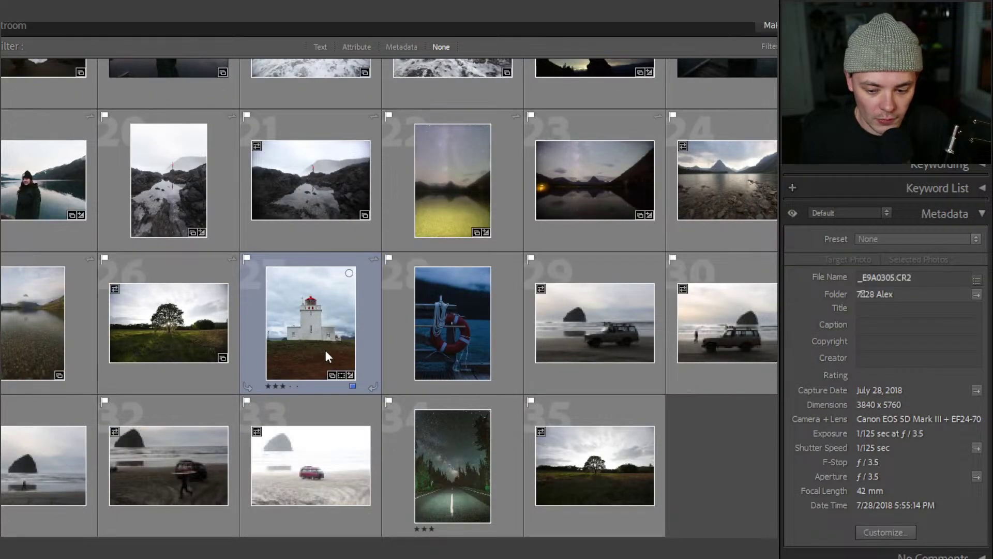
scroll(325, 350, up, 5)
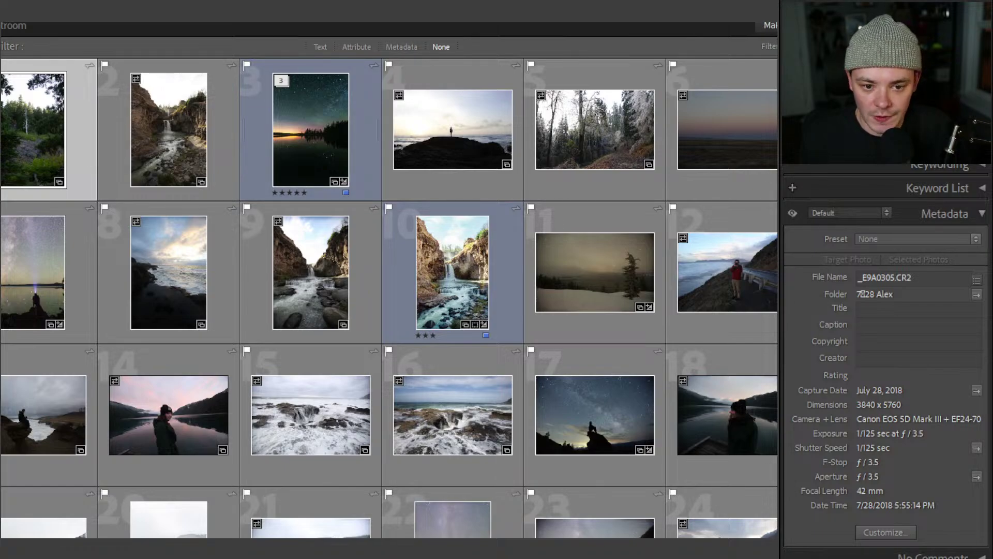
scroll(398, 287, down, 5)
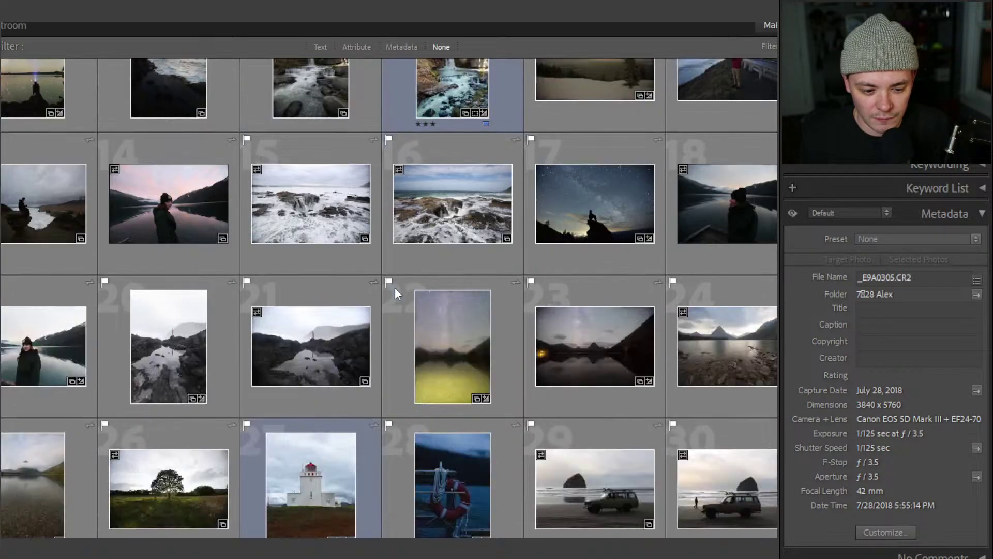
scroll(598, 371, up, 5)
scroll(341, 299, down, 5)
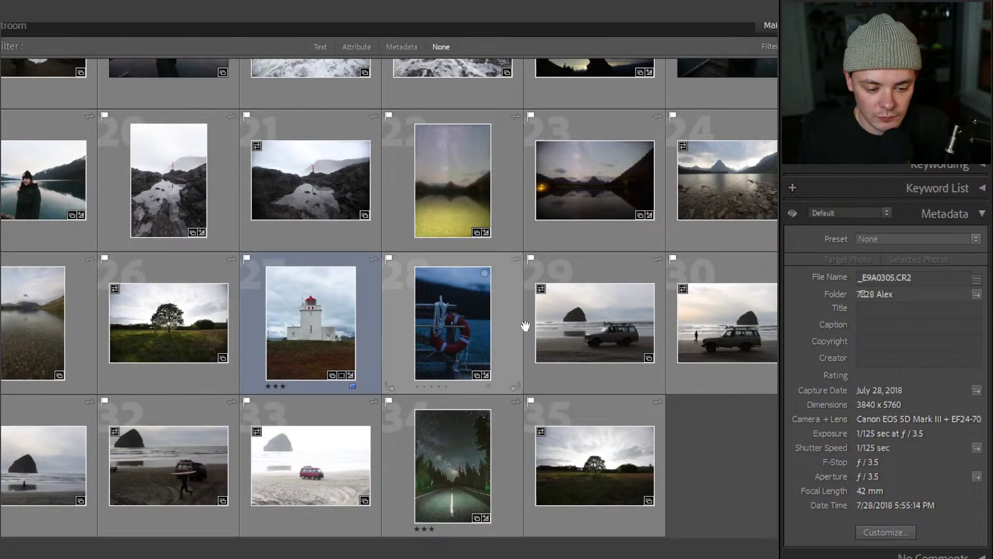
click(745, 415)
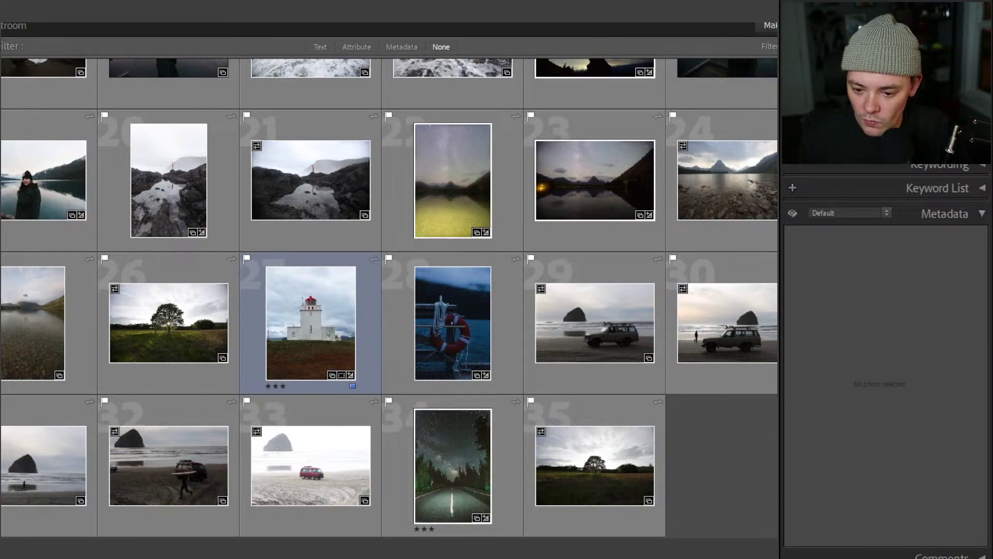
Browse the Night Photography folder's thumbnails for more night-sky candidates
scroll(399, 318, down, 15)
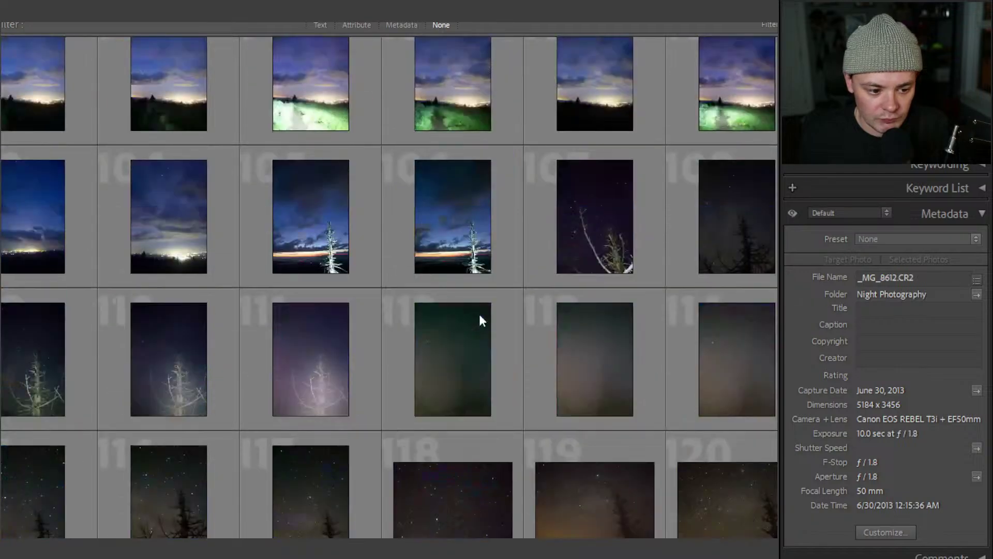
scroll(480, 316, down, 10)
scroll(389, 287, down, 20)
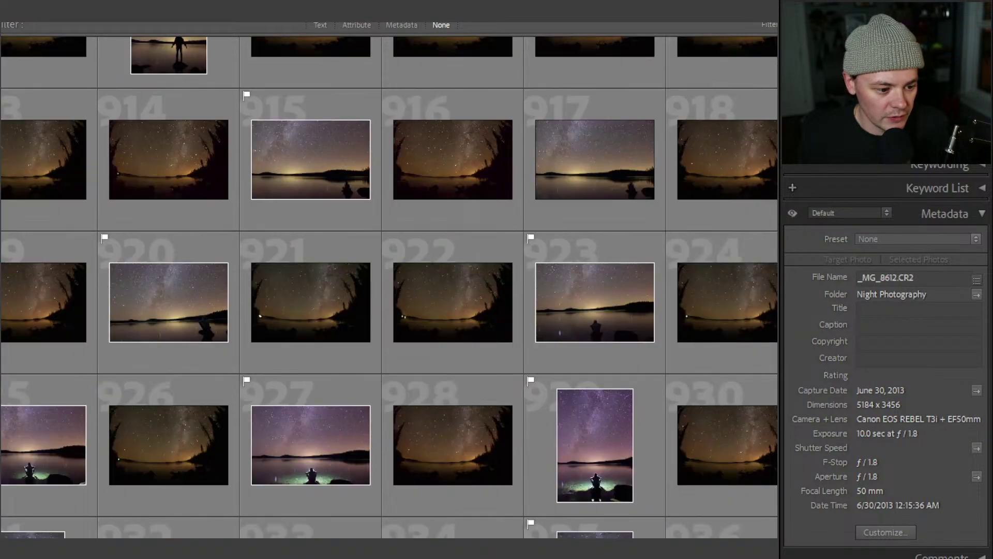
scroll(776, 414, down, 20)
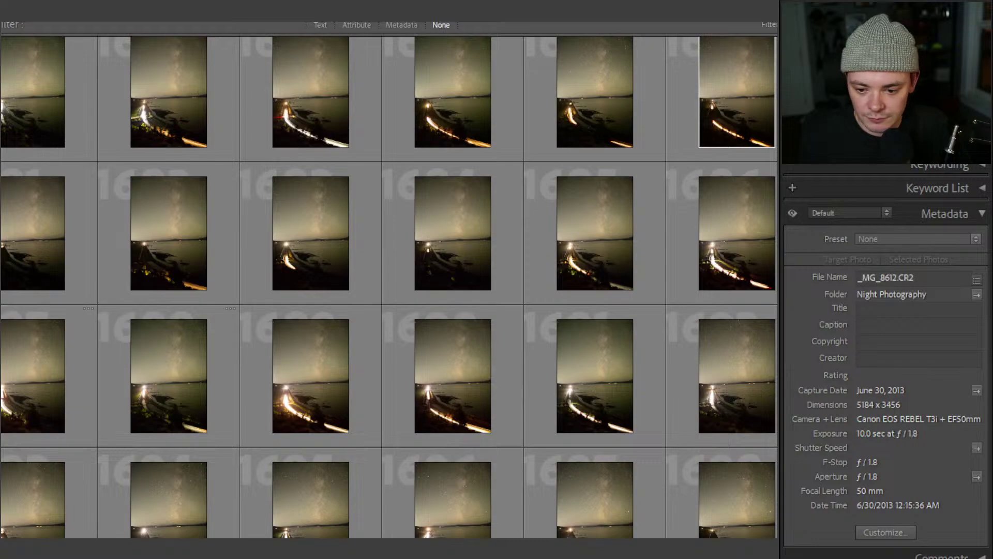
scroll(105, 335, down, 10)
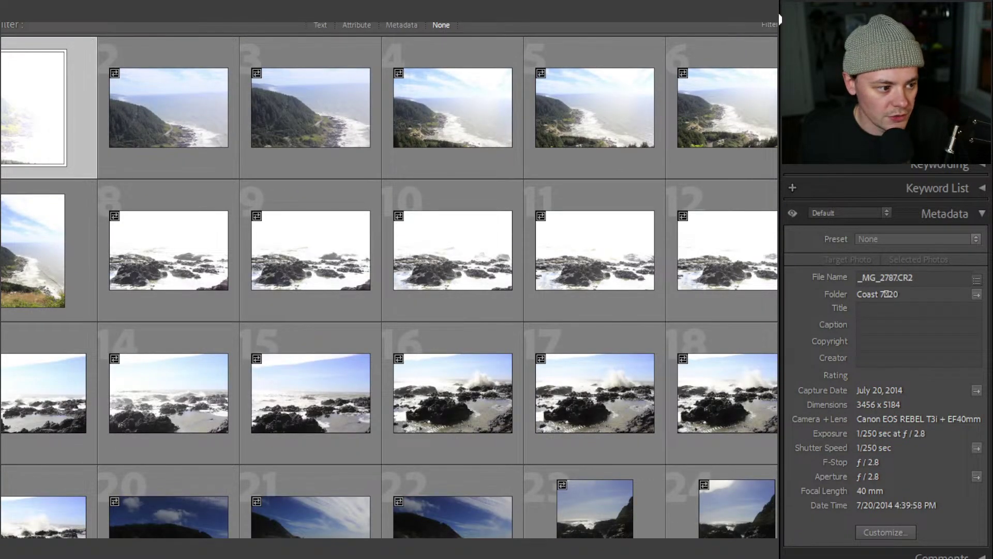
Browse the Coast folder from July 2014 and return to the collection containing the aurora photos with nothing selected
scroll(780, 406, down, 20)
scroll(779, 402, down, 20)
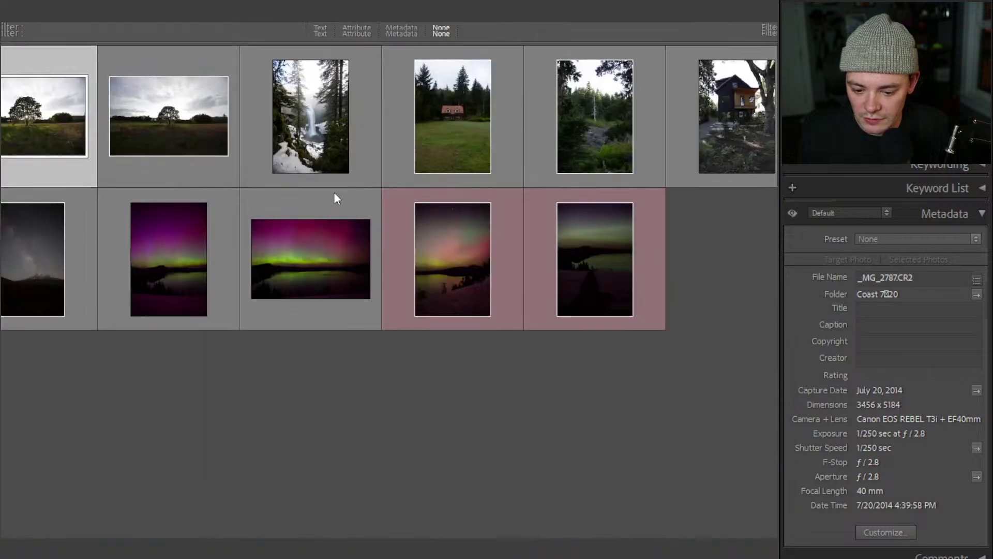
click(687, 323)
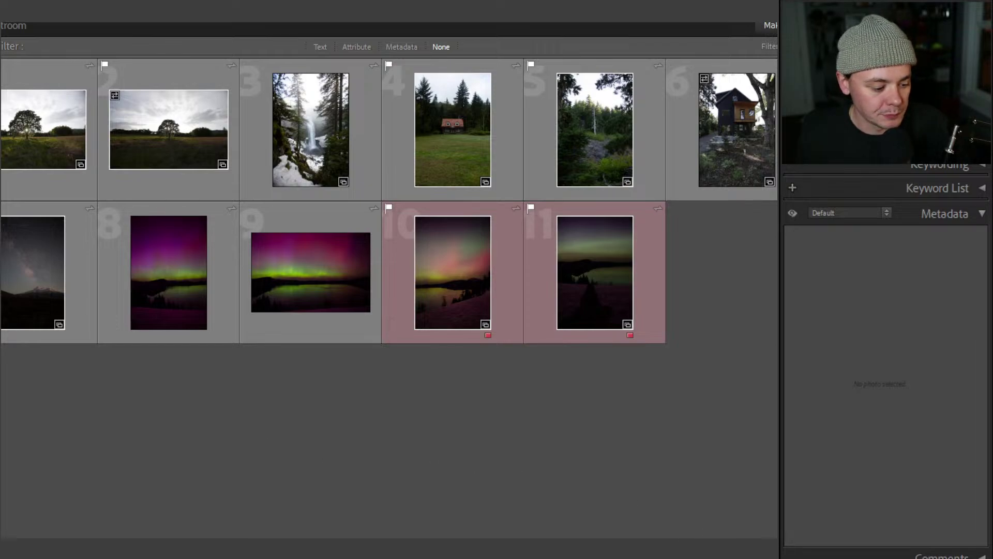
Enlarge the collection's grid thumbnails by one size level
key(equal)
key(equal)
key(minus)
key(minus)
key(equal)
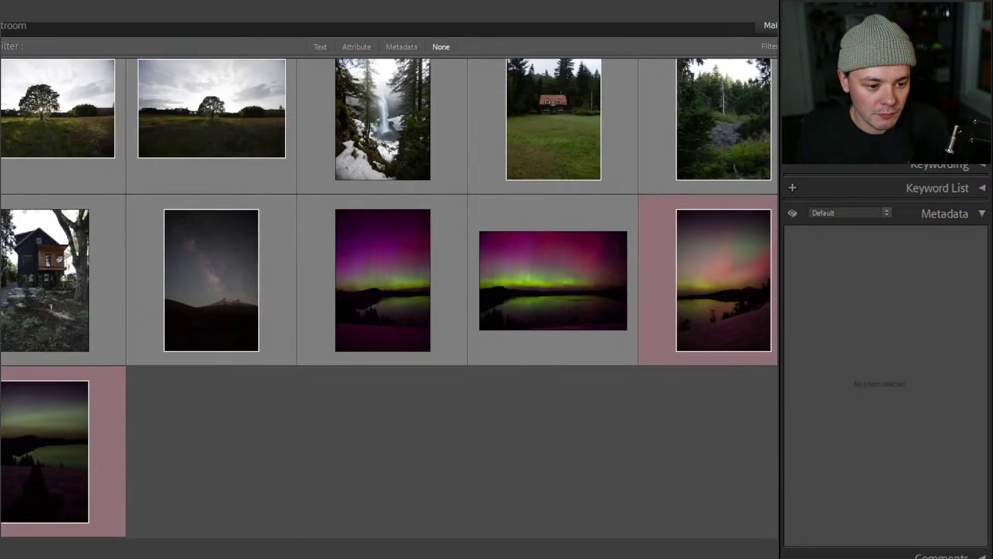
scroll(551, 470, up, 1)
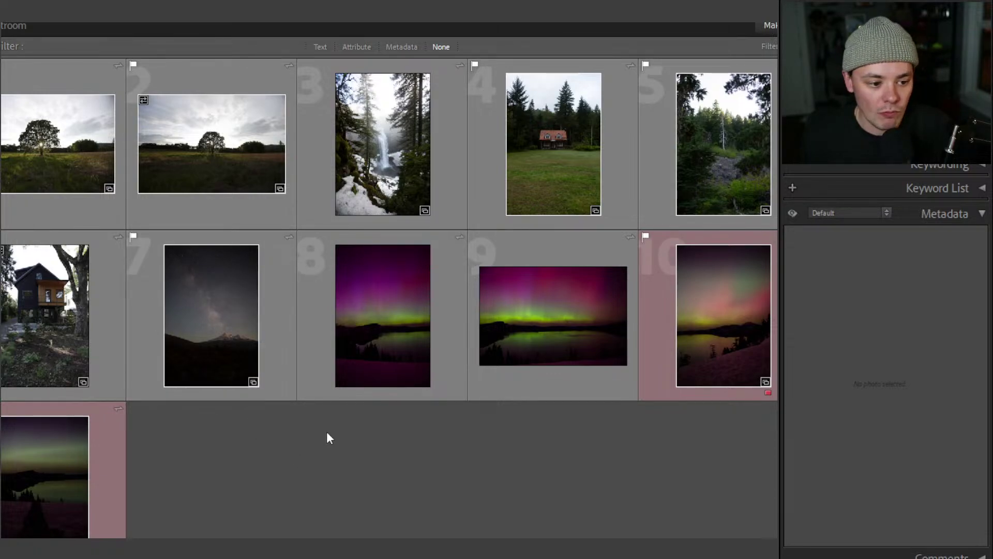
scroll(103, 320, down, 1)
scroll(201, 365, up, 1)
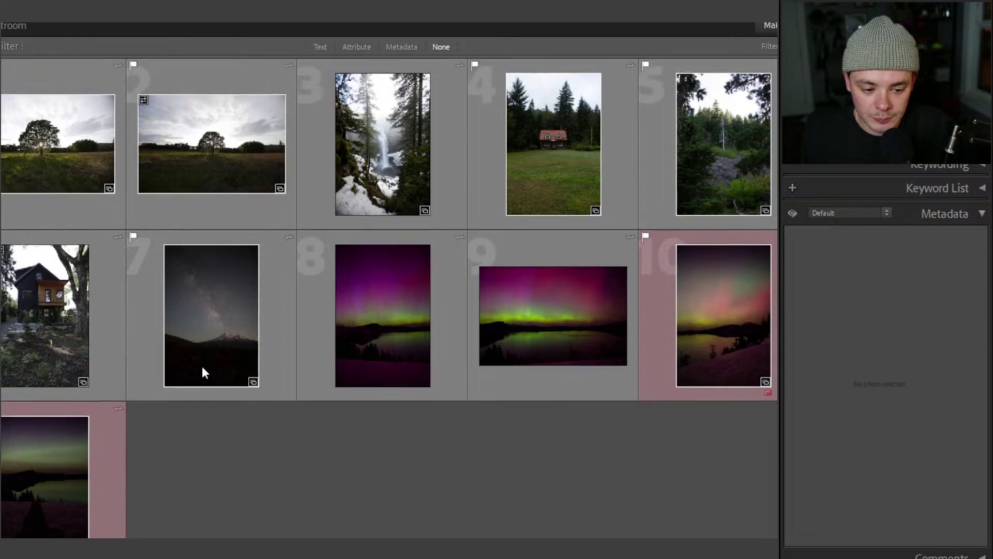
scroll(213, 365, down, 1)
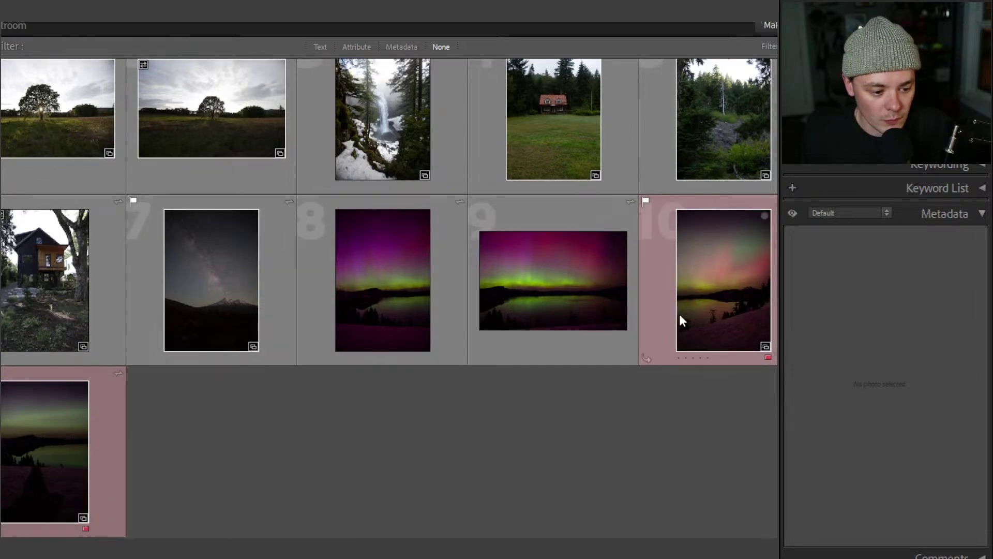
scroll(226, 328, up, 1)
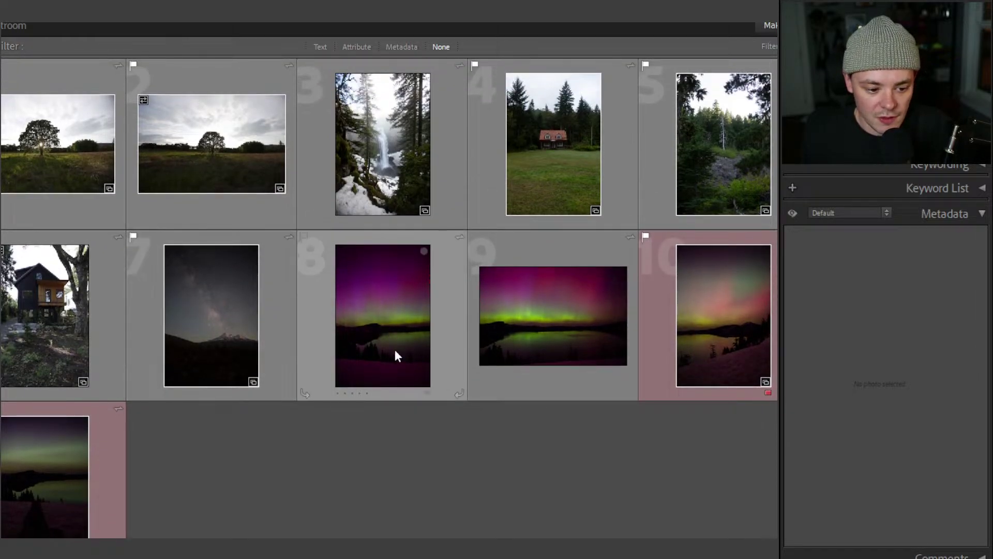
scroll(395, 352, down, 1)
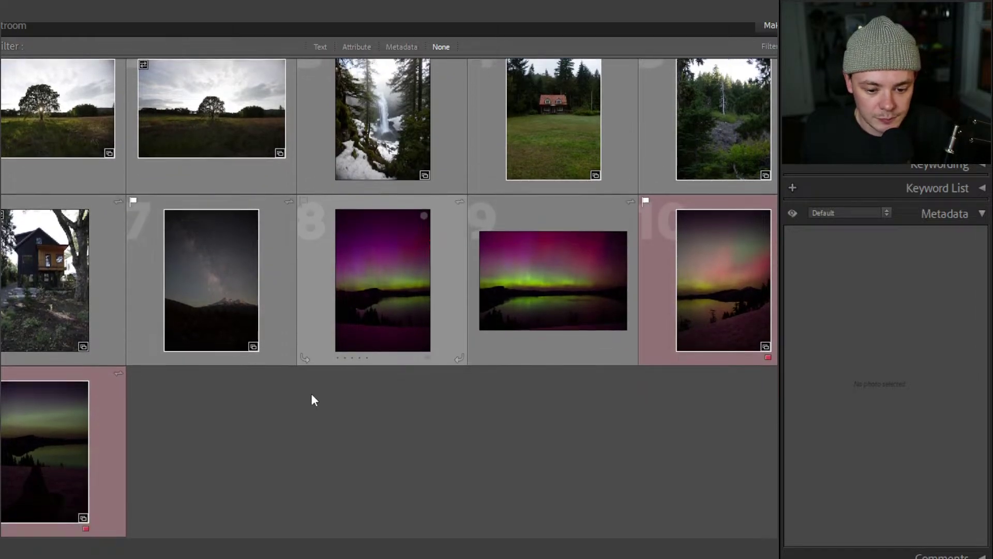
View the pink, wide and vertical purple aurora photos in Loupe view, and the Milky Way photo above the snowy mountain
double_click(692, 300)
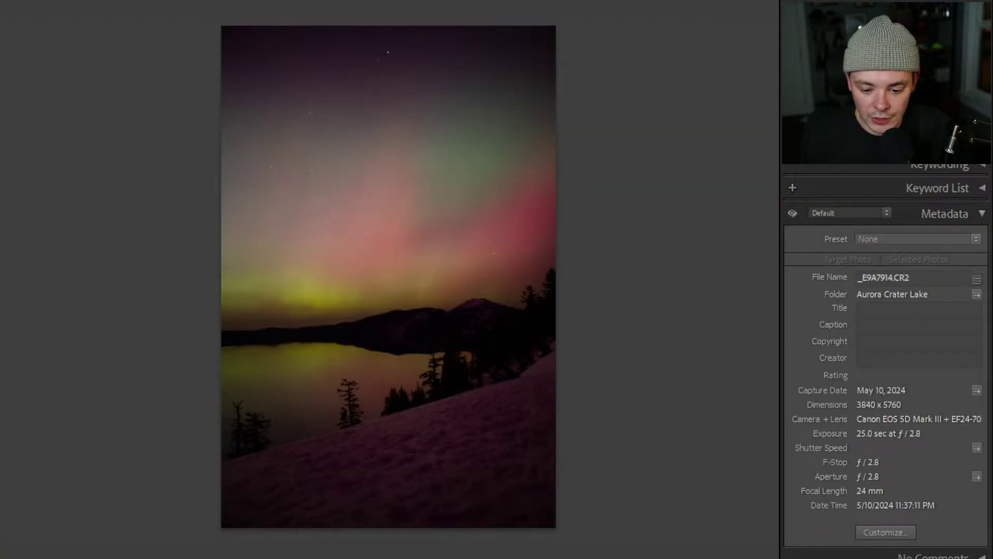
key(g)
double_click(545, 308)
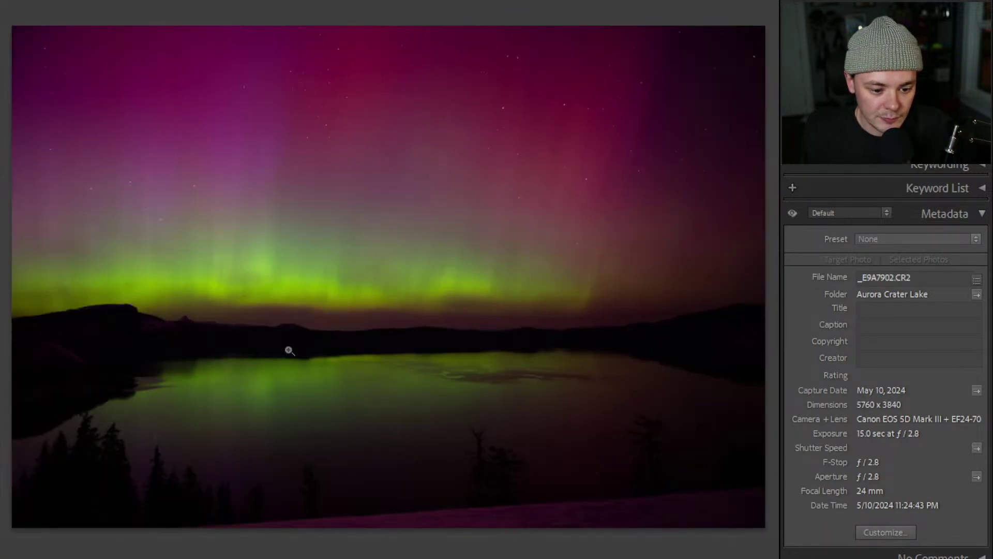
key(g)
double_click(391, 275)
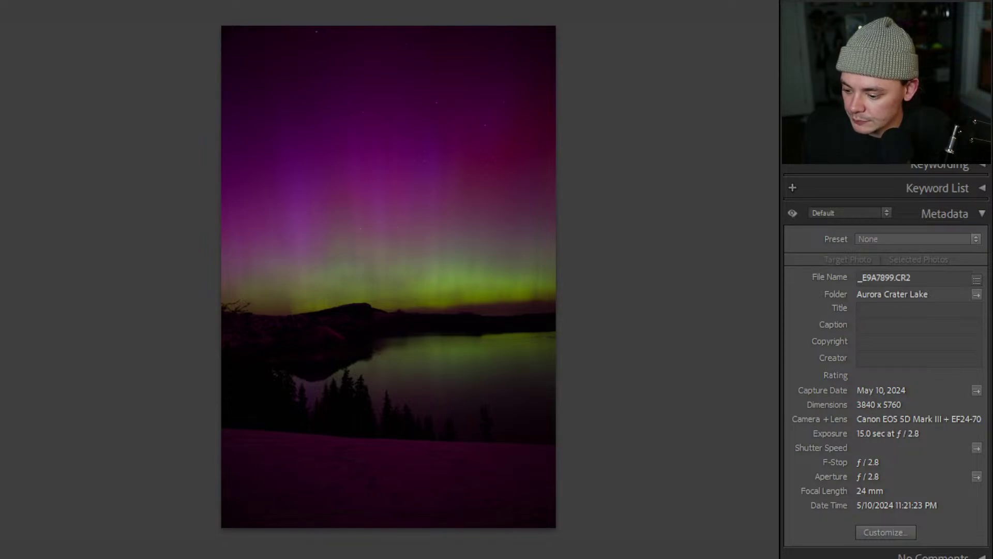
key(g)
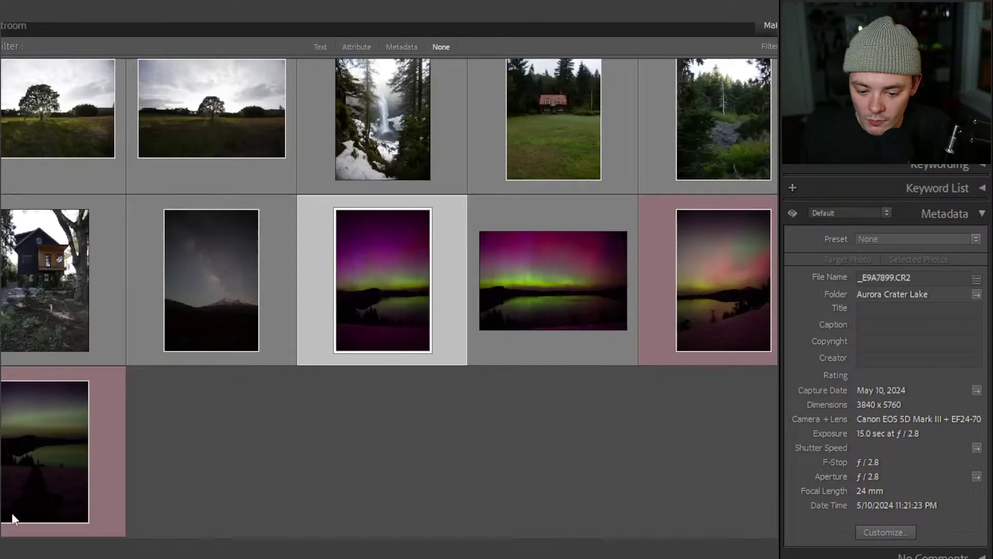
click(250, 405)
key(e)
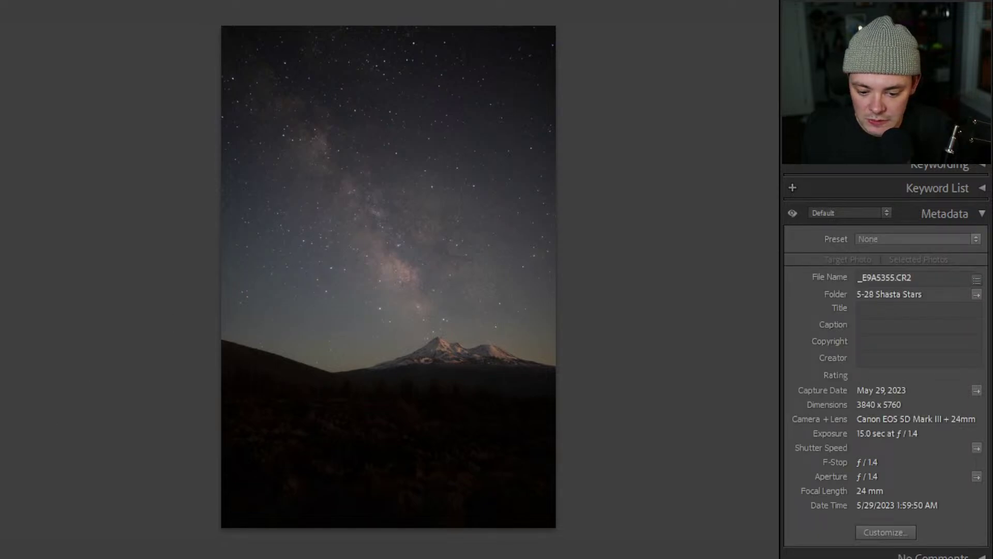
Return from the Milky Way photo to the collection's grid and clear the selection
key(g)
scroll(406, 418, up, 1)
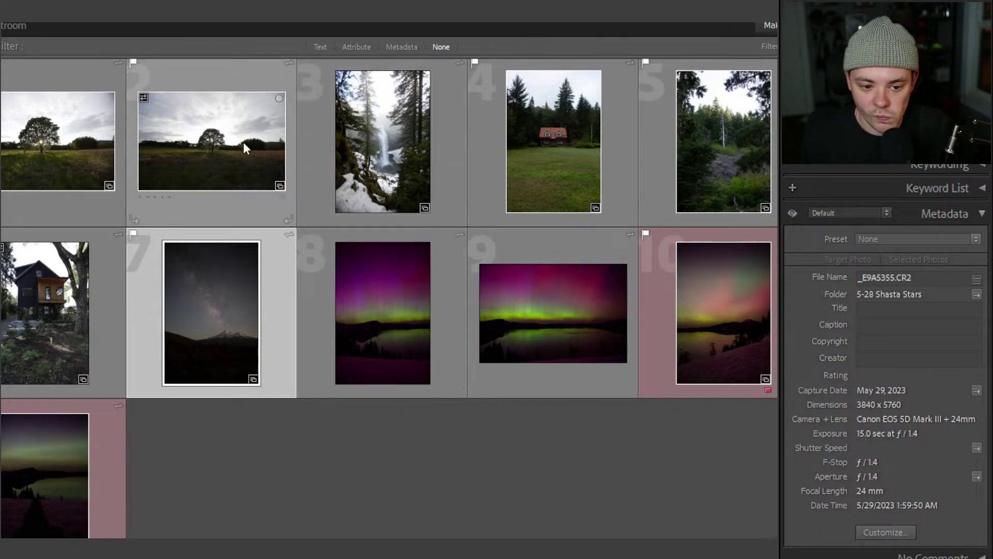
click(471, 446)
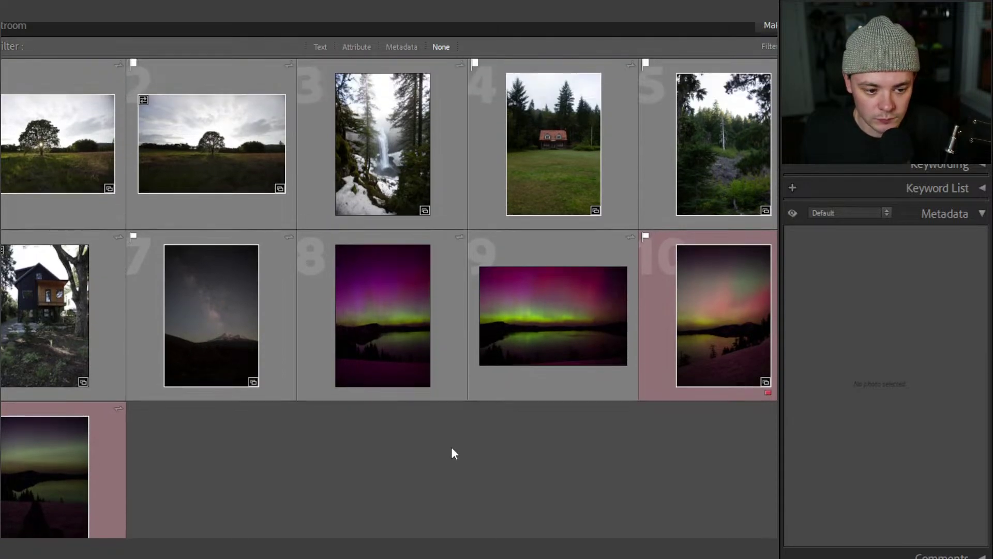
scroll(452, 448, down, 1)
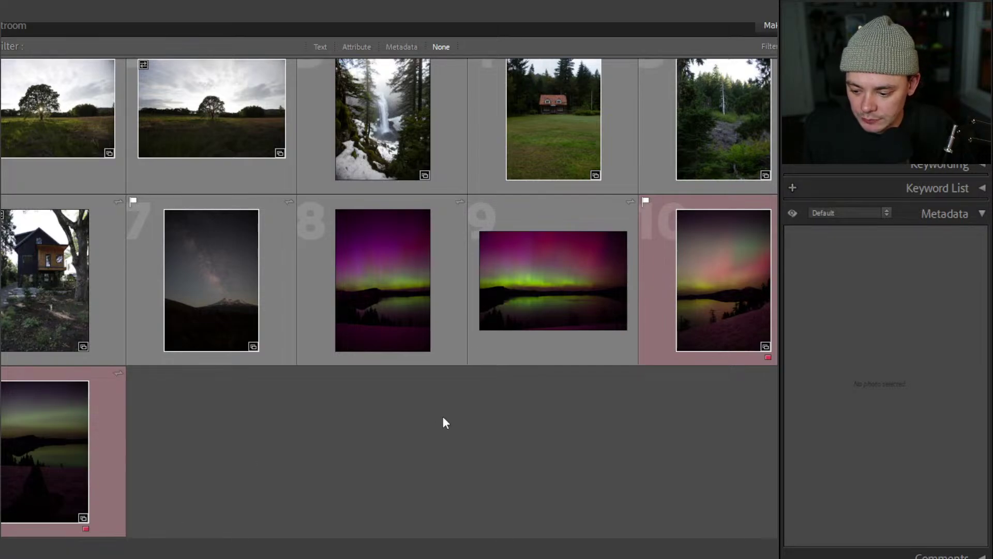
Open the Milky Way photo above the snowy mountain for developing, and open and close its crop overlay
double_click(219, 271)
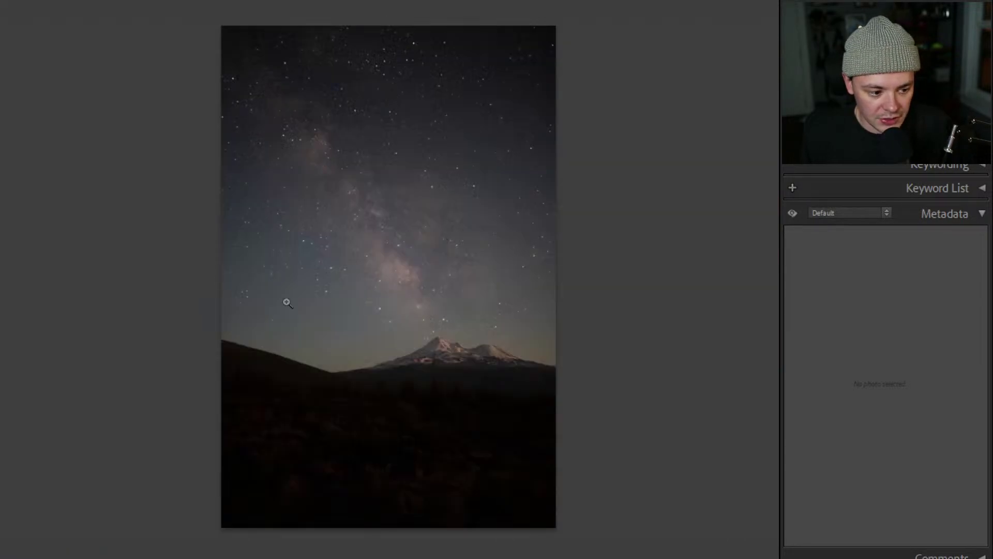
key(d)
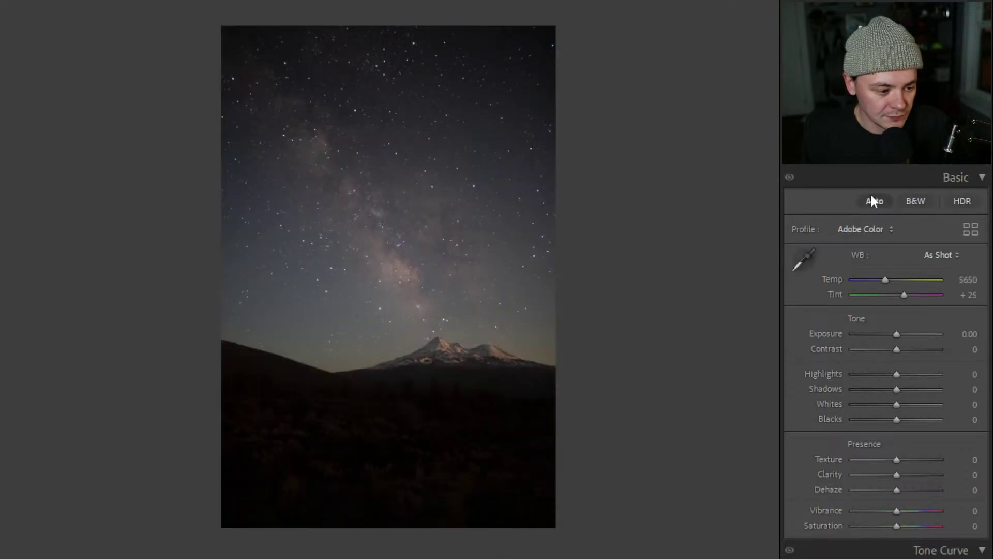
click(874, 155)
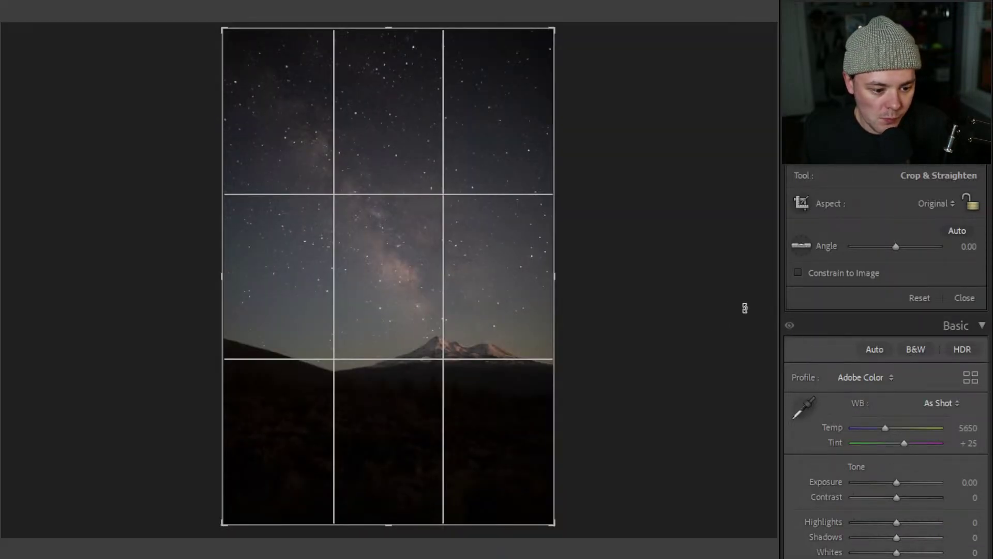
key(r)
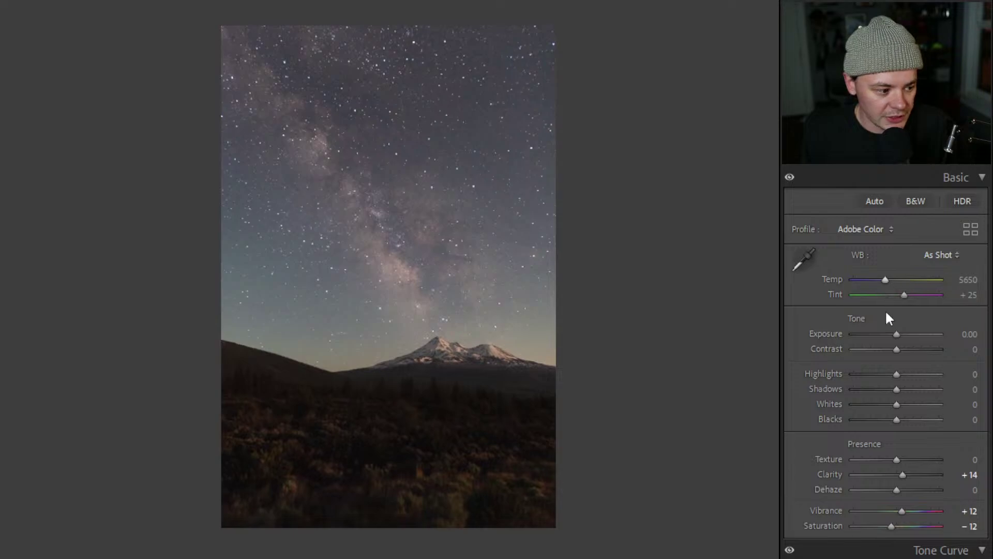
Try raising Exposure to +0.26, reset it, and inspect the snowy mountain up close
drag(897, 334, 900, 335)
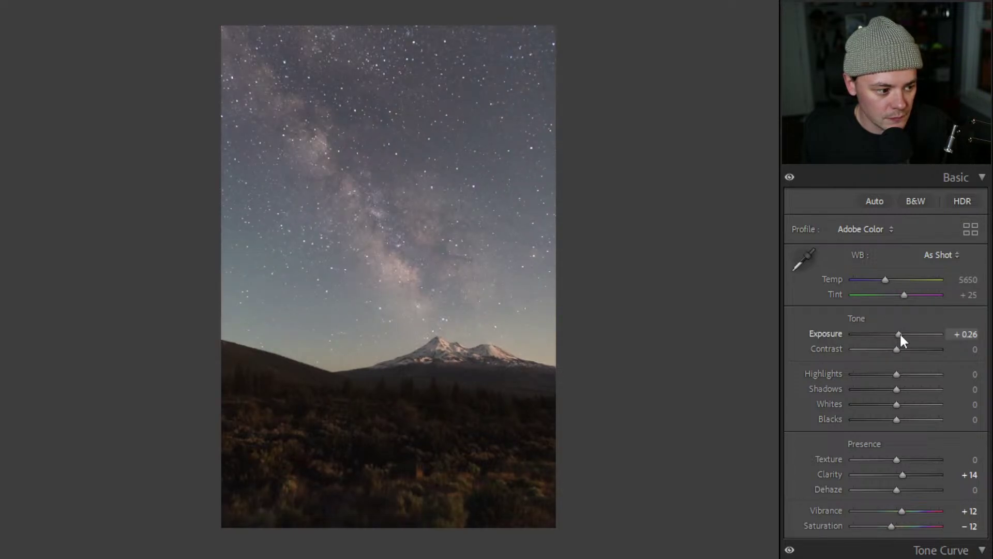
double_click(899, 332)
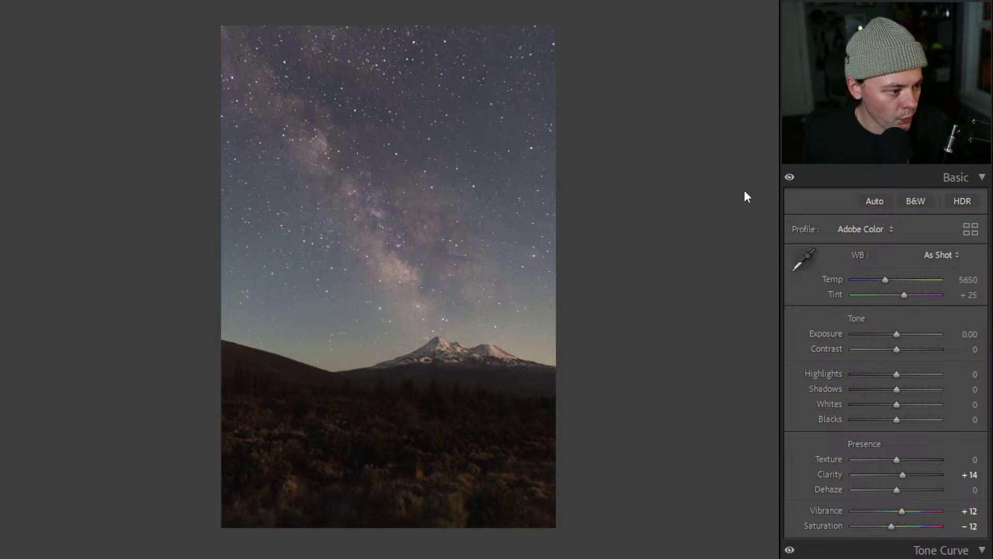
click(444, 355)
click(446, 353)
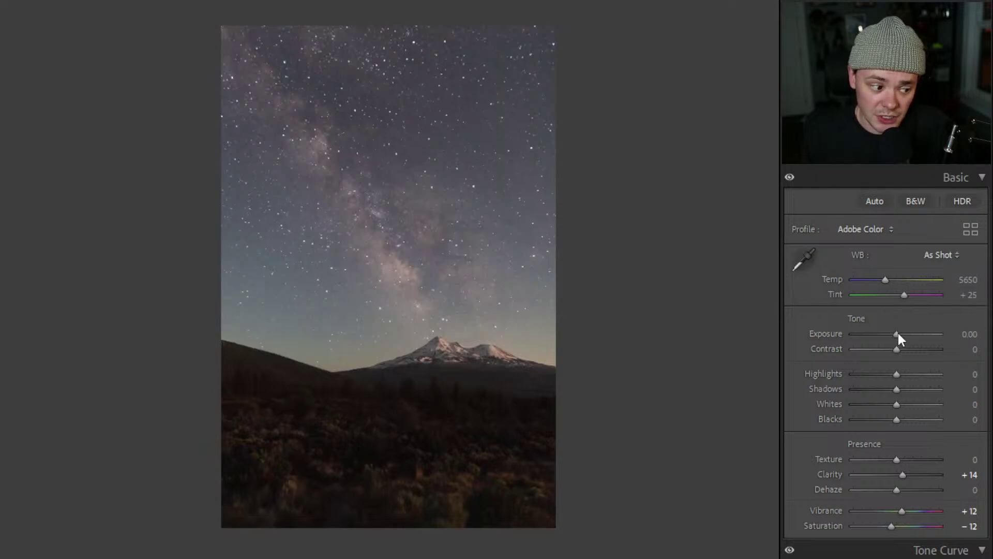
Set Exposure +0.61, Contrast +11, Highlights −72, Shadows +44, Whites +39 and Blacks −16, with a custom white balance at Temp 5650
drag(894, 334, 914, 389)
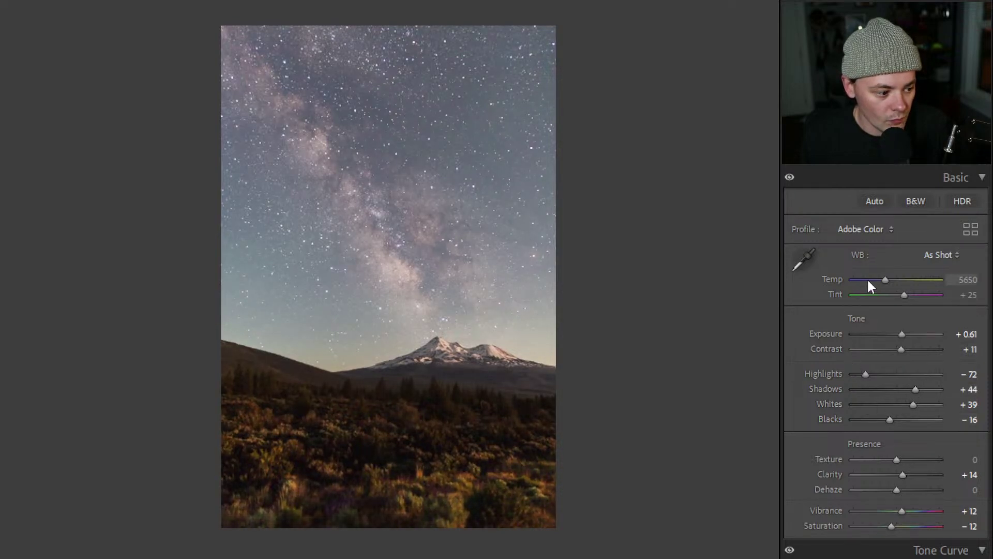
mouse_move(958, 281)
mouse_down()
mouse_move(942, 281)
mouse_move(953, 280)
mouse_up()
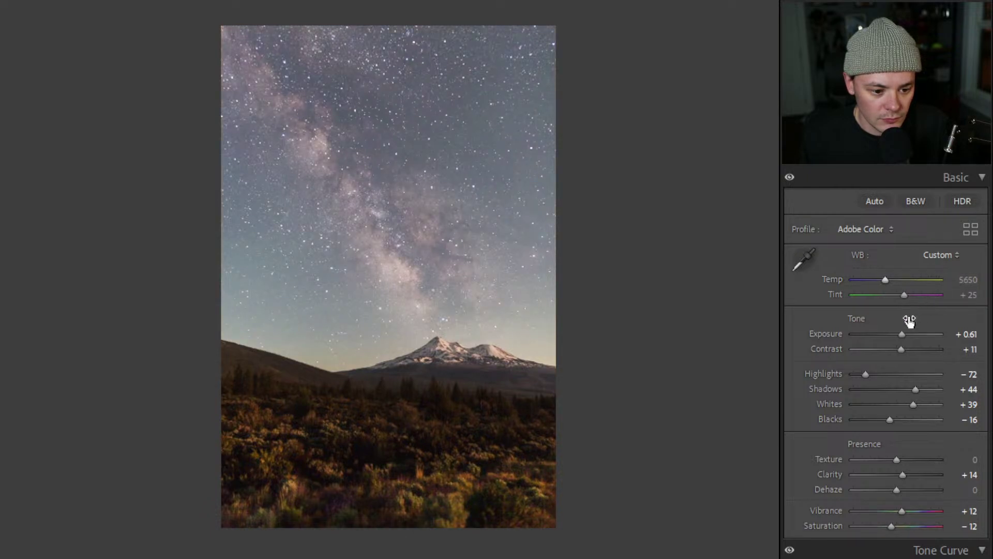
Set Dehaze to +19 and check the Milky Way at closer magnification
scroll(893, 370, down, 3)
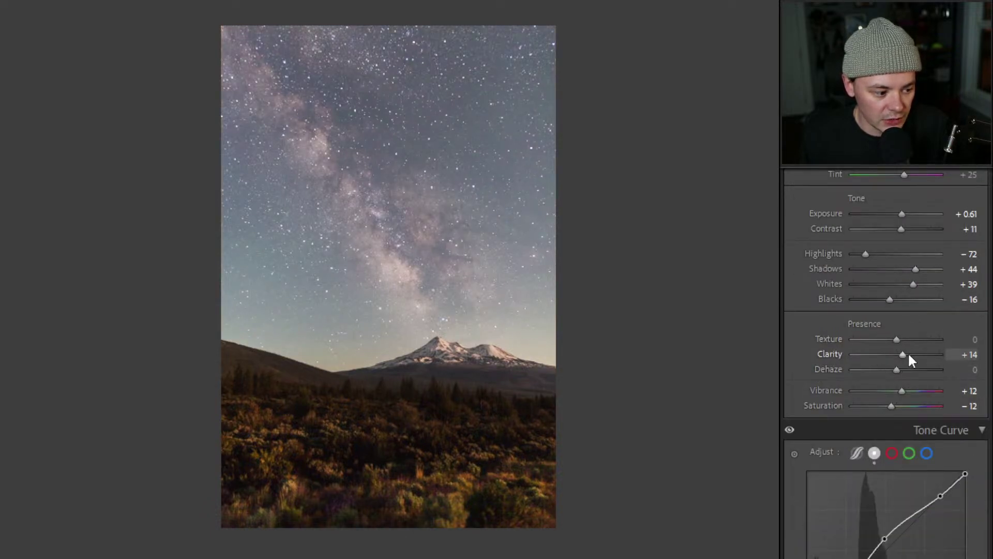
drag(897, 370, 904, 371)
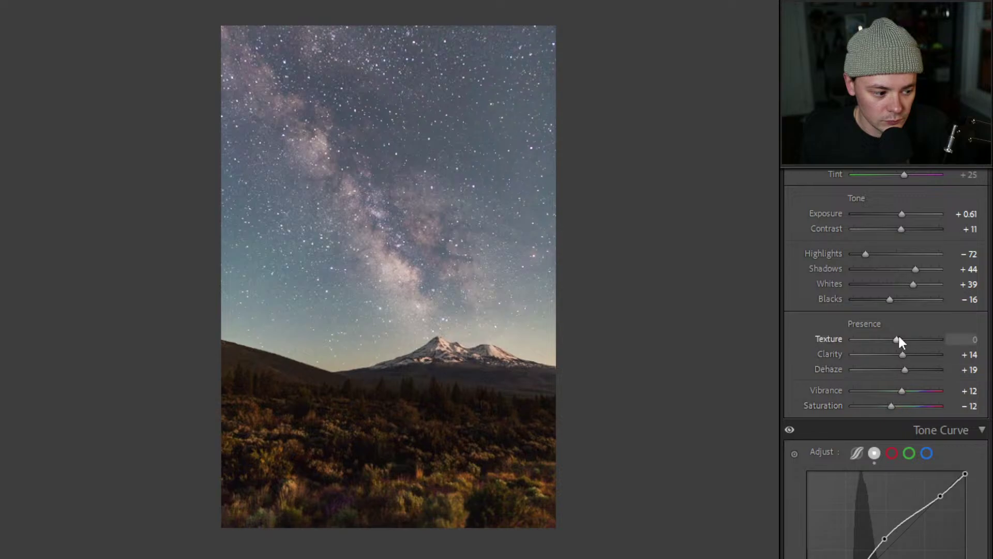
click(457, 231)
click(426, 253)
Raise the tone curve's black point to output 29 and set Blacks to −35
scroll(843, 324, down, 5)
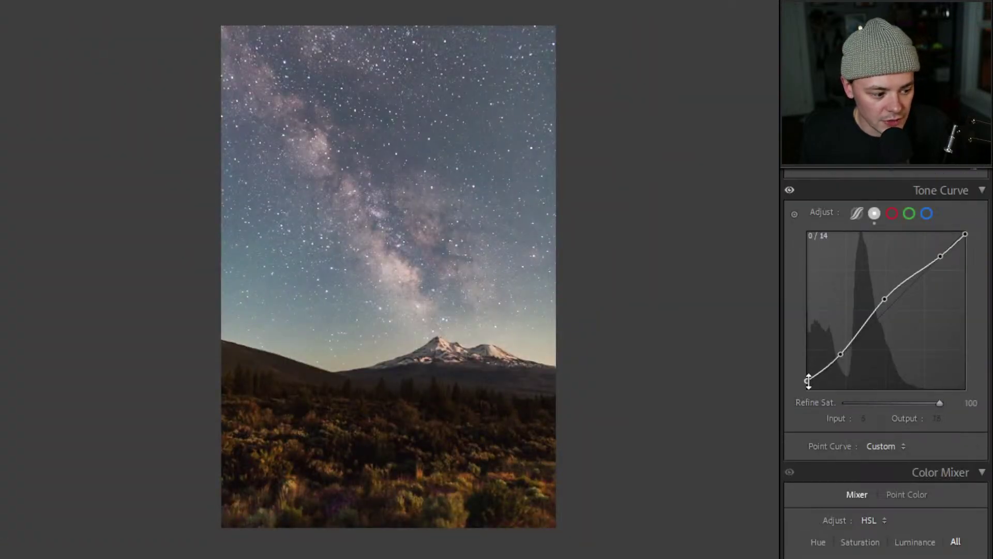
drag(807, 381, 807, 372)
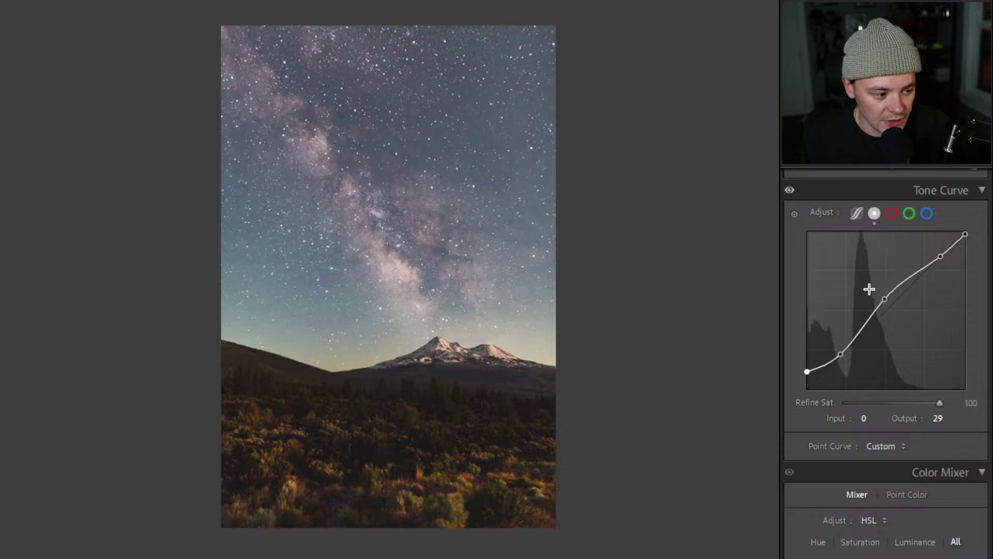
scroll(869, 295, up, 6)
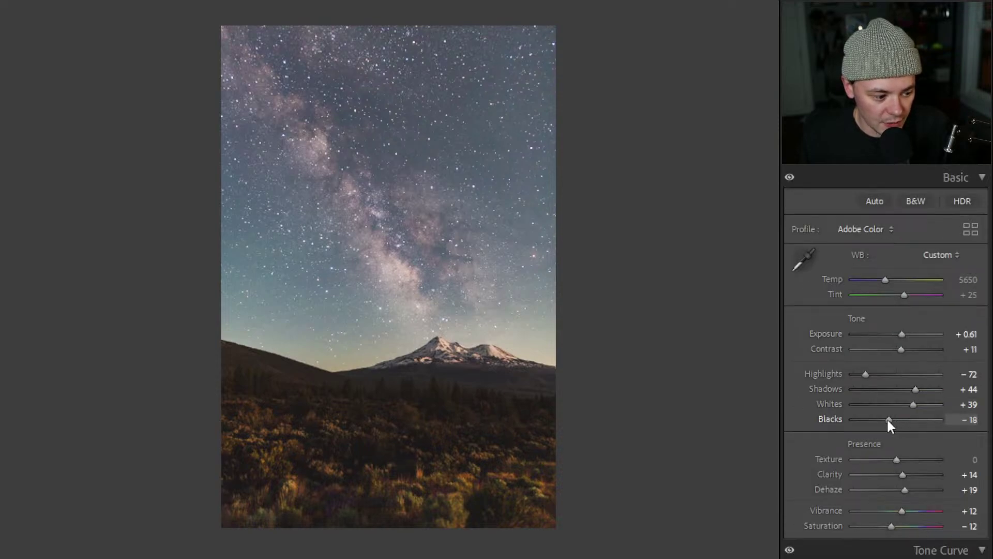
drag(887, 421, 881, 420)
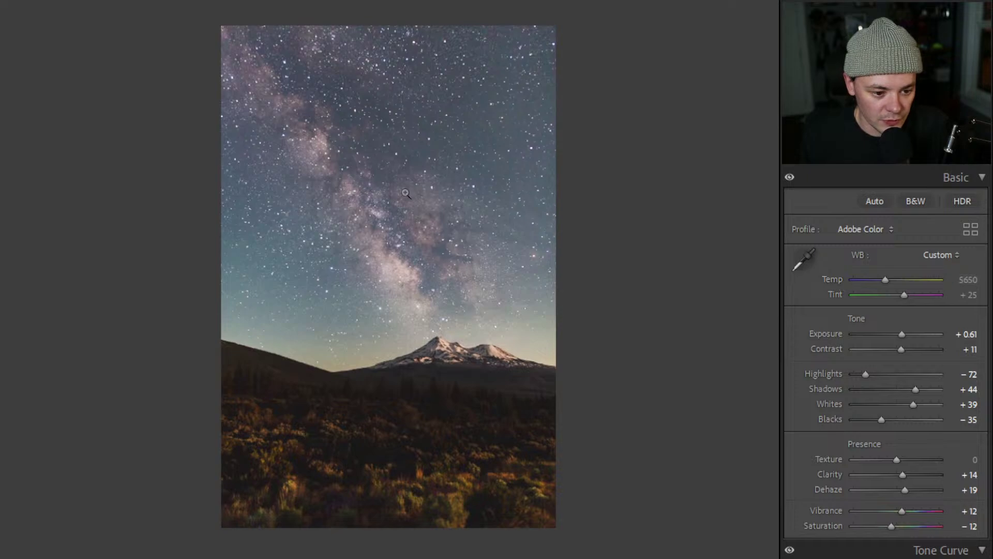
Reshape the tone curve with points at 49/61, 85/104 and 121/156, raise the highlight point, and move the white point to 249/255
scroll(867, 313, down, 7)
scroll(878, 328, down, 2)
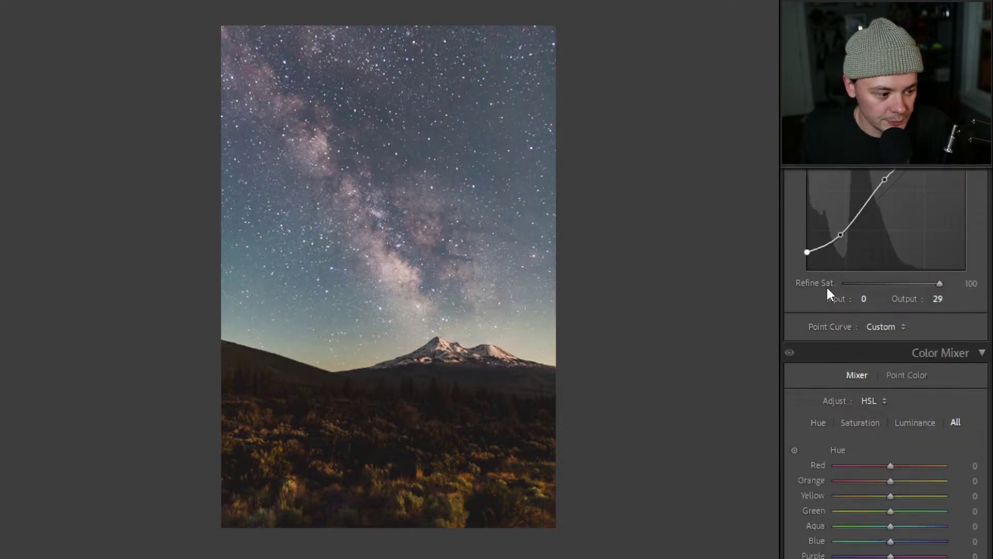
scroll(827, 287, up, 2)
drag(841, 355, 837, 352)
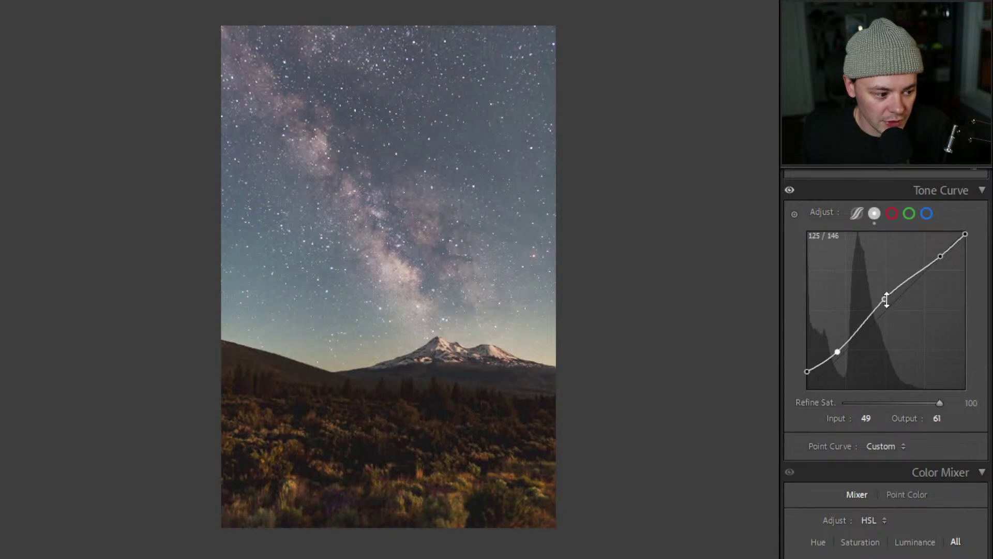
mouse_move(884, 299)
mouse_down()
mouse_move(888, 310)
mouse_move(882, 293)
mouse_up()
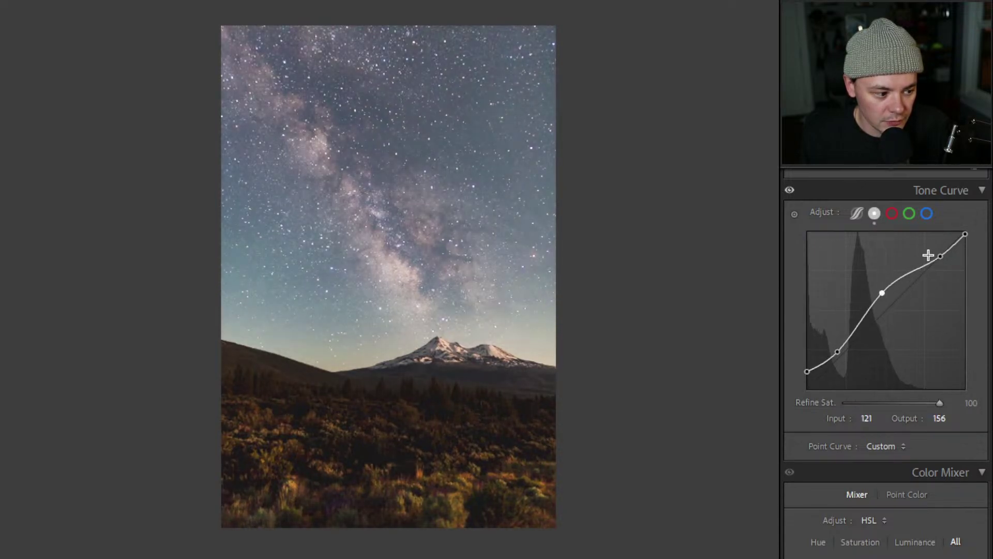
click(861, 324)
drag(862, 328, 860, 328)
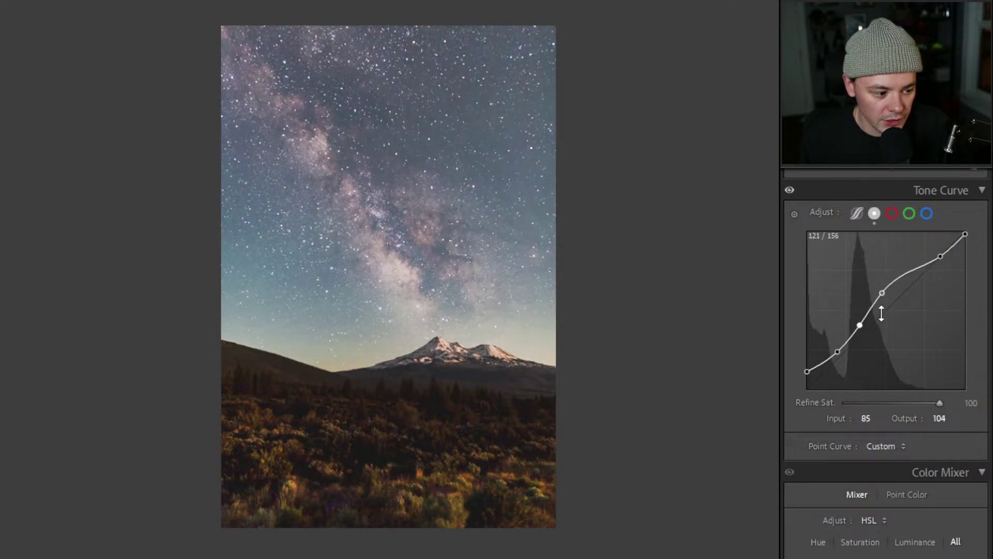
drag(940, 257, 963, 231)
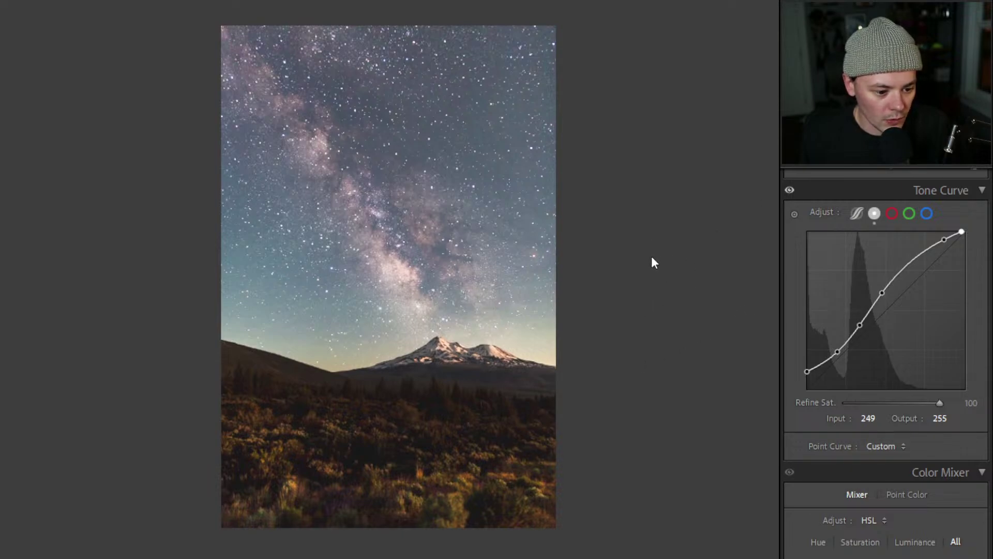
Examine the Milky Way and the foreground bushes up close to judge their colours before adjusting the Color Mixer
scroll(862, 280, down, 2)
scroll(862, 280, down, 2)
scroll(843, 277, down, 2)
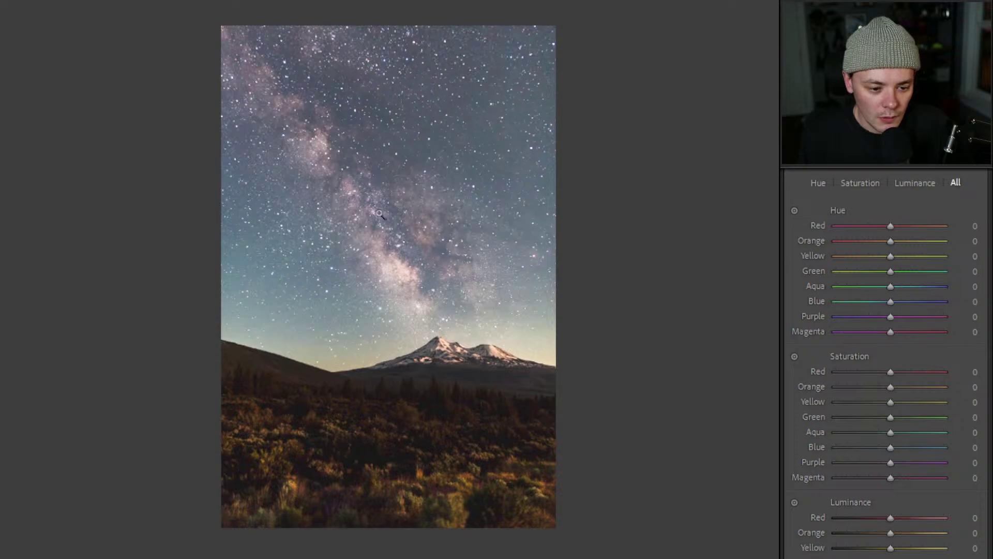
click(337, 159)
click(347, 168)
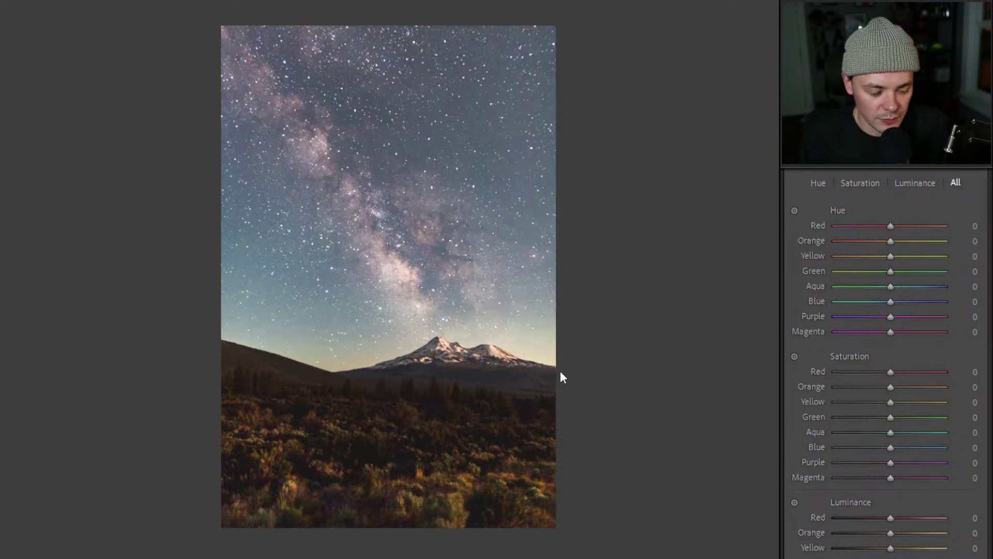
click(426, 485)
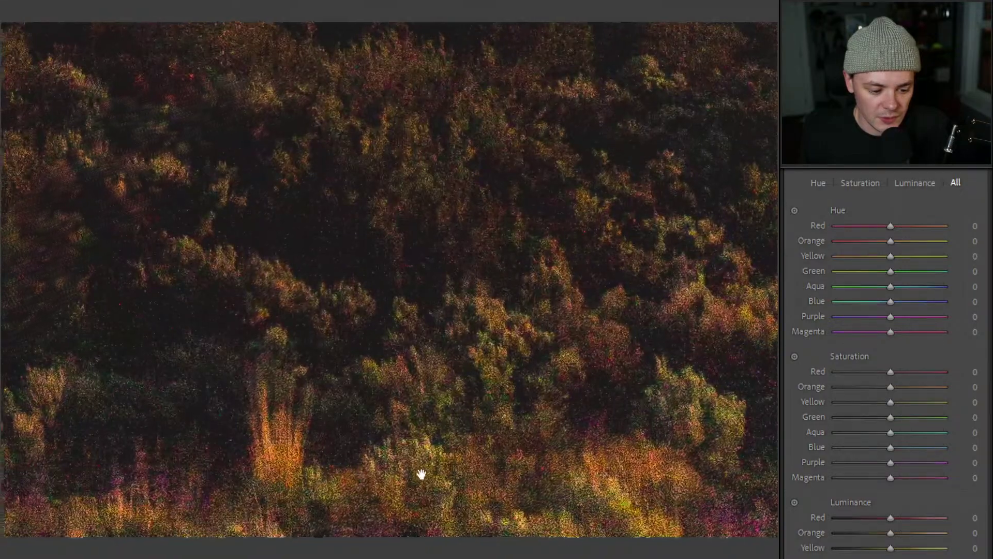
click(496, 450)
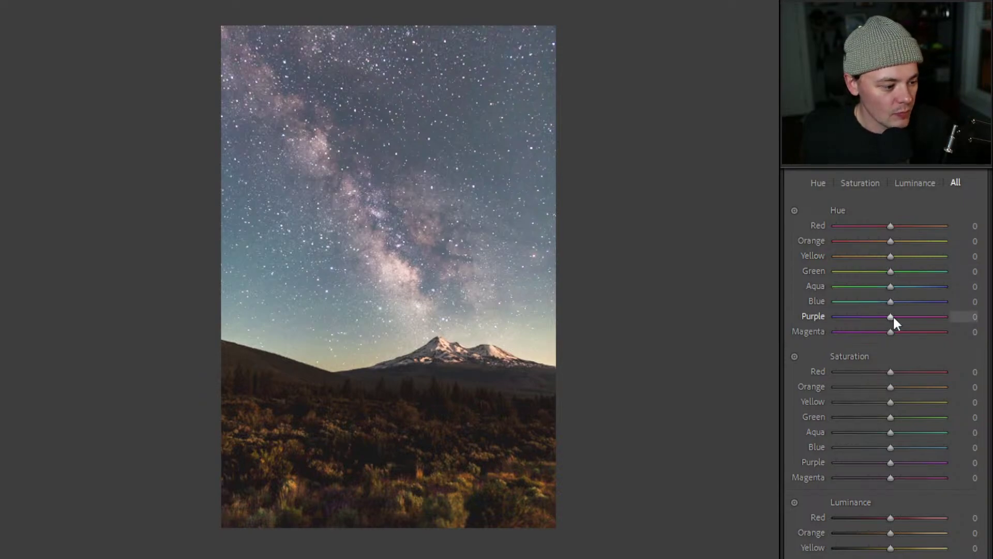
Set the Color Mixer hues to Red +45, Orange −3, Yellow −3, Aqua −19, Blue −2 and Purple −20
drag(890, 315, 879, 334)
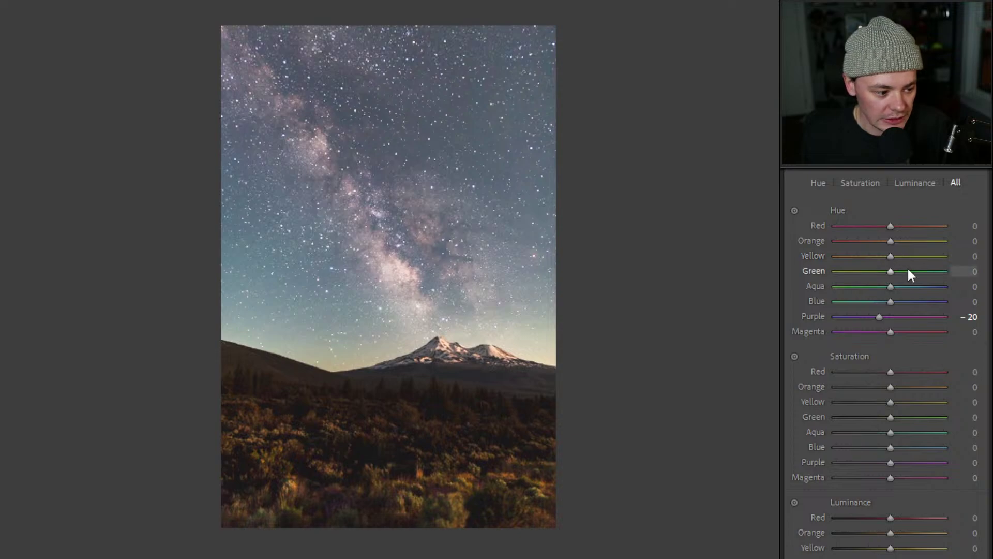
mouse_move(890, 302)
mouse_down()
mouse_move(881, 302)
mouse_move(890, 302)
mouse_up()
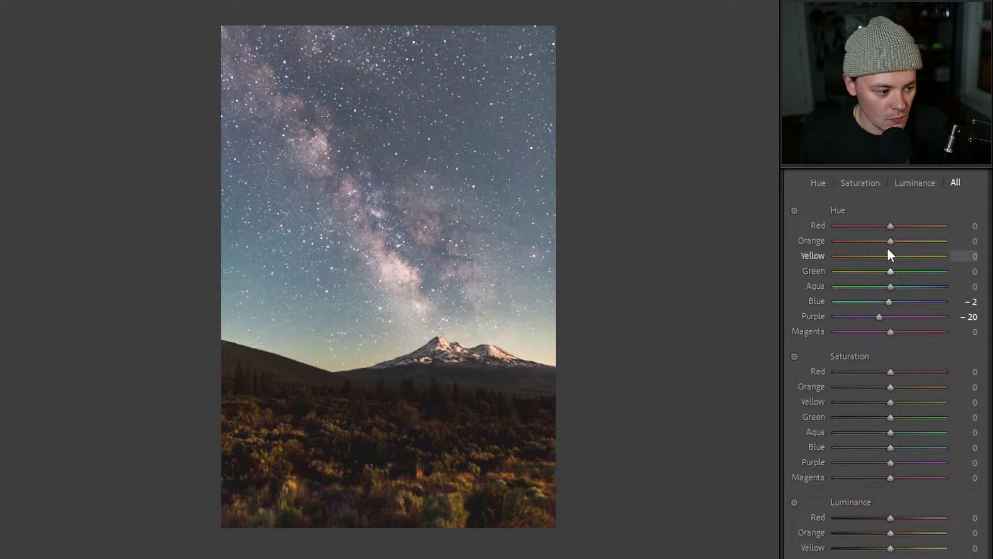
mouse_move(892, 286)
mouse_down()
mouse_move(836, 288)
mouse_move(883, 294)
mouse_move(881, 272)
mouse_move(847, 274)
mouse_move(927, 274)
mouse_move(835, 284)
mouse_move(899, 287)
mouse_move(890, 294)
mouse_up()
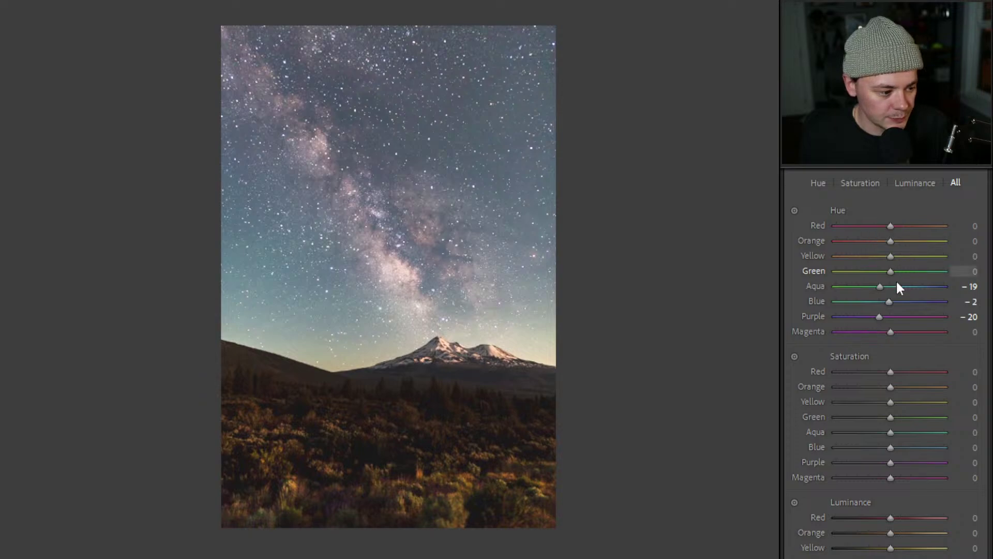
mouse_move(890, 259)
mouse_down()
mouse_move(842, 262)
mouse_move(933, 264)
mouse_move(867, 264)
mouse_move(885, 266)
mouse_up()
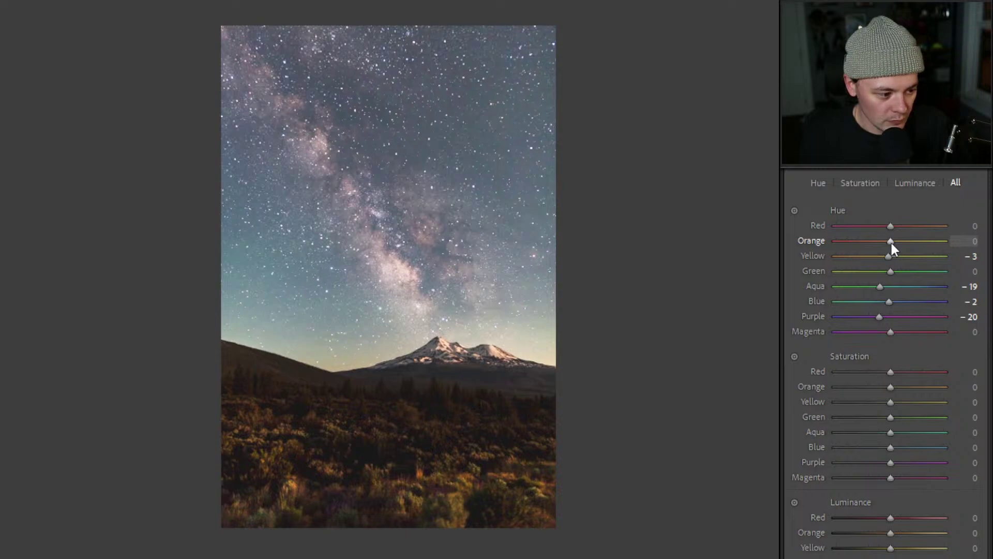
drag(891, 244, 888, 267)
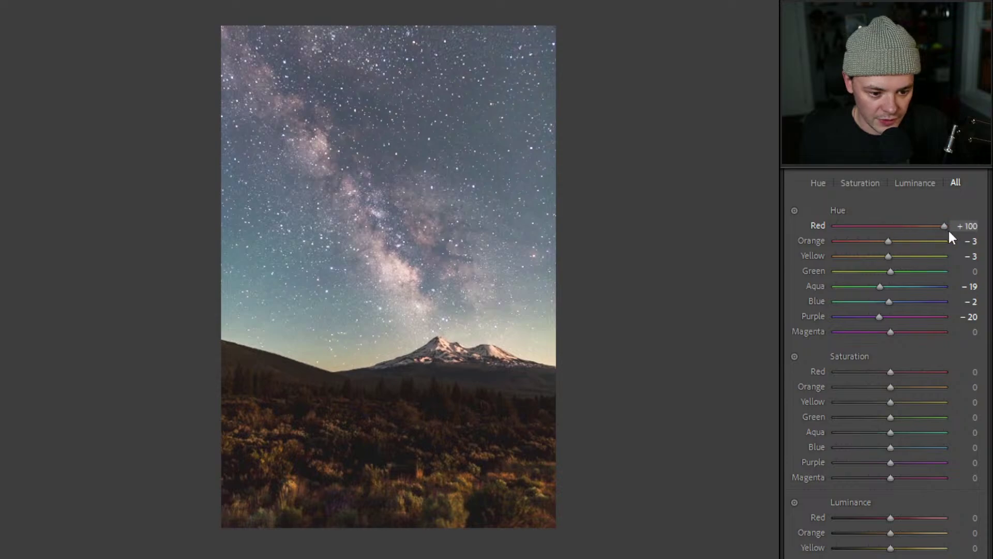
drag(950, 236, 913, 260)
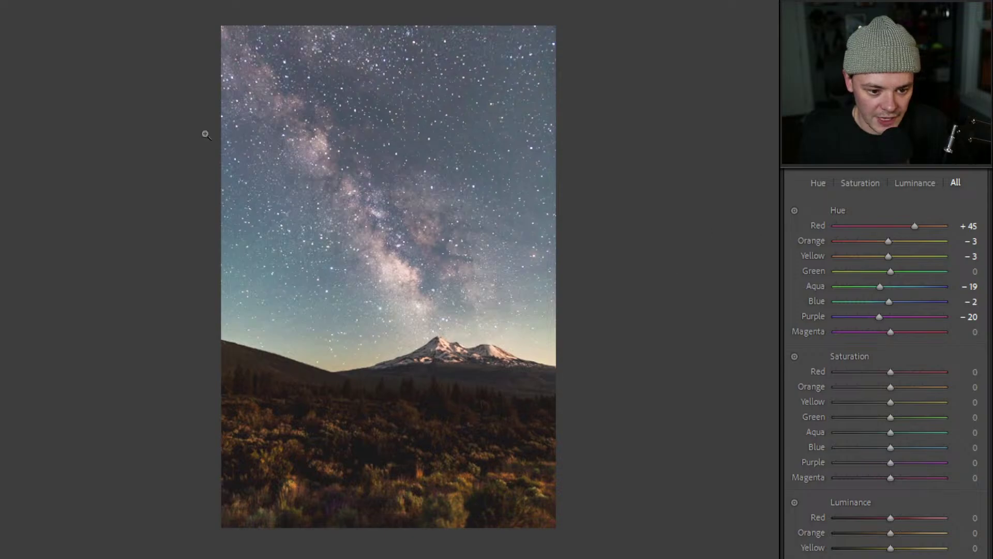
Inspect the upper Milky Way up close, then try different Magenta and Purple saturation and return both to 0
click(277, 93)
click(226, 107)
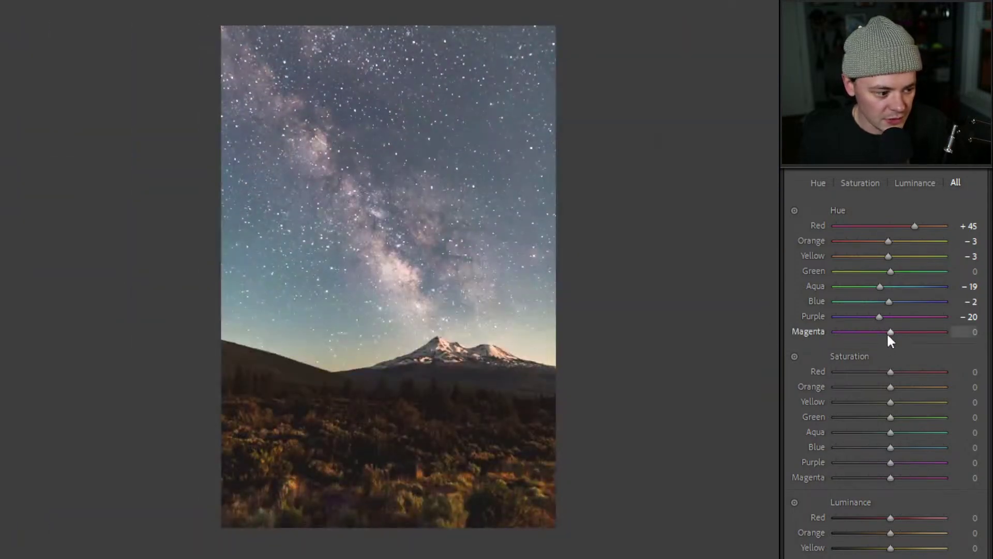
drag(890, 477, 947, 460)
drag(883, 465, 890, 467)
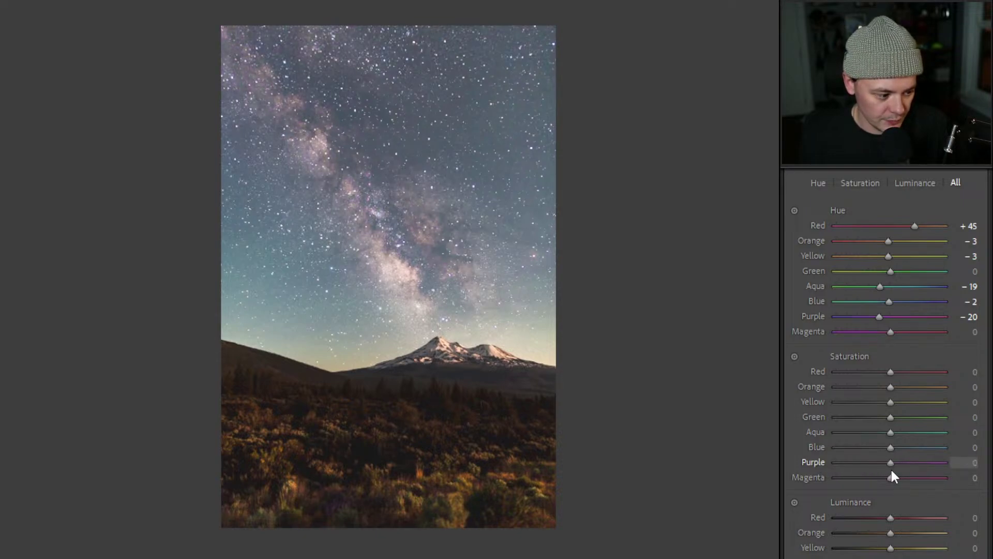
Set the Color Mixer's Purple hue to −100 and the Purple saturation to +30
drag(880, 317, 836, 331)
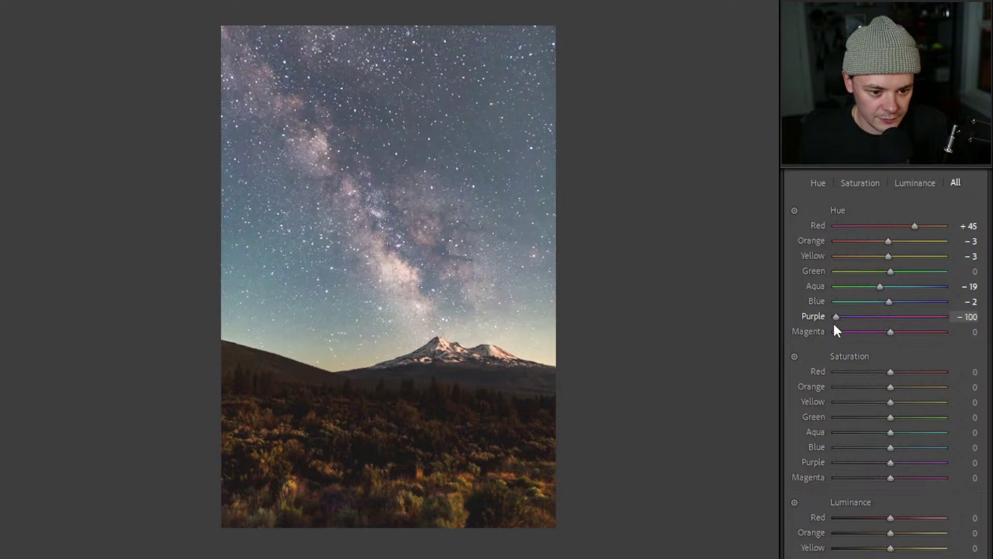
double_click(890, 477)
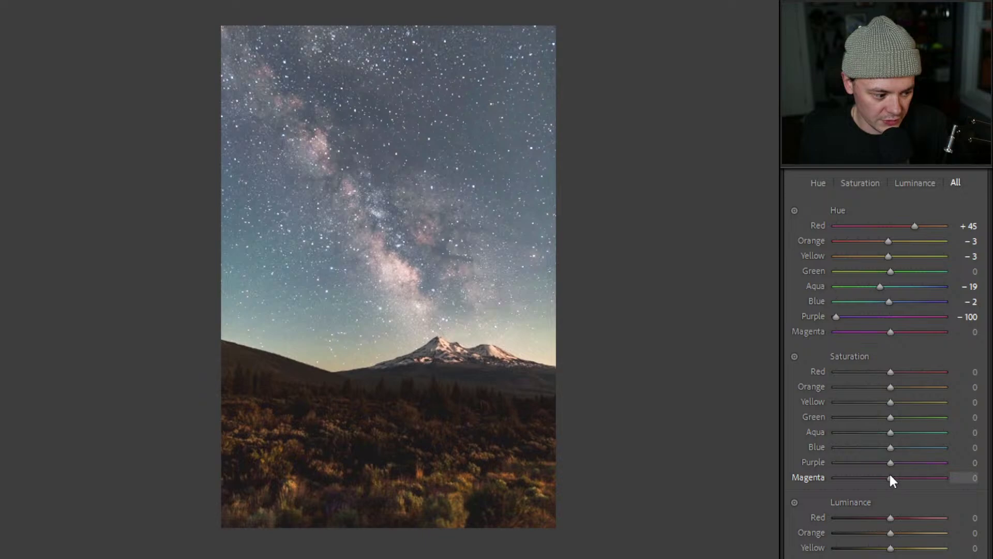
mouse_move(891, 463)
mouse_down()
mouse_move(926, 459)
mouse_move(842, 461)
mouse_move(924, 466)
mouse_move(848, 467)
mouse_move(874, 467)
mouse_up()
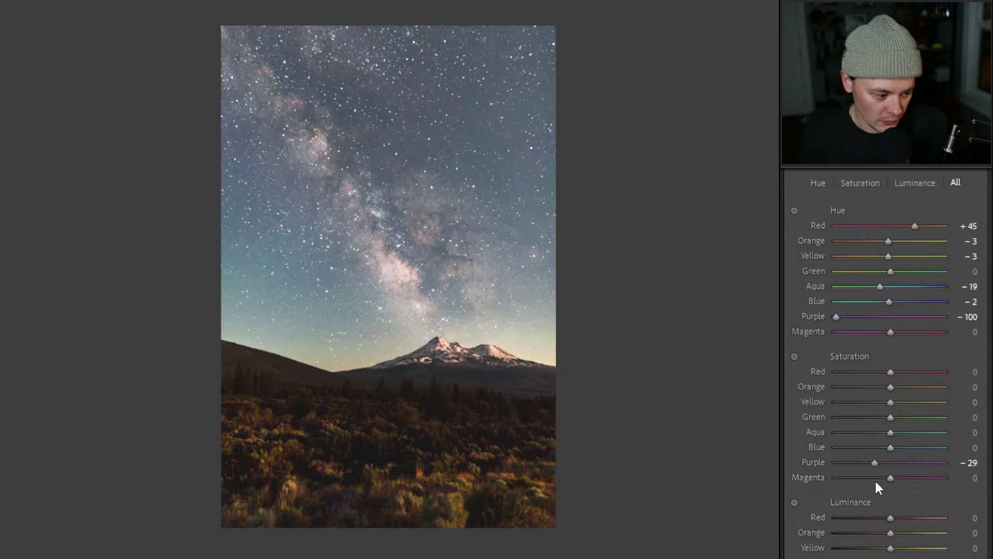
drag(872, 461, 906, 489)
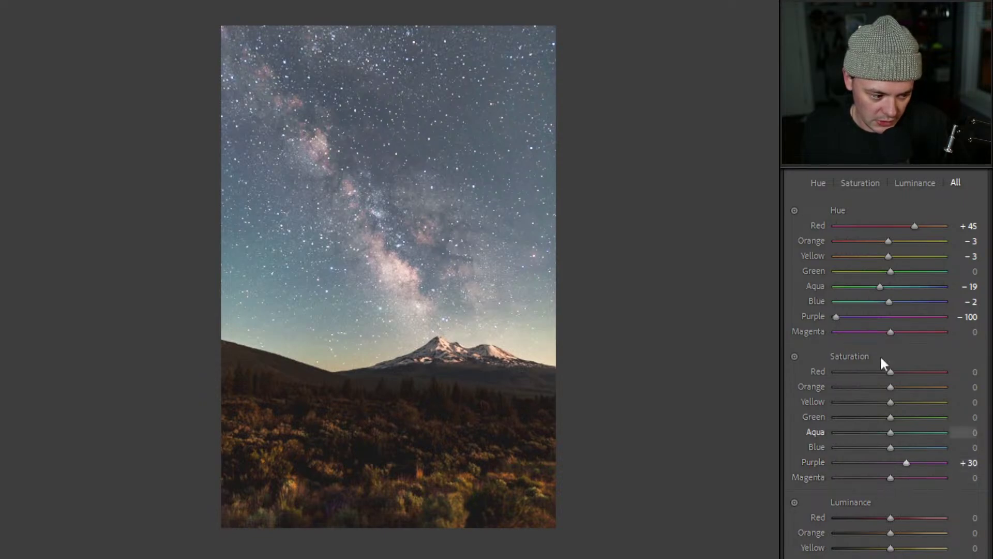
Turn on chromatic aberration removal for the lens corrections and check the stars in the upper Milky Way up close
scroll(853, 383, down, 10)
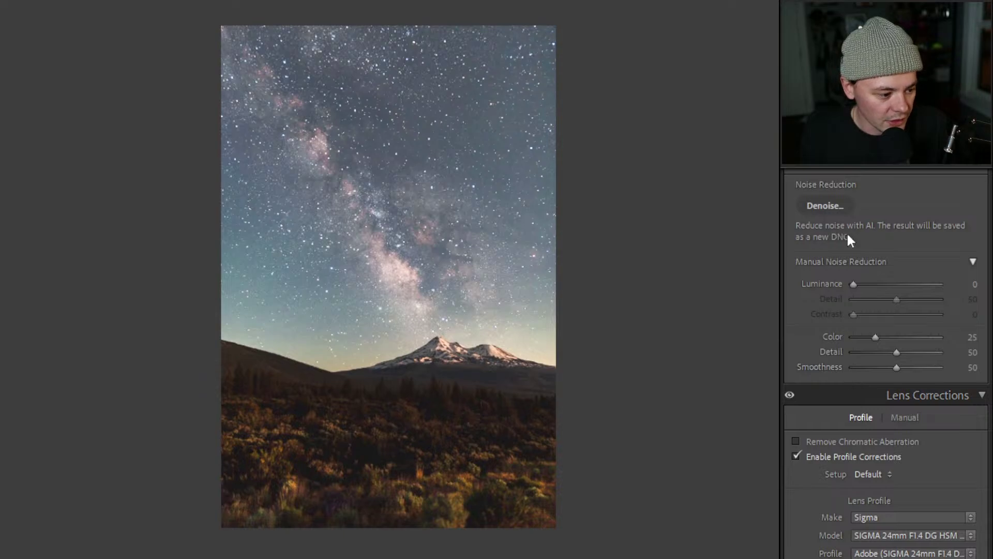
click(832, 441)
scroll(889, 373, up, 10)
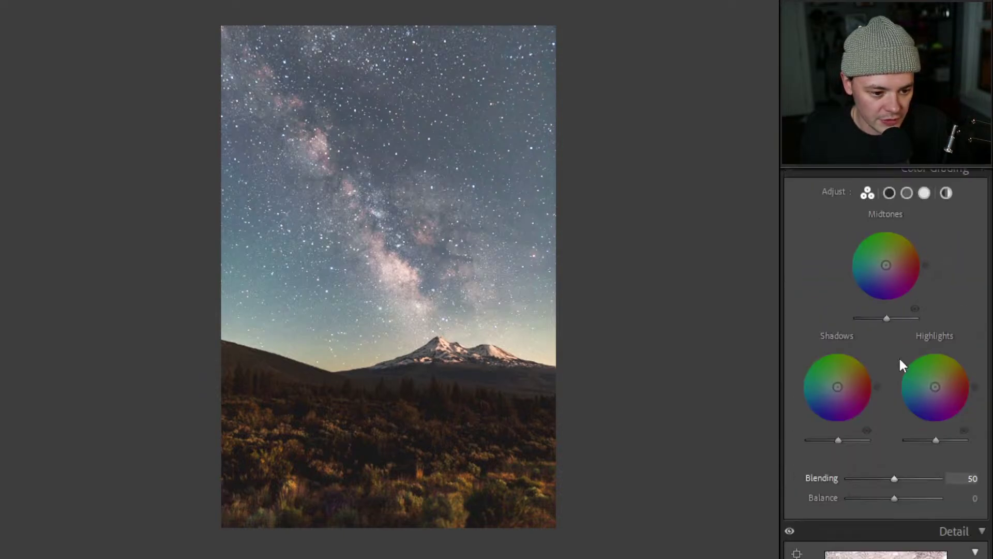
click(267, 99)
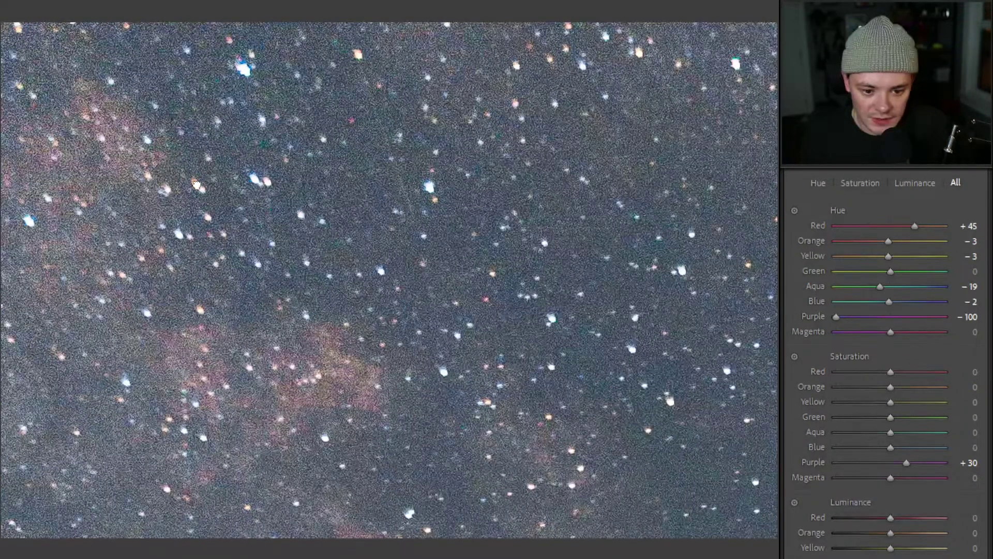
click(747, 311)
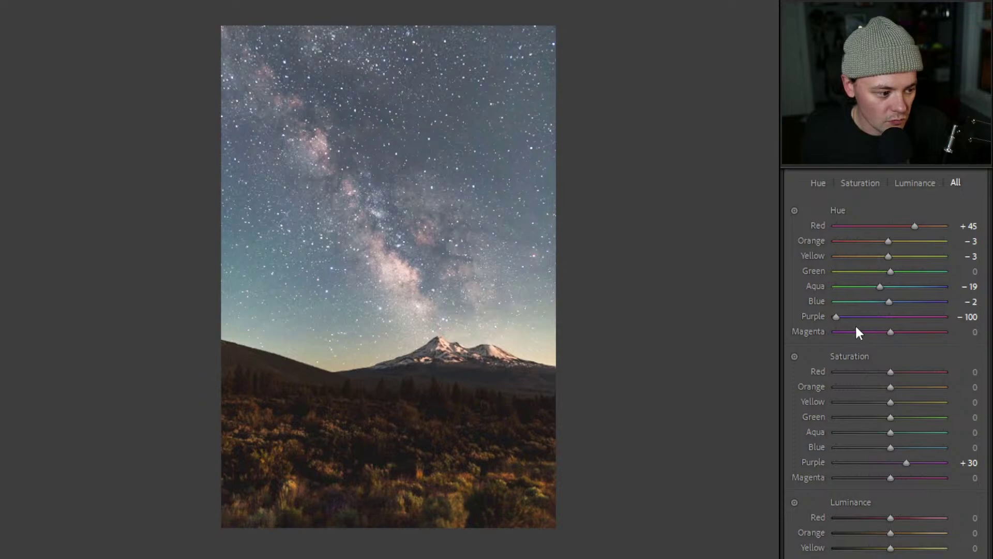
Set the Purple hue to −65 and raise the Blue saturation to +24 in the Color Mixer
mouse_move(836, 317)
mouse_down()
mouse_move(869, 320)
mouse_move(854, 324)
mouse_up()
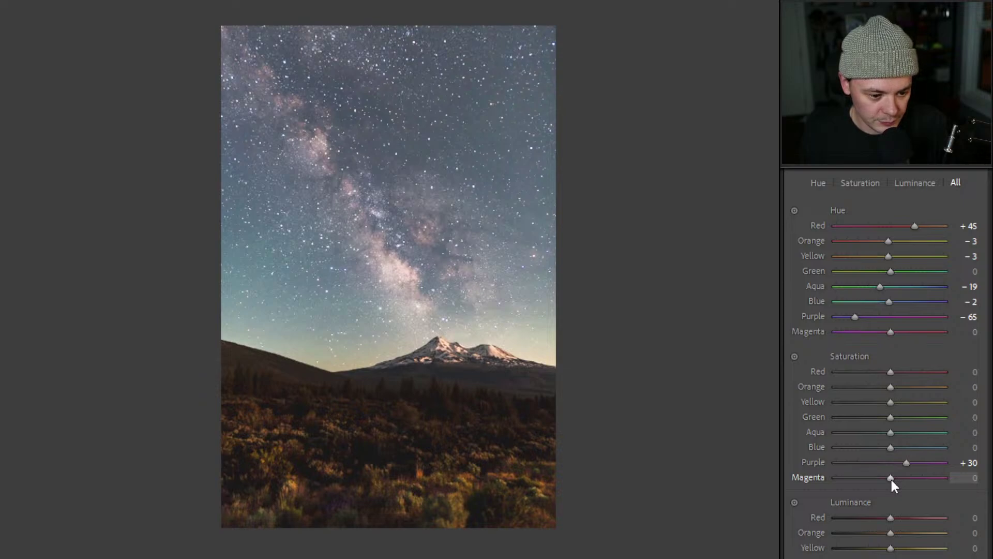
drag(891, 448, 912, 462)
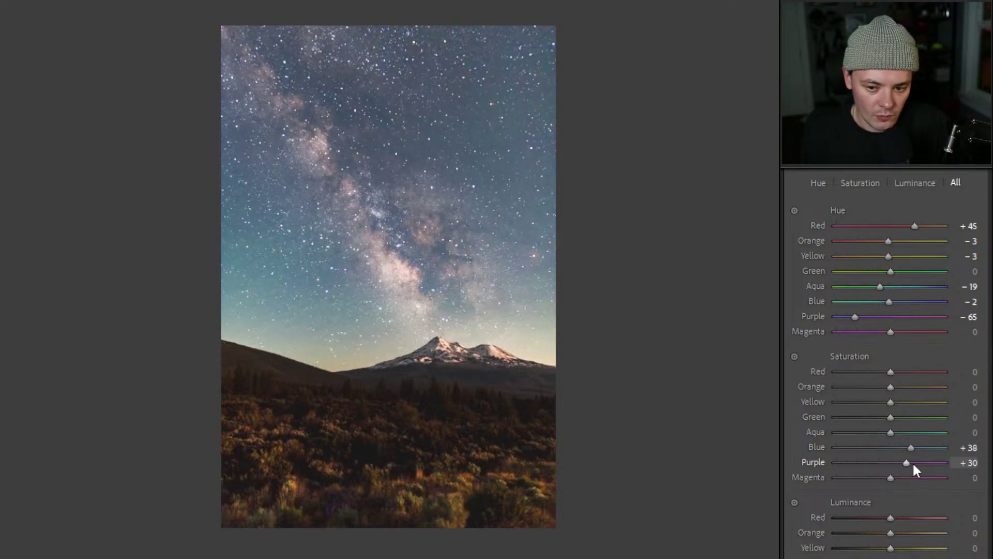
drag(913, 452, 905, 448)
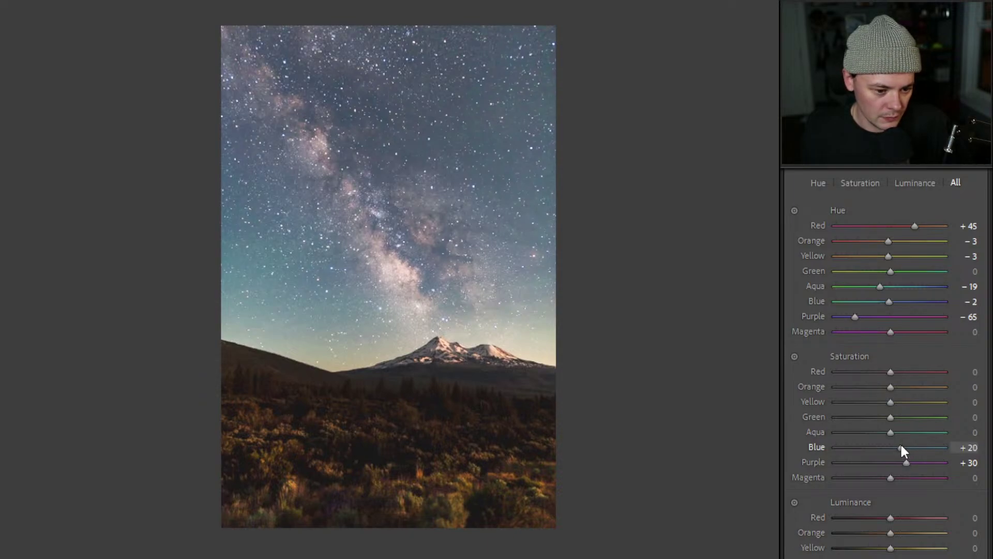
click(899, 445)
Set the Color Mixer luminance to Aqua −6, Blue −6, Purple +29 and Magenta +62, checking the Milky Way core up close
drag(899, 445, 887, 475)
scroll(894, 411, down, 3)
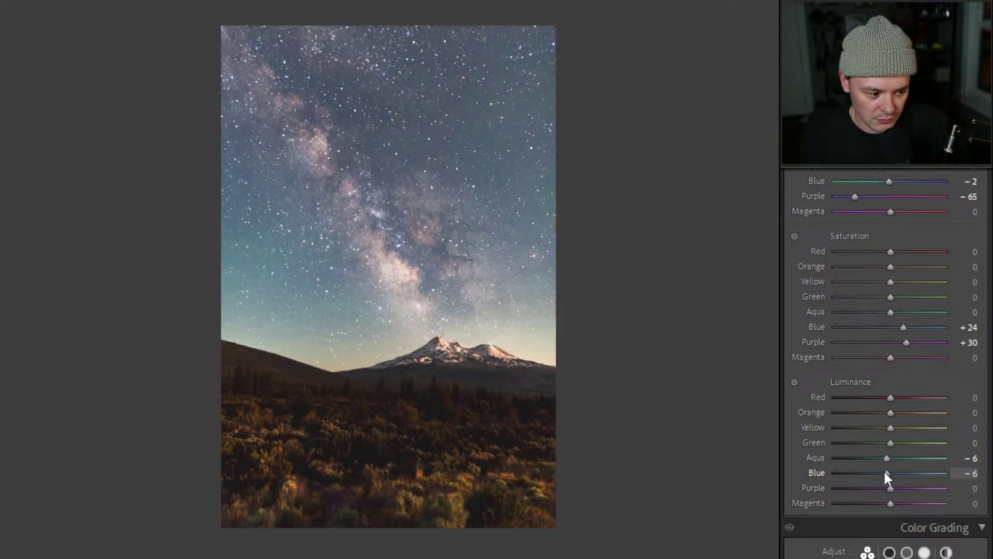
click(282, 287)
click(276, 285)
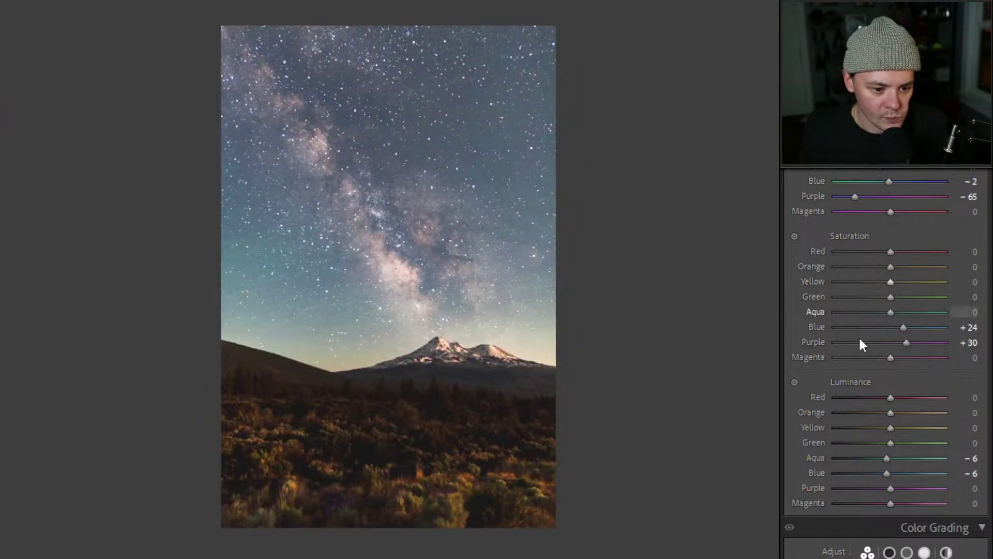
drag(890, 488, 909, 504)
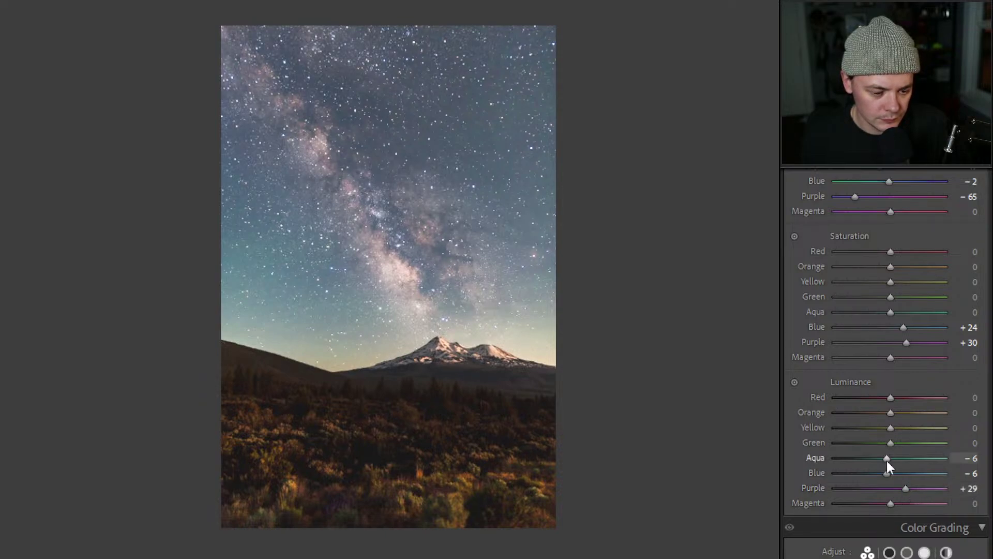
click(422, 247)
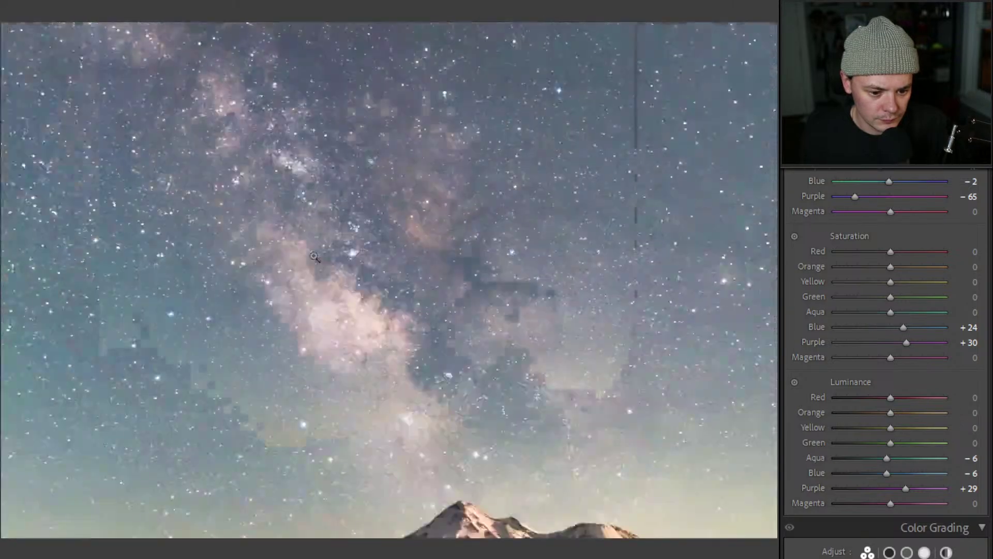
click(315, 256)
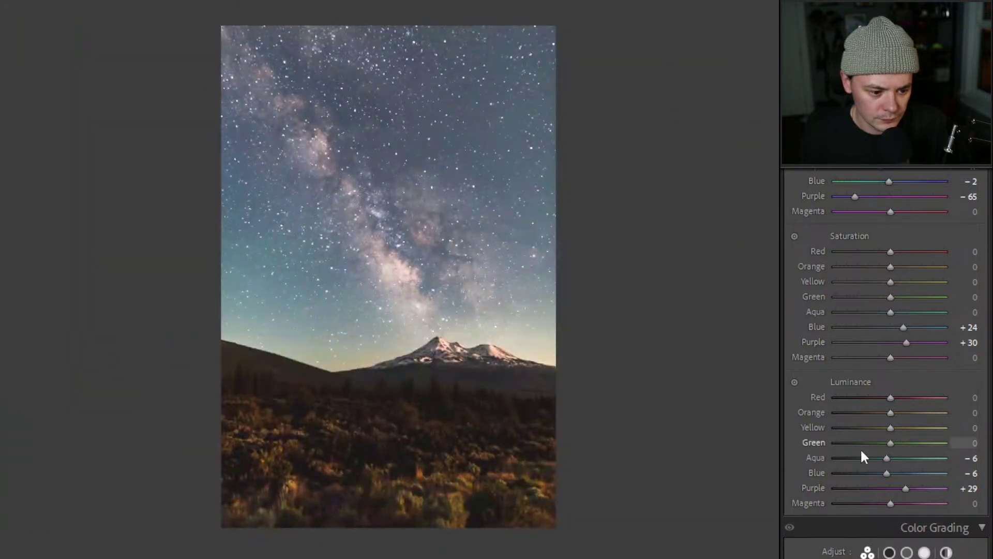
drag(891, 504, 924, 502)
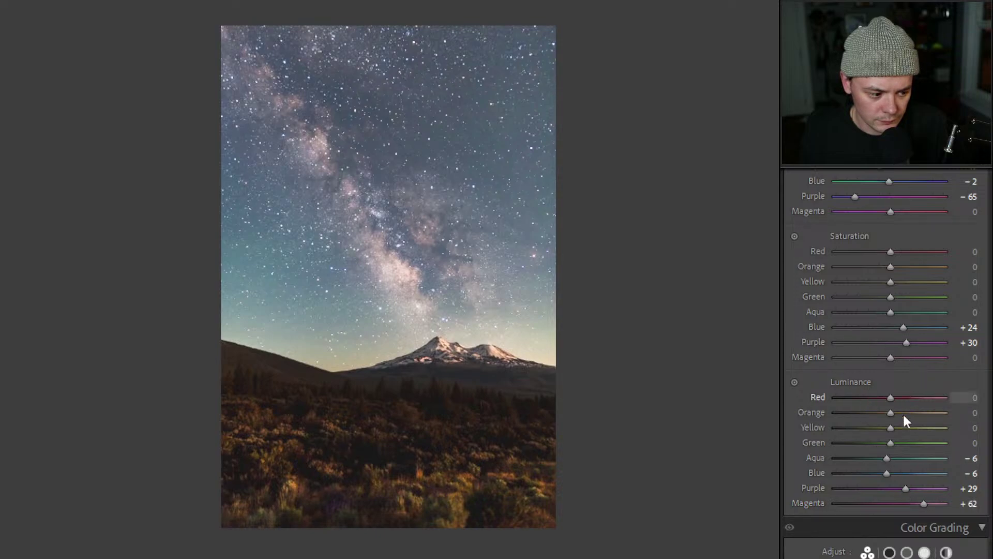
Set luminance to Orange +26, Yellow +16, Green +8 and Aqua +10, and saturation to Orange +15 and Yellow −15
drag(889, 412, 899, 440)
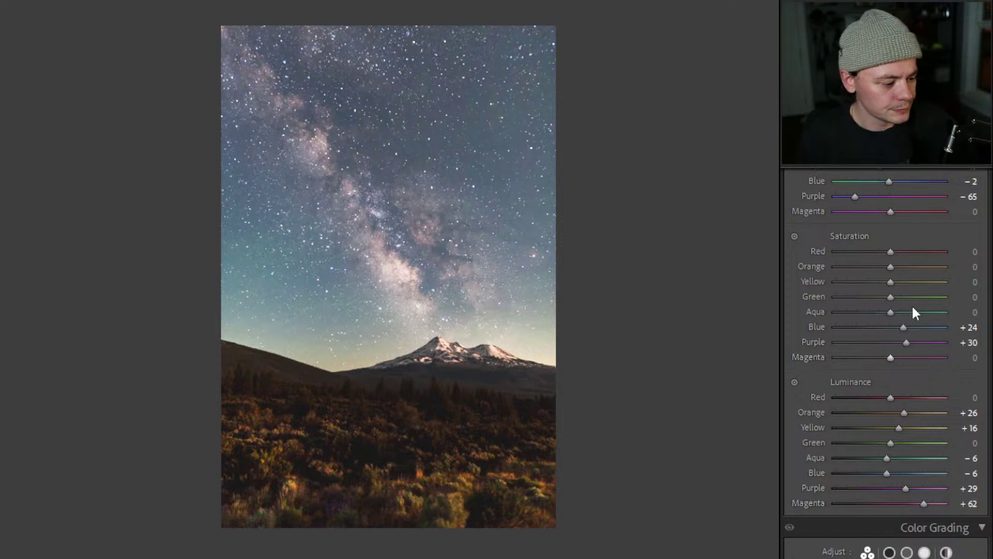
drag(892, 442, 900, 476)
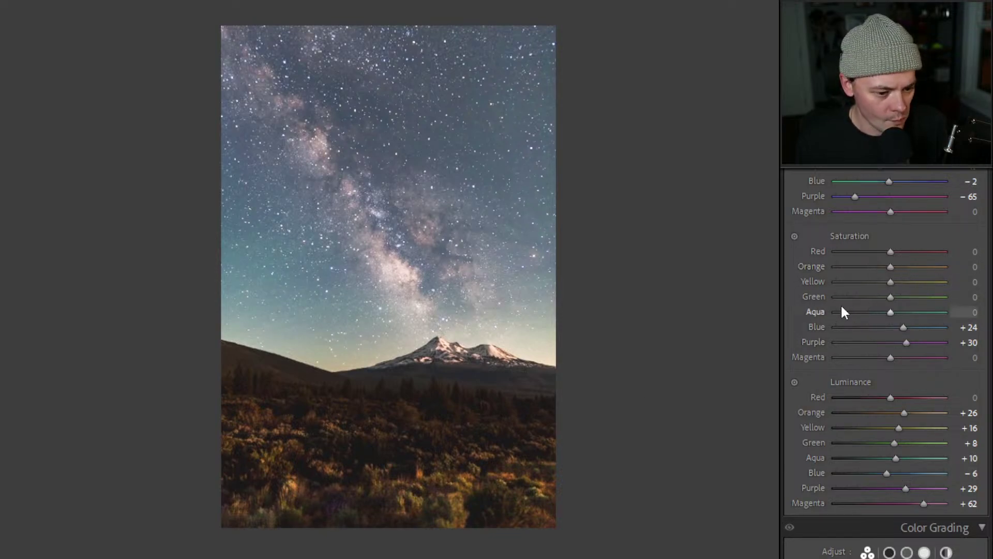
drag(890, 266, 883, 288)
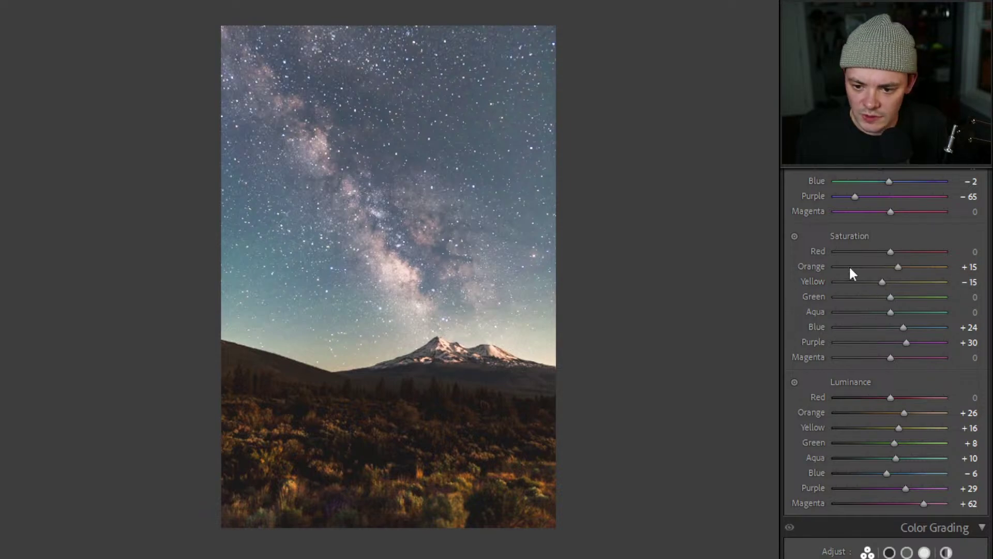
Color grade the shadows to hue 49 with saturation 5, give the midtones a faint blue tint, and try tinting the highlights
scroll(867, 279, down, 10)
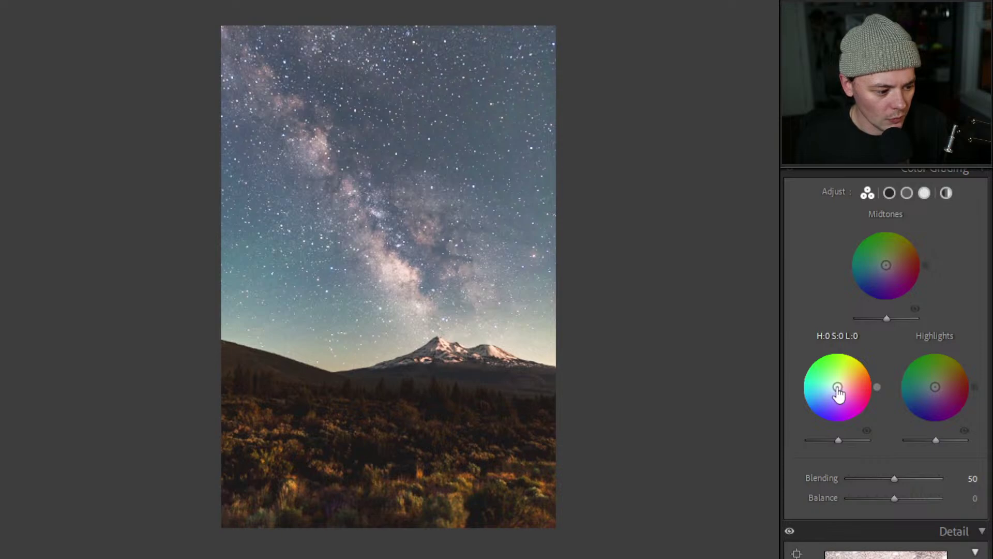
drag(830, 398, 849, 374)
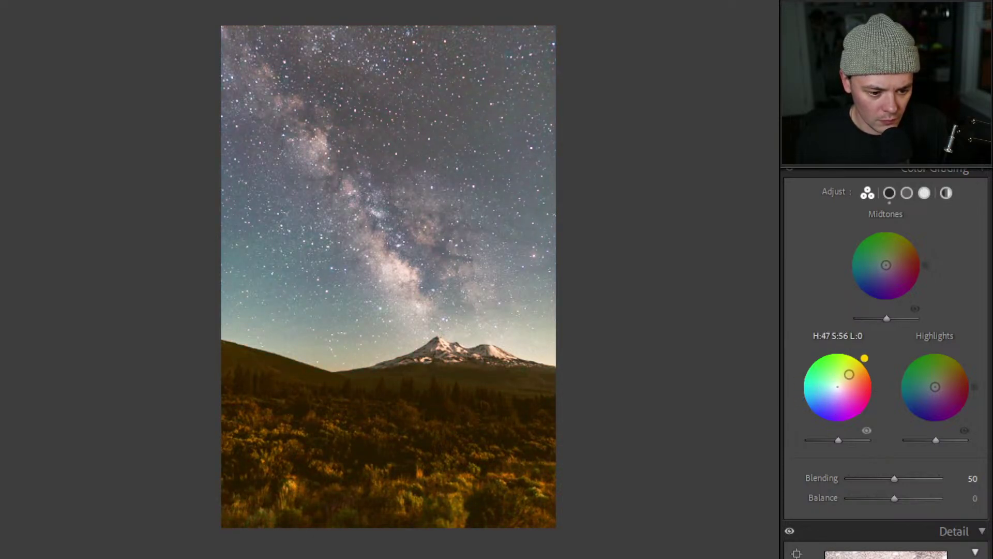
mouse_move(849, 374)
mouse_down()
mouse_move(841, 392)
mouse_move(825, 385)
mouse_move(847, 381)
mouse_move(836, 376)
mouse_move(839, 386)
mouse_up()
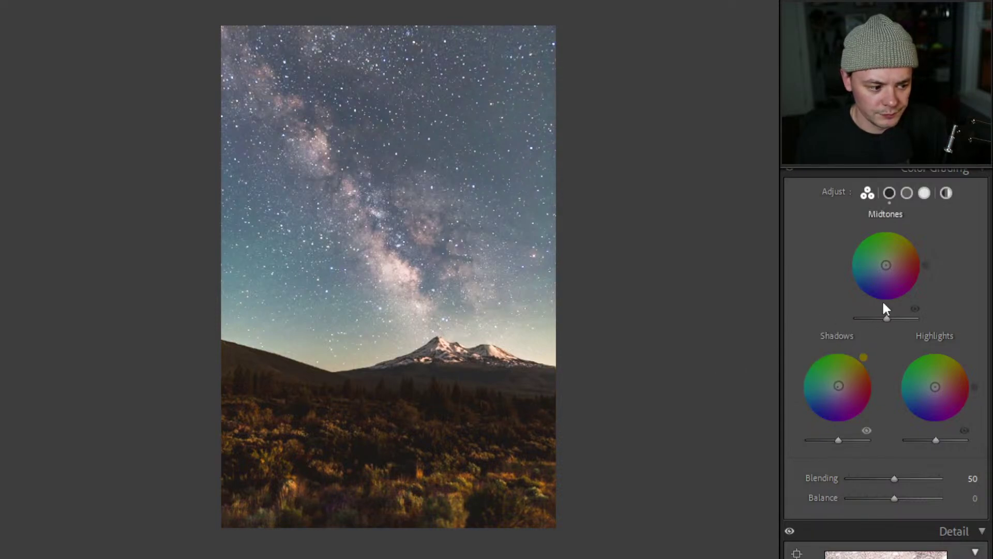
mouse_move(890, 284)
mouse_down()
mouse_move(874, 266)
mouse_move(894, 258)
mouse_move(880, 259)
mouse_move(881, 274)
mouse_move(872, 271)
mouse_move(879, 278)
mouse_move(884, 266)
mouse_up()
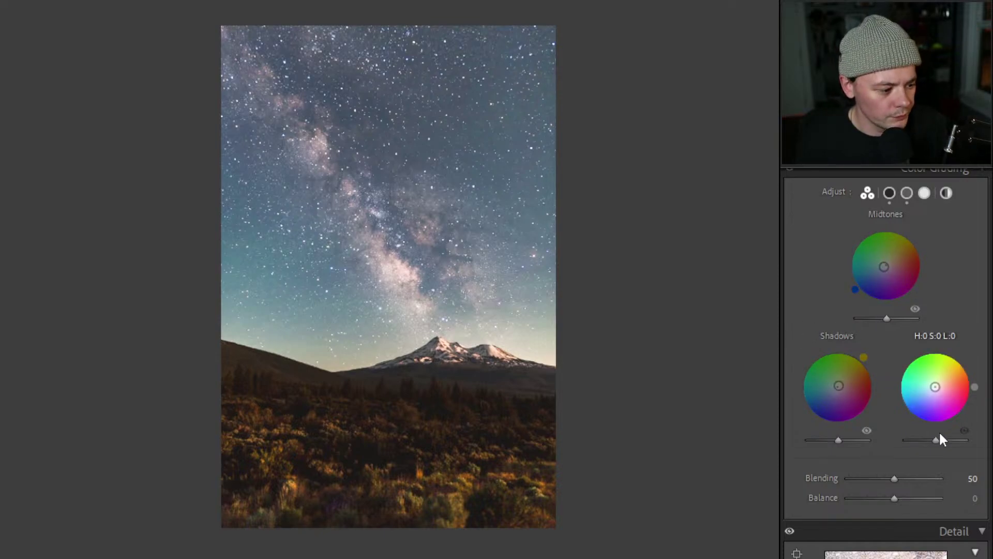
mouse_move(935, 386)
mouse_down()
mouse_move(946, 383)
mouse_move(930, 385)
mouse_move(943, 386)
mouse_move(935, 393)
mouse_move(931, 384)
mouse_move(940, 383)
mouse_move(940, 395)
mouse_up()
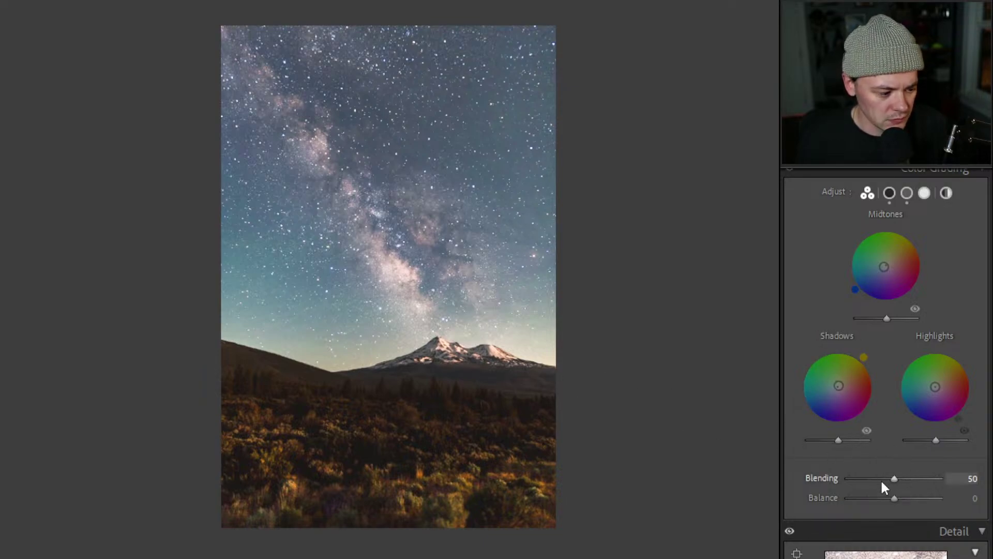
Set the Color Grading blending to 58 and the balance to +28
scroll(810, 279, up, 3)
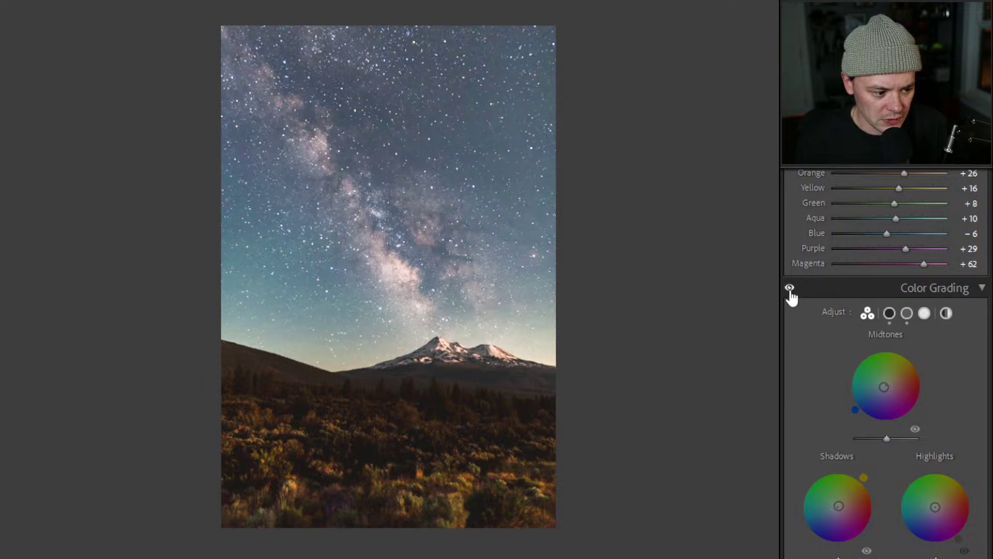
scroll(814, 375, down, 3)
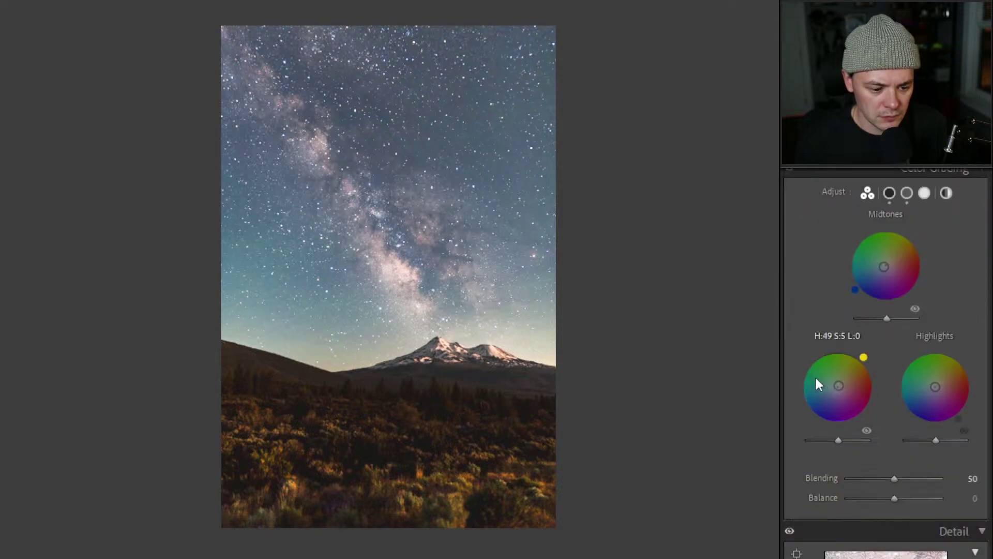
scroll(805, 377, down, 6)
scroll(875, 383, up, 3)
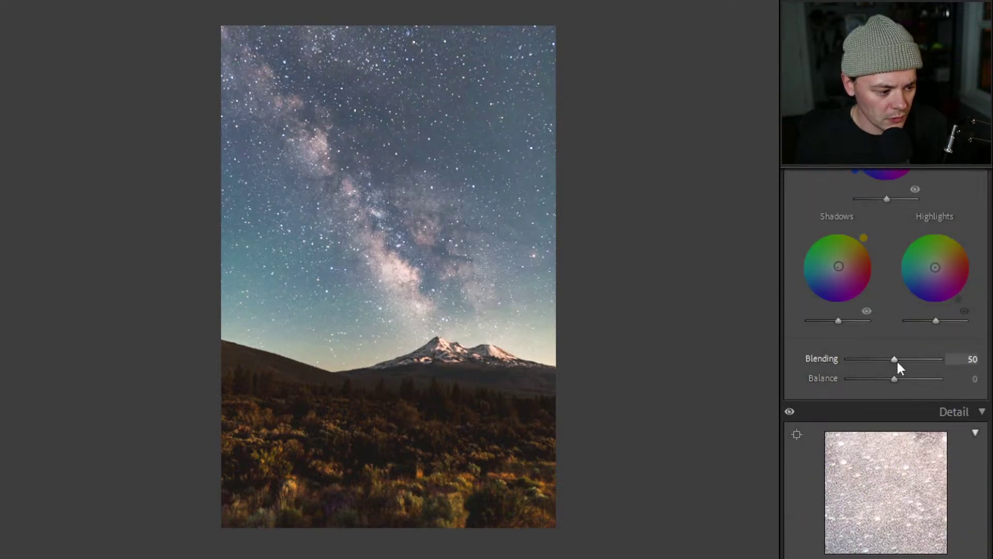
drag(894, 359, 907, 386)
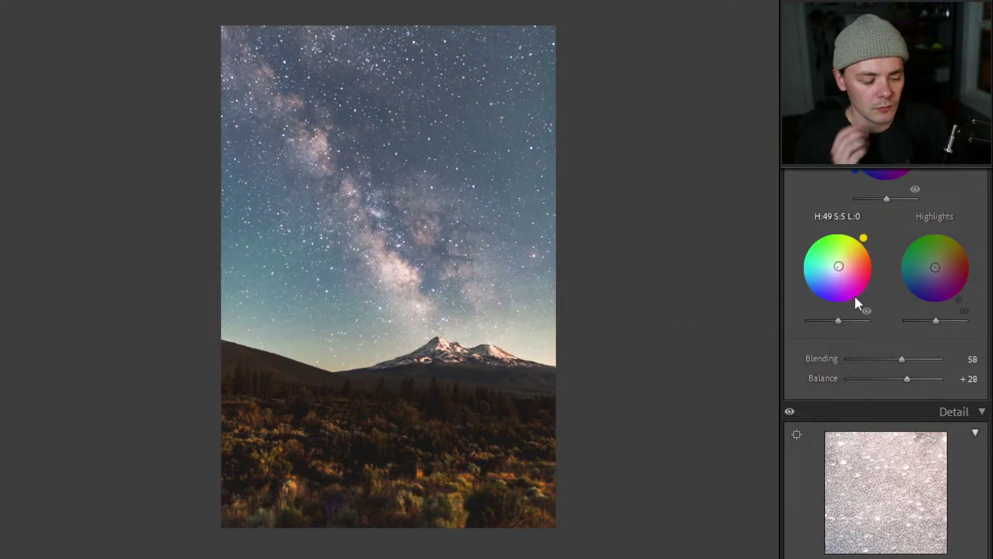
Examine the edited photo as a whole and zoom in on the foreground brush to judge its detail and noise
scroll(859, 300, down, 3)
scroll(877, 349, up, 15)
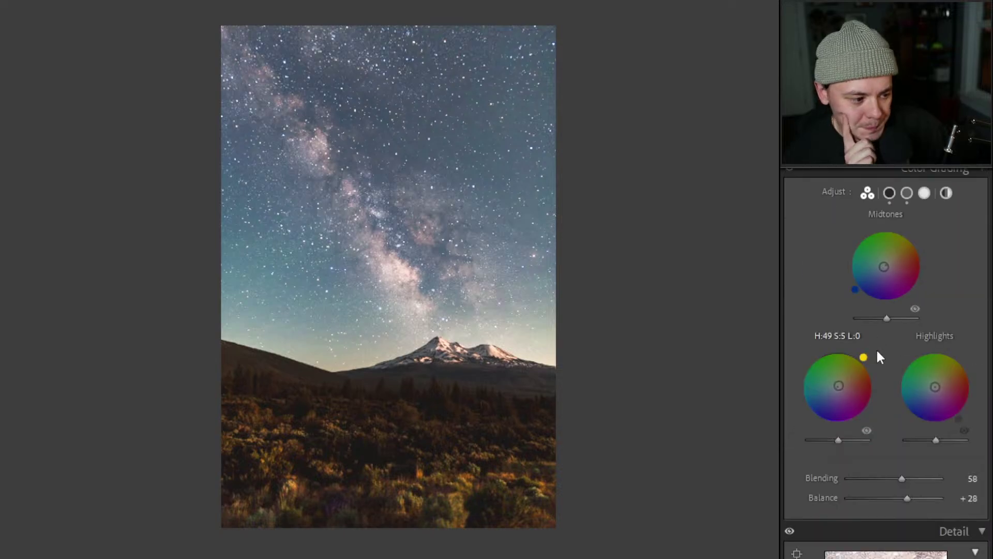
scroll(872, 360, up, 10)
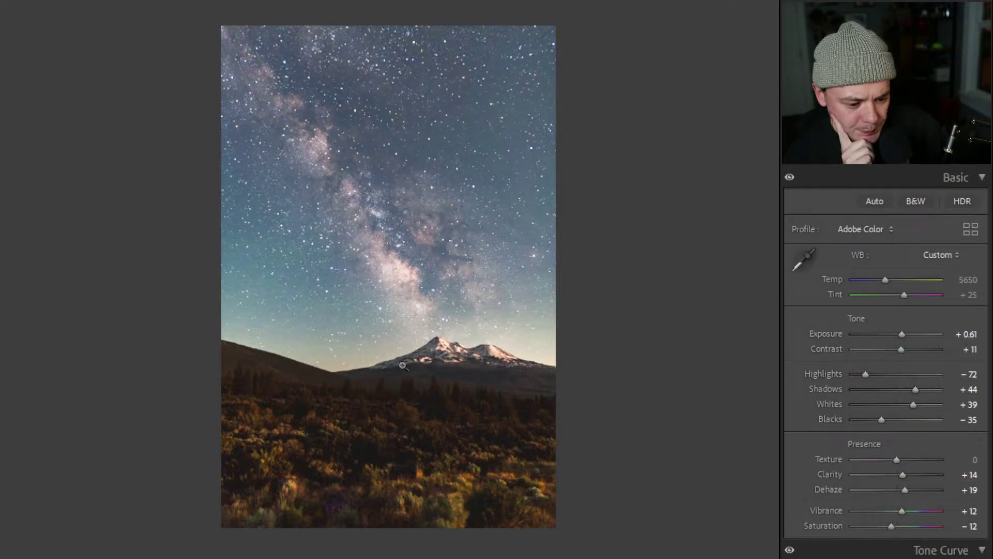
click(457, 358)
click(456, 365)
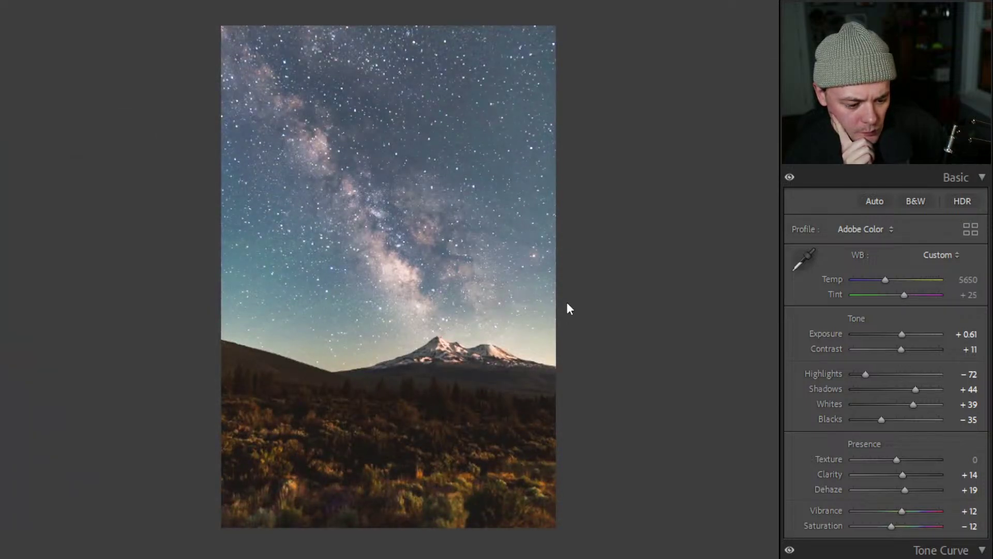
click(342, 522)
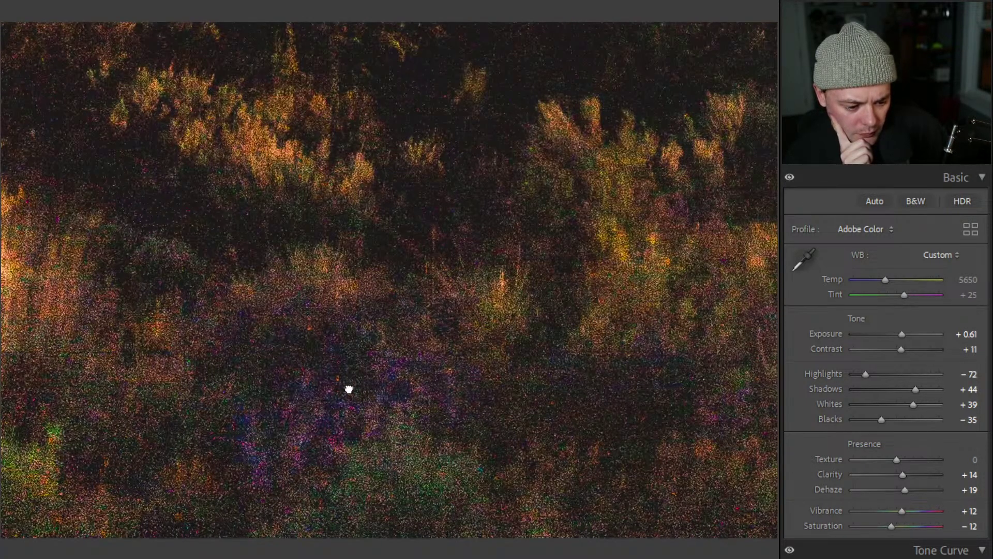
click(348, 388)
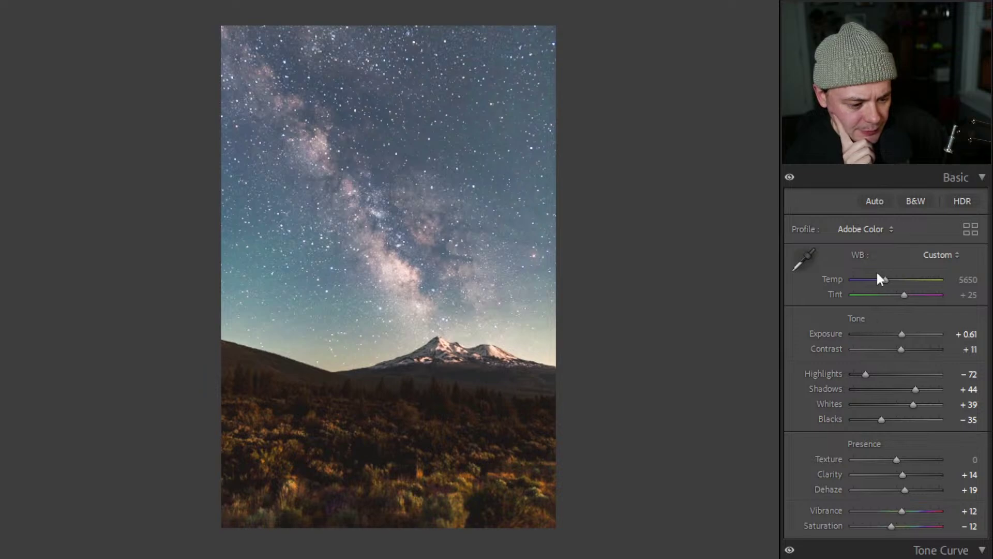
Add a linear gradient mask over the foreground, running from the photo's lower edge up to the base of the mountain
click(935, 154)
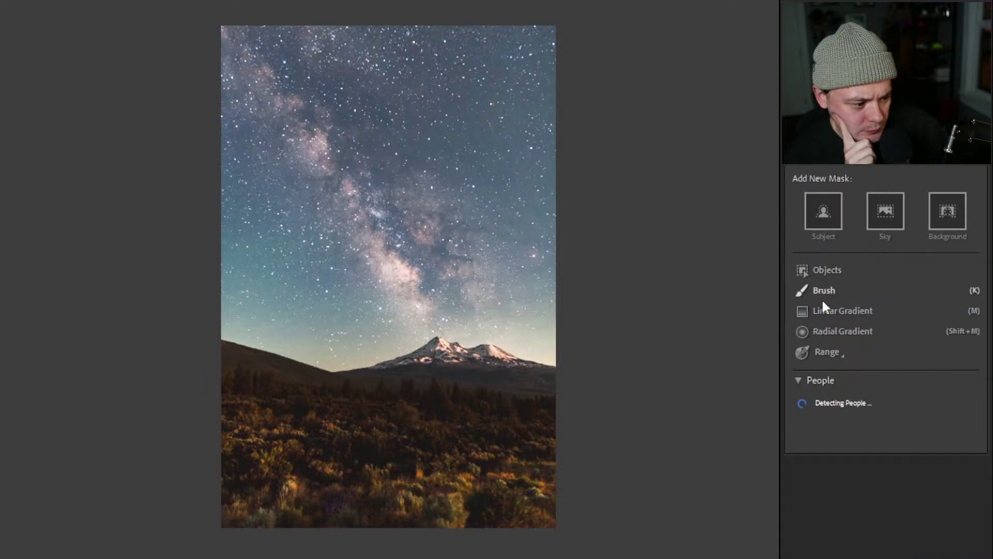
click(838, 311)
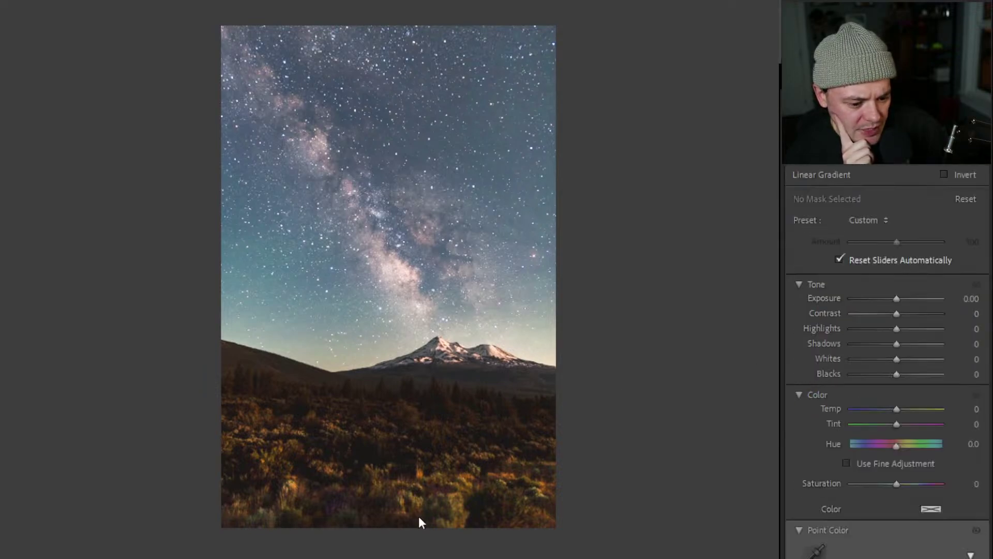
drag(398, 529, 413, 353)
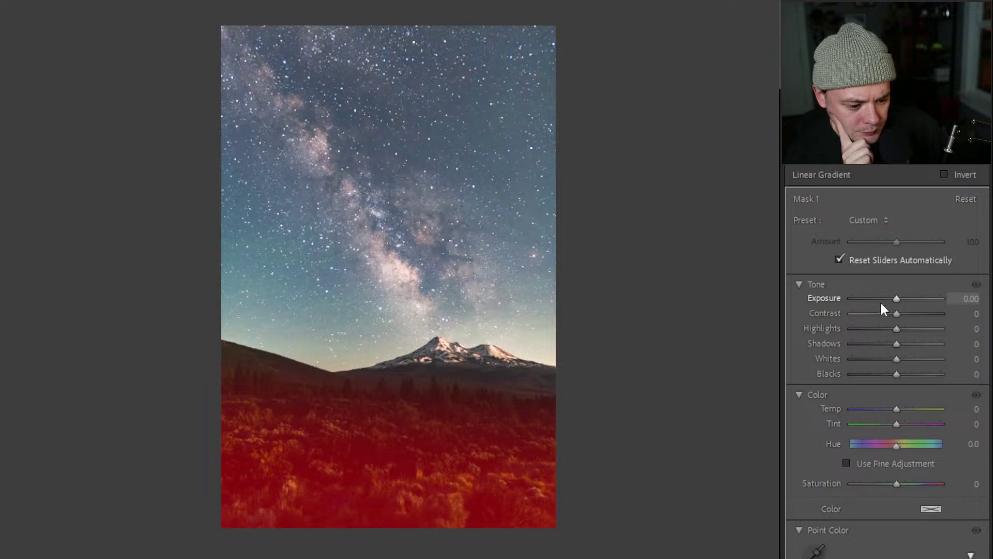
Set the foreground gradient's exposure to −0.81, contrast to 36 and shadows to 29
drag(877, 297, 894, 305)
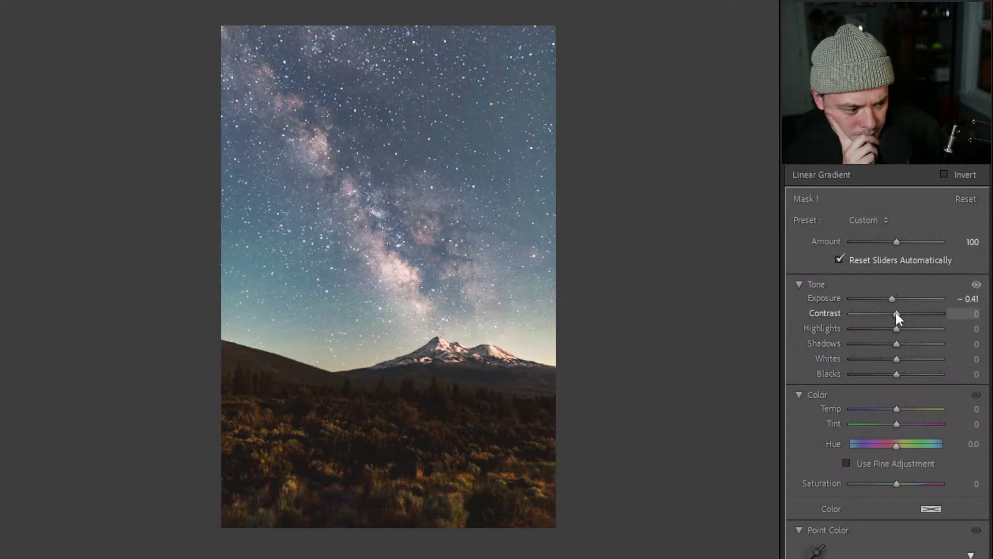
drag(895, 314, 914, 346)
drag(878, 298, 886, 299)
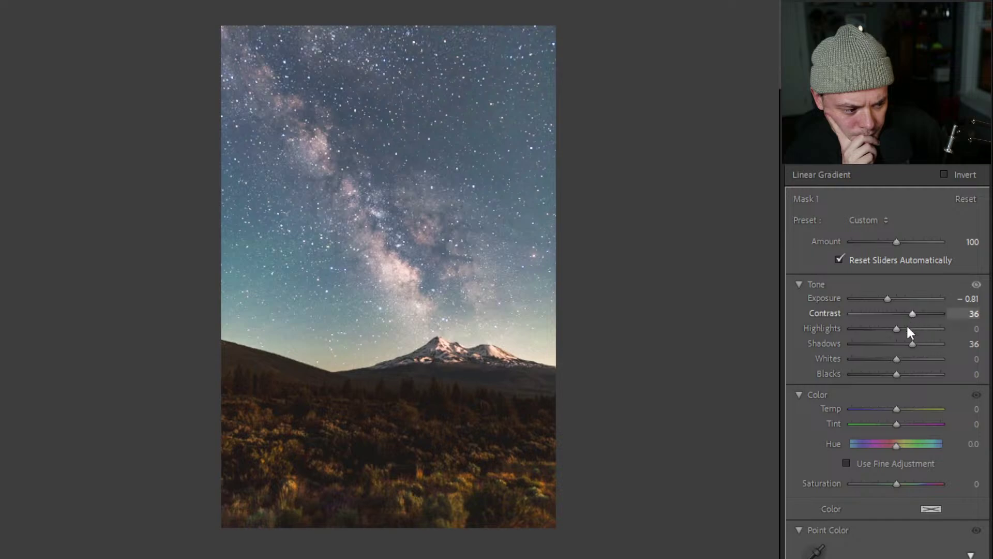
drag(910, 344, 899, 344)
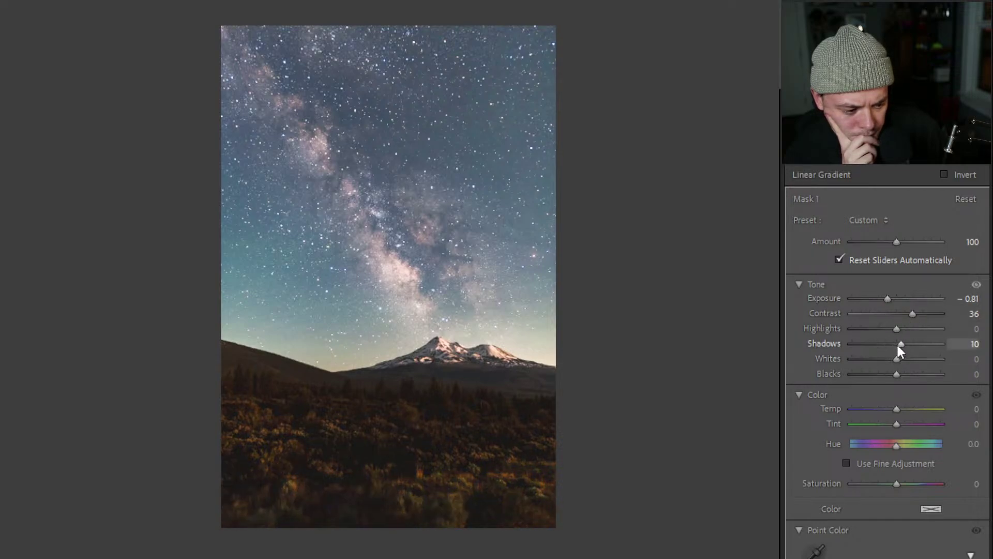
drag(898, 346, 911, 342)
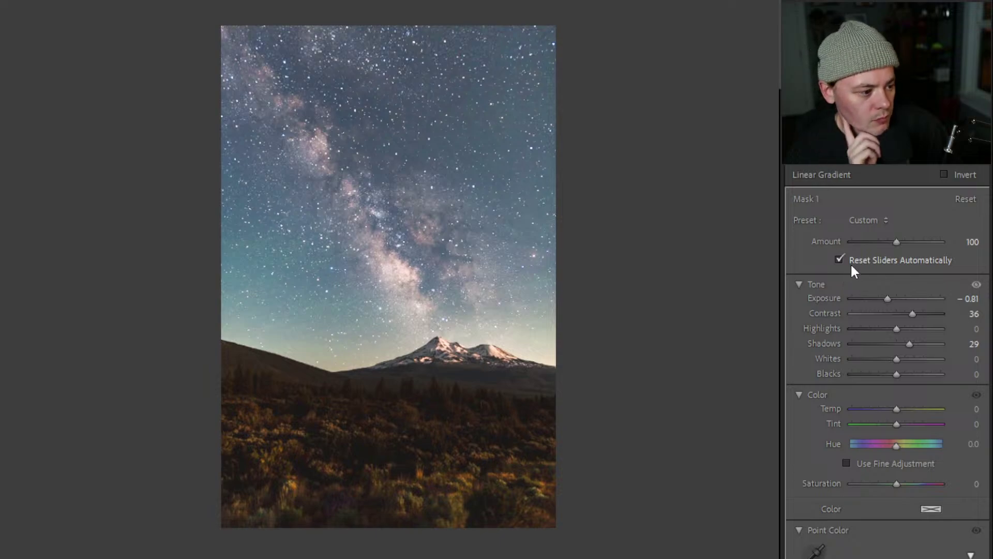
Compare the photo with and without the foreground gradient's adjustments
scroll(878, 335, down, 10)
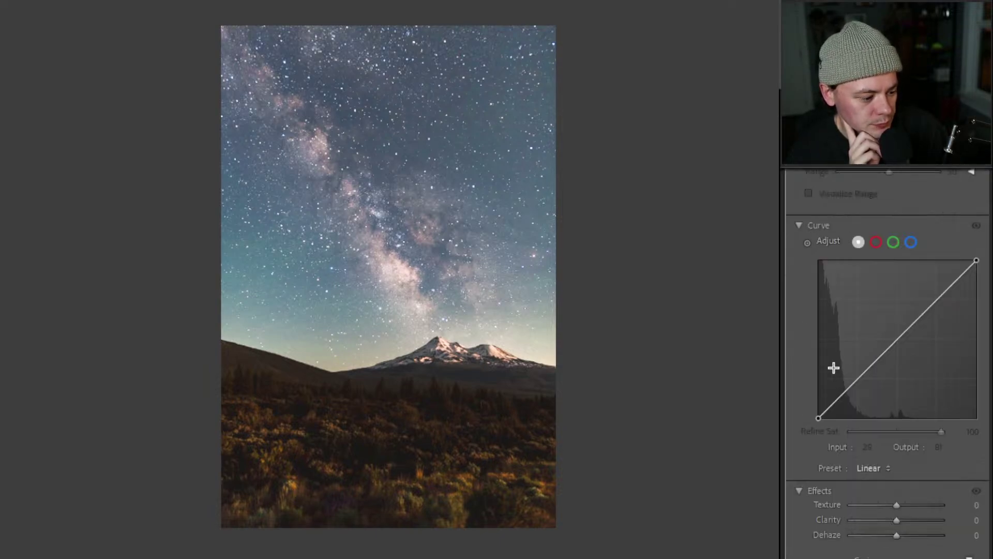
scroll(833, 368, down, 5)
click(797, 501)
click(797, 501)
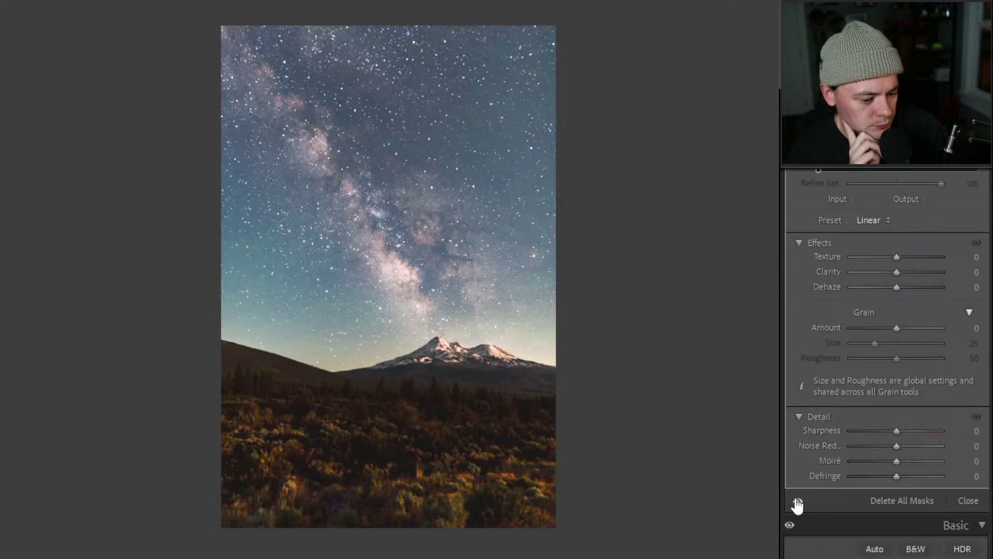
click(797, 500)
click(797, 501)
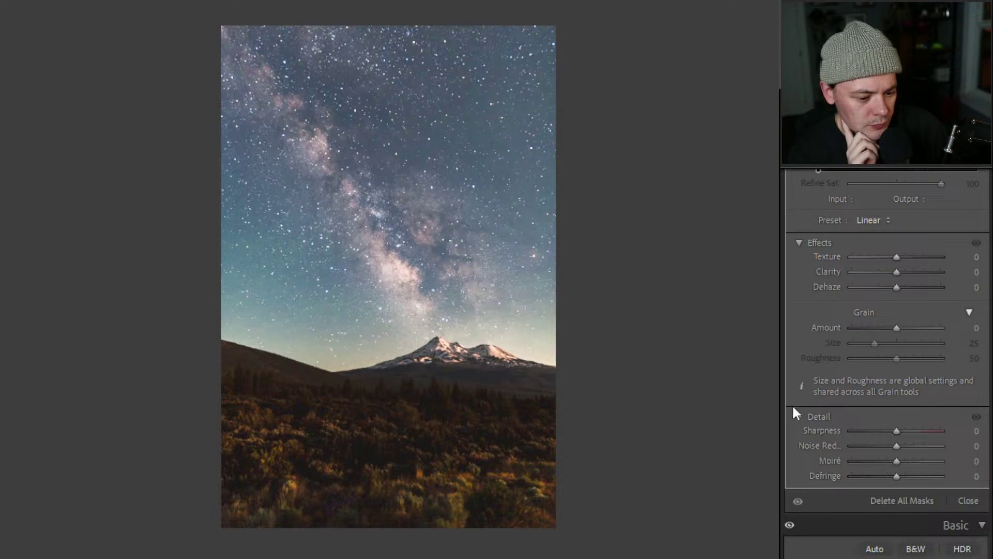
Set the foreground gradient's exposure to −0.20, highlights to 56, shadows to −8, whites to 17 and blacks to −14
scroll(855, 341, up, 15)
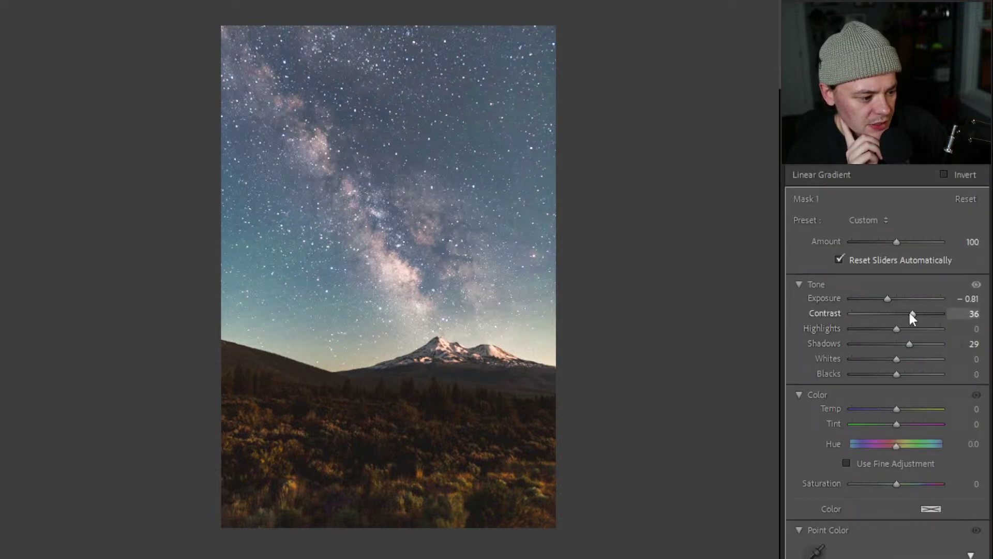
drag(887, 299, 893, 299)
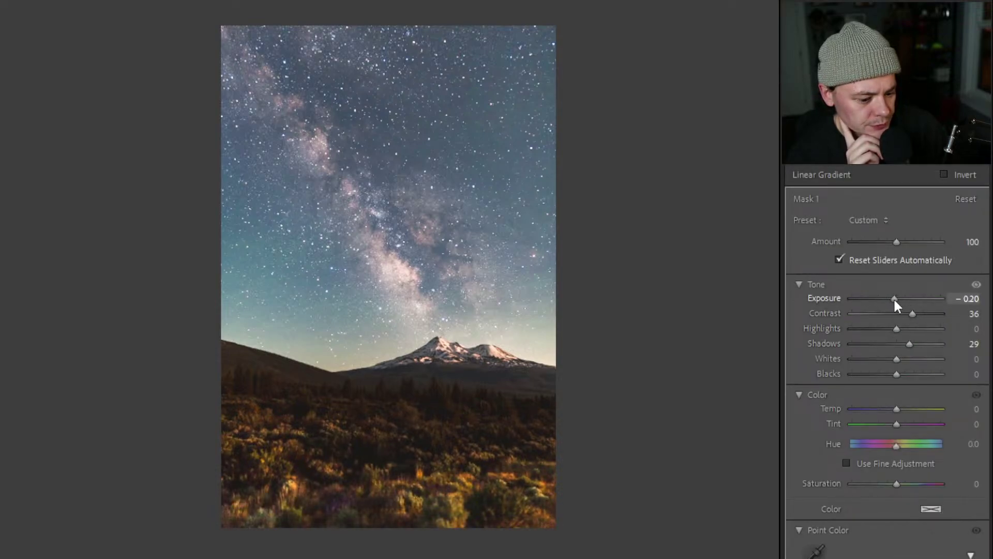
mouse_move(904, 343)
mouse_down()
mouse_move(888, 343)
mouse_move(898, 344)
mouse_up()
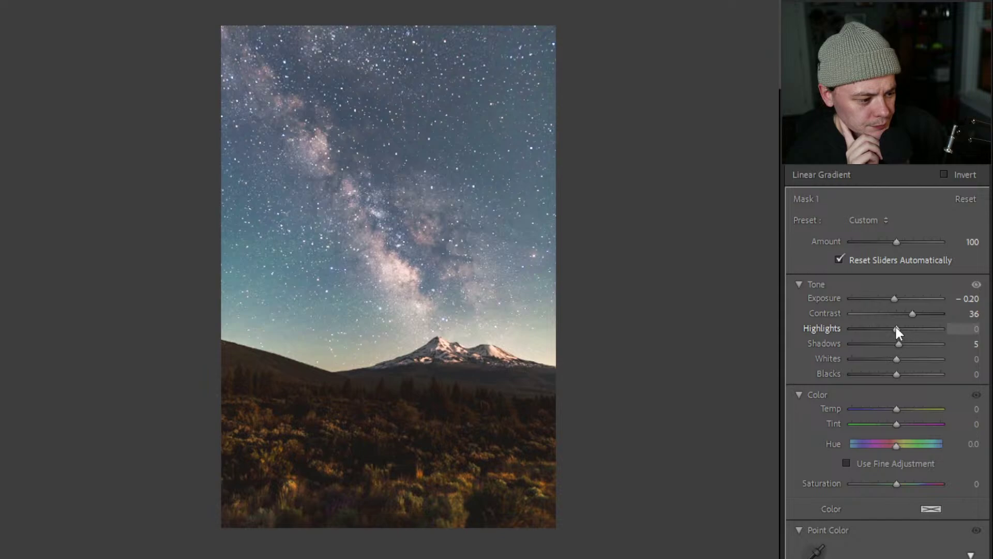
mouse_move(895, 329)
mouse_down()
mouse_move(870, 329)
mouse_move(927, 337)
mouse_move(879, 348)
mouse_move(892, 348)
mouse_up()
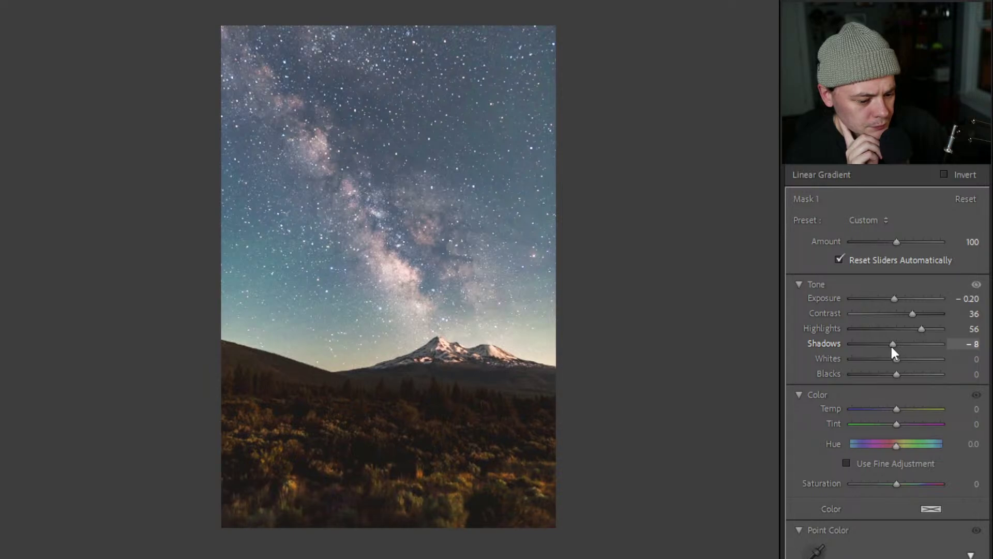
mouse_move(895, 374)
mouse_down()
mouse_move(876, 378)
mouse_move(909, 358)
mouse_move(887, 366)
mouse_move(903, 364)
mouse_up()
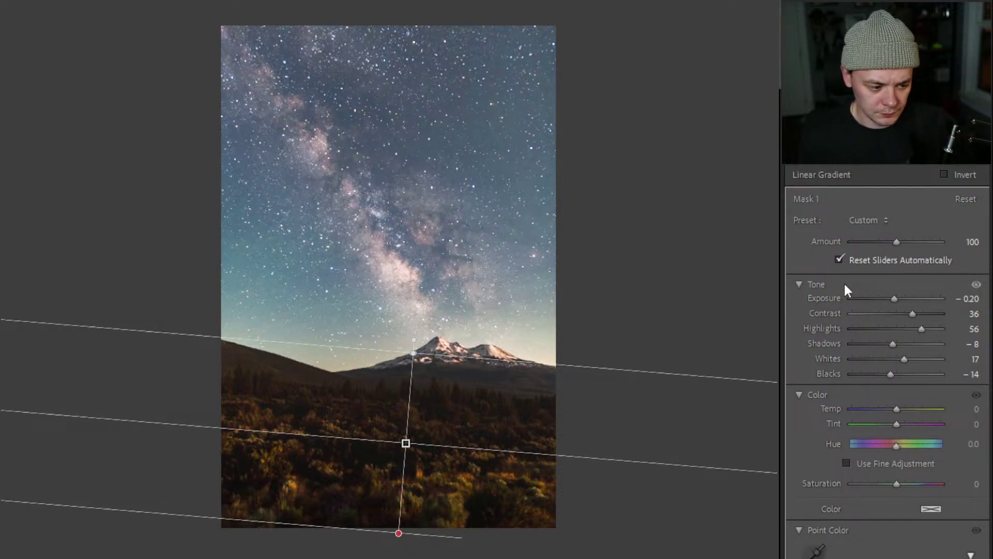
Check the retuned foreground gradient by hiding and showing the mask effect
scroll(845, 310, down, 10)
click(797, 501)
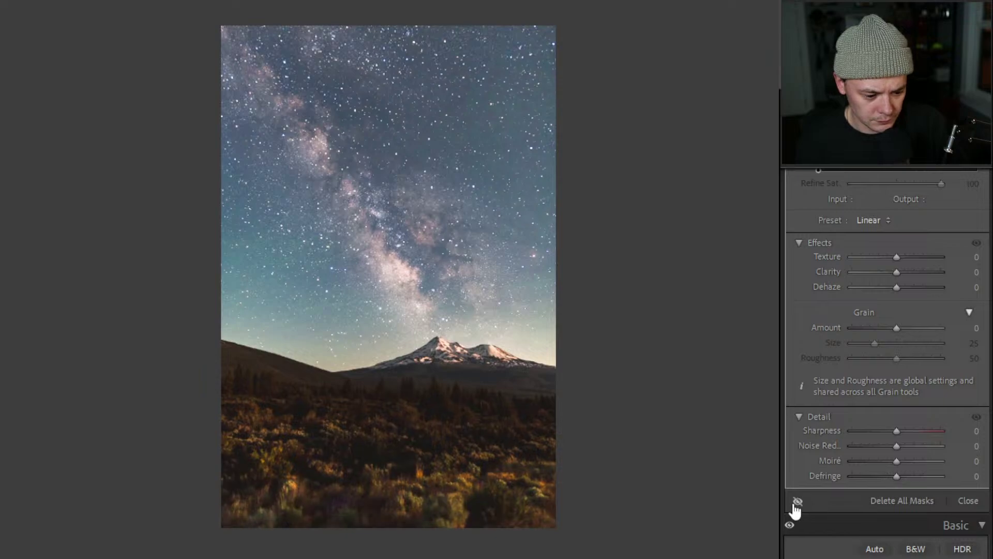
click(797, 501)
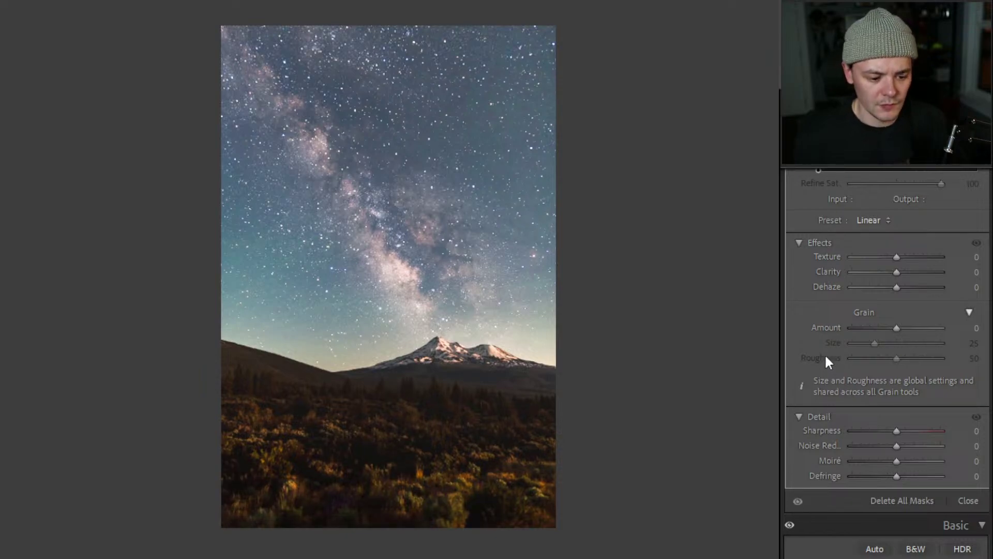
Add a sky mask with exposure −0.27, contrast 5, highlights 19, shadows −15, whites 19 and blacks −12
scroll(825, 352, up, 10)
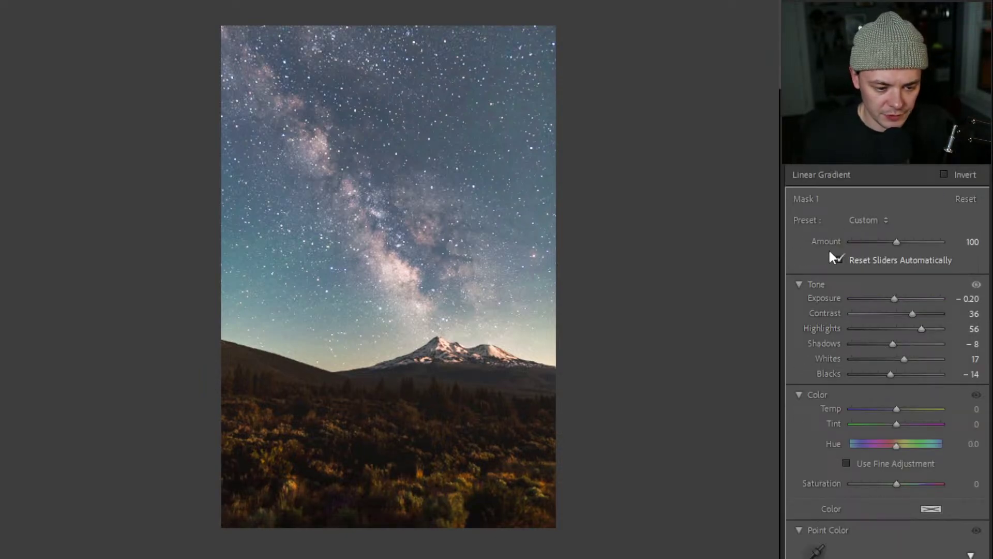
click(821, 174)
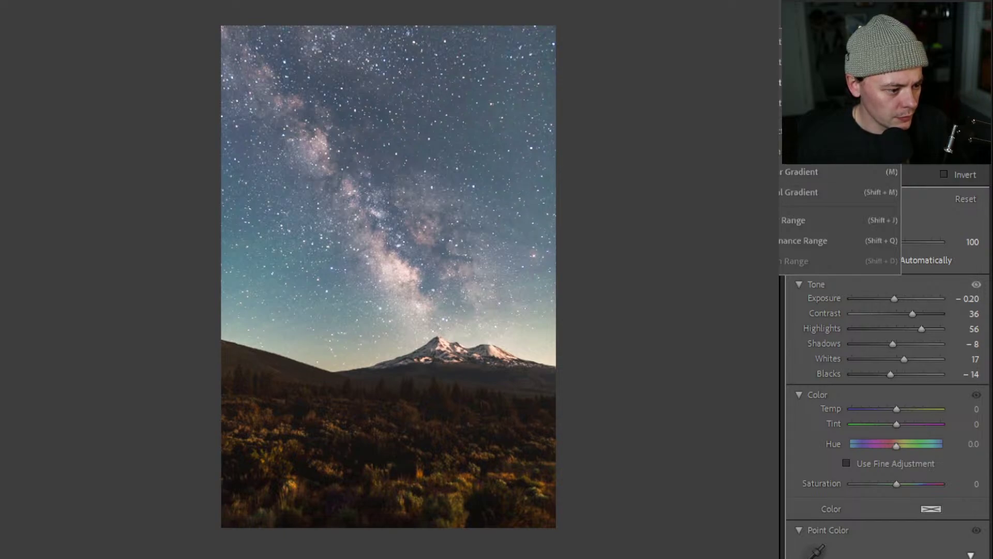
click(828, 124)
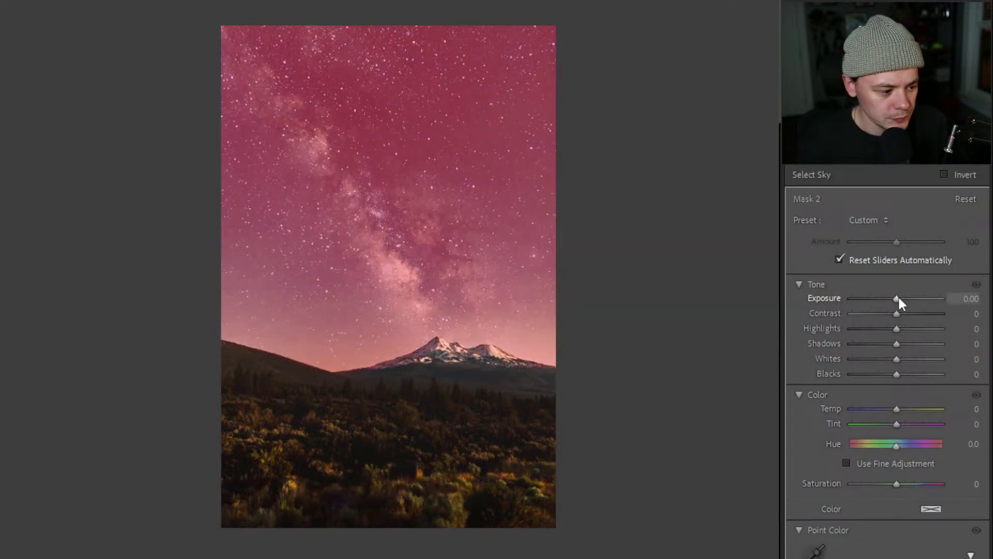
drag(898, 299, 892, 373)
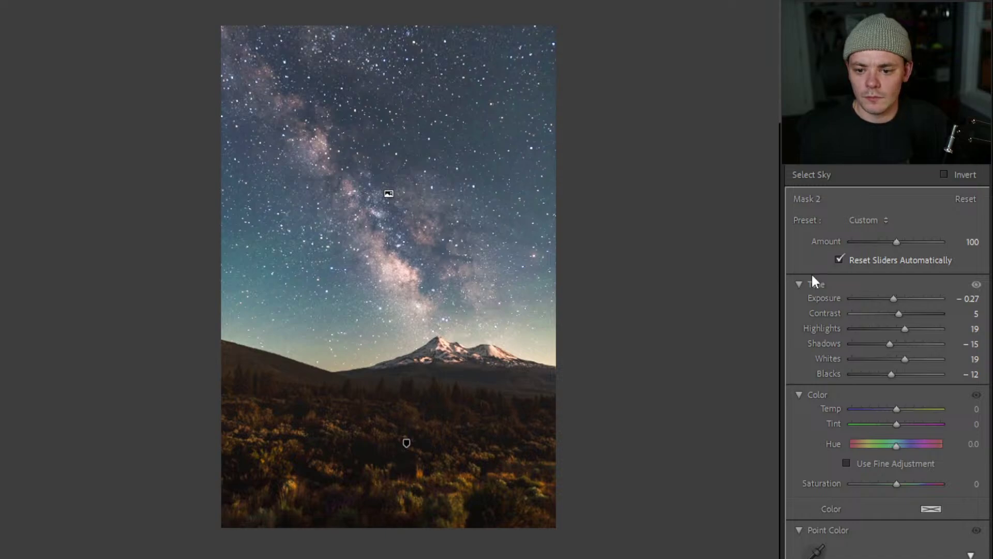
Compare the photo with the foreground and sky masks switched off and on
scroll(812, 276, down, 8)
scroll(810, 352, down, 8)
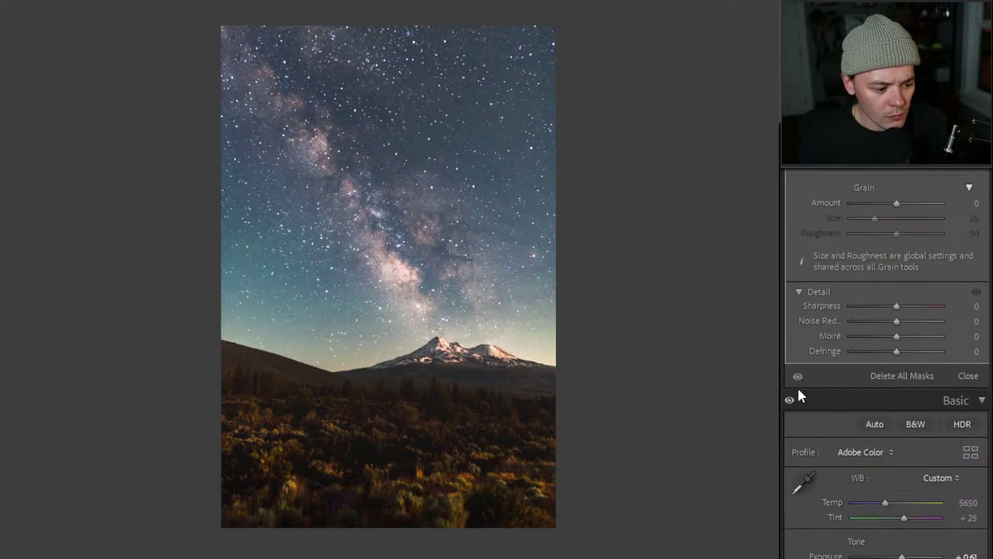
click(798, 377)
click(797, 377)
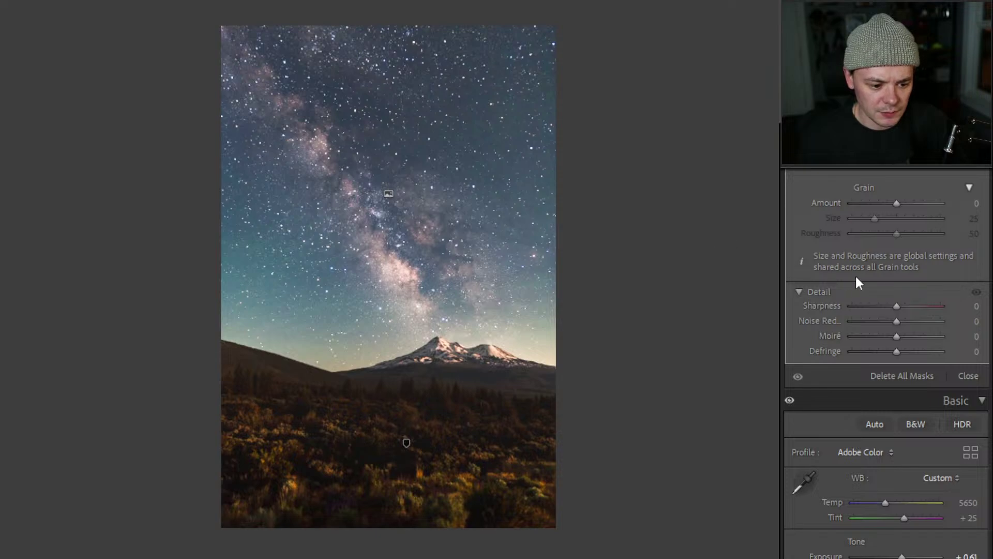
Try warming the sky mask with a temperature of 2, and reset that temperature
scroll(858, 279, up, 10)
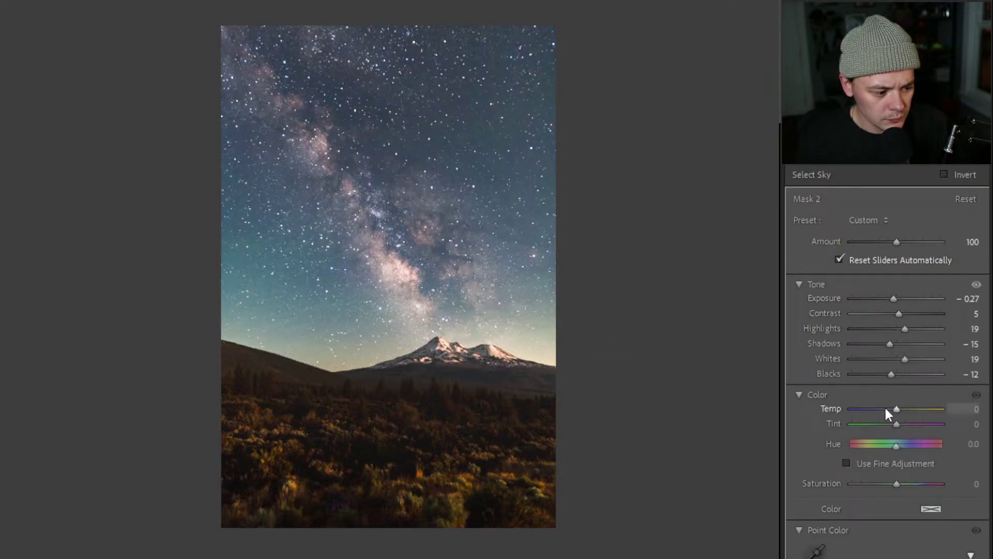
mouse_move(898, 411)
mouse_down()
mouse_move(888, 409)
mouse_move(910, 409)
mouse_move(898, 412)
mouse_up()
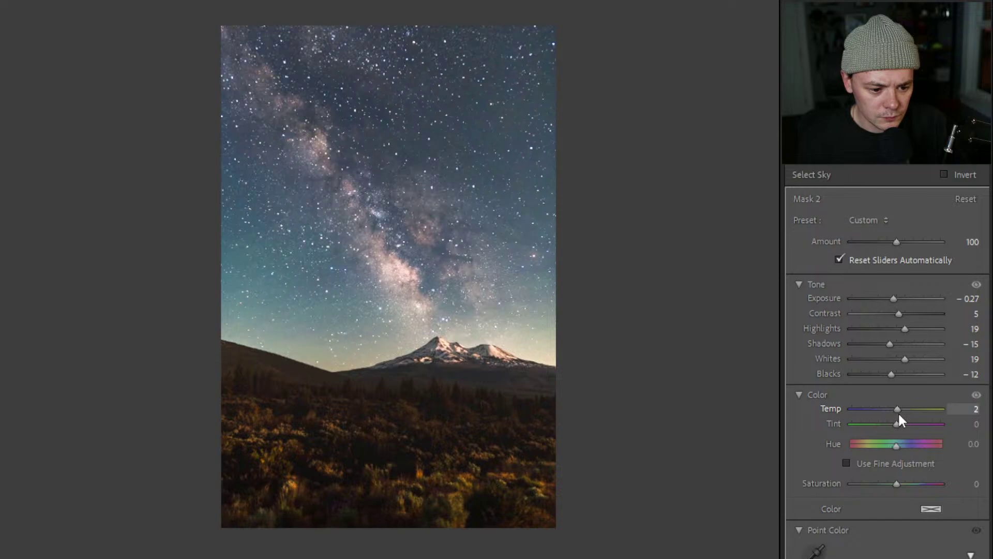
double_click(898, 412)
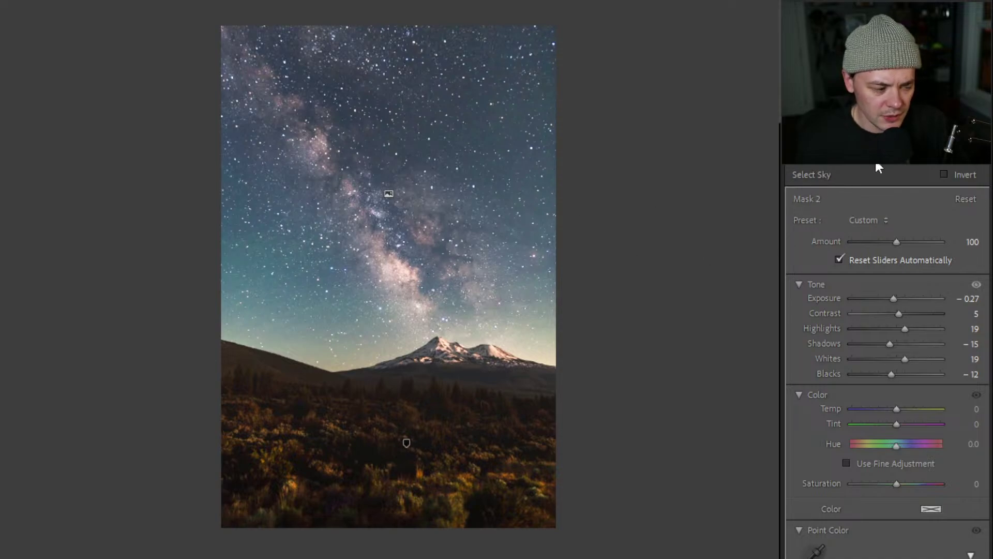
Close masking and set the Color Mixer's orange hue to +3, checking the Milky Way core up close
key(shift+w)
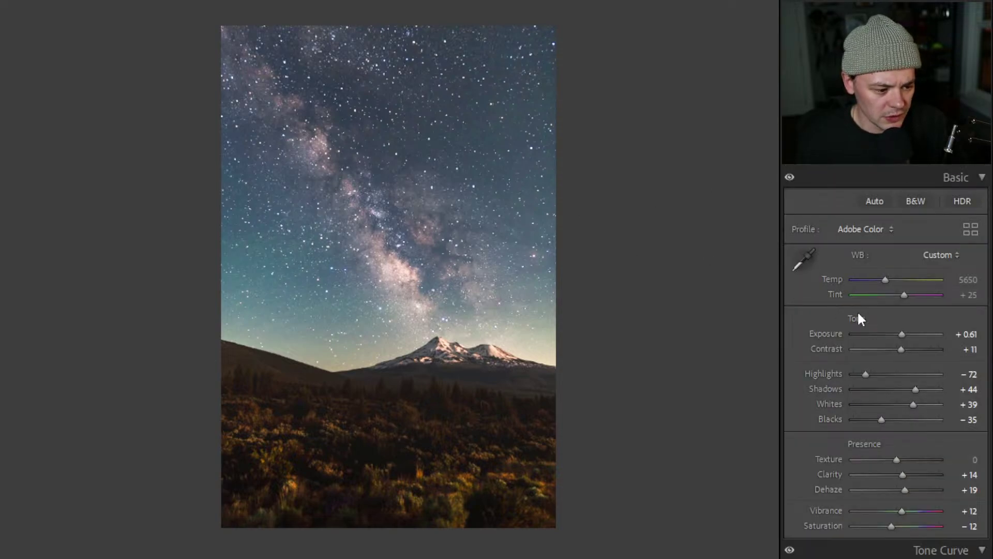
scroll(858, 315, down, 10)
scroll(868, 330, down, 2)
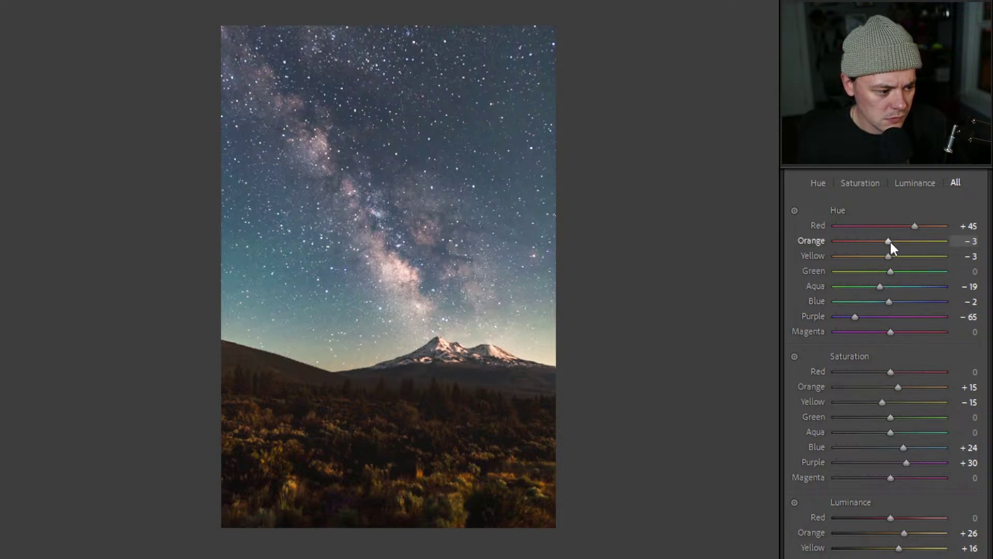
mouse_move(889, 242)
mouse_down()
mouse_move(904, 243)
mouse_move(893, 247)
mouse_up()
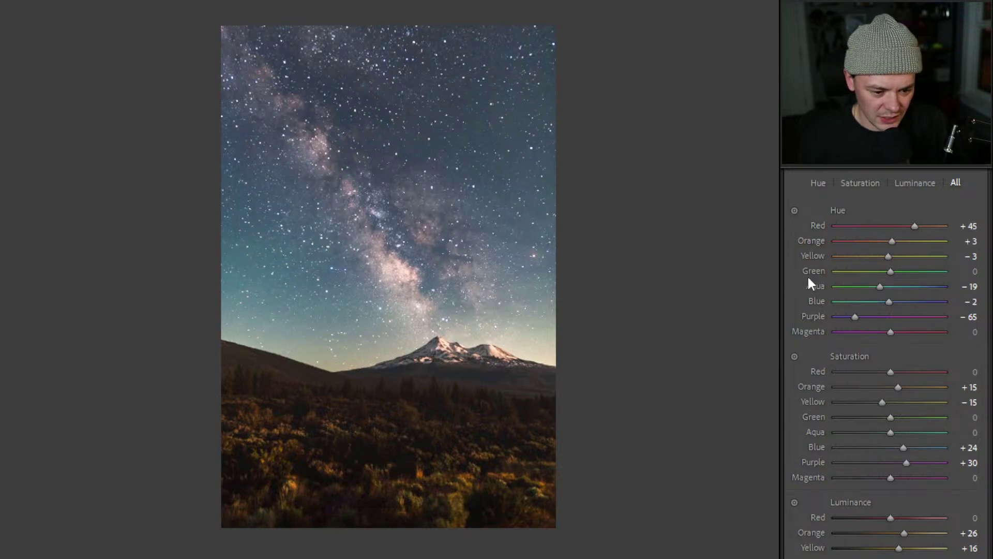
click(424, 273)
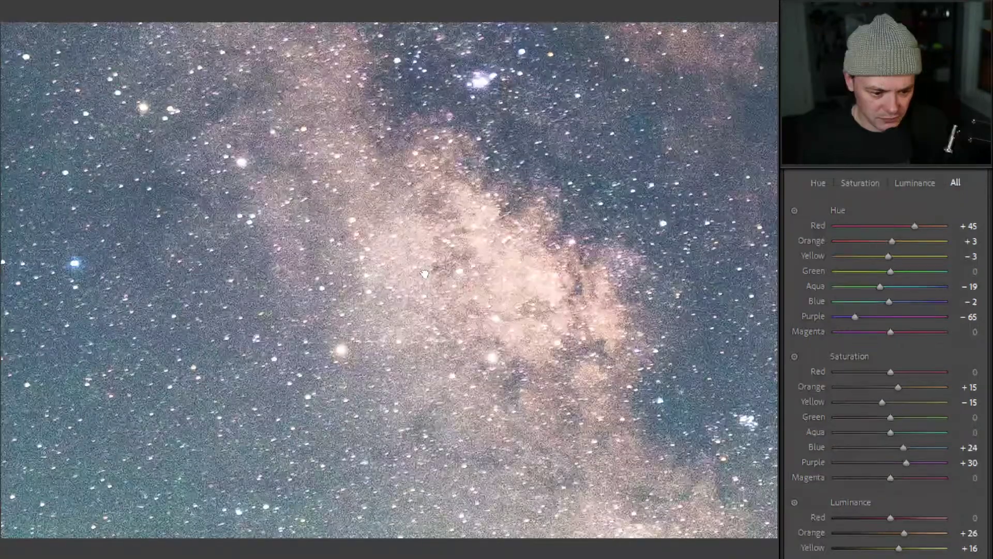
Return to the full photo view and add a radial gradient mask over the snowy mountain
click(424, 273)
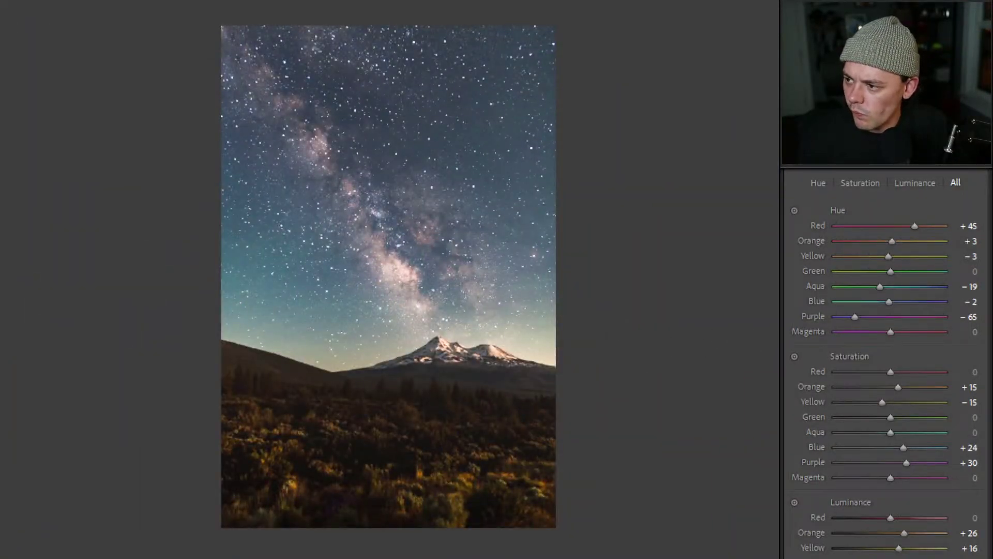
scroll(957, 279, up, 10)
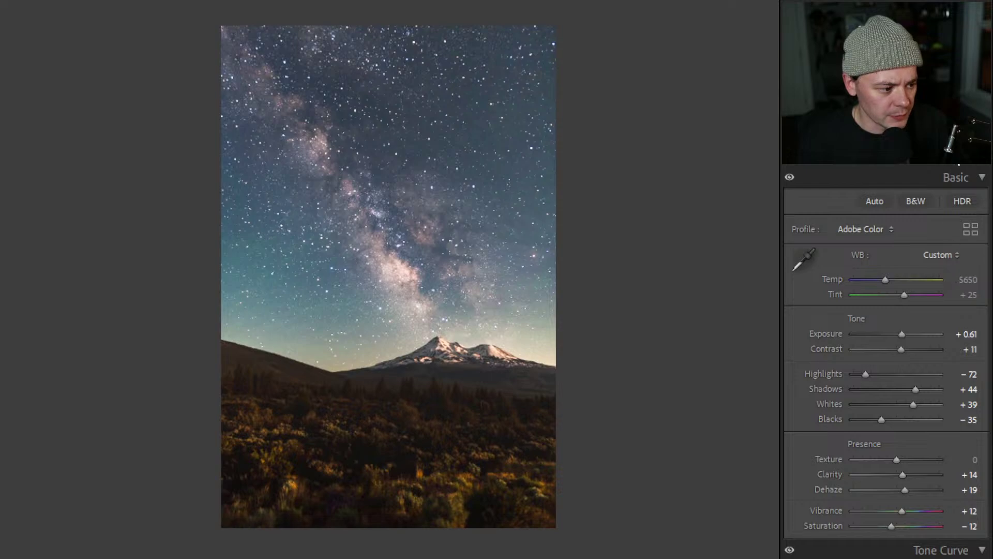
click(954, 151)
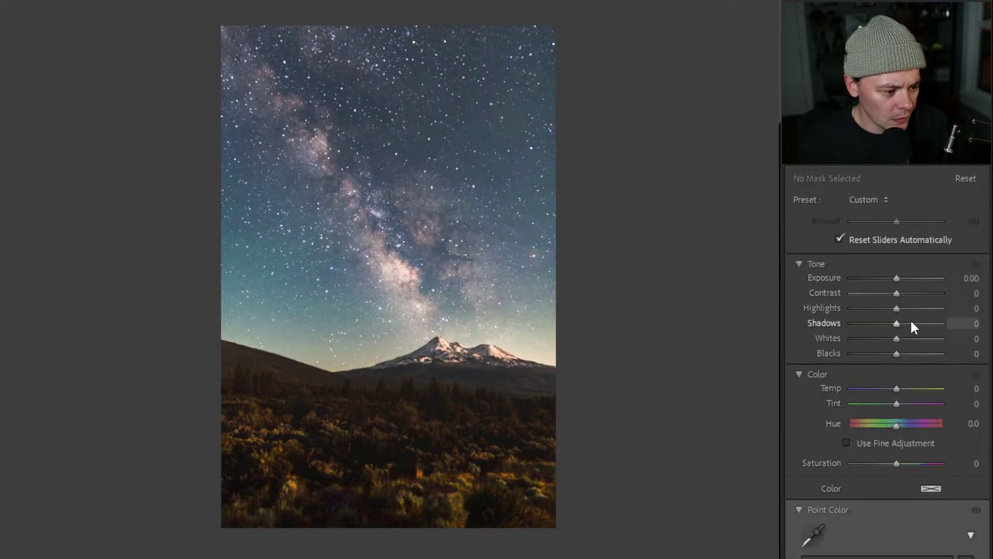
click(817, 18)
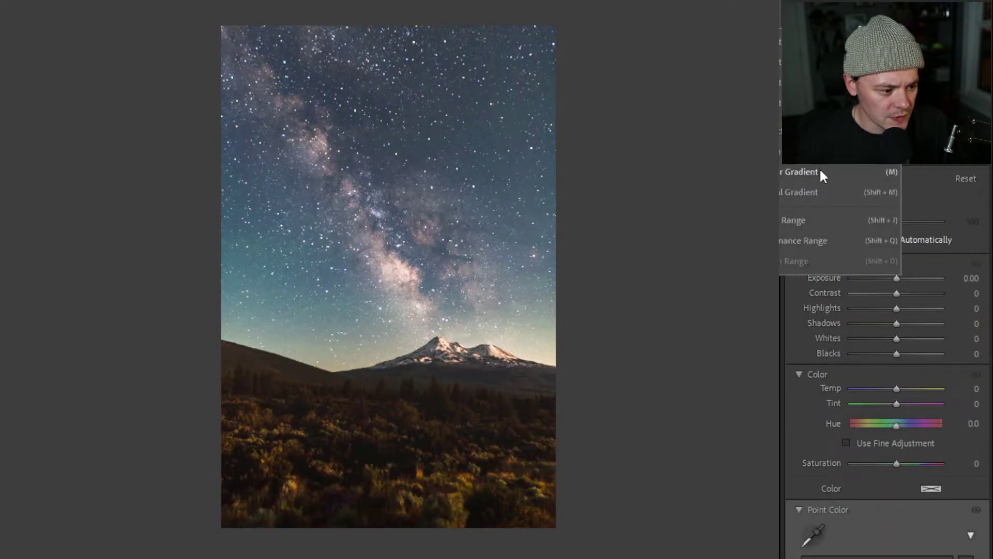
click(801, 192)
drag(437, 358, 504, 383)
drag(450, 362, 470, 359)
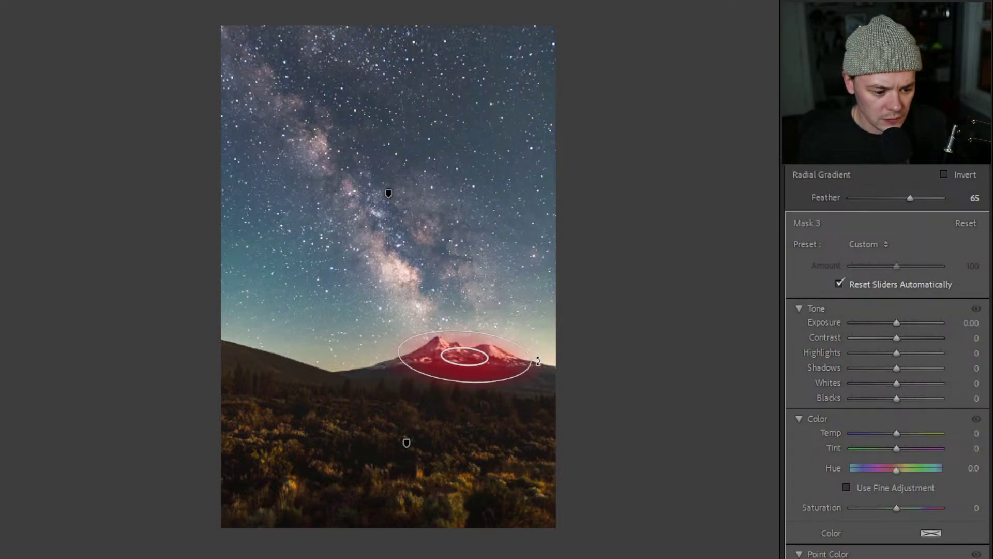
Reposition the radial gradient and enlarge it so it spans the mountain's full width and reaches into the sky and slopes
drag(464, 360, 463, 356)
drag(398, 349, 375, 348)
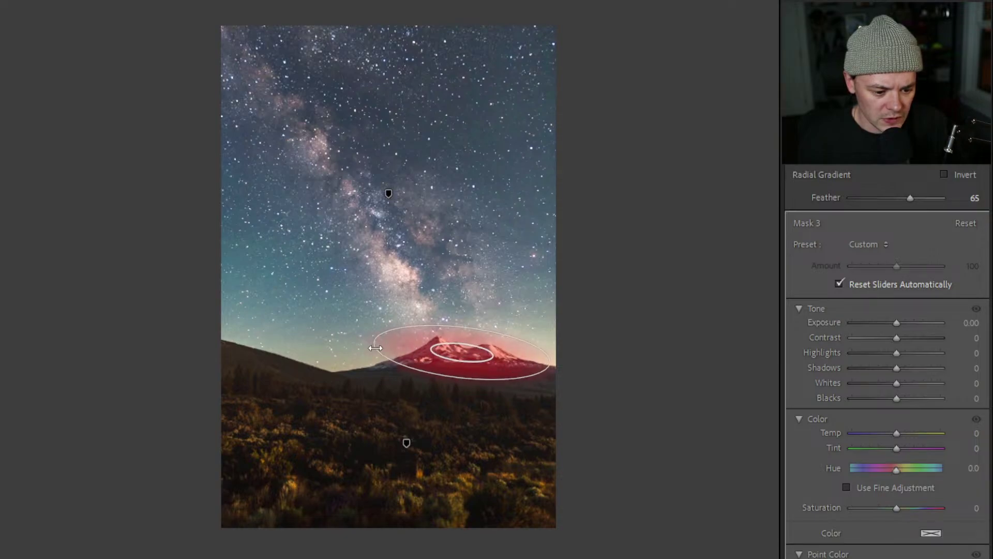
drag(549, 365, 557, 368)
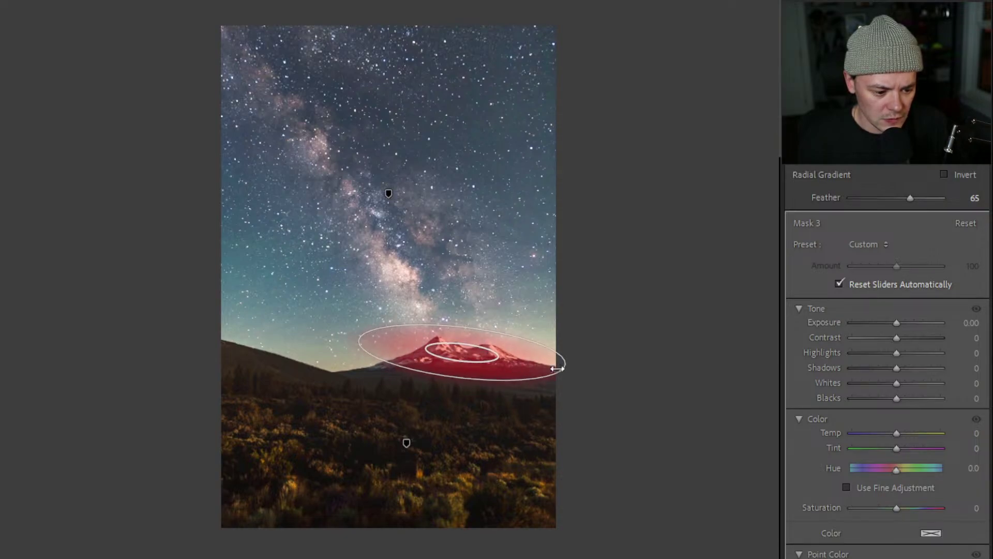
drag(457, 378, 458, 388)
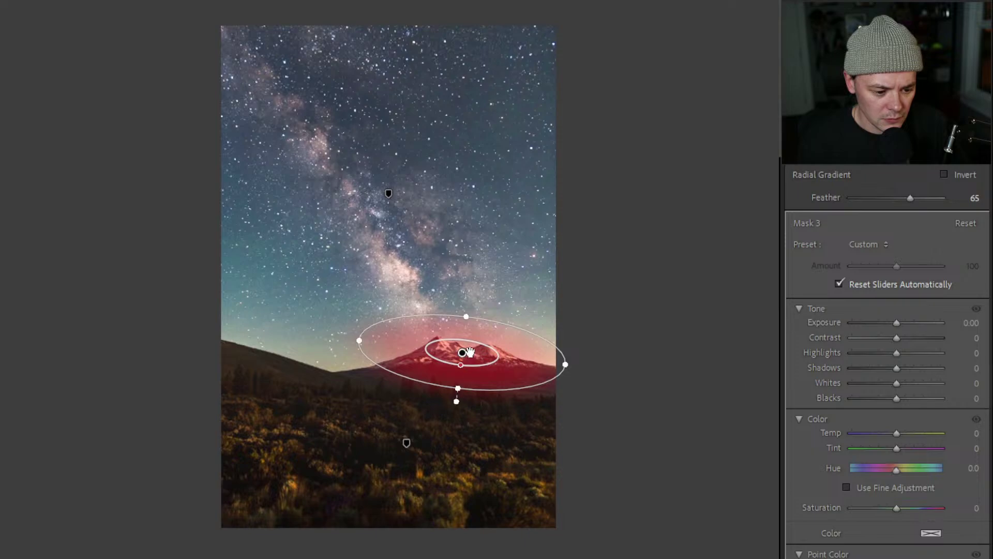
drag(470, 352, 470, 355)
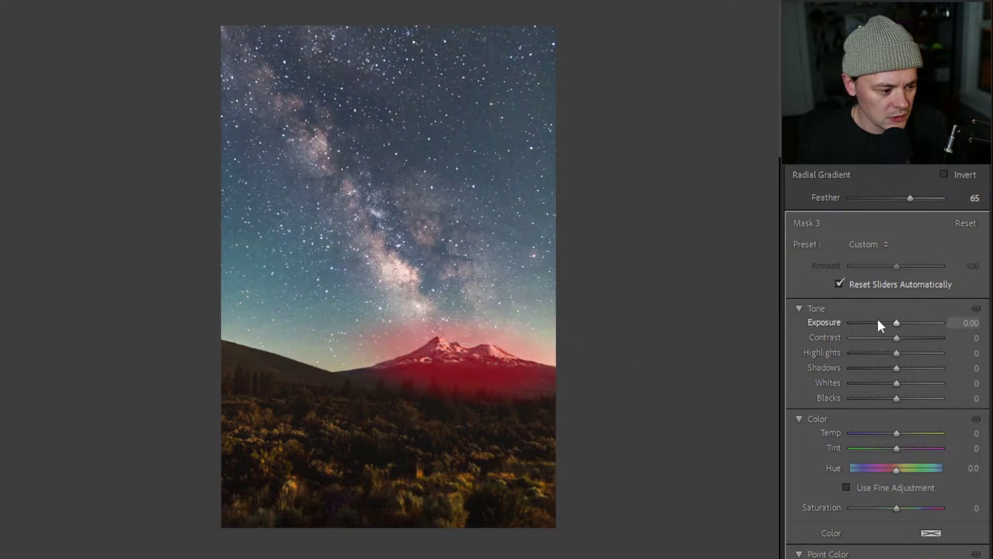
Set the mountain mask to contrast 10, highlights −3, shadows 25, whites 5, blacks −10 and saturation −36
drag(898, 324, 896, 322)
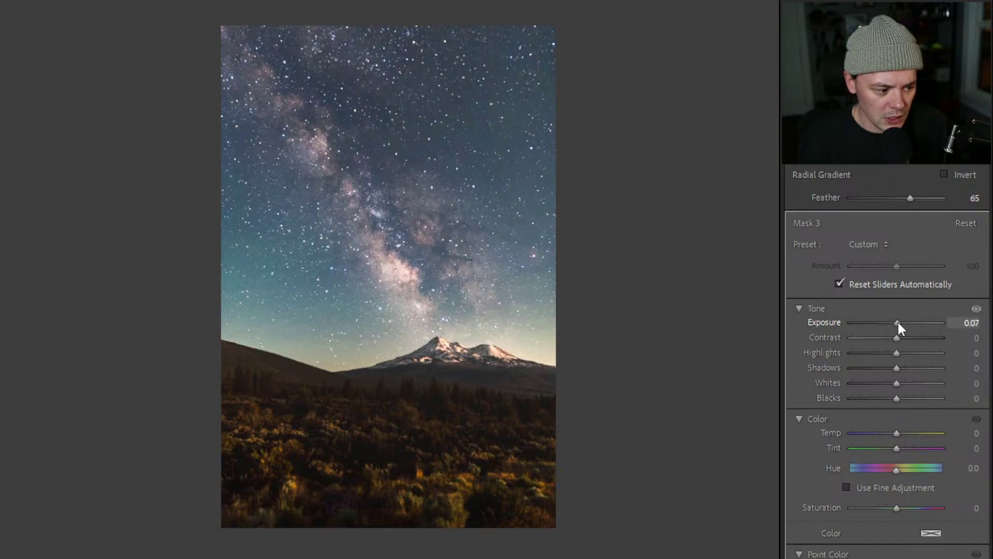
double_click(898, 322)
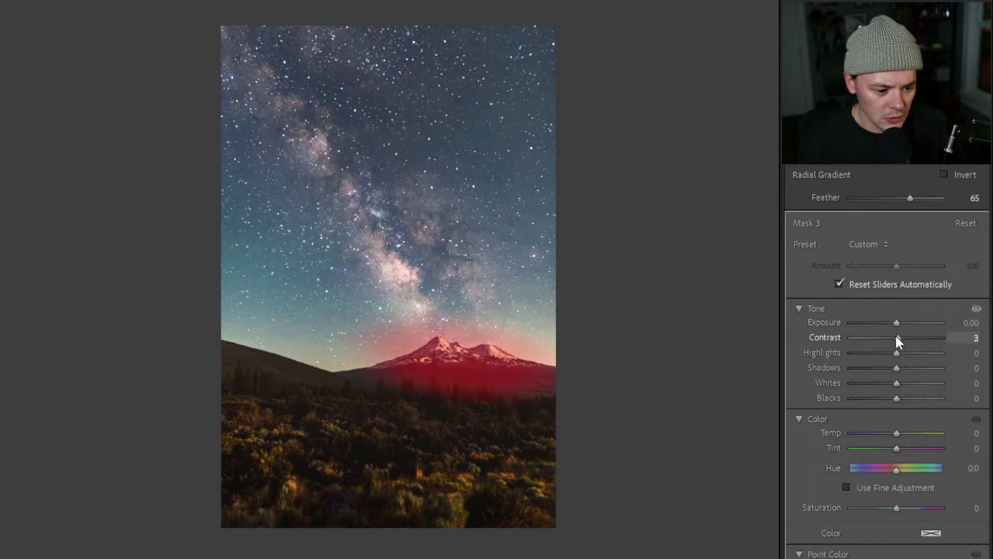
drag(896, 339, 889, 404)
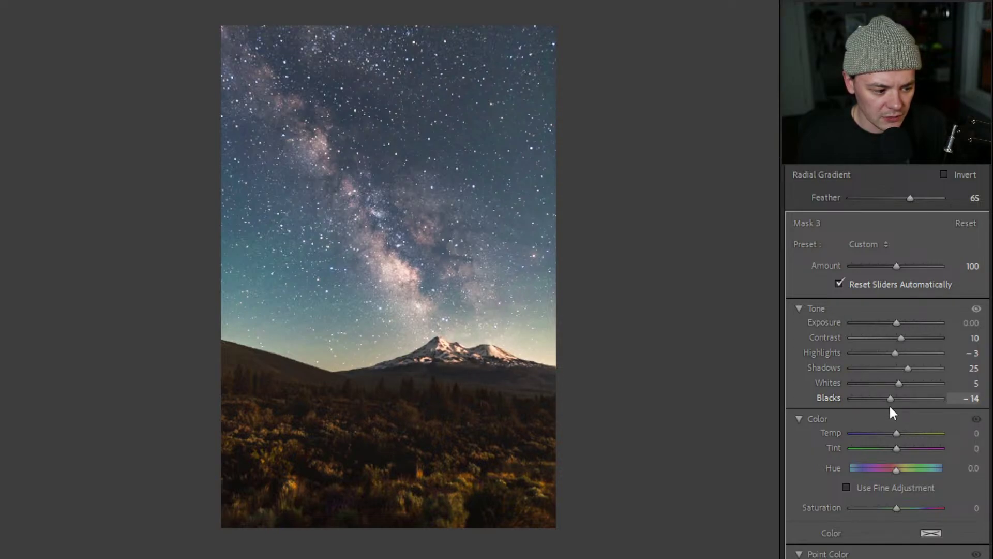
scroll(849, 436, down, 3)
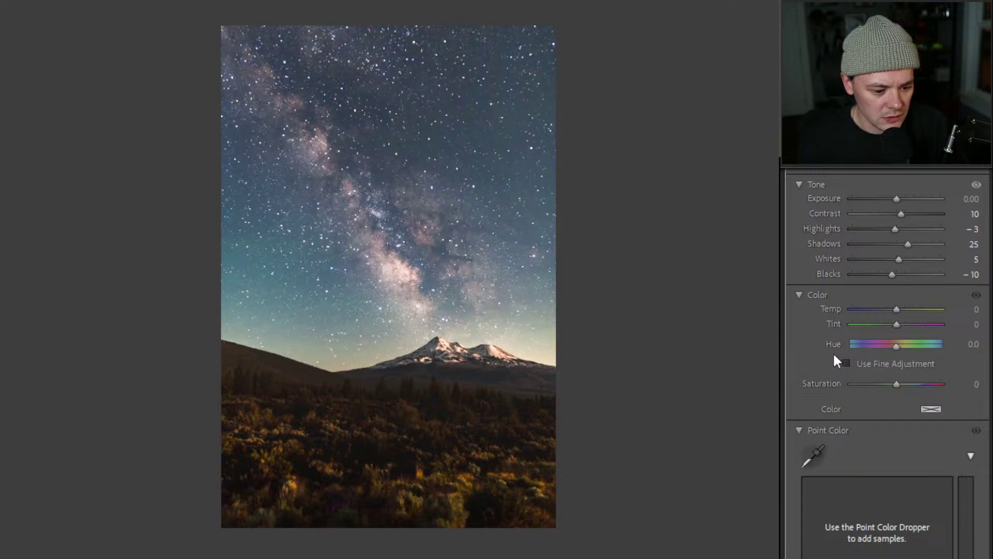
mouse_move(892, 379)
mouse_down()
mouse_move(899, 384)
mouse_move(870, 390)
mouse_move(882, 392)
mouse_up()
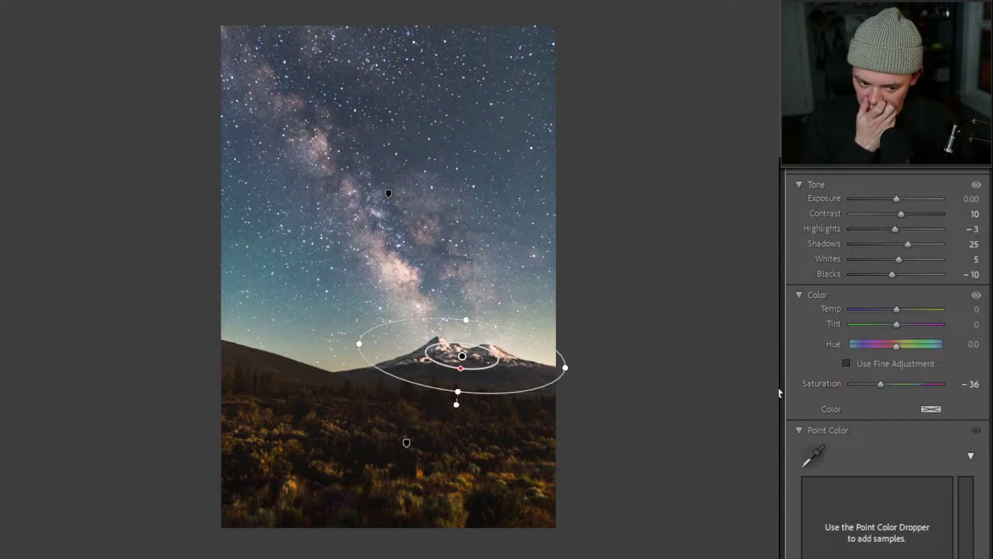
mouse_move(897, 310)
mouse_down()
mouse_move(909, 310)
mouse_move(898, 325)
mouse_up()
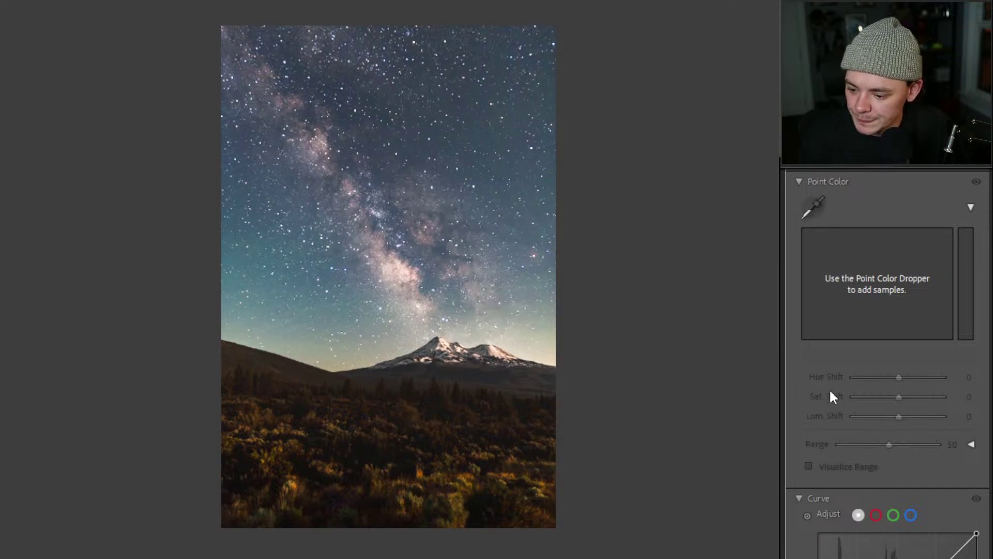
Try a clarity adjustment on the mountain mask, reset it to 0, and close masking
scroll(855, 279, down, 5)
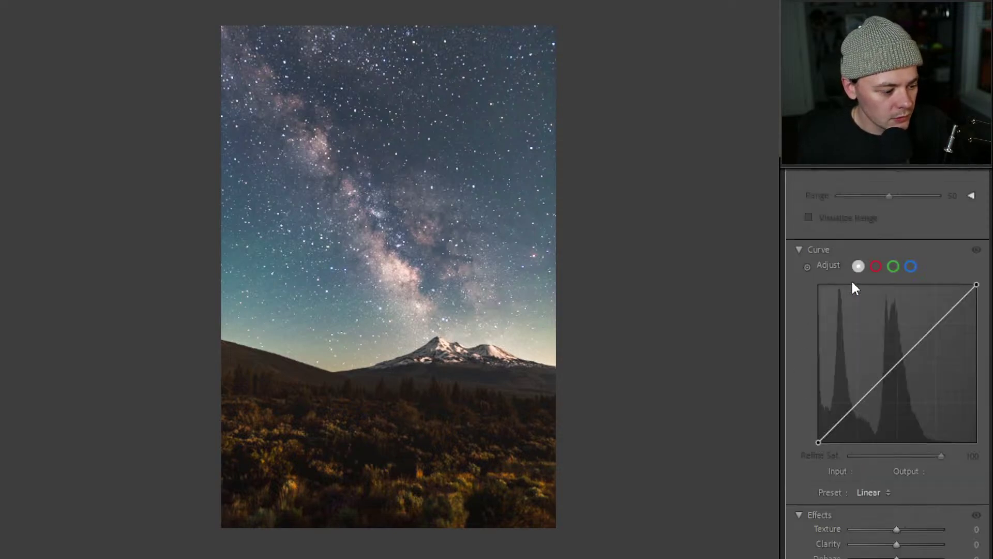
scroll(859, 284, down, 3)
scroll(889, 366, down, 2)
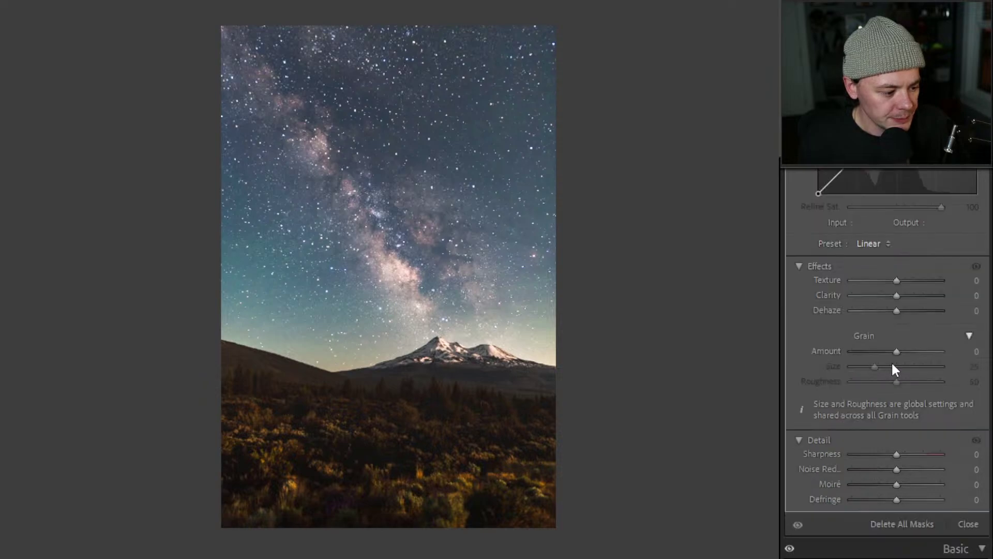
mouse_move(896, 295)
mouse_down()
mouse_move(912, 296)
mouse_move(897, 298)
mouse_up()
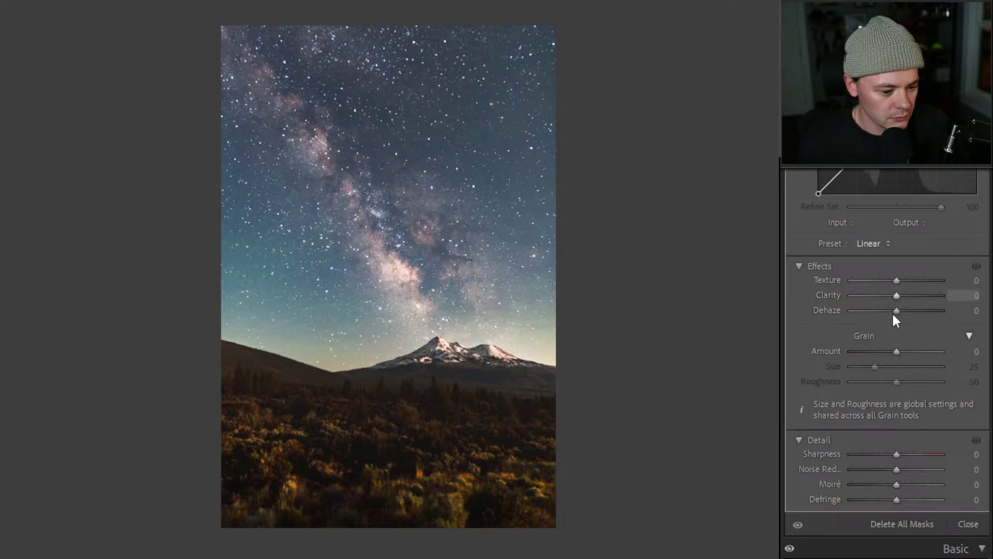
scroll(886, 324, up, 10)
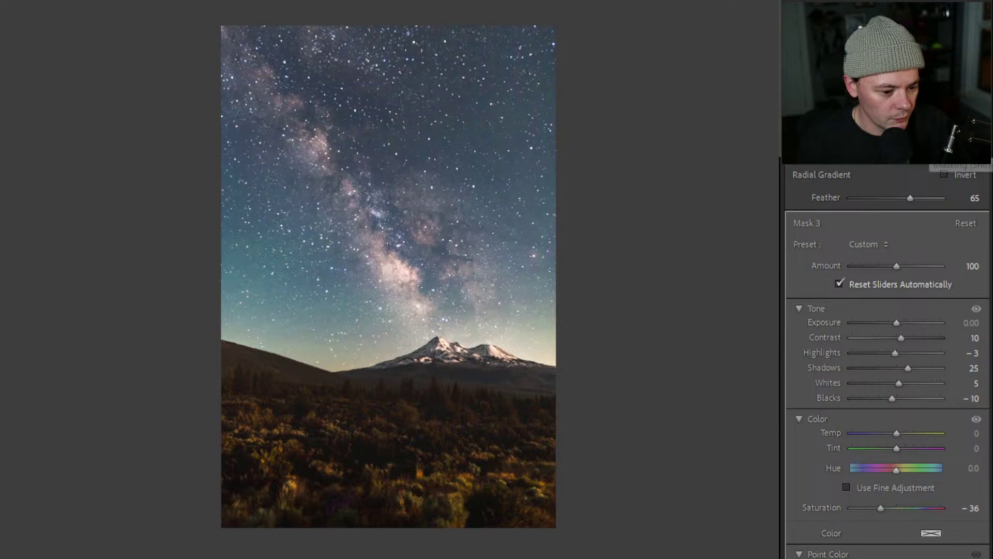
key(shift+w)
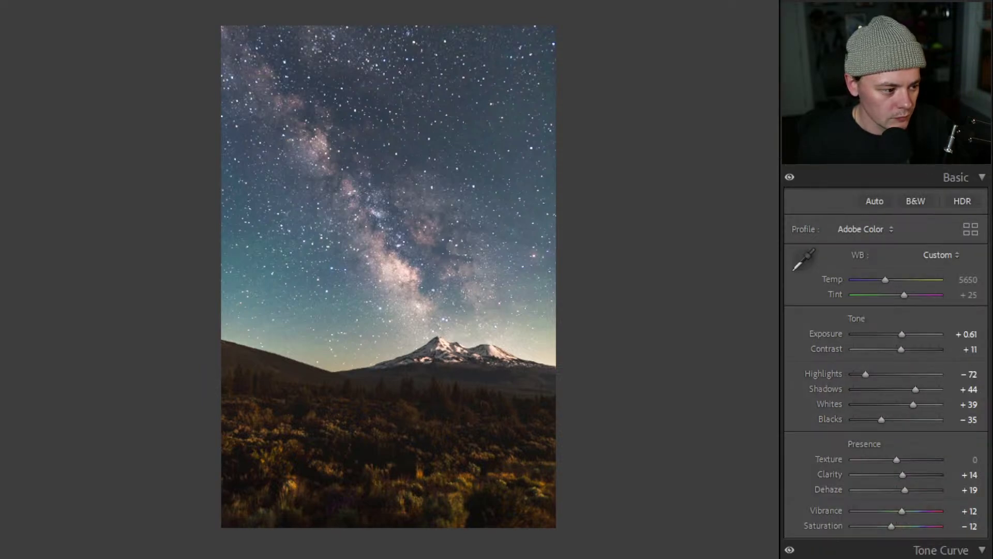
Try a linear gradient mask running up the whole photo with exposure 0.20, and delete it
click(881, 159)
click(807, 18)
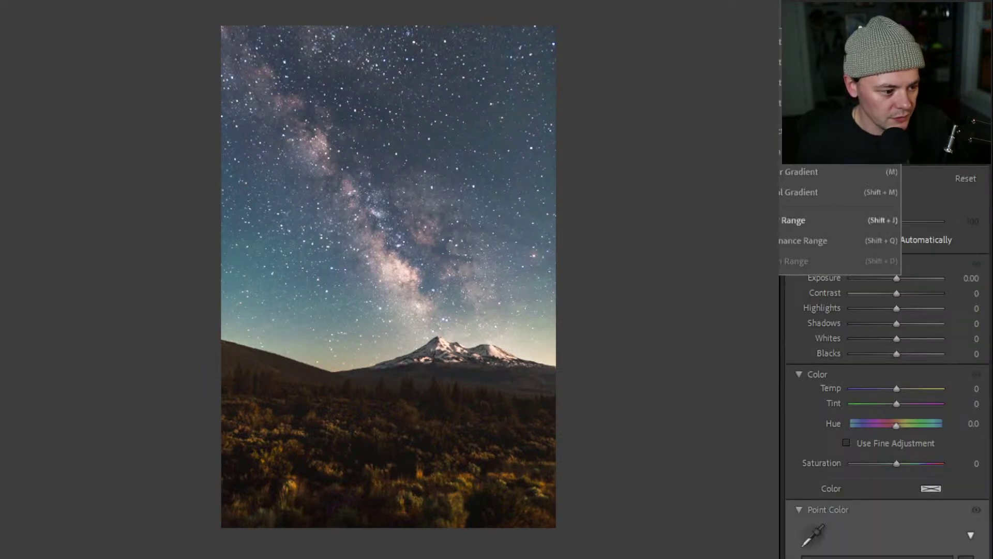
click(786, 174)
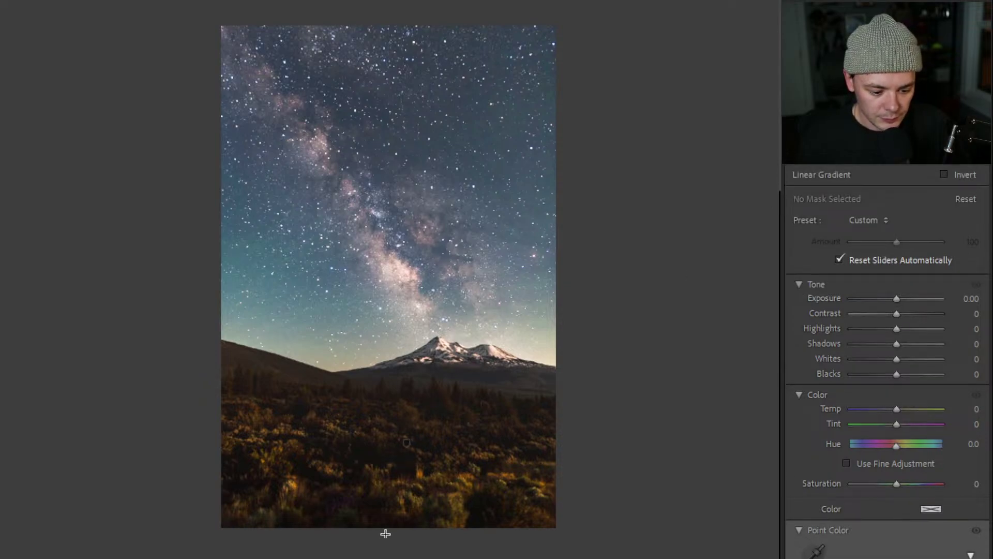
drag(383, 531, 375, 23)
mouse_move(965, 298)
mouse_down()
mouse_move(944, 298)
mouse_move(966, 299)
mouse_up()
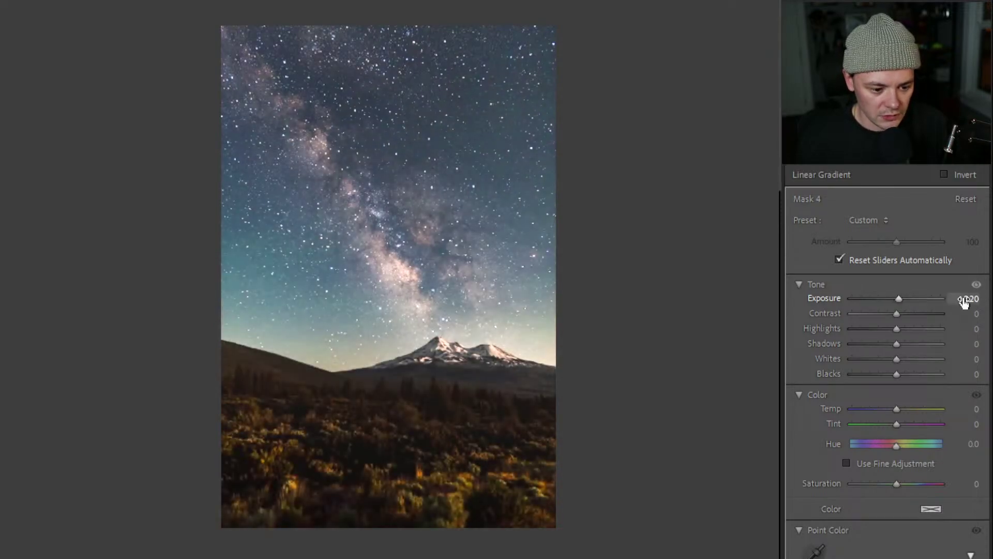
mouse_move(765, 230)
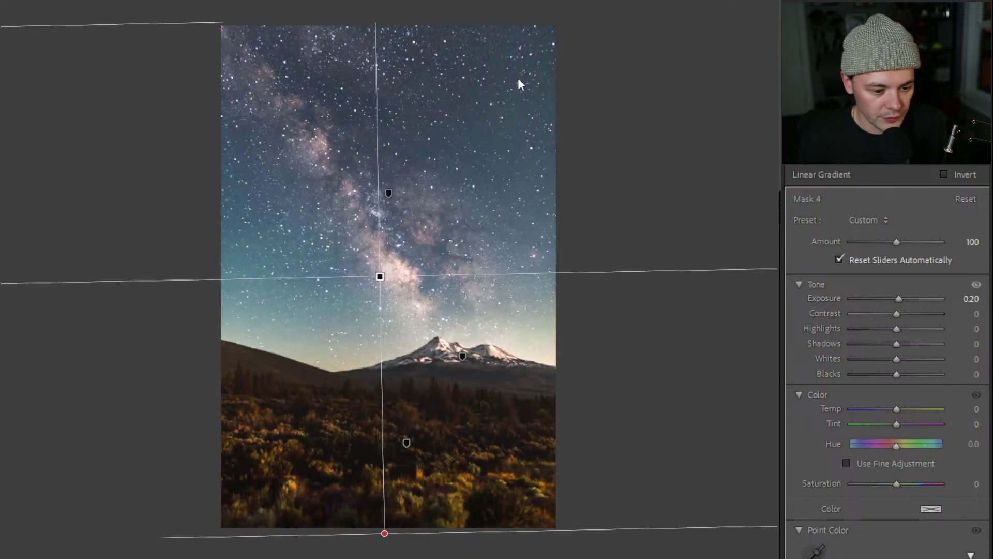
mouse_move(380, 276)
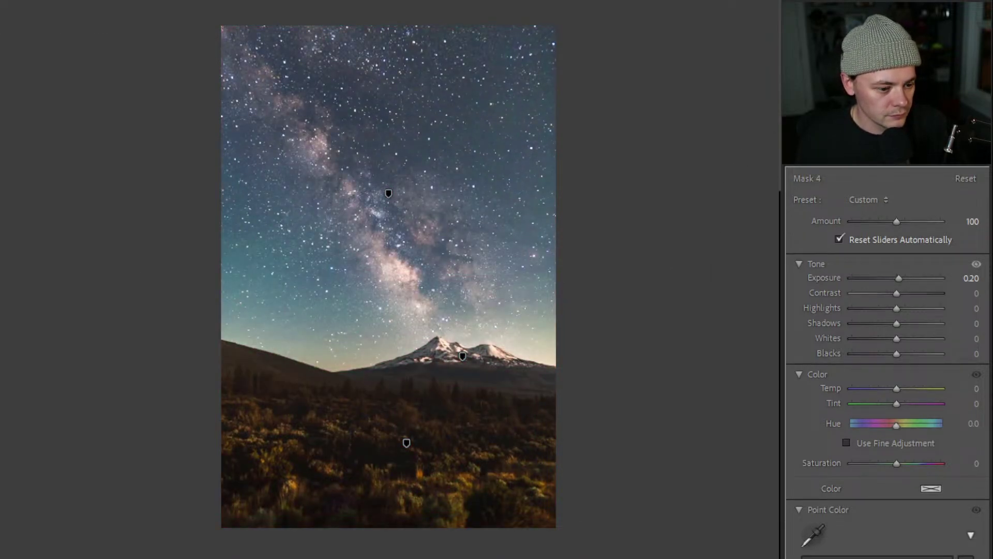
click(828, 67)
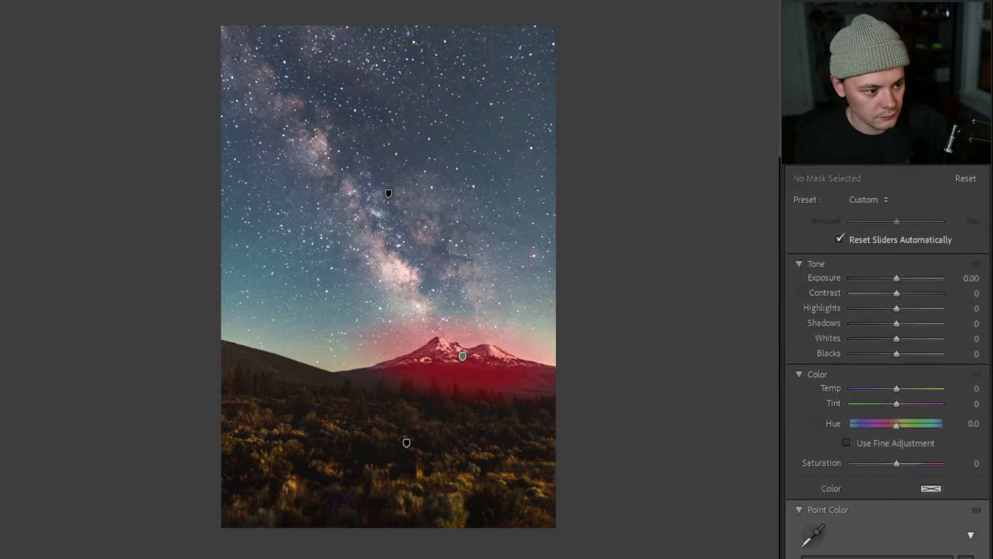
click(939, 168)
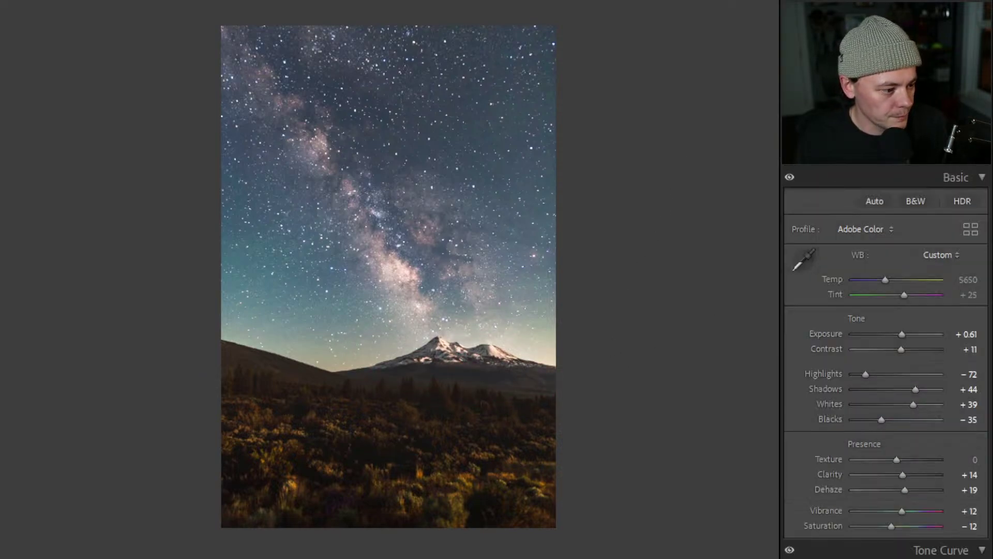
Add a diagonal linear gradient mask from the photo's lower-left side with exposure −0.14, contrast 8, highlights 17, whites 7 and blacks 3
key(shift+w)
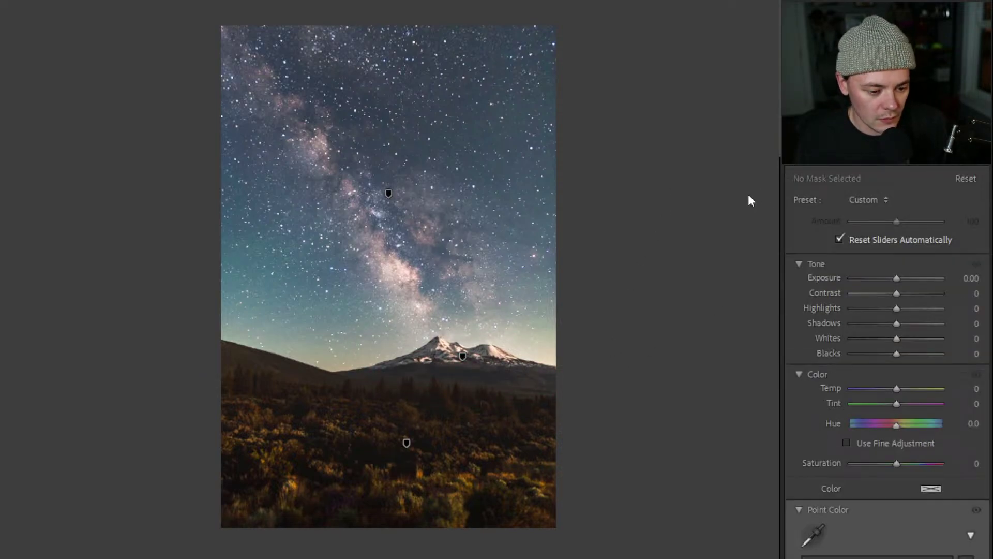
click(827, 20)
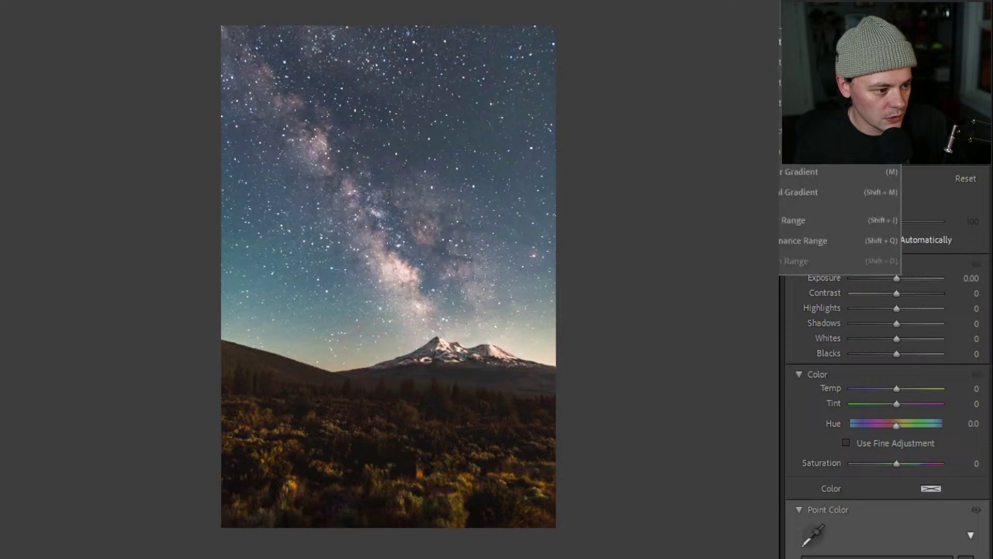
click(779, 177)
drag(140, 410, 439, 282)
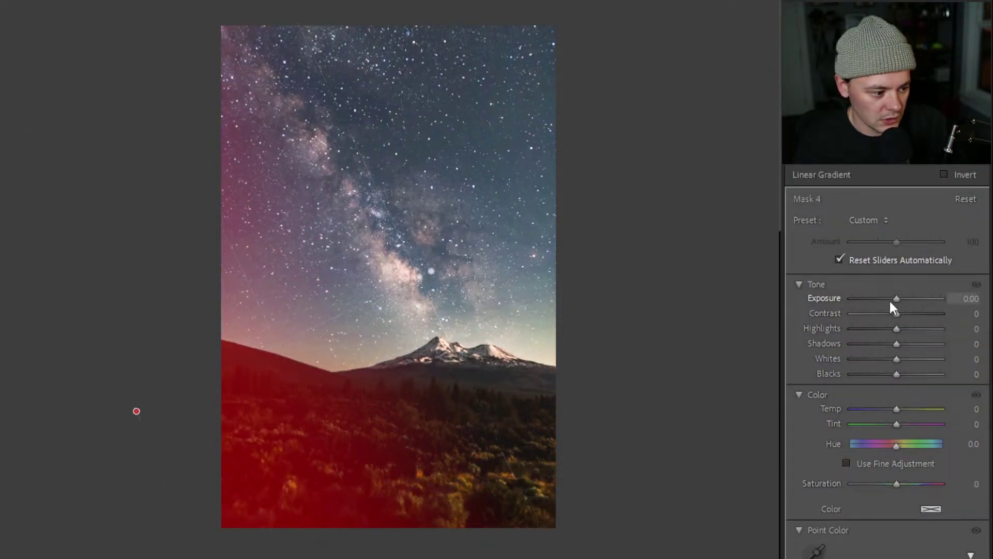
drag(898, 294, 896, 299)
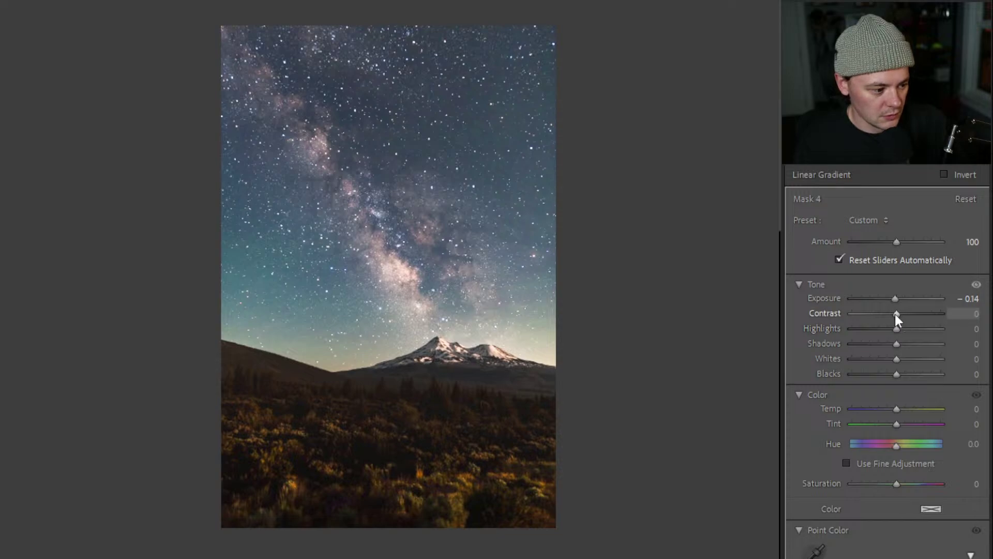
drag(898, 314, 895, 375)
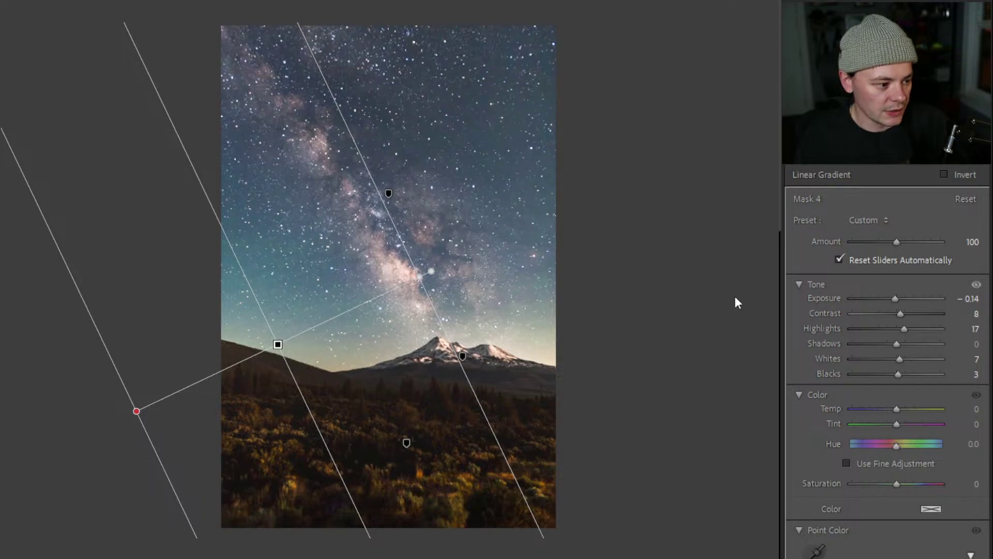
Close masking and check the composition against the crop grid without cropping
click(929, 147)
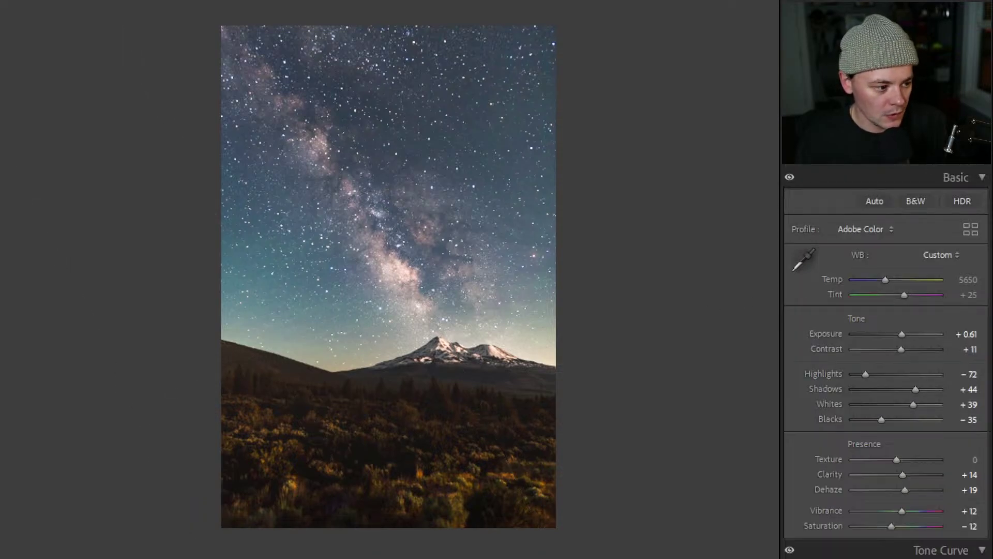
click(859, 151)
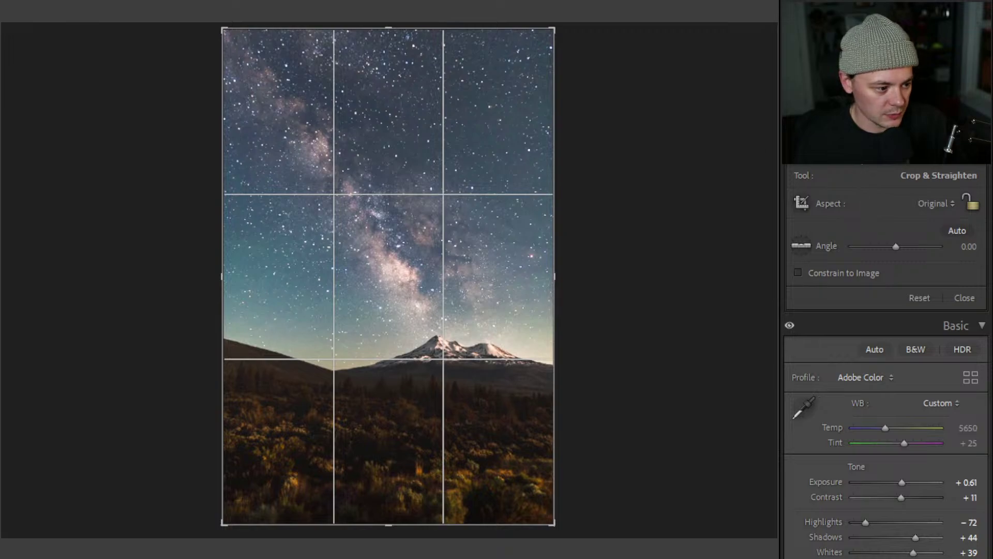
click(860, 151)
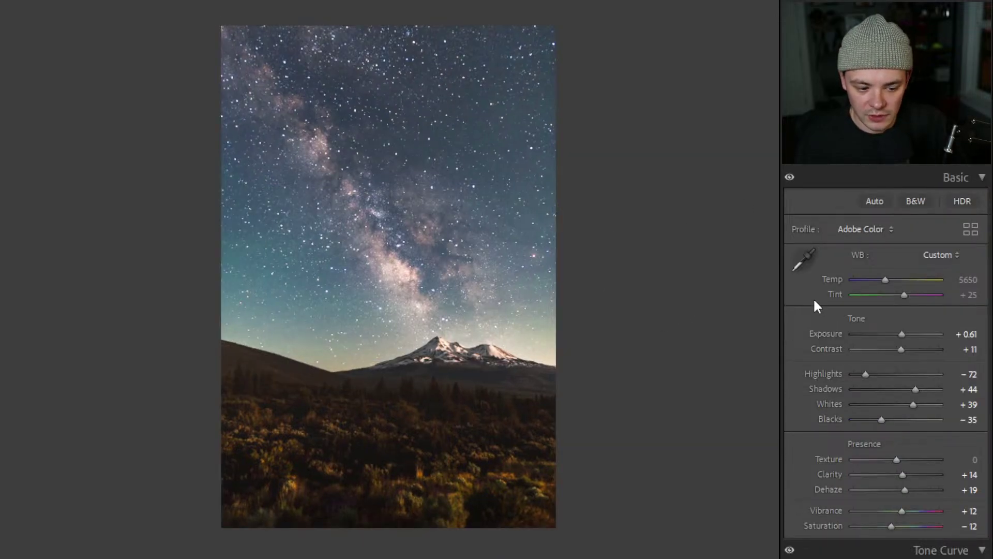
Recheck the composition against the crop grid and leave the crop unchanged
click(857, 164)
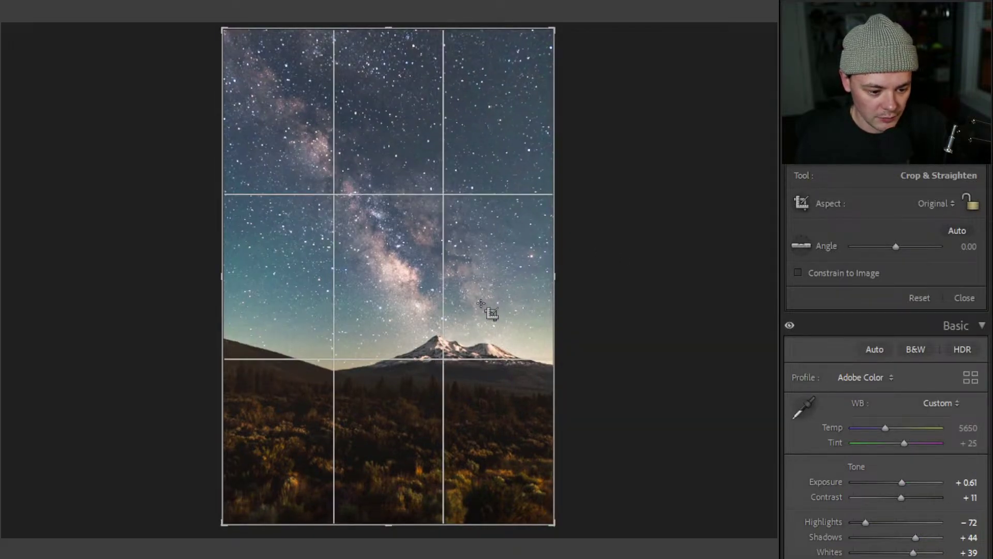
key(Return)
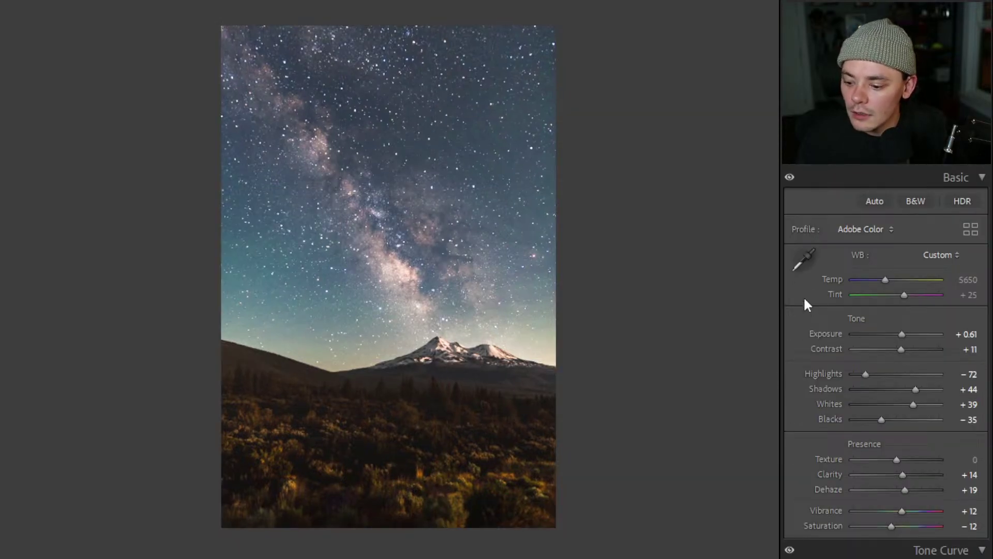
Start AI Denoise, move its preview to the mountain peak, and set the denoise amount to 30
scroll(879, 304, down, 15)
scroll(882, 329, down, 3)
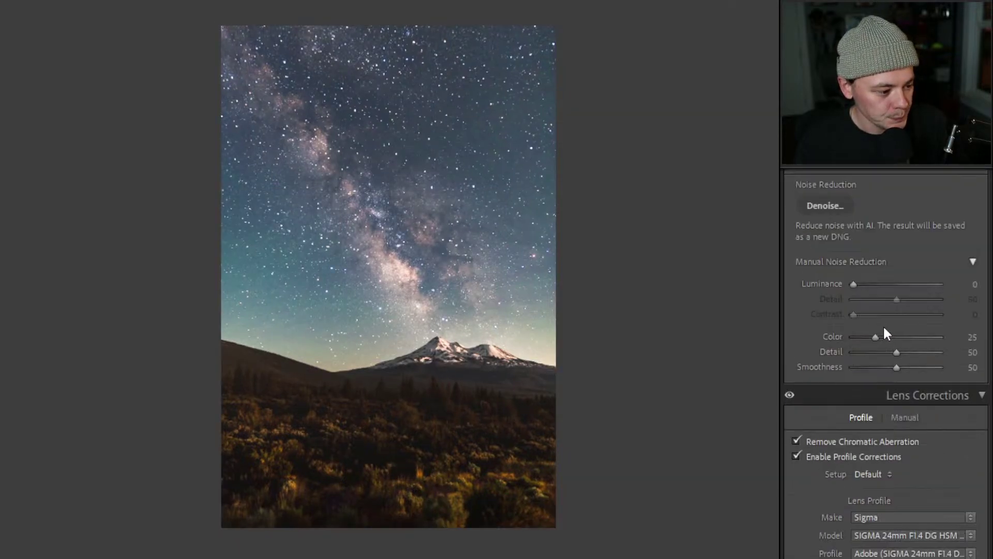
click(825, 205)
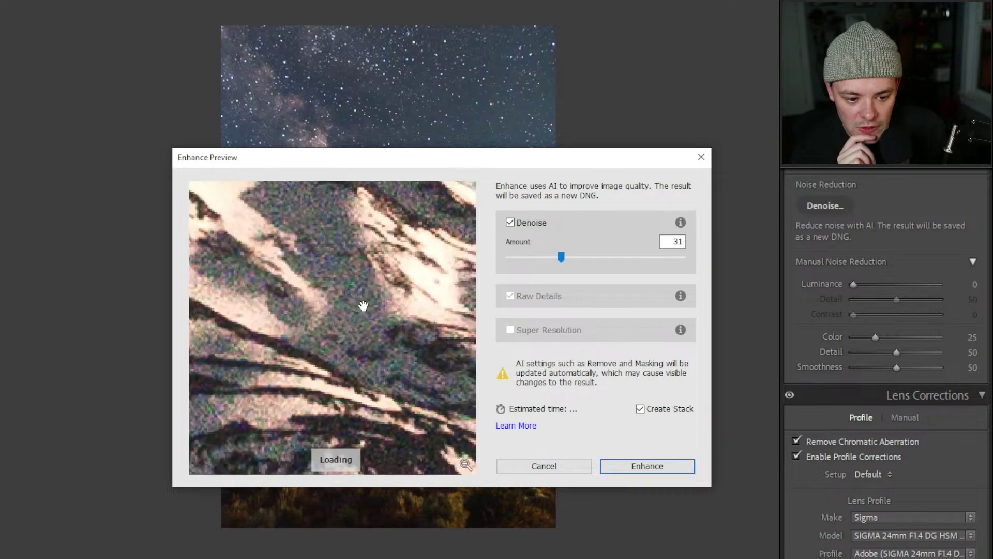
drag(363, 293, 405, 428)
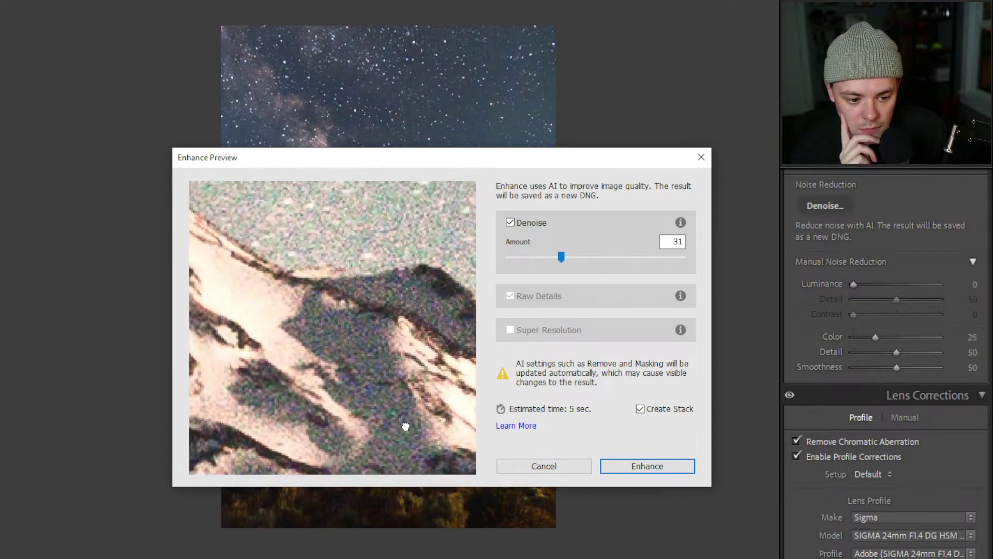
drag(276, 239, 481, 241)
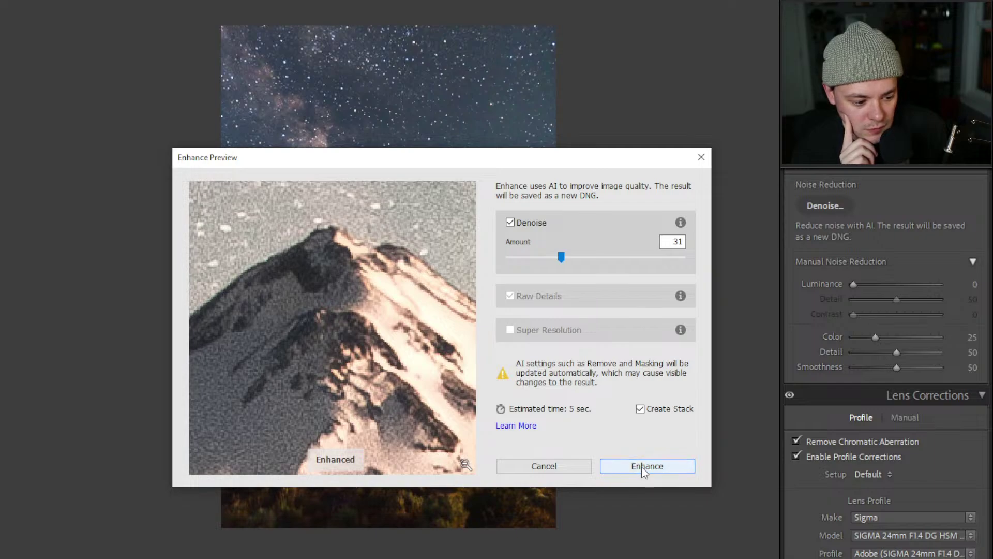
drag(563, 261, 559, 260)
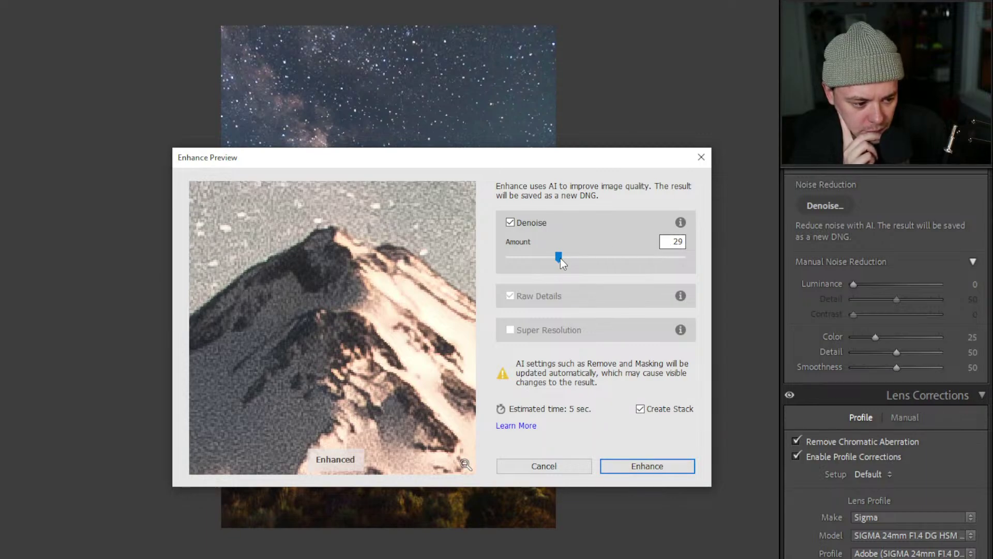
drag(561, 259, 563, 259)
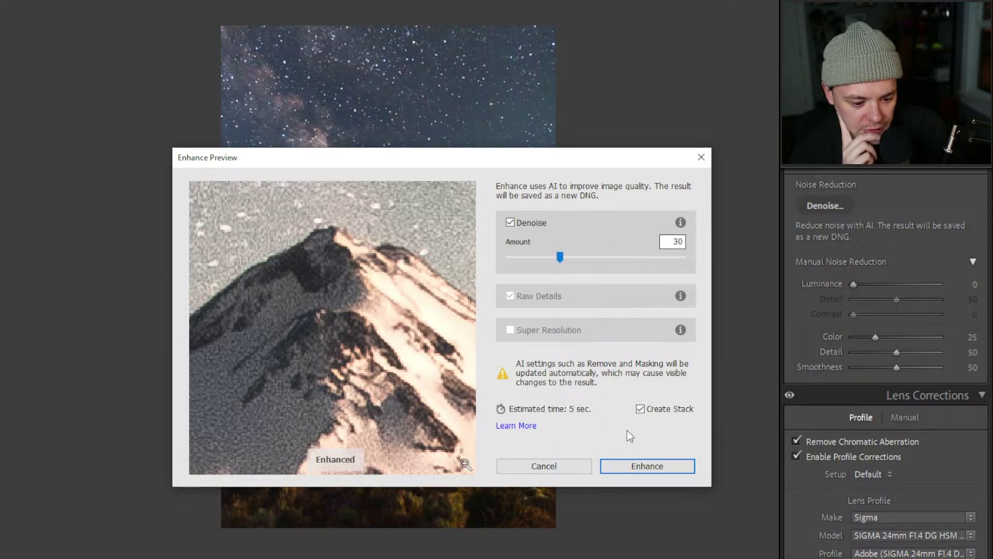
Check the denoise preview on the stars and the Milky Way core, and apply the enhancement
drag(347, 258, 468, 488)
drag(369, 280, 497, 449)
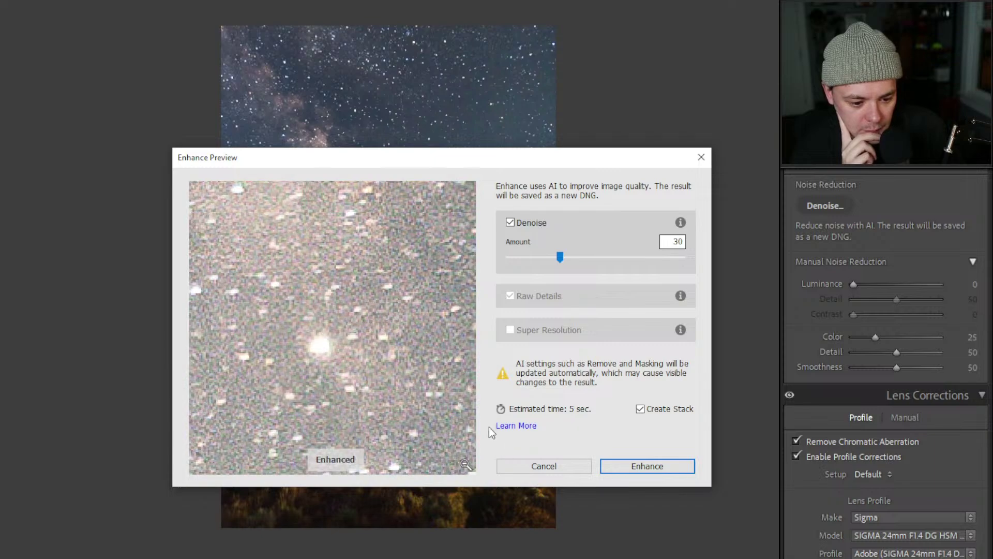
click(466, 465)
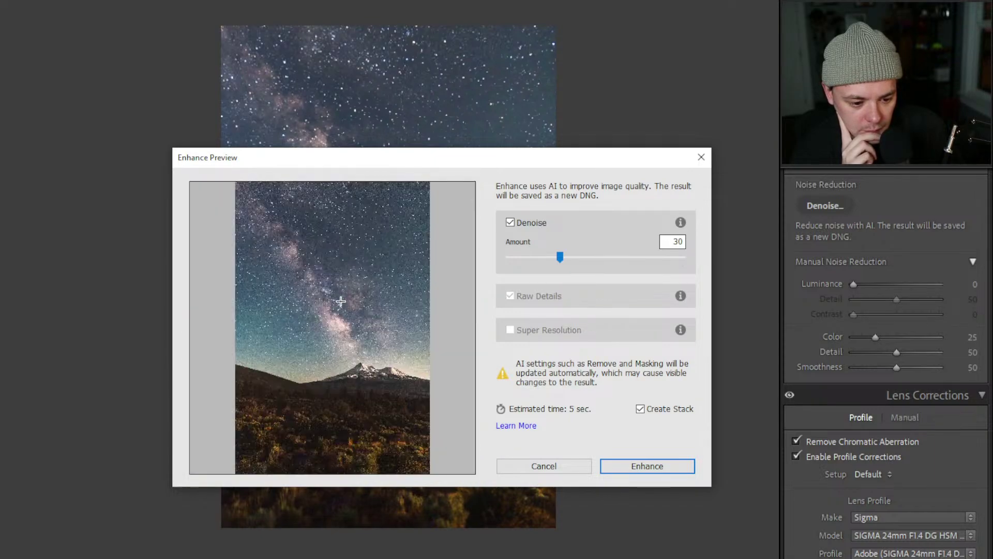
click(338, 312)
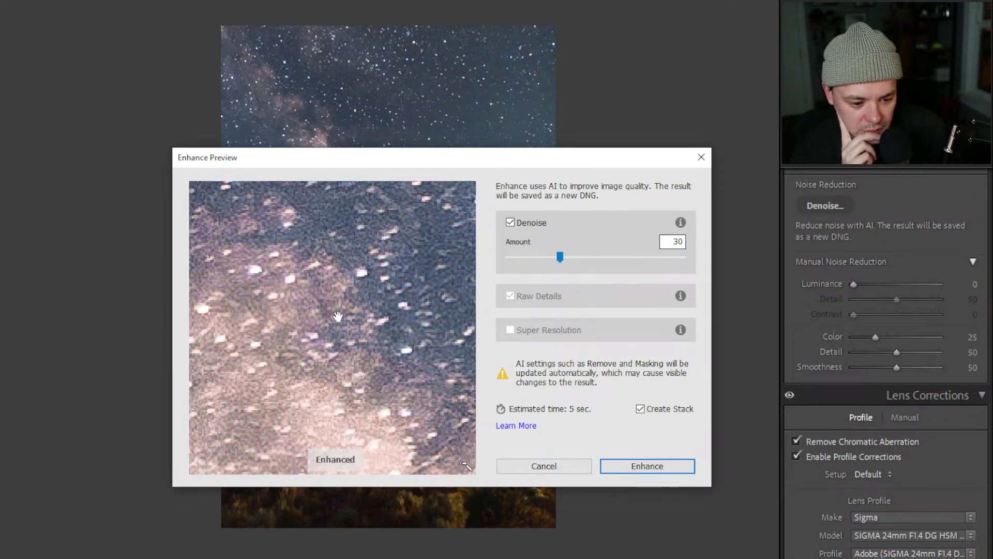
click(644, 468)
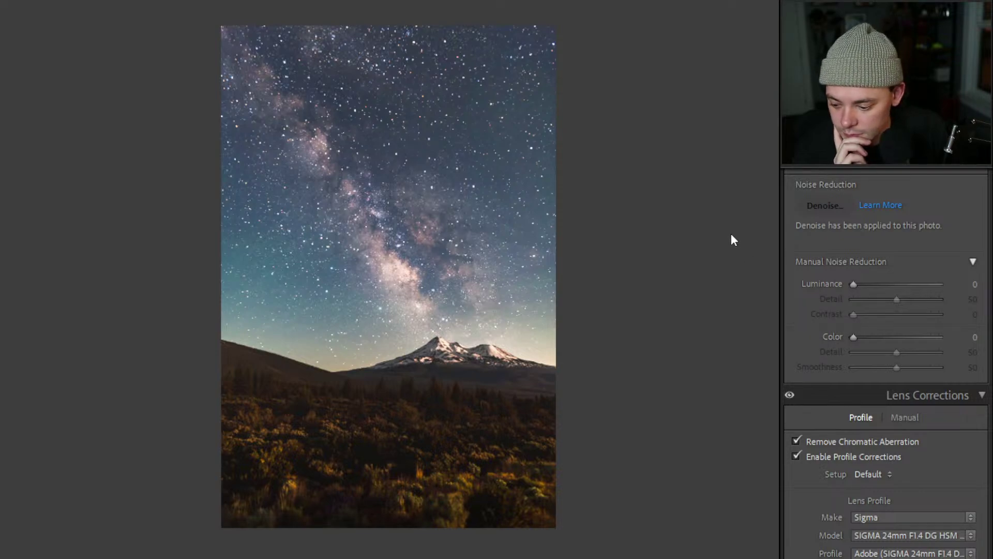
Inspect the denoised Milky Way core above the mountain up close
scroll(876, 315, up, 15)
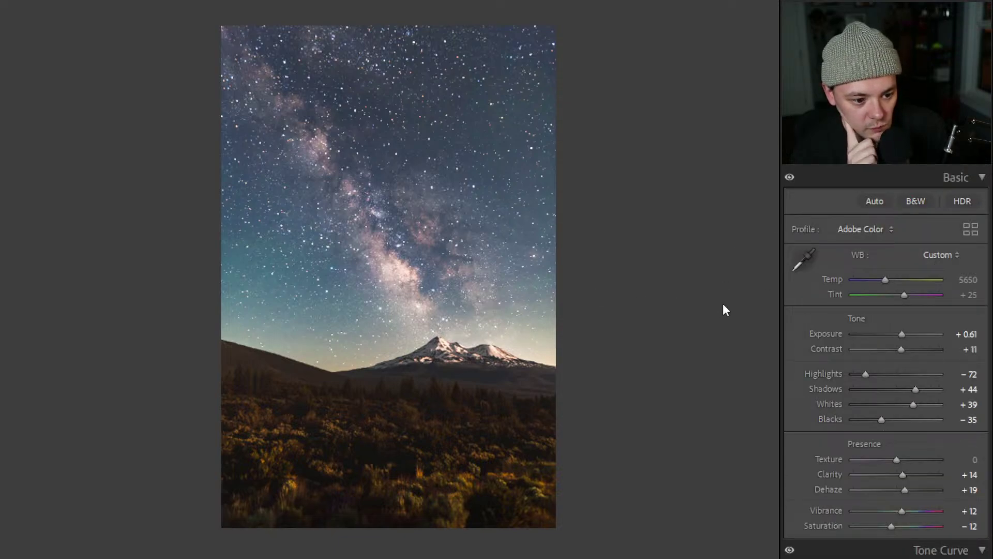
click(414, 300)
click(413, 299)
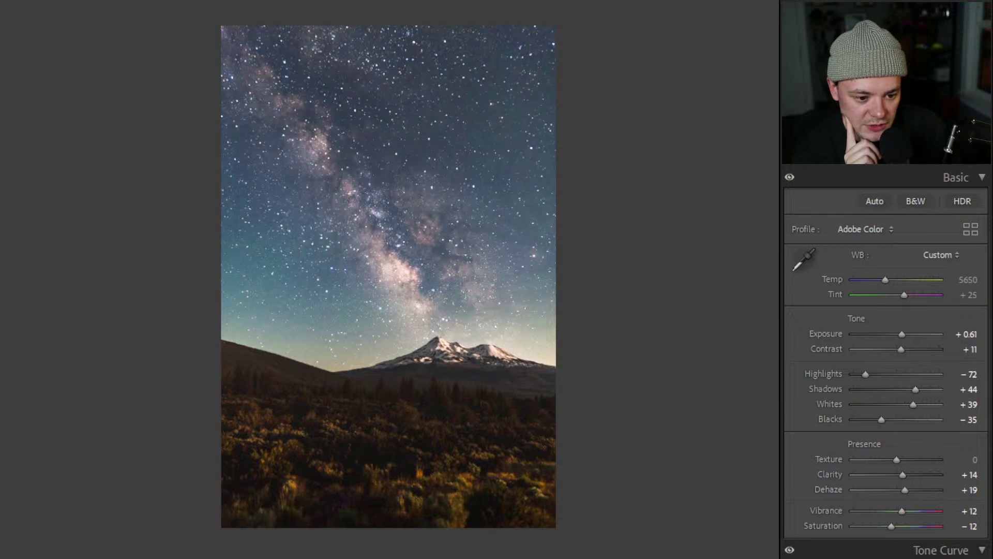
Shift the Aqua hue to −24 and the Blue hue to −5, comparing the sky with and without the change
scroll(838, 289, down, 15)
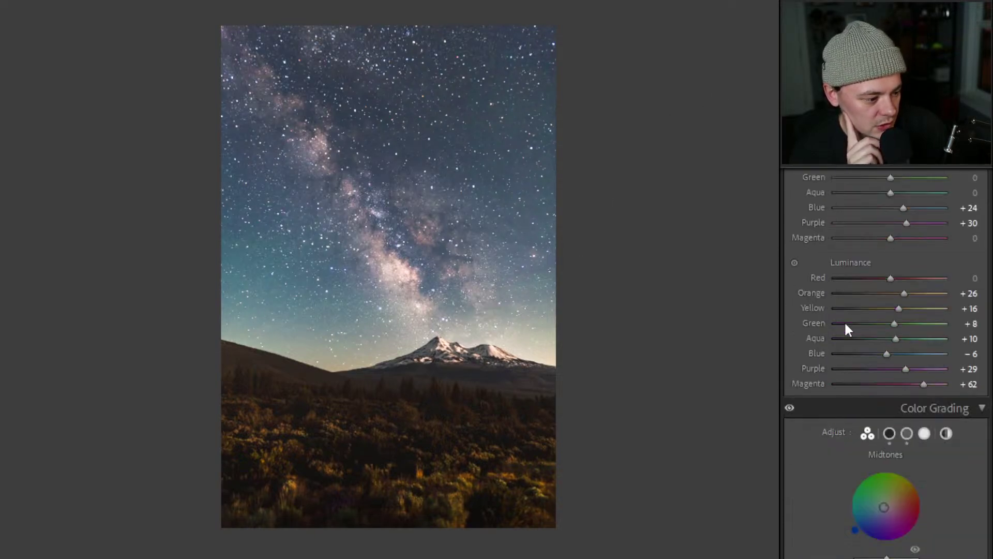
scroll(892, 321, up, 8)
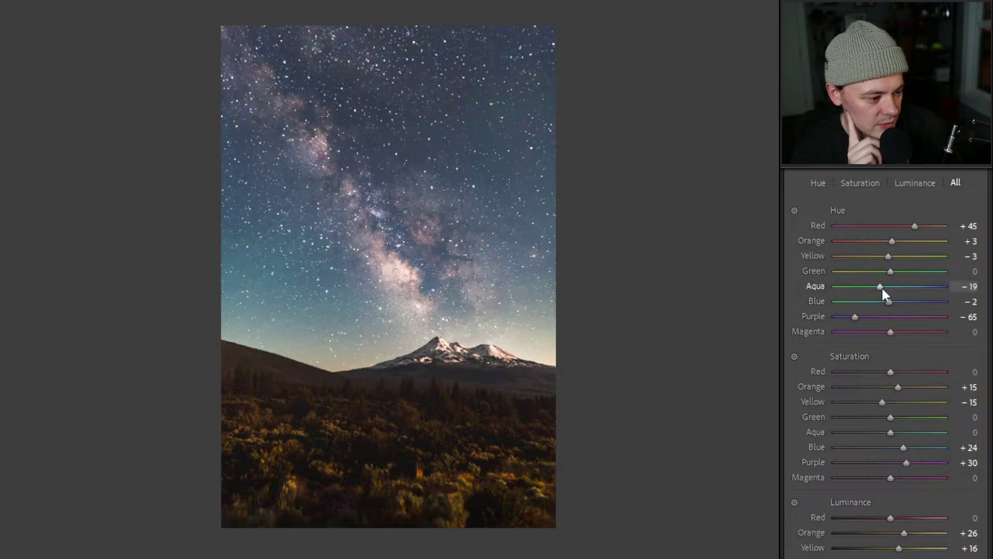
drag(879, 284, 886, 302)
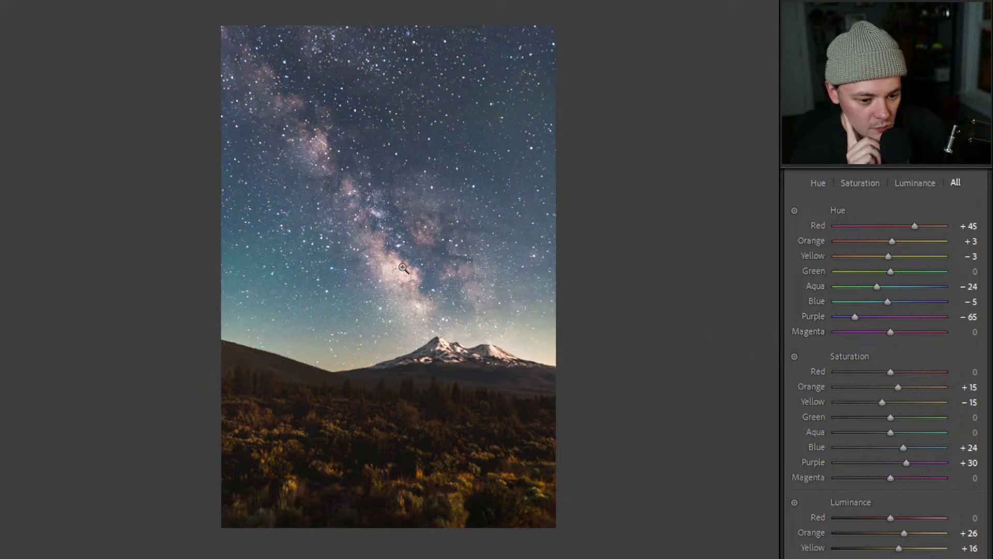
key(ctrl+z)
key(ctrl+z)
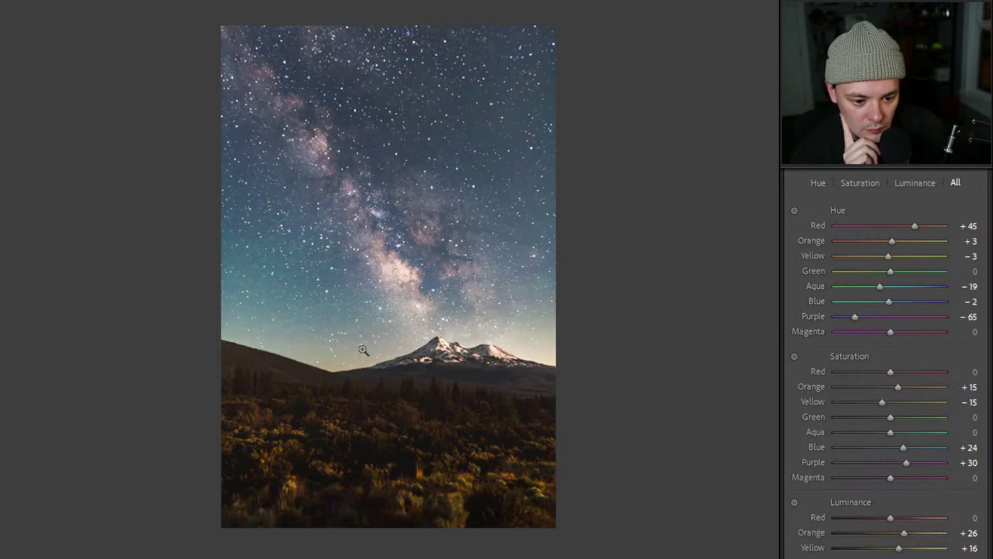
key(ctrl+y)
key(ctrl+y)
Examine the stars and the Milky Way band at several magnifications, returning to the full photo
click(364, 147)
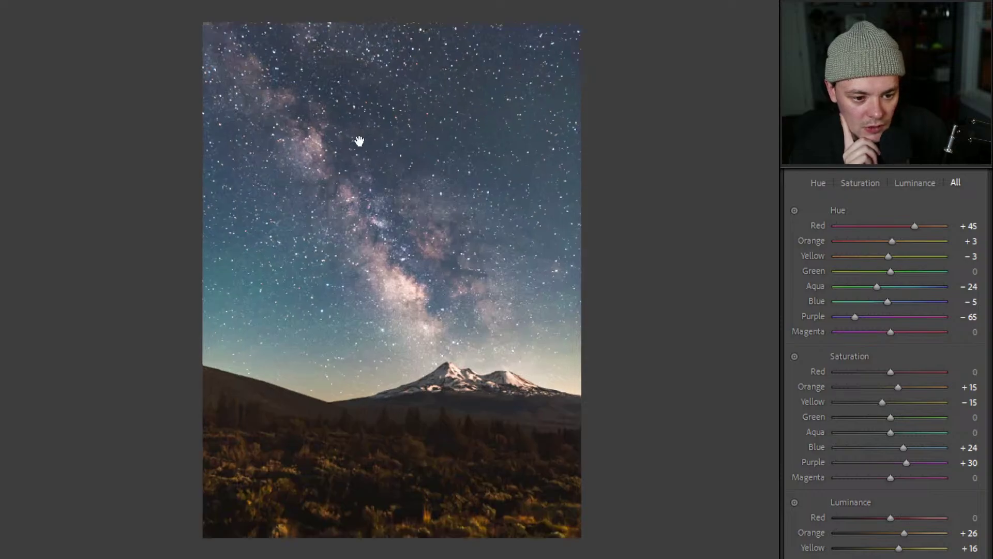
click(371, 173)
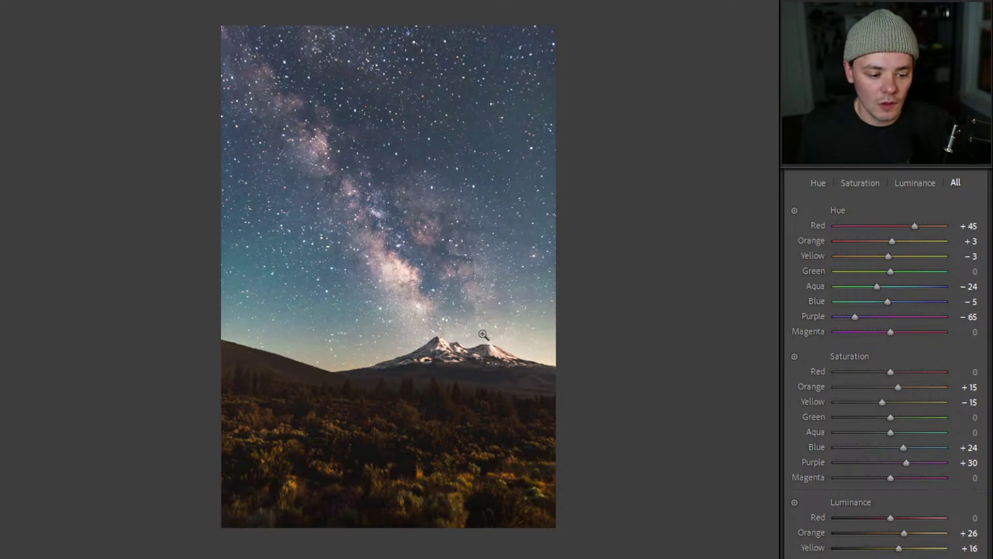
drag(356, 491, 406, 290)
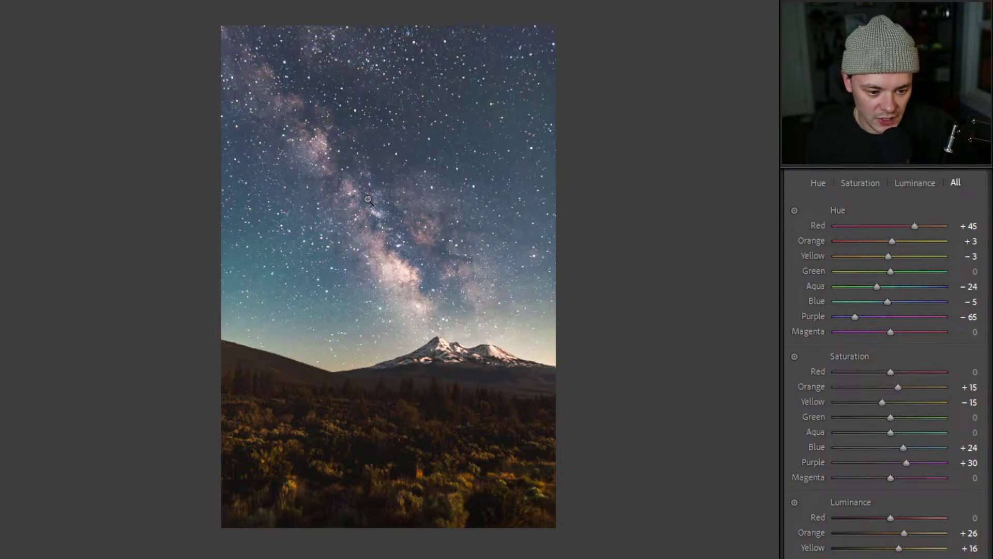
drag(368, 195, 370, 212)
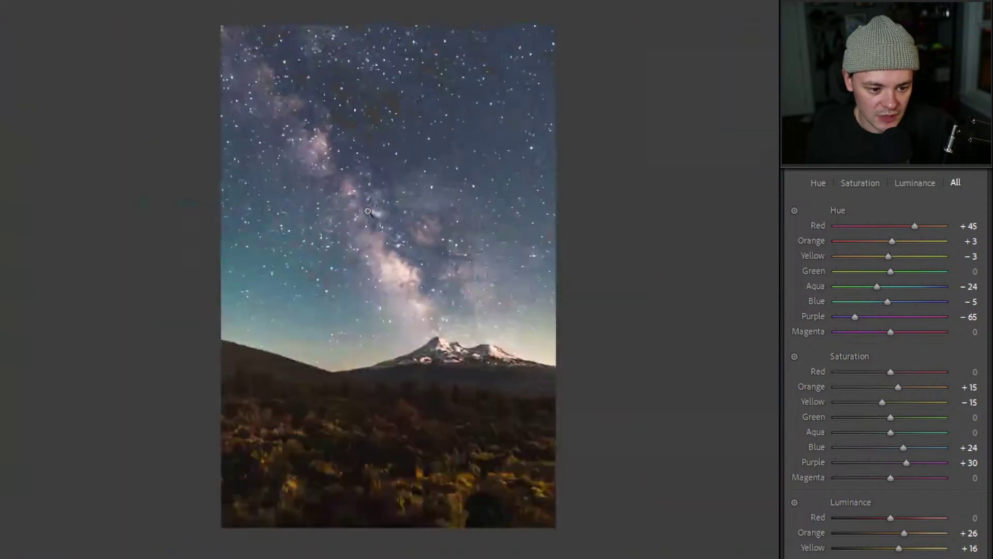
click(368, 171)
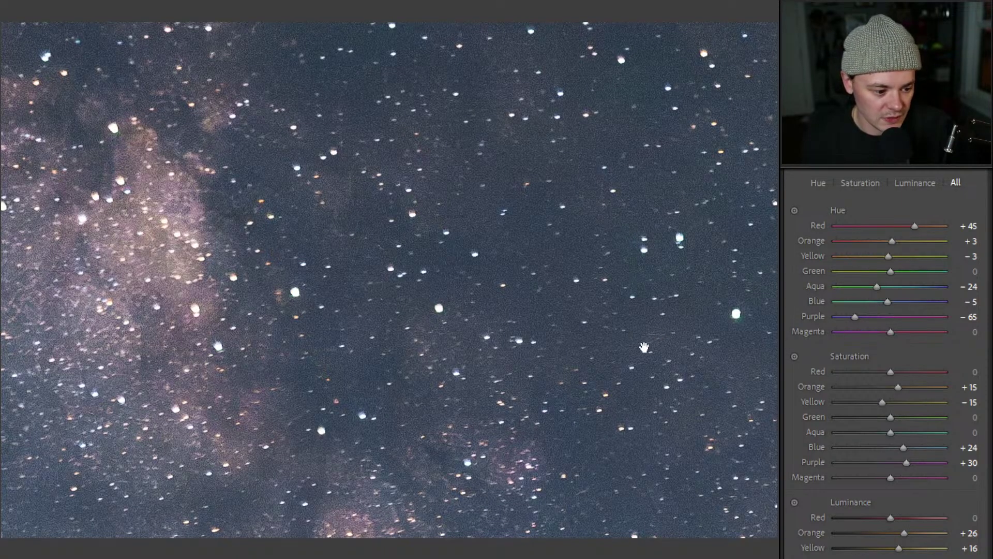
click(476, 304)
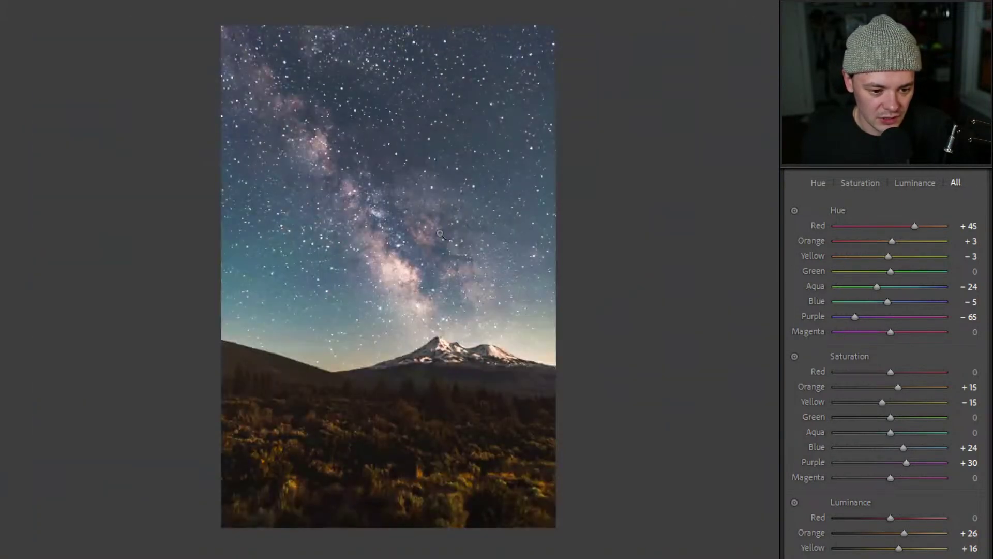
click(367, 201)
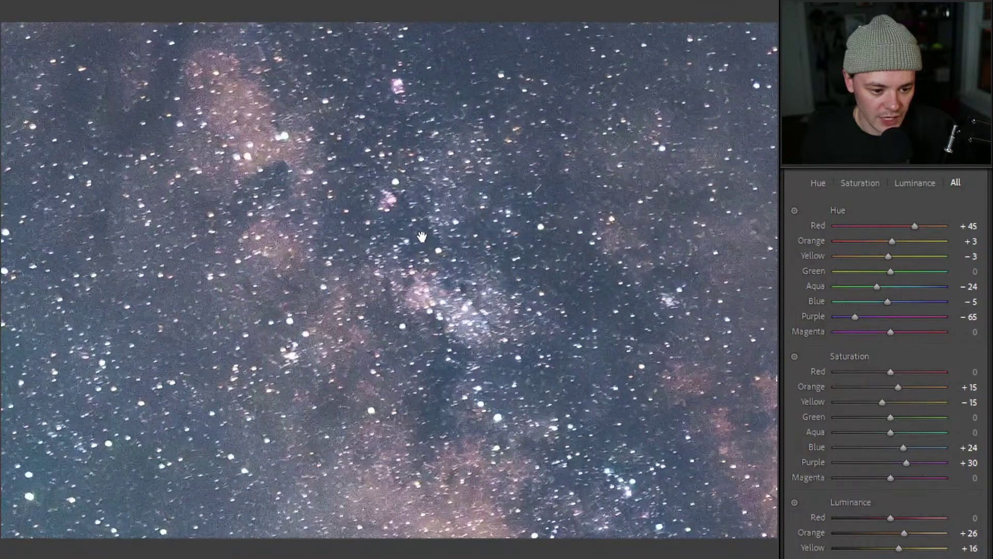
click(422, 234)
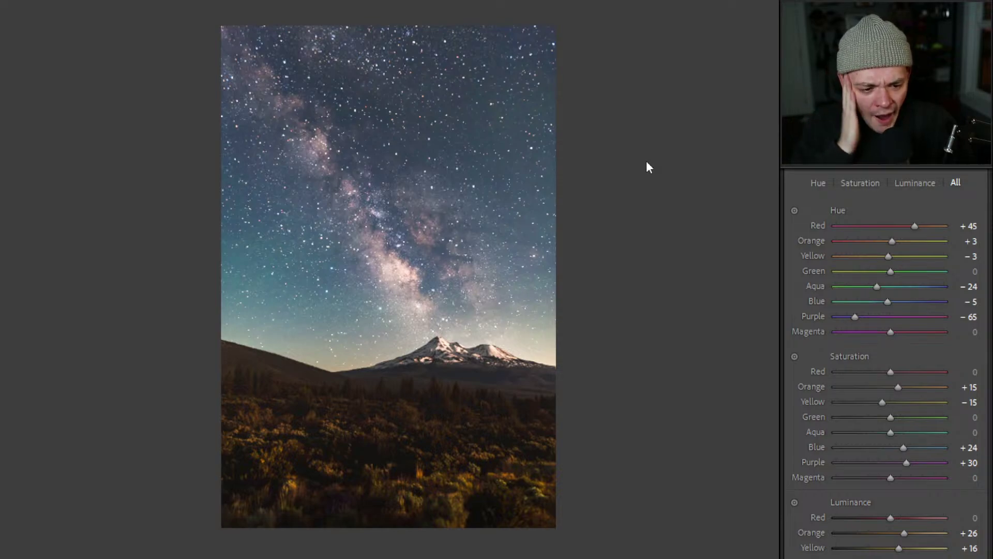
Add a post-crop vignette with amount −12 and feather 100, and compare the photo with and without it
scroll(890, 325, down, 10)
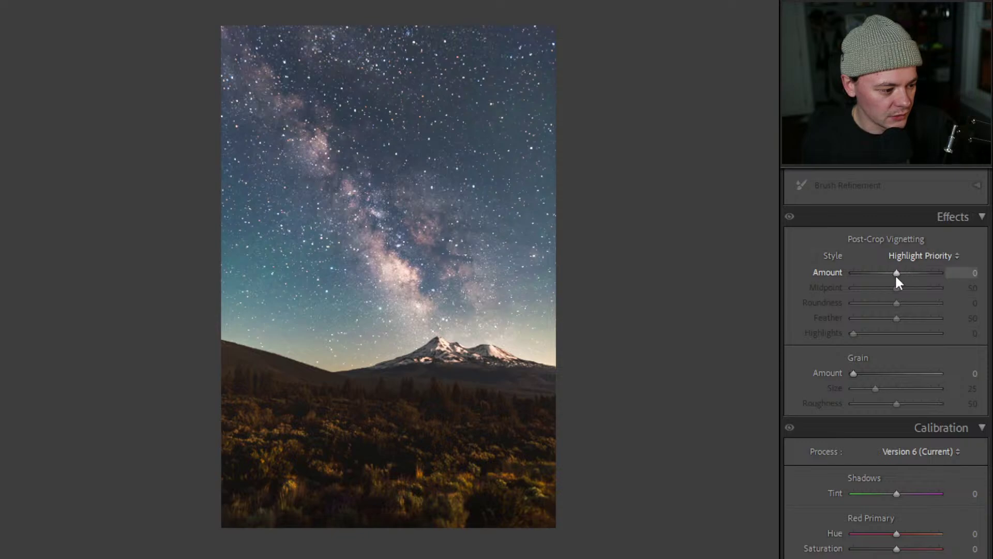
drag(896, 272, 893, 272)
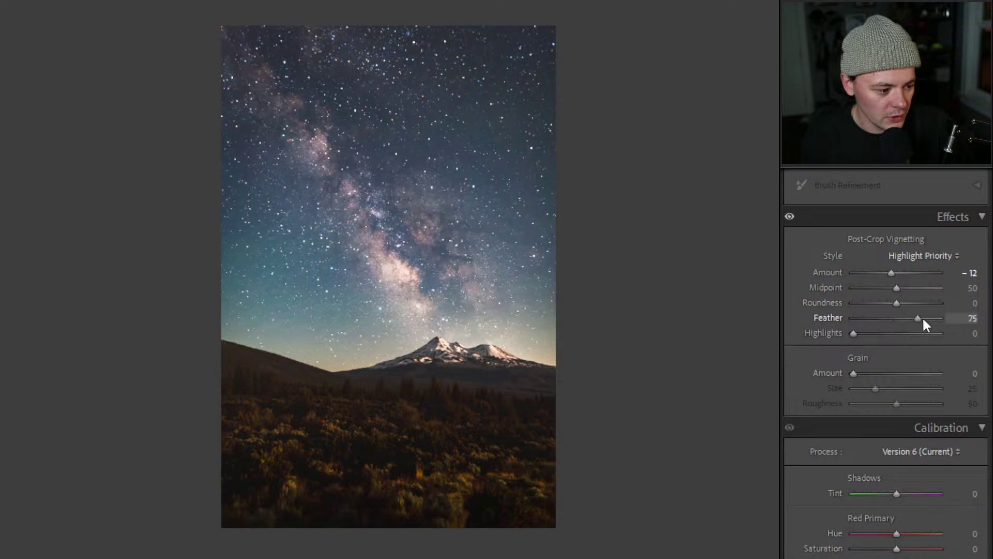
drag(923, 319, 964, 319)
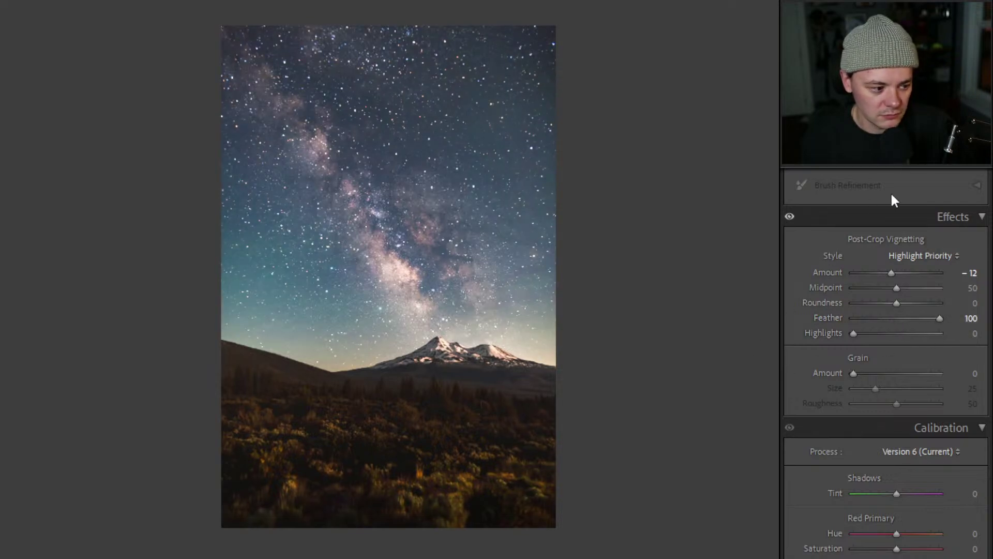
click(793, 221)
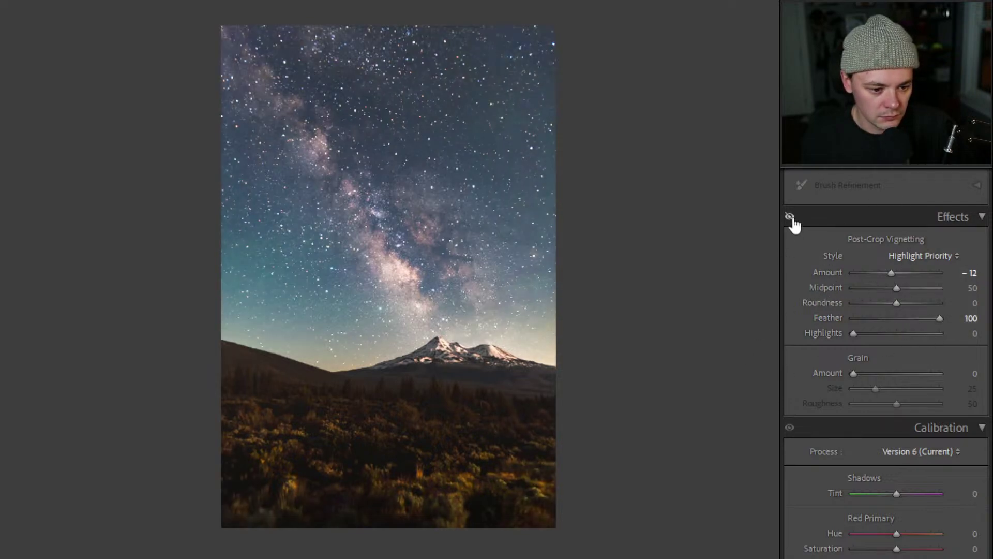
click(793, 220)
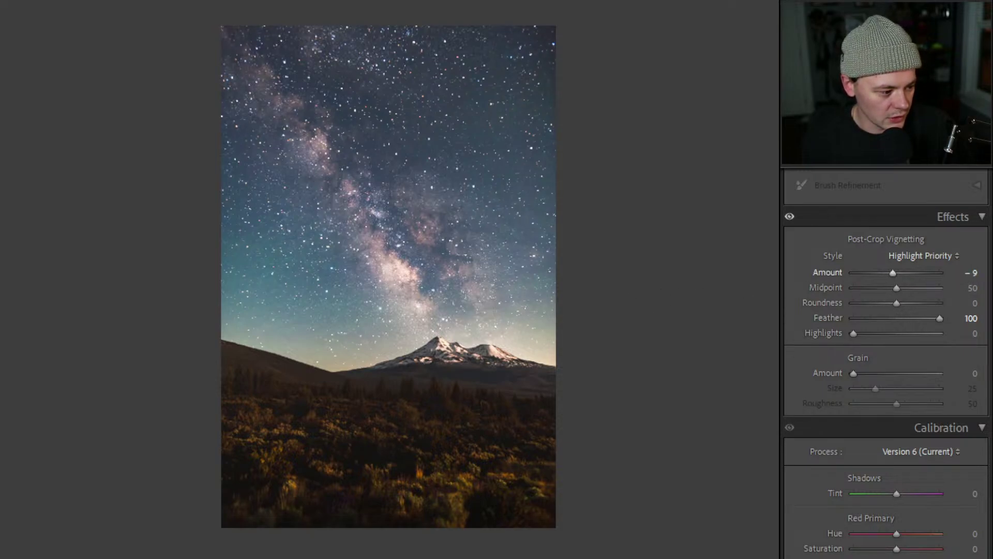
Soften the vignette amount to −8 and compare the photo with the effect off and on
drag(971, 273, 973, 273)
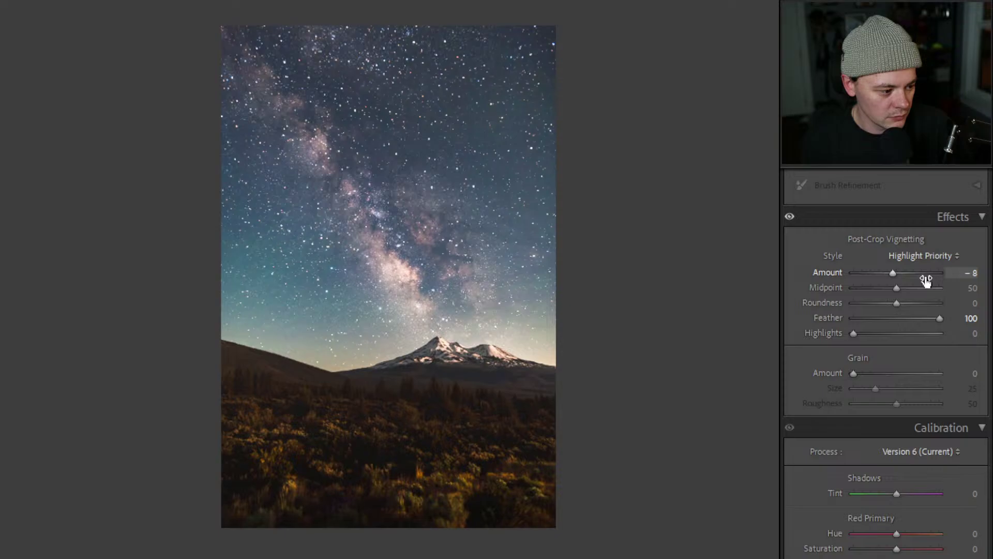
click(790, 216)
click(789, 217)
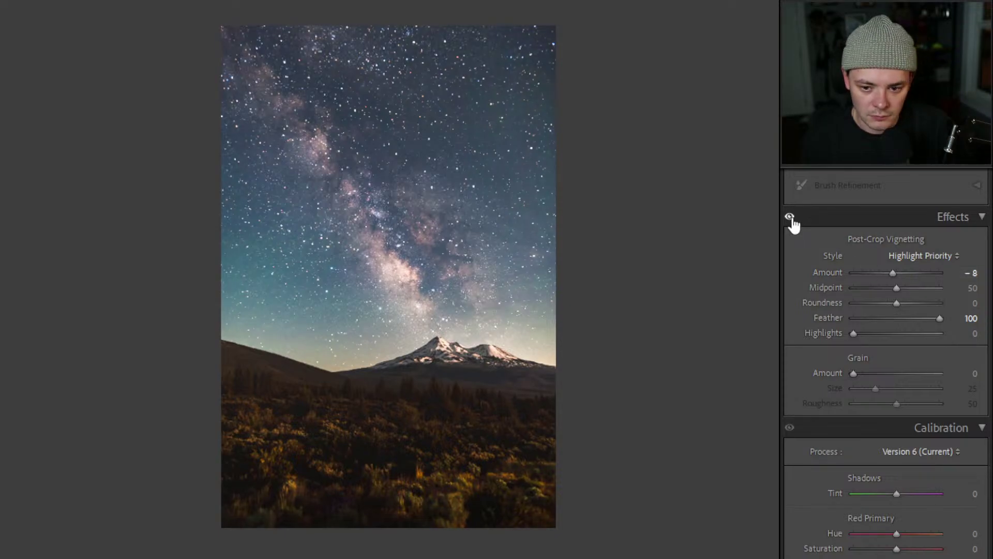
click(790, 217)
click(790, 217)
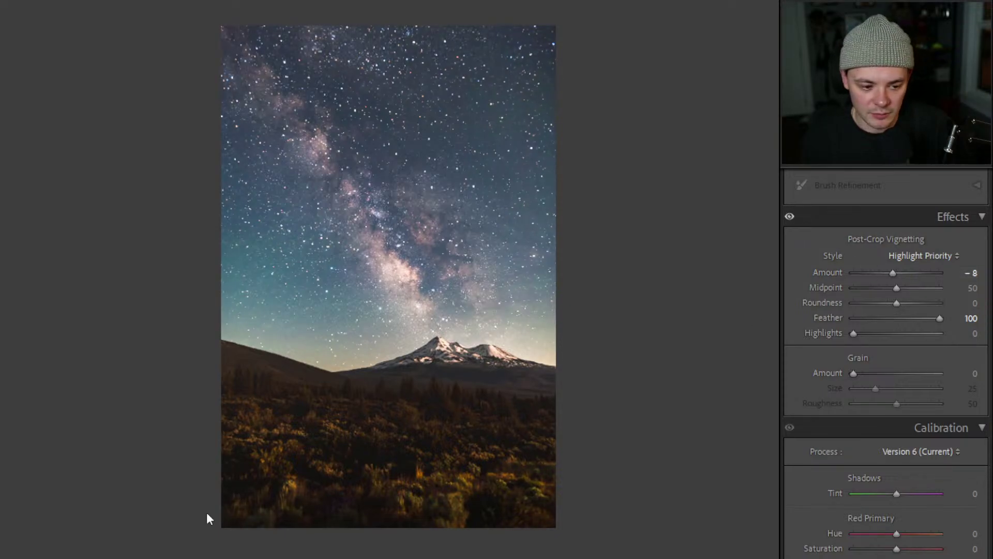
Compare the before and after versions of the photo side by side
key(y)
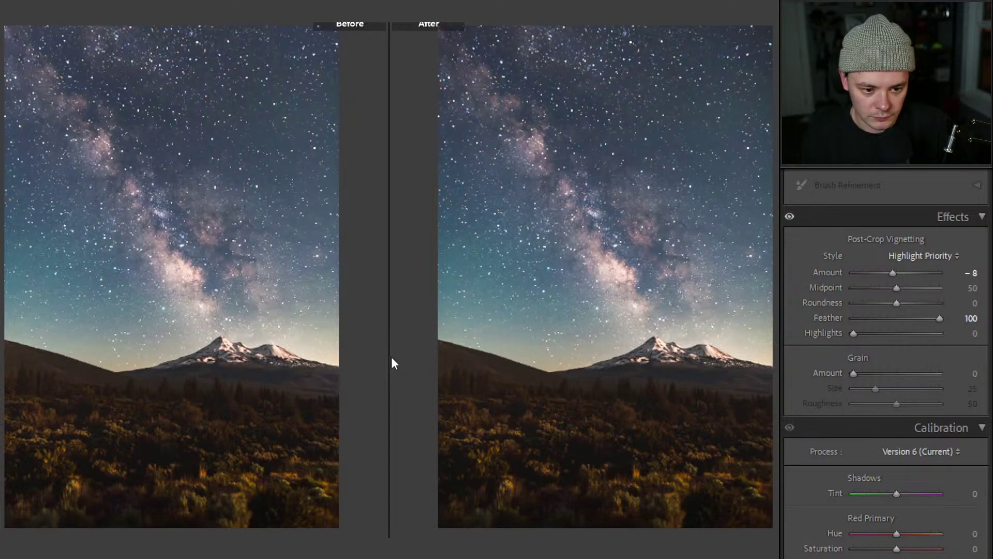
Compare the denoised Milky Way photo with the original CR2 side by side, and return to the photo grid with nothing selected
key(y)
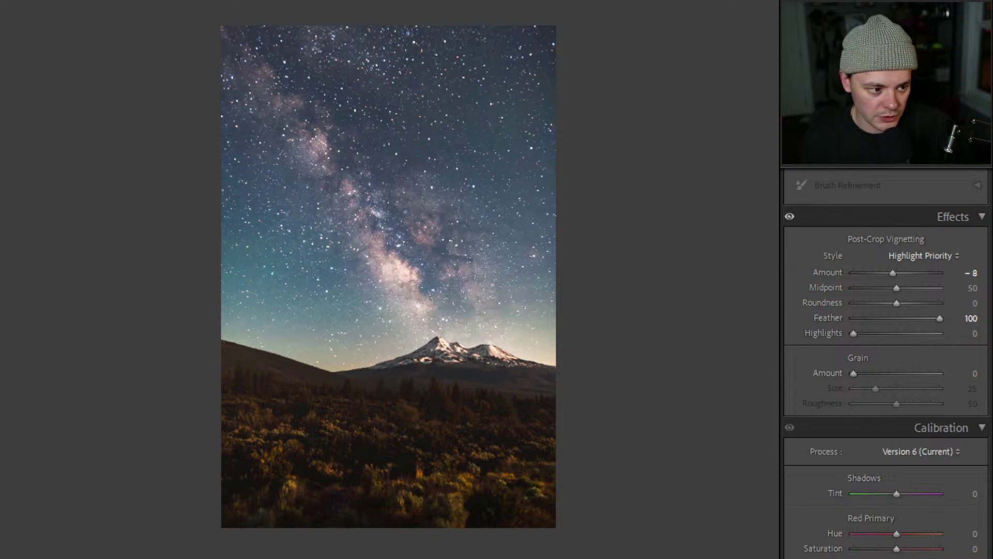
key(e)
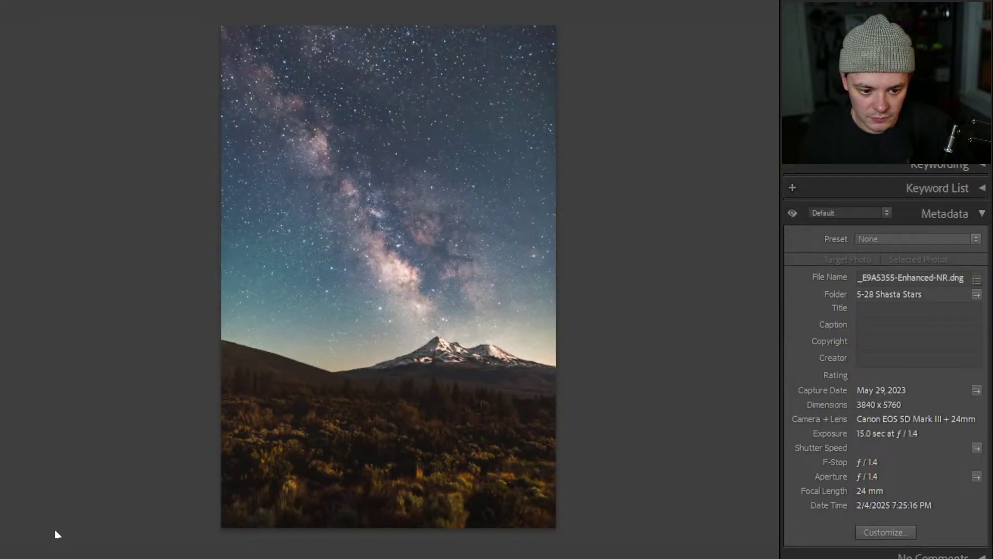
key(c)
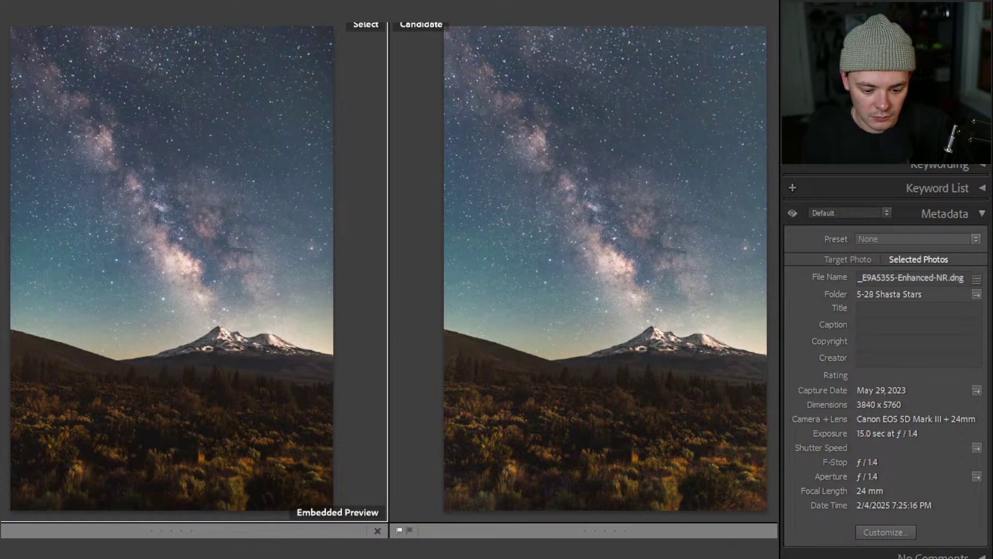
key(g)
click(359, 455)
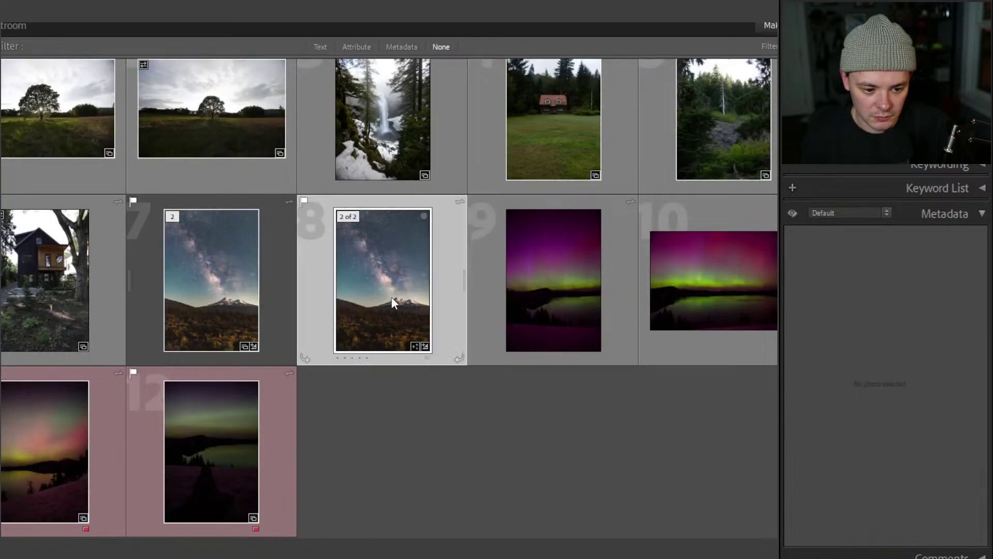
Inspect the denoised photo's stars up close, and compare the unedited and edited versions of _E9A5355.CR2 side by side
double_click(391, 297)
key(d)
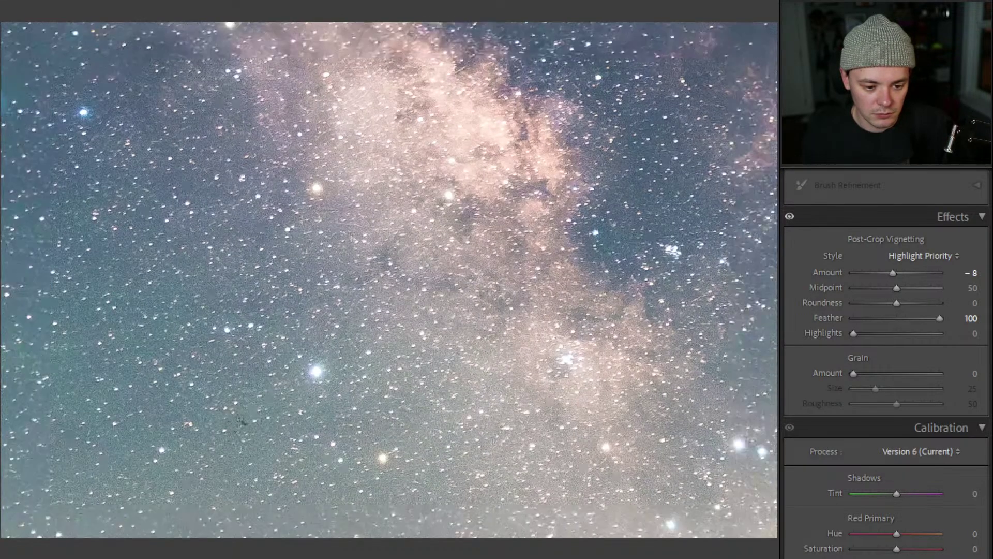
click(242, 420)
key(y)
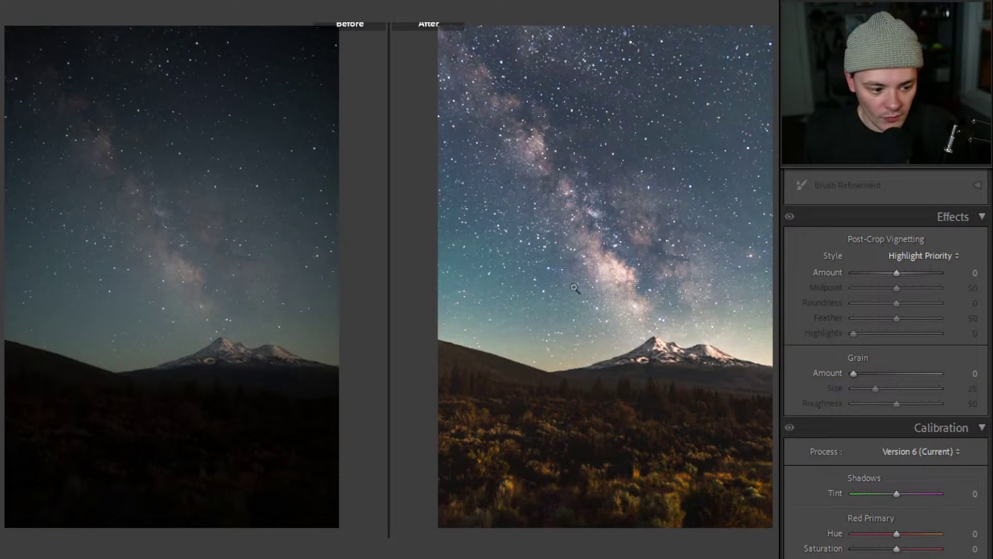
click(518, 280)
click(518, 280)
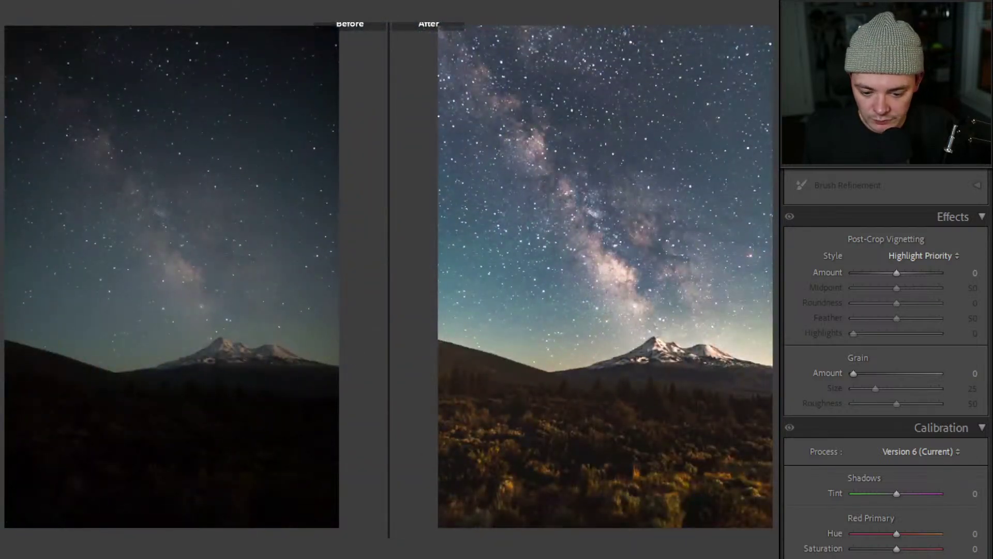
key(y)
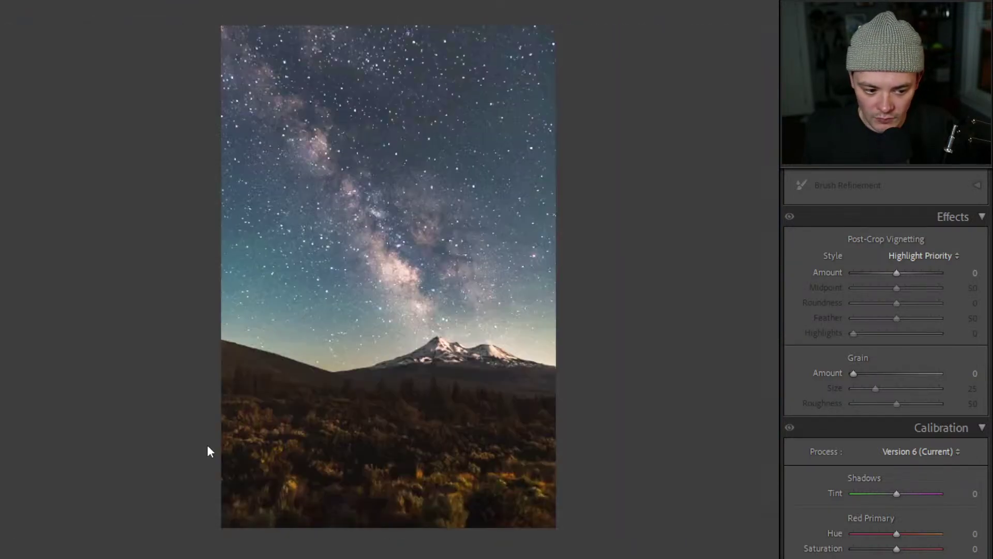
Collapse the two-photo Milky Way stack in the grid with the Enhanced-NR version on top, and open that version full size
key(e)
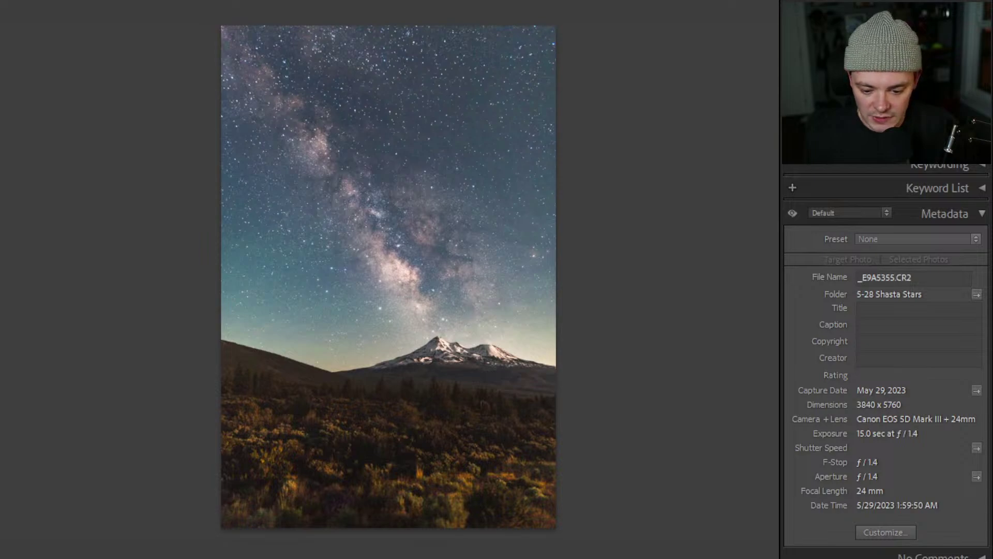
key(g)
click(346, 396)
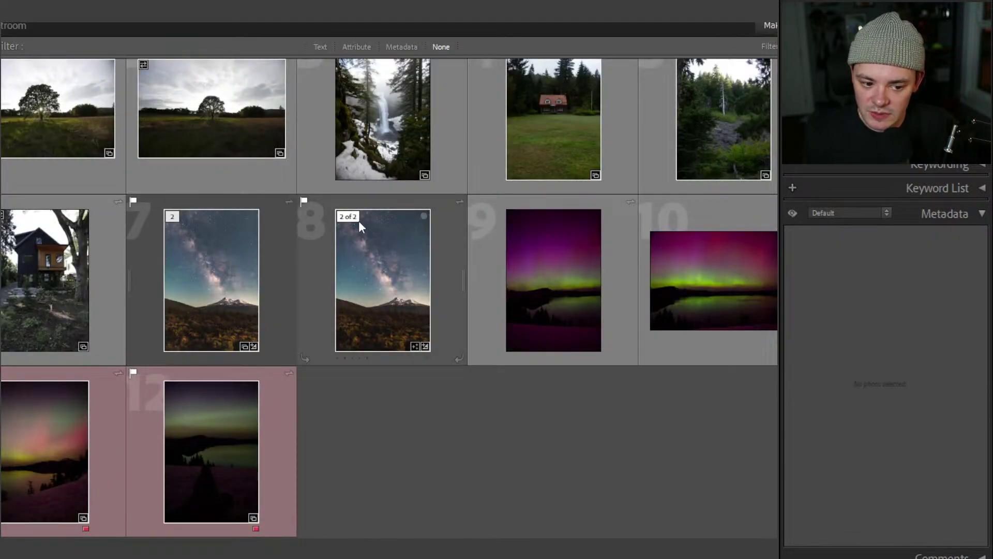
click(182, 216)
double_click(209, 280)
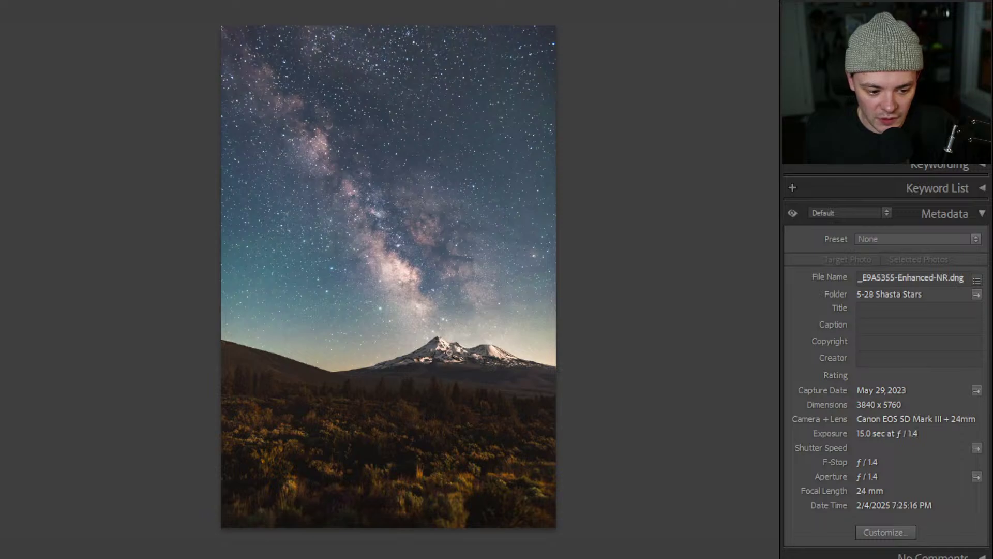
Rate the Enhanced-NR Milky Way photo five stars and return to the photo grid with nothing selected
click(447, 367)
click(459, 325)
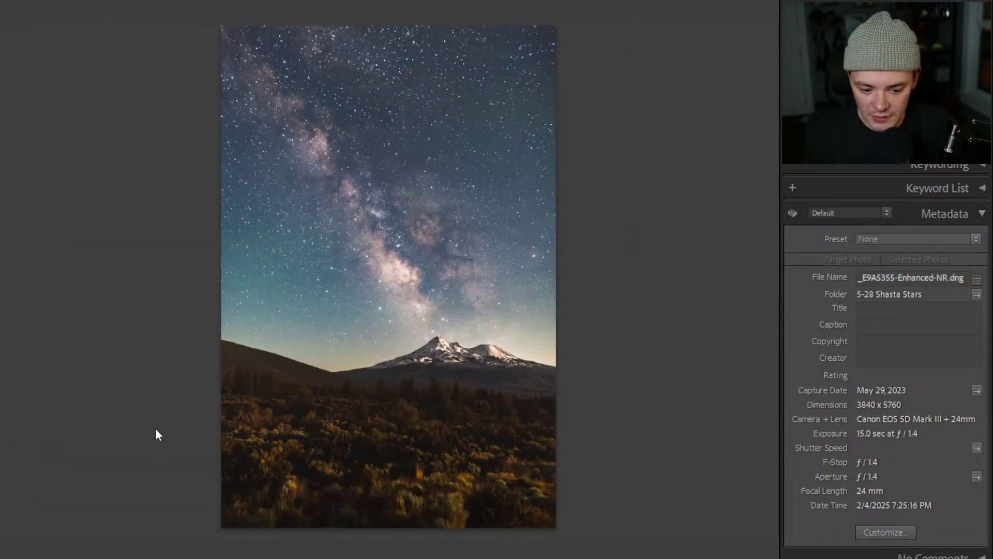
key(5)
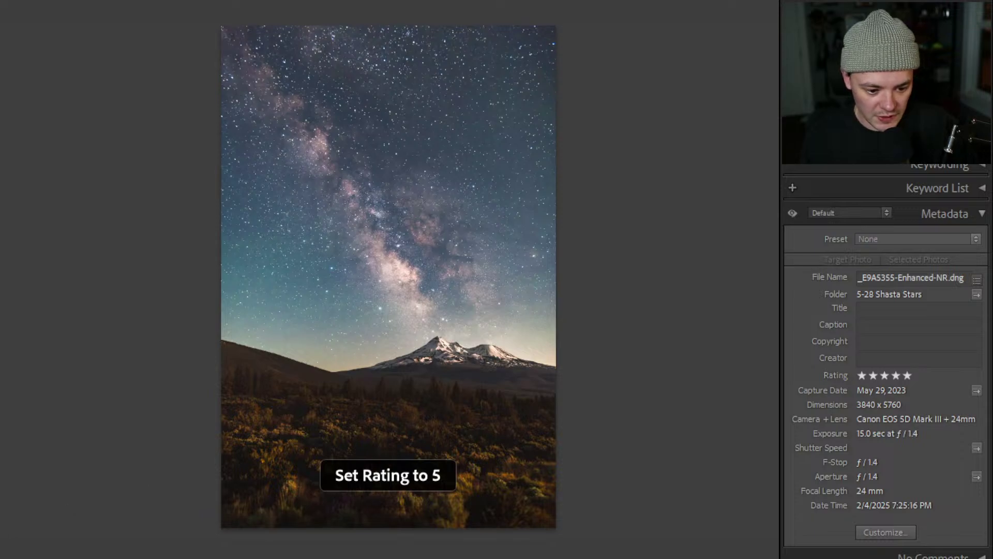
key(g)
click(405, 446)
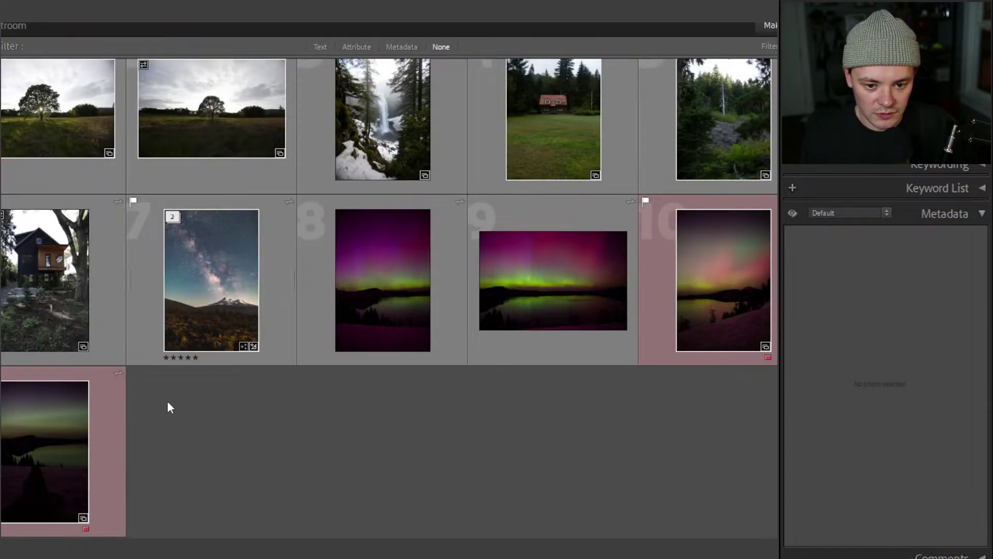
scroll(361, 404, up, 1)
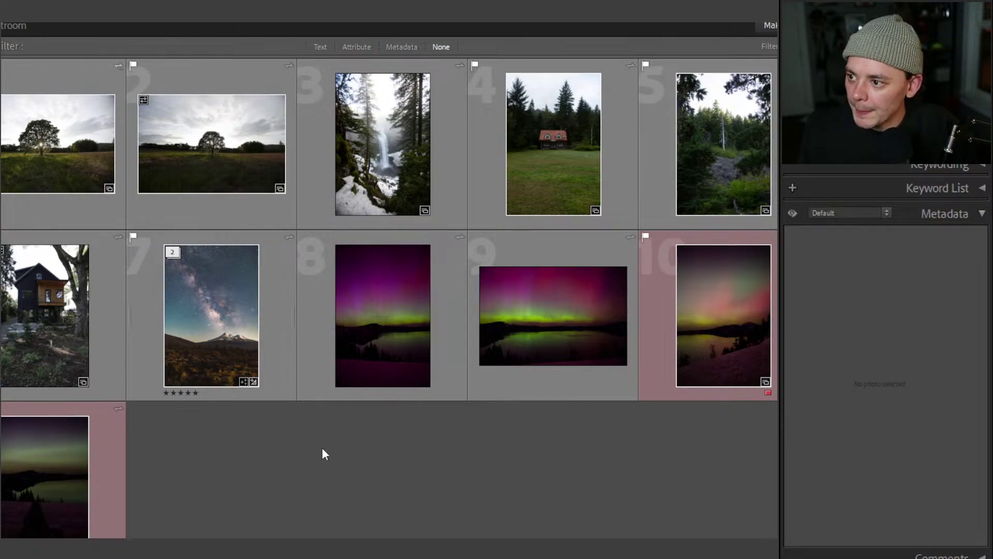
scroll(460, 451, down, 1)
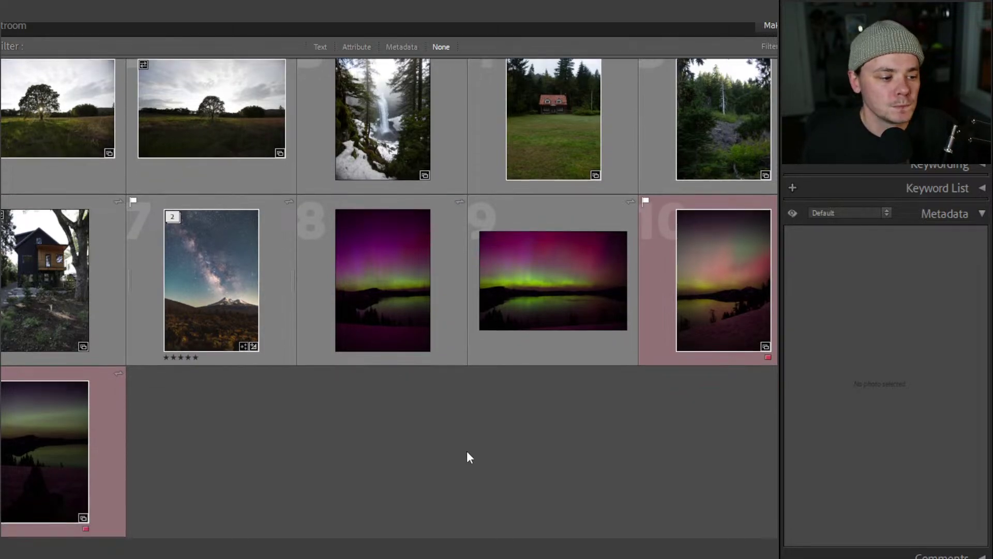
scroll(380, 446, up, 1)
scroll(382, 451, down, 1)
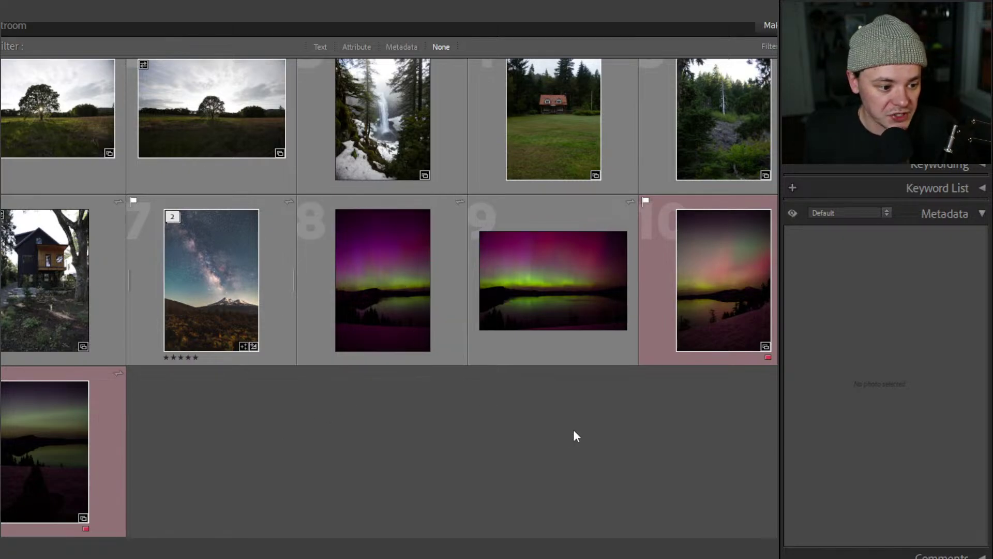
scroll(776, 310, up, 1)
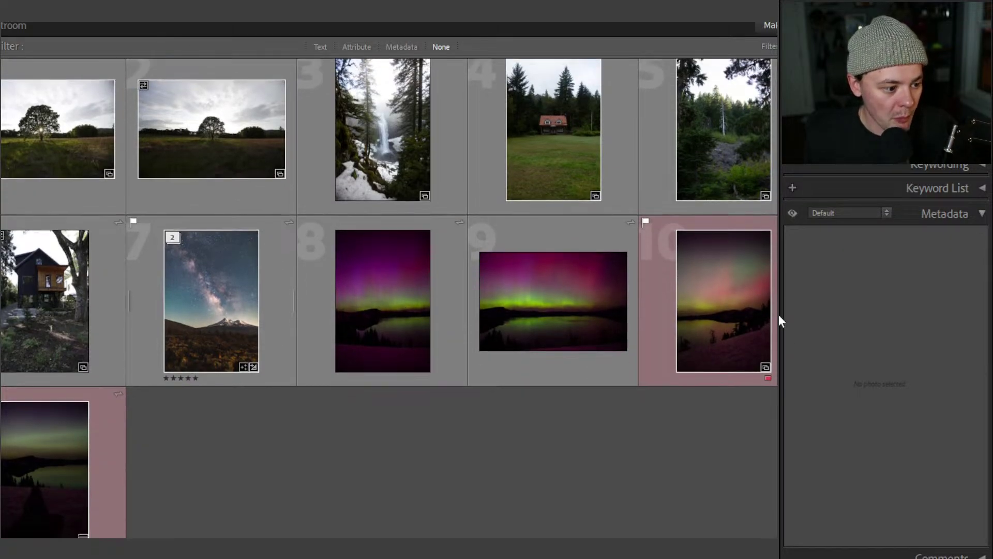
scroll(775, 351, down, 1)
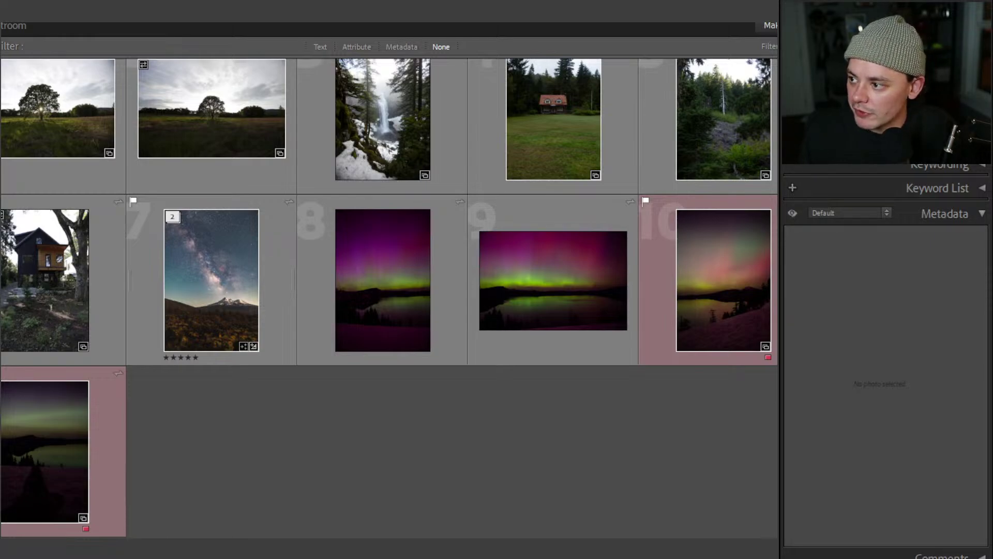
Switch to the browser, look through the Google image results for north cascades national park, and return to Lightroom Classic
drag(1, 129, 483, 1)
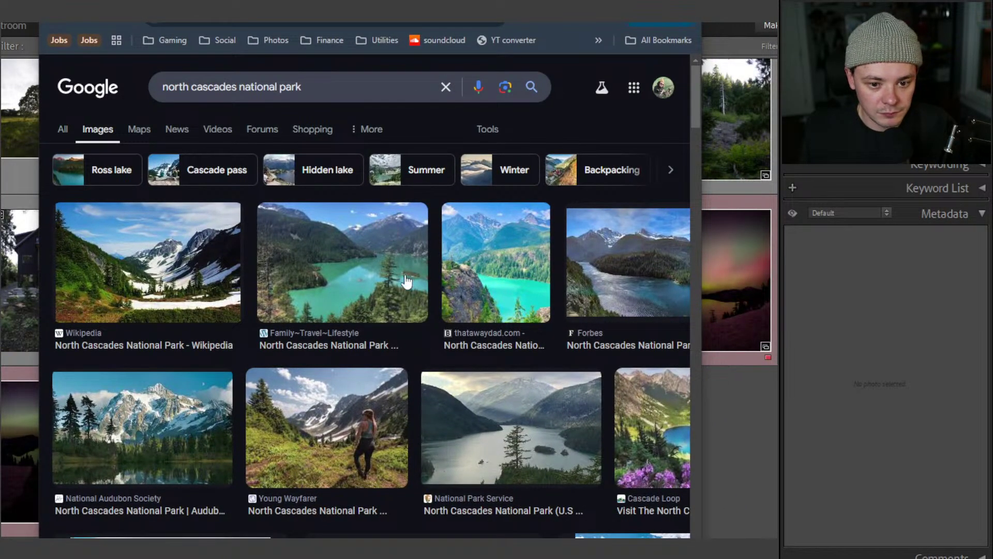
scroll(408, 276, down, 4)
scroll(432, 282, down, 5)
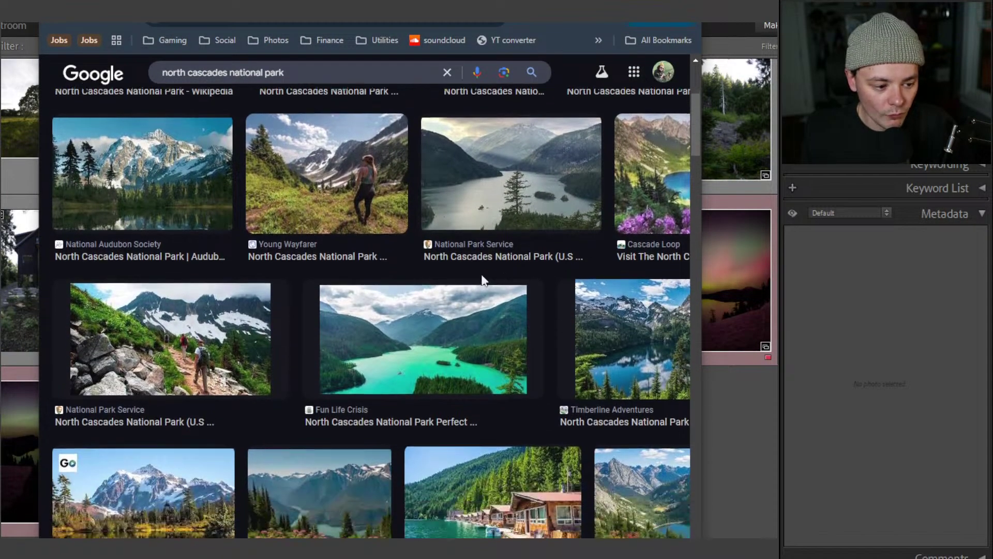
scroll(337, 253, down, 6)
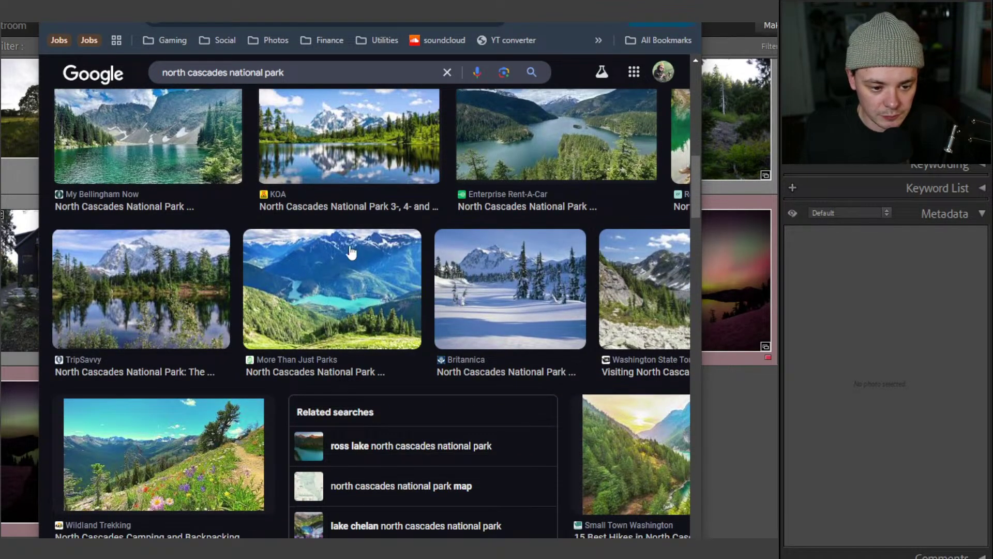
scroll(310, 253, down, 4)
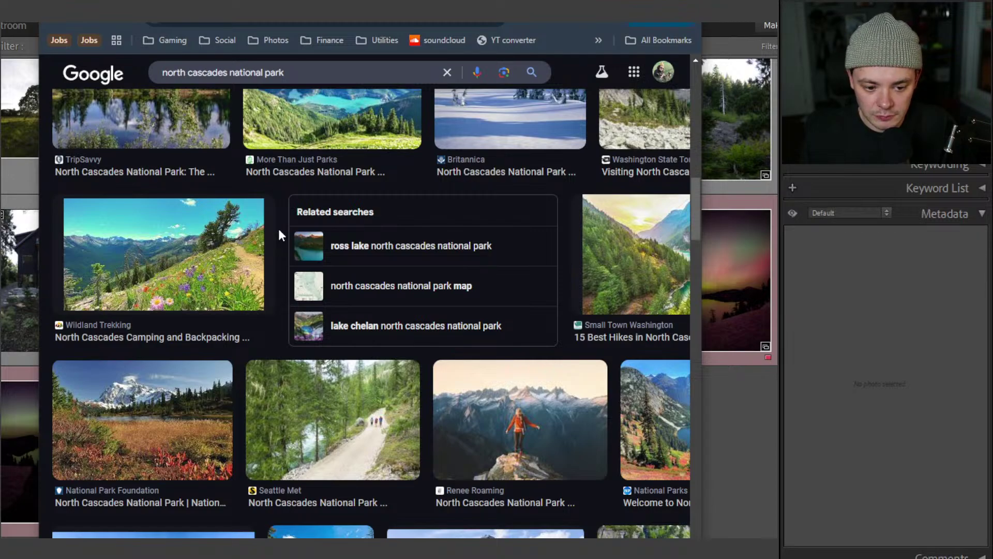
scroll(279, 230, down, 5)
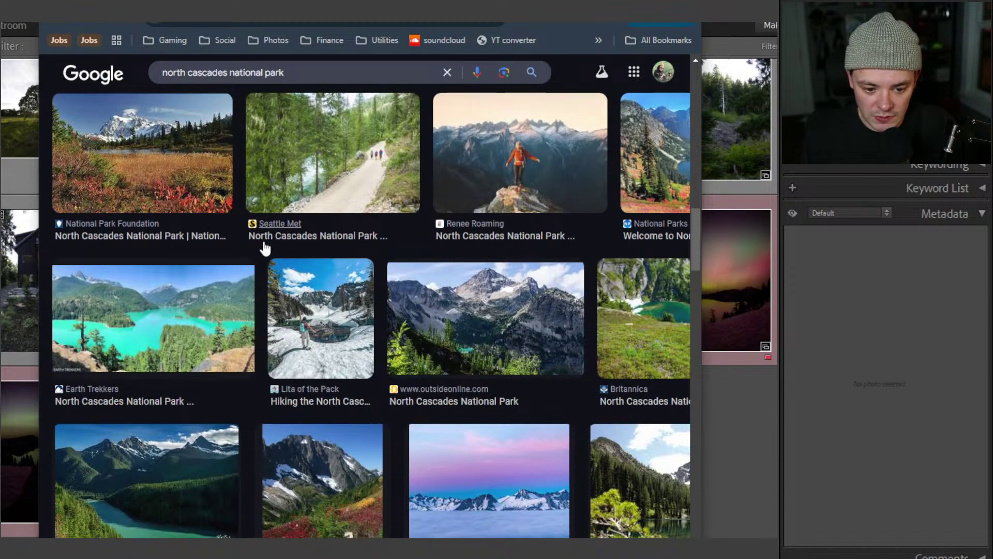
scroll(265, 248, down, 6)
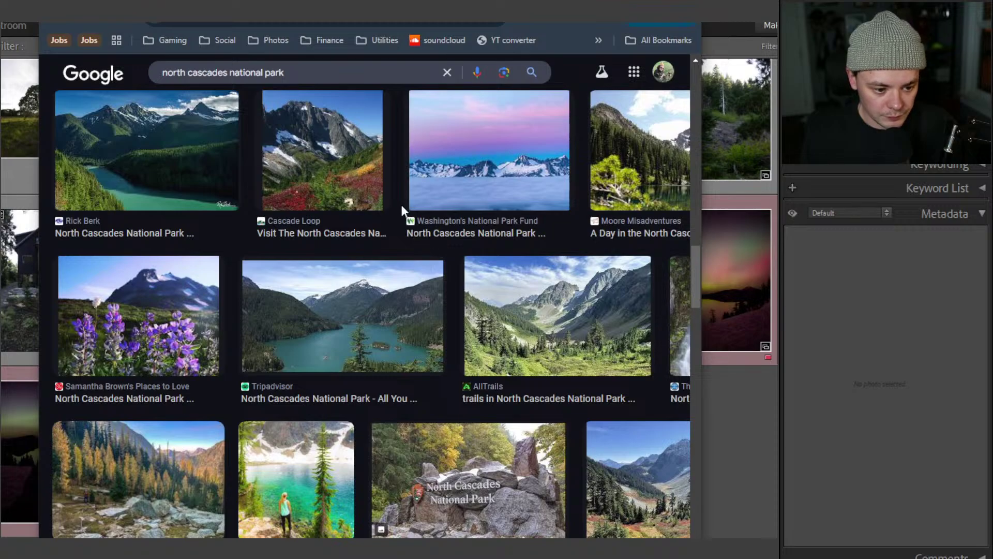
scroll(402, 199, up, 3)
scroll(402, 230, down, 3)
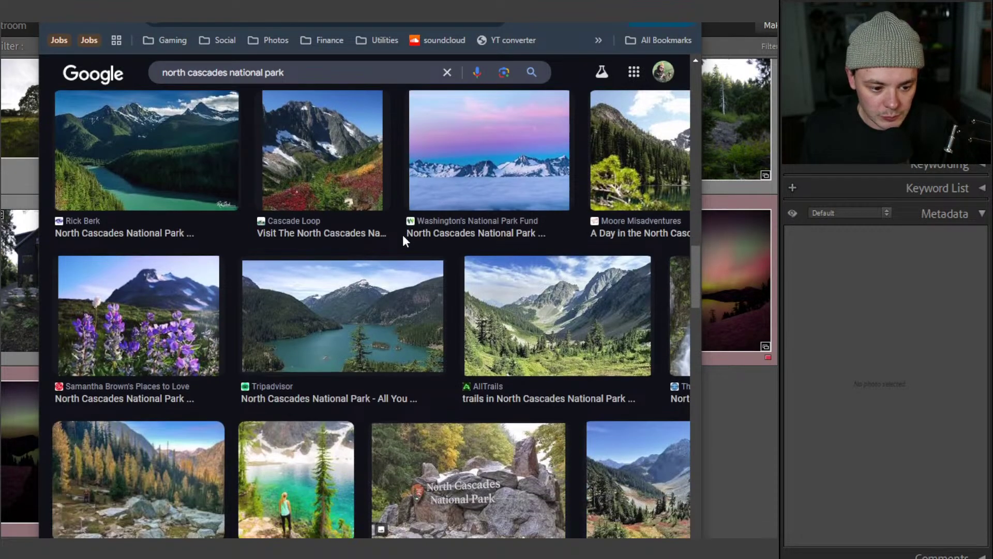
scroll(402, 240, down, 3)
scroll(475, 256, down, 1)
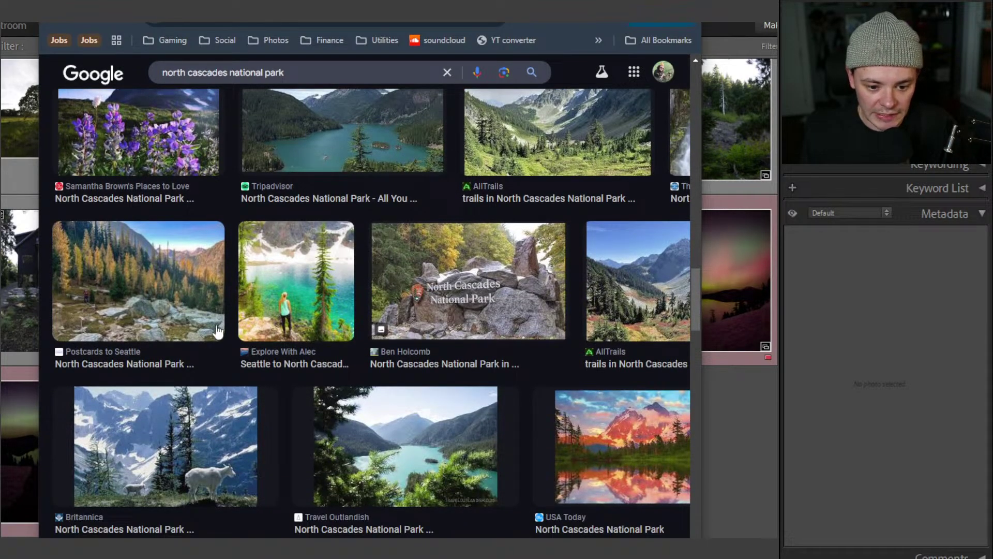
scroll(383, 274, down, 3)
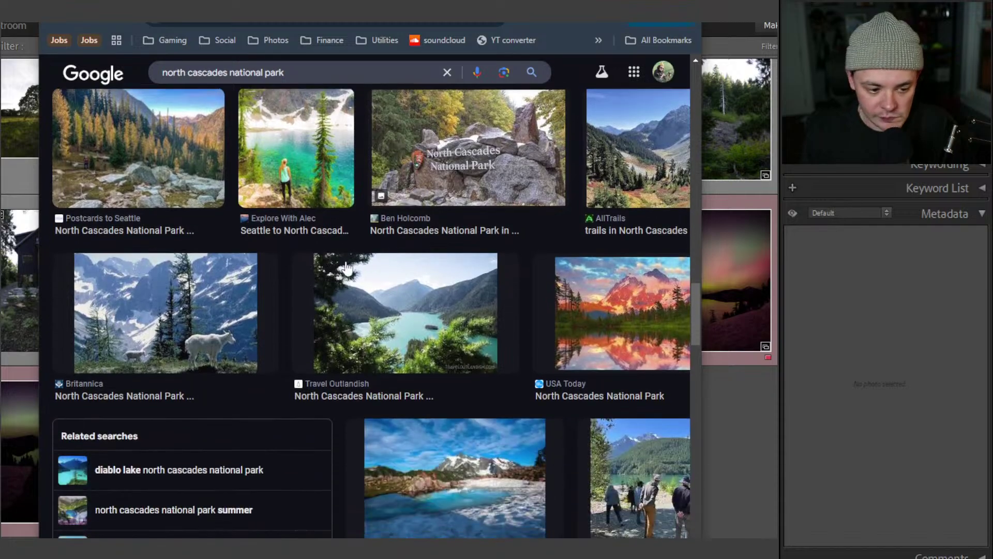
scroll(390, 267, down, 5)
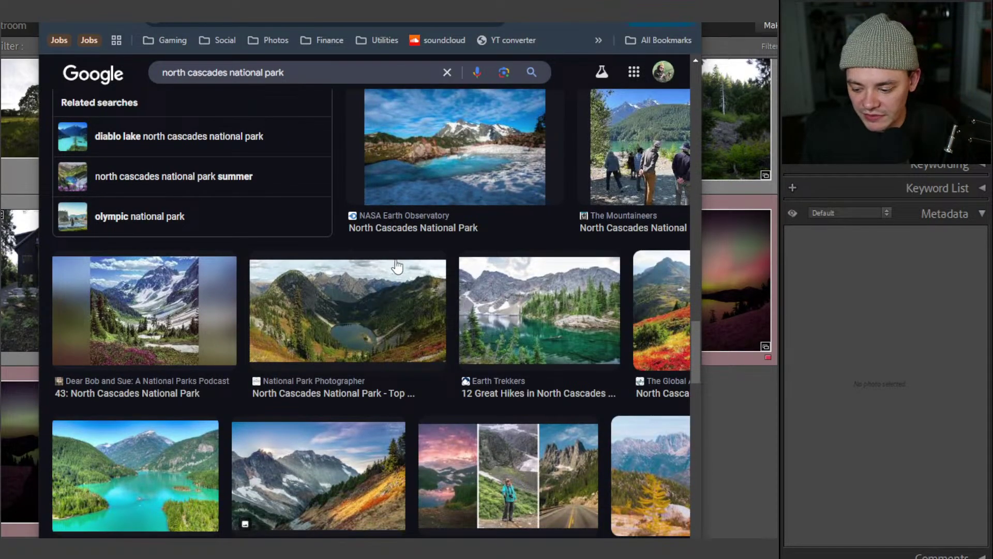
scroll(458, 224, up, 11)
click(633, 6)
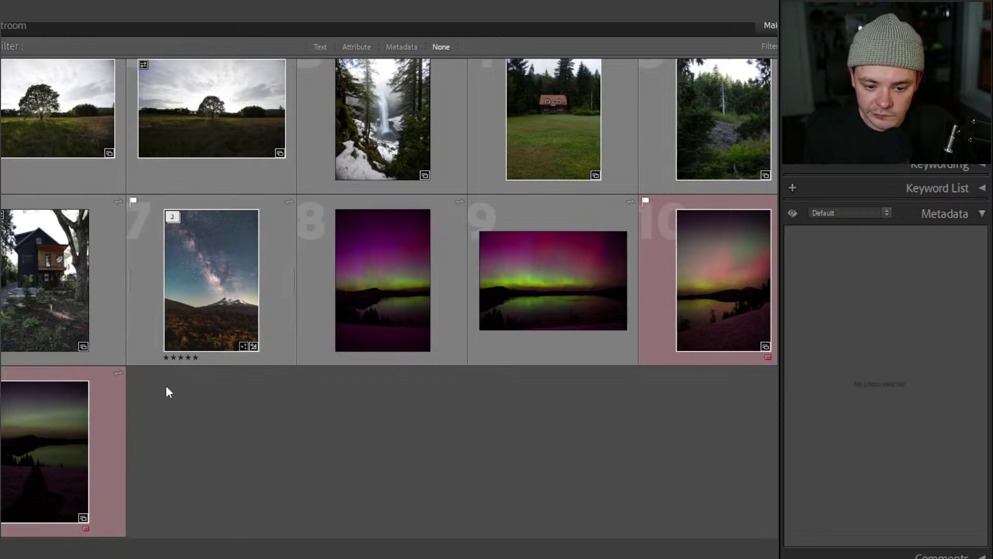
Open the backlit tree photo _MG_1845.CR2 for developing and bring its basic tone and color adjustments into view
scroll(305, 296, up, 1)
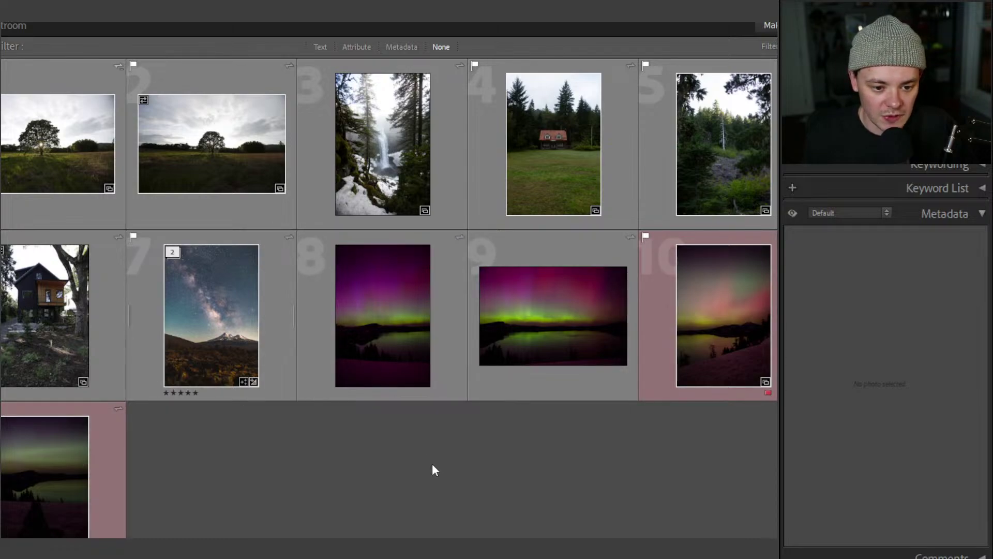
double_click(230, 160)
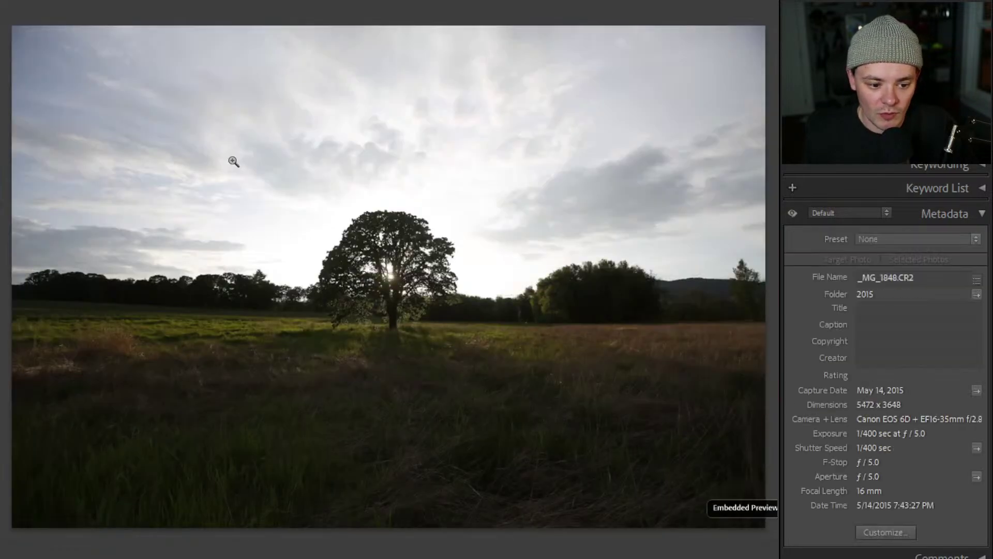
key(Left)
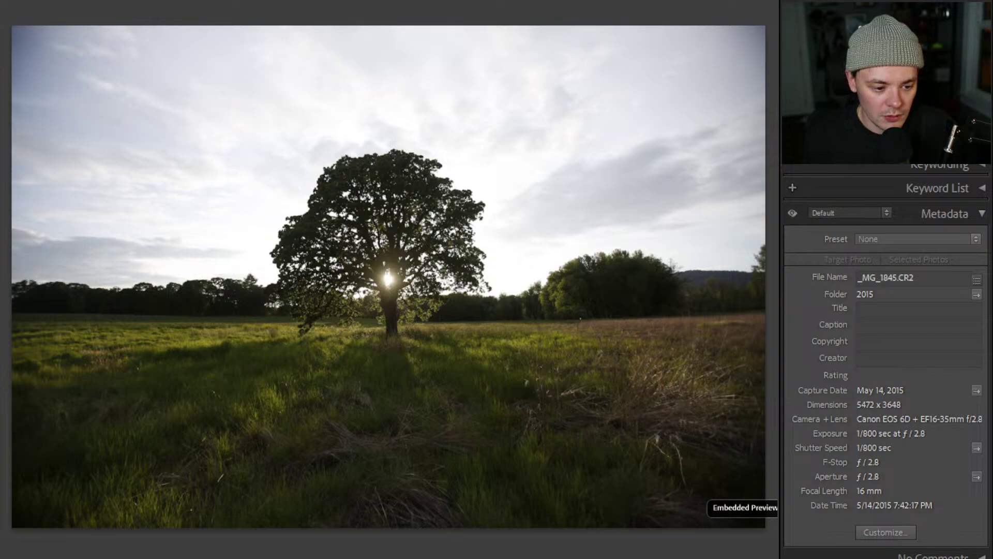
key(d)
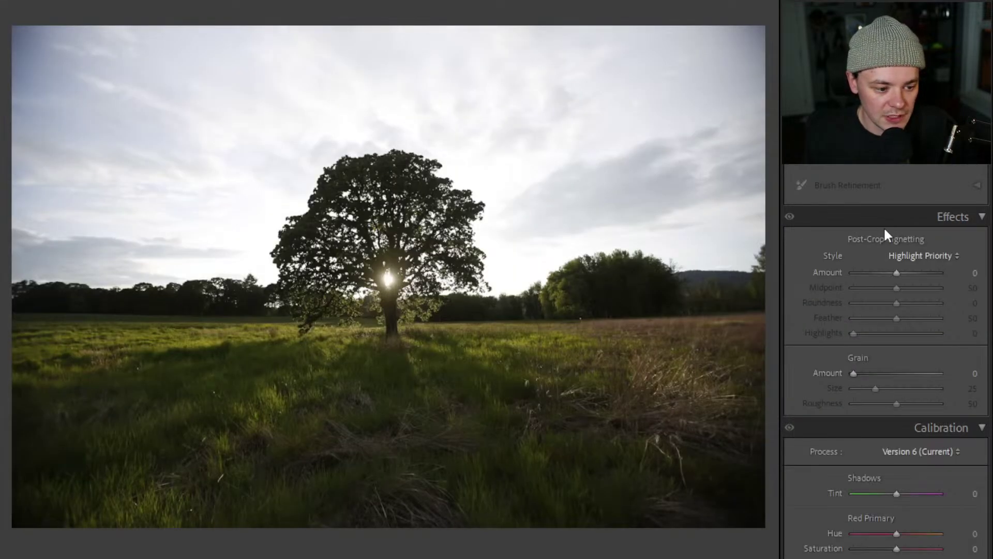
scroll(885, 248, up, 5)
scroll(890, 279, up, 10)
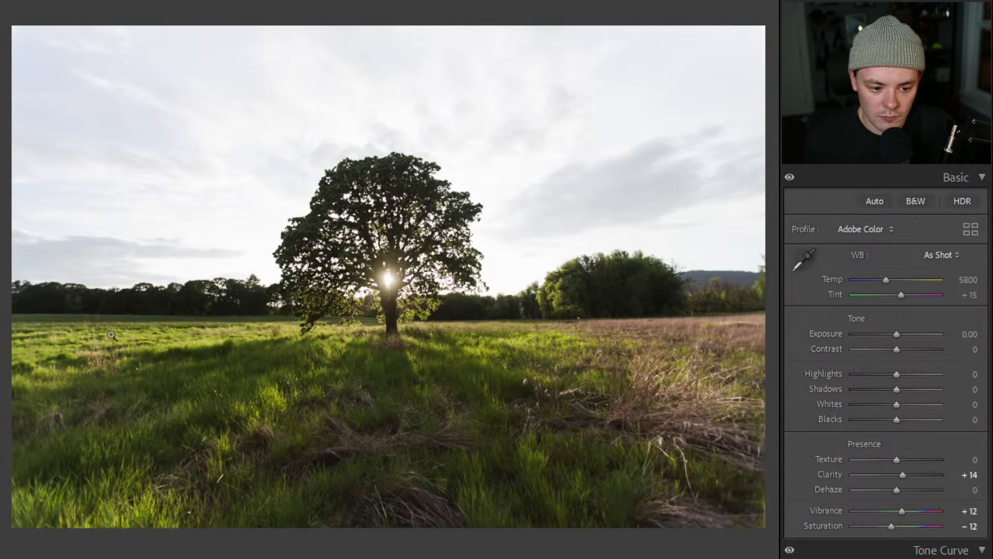
Turn on chromatic aberration removal in the lens corrections of the tree photo and return to the basic adjustments
scroll(914, 349, down, 15)
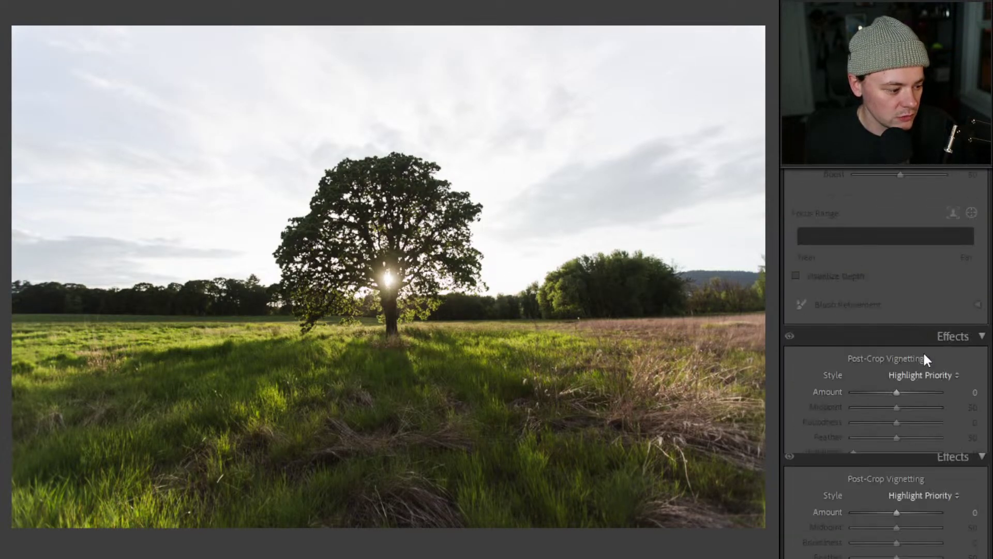
scroll(841, 309, up, 3)
scroll(859, 264, up, 8)
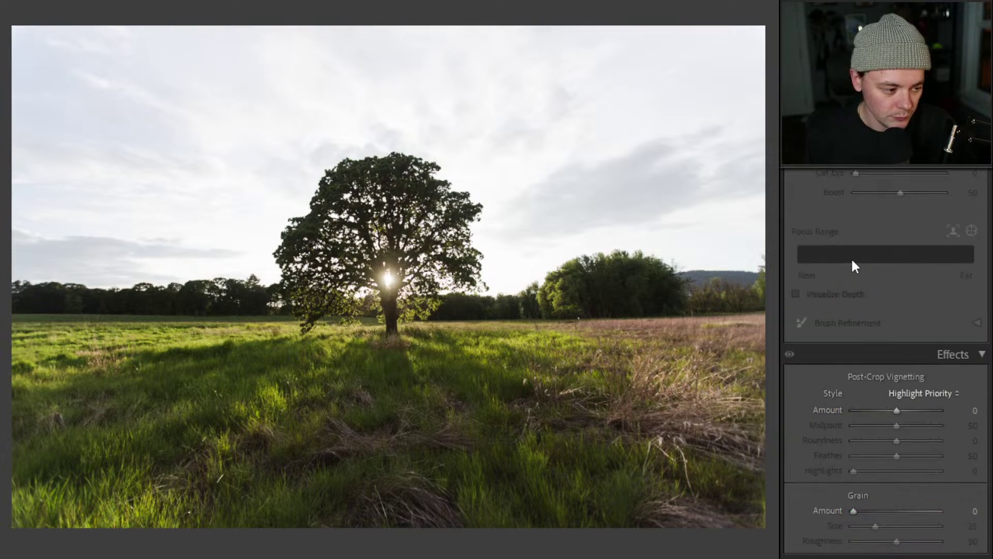
scroll(841, 249, up, 8)
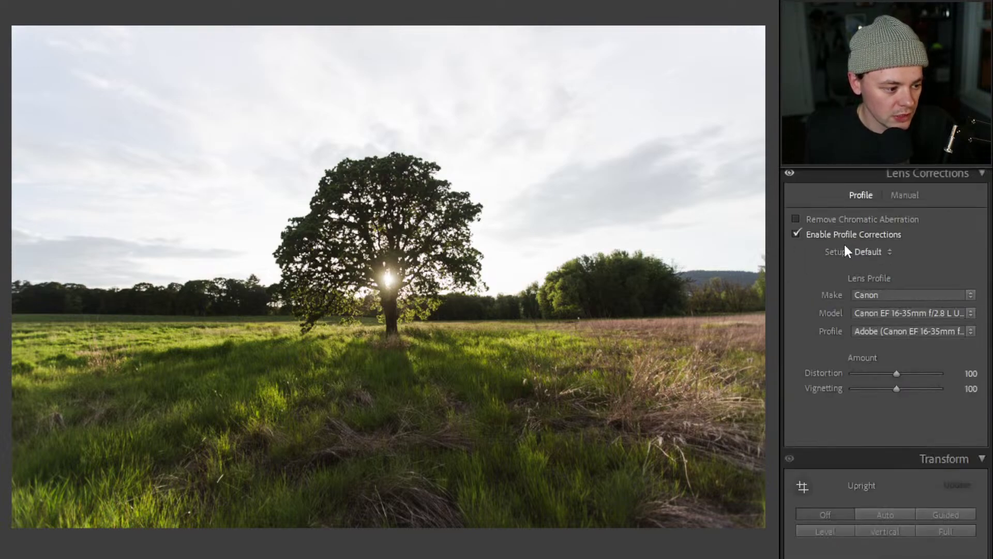
click(842, 224)
scroll(827, 305, up, 6)
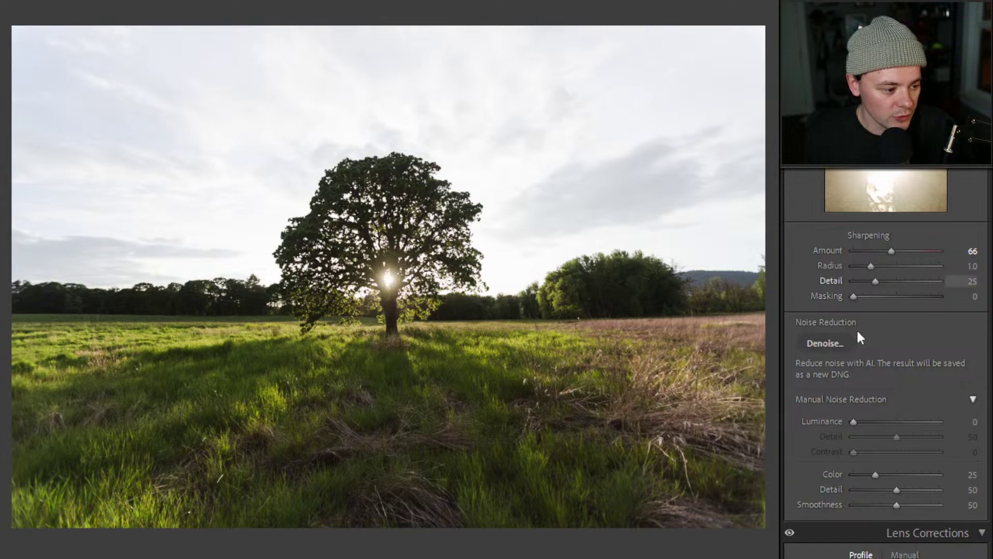
scroll(869, 277, up, 5)
scroll(882, 293, up, 15)
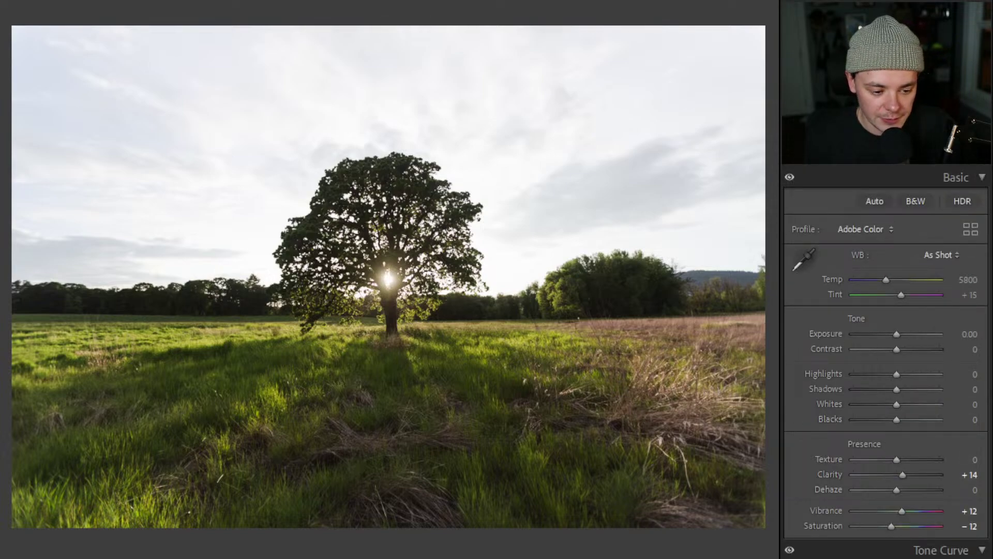
Straighten the photo to an angle of 1.43 and recrop it, shifting the tree slightly left and trimming a thin strip of sky
key(r)
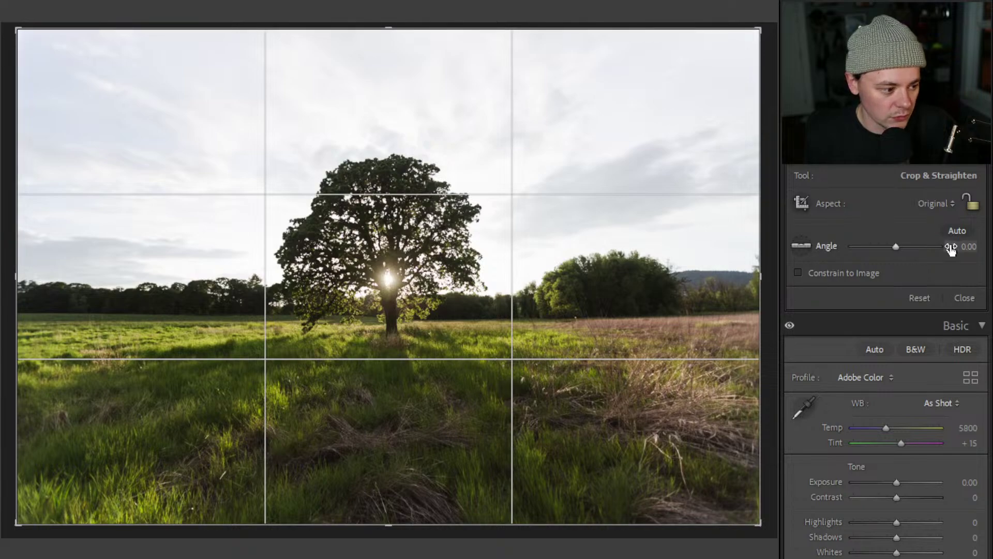
drag(963, 252, 977, 252)
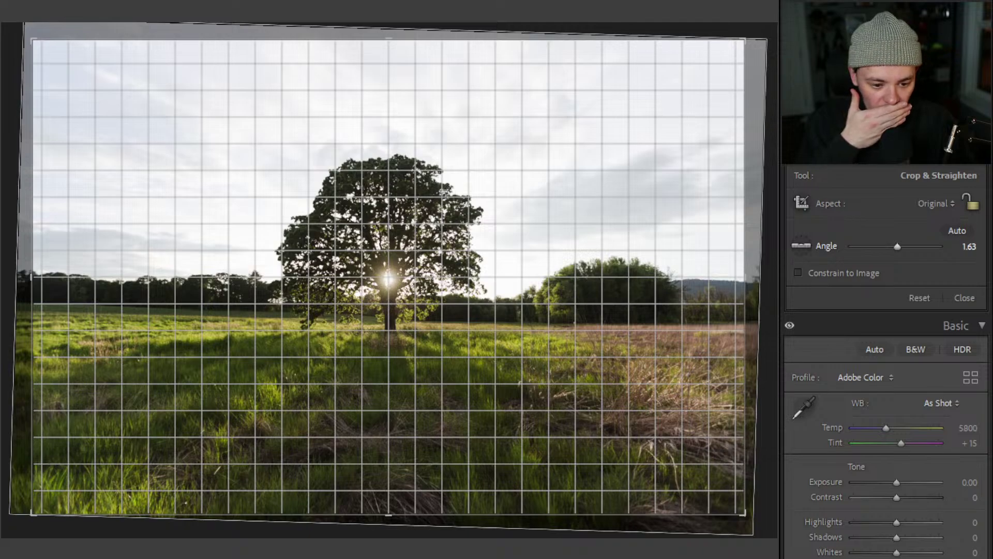
drag(971, 252, 965, 251)
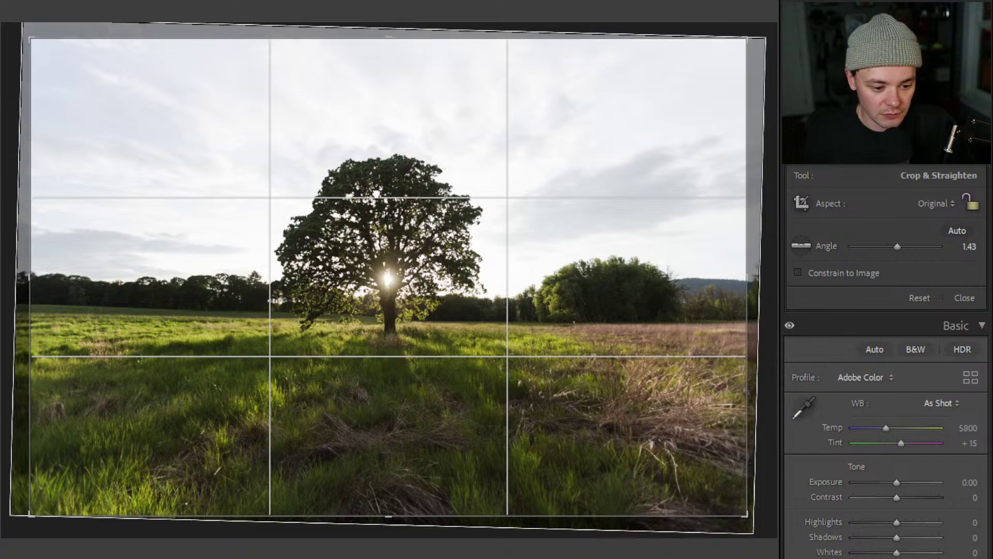
drag(362, 242, 364, 141)
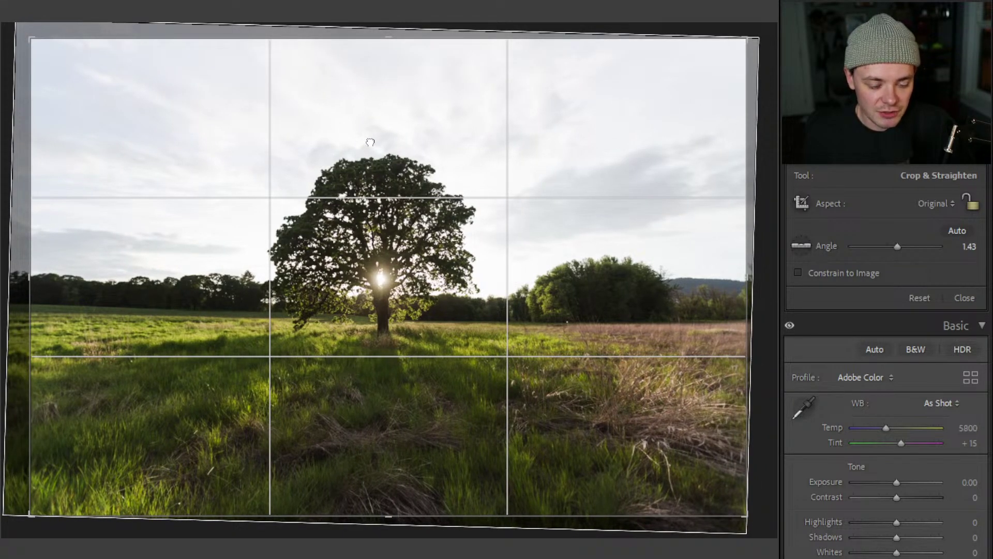
drag(370, 142, 368, 149)
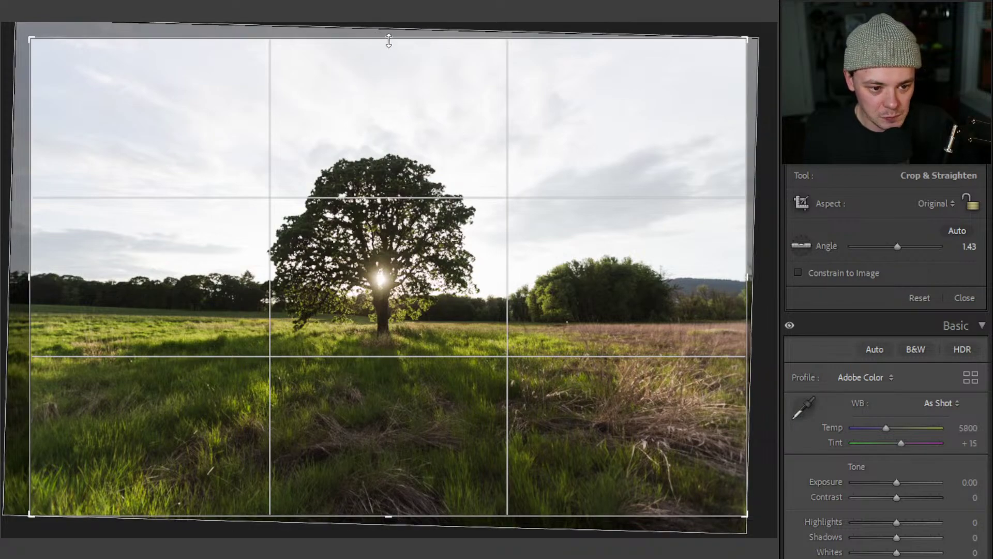
mouse_move(388, 40)
mouse_down()
mouse_move(388, 61)
mouse_move(386, 50)
mouse_up()
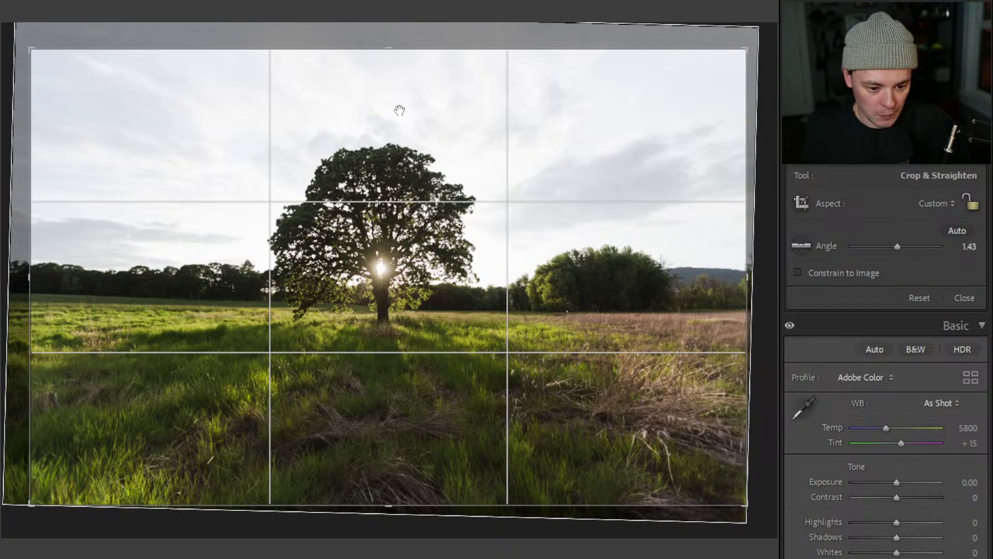
key(Return)
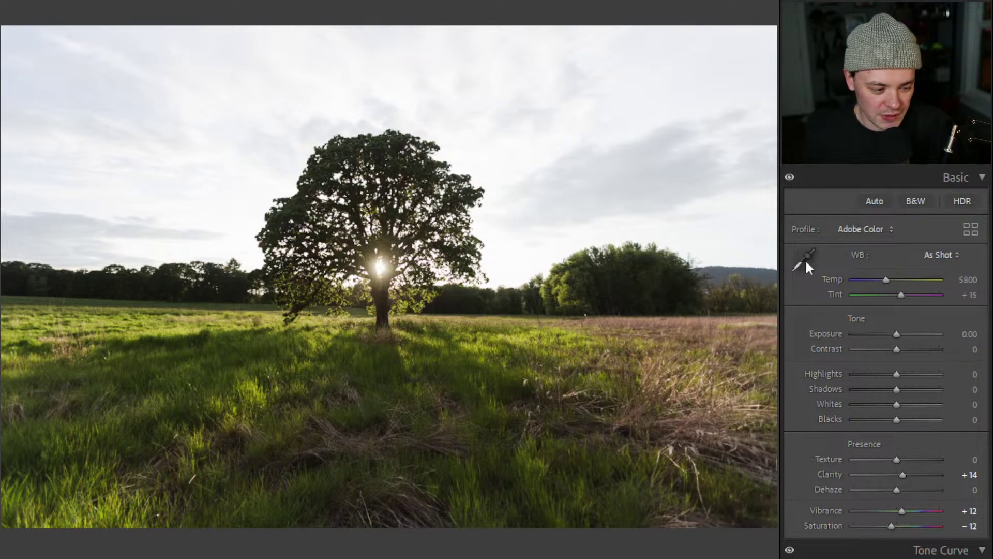
Warm the white balance Temp to 6649, set Contrast to +14 and pull Highlights down to −56
mouse_move(886, 280)
mouse_down()
mouse_move(876, 279)
mouse_move(905, 282)
mouse_move(895, 284)
mouse_up()
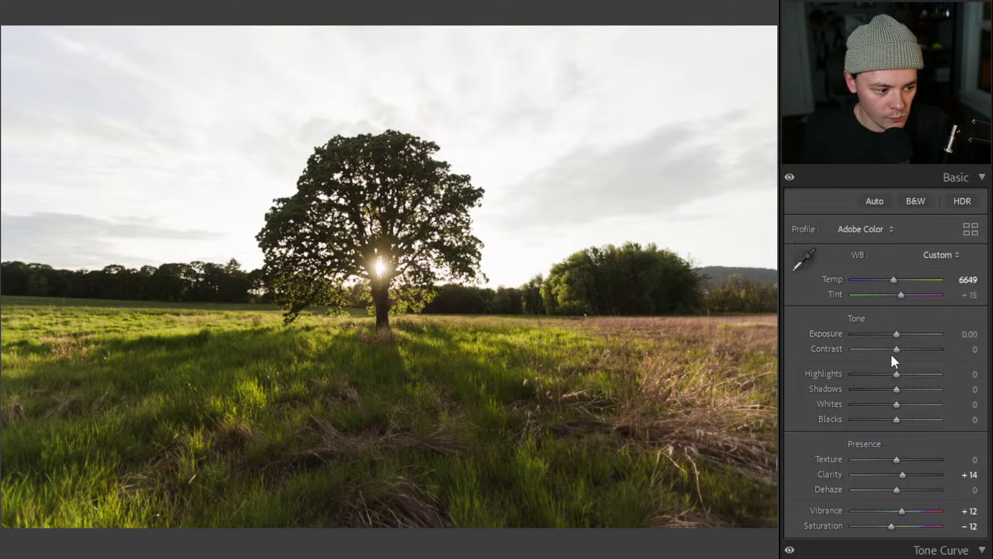
drag(895, 349, 935, 380)
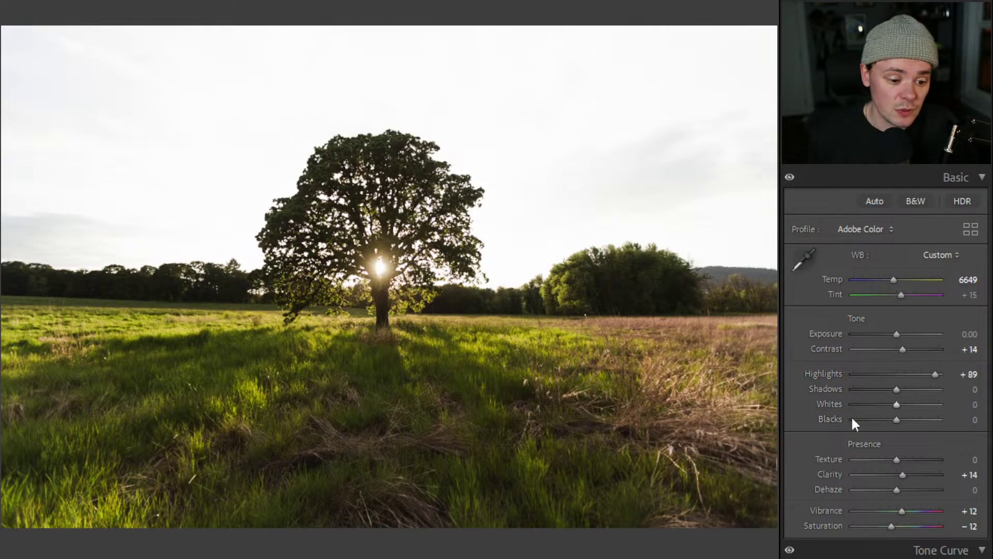
drag(934, 377, 878, 423)
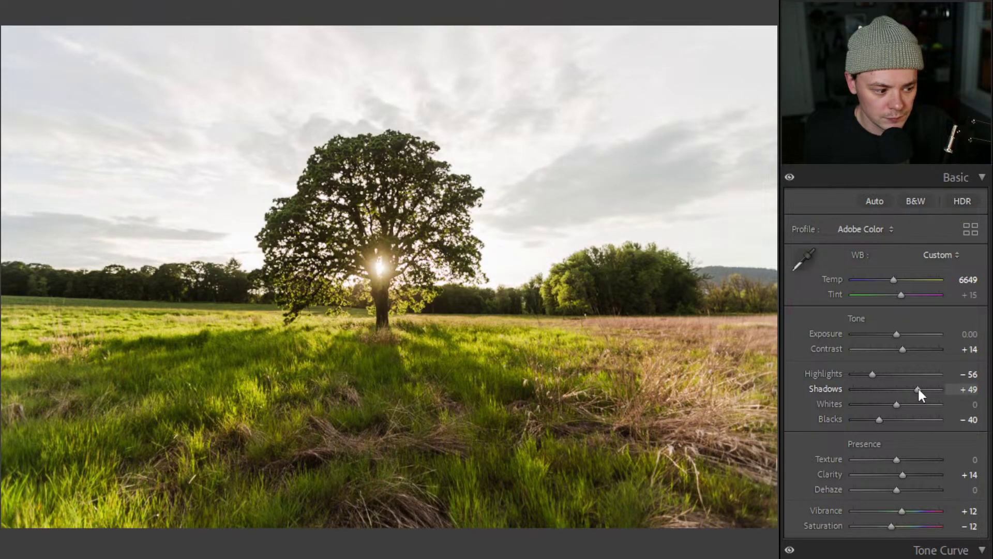
Set Shadows to +42, Whites to +54 and Blacks to −23, and add Dehaze of +18
drag(917, 389, 918, 418)
drag(889, 385, 907, 406)
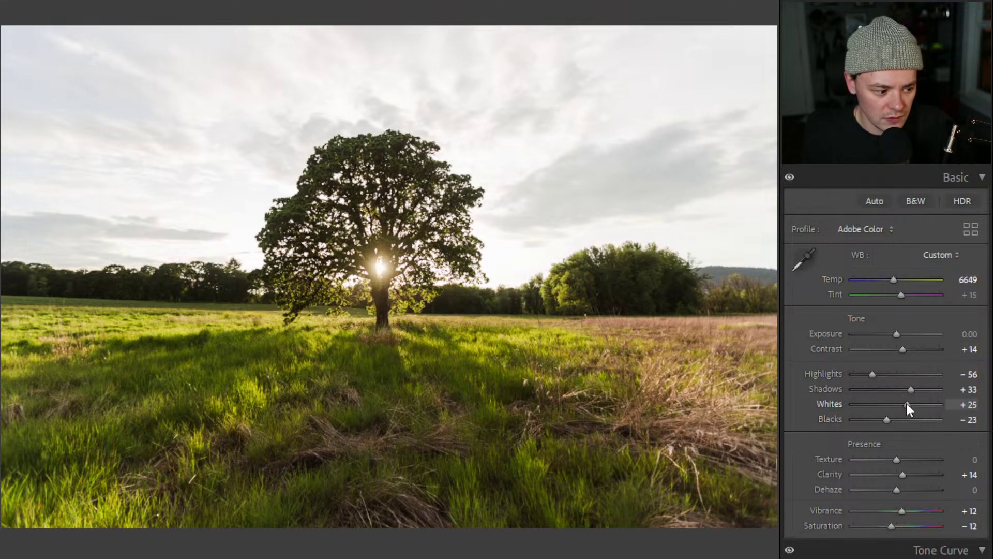
drag(906, 402, 920, 402)
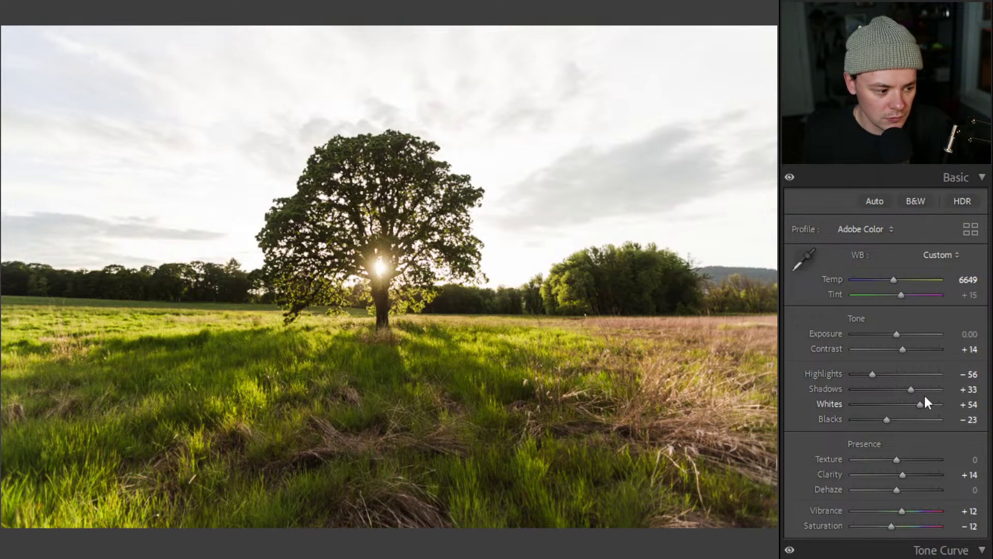
drag(911, 389, 915, 395)
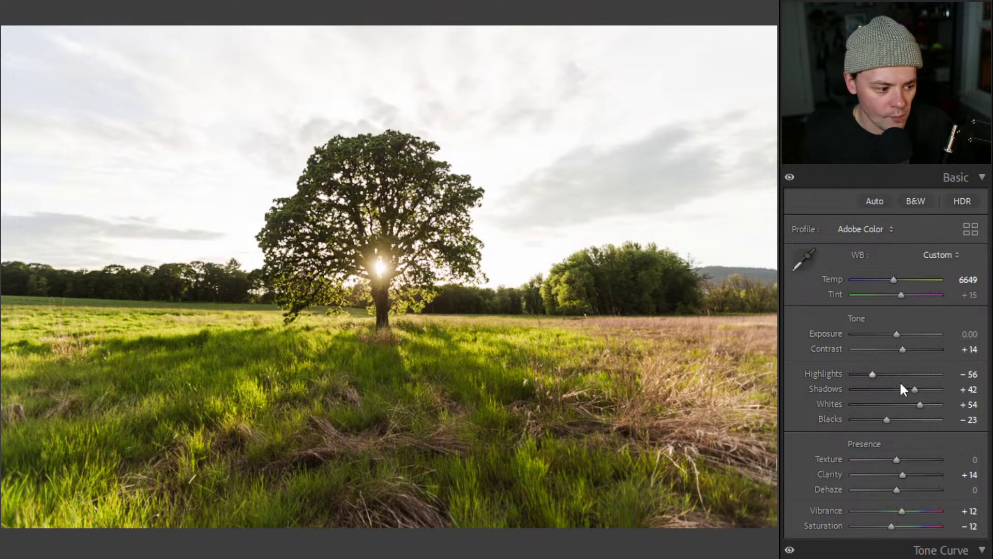
drag(913, 389, 913, 389)
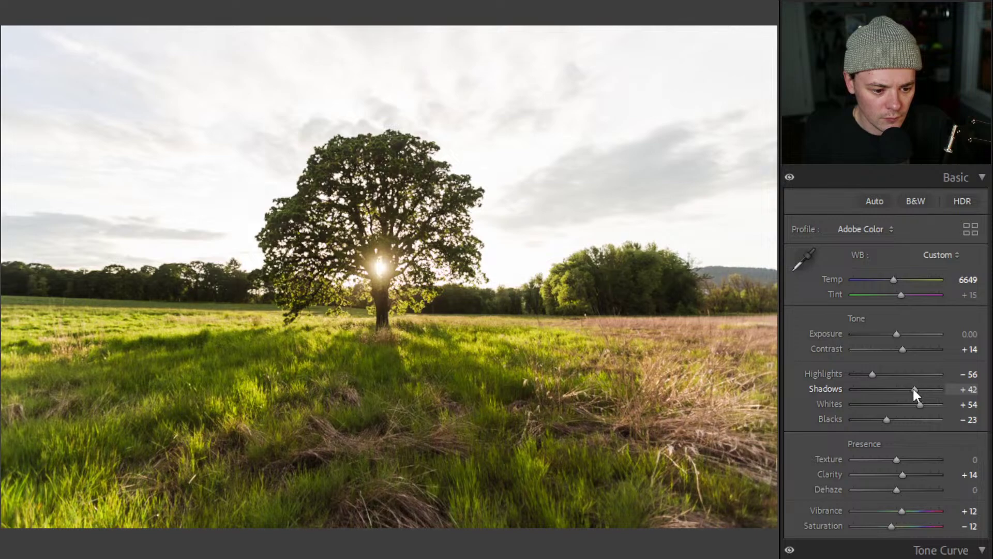
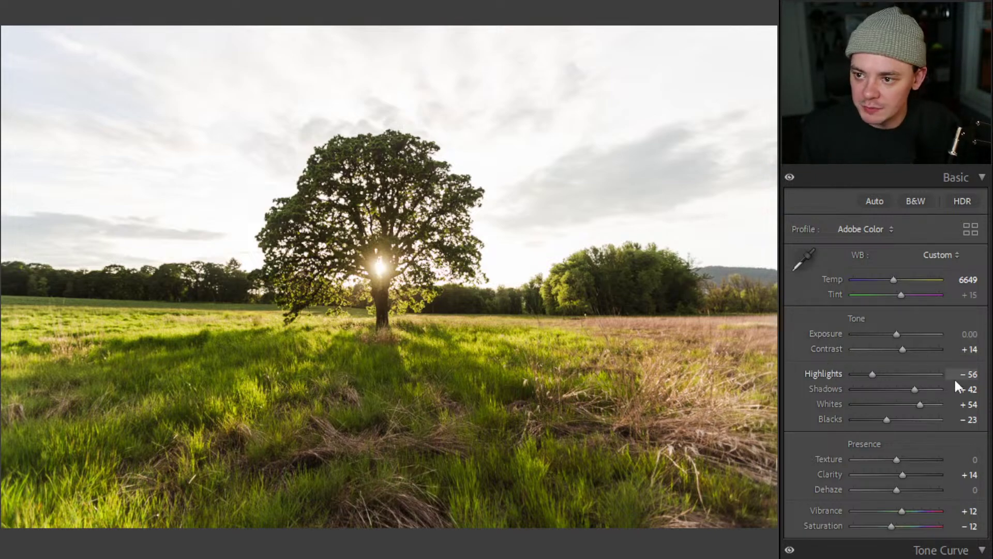
scroll(907, 274, down, 5)
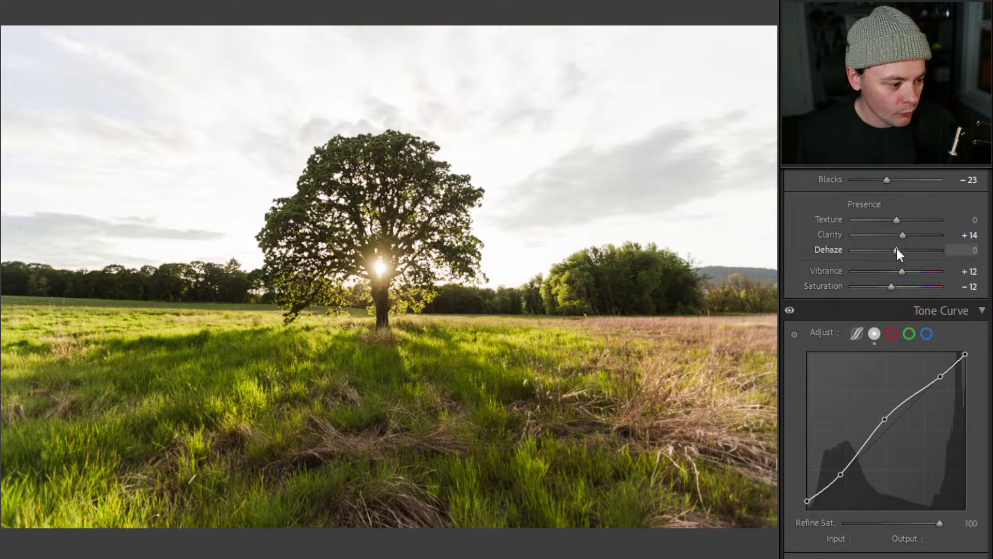
mouse_move(897, 253)
mouse_down()
mouse_move(919, 256)
mouse_move(884, 261)
mouse_move(923, 269)
mouse_move(903, 268)
mouse_up()
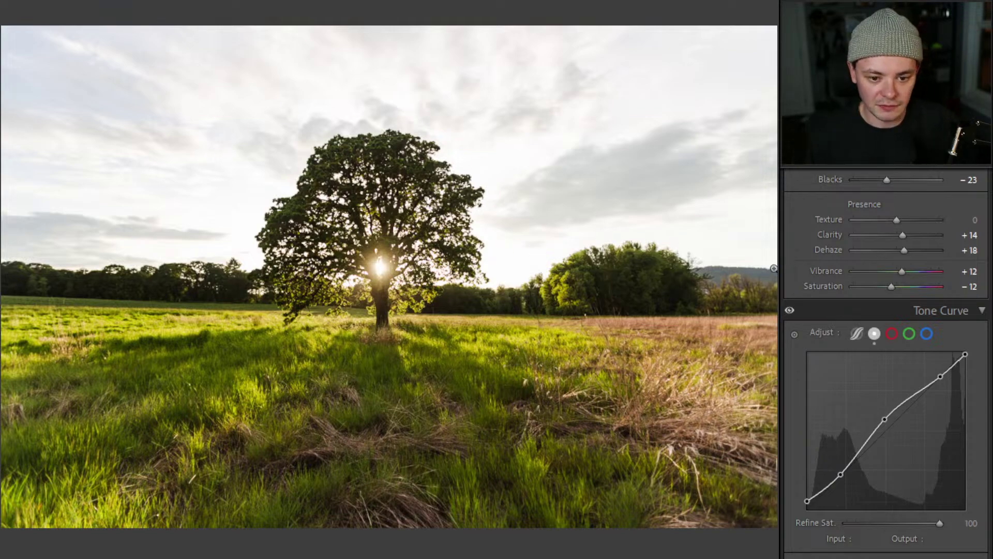
Lift the tone curve's black point to output 31, move its lower point to input 45, output 45, and raise Shadows to +47
scroll(931, 336, down, 1)
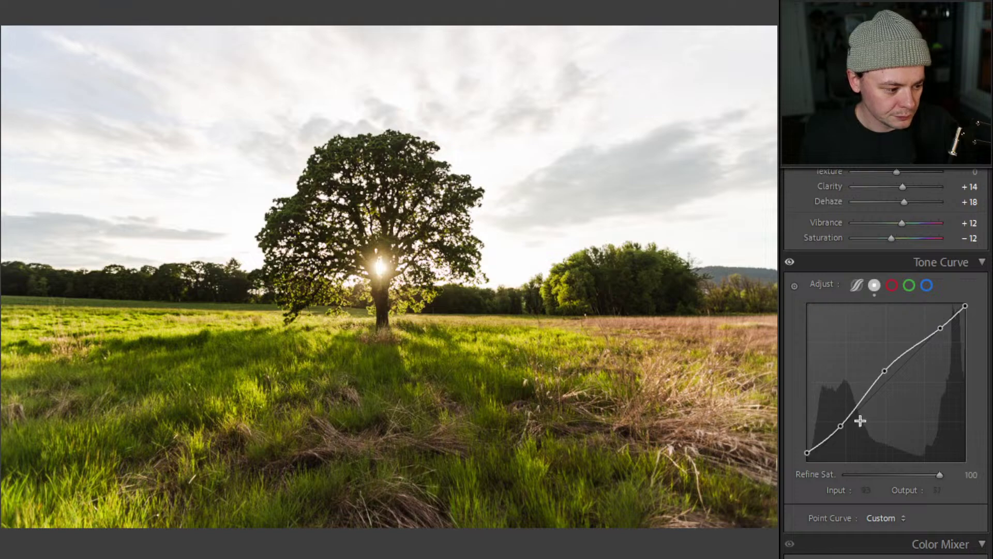
drag(809, 450, 805, 442)
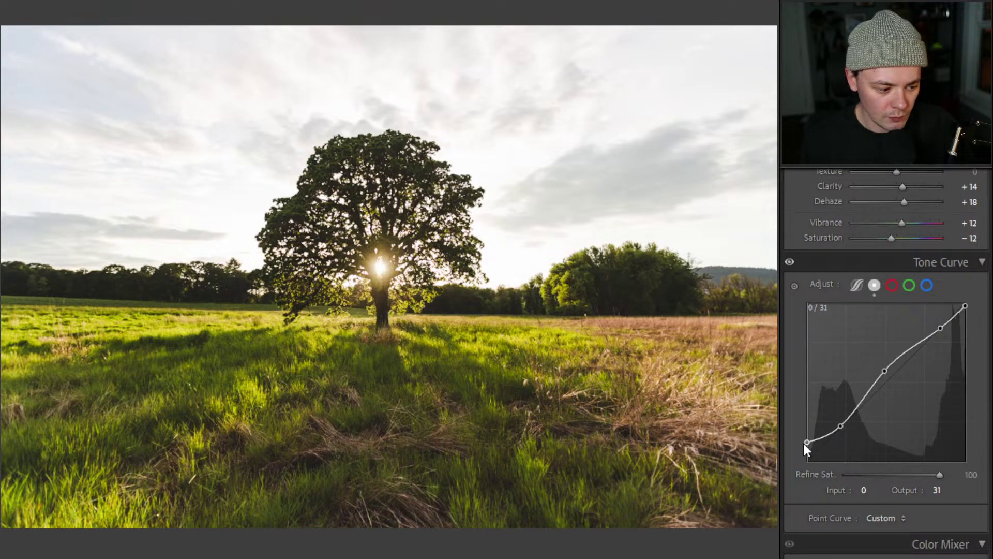
drag(841, 425, 833, 433)
click(387, 312)
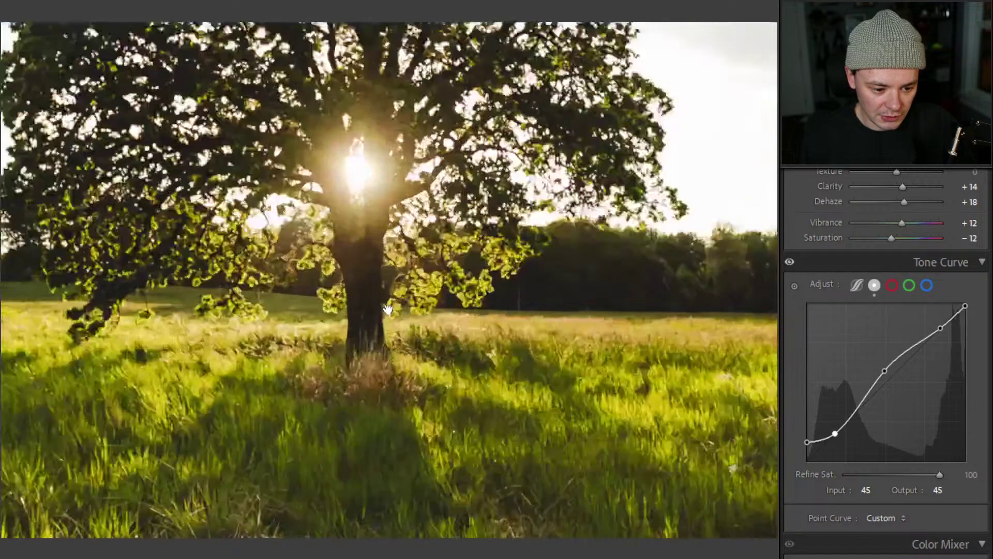
click(344, 237)
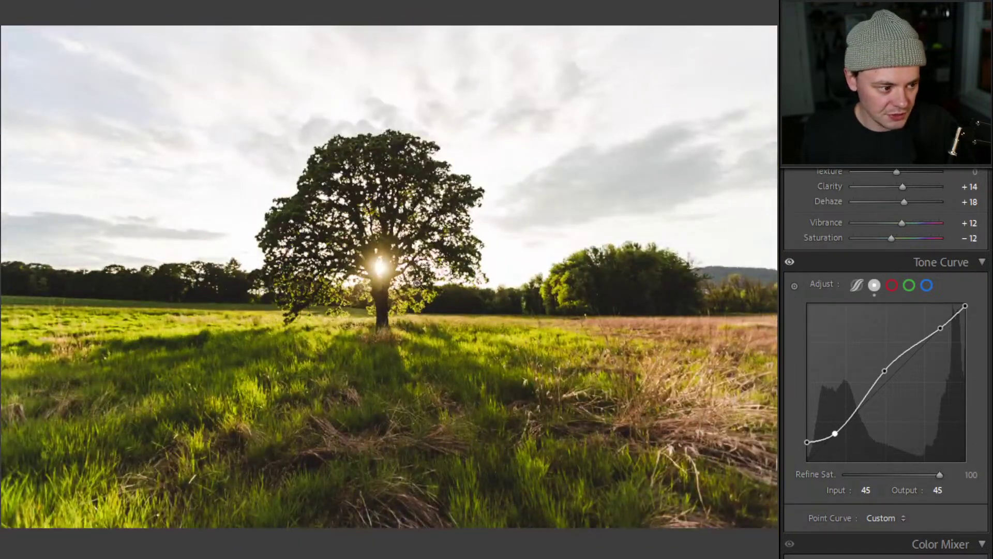
scroll(903, 349, up, 5)
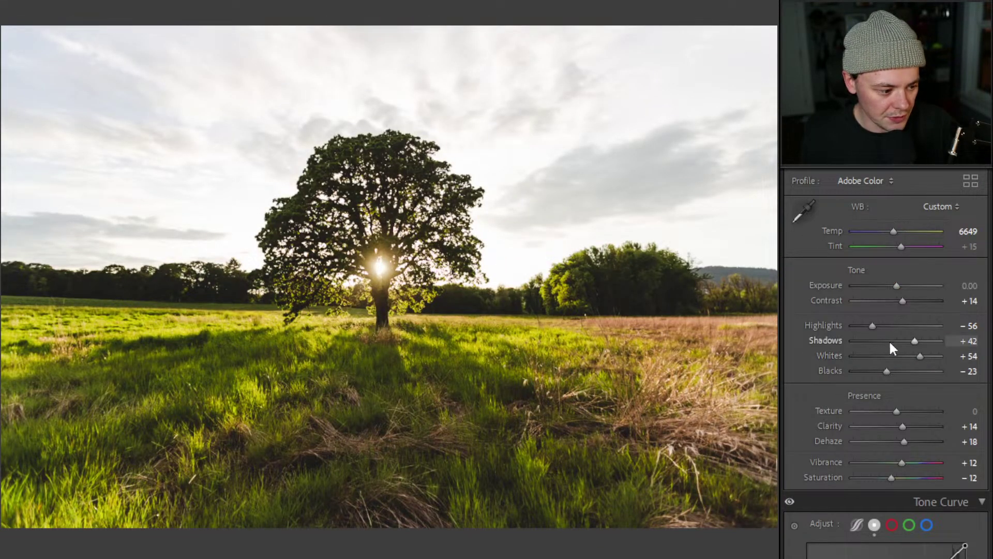
drag(912, 341, 915, 343)
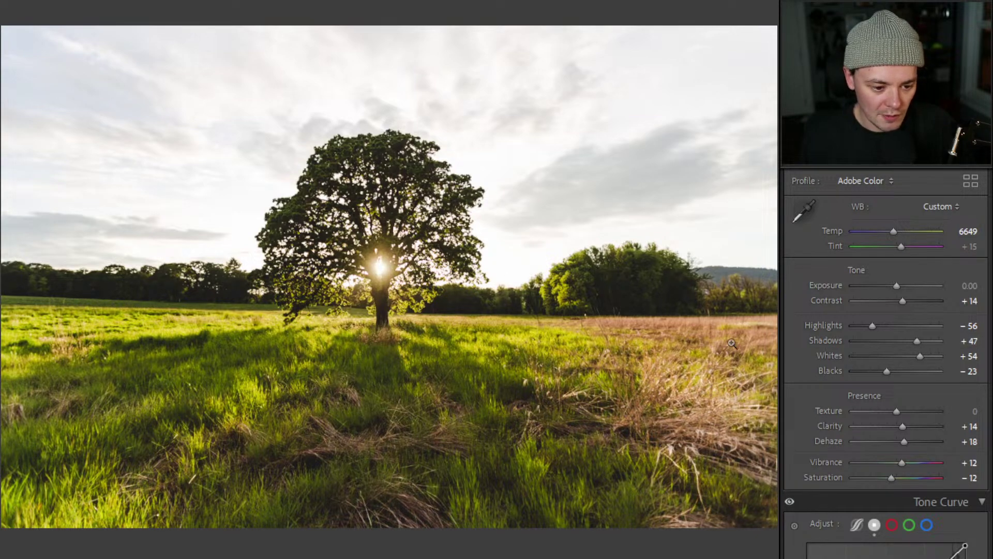
Shift the Color Mixer hues to Green −16, Yellow −8 and Orange +3
scroll(877, 322, down, 5)
scroll(877, 322, down, 3)
scroll(855, 305, down, 3)
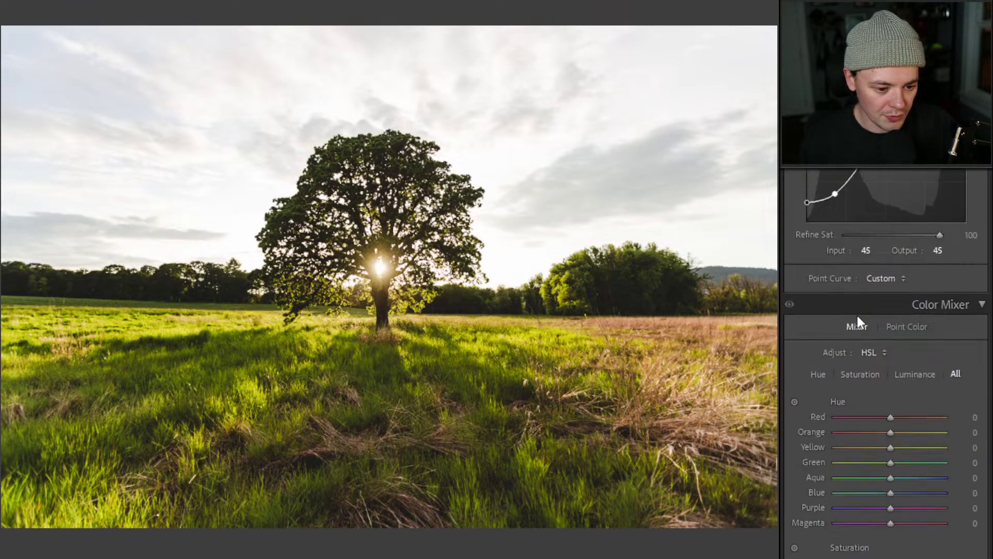
scroll(891, 322, down, 3)
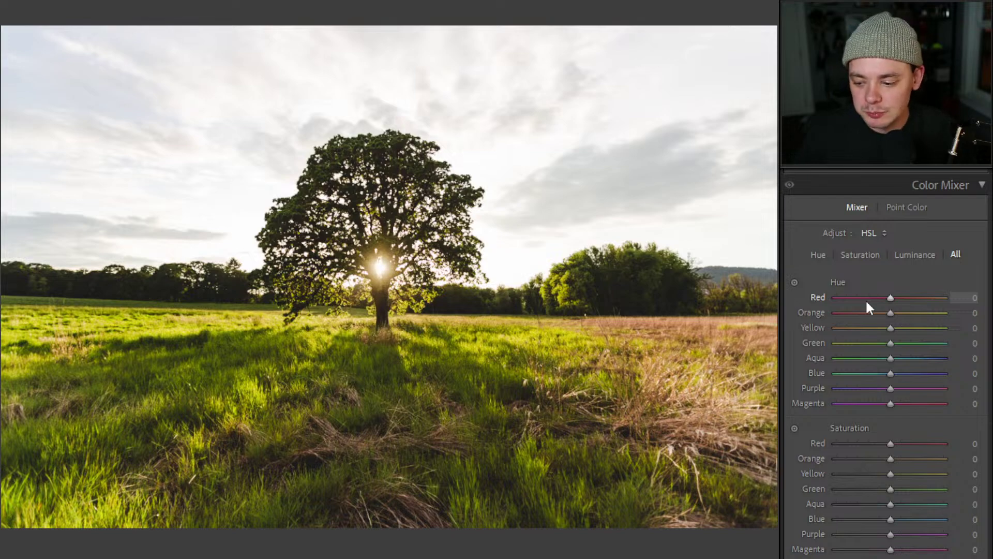
scroll(851, 290, down, 3)
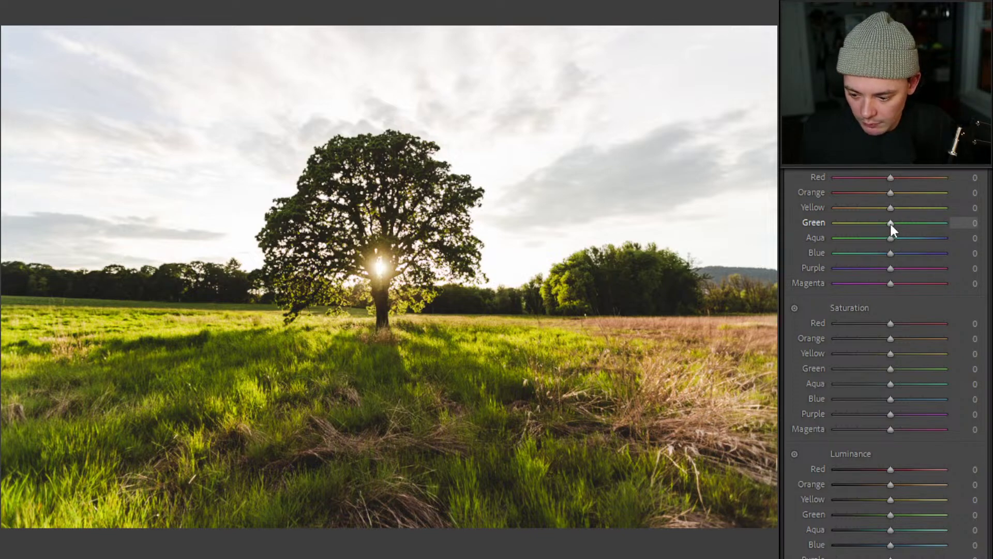
mouse_move(890, 222)
mouse_down()
mouse_move(850, 223)
mouse_move(894, 226)
mouse_move(865, 228)
mouse_move(881, 232)
mouse_up()
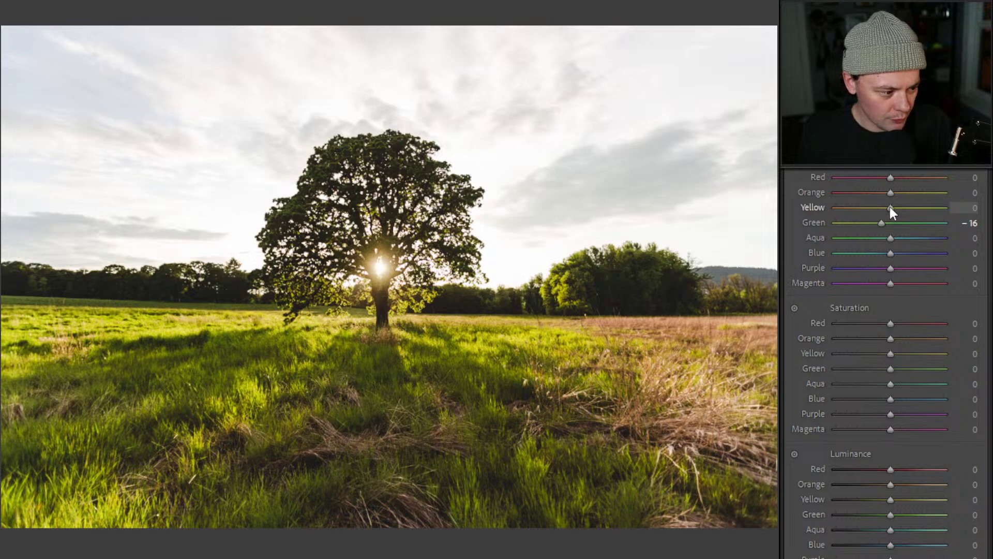
drag(889, 207, 884, 209)
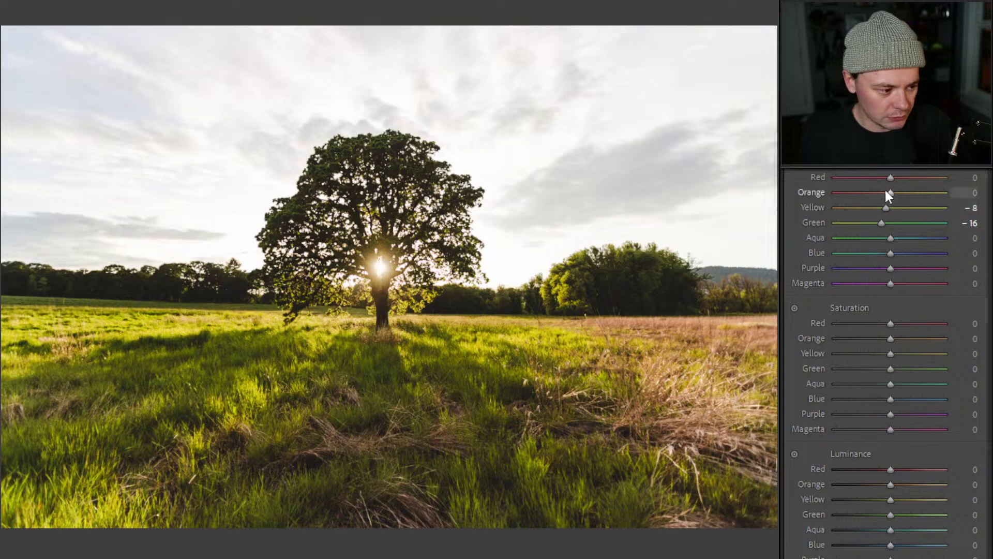
mouse_move(889, 193)
mouse_down()
mouse_move(910, 191)
mouse_move(880, 194)
mouse_move(892, 192)
mouse_up()
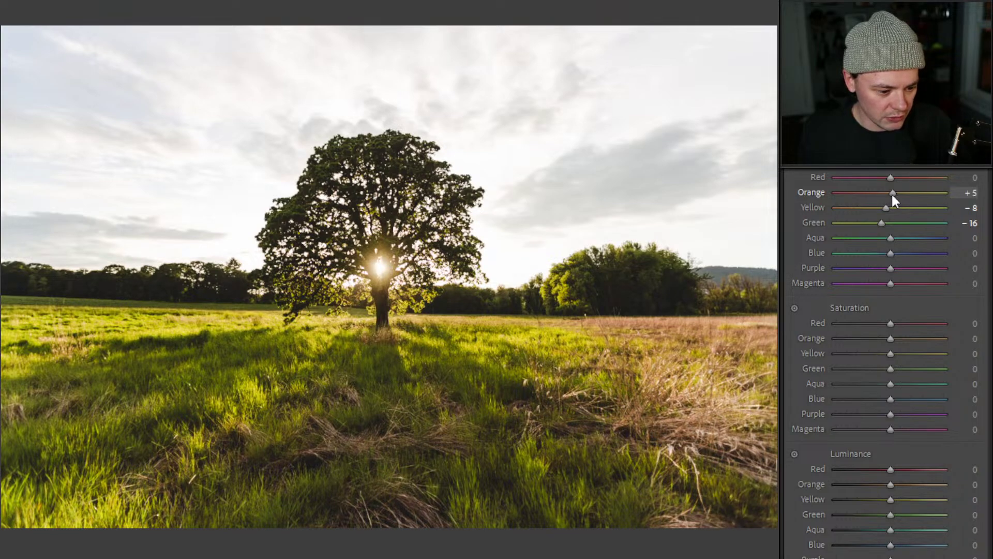
drag(892, 192, 889, 194)
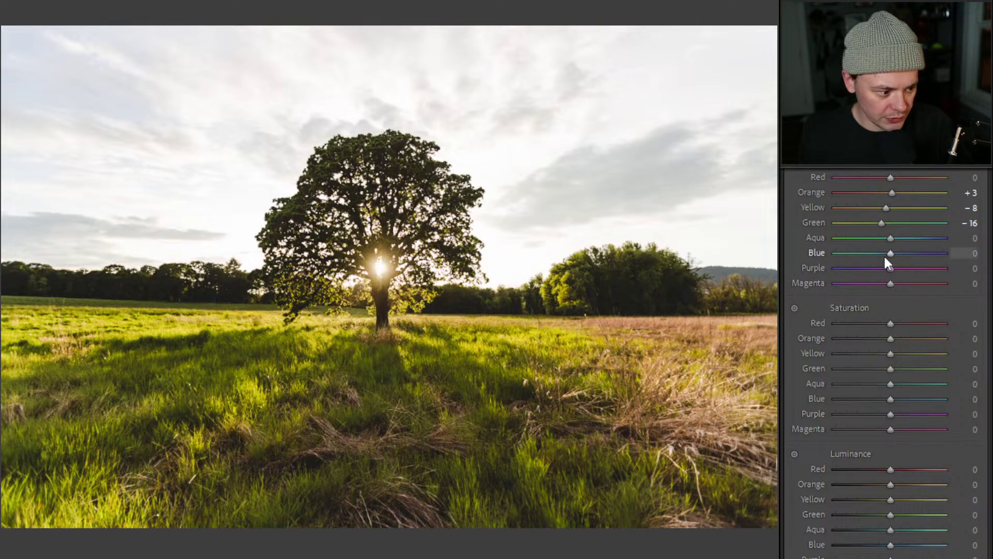
Shift the Color Mixer's Blue hue to −10 and set saturation to Orange +10, Yellow −16 and Green −51
mouse_move(889, 253)
mouse_down()
mouse_move(860, 253)
mouse_move(912, 260)
mouse_move(882, 260)
mouse_move(890, 238)
mouse_move(873, 242)
mouse_move(908, 247)
mouse_move(858, 254)
mouse_move(890, 259)
mouse_up()
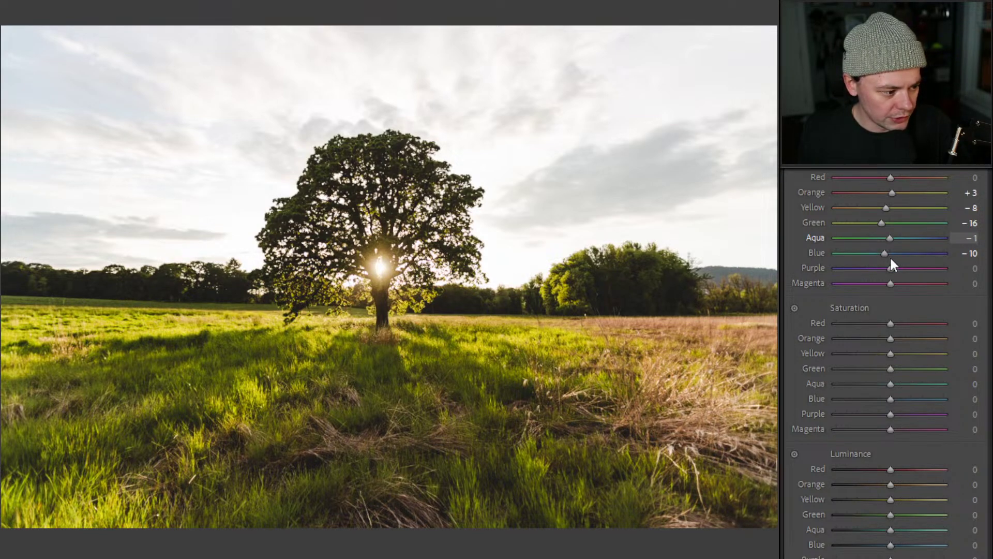
scroll(786, 342, down, 3)
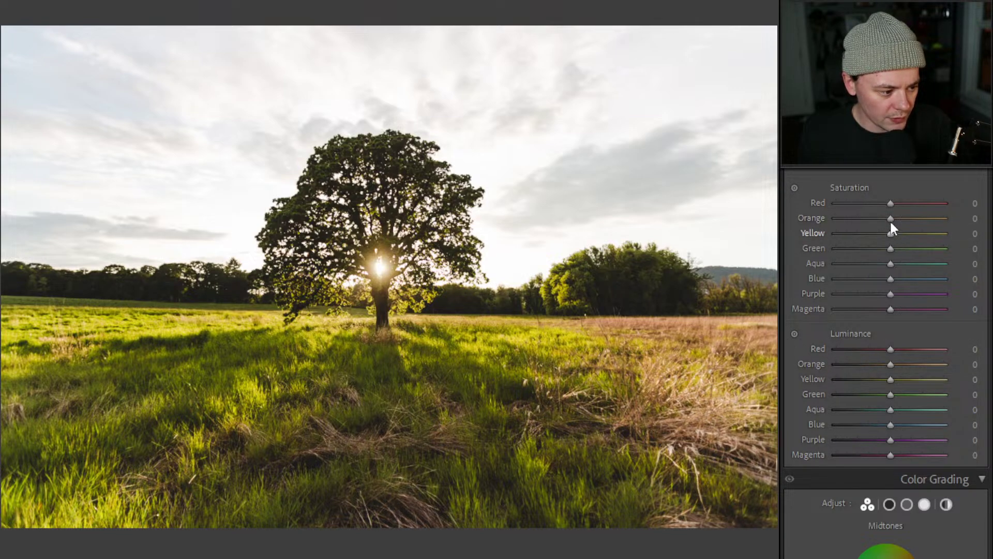
drag(889, 219, 878, 238)
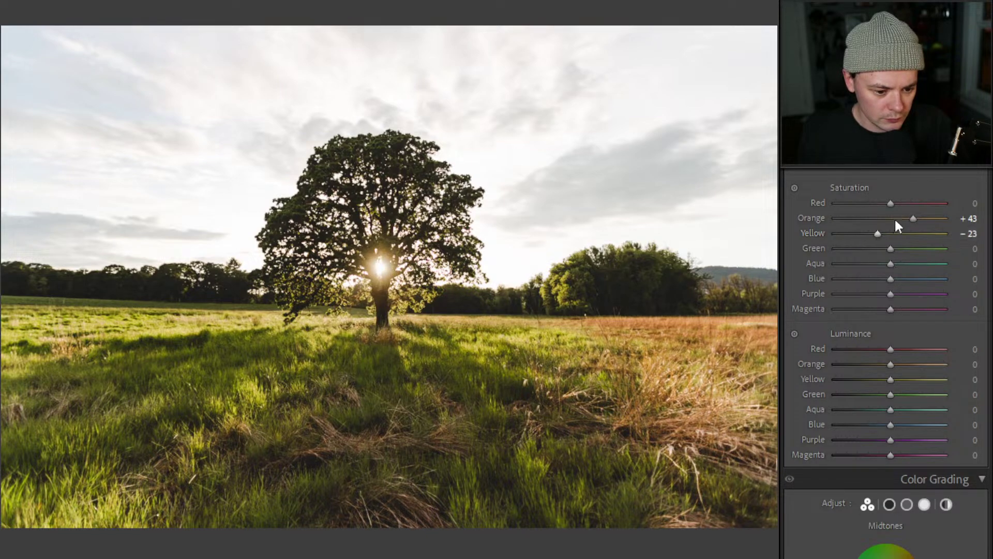
drag(914, 216, 896, 240)
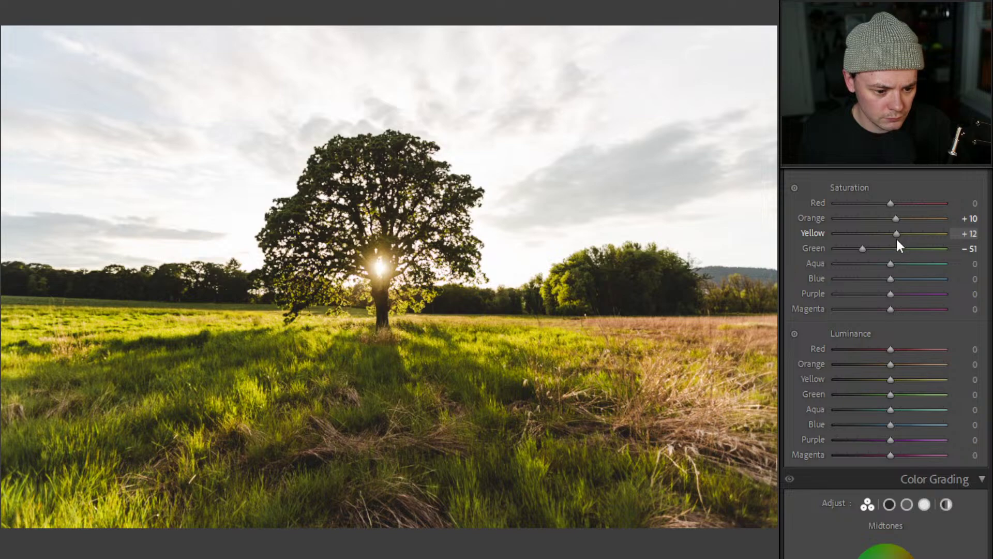
drag(897, 240, 877, 242)
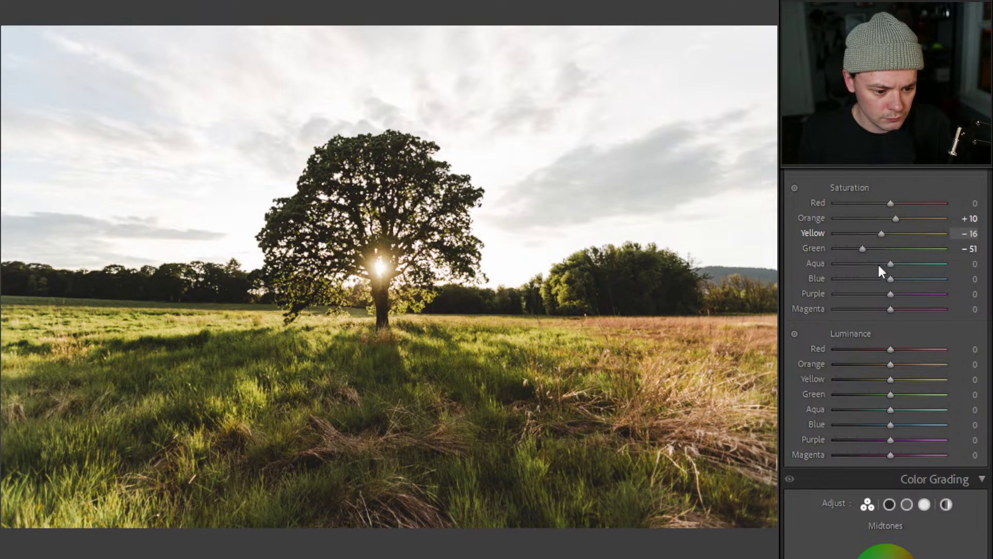
Raise Color Mixer luminance to Yellow +27 and Green +19, and set saturation to Yellow −13 and Green −43
drag(886, 375, 905, 377)
drag(877, 233, 874, 250)
drag(850, 258, 872, 268)
mouse_move(890, 395)
mouse_down()
mouse_move(908, 393)
mouse_move(861, 393)
mouse_move(901, 394)
mouse_up()
drag(869, 248, 864, 253)
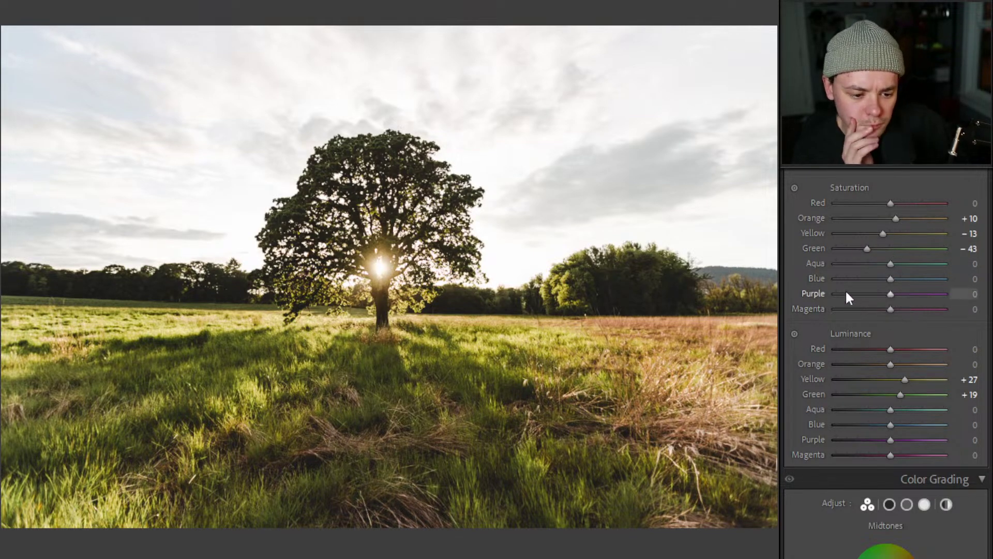
Set Color Mixer saturation to Blue +36, Purple −100, Magenta −100 and Red −20
drag(890, 279, 911, 278)
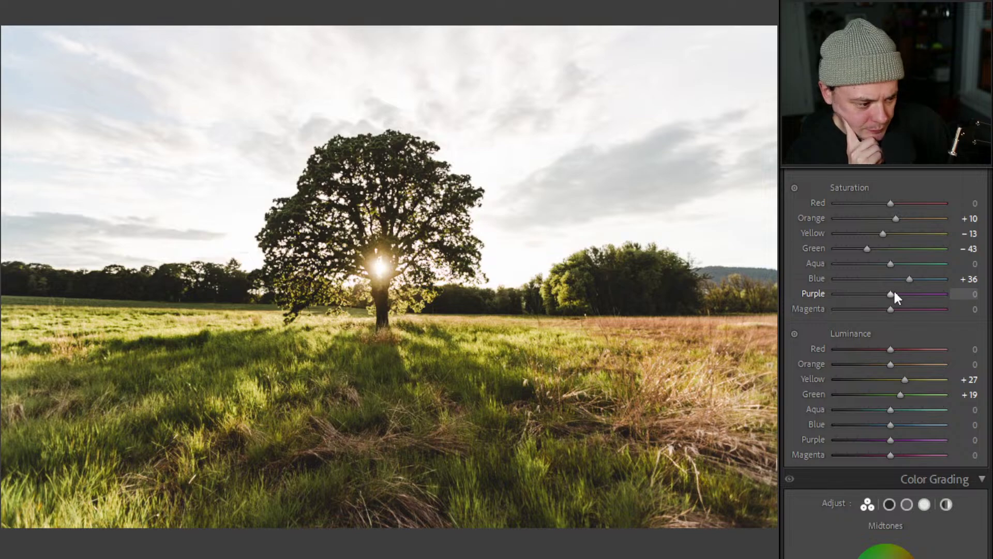
drag(887, 294, 813, 292)
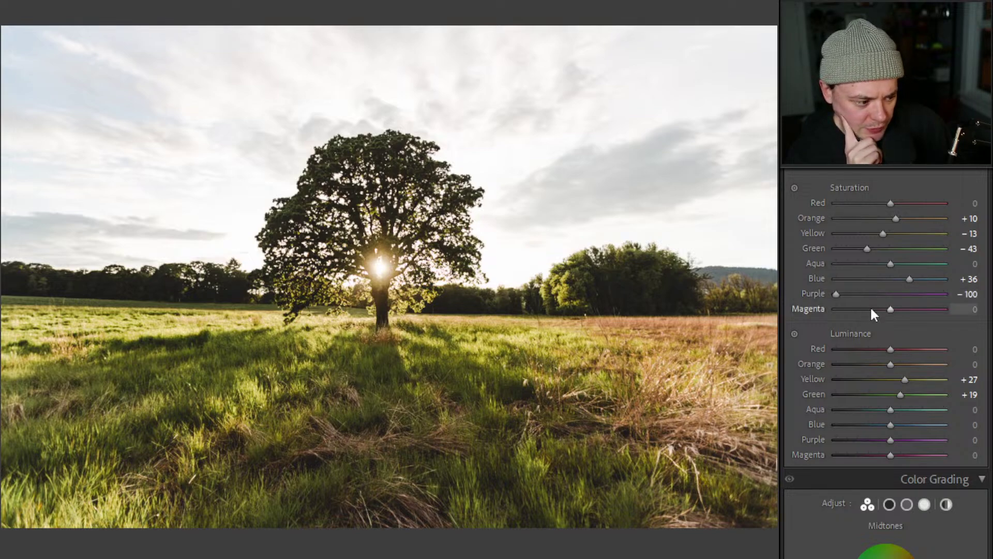
drag(891, 309, 808, 309)
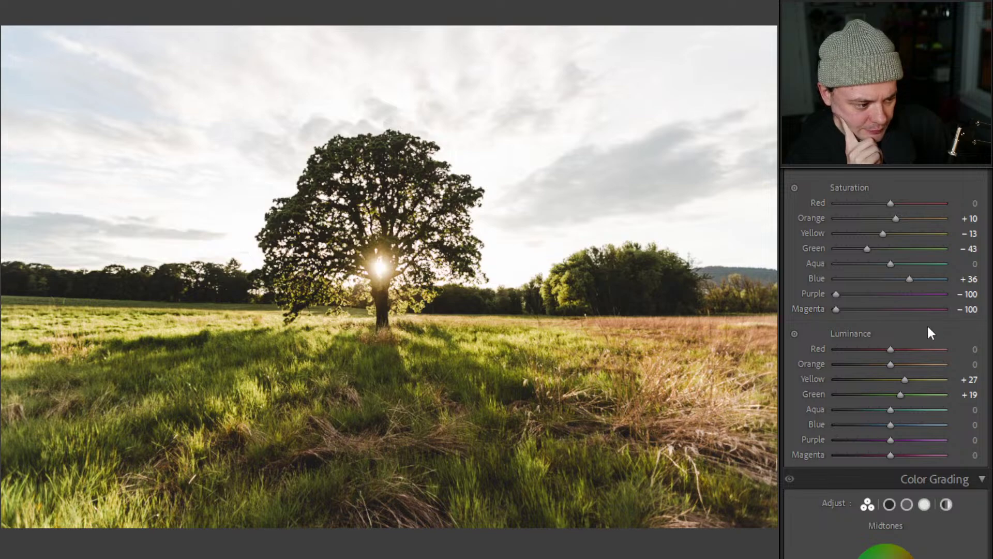
drag(890, 203, 805, 202)
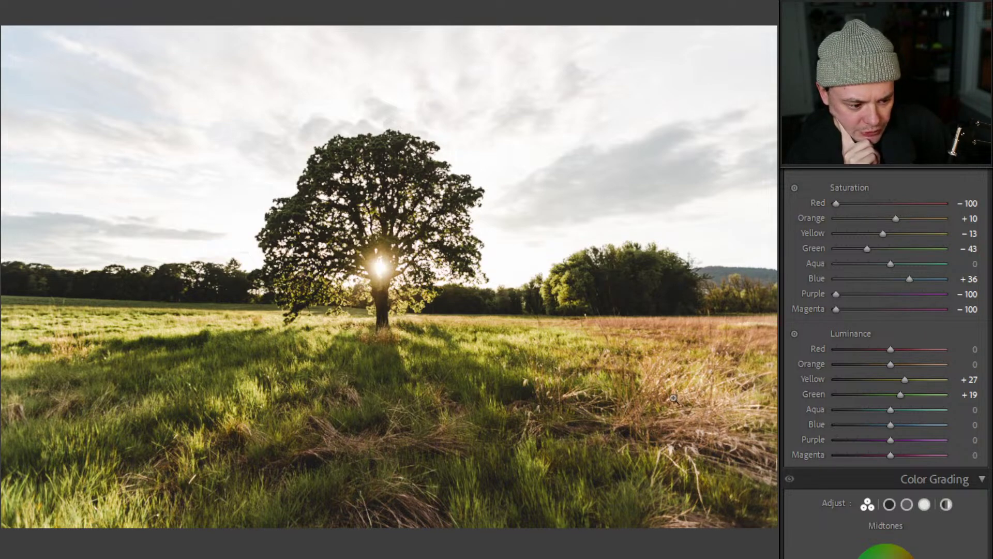
drag(835, 203, 886, 209)
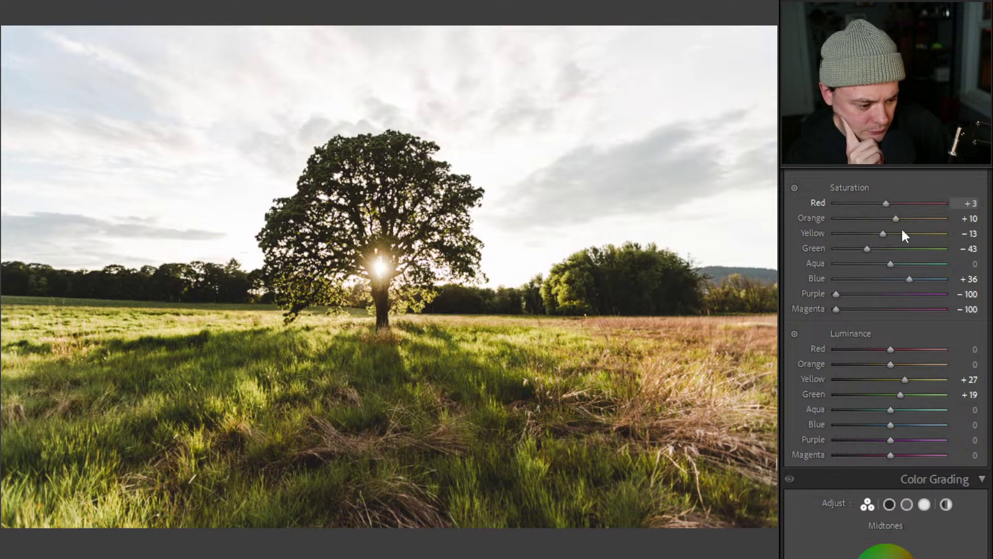
mouse_move(898, 228)
mouse_down()
mouse_move(865, 232)
mouse_move(893, 230)
mouse_move(880, 232)
mouse_up()
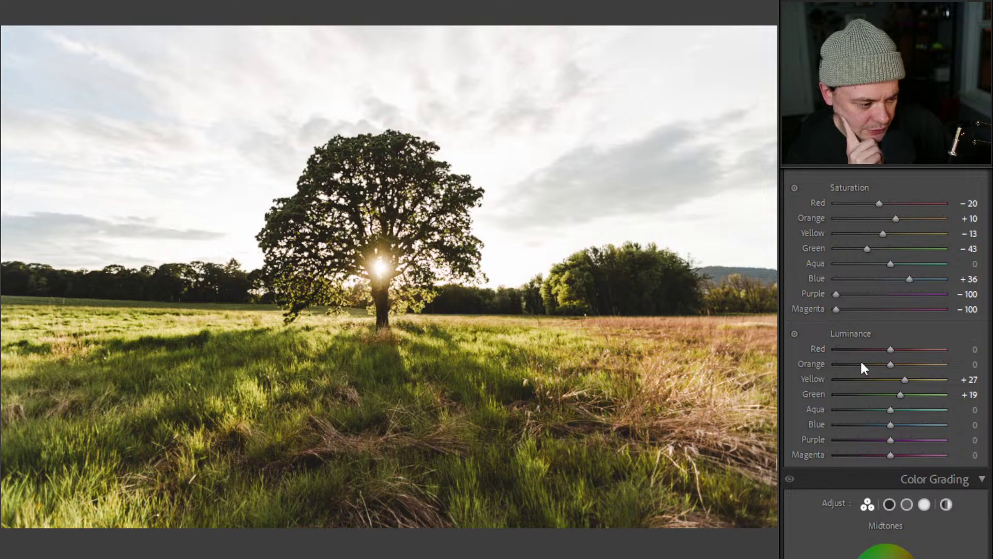
Raise Color Mixer luminance to Red +61 and Green +59, checking the grass beneath the tree up close
scroll(874, 305, up, 3)
scroll(874, 351, down, 6)
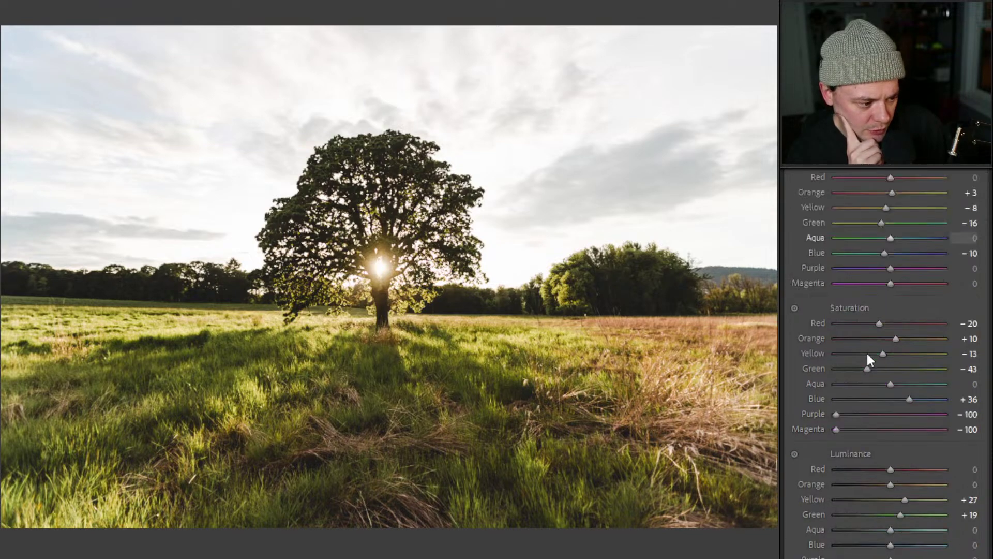
drag(890, 229, 922, 230)
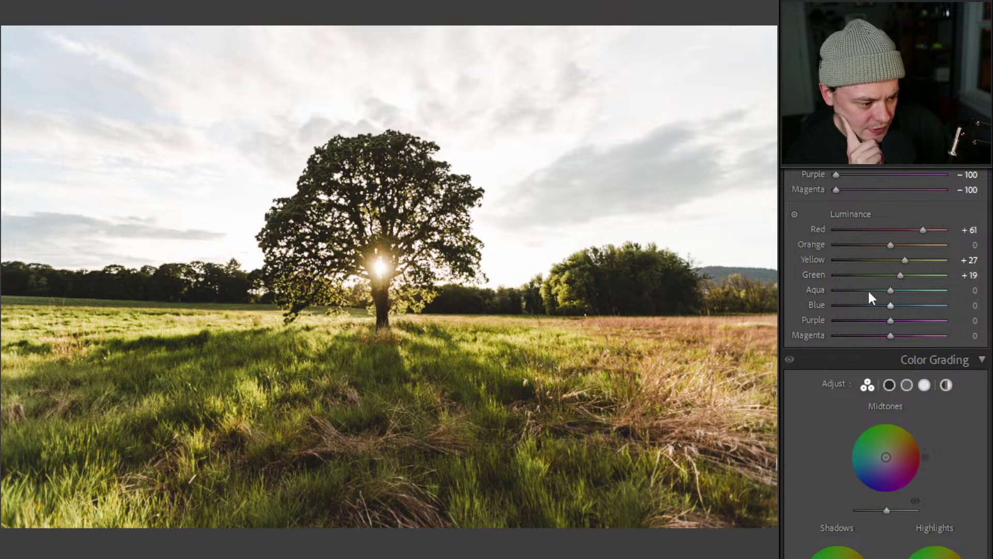
mouse_move(890, 305)
mouse_down()
mouse_move(919, 305)
mouse_move(842, 305)
mouse_move(889, 305)
mouse_up()
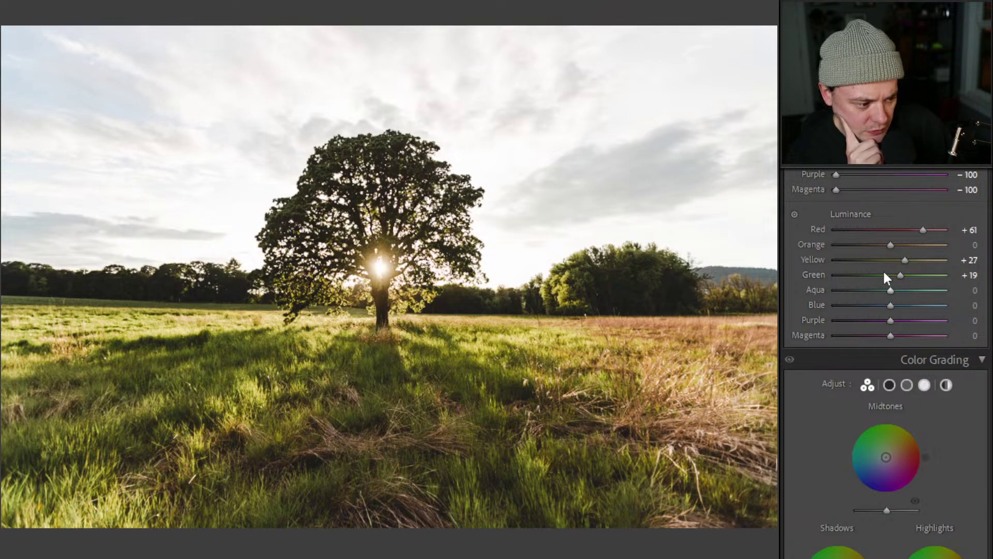
click(379, 387)
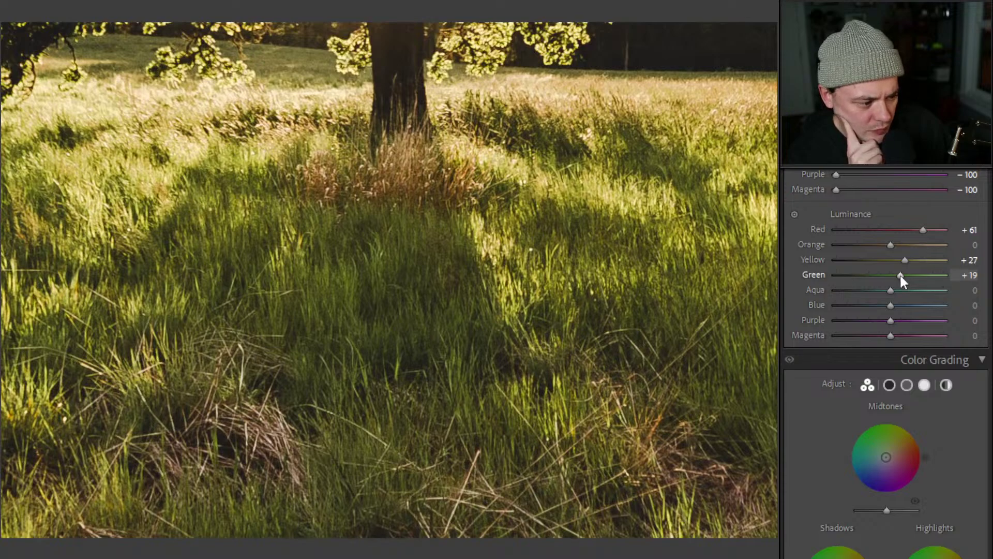
drag(899, 276, 922, 276)
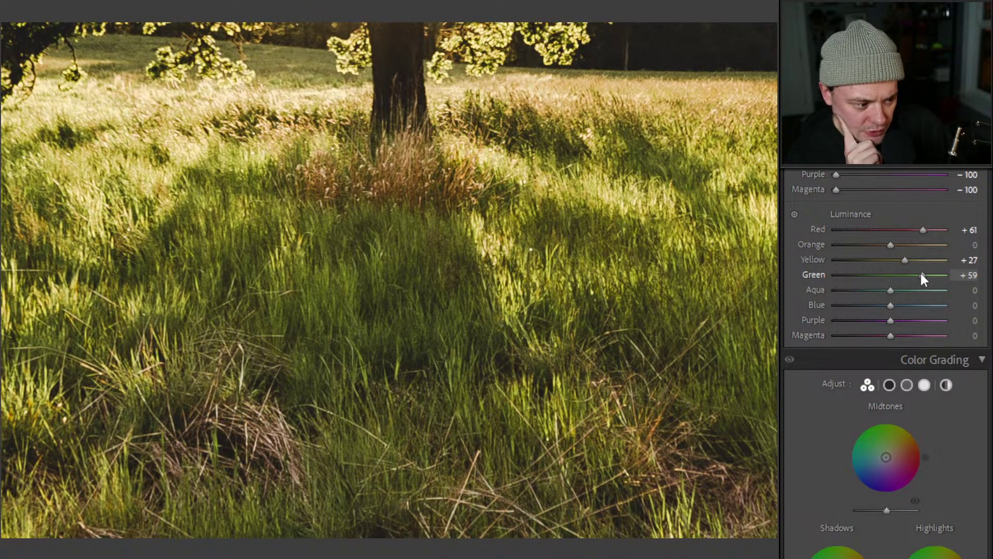
click(550, 279)
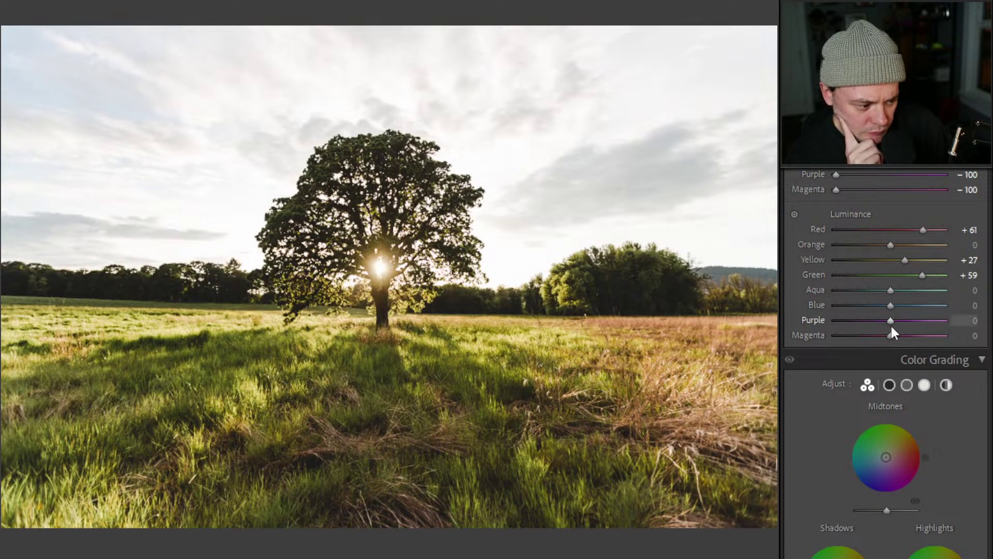
mouse_move(891, 320)
mouse_down()
mouse_move(944, 320)
mouse_move(883, 327)
mouse_move(938, 335)
mouse_move(890, 335)
mouse_up()
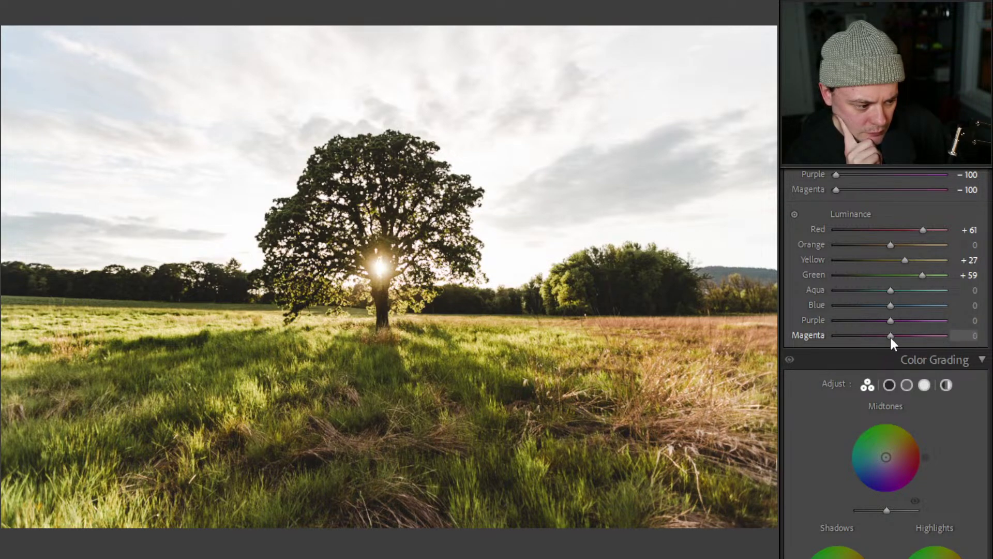
Color grade the shadows orange with hue 36 and saturation 8, the midtones faintly yellow-green and the highlights faintly golden yellow
scroll(902, 249, down, 5)
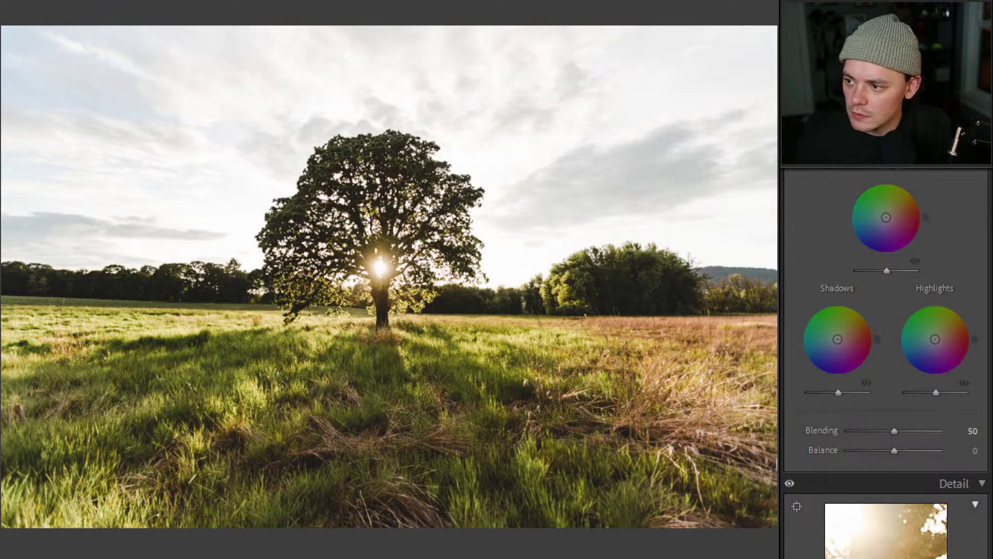
scroll(858, 234, up, 2)
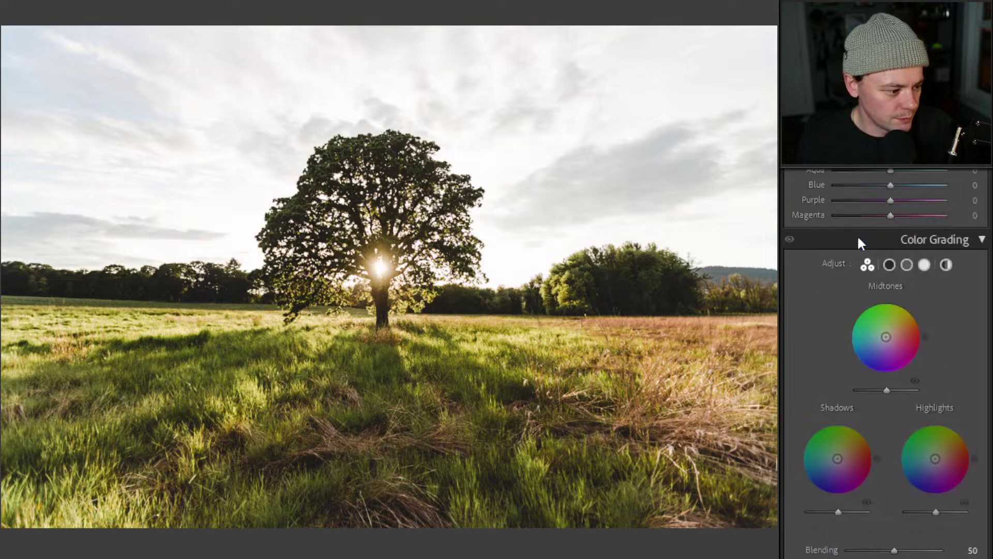
scroll(800, 345, down, 2)
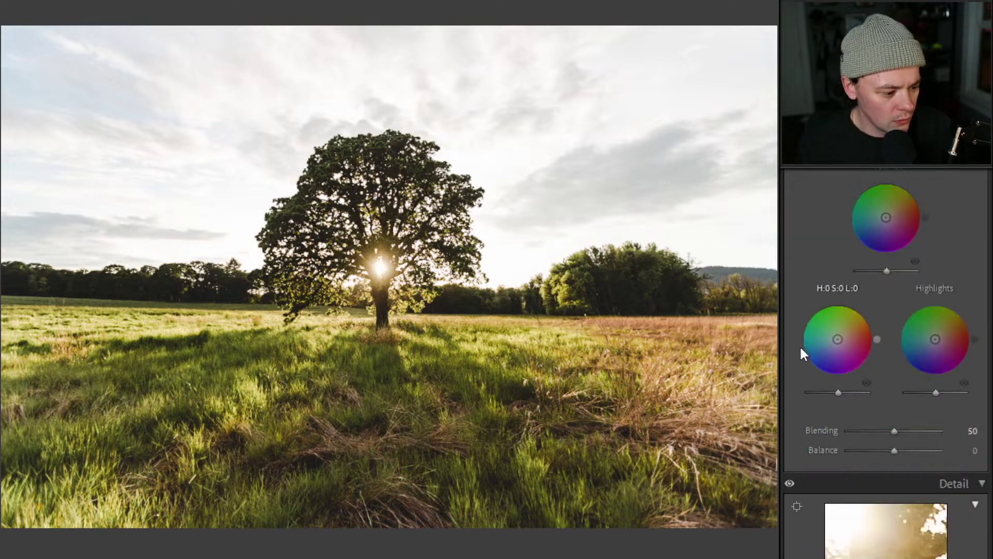
scroll(825, 280, up, 2)
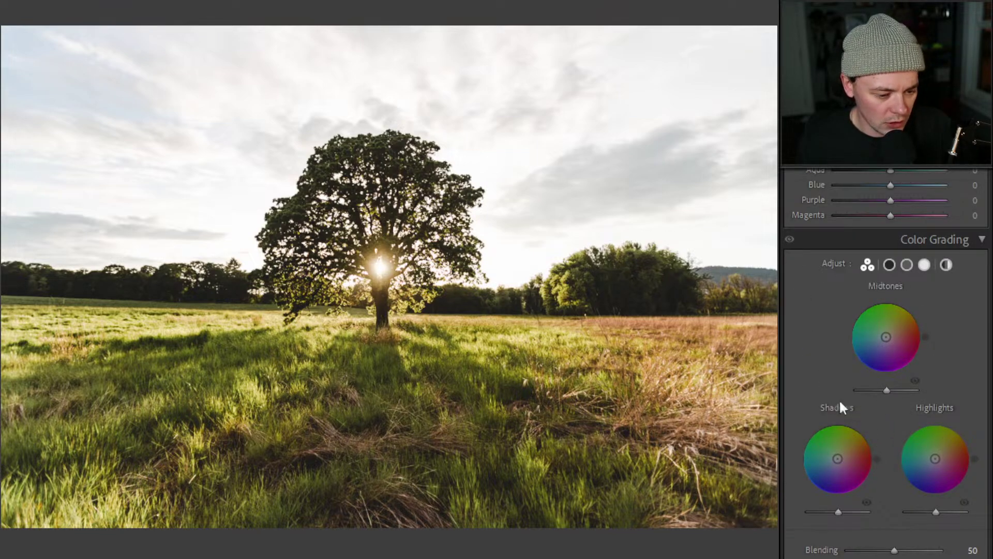
mouse_move(838, 459)
mouse_down()
mouse_move(847, 453)
mouse_move(846, 463)
mouse_move(839, 457)
mouse_up()
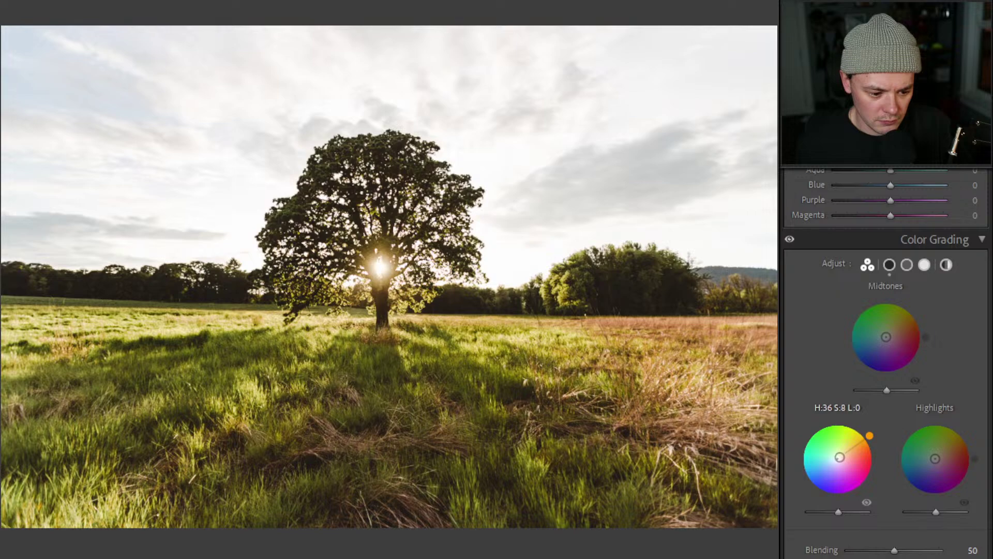
mouse_move(881, 331)
mouse_down()
mouse_move(891, 330)
mouse_move(890, 340)
mouse_move(874, 341)
mouse_move(894, 322)
mouse_move(887, 335)
mouse_up()
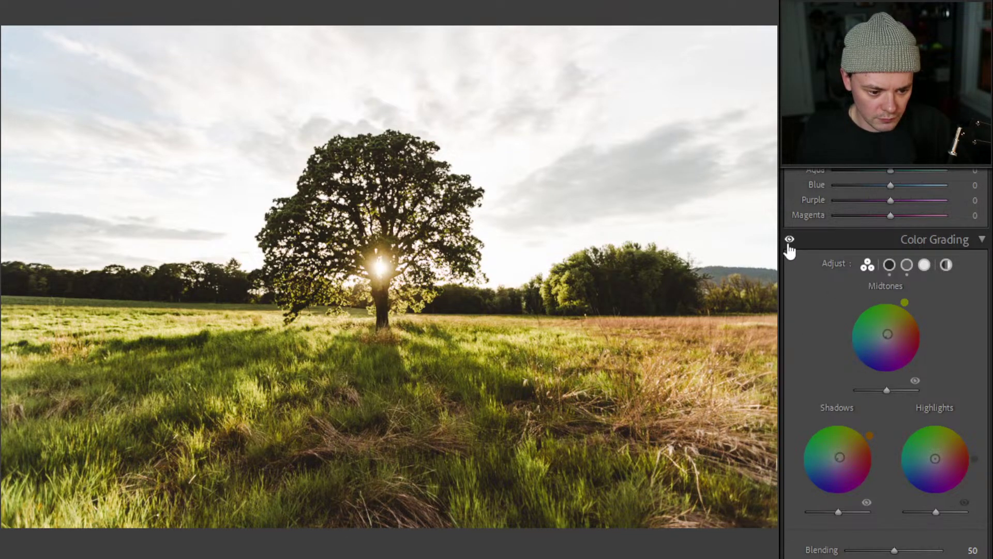
mouse_move(935, 458)
mouse_down()
mouse_move(931, 468)
mouse_move(943, 451)
mouse_move(926, 449)
mouse_move(934, 468)
mouse_move(959, 470)
mouse_move(950, 482)
mouse_move(928, 485)
mouse_move(959, 471)
mouse_move(956, 434)
mouse_move(935, 458)
mouse_up()
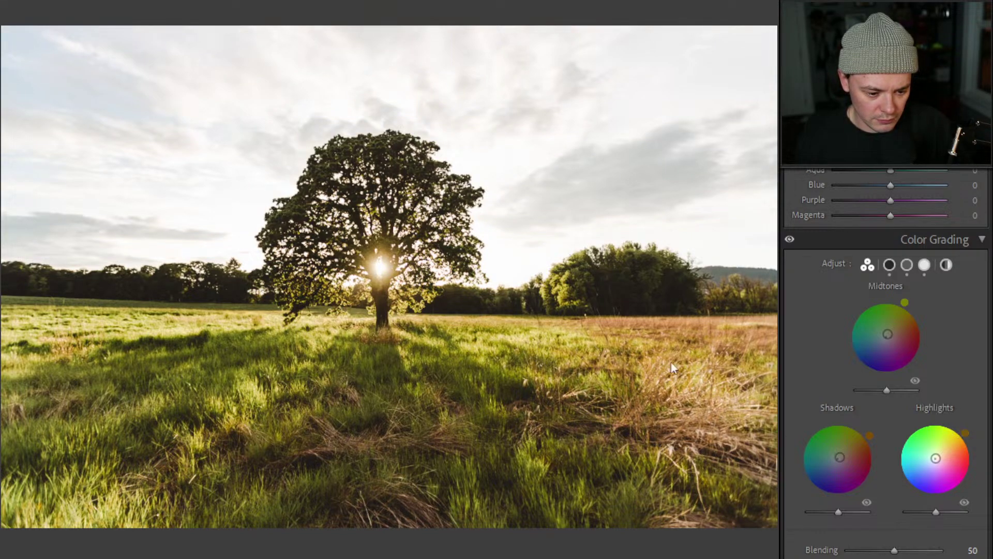
drag(935, 458, 935, 458)
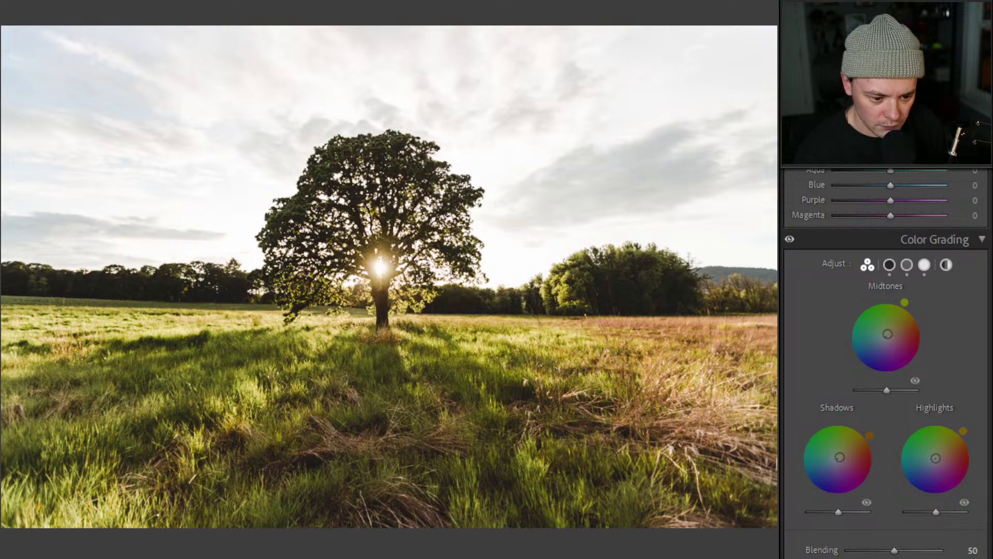
Examine the grass detail up close and review the detail, lens correction and calibration settings
scroll(829, 376, down, 10)
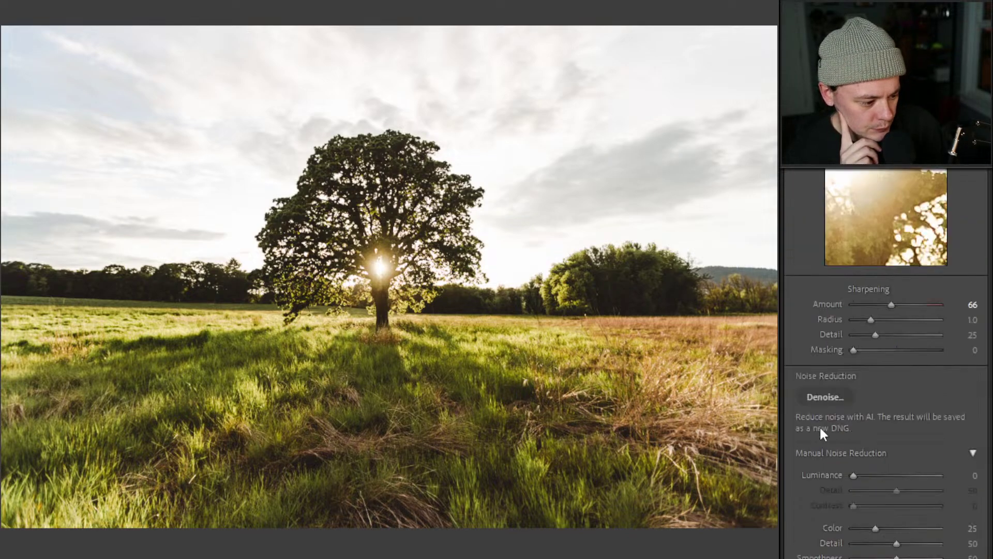
scroll(833, 429, down, 3)
click(435, 413)
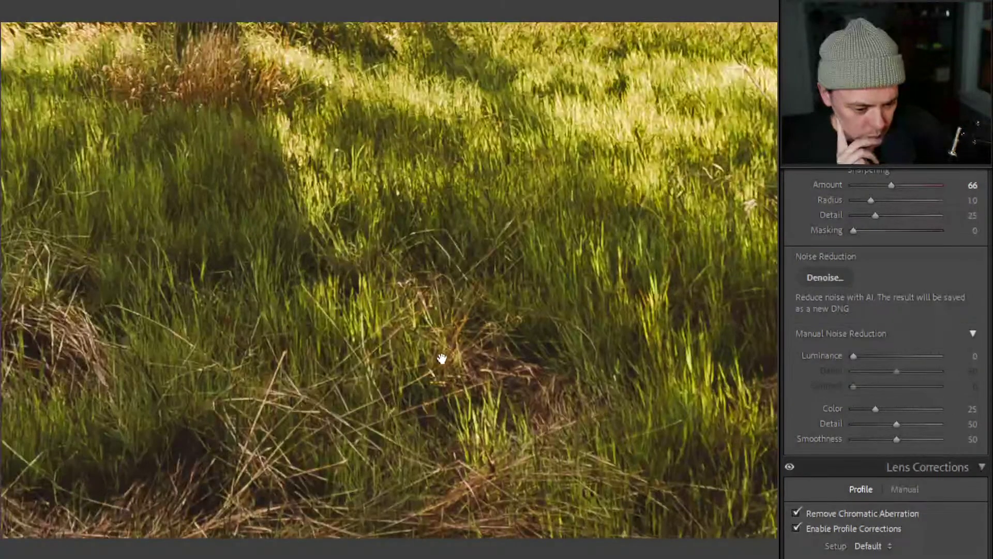
drag(313, 366, 393, 466)
click(535, 361)
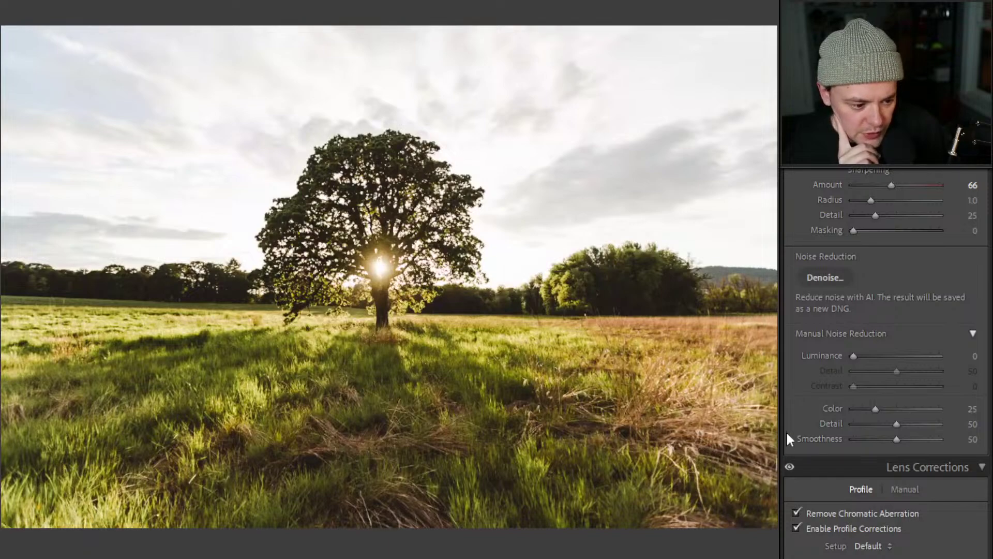
scroll(869, 406, down, 20)
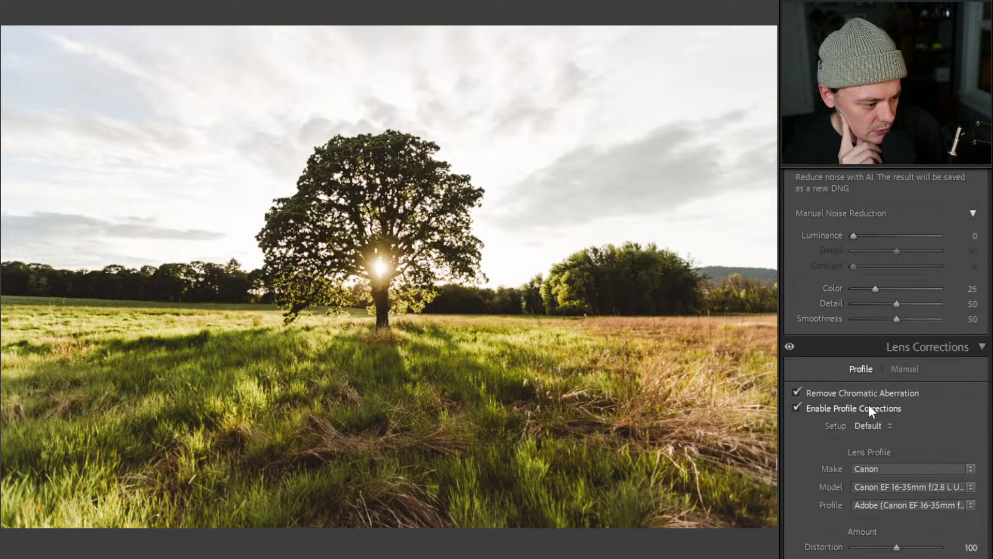
scroll(856, 402, down, 2)
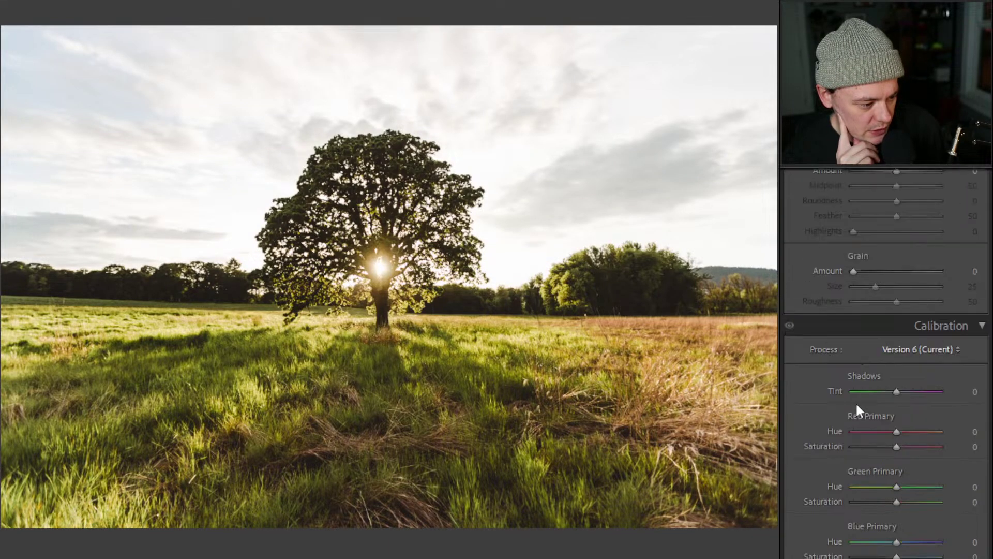
scroll(856, 405, up, 15)
scroll(858, 405, down, 5)
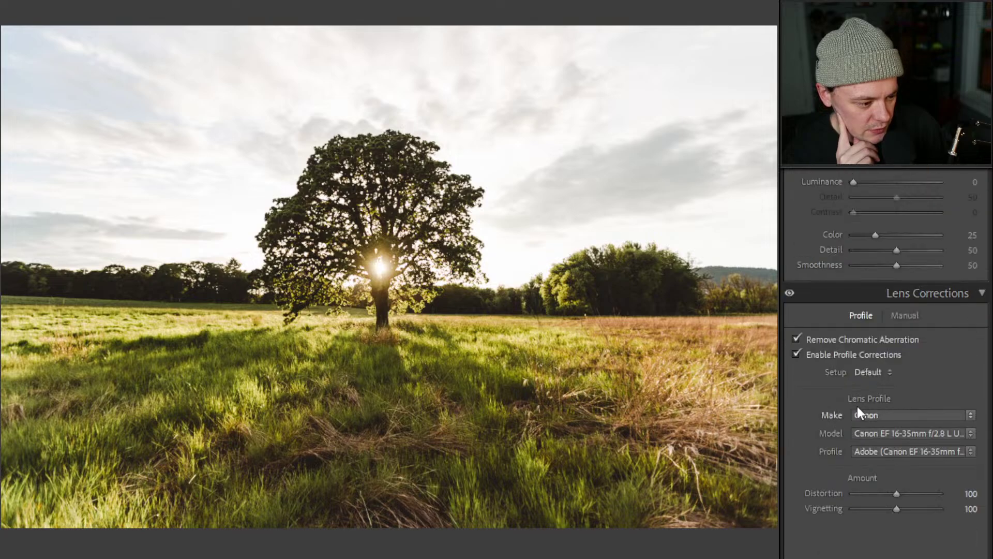
Add a post-crop vignette with an amount of -18 and a feather of 100
scroll(858, 405, down, 4)
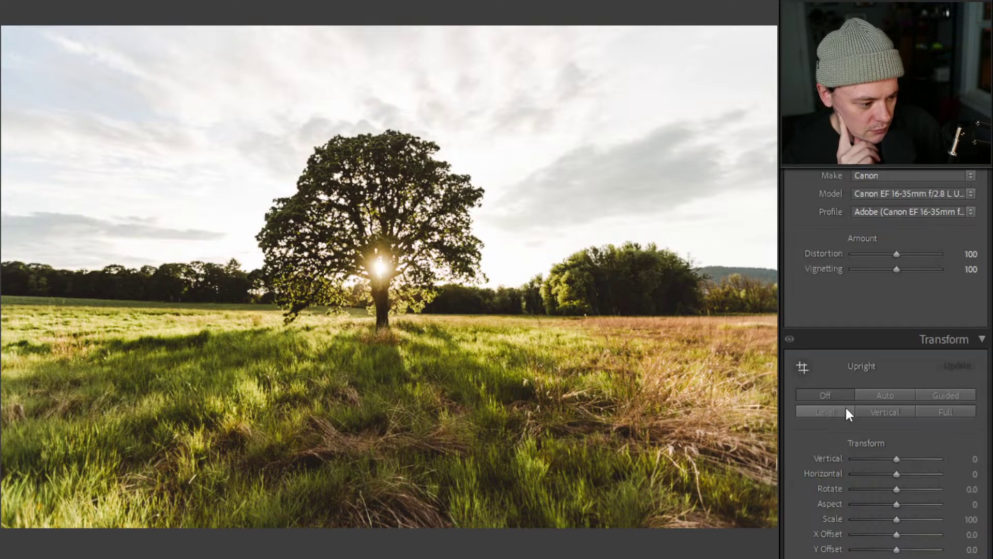
scroll(879, 435, down, 5)
scroll(856, 415, down, 5)
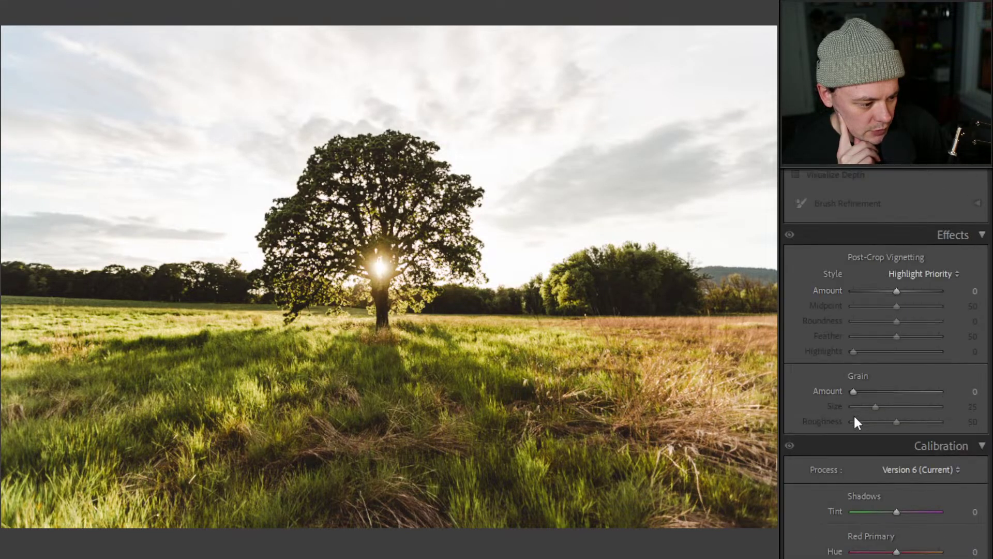
drag(896, 291, 889, 290)
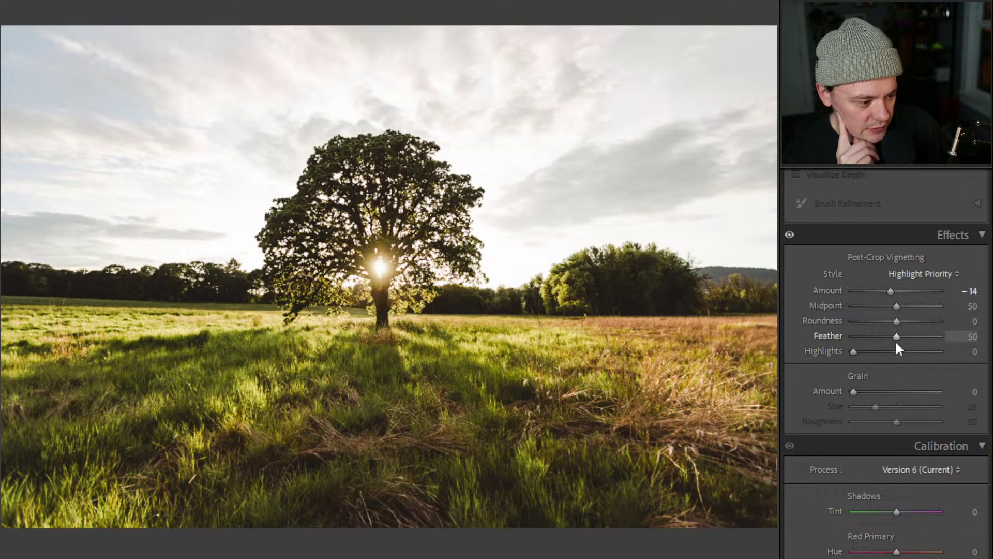
drag(897, 336, 959, 335)
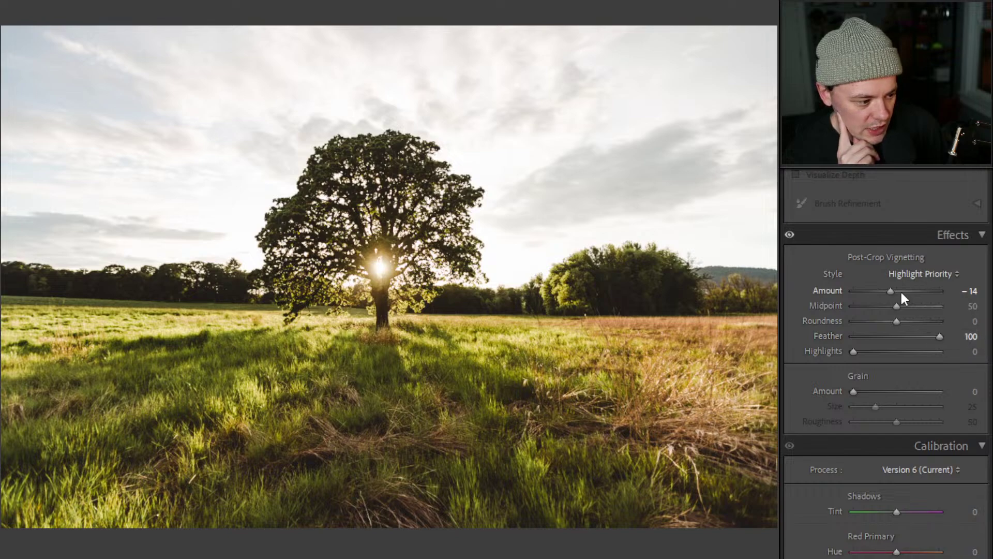
drag(888, 289, 885, 291)
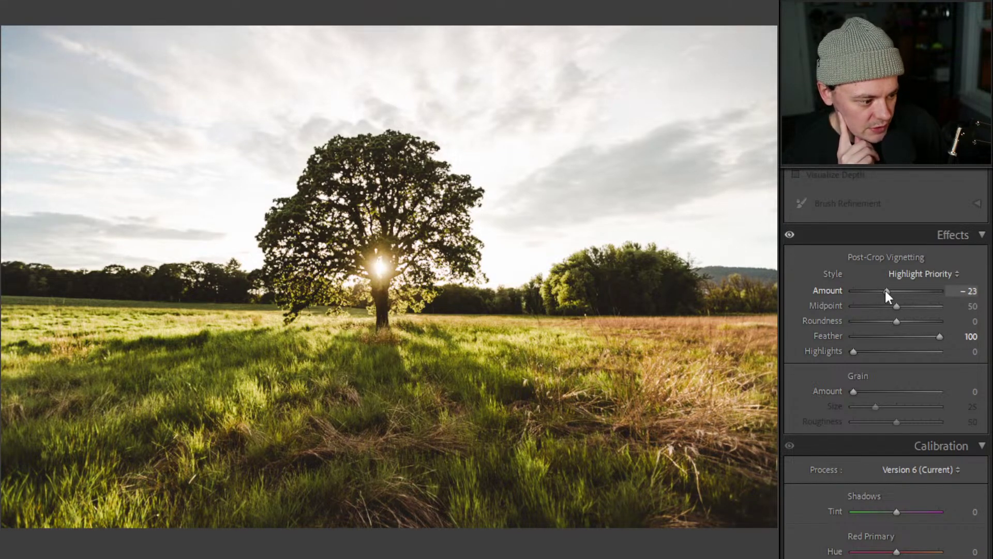
drag(887, 292, 889, 292)
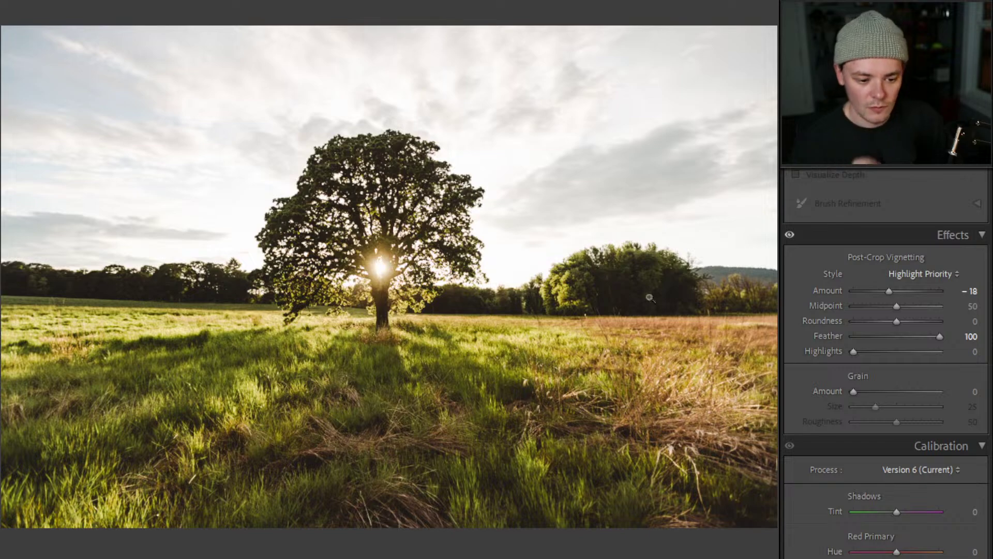
Compare the photo with and without the vignette effect
click(789, 236)
click(790, 236)
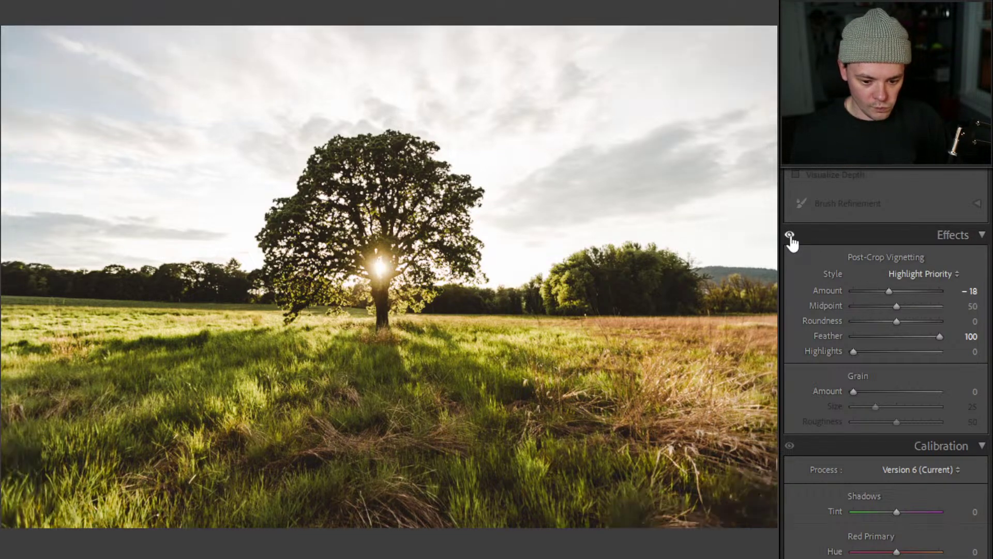
click(790, 236)
click(790, 235)
click(790, 235)
click(790, 236)
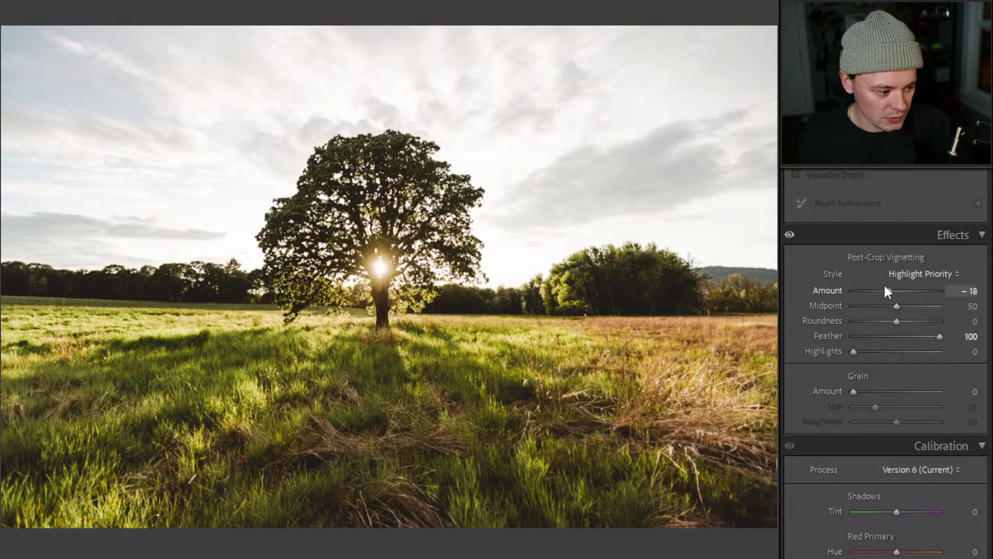
scroll(888, 321, down, 3)
scroll(870, 323, up, 3)
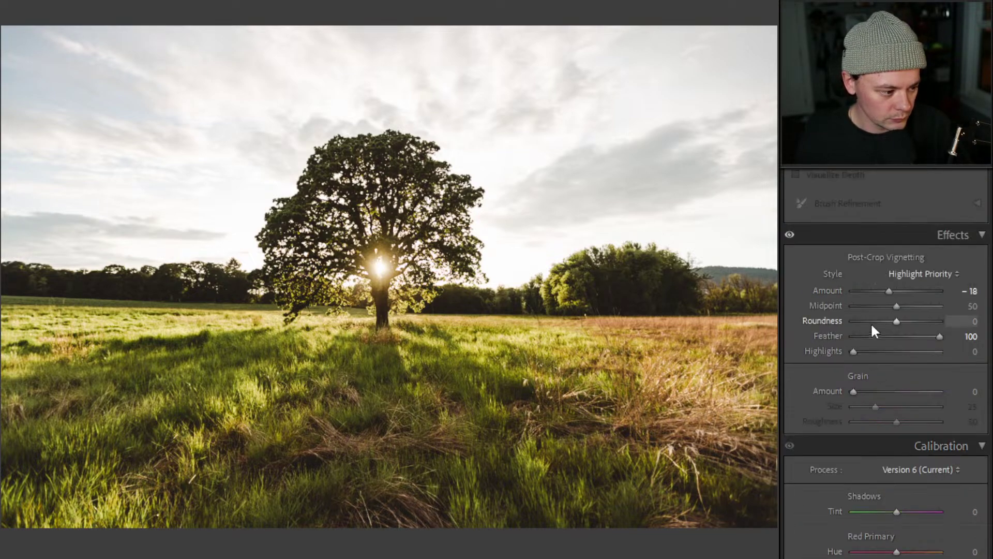
Change the background surrounding the photo to white
scroll(864, 302, up, 9)
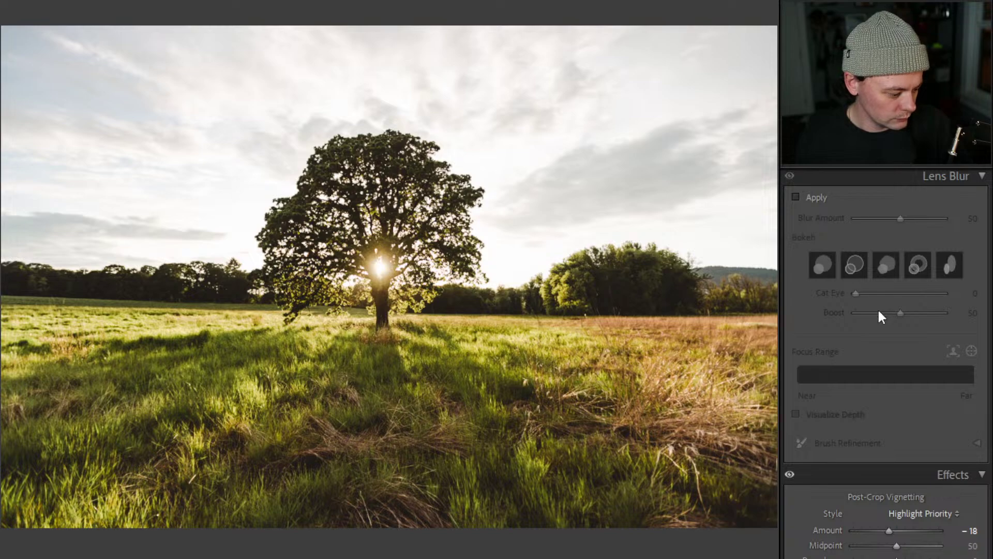
scroll(880, 304, up, 15)
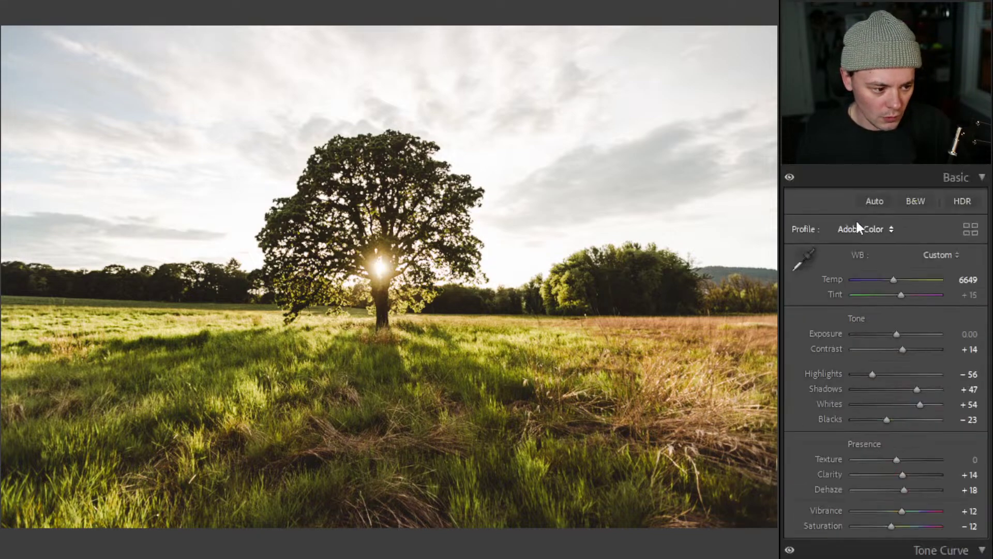
right_click(779, 184)
click(796, 209)
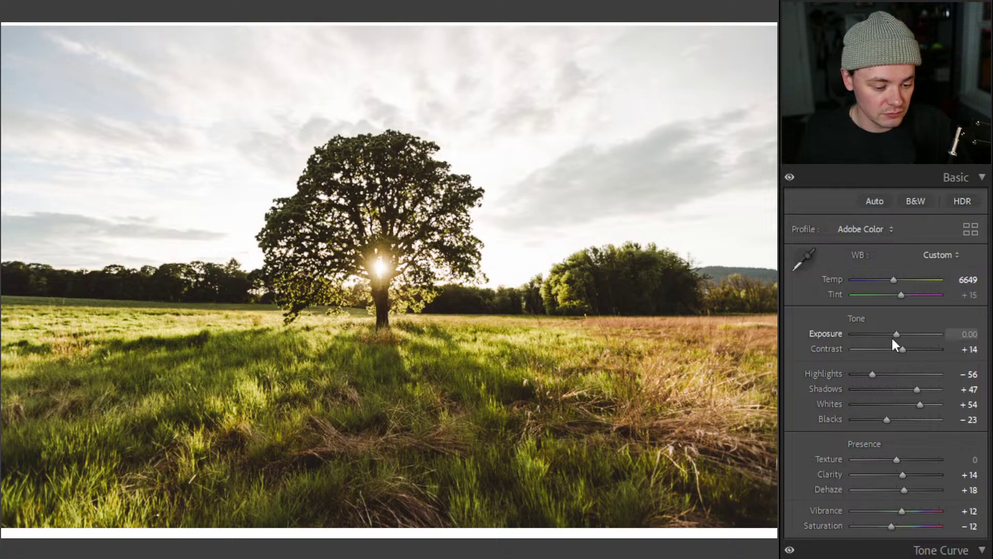
Set the global exposure to +0.40, shadows to +28 and whites to +56
drag(968, 336, 977, 336)
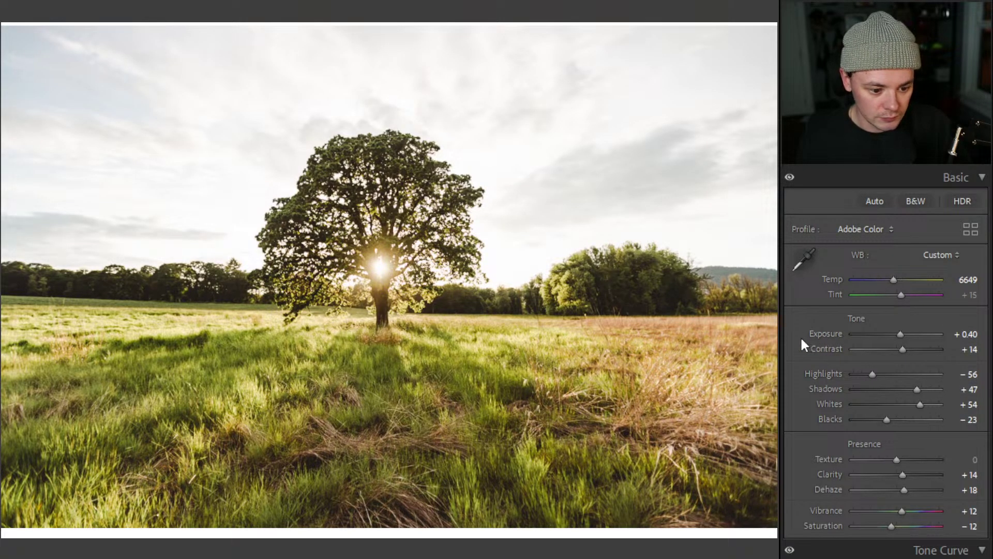
scroll(799, 345, down, 5)
scroll(822, 299, up, 3)
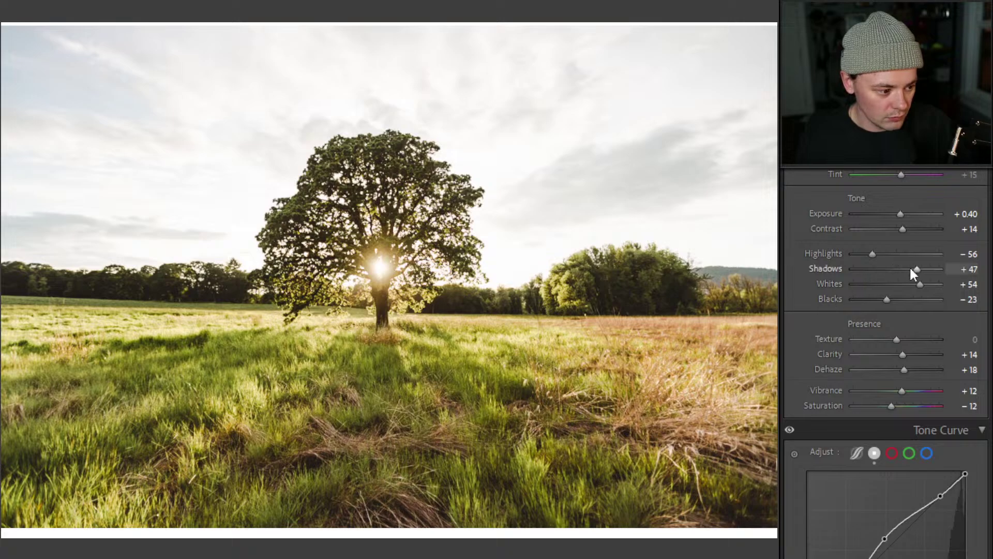
mouse_move(918, 269)
mouse_down()
mouse_move(909, 270)
mouse_move(920, 284)
mouse_up()
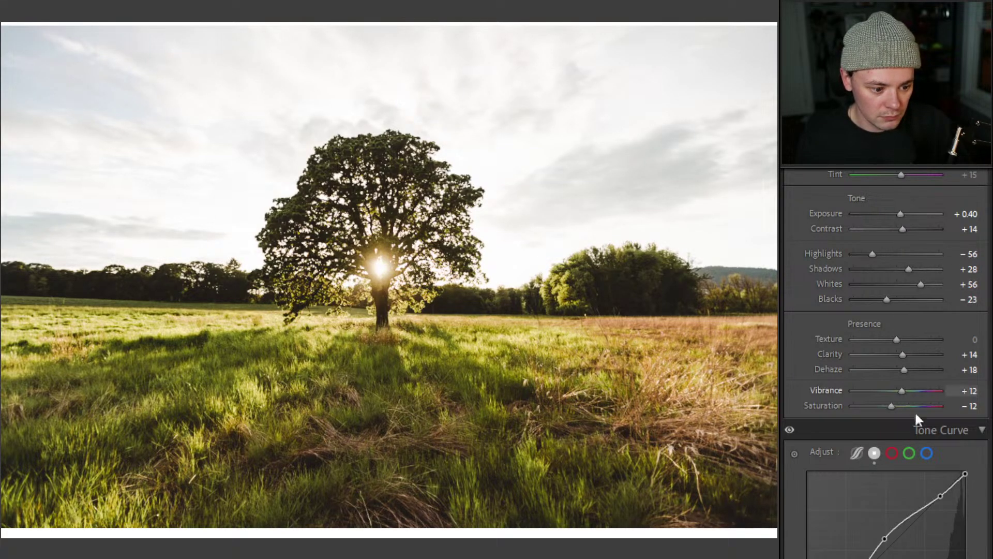
Try adjusting the tone curve's white endpoint and the global highlights level
scroll(915, 415, down, 5)
click(966, 235)
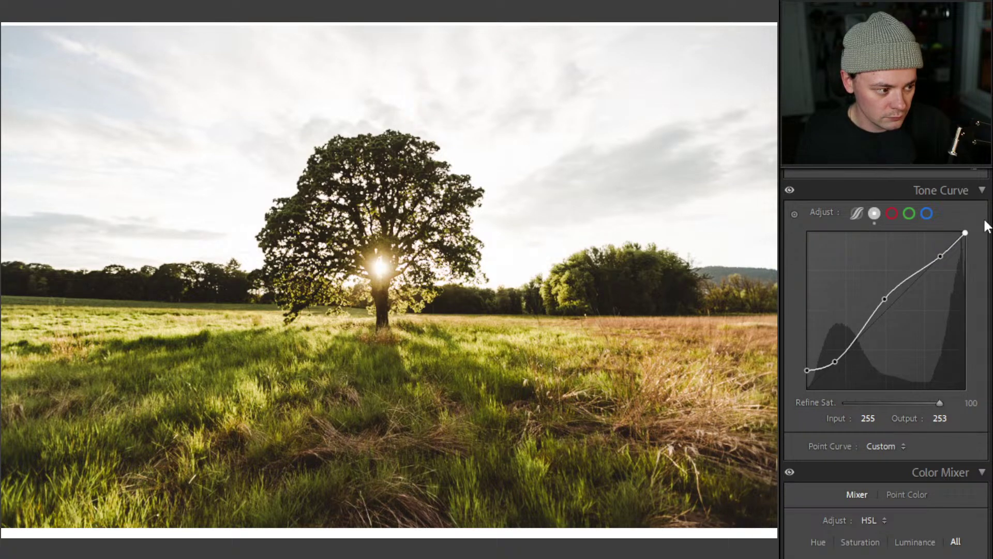
scroll(987, 218, up, 5)
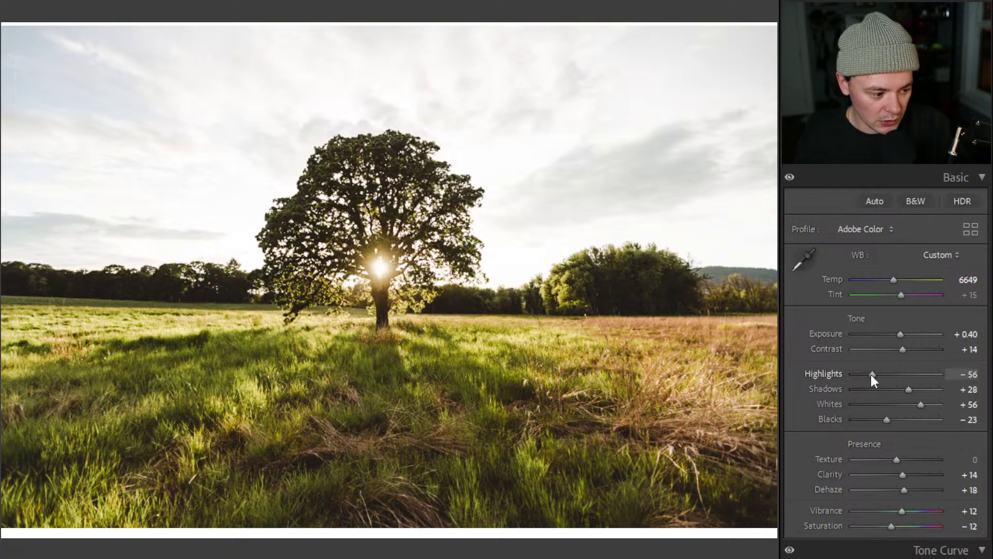
mouse_move(871, 376)
mouse_down()
mouse_move(916, 379)
mouse_move(833, 374)
mouse_move(870, 381)
mouse_up()
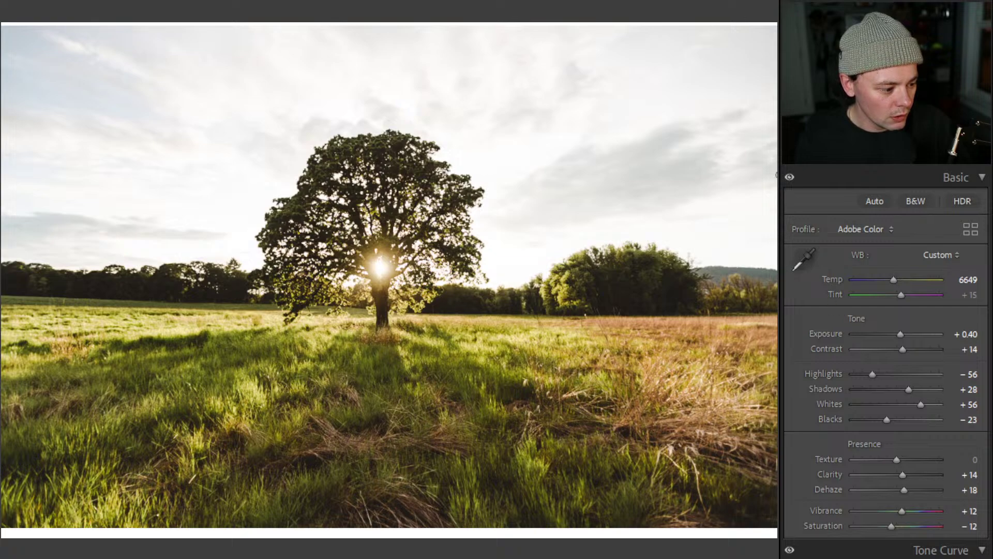
Create a sky mask and set its exposure to -1.49 and shadows to 59
key(shift+w)
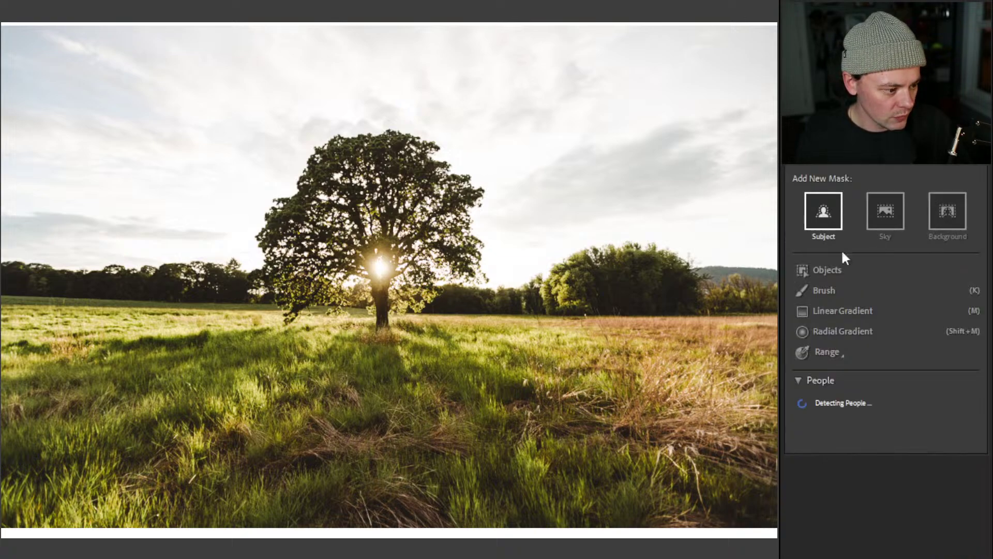
click(881, 209)
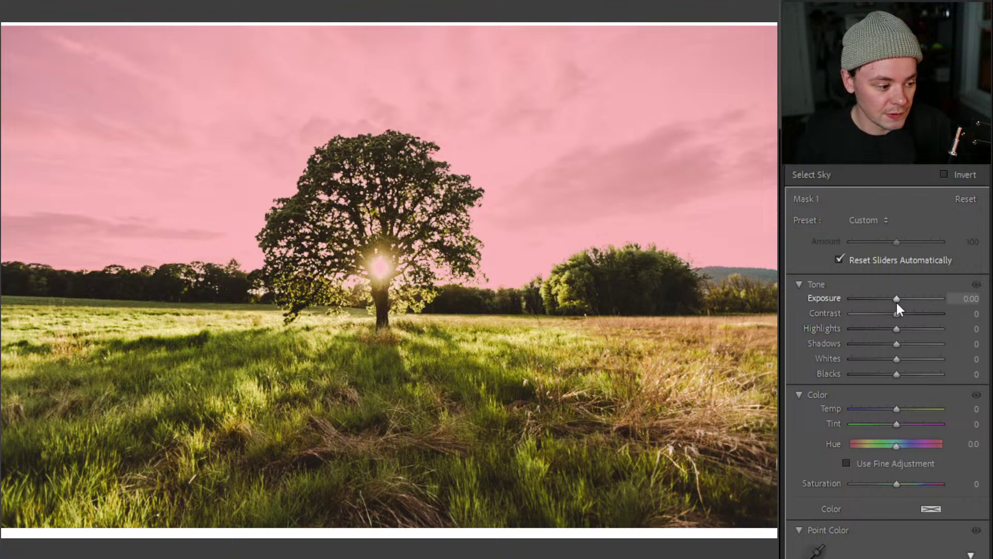
drag(898, 298, 878, 312)
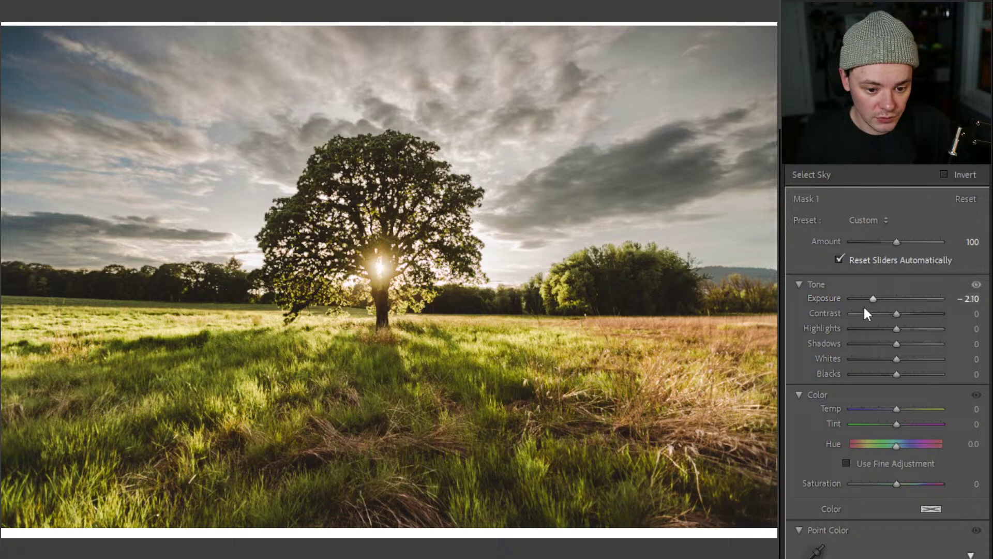
drag(874, 305, 880, 306)
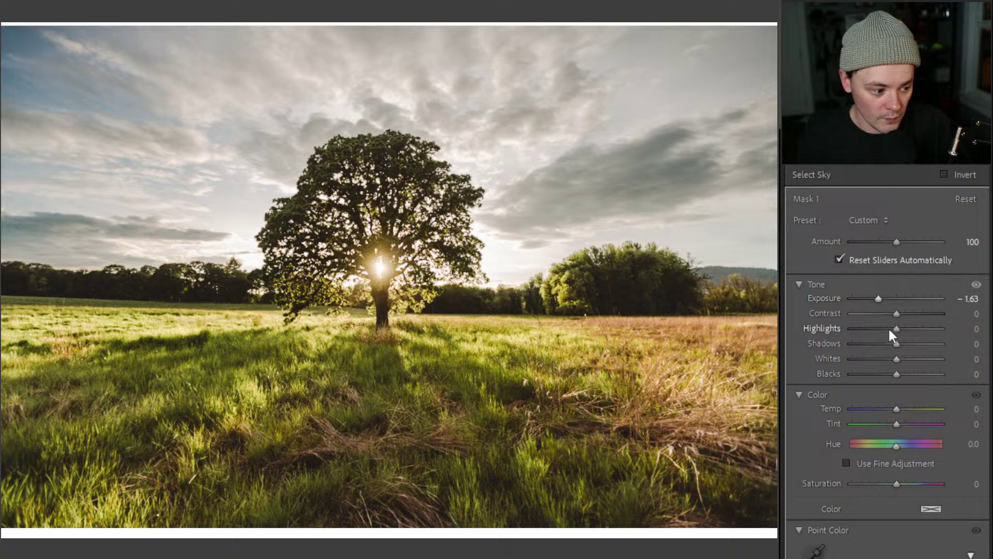
drag(897, 344, 922, 347)
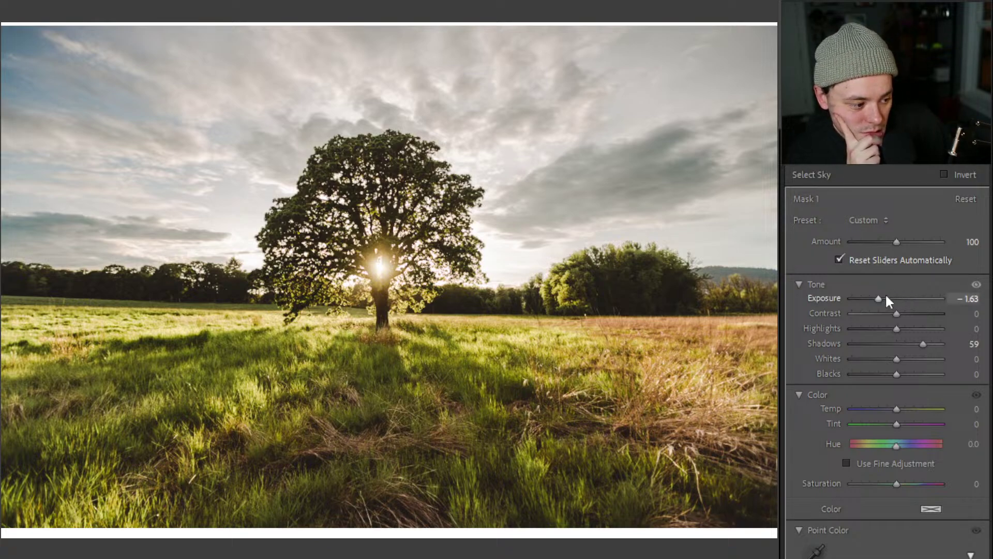
mouse_move(878, 298)
mouse_down()
mouse_move(885, 301)
mouse_move(860, 300)
mouse_move(889, 304)
mouse_move(877, 312)
mouse_up()
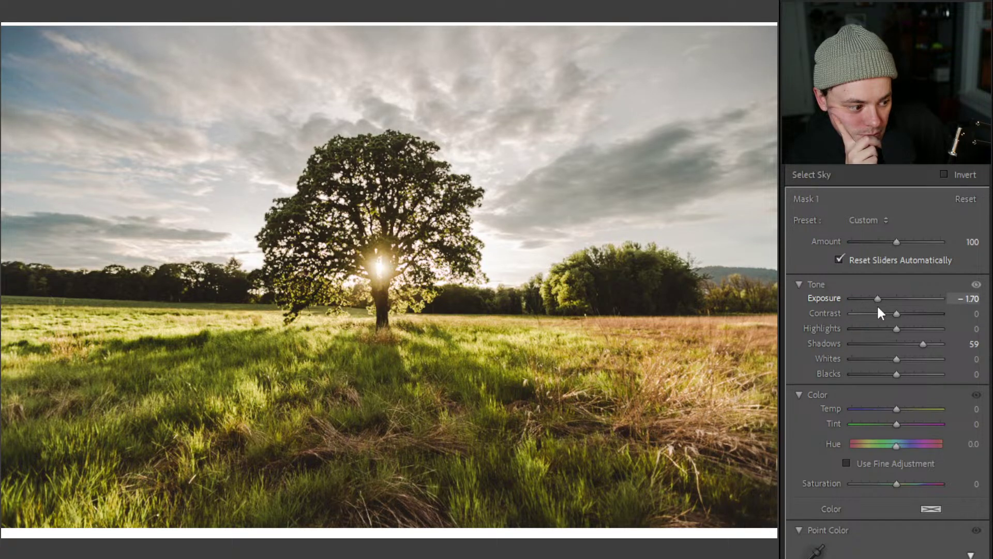
drag(880, 312, 882, 313)
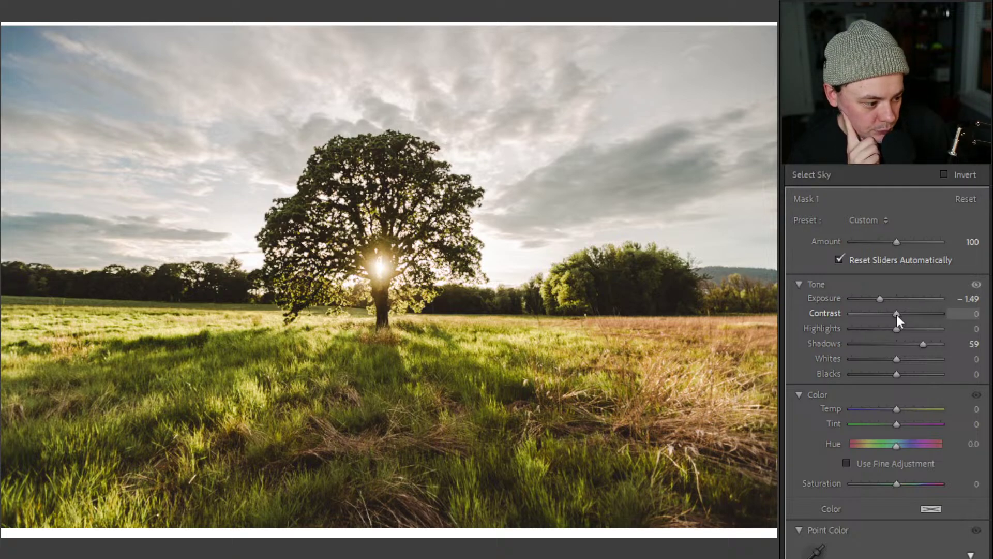
Refine the sky mask's tone with exposure -1.19, contrast -78, highlights -12, shadows 22 and whites 44
drag(896, 314, 847, 326)
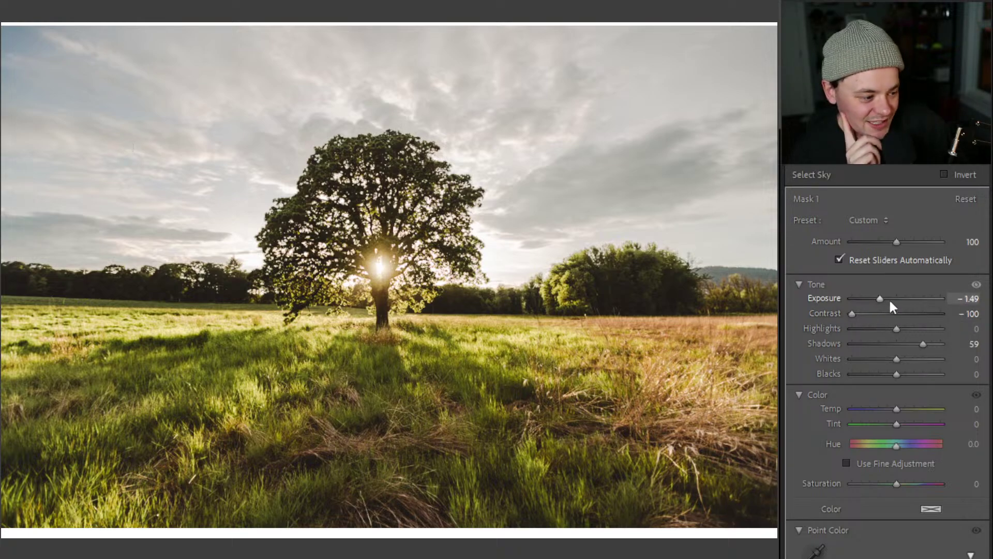
drag(968, 302, 979, 302)
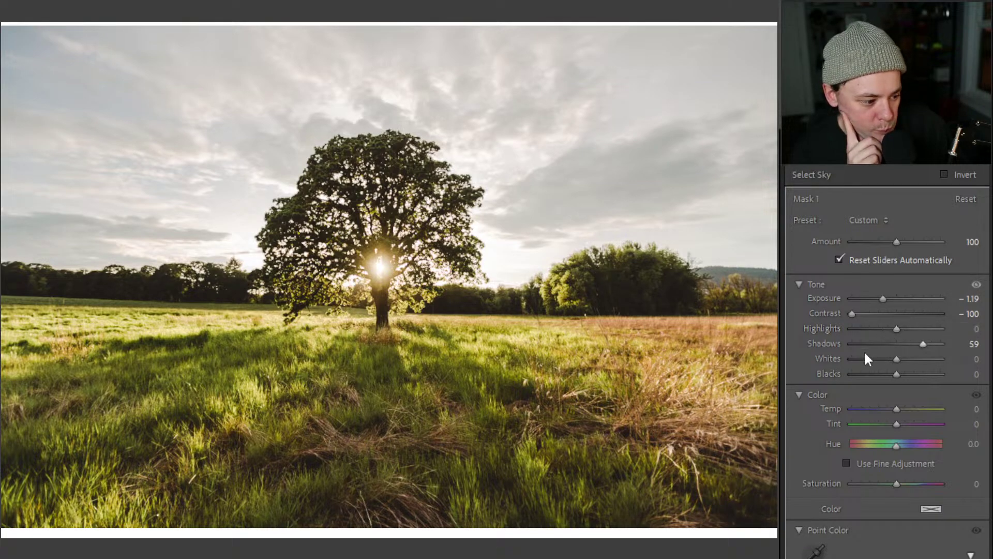
drag(896, 329, 918, 360)
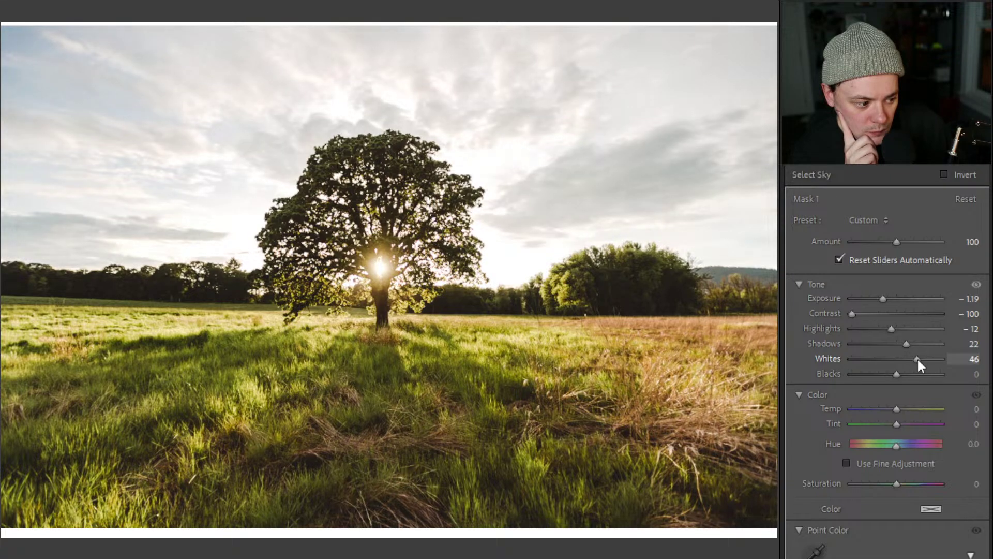
drag(852, 313, 862, 340)
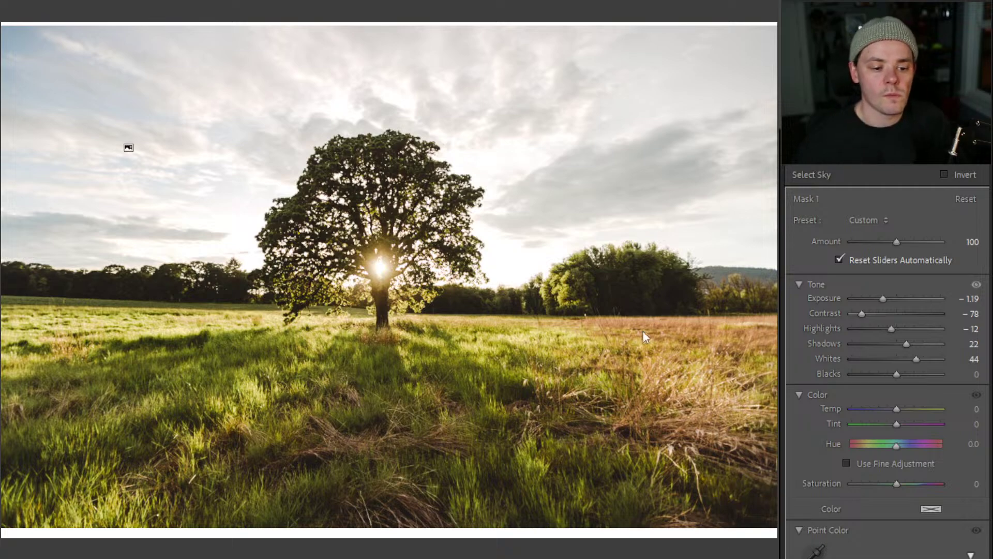
Cool the sky mask by setting its temperature to -22, and try out its saturation
scroll(859, 310, down, 3)
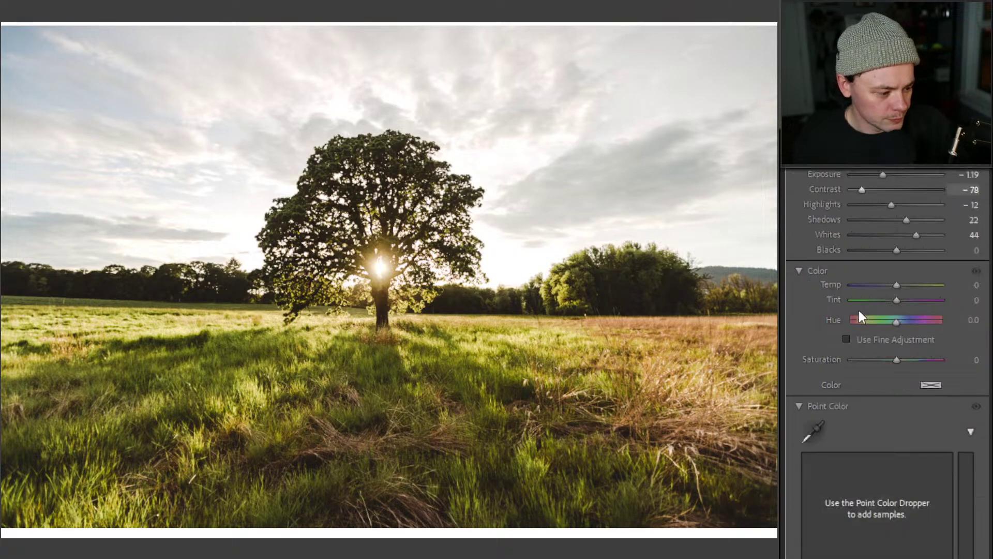
mouse_move(898, 286)
mouse_down()
mouse_move(879, 284)
mouse_move(887, 285)
mouse_up()
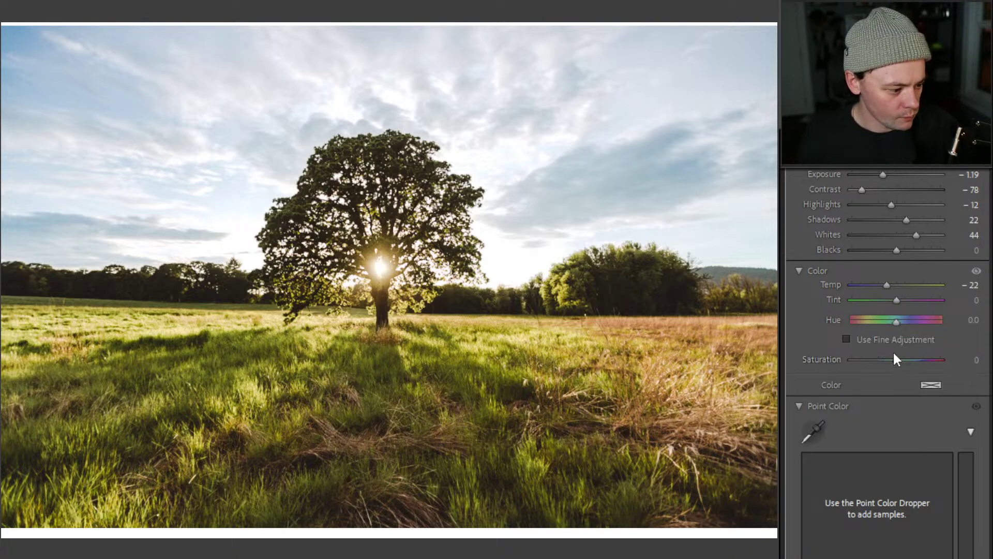
mouse_move(898, 359)
mouse_down()
mouse_move(876, 361)
mouse_move(931, 366)
mouse_move(898, 373)
mouse_up()
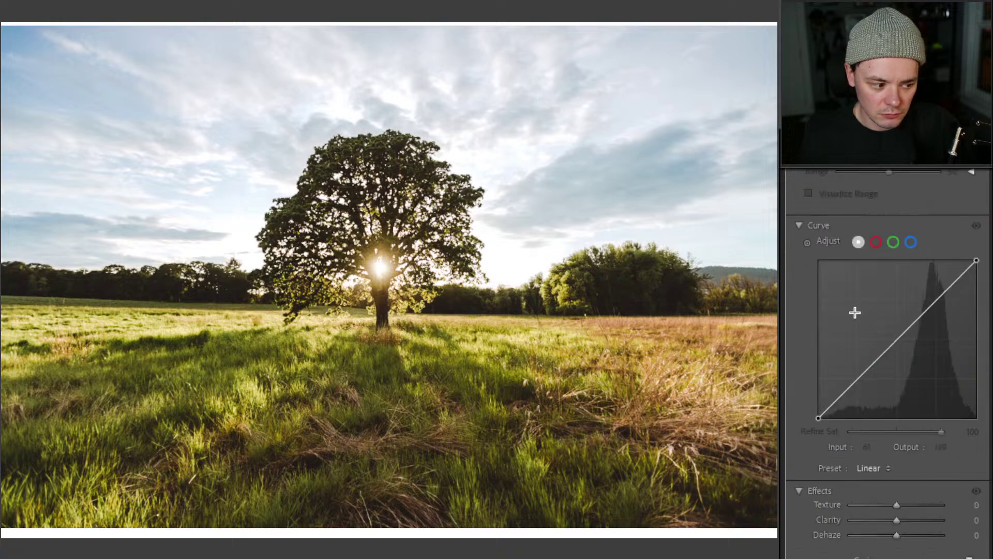
Lower the global Blue saturation in the color mixer to +16
scroll(852, 321, up, 5)
scroll(877, 331, down, 10)
scroll(879, 342, up, 3)
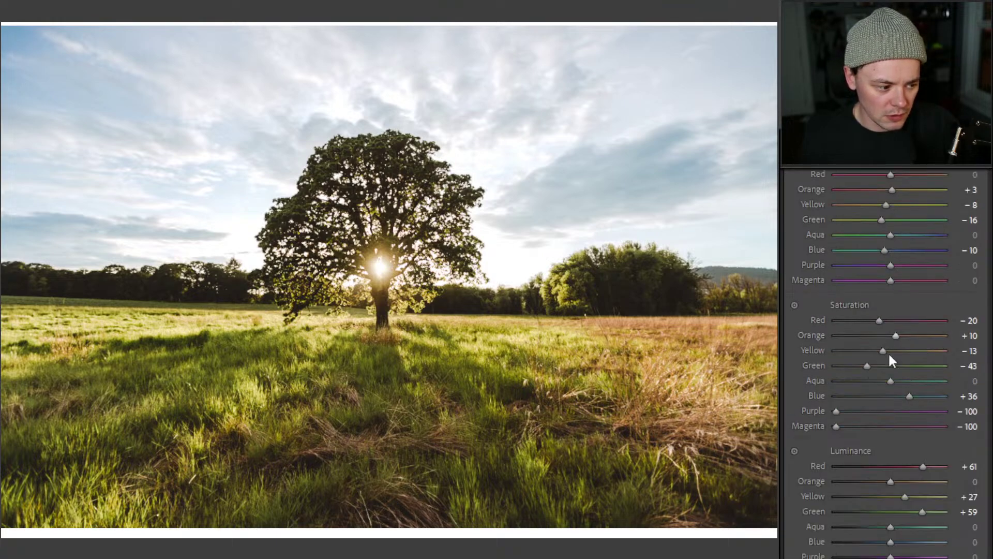
mouse_move(909, 395)
mouse_down()
mouse_move(885, 397)
mouse_move(892, 401)
mouse_up()
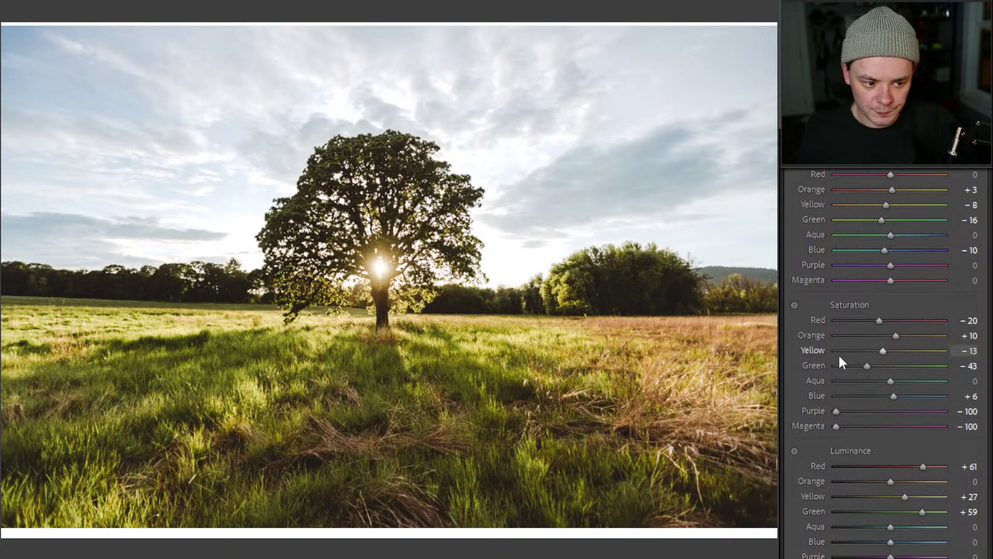
drag(893, 395, 899, 397)
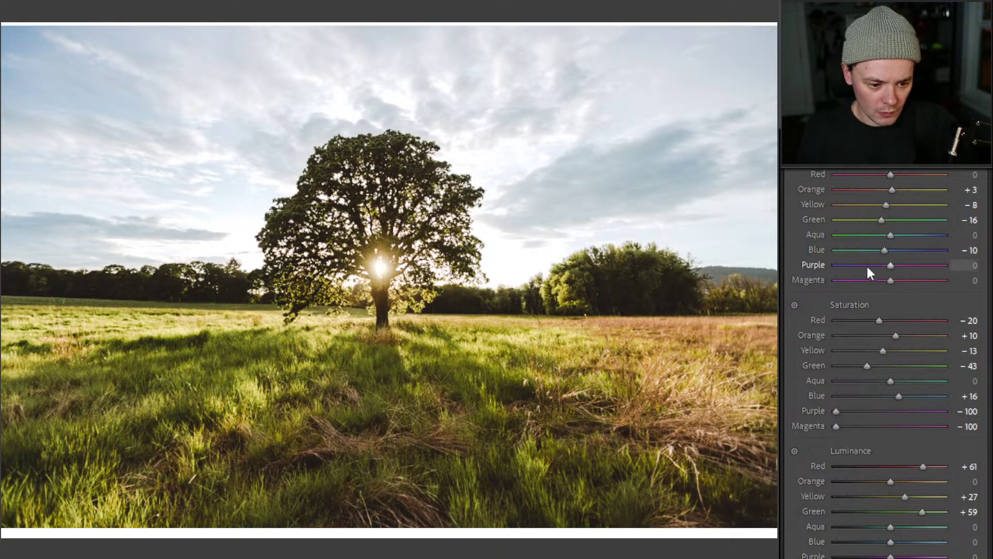
Compare the photo with and without the masking adjustments
scroll(867, 264, down, 5)
scroll(867, 288, down, 20)
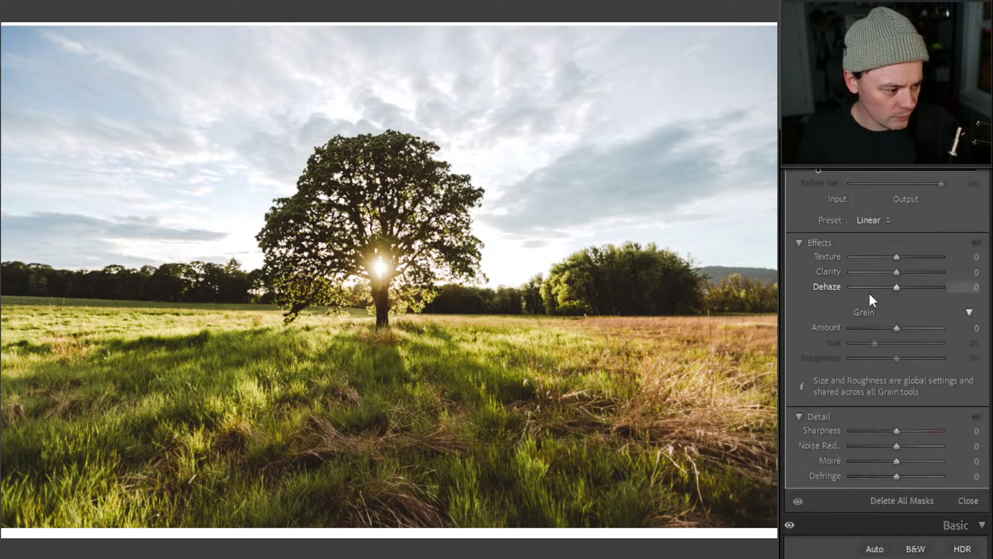
scroll(855, 254, down, 20)
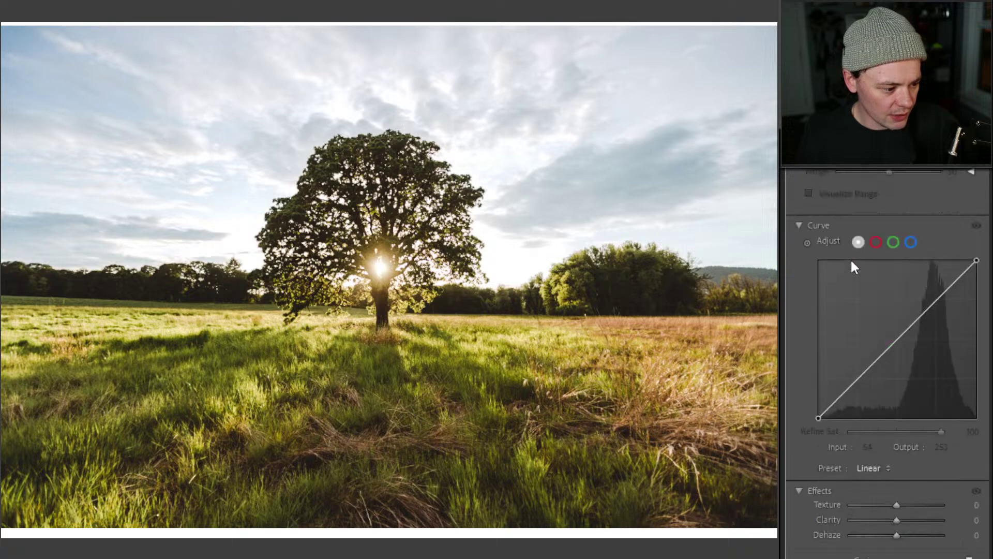
click(798, 378)
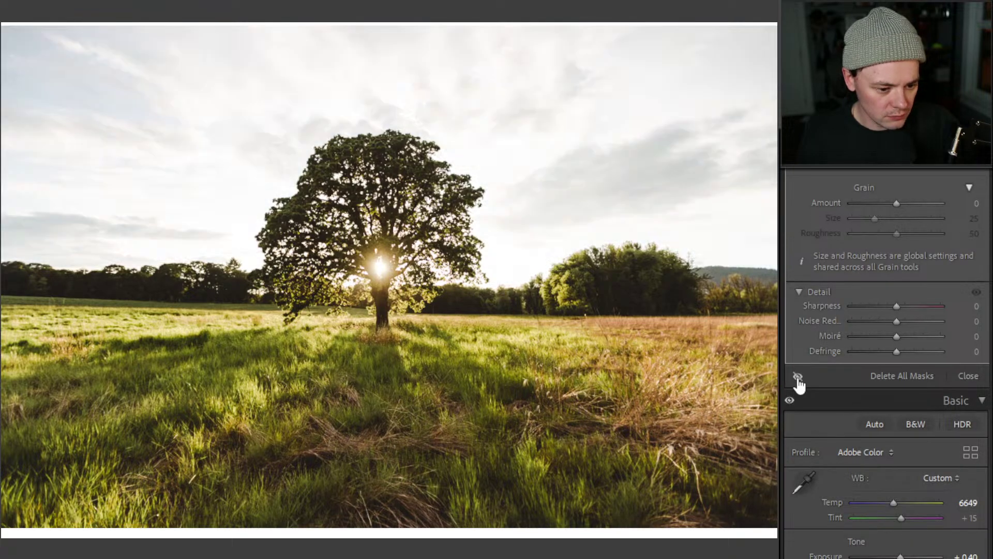
click(798, 378)
click(798, 378)
click(798, 378)
click(798, 378)
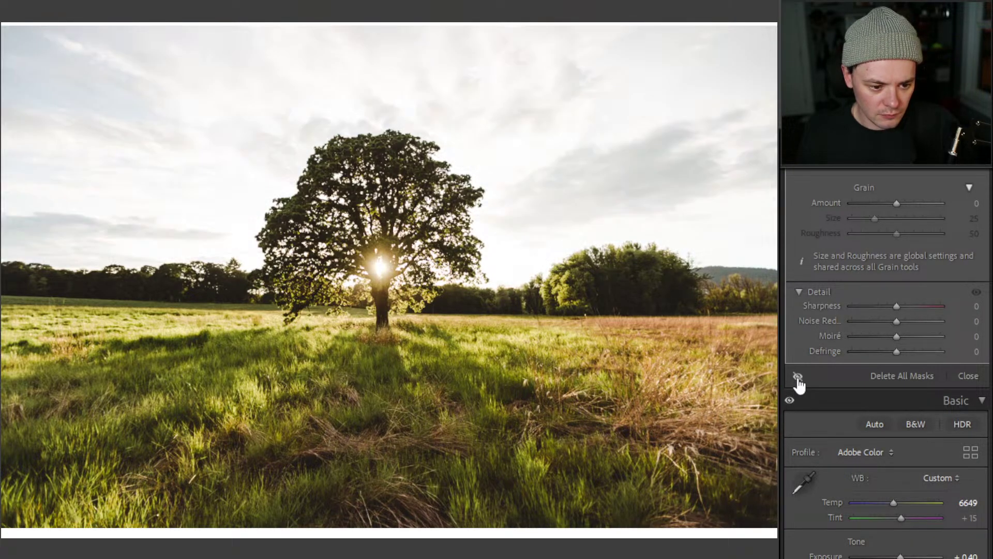
click(798, 379)
click(798, 378)
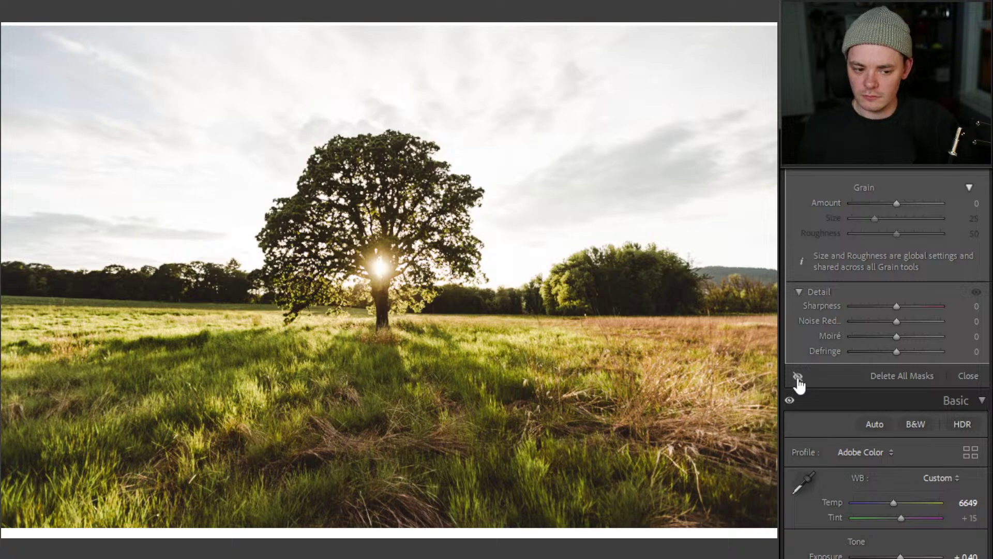
click(798, 379)
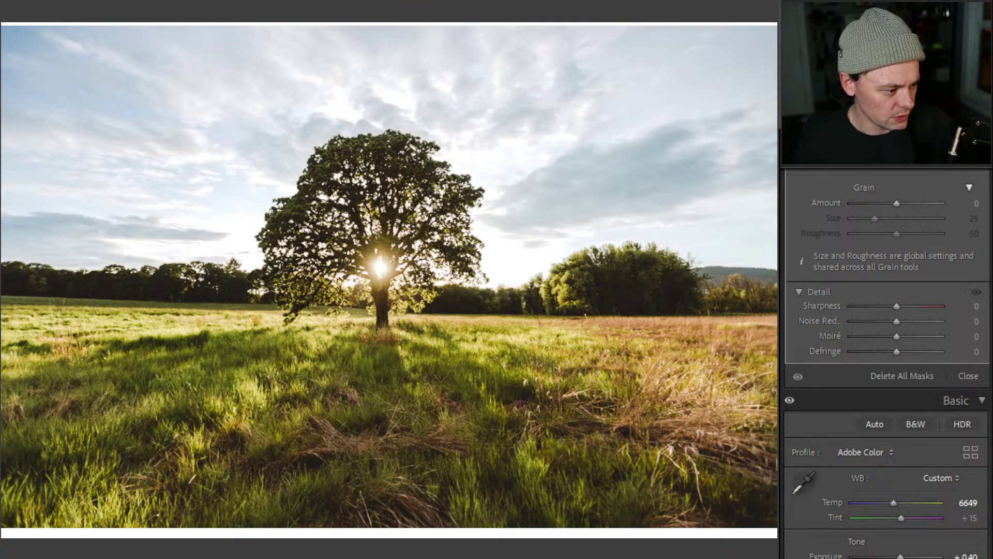
Add a linear gradient from the bottom edge to the horizon with exposure -0.61, contrast 10, highlights 81, shadows -10, whites 22 and blacks -10
click(828, 23)
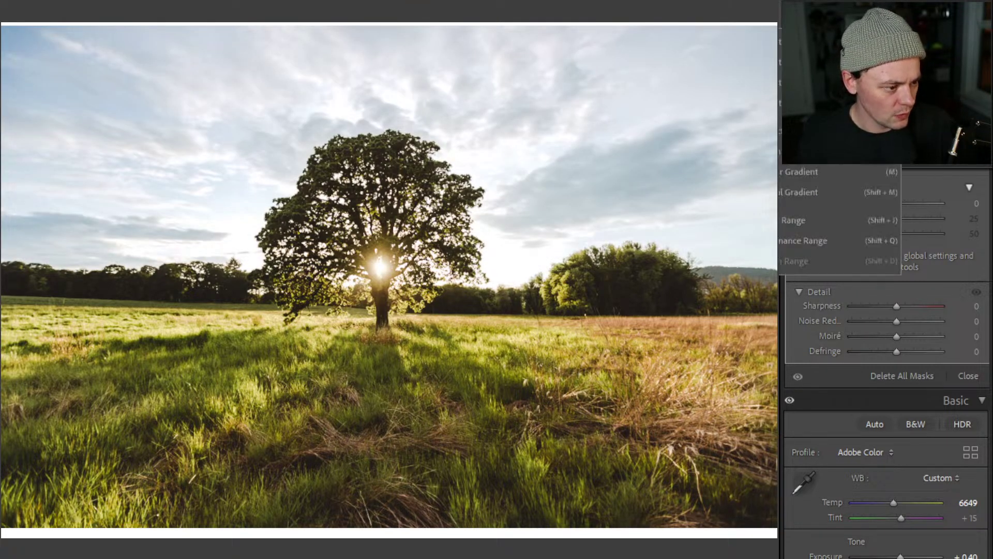
click(785, 170)
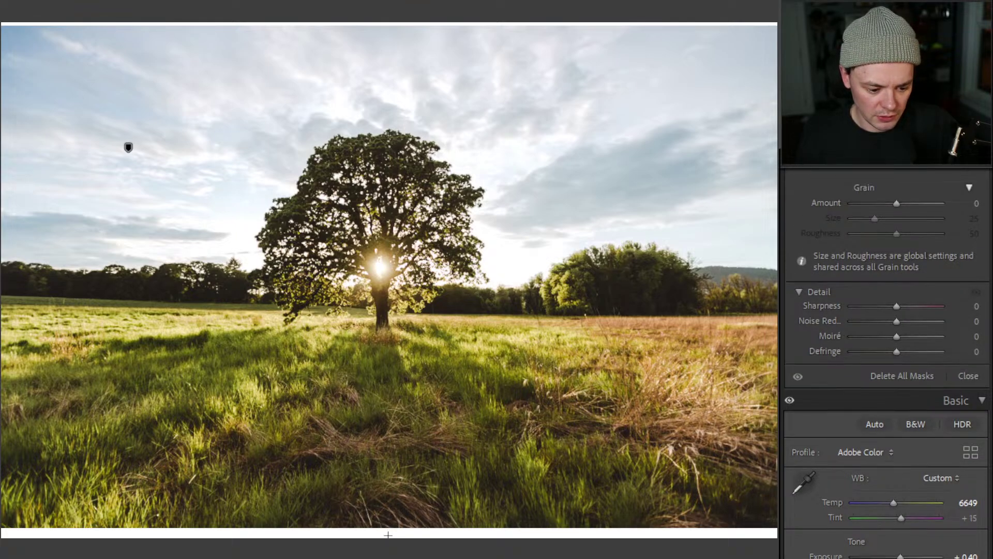
drag(388, 528, 396, 306)
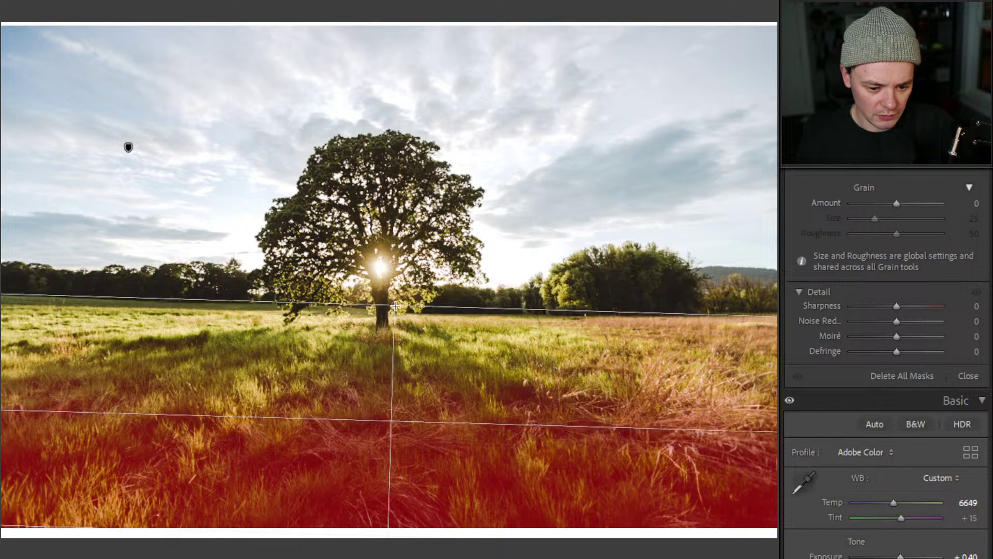
scroll(909, 262, up, 5)
scroll(906, 258, up, 5)
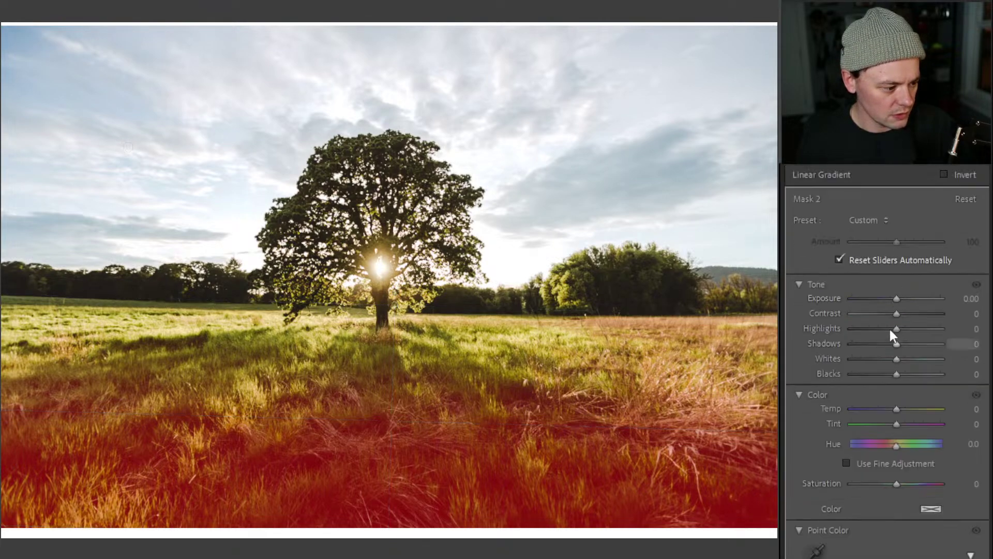
drag(895, 300, 889, 343)
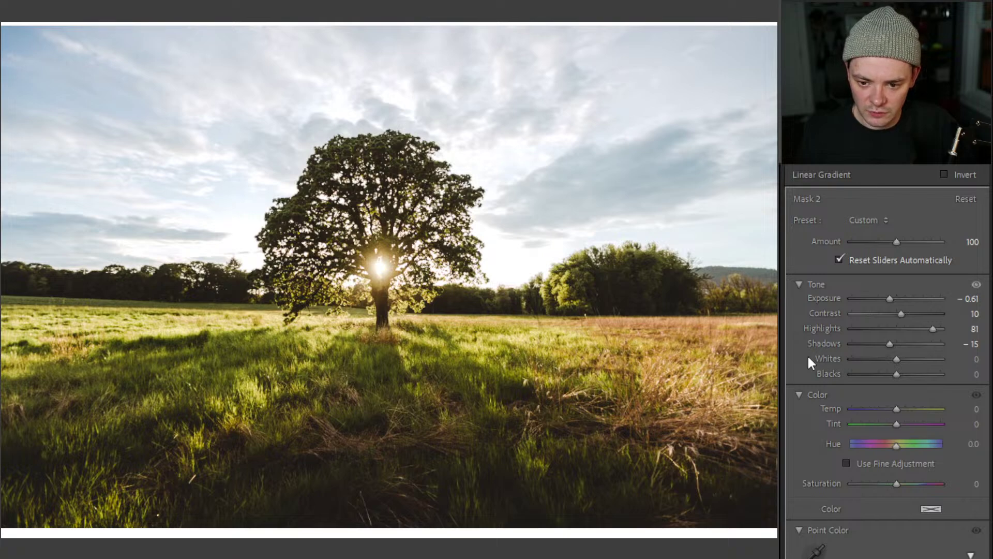
drag(889, 342, 891, 374)
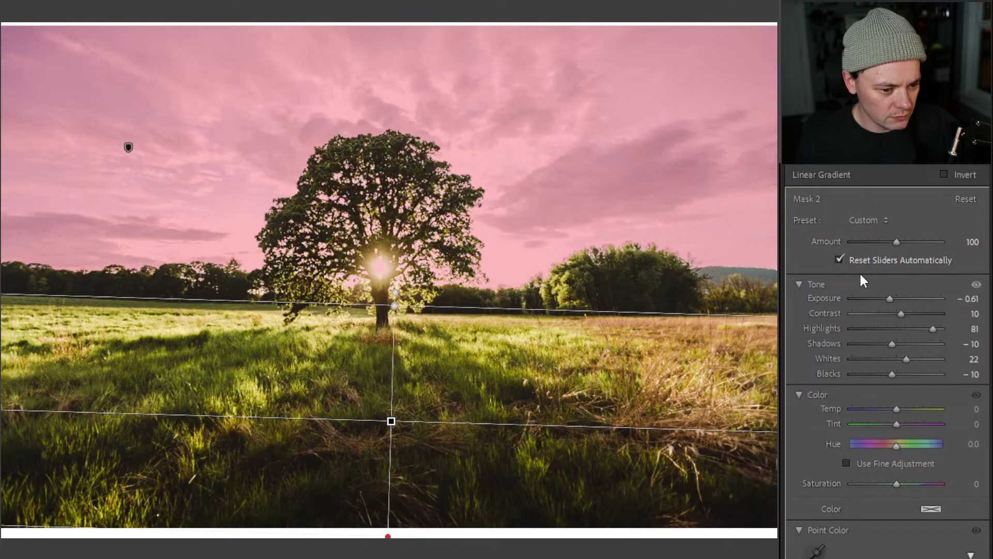
Try adjusting the Blue luminance in the color mixer and set the Blue saturation to +26
scroll(896, 331, down, 10)
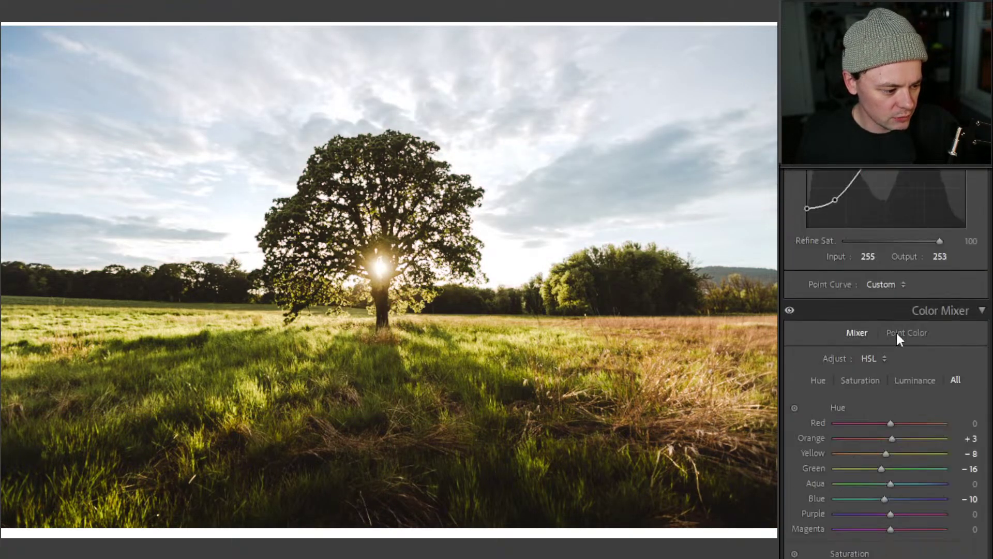
scroll(897, 335, down, 8)
scroll(899, 338, up, 2)
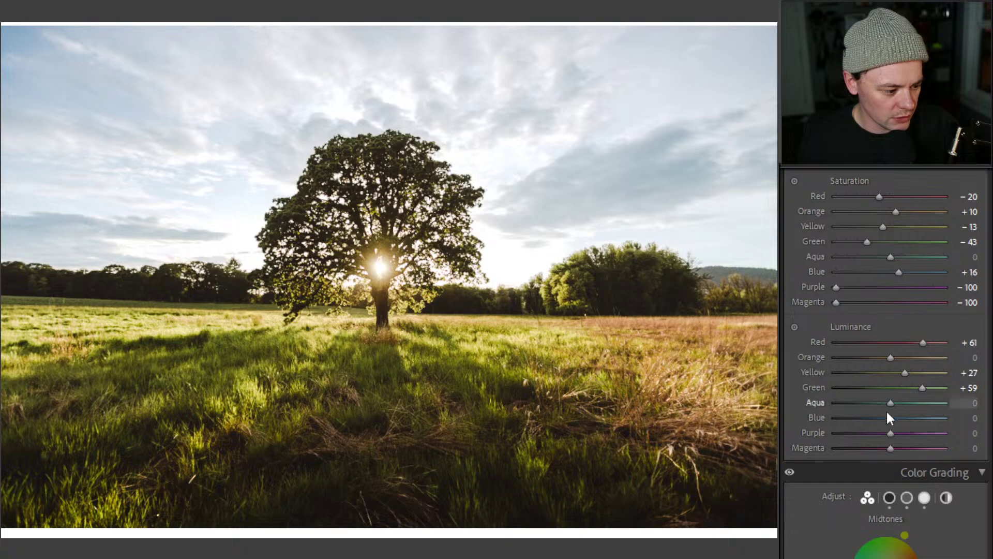
mouse_move(890, 417)
mouse_down()
mouse_move(906, 418)
mouse_move(860, 418)
mouse_move(899, 422)
mouse_move(889, 425)
mouse_up()
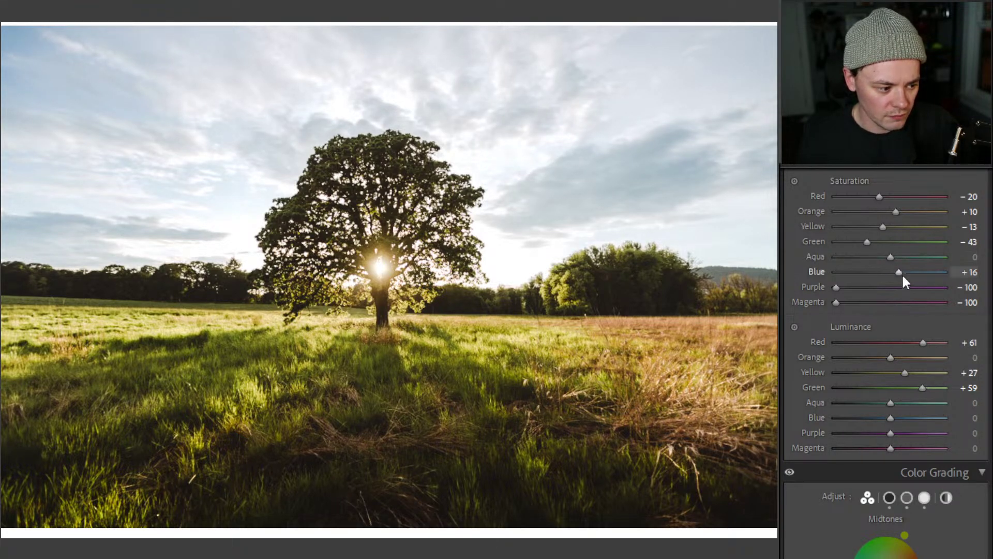
drag(897, 273, 905, 292)
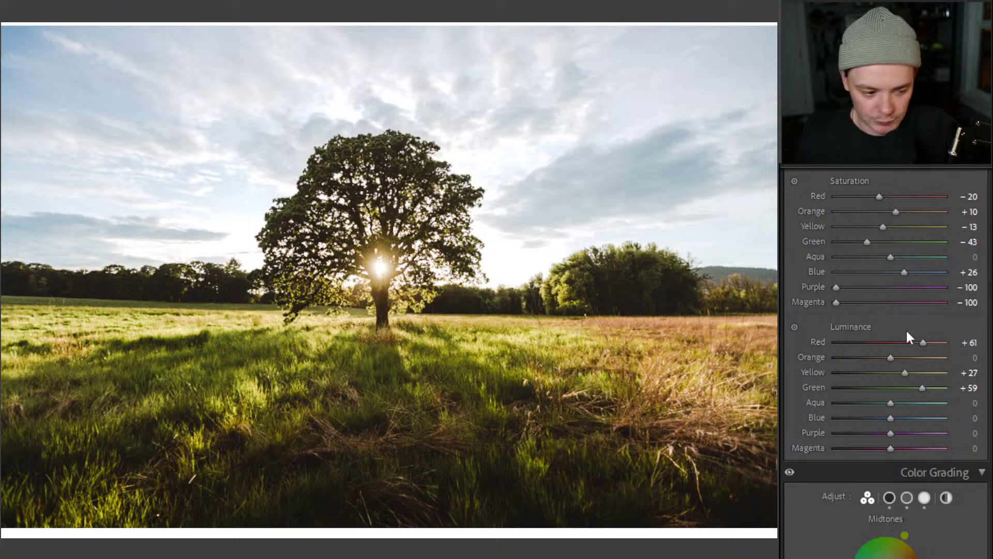
Add another linear gradient mask covering the right side of the photo and fading out at the tree
scroll(918, 274, up, 15)
scroll(913, 278, up, 5)
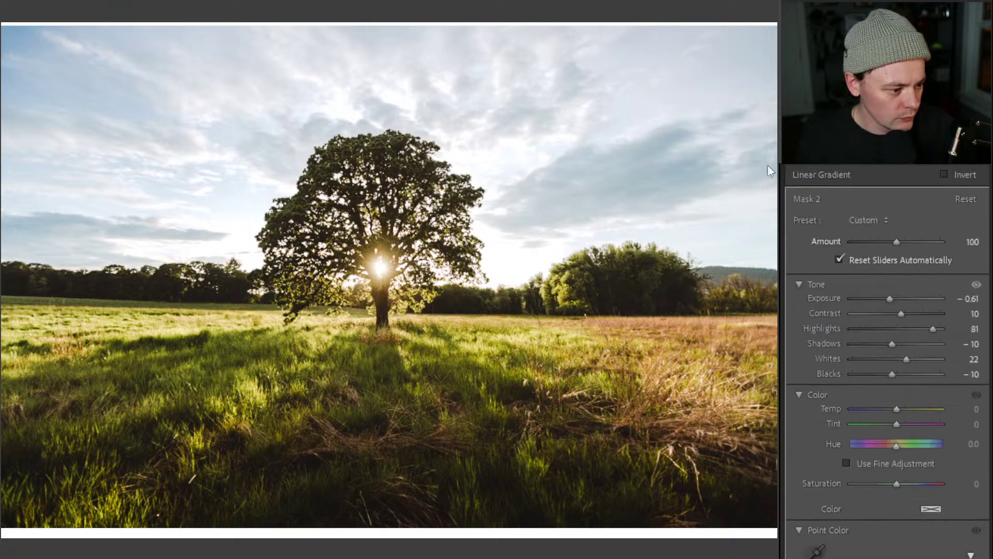
click(794, 173)
click(791, 173)
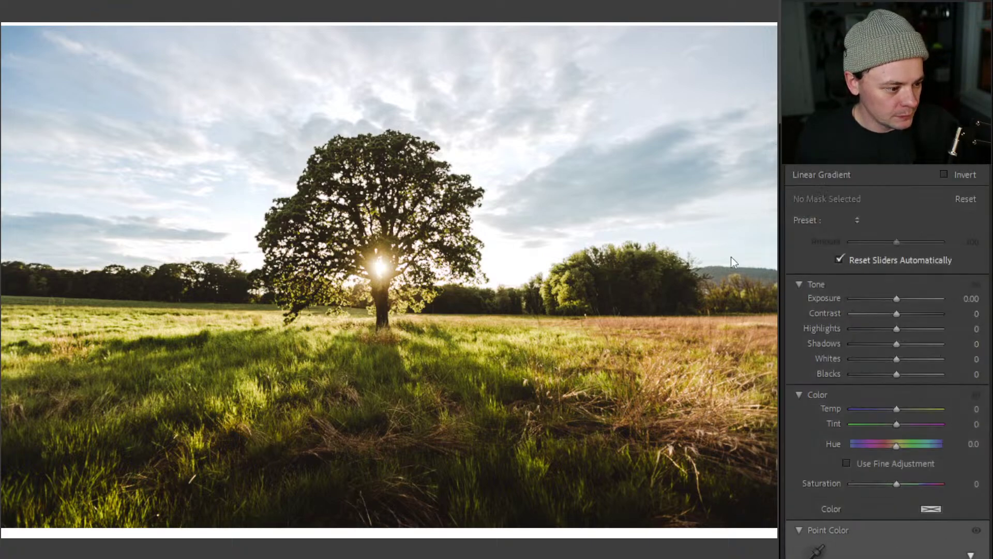
drag(642, 247, 388, 244)
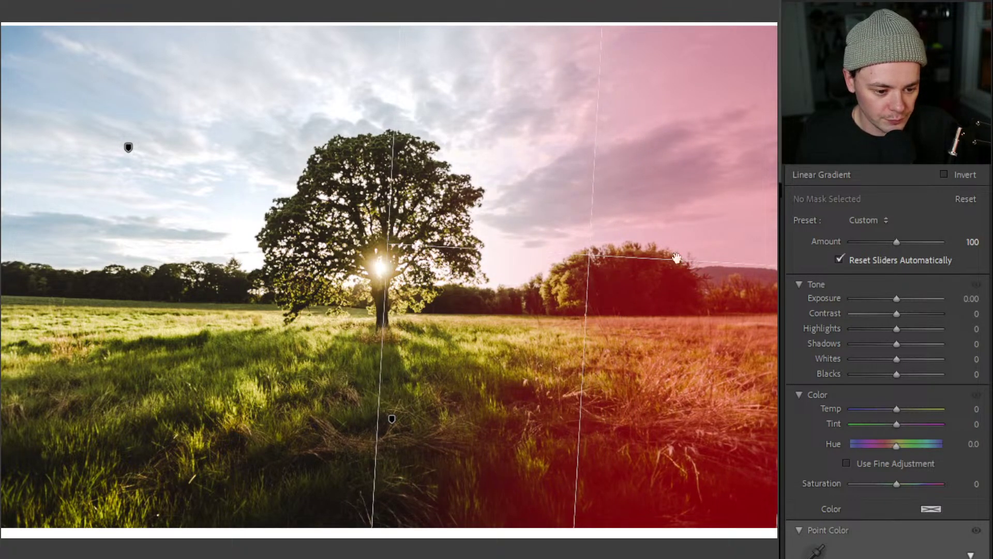
Set the right-side gradient's exposure to -0.20, contrast -25, highlights 31, shadows -10, whites 17 and blacks -3
drag(896, 298, 894, 308)
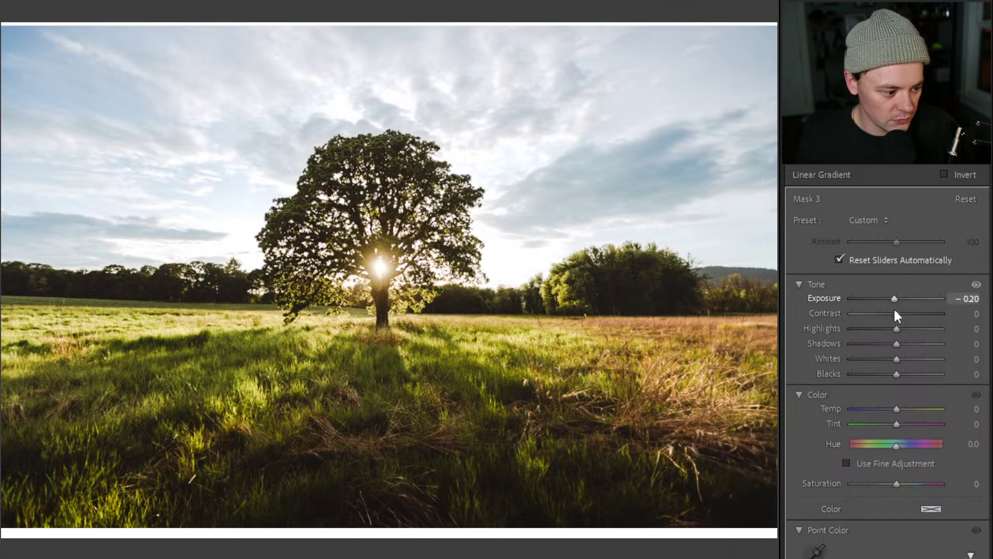
drag(895, 344, 923, 330)
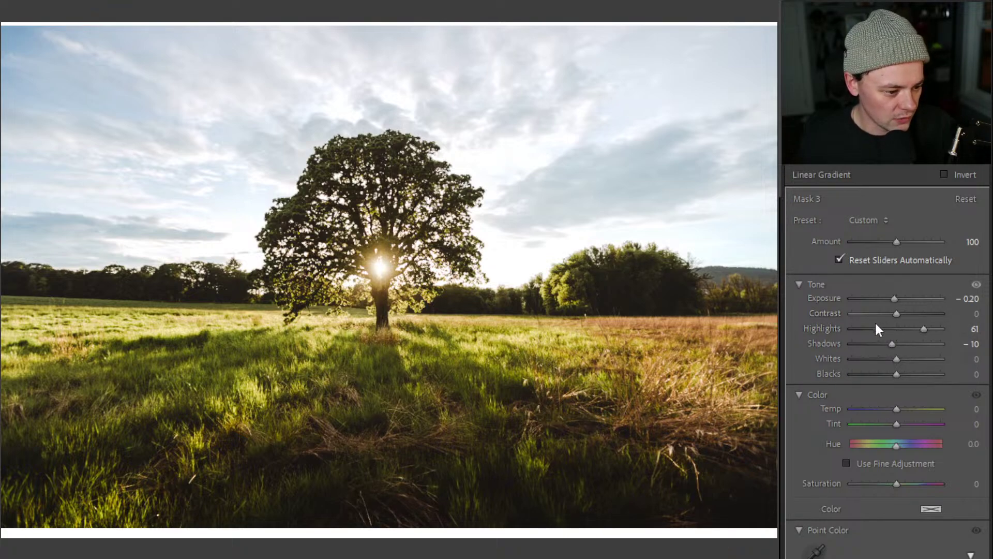
mouse_move(922, 329)
mouse_down()
mouse_move(898, 327)
mouse_move(908, 338)
mouse_up()
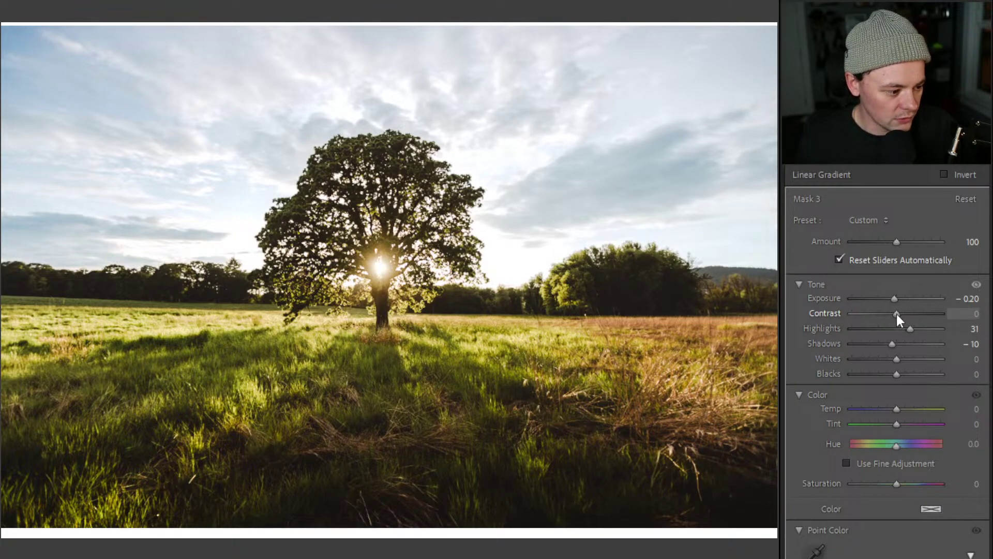
mouse_move(896, 312)
mouse_down()
mouse_move(923, 315)
mouse_move(886, 320)
mouse_up()
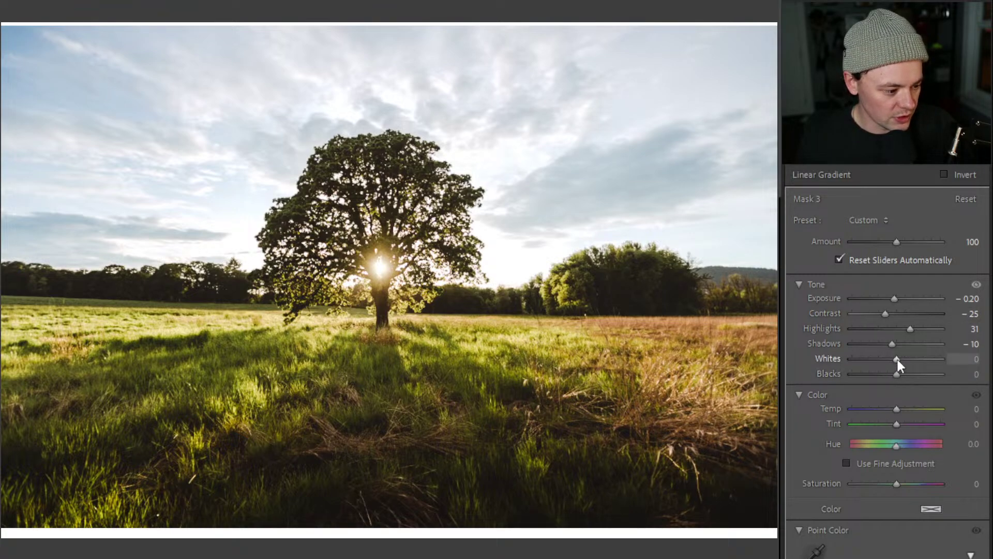
mouse_move(897, 359)
mouse_down()
mouse_move(907, 359)
mouse_move(894, 375)
mouse_up()
Check the photo for clipping, close masking and set the global whites to -23
key(j)
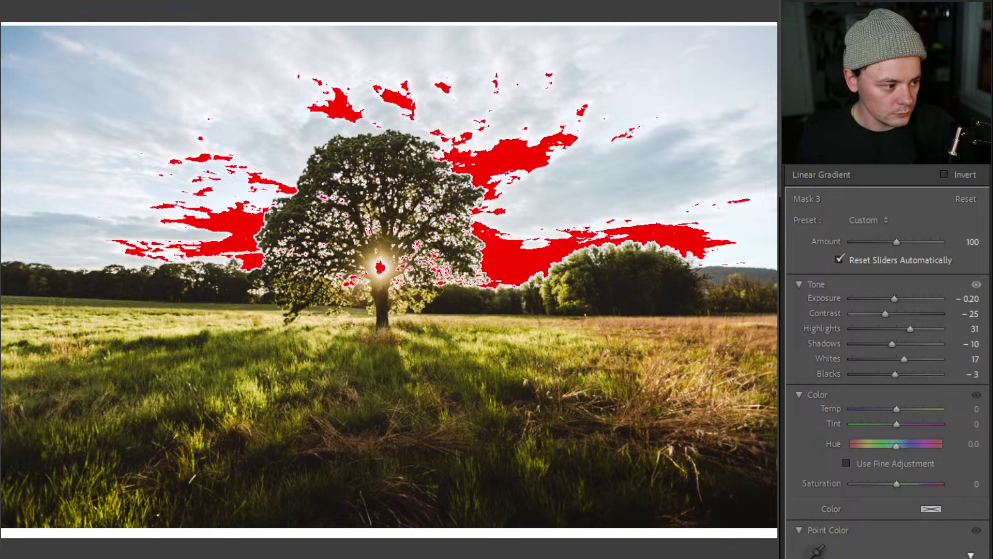
key(j)
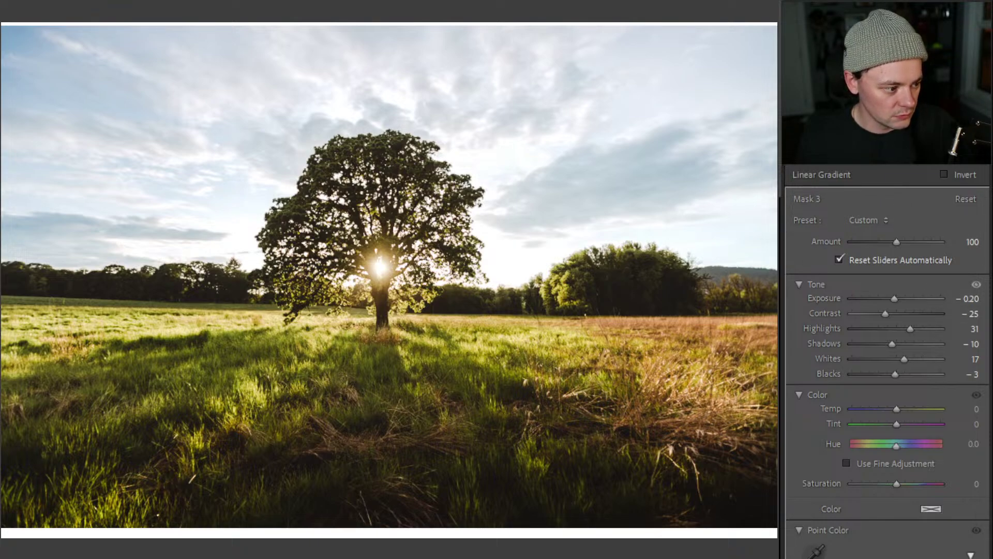
click(926, 158)
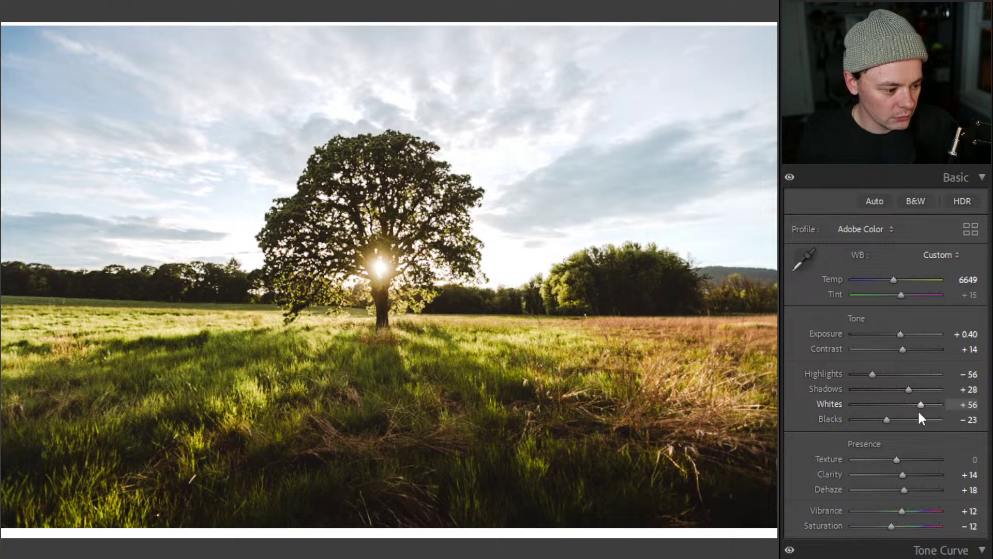
drag(921, 401, 887, 399)
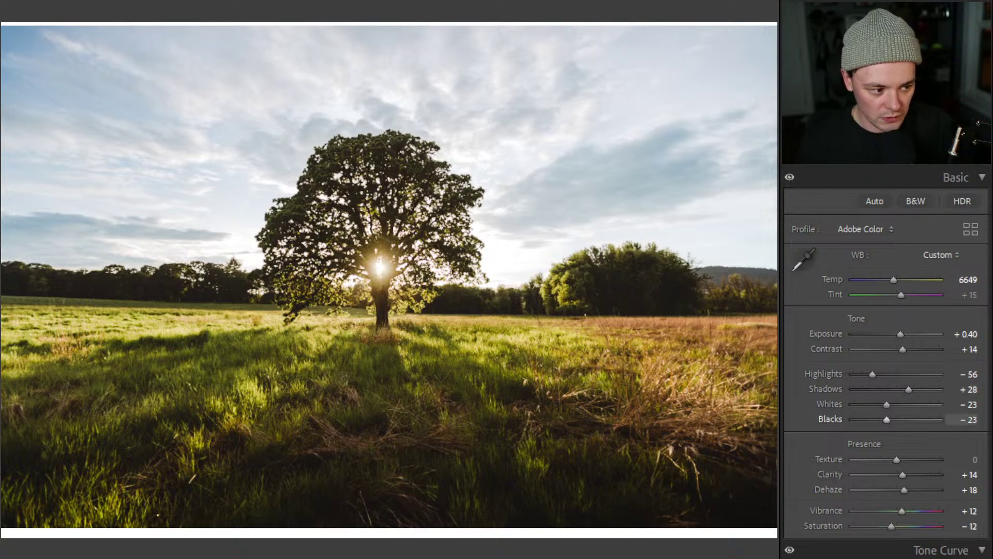
scroll(828, 337, down, 3)
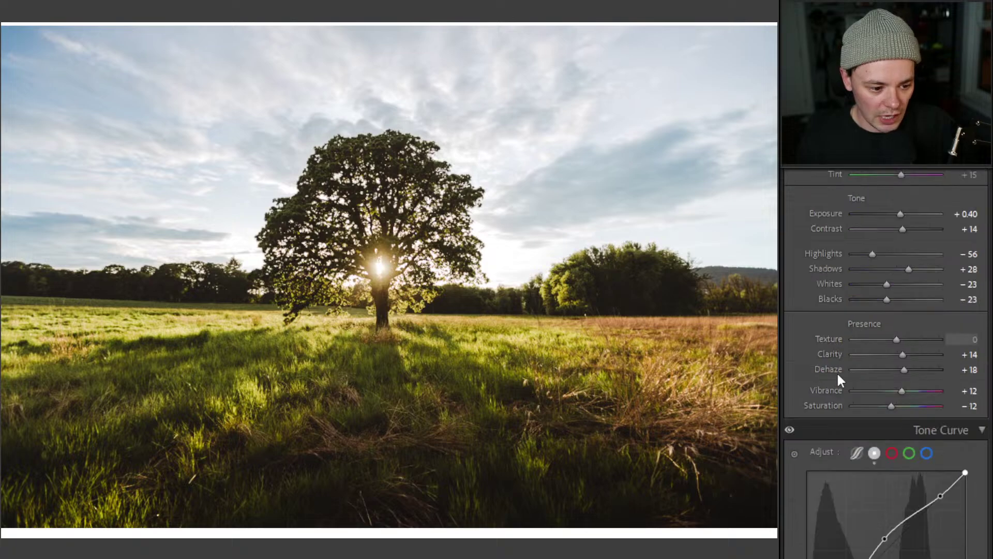
scroll(849, 357, up, 3)
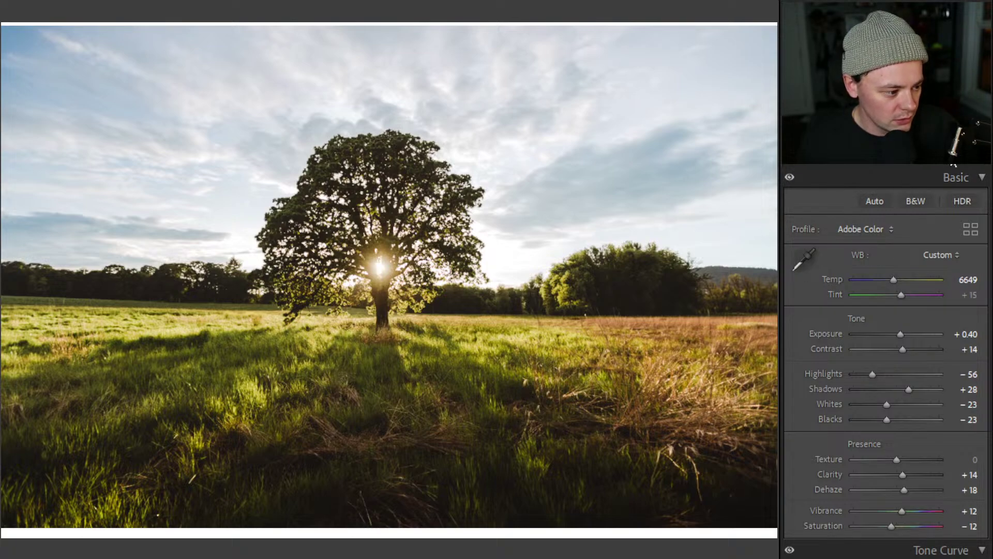
Add a linear gradient mask over the photo's left side with exposure -0.20, contrast -37, highlights 19, shadows 10, whites 17 and blacks -15
key(shift+w)
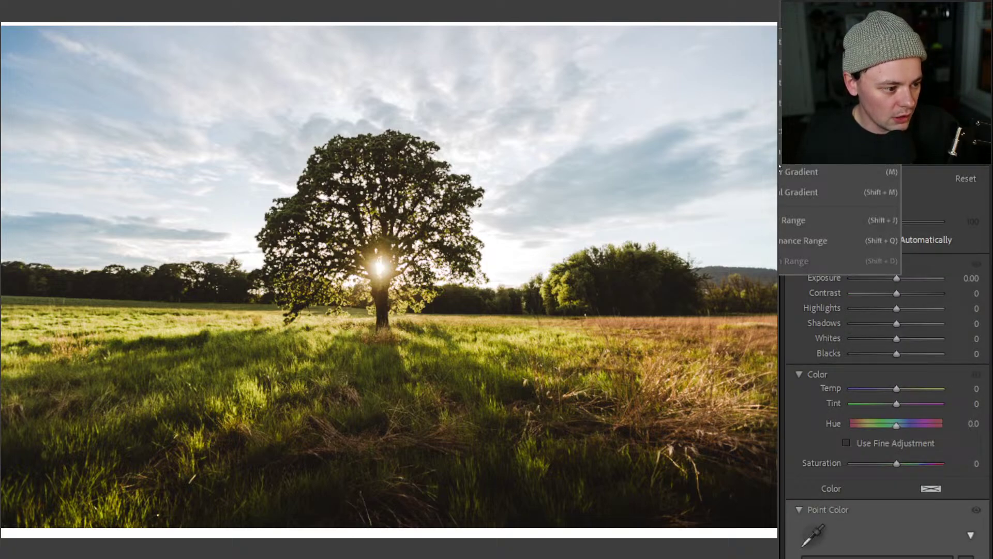
click(781, 176)
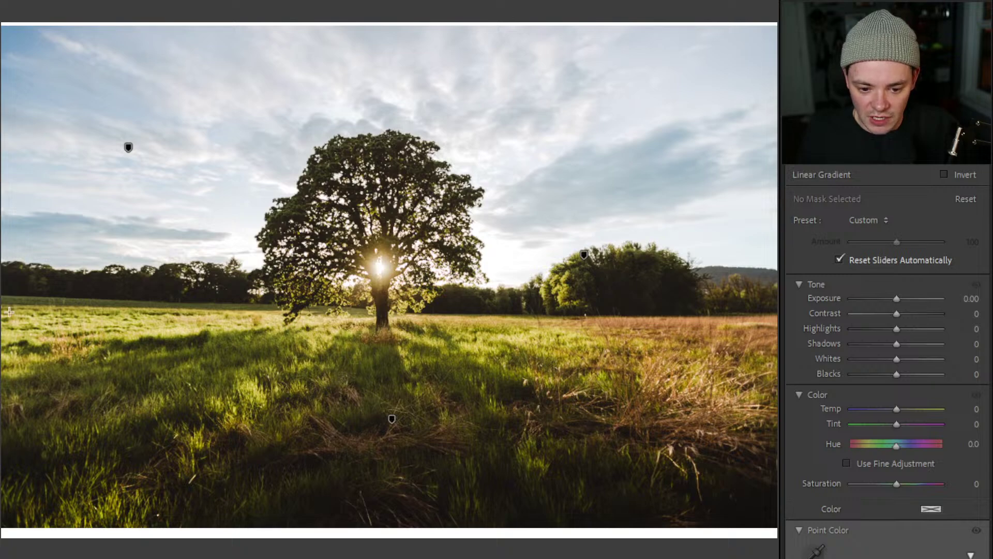
drag(172, 288, 387, 291)
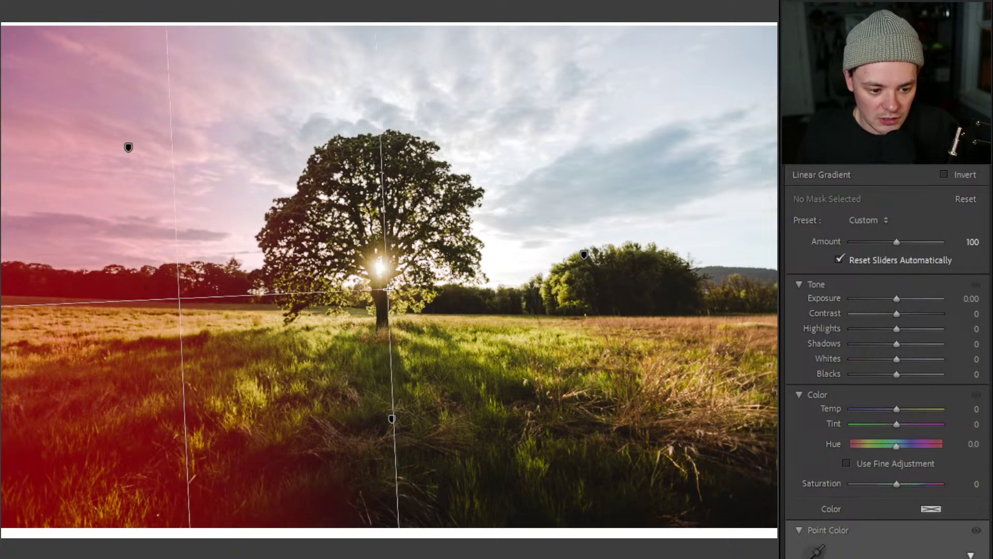
drag(897, 299, 889, 374)
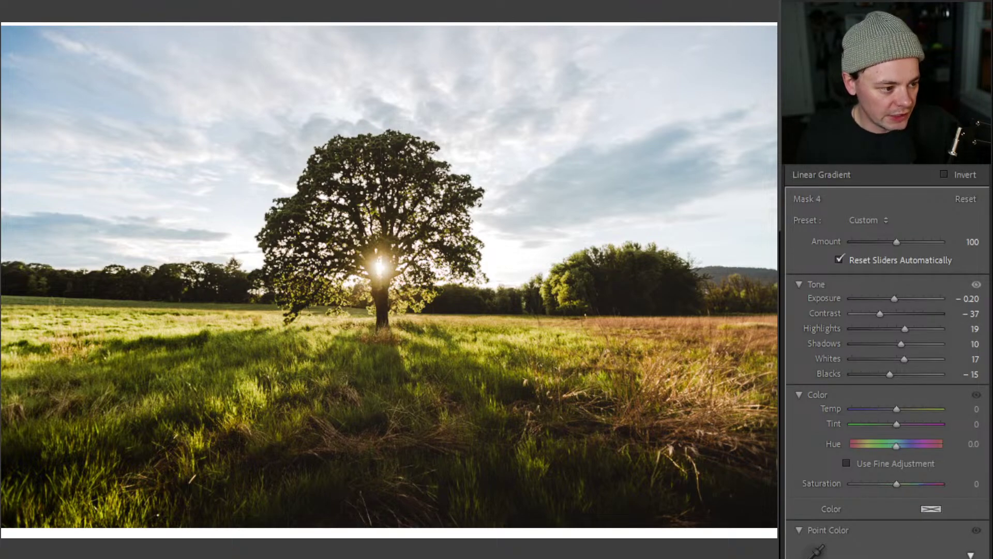
Warm both side gradients, setting the temperature to 8 on the left and 5 on the right, and close masking
click(807, 20)
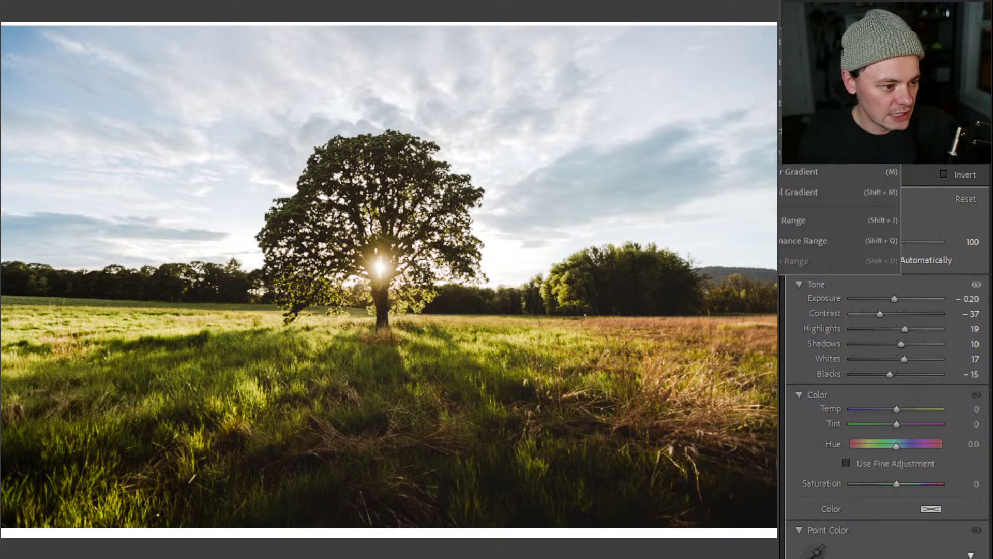
click(799, 43)
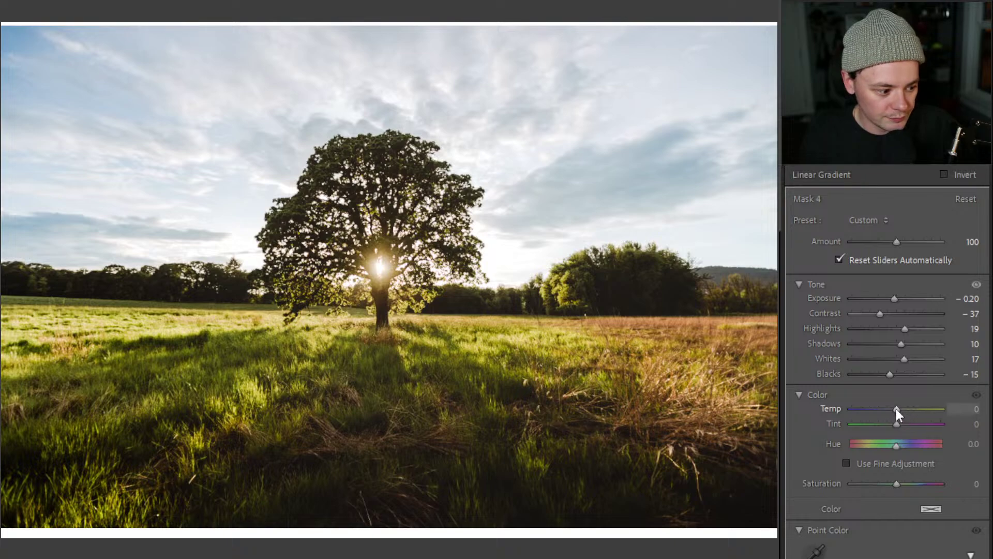
mouse_move(896, 408)
mouse_down()
mouse_move(909, 413)
mouse_move(900, 409)
mouse_up()
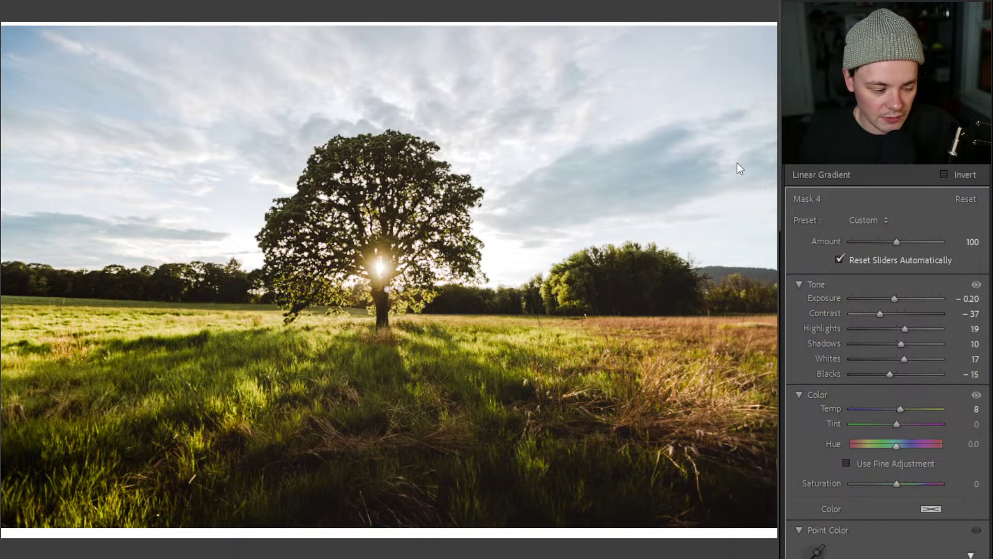
click(833, 119)
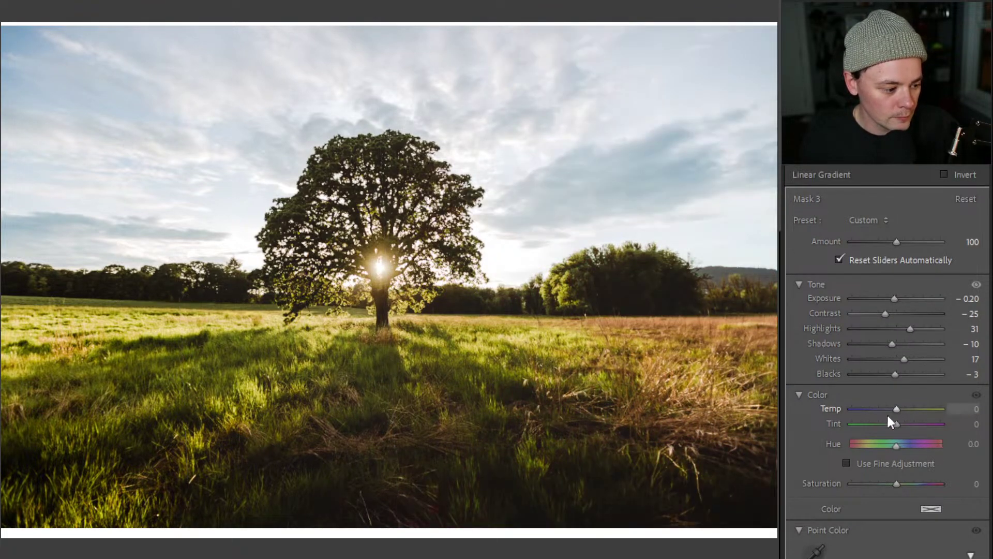
drag(897, 412, 900, 411)
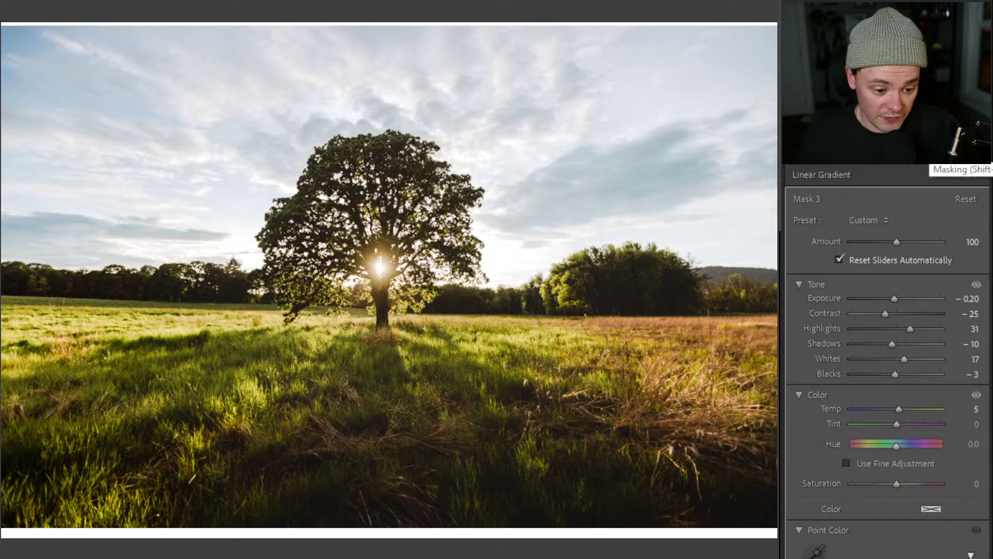
key(shift+w)
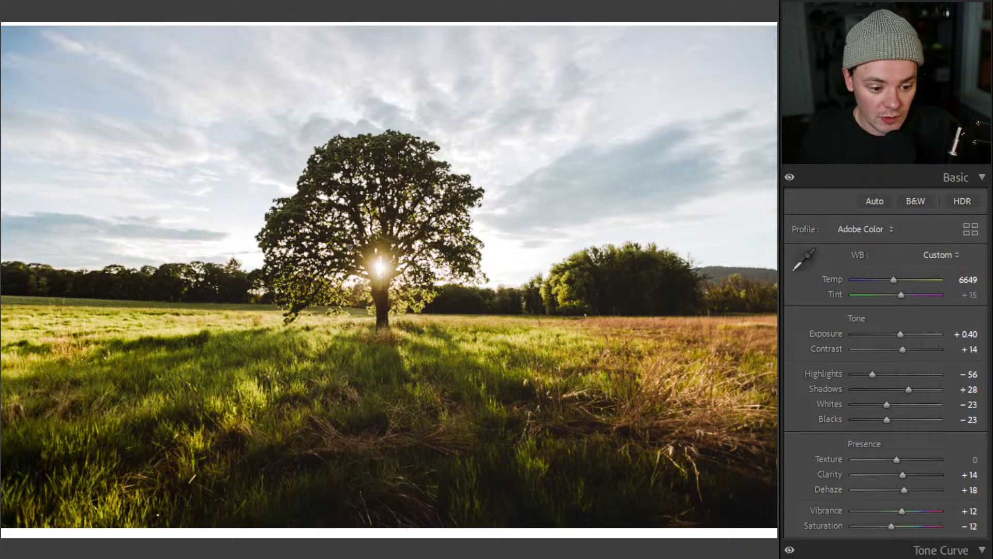
Straighten the photo to an angle of 1.13 and trim a thin strip off the top of the sky
click(386, 344)
click(326, 324)
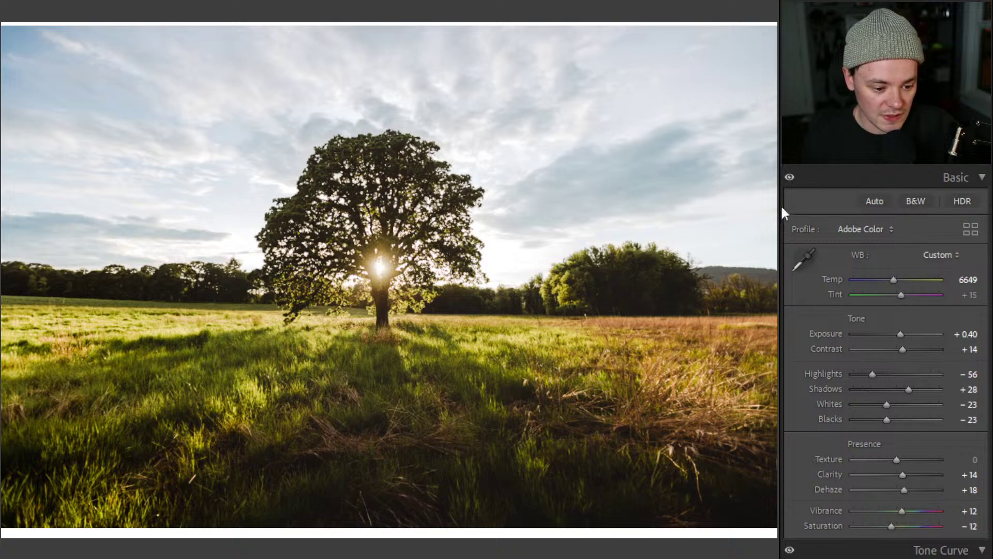
key(r)
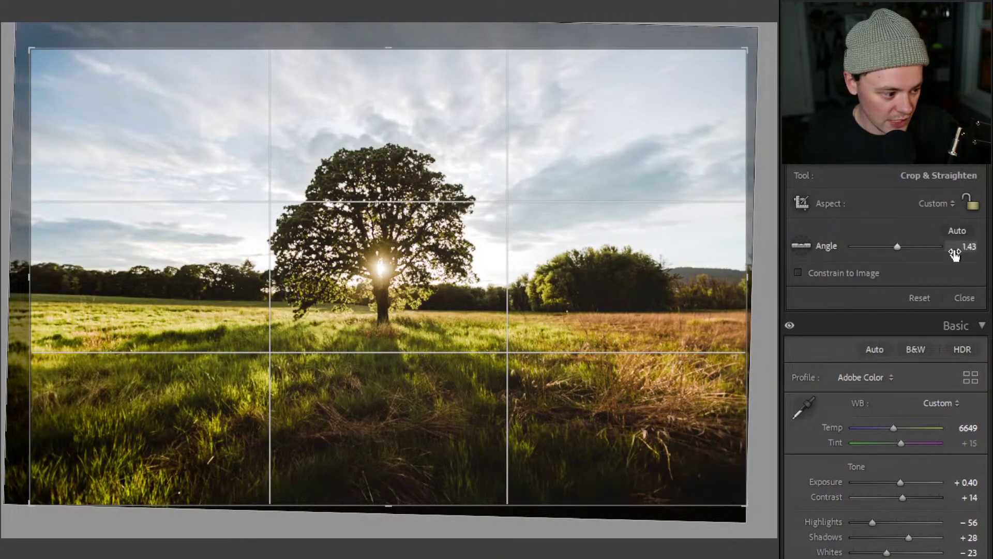
mouse_move(961, 254)
mouse_down()
mouse_move(946, 253)
mouse_move(960, 246)
mouse_up()
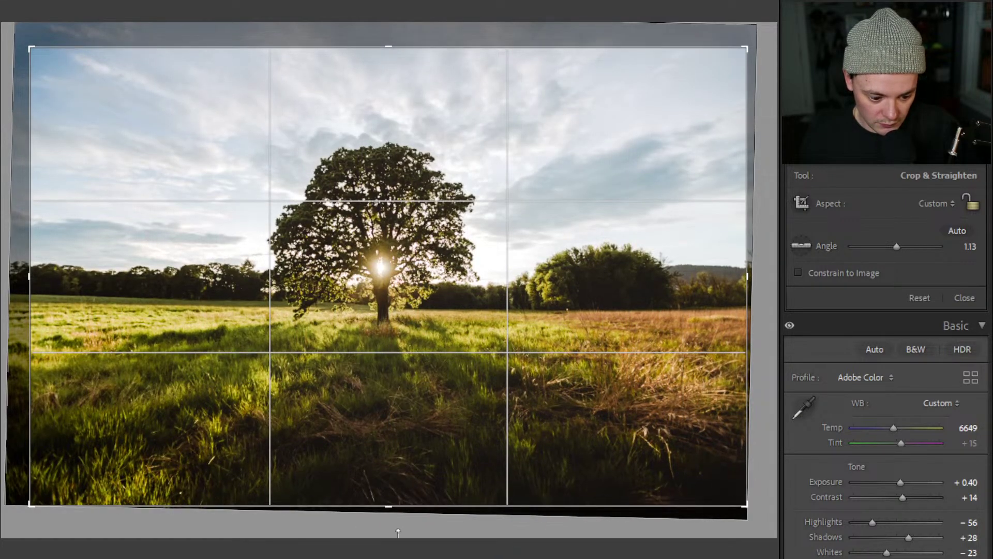
mouse_move(370, 47)
mouse_down()
mouse_move(388, 24)
mouse_move(384, 64)
mouse_move(387, 50)
mouse_up()
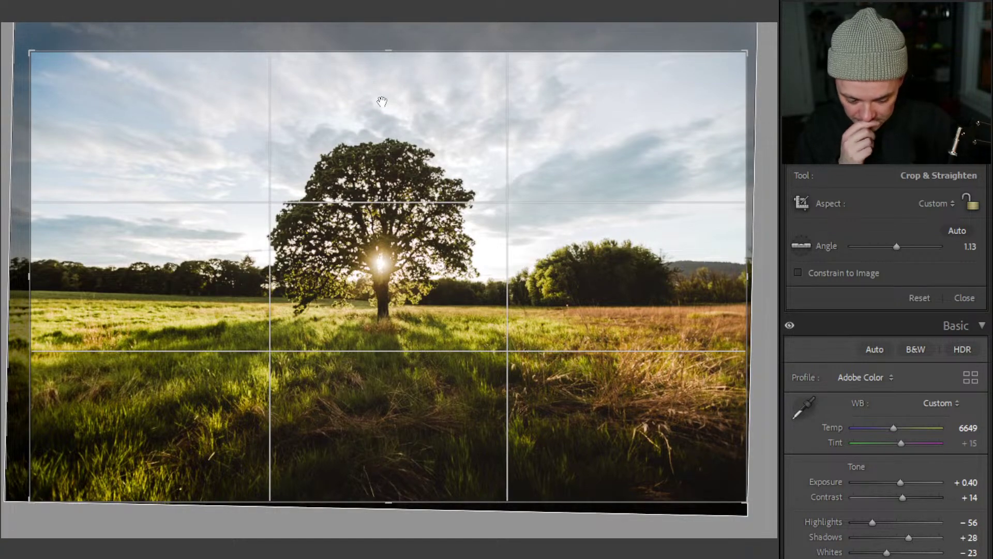
key(Return)
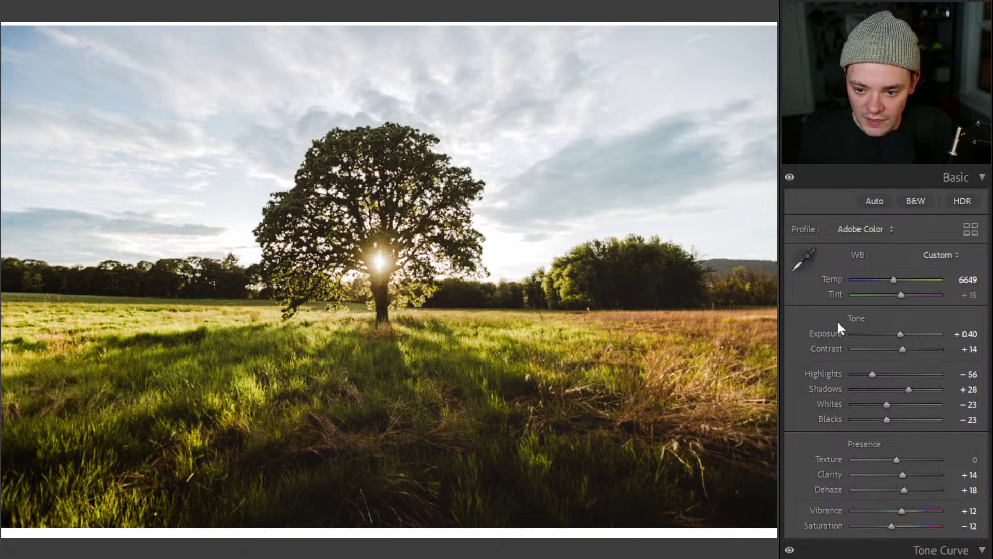
Lighten the foreground gradient mask with exposure -0.20, highlights 64, shadows 5, whites 37 and blacks -24, and close masking
click(951, 166)
drag(392, 415, 392, 288)
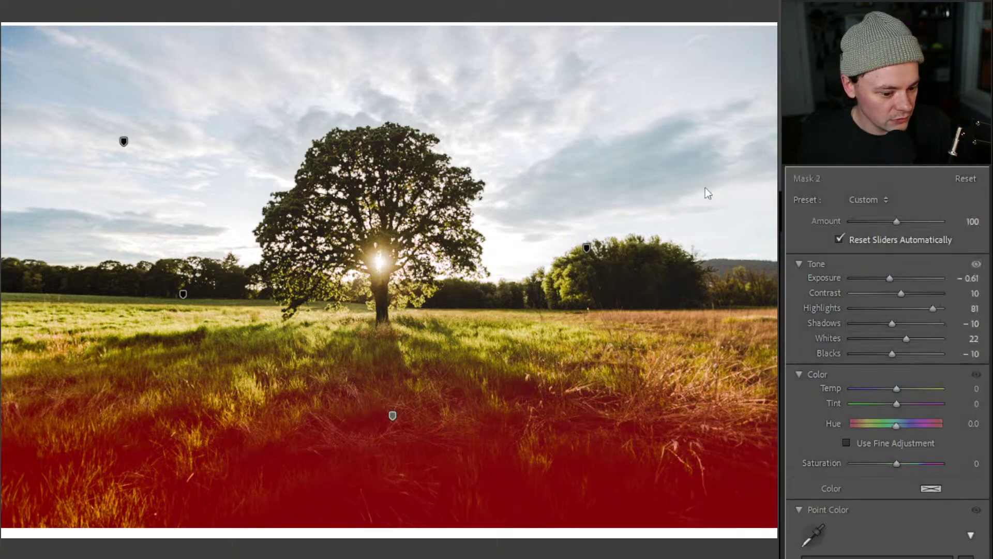
mouse_move(890, 299)
mouse_down()
mouse_move(904, 298)
mouse_move(896, 299)
mouse_up()
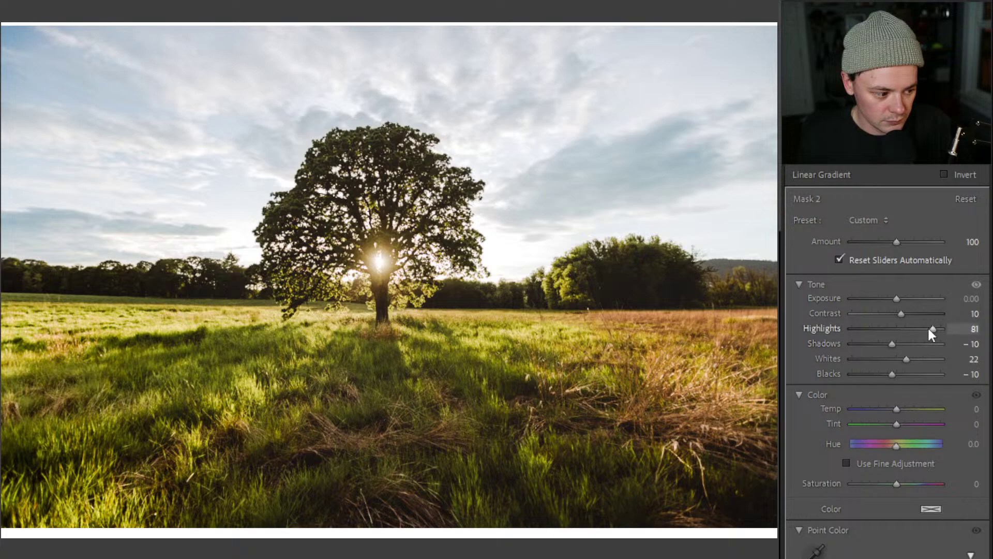
drag(932, 328, 886, 371)
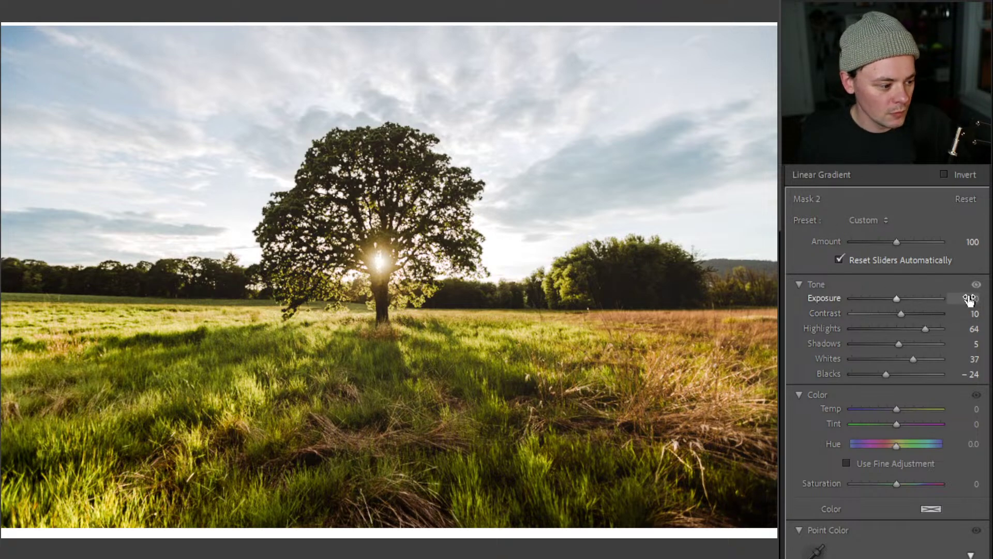
drag(969, 300, 958, 300)
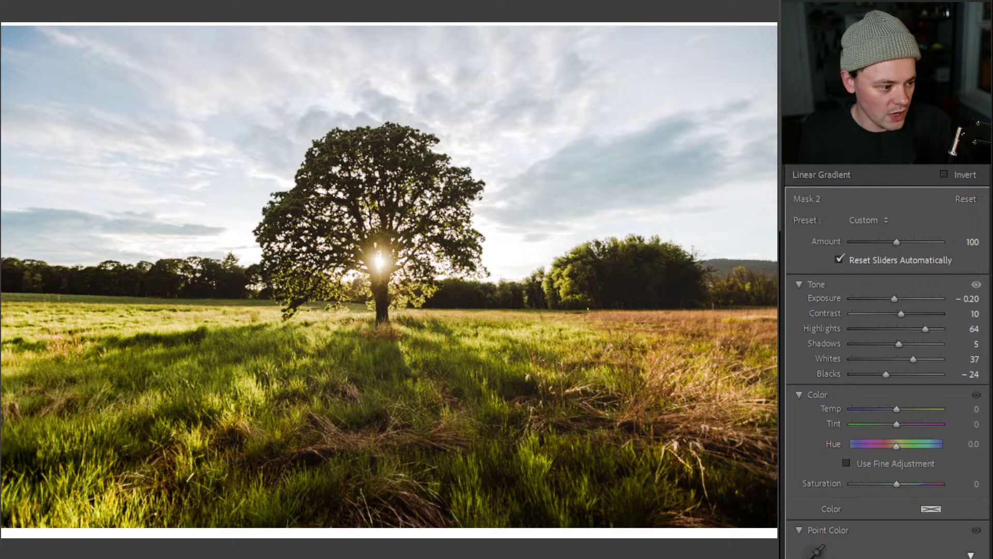
click(968, 151)
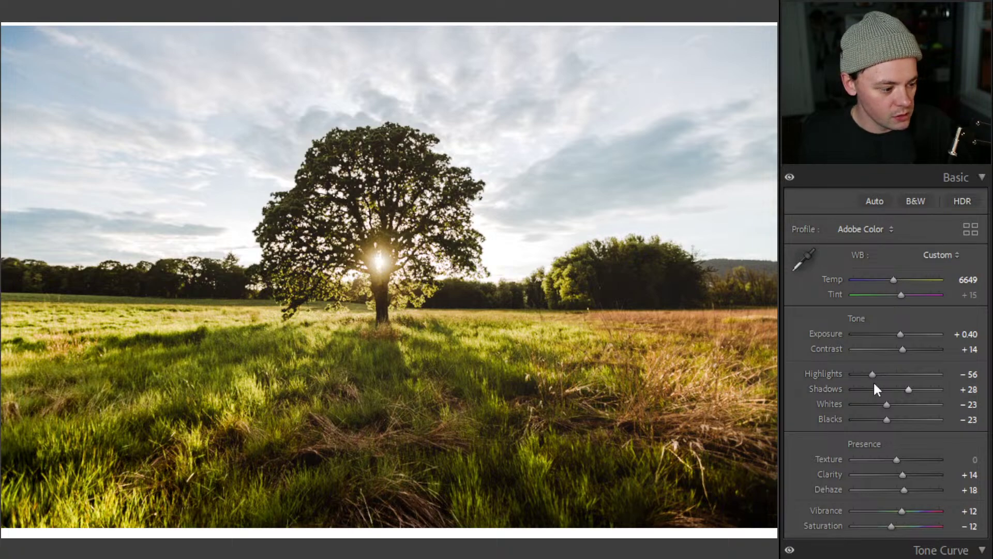
Inspect the area around the tree trunk up close and open the edited photo in Photoshop
scroll(873, 381, down, 9)
scroll(867, 370, up, 2)
scroll(867, 369, up, 6)
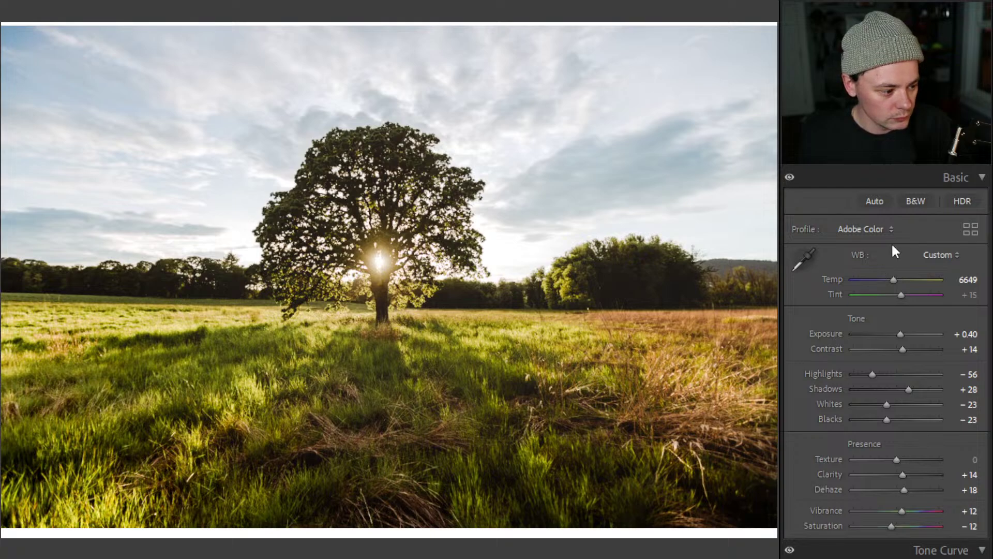
click(419, 281)
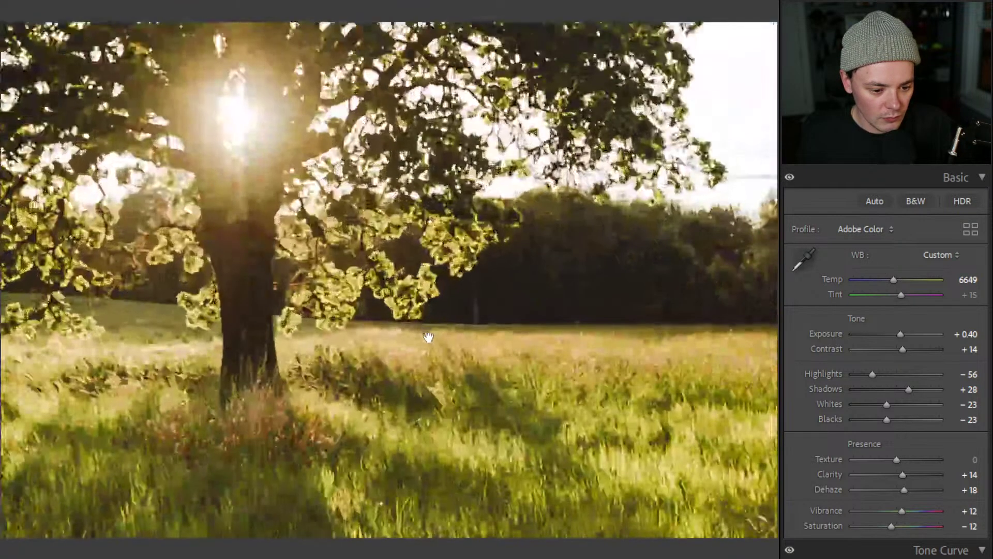
click(432, 351)
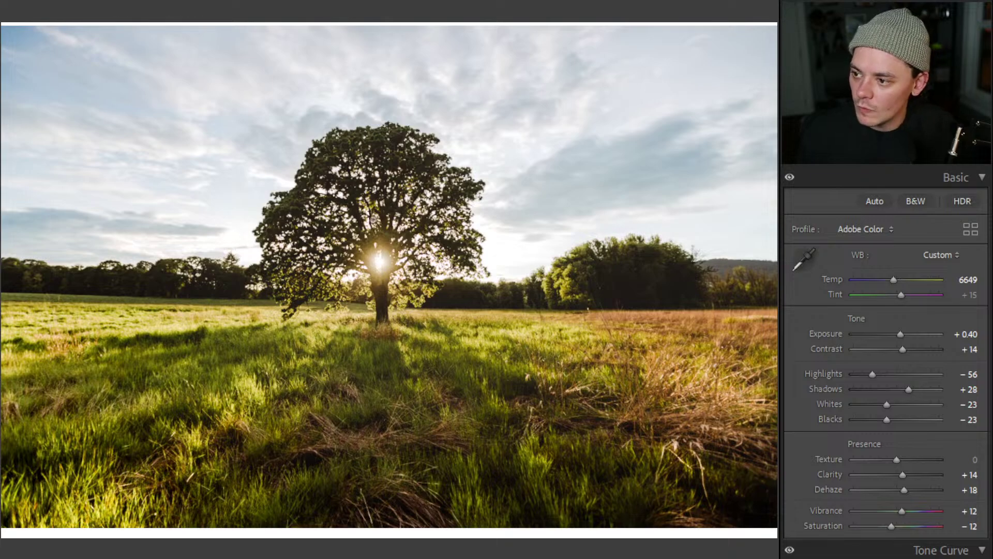
right_click(387, 242)
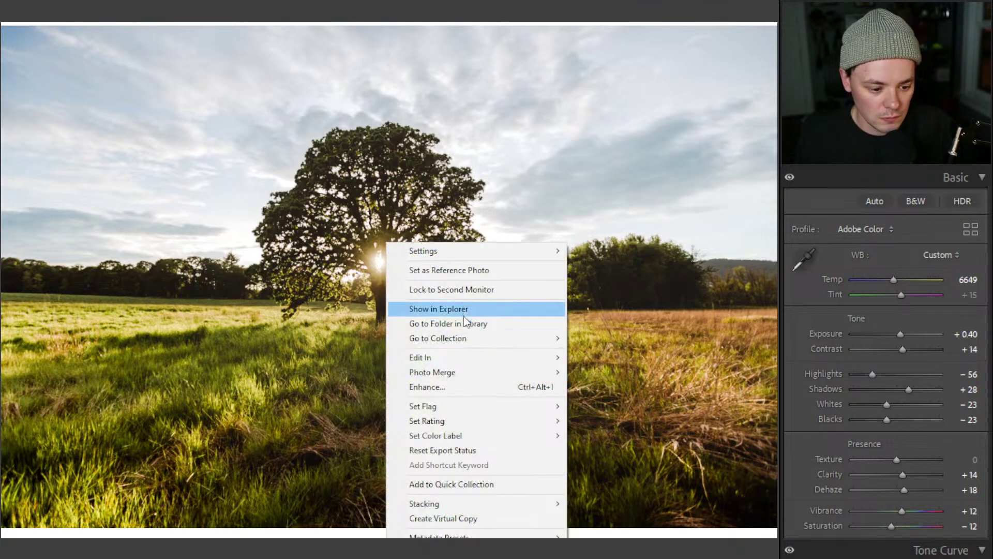
mouse_move(466, 359)
click(608, 358)
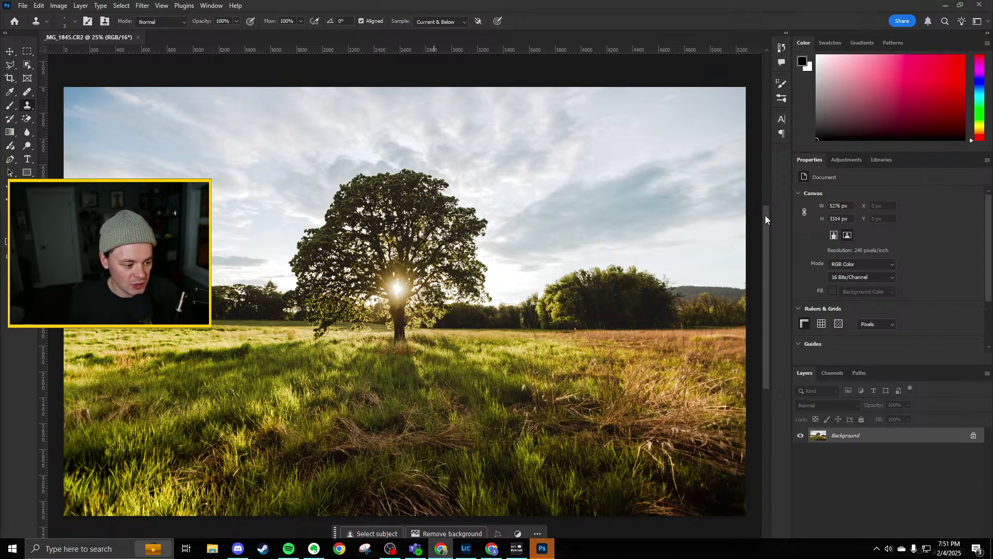
Duplicate the Background layer and name the copy "Skewed"
drag(765, 216, 766, 219)
scroll(377, 280, down, 2)
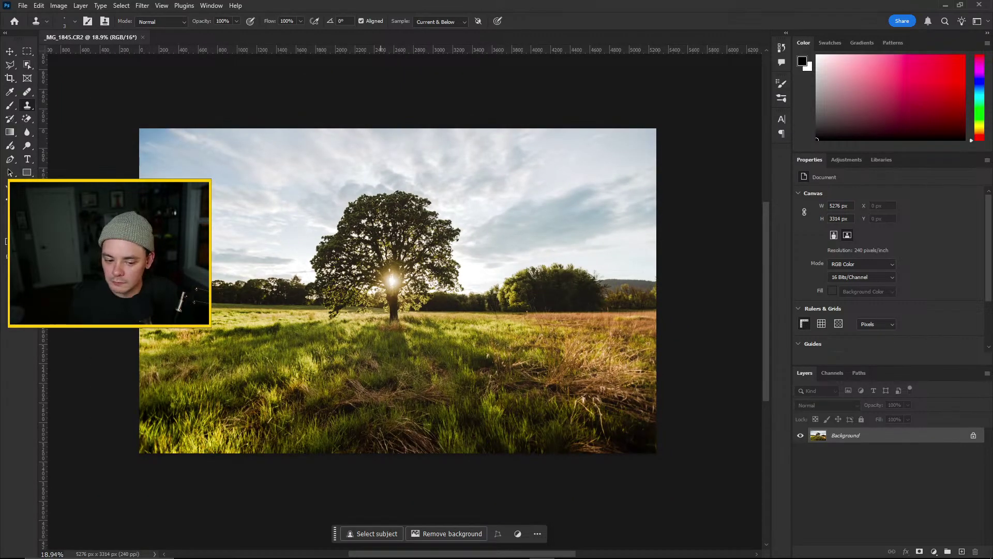
scroll(420, 255, up, 1)
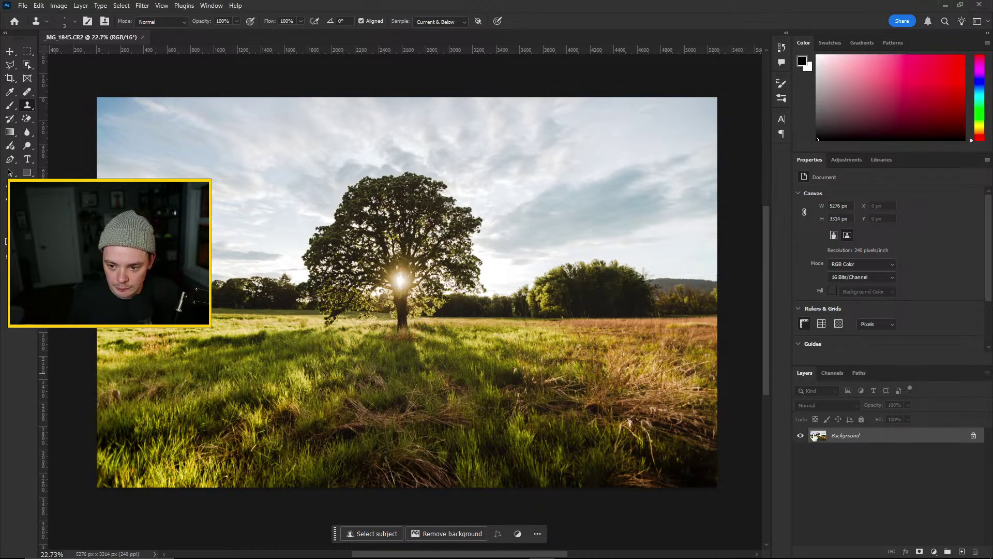
right_click(840, 438)
click(880, 354)
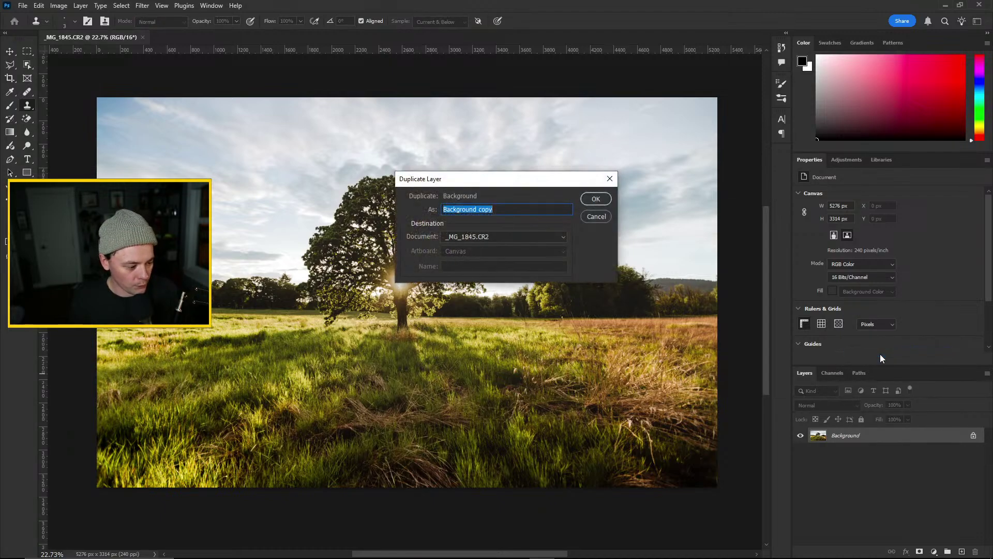
text(S)
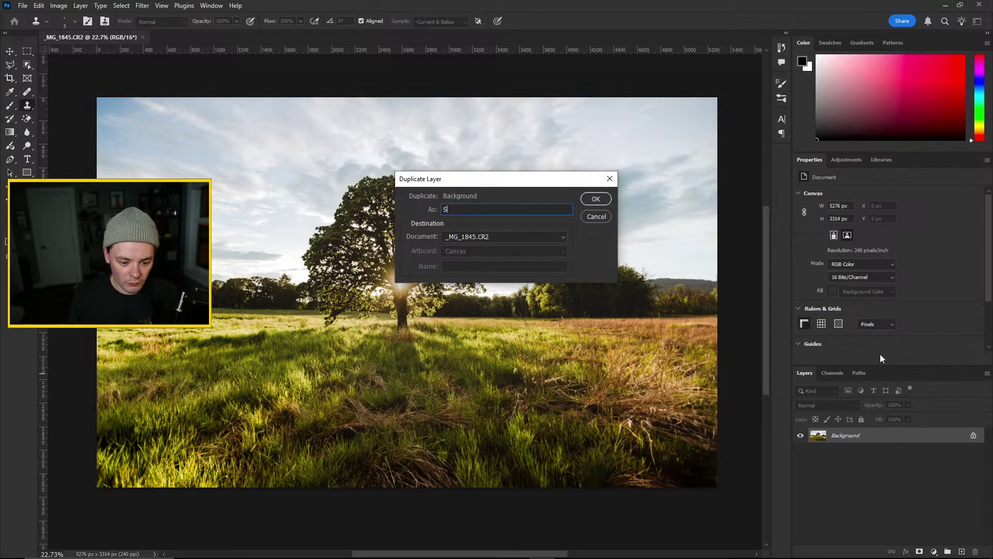
text(kewed)
key(Return)
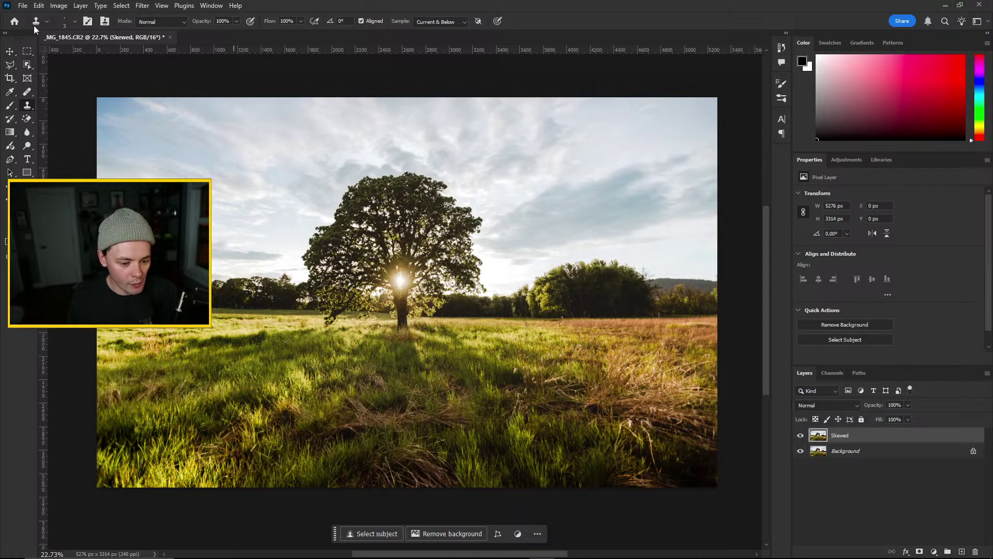
Skew the Skewed layer by moving its upper-right corner up and outward and its upper-left corner up, and compare it with the original
click(39, 6)
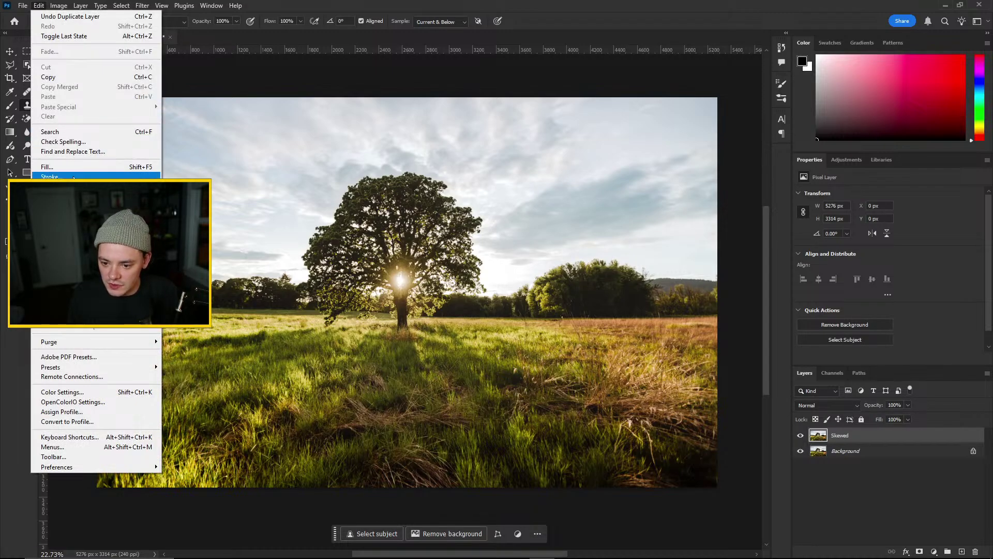
mouse_move(62, 261)
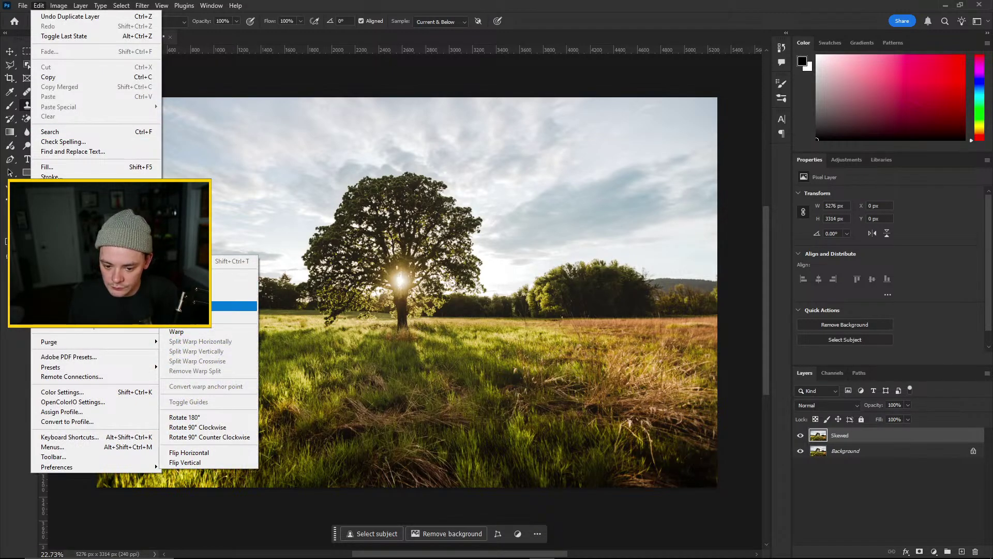
click(186, 295)
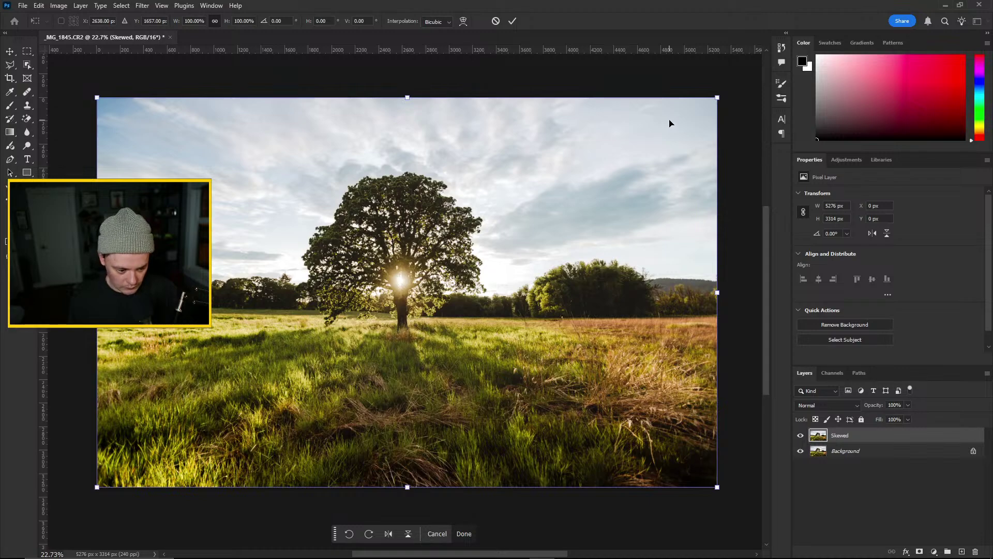
drag(719, 100, 755, 67)
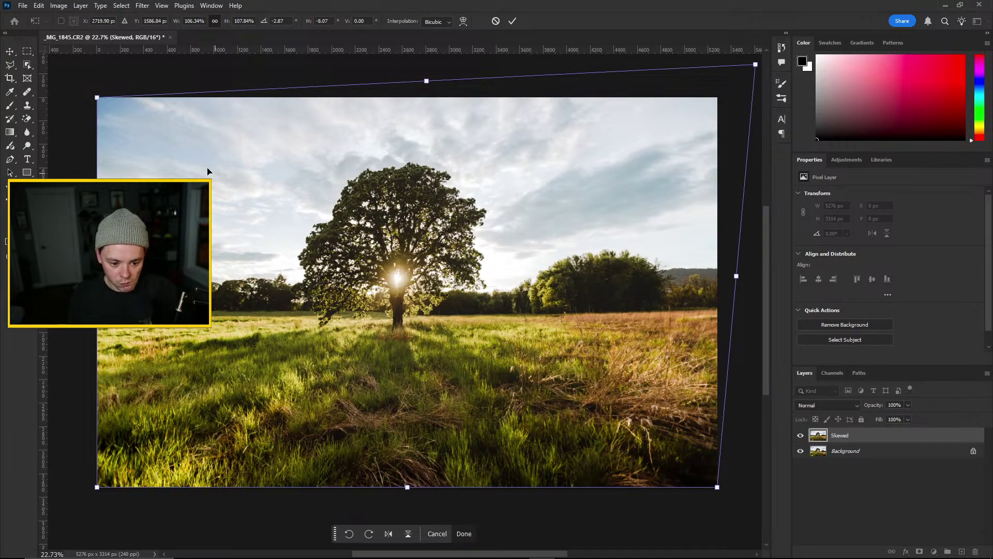
drag(93, 100, 111, 84)
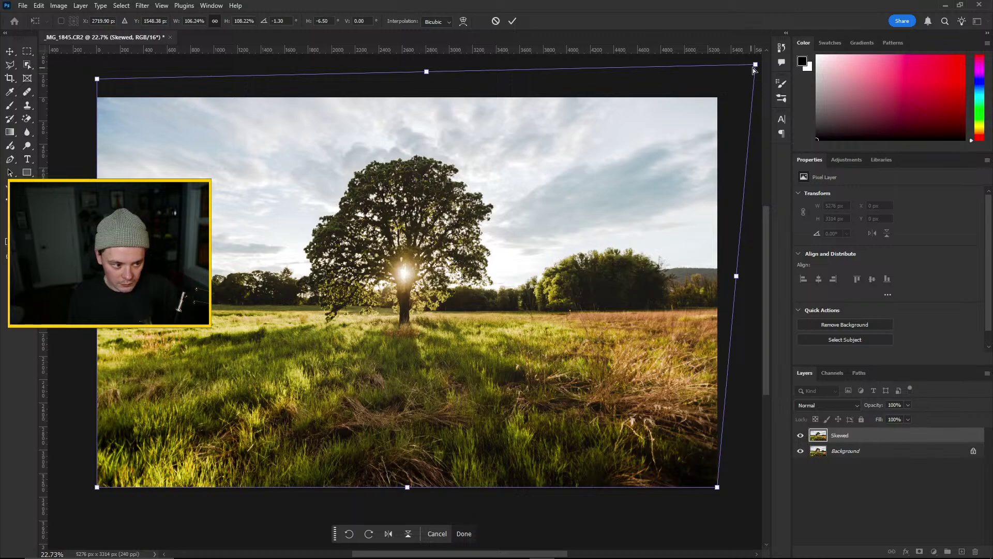
drag(756, 65, 758, 66)
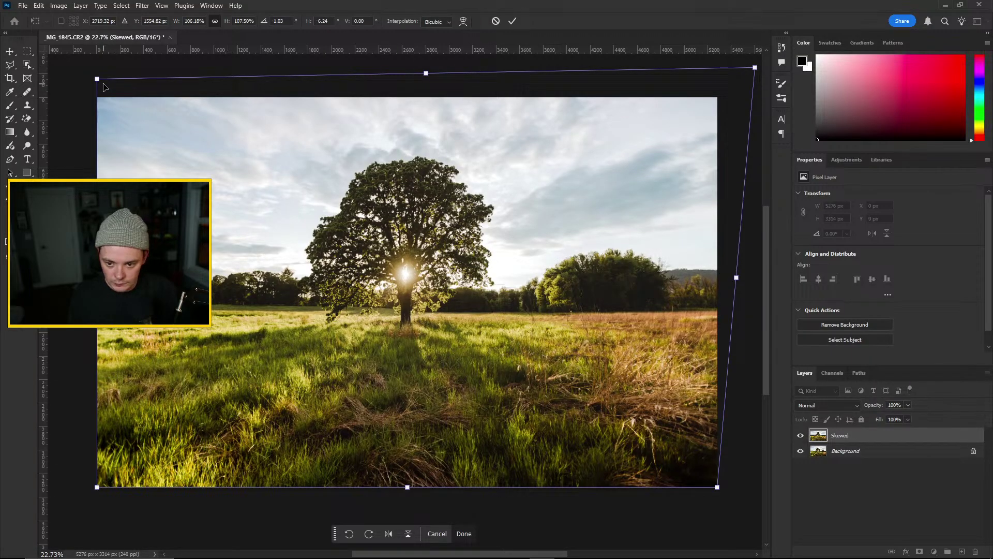
drag(97, 82, 101, 82)
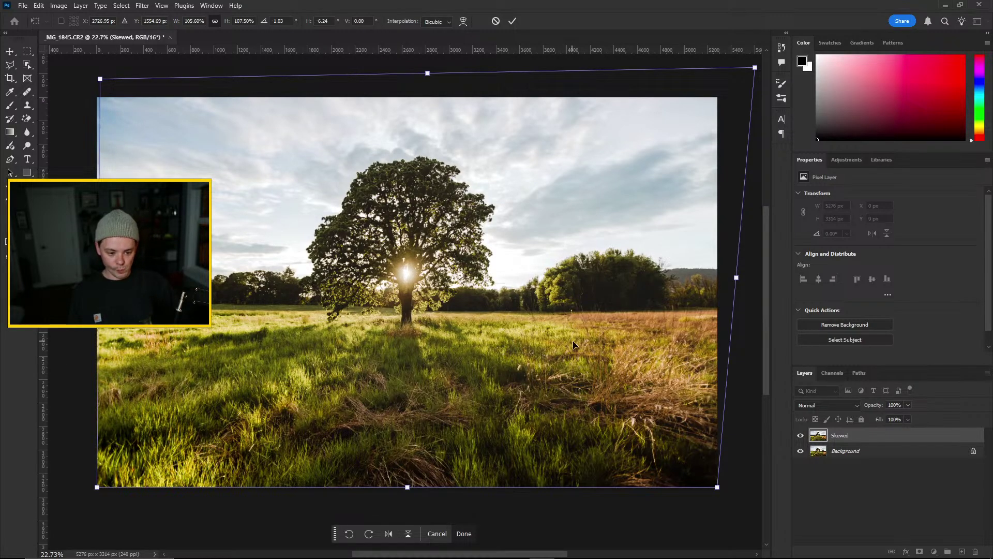
key(Return)
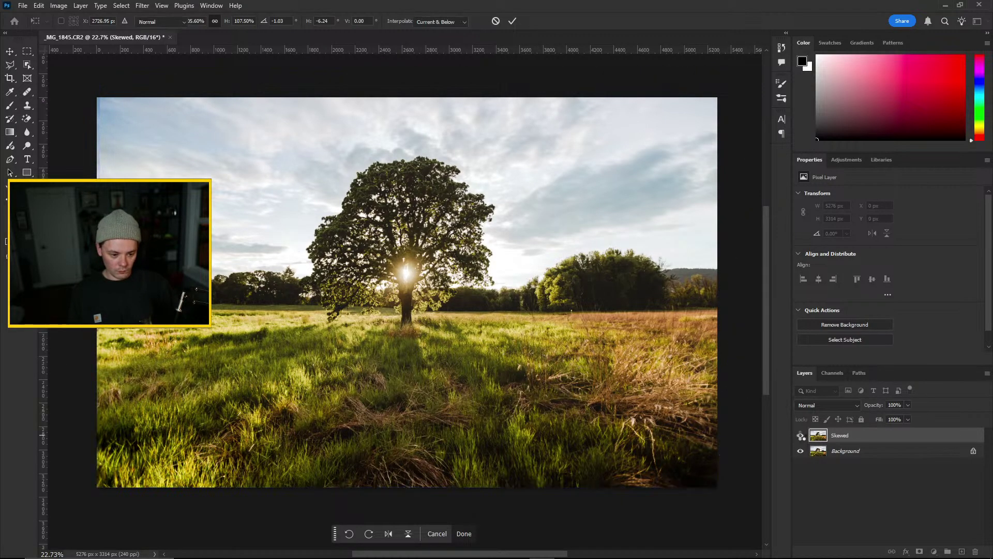
click(801, 438)
click(801, 438)
click(801, 437)
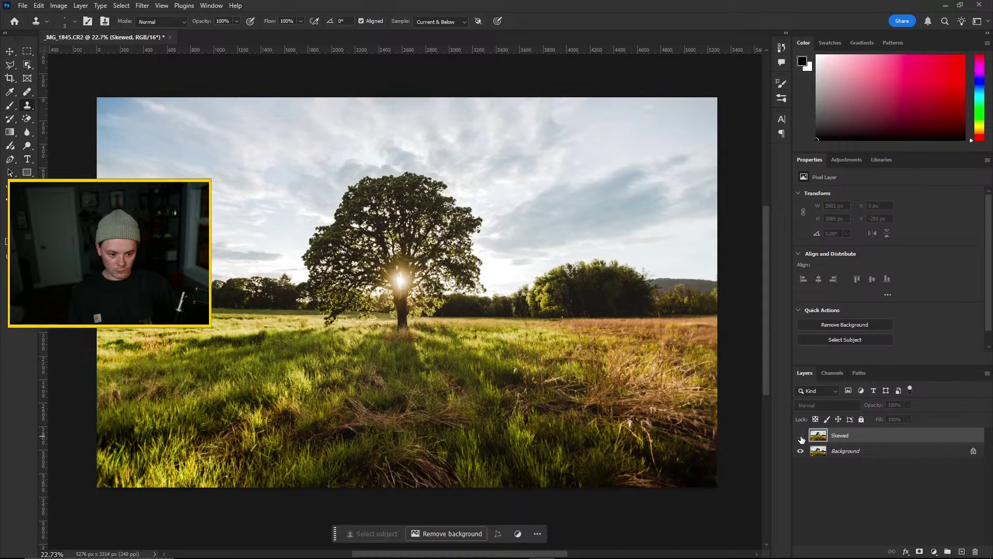
click(801, 438)
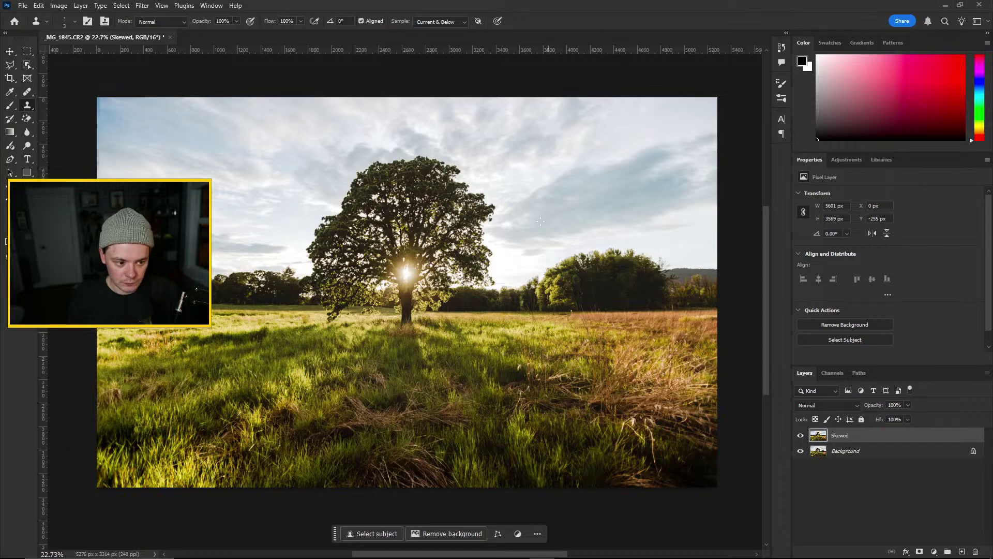
Duplicate the Skewed layer and name the copy "Removals"
click(827, 494)
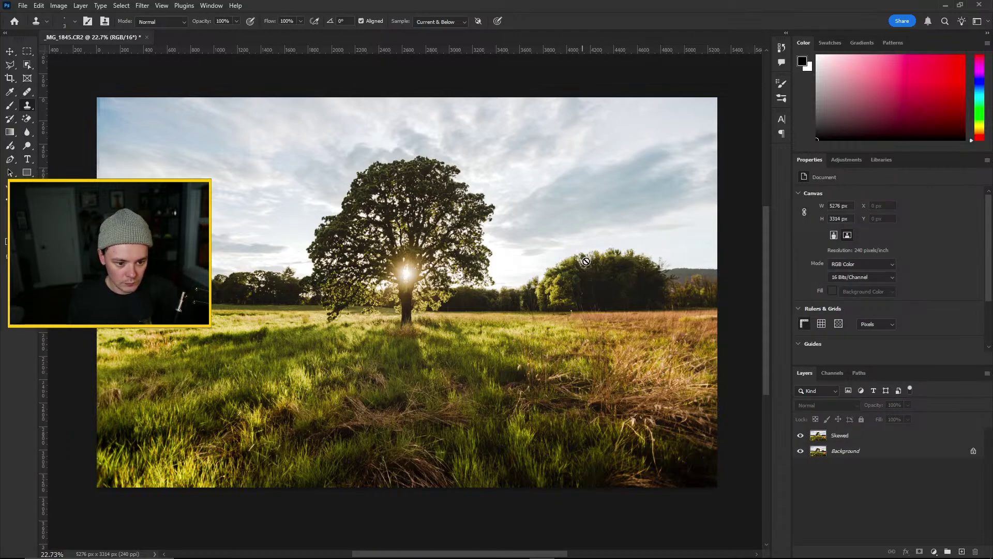
right_click(849, 436)
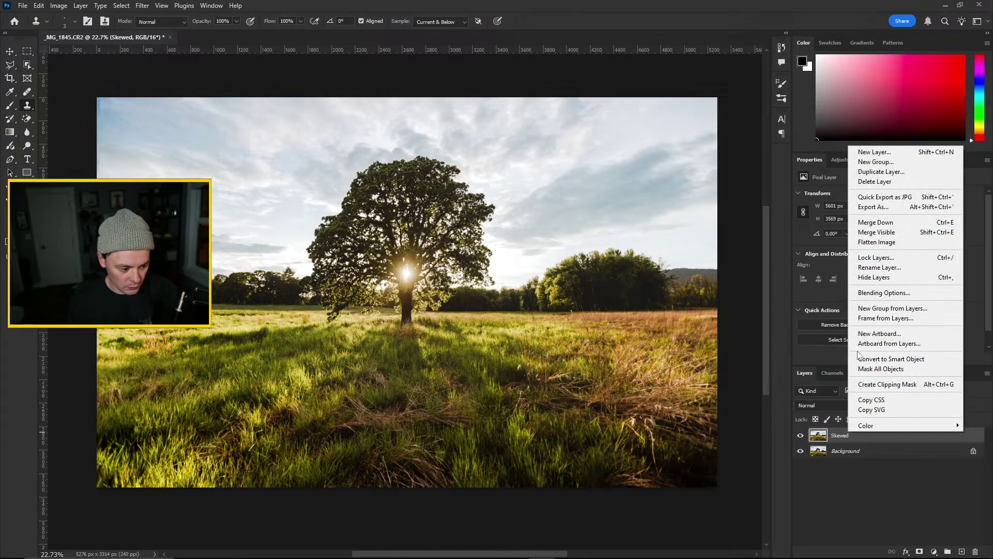
click(891, 173)
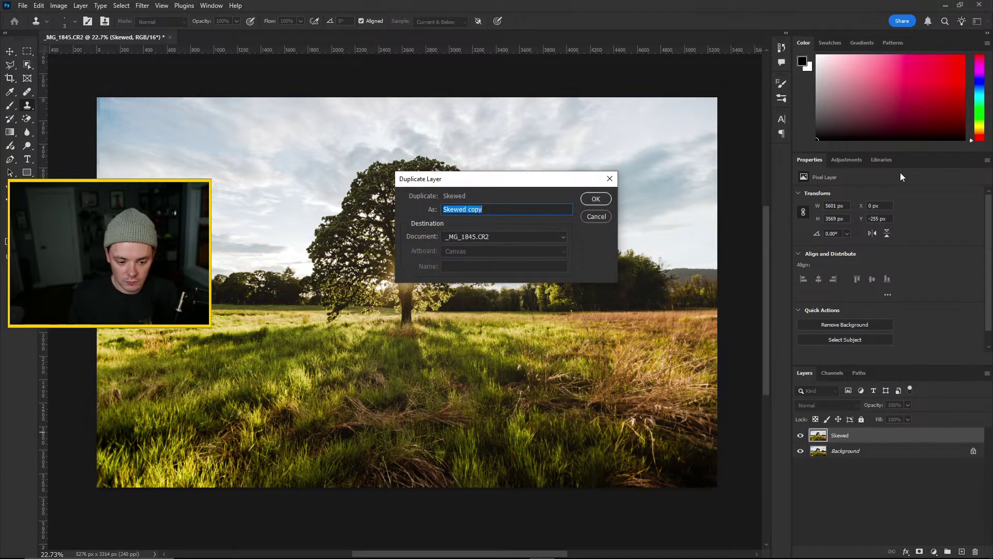
text(Removals)
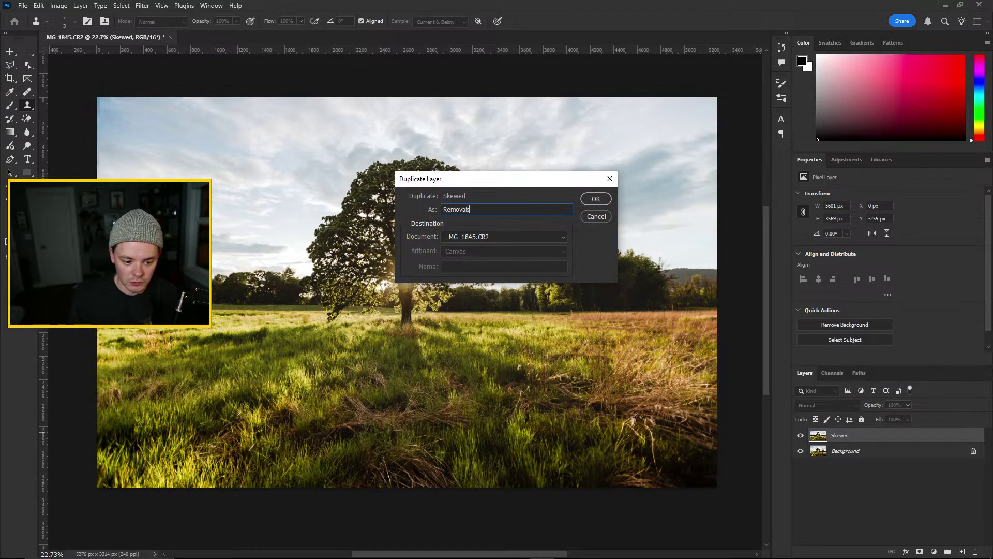
key(Return)
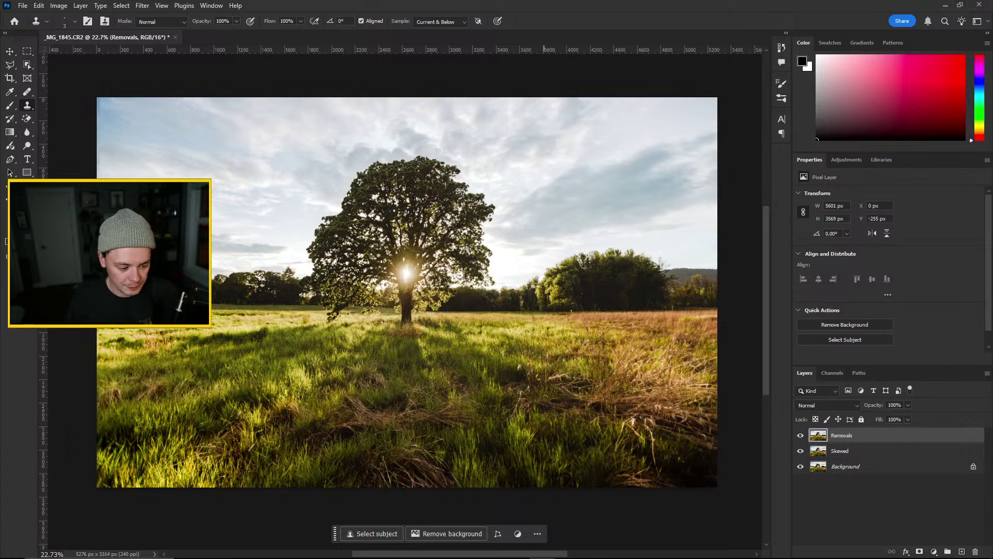
Mark the large bush cluster to the right of the tree with the Selection Brush and replace it using Generative Fill without a prompt
scroll(565, 298, up, 5)
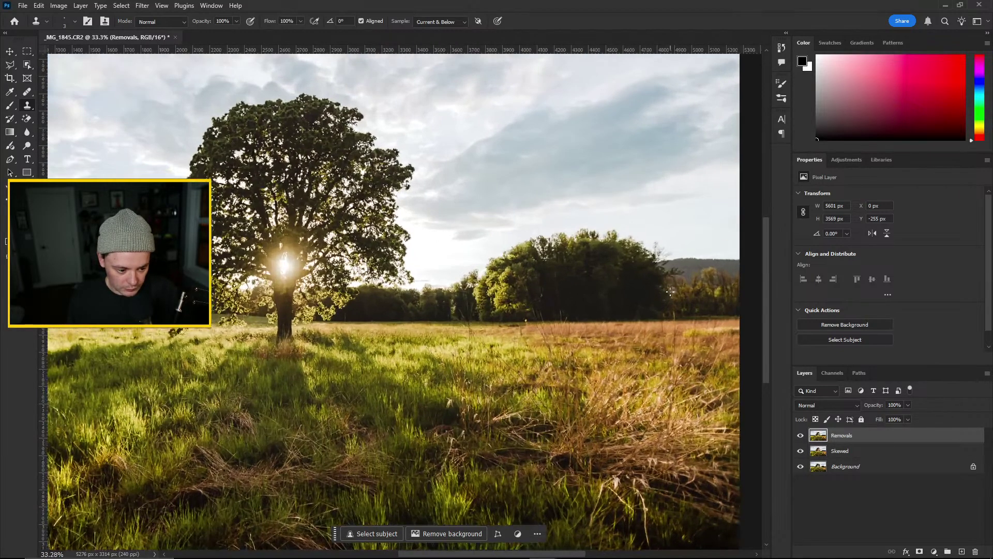
scroll(579, 273, down, 2)
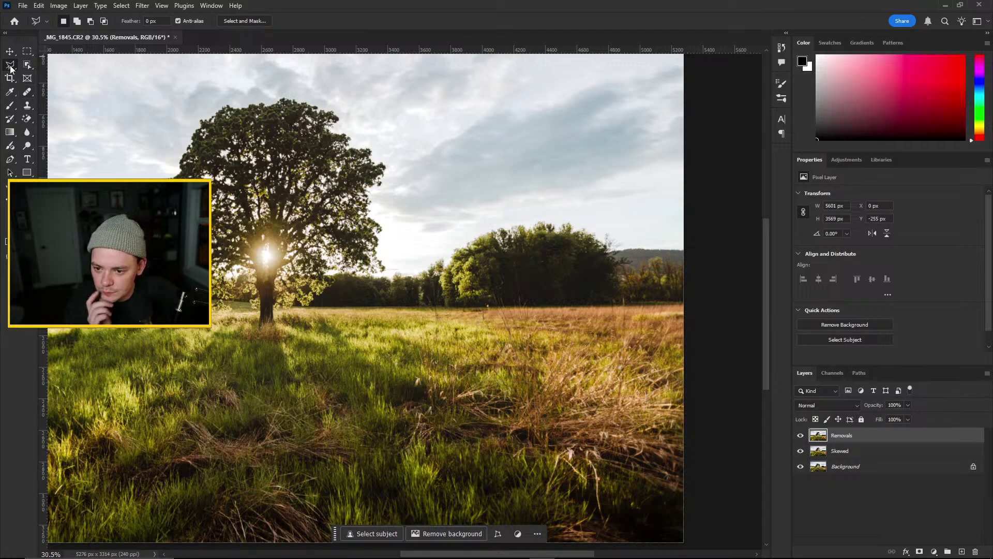
right_click(11, 66)
click(64, 84)
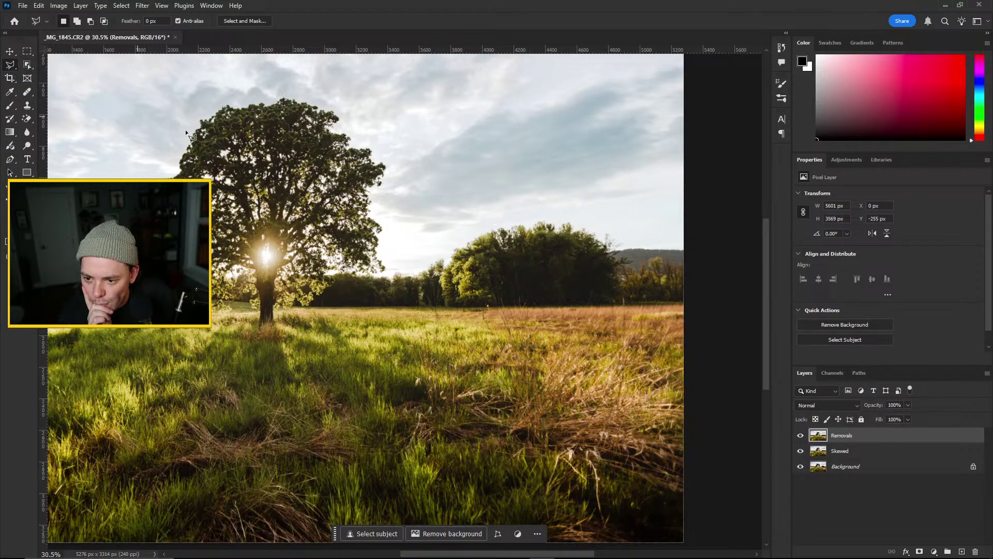
right_click(11, 64)
click(39, 64)
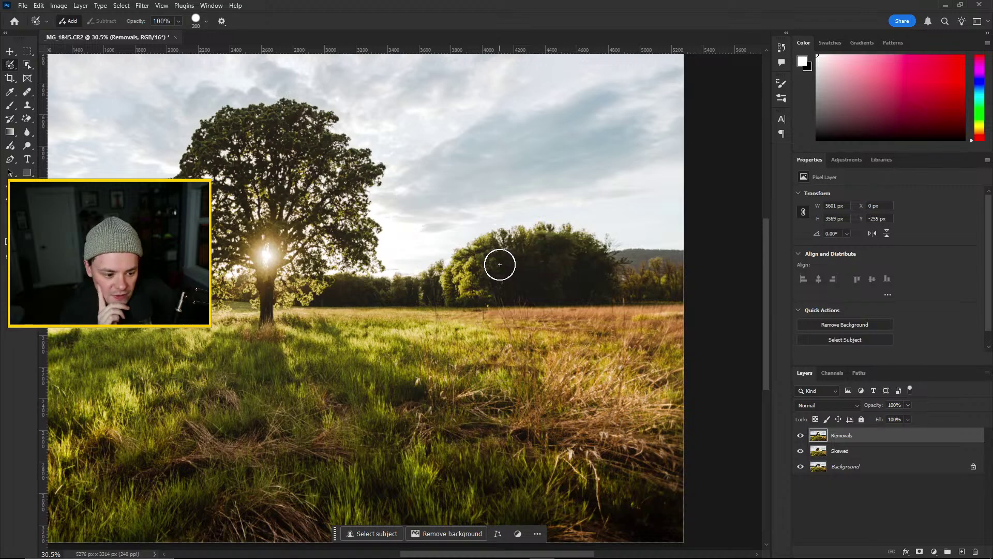
mouse_move(488, 270)
mouse_down()
mouse_move(470, 271)
mouse_move(504, 248)
mouse_move(465, 257)
mouse_move(557, 233)
mouse_move(606, 250)
mouse_move(601, 264)
mouse_move(537, 259)
mouse_move(459, 272)
mouse_move(609, 279)
mouse_move(450, 284)
mouse_move(602, 290)
mouse_up()
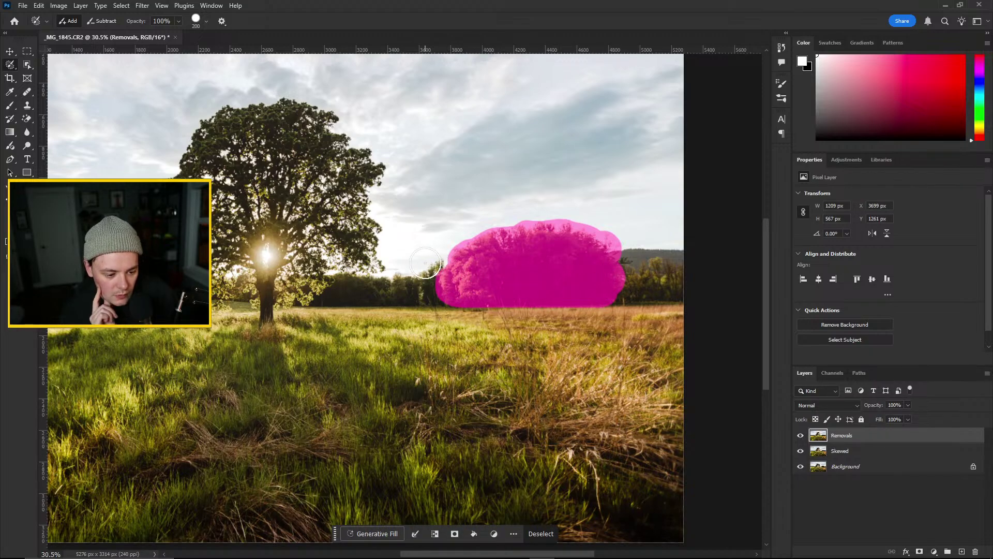
click(381, 533)
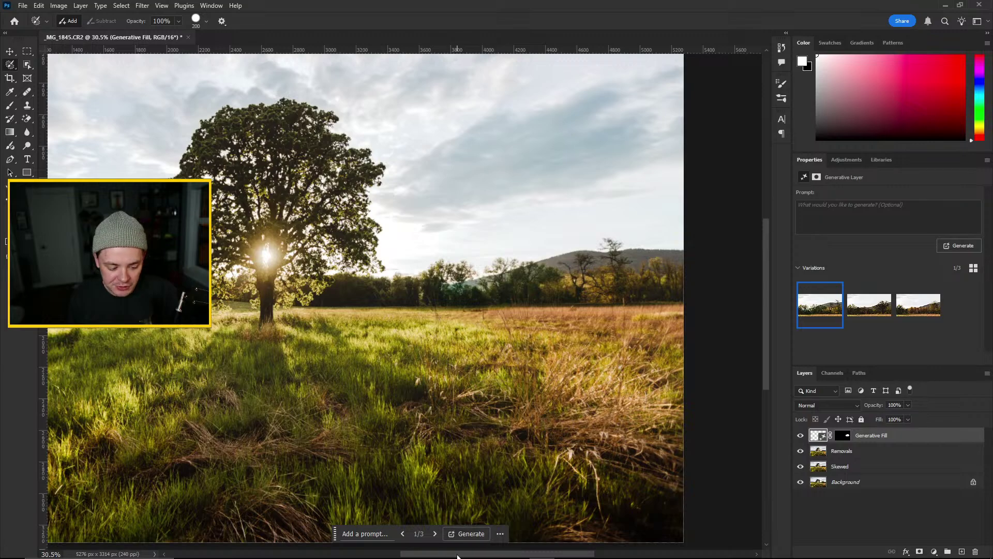
Examine the generated treeline and hill up close and within the whole photo
scroll(369, 353, down, 4)
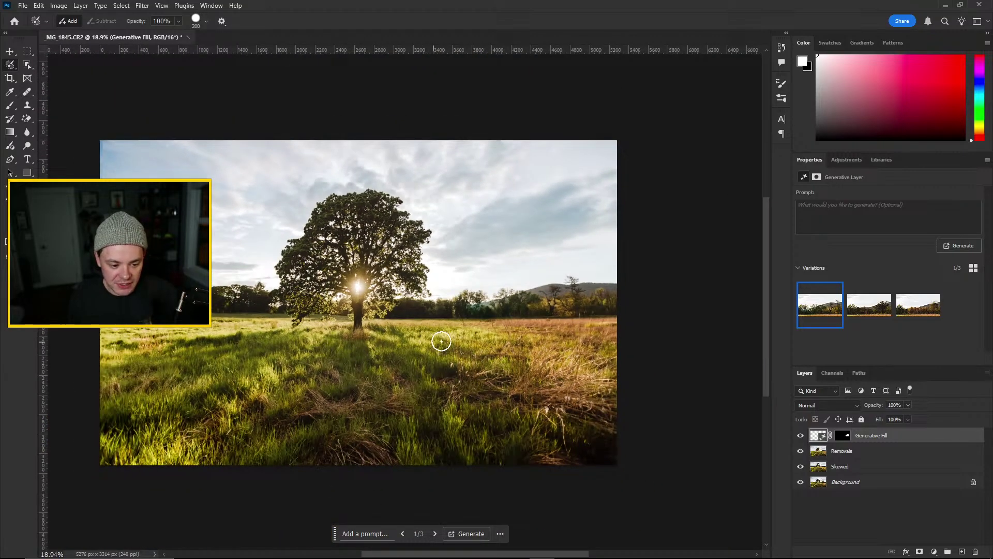
scroll(441, 342, up, 8)
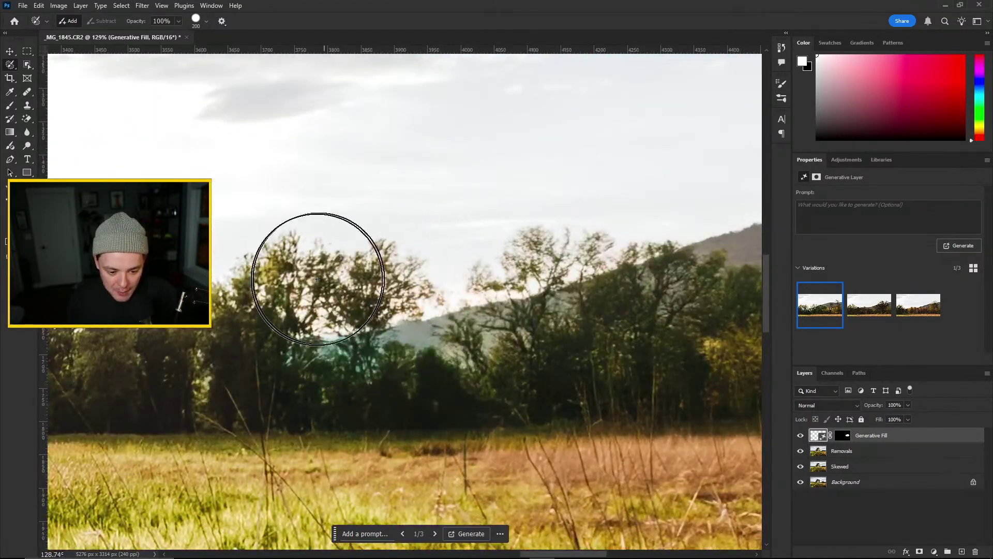
scroll(317, 279, down, 5)
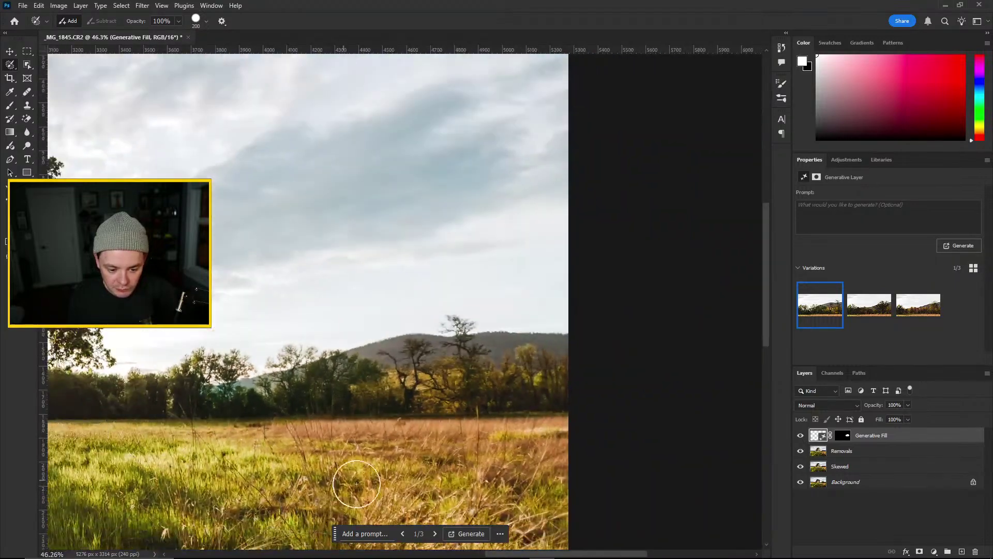
drag(485, 554, 400, 554)
scroll(354, 453, down, 5)
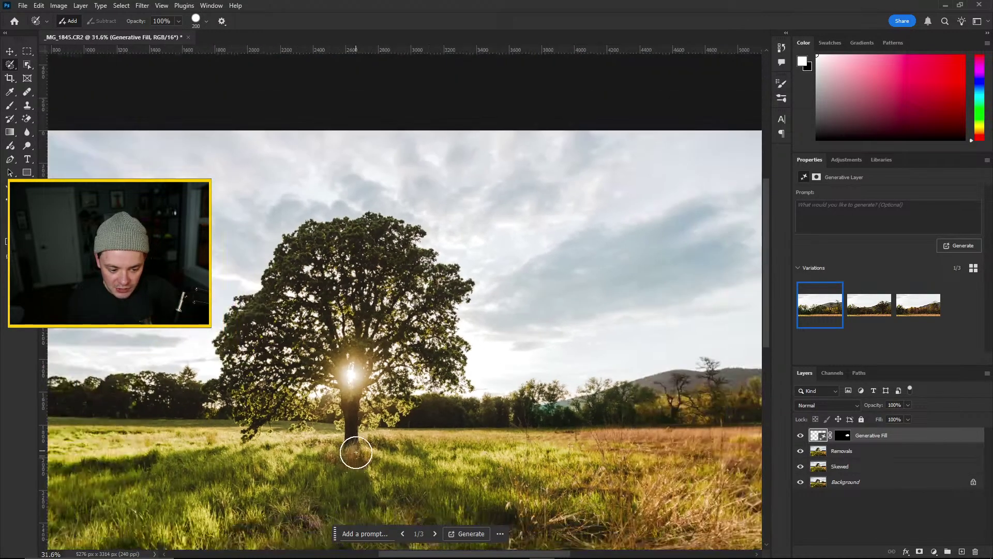
scroll(359, 479, down, 1)
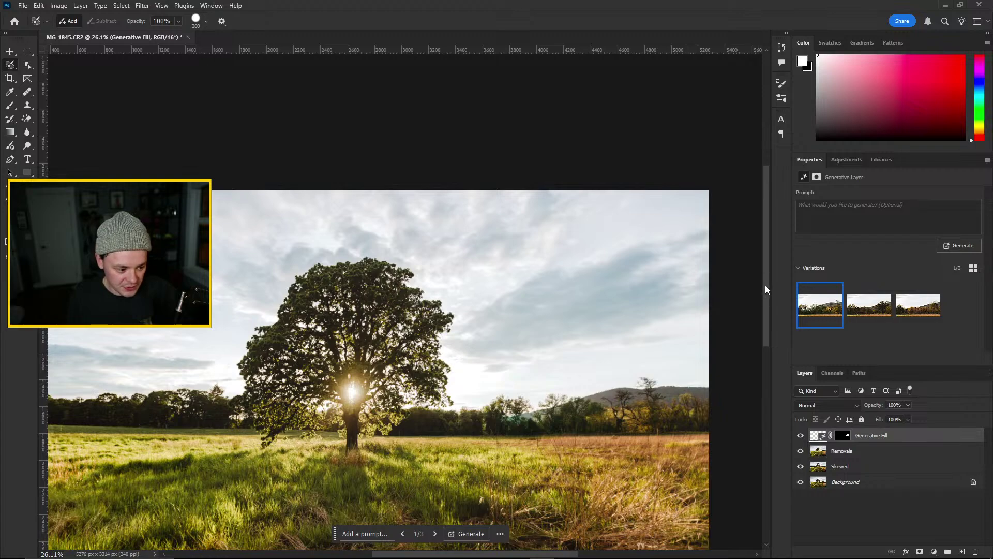
drag(766, 289, 760, 333)
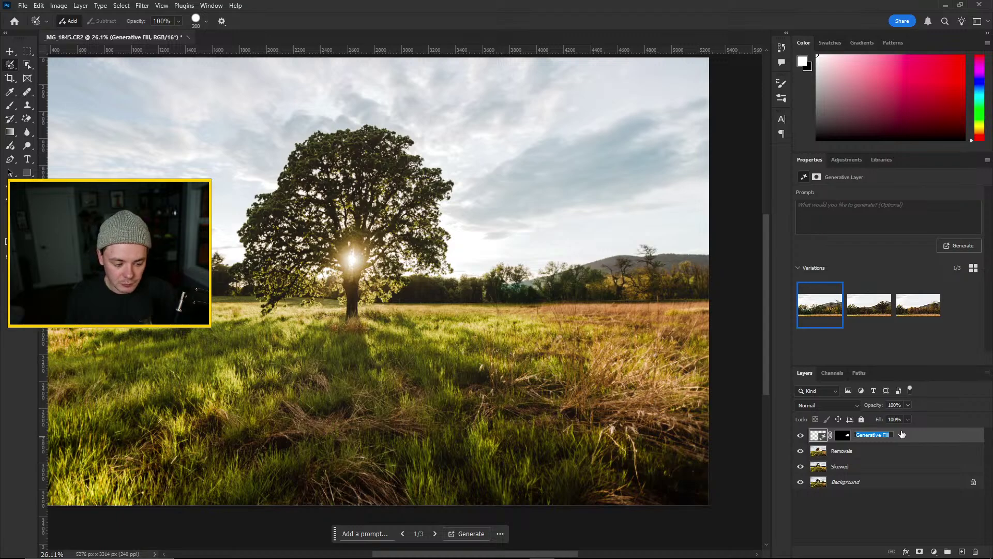
Rename the Generative Fill layer "Bush" and compare the photo with and without it
text(sh)
key(Return)
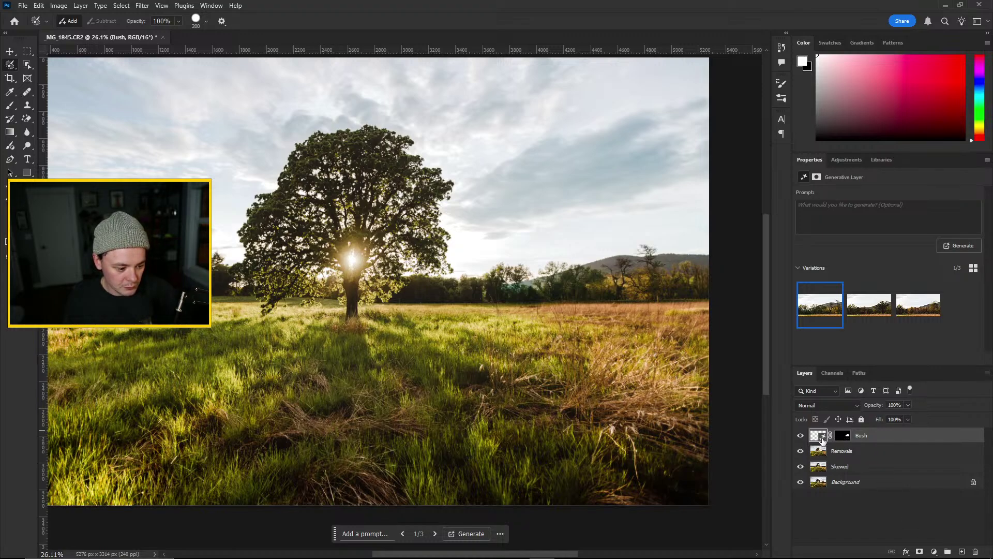
click(800, 436)
click(800, 436)
click(801, 436)
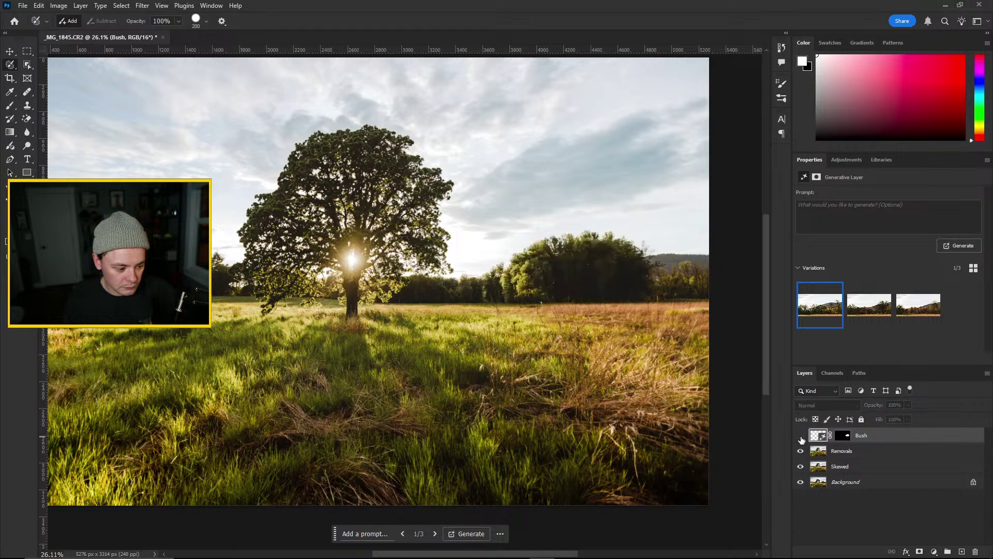
click(800, 436)
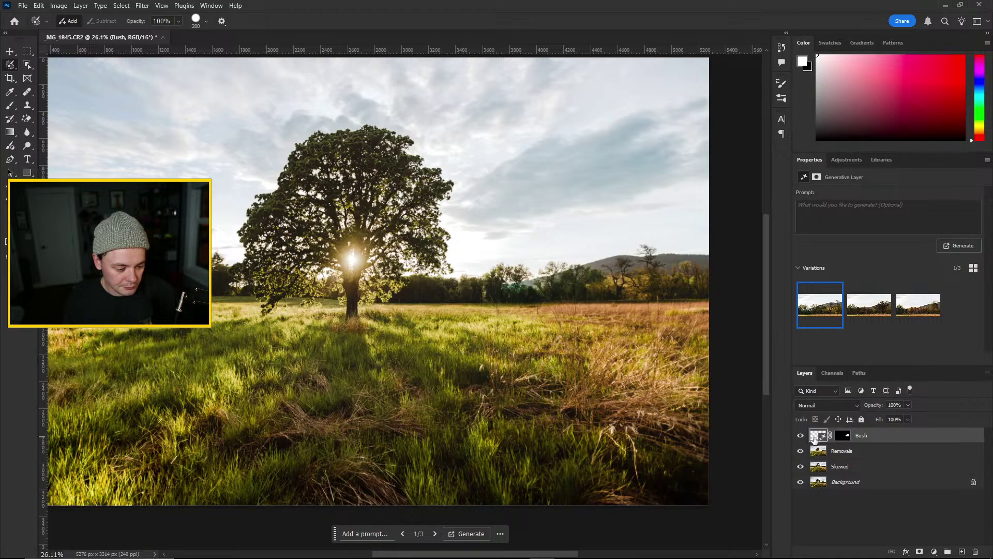
Merge the Bush and Removals layers into a single layer
key(ctrl+minus)
key(ctrl+0)
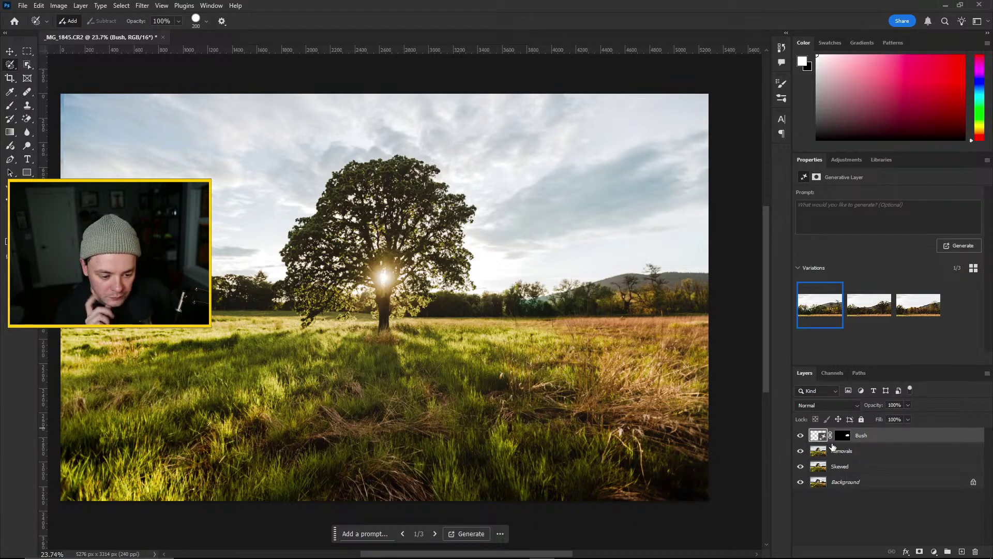
shift+click(858, 453)
right_click(854, 451)
click(889, 261)
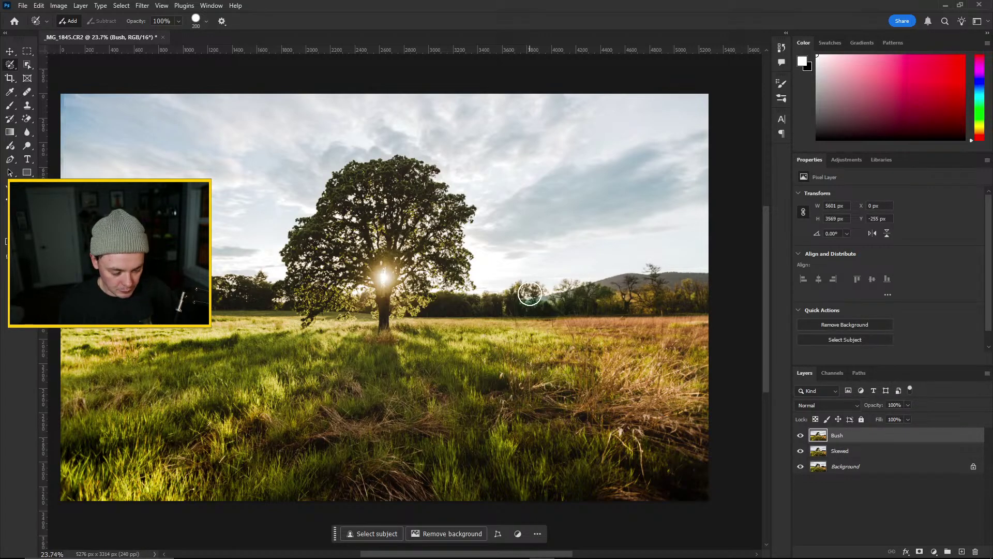
Choose the Clone Stamp tool and enlarge its soft brush to about 48 px for retouching the treeline
scroll(529, 294, up, 6)
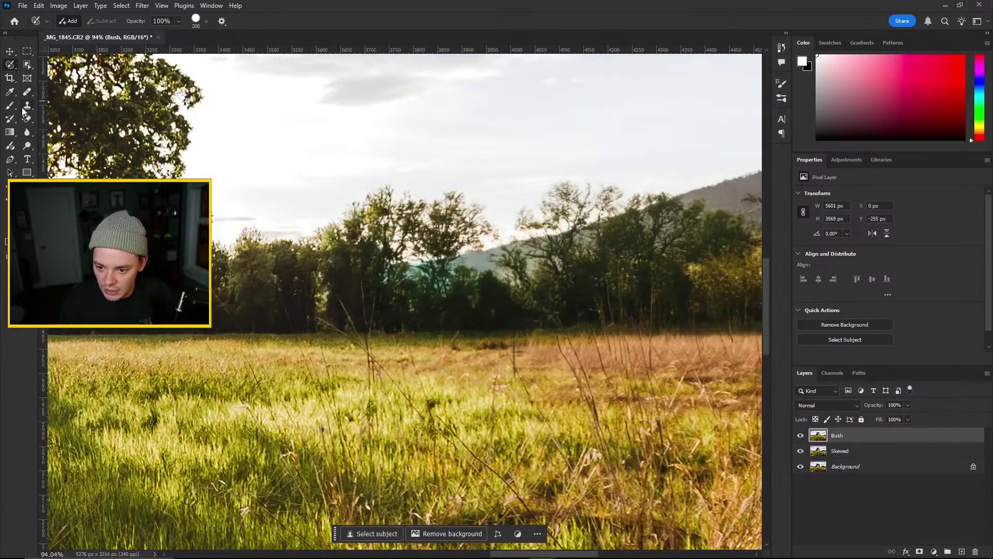
click(26, 106)
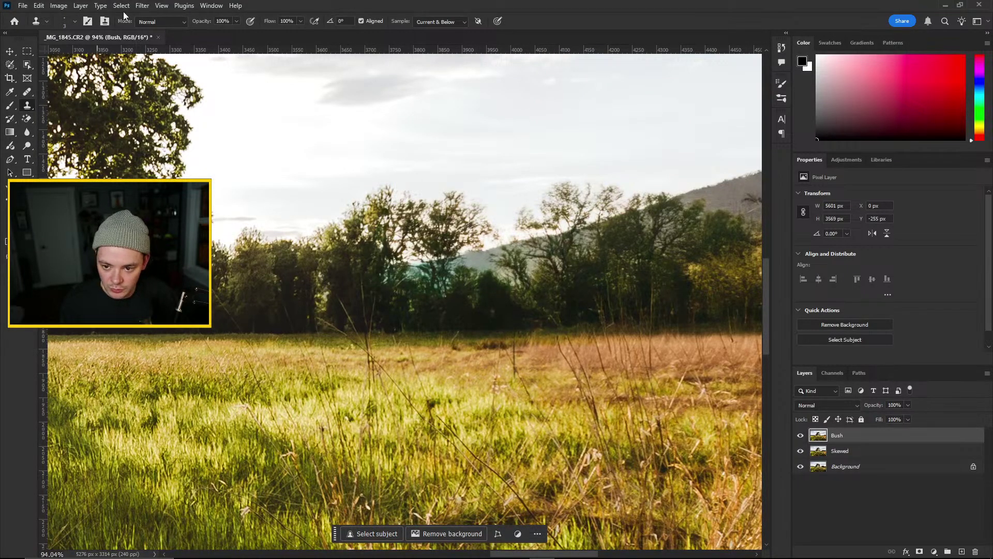
click(74, 21)
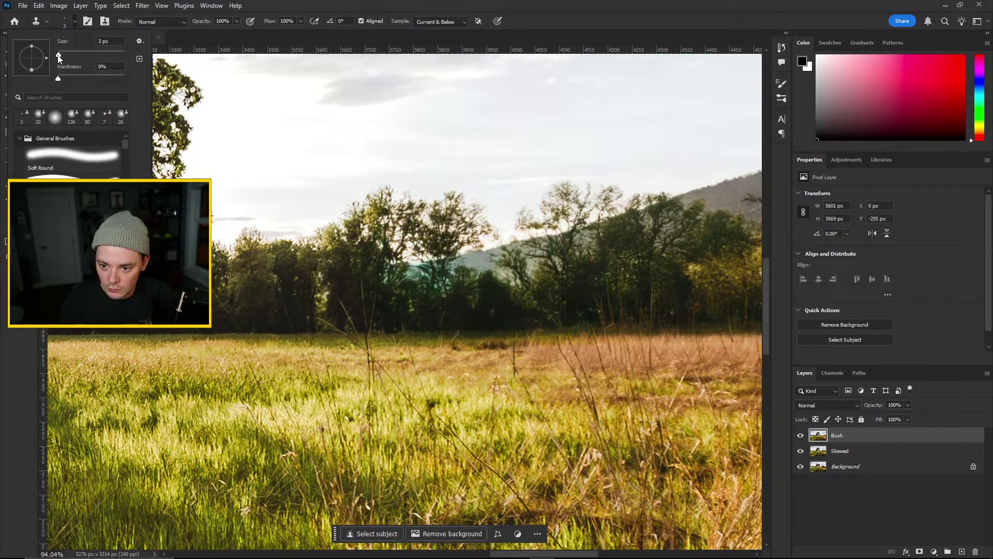
drag(64, 57, 74, 57)
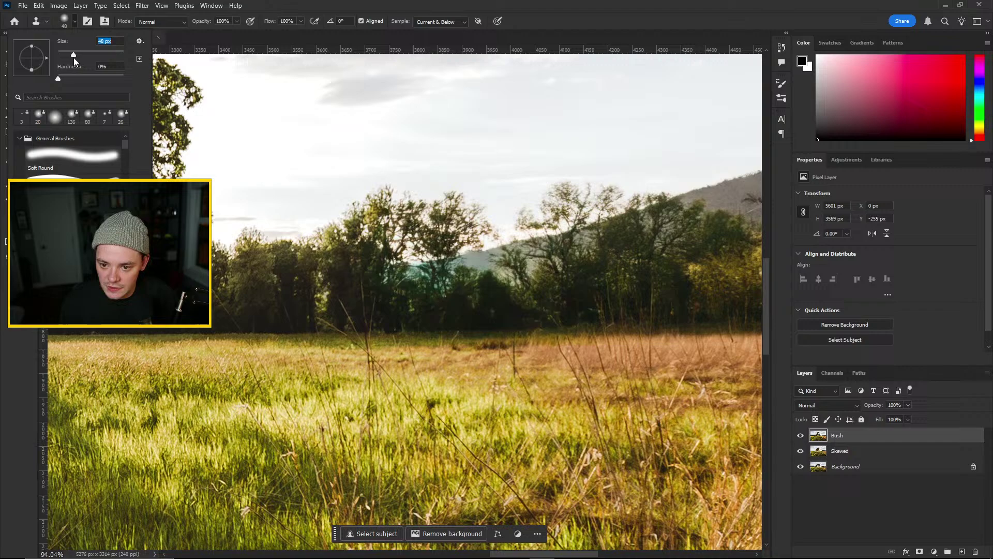
click(76, 23)
scroll(524, 288, up, 3)
scroll(459, 300, down, 5)
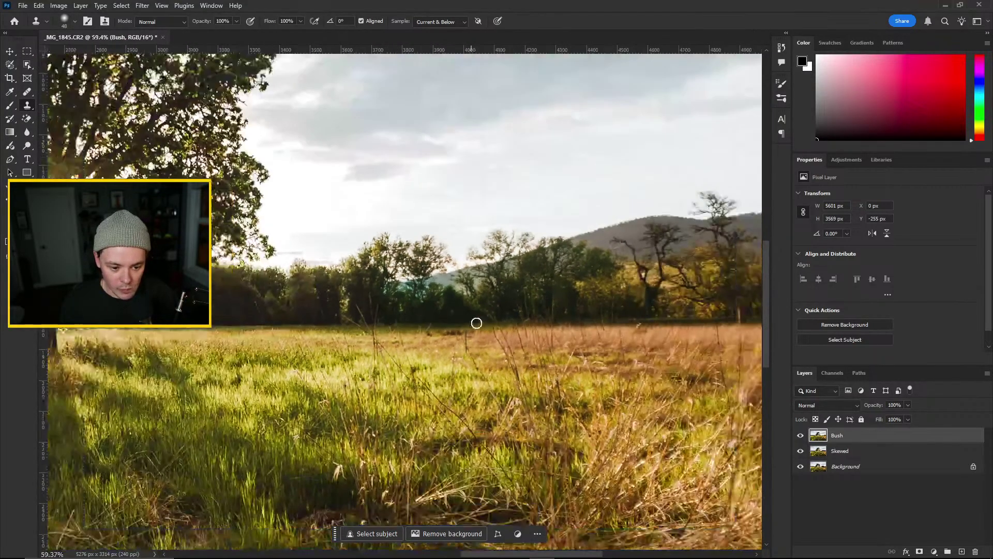
Clone dark foliage over the teal-tinted patches and gaps in the trees beside the foot of the hill
scroll(398, 331, up, 5)
scroll(505, 268, up, 4)
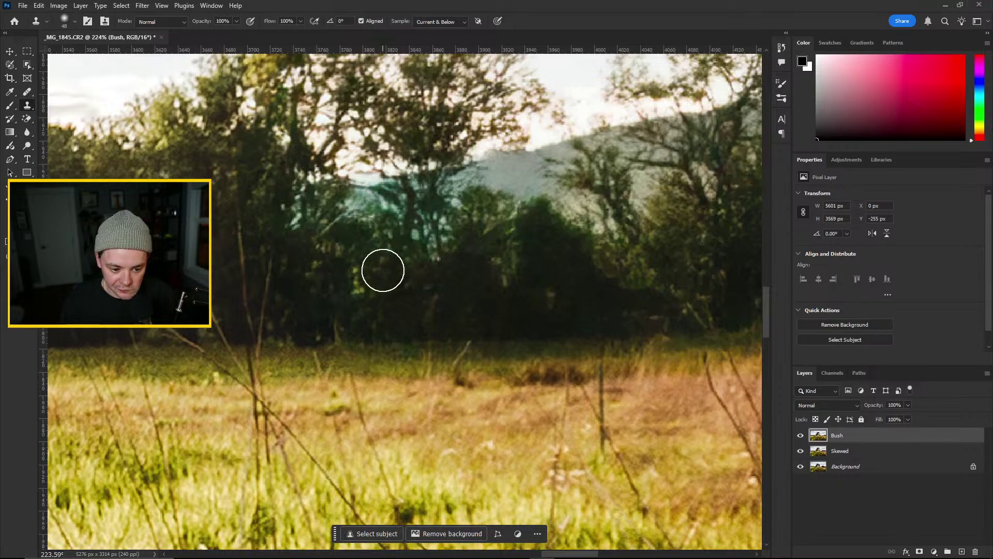
mouse_move(491, 236)
mouse_down()
mouse_move(508, 259)
mouse_move(439, 252)
mouse_move(413, 231)
mouse_move(443, 236)
mouse_move(427, 212)
mouse_move(345, 204)
mouse_up()
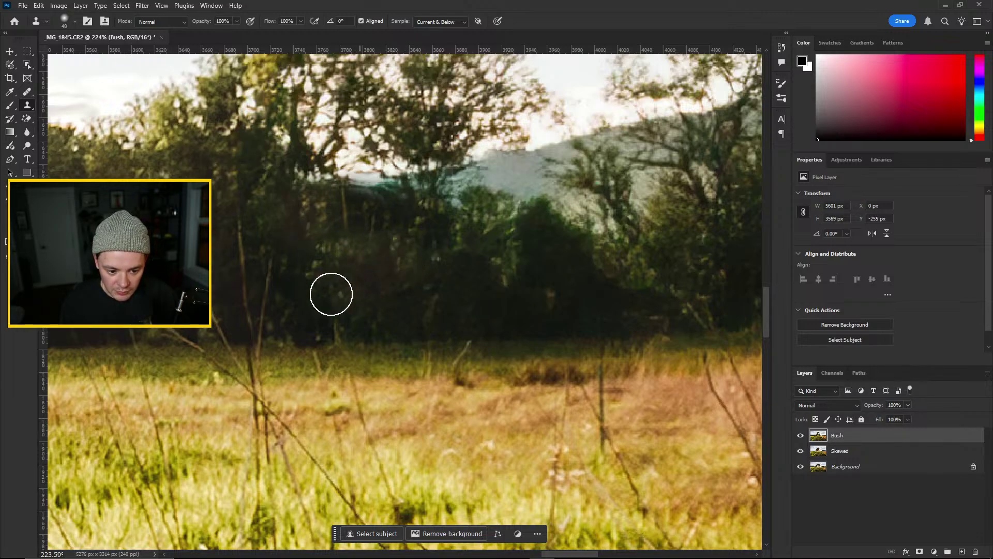
mouse_move(416, 290)
mouse_down()
mouse_move(414, 277)
mouse_move(365, 288)
mouse_move(319, 268)
mouse_move(330, 296)
mouse_up()
alt+click(553, 261)
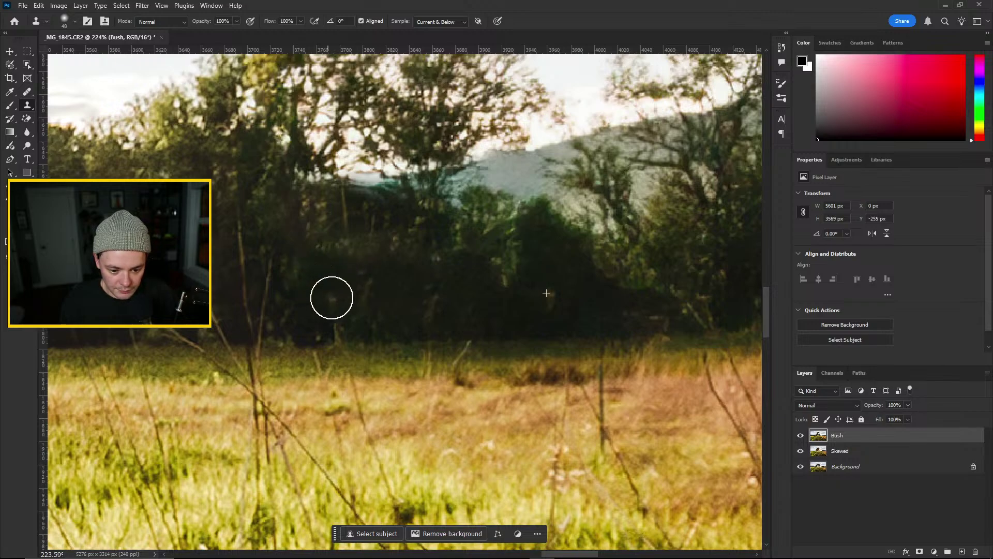
alt+click(634, 285)
mouse_move(368, 249)
mouse_down()
mouse_move(339, 244)
mouse_move(364, 238)
mouse_move(341, 231)
mouse_up()
drag(367, 320, 146, 339)
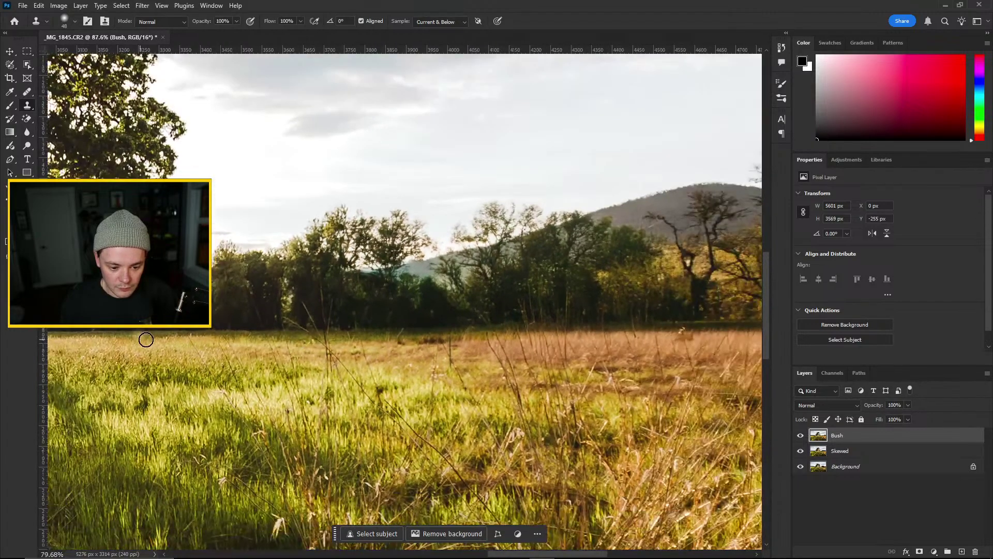
Clone clear sky over the tall tree crowns between the big tree and the hill to lower the treeline
scroll(227, 350, up, 4)
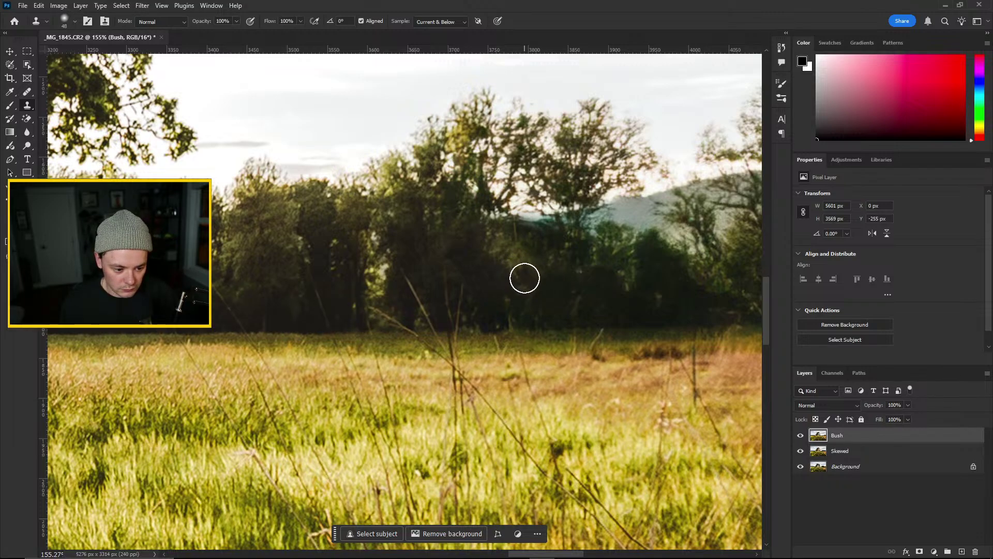
scroll(562, 318, down, 3)
scroll(684, 293, up, 4)
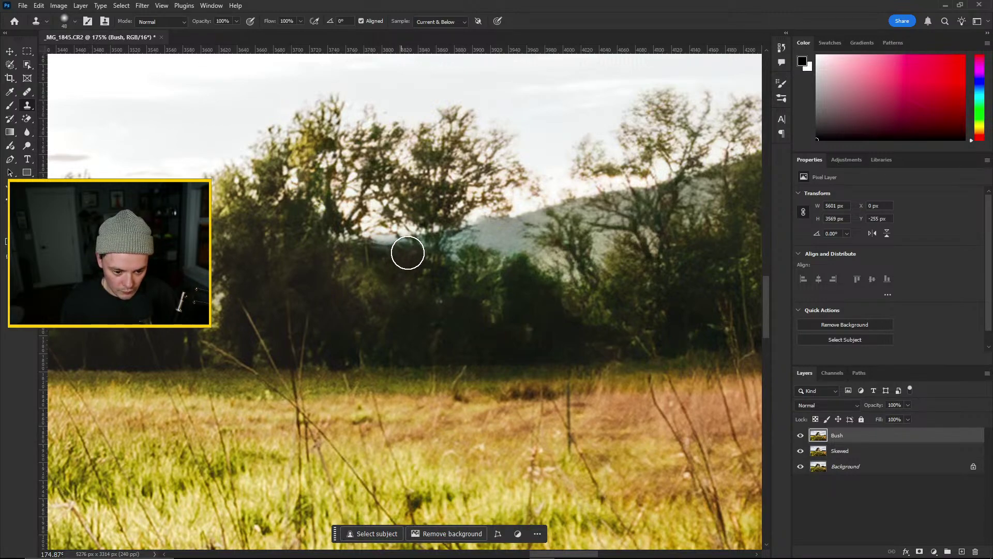
scroll(577, 290, down, 2)
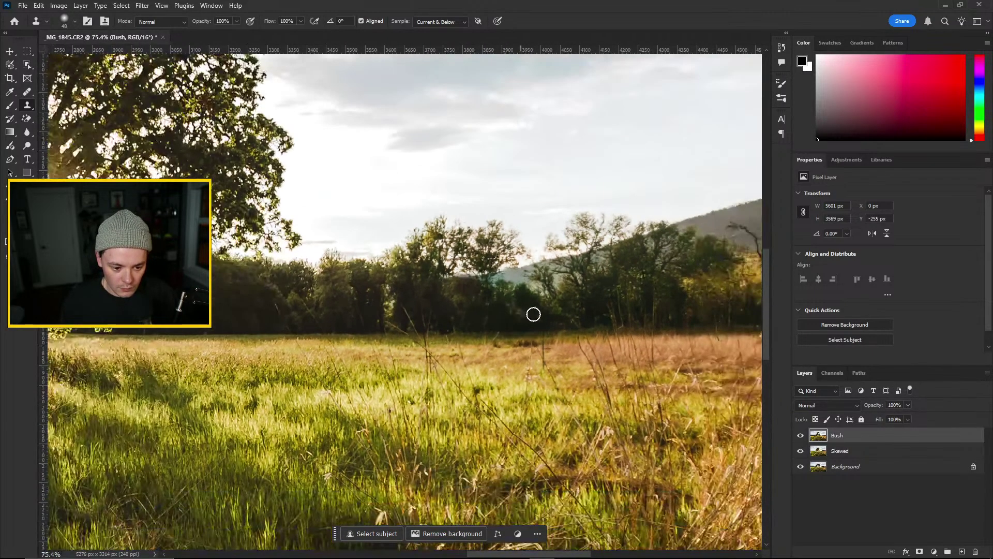
scroll(598, 234, up, 3)
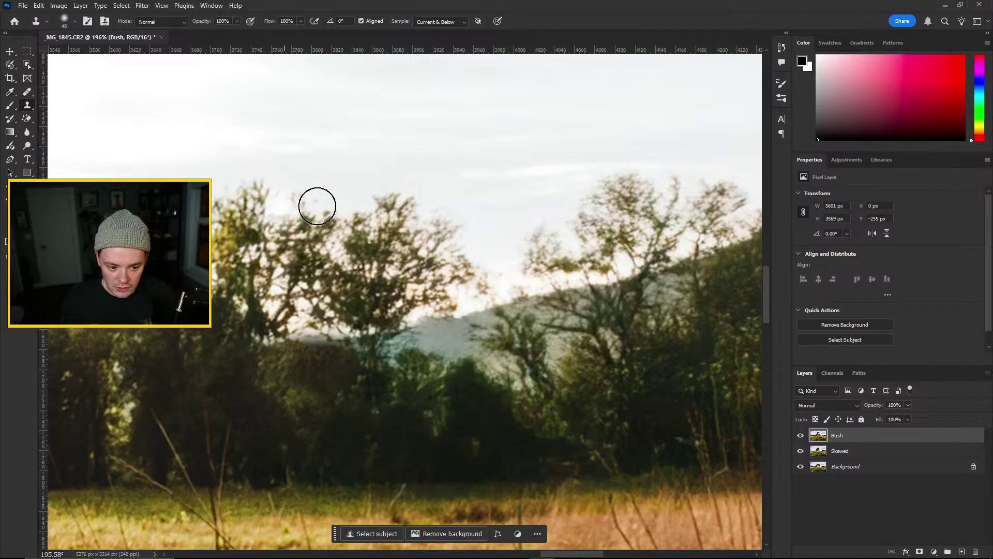
alt+click(468, 205)
mouse_move(369, 201)
mouse_down()
mouse_move(381, 202)
mouse_move(357, 202)
mouse_move(409, 212)
mouse_move(404, 237)
mouse_move(383, 251)
mouse_move(368, 239)
mouse_up()
alt+click(499, 212)
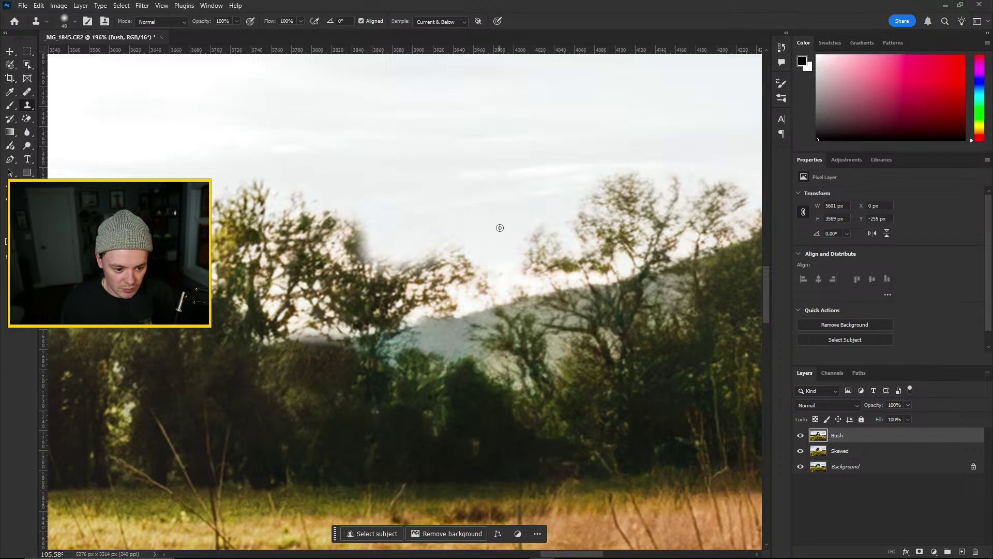
alt+click(499, 227)
mouse_move(466, 256)
mouse_down()
mouse_move(379, 273)
mouse_move(343, 230)
mouse_move(362, 230)
mouse_up()
alt+click(493, 228)
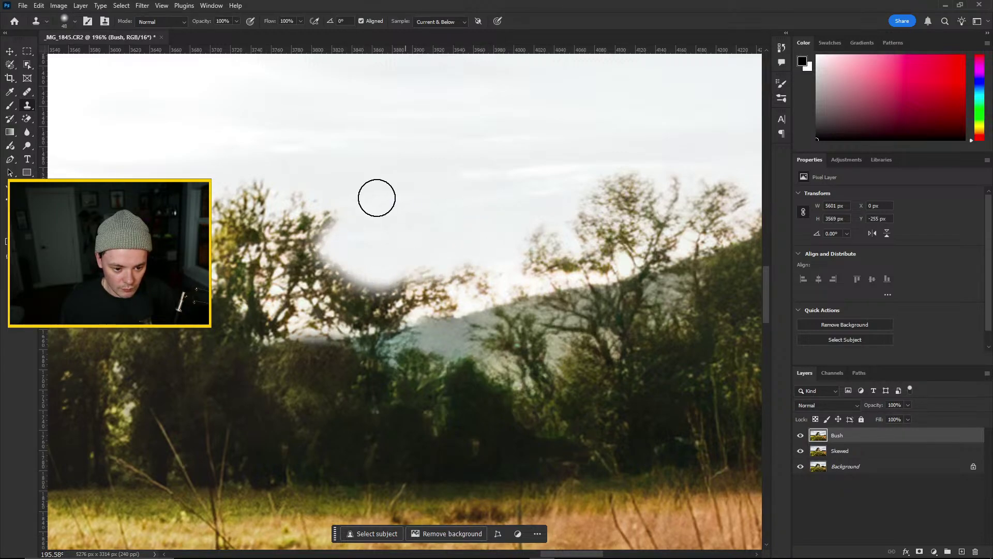
mouse_move(377, 197)
mouse_down()
mouse_move(313, 226)
mouse_move(301, 210)
mouse_move(325, 213)
mouse_move(268, 215)
mouse_move(245, 197)
mouse_move(224, 207)
mouse_move(264, 194)
mouse_move(211, 214)
mouse_up()
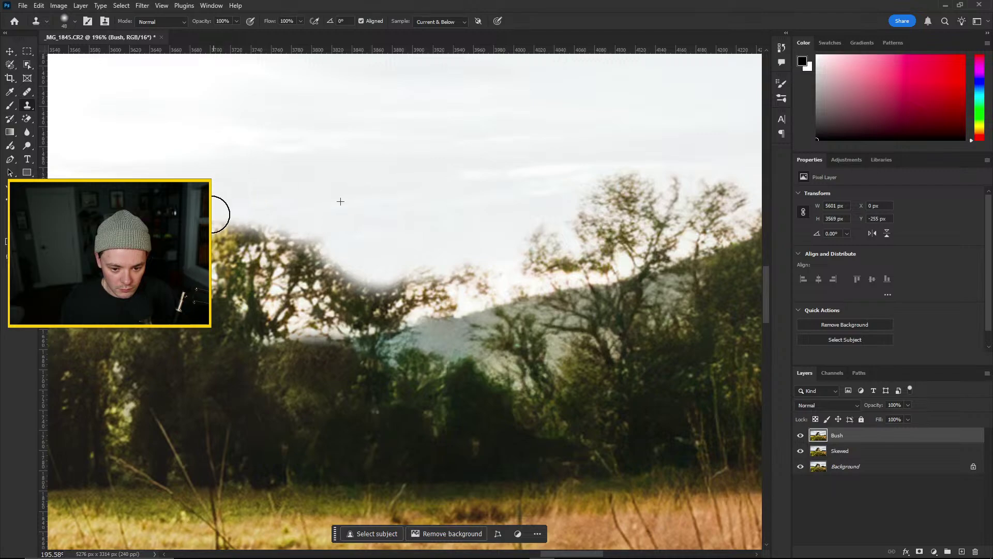
Clone sky over the tall branches in front of the hill's lower slope, following the slope's outline
scroll(412, 228, down, 3)
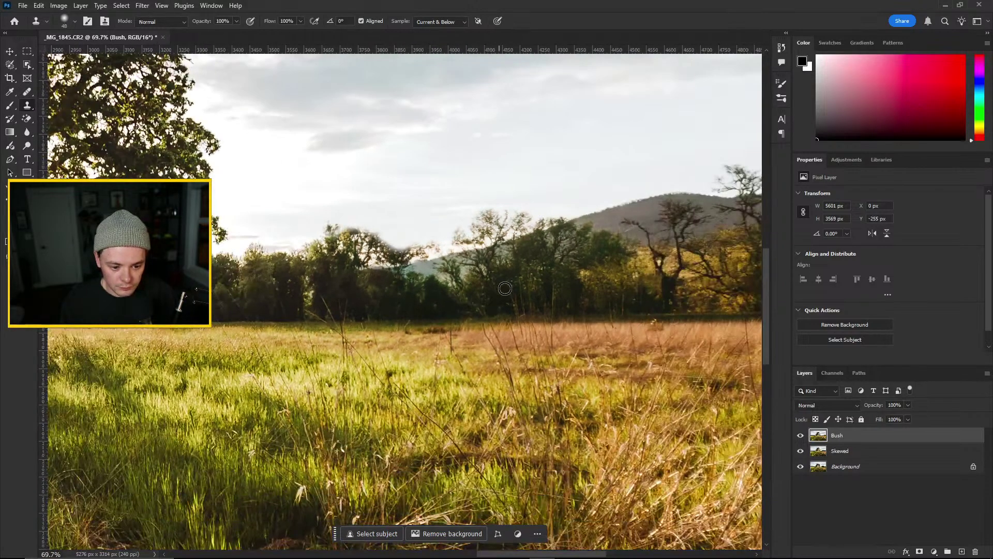
scroll(592, 206, up, 2)
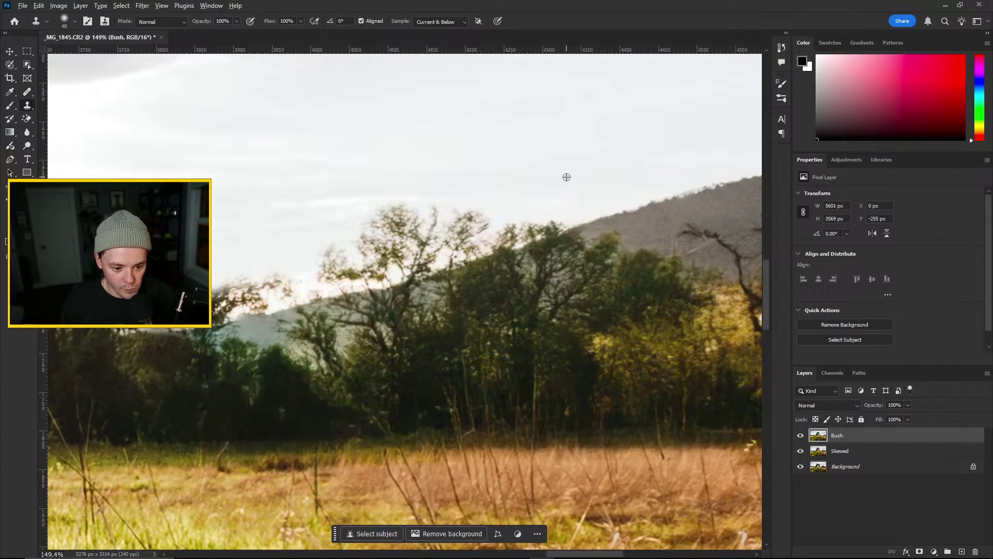
alt+click(260, 210)
mouse_move(370, 220)
mouse_down()
mouse_move(408, 213)
mouse_move(408, 227)
mouse_move(367, 225)
mouse_move(406, 250)
mouse_move(328, 242)
mouse_move(349, 261)
mouse_move(379, 265)
mouse_move(333, 277)
mouse_move(368, 265)
mouse_up()
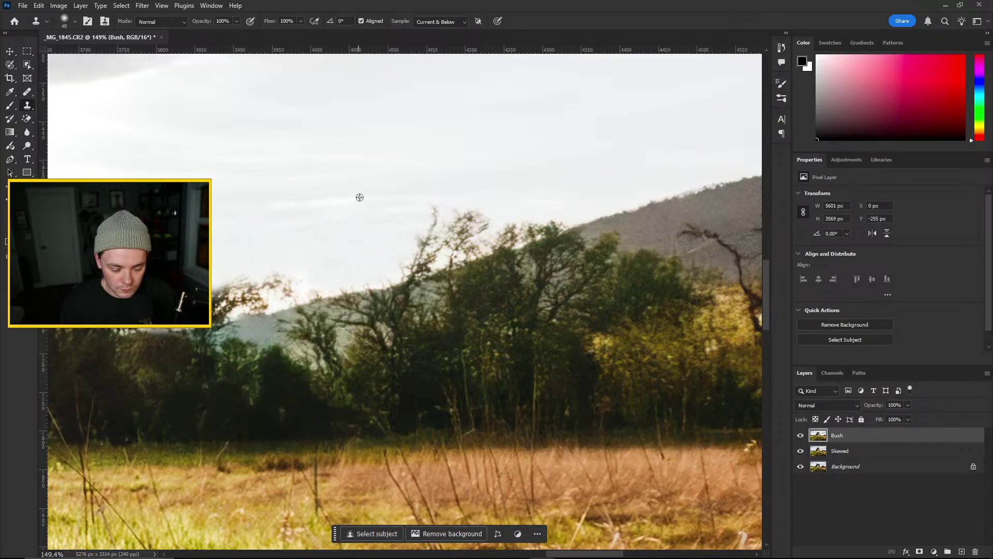
alt+click(326, 183)
mouse_move(414, 218)
mouse_down()
mouse_move(479, 222)
mouse_move(421, 235)
mouse_move(474, 240)
mouse_move(406, 259)
mouse_move(421, 262)
mouse_move(407, 257)
mouse_up()
scroll(333, 237, down, 1)
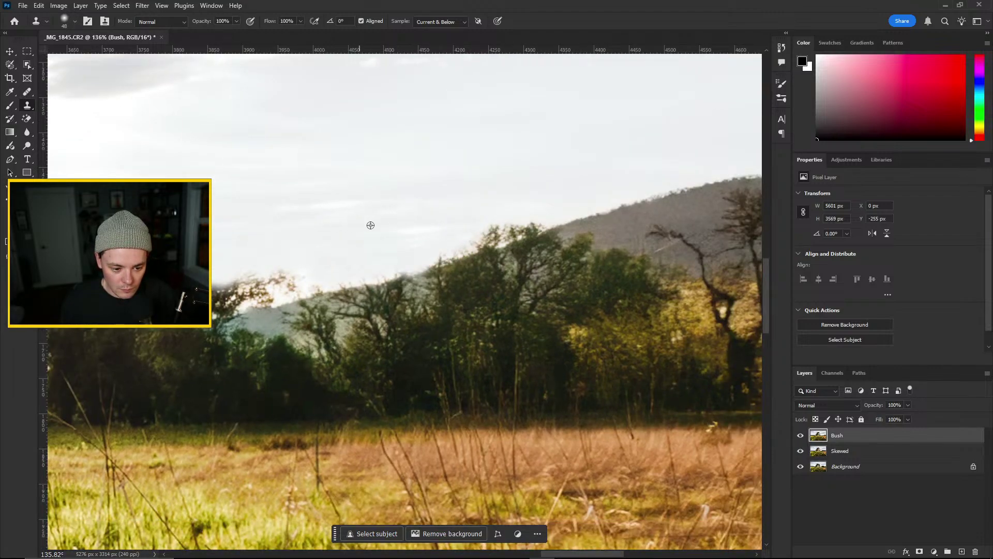
alt+click(370, 225)
mouse_move(460, 229)
mouse_down()
mouse_move(537, 222)
mouse_move(527, 218)
mouse_up()
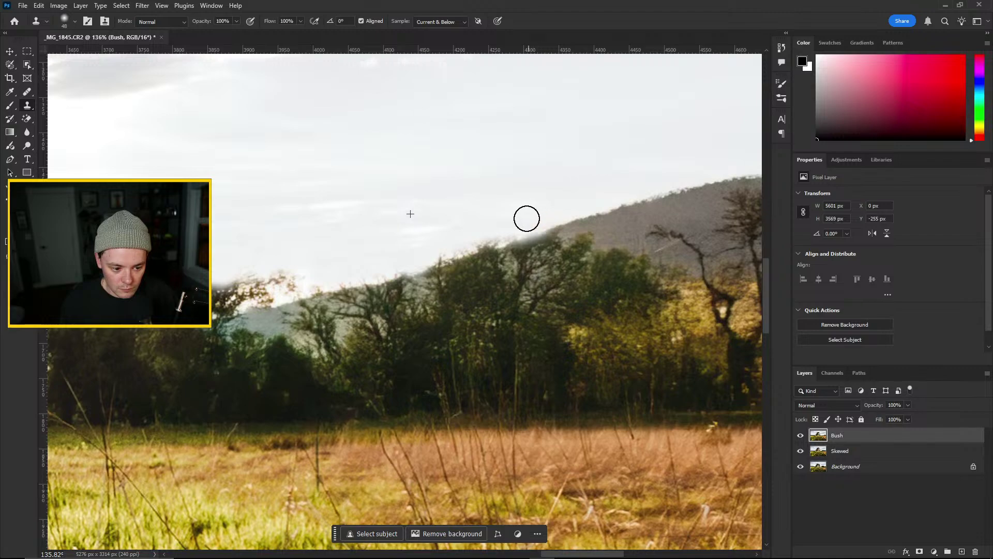
Clone sky over the uneven crowns beside the dip in the treeline to flatten their outline
scroll(343, 239, down, 3)
scroll(224, 254, up, 2)
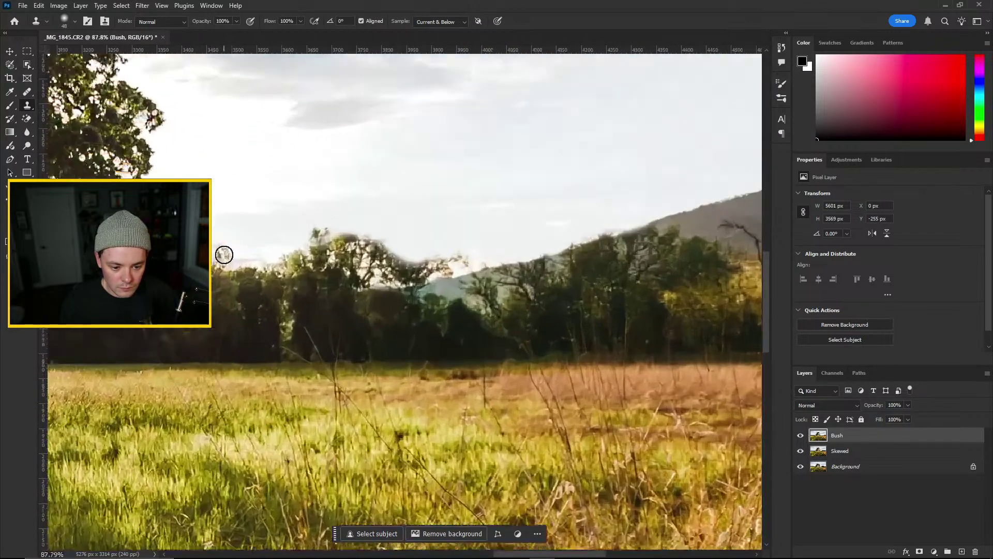
scroll(249, 244, up, 3)
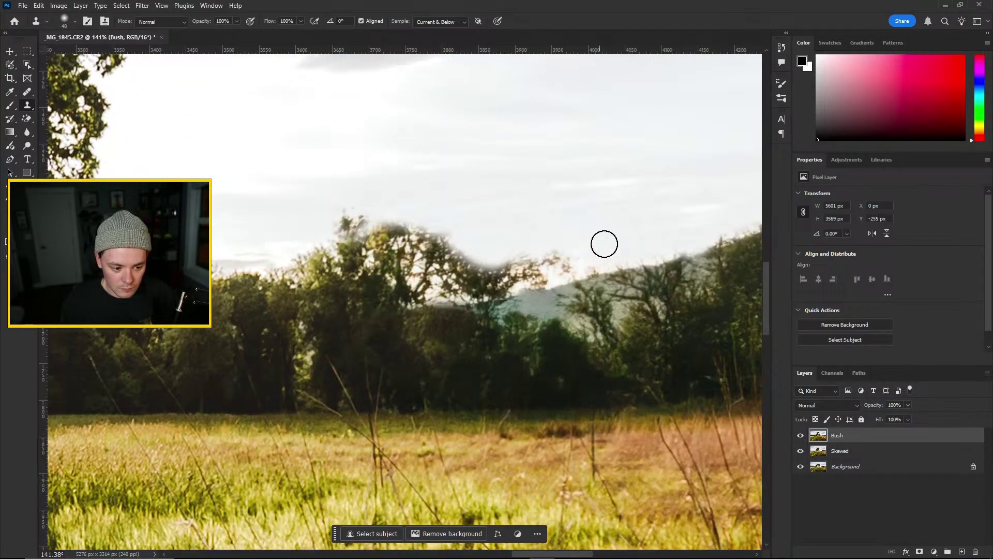
mouse_move(544, 251)
mouse_down()
mouse_move(477, 275)
mouse_move(451, 254)
mouse_move(425, 251)
mouse_up()
drag(403, 237, 475, 238)
alt+click(525, 227)
mouse_move(368, 222)
mouse_down()
mouse_move(397, 224)
mouse_move(331, 234)
mouse_move(391, 252)
mouse_move(340, 249)
mouse_move(407, 261)
mouse_up()
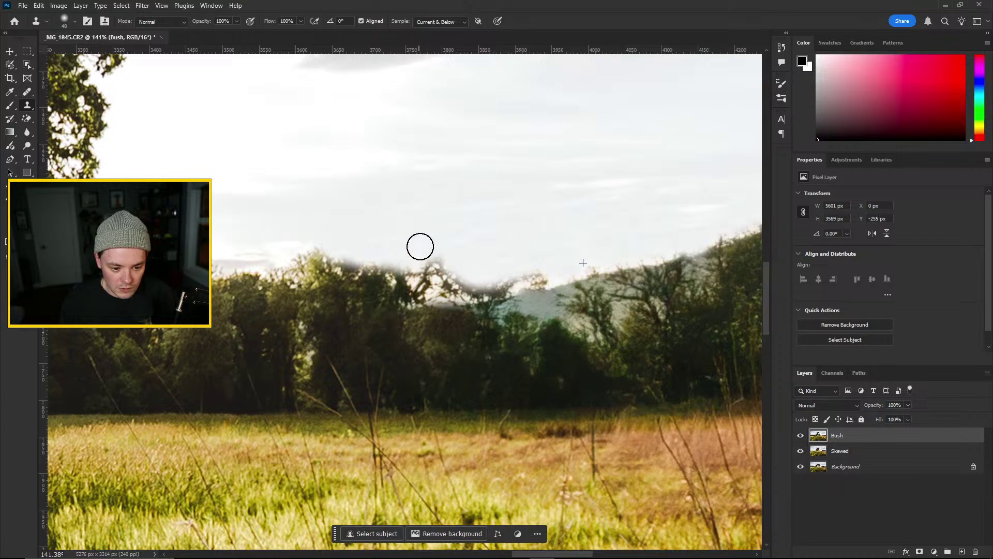
Clone sky over the remaining tree peak and stray clumps so the treeline falls evenly towards the hill
scroll(339, 243, down, 5)
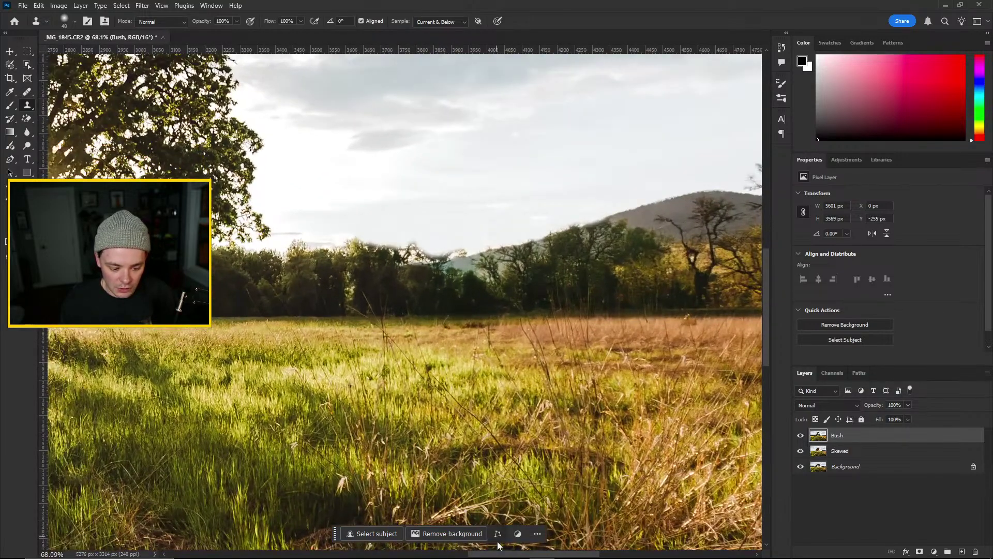
drag(489, 555, 454, 555)
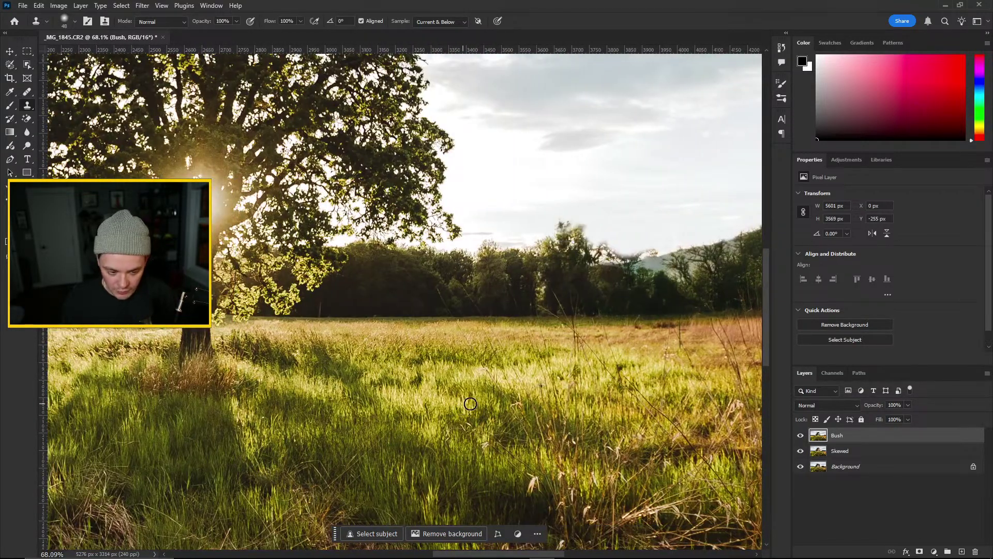
scroll(551, 320, down, 4)
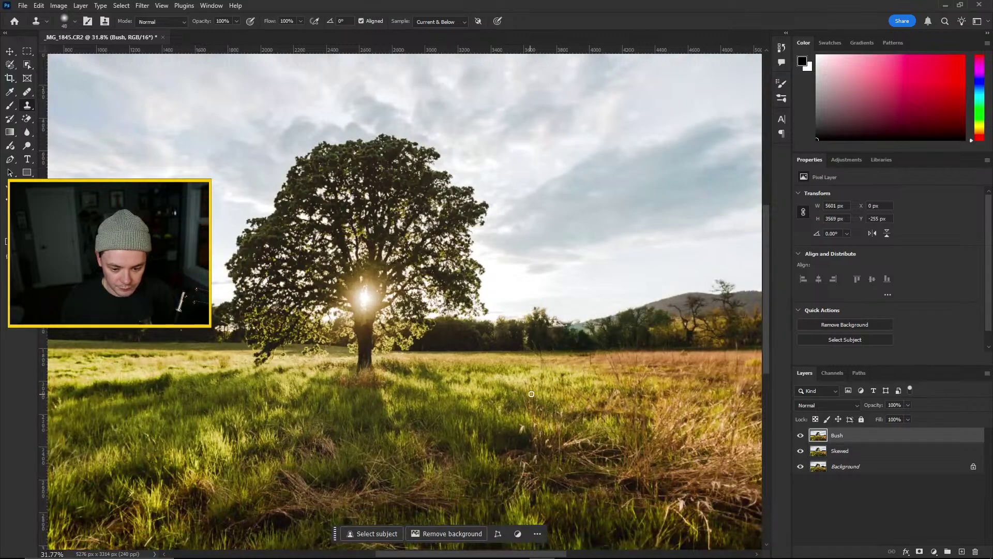
scroll(539, 290, up, 4)
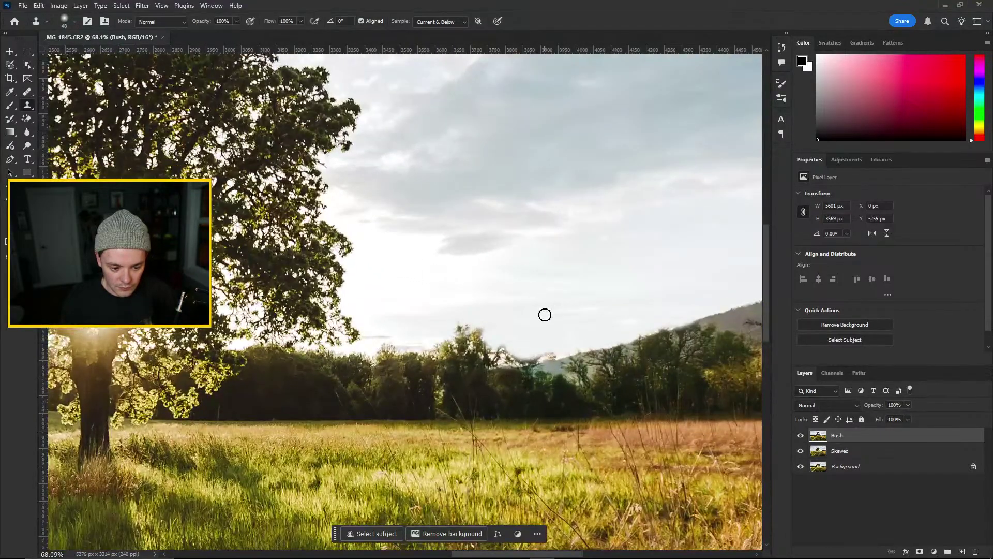
scroll(545, 319, up, 4)
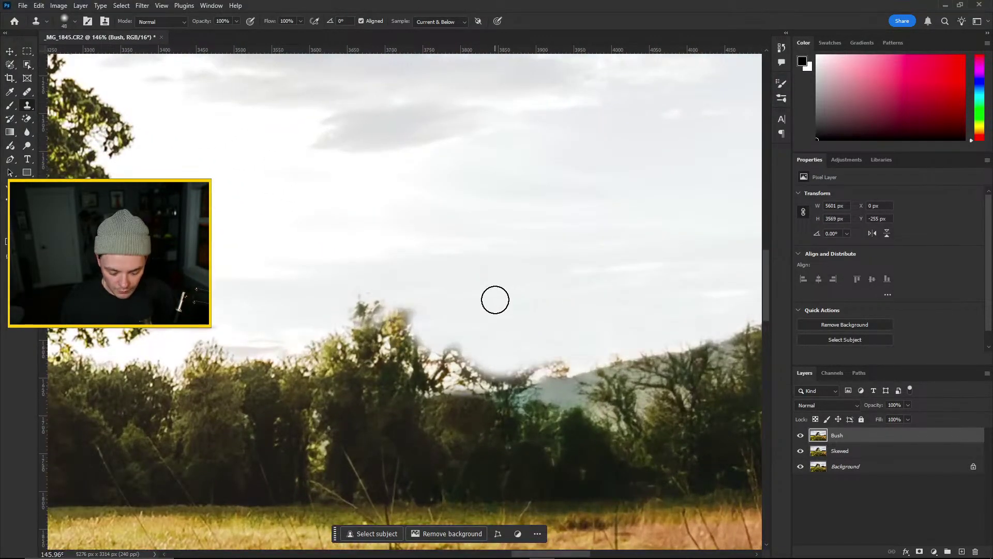
alt+click(551, 295)
mouse_move(349, 305)
mouse_down()
mouse_move(410, 319)
mouse_move(397, 334)
mouse_move(377, 334)
mouse_move(360, 319)
mouse_move(385, 341)
mouse_move(363, 348)
mouse_move(371, 355)
mouse_move(416, 339)
mouse_move(460, 351)
mouse_up()
alt+click(500, 273)
mouse_move(378, 339)
mouse_down()
mouse_move(482, 362)
mouse_move(448, 364)
mouse_move(559, 359)
mouse_move(458, 379)
mouse_move(447, 371)
mouse_up()
alt+click(464, 300)
alt+click(410, 300)
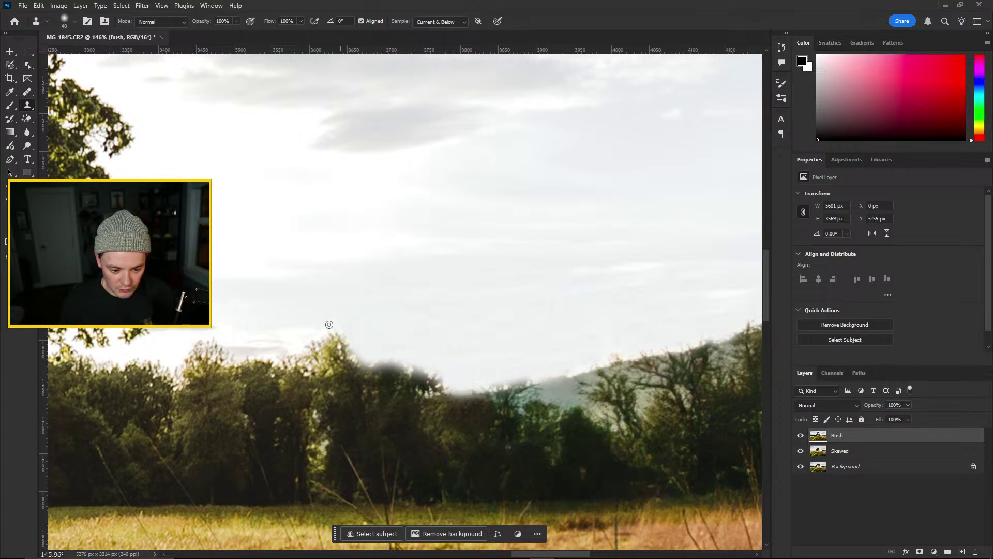
mouse_move(312, 329)
mouse_down()
mouse_move(344, 336)
mouse_move(312, 345)
mouse_move(352, 350)
mouse_move(317, 339)
mouse_up()
Examine the retouched treeline up close and within the whole photo
scroll(317, 339, down, 3)
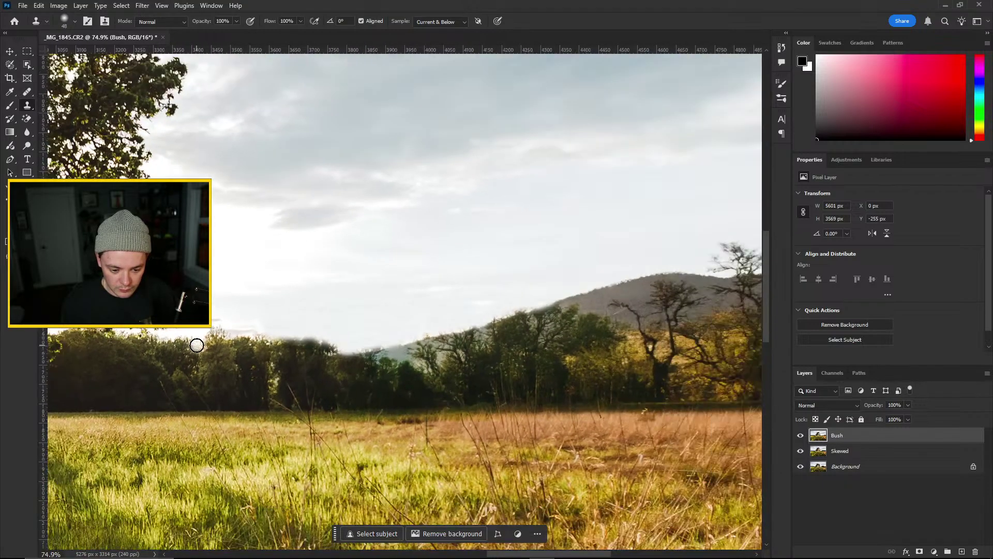
scroll(197, 345, up, 4)
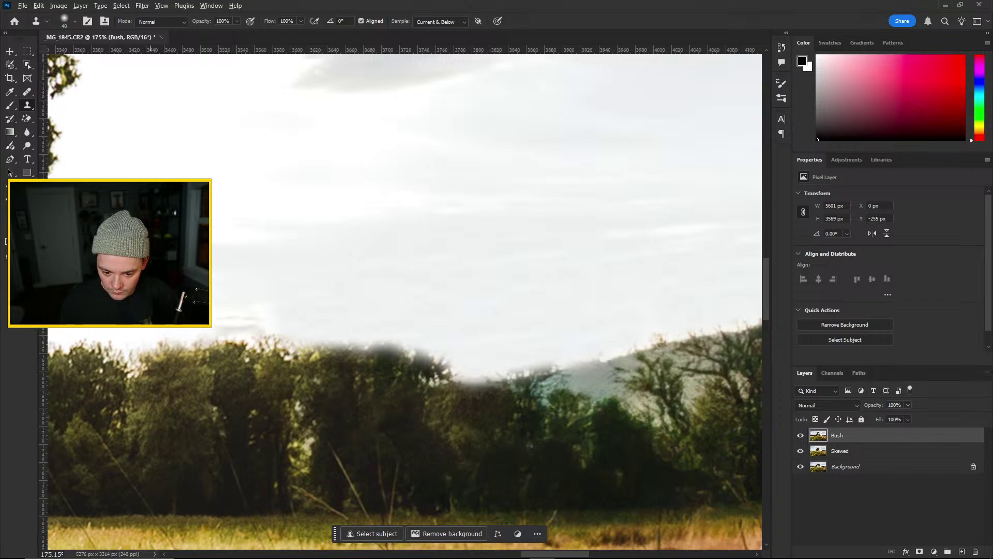
scroll(210, 339, down, 6)
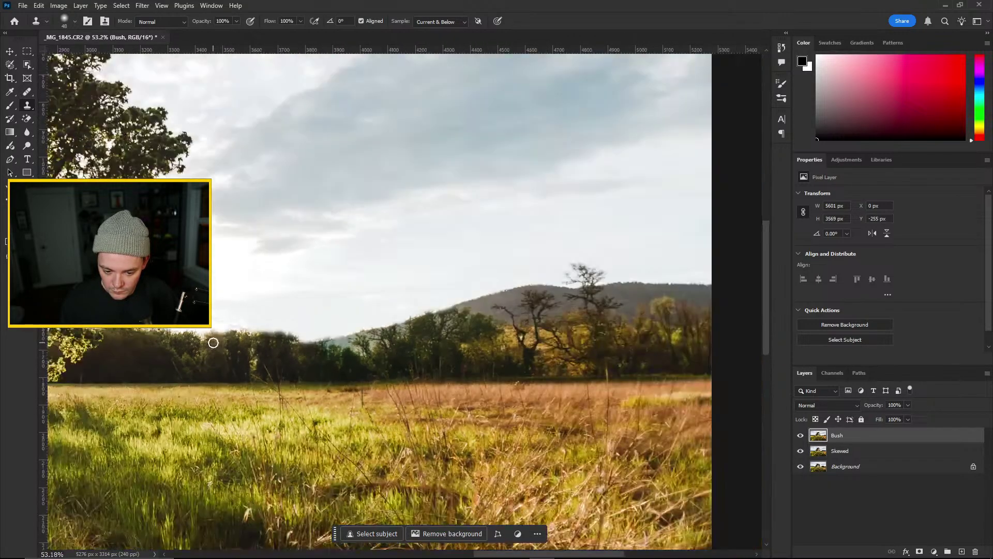
drag(496, 554, 421, 556)
scroll(311, 419, down, 4)
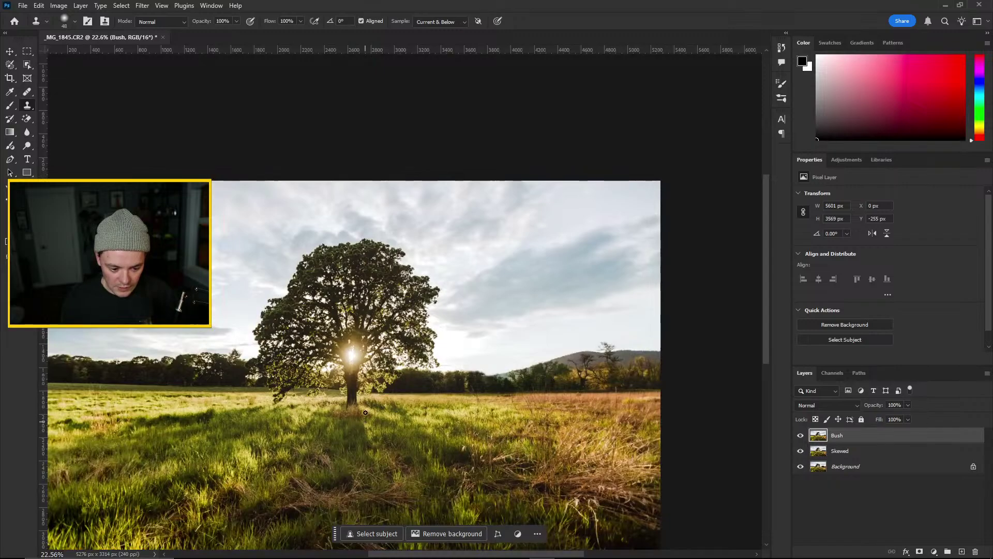
scroll(311, 419, up, 10)
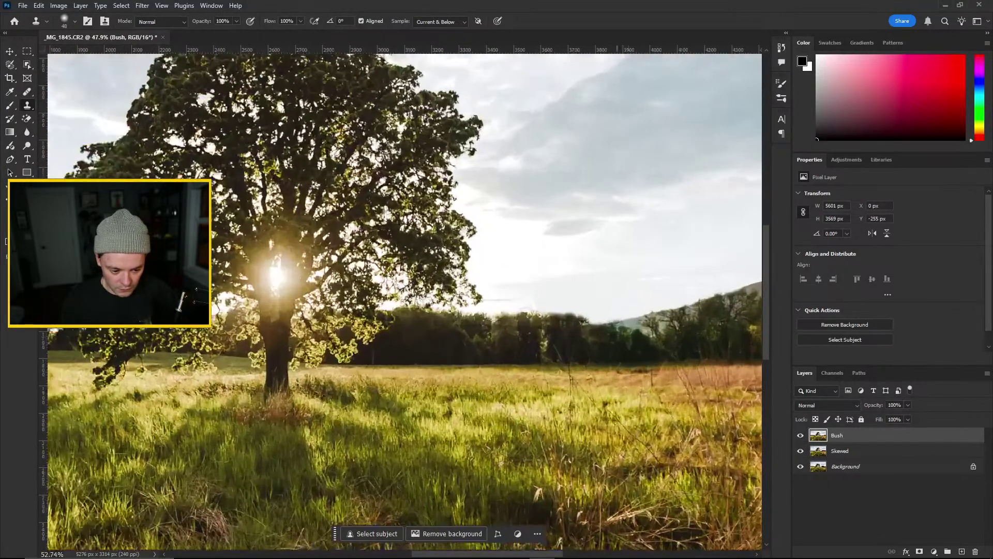
Clone leafy crown texture over the blurred treetops left of the dip, rounding the treeline down its slope towards the hill
scroll(232, 438, up, 1)
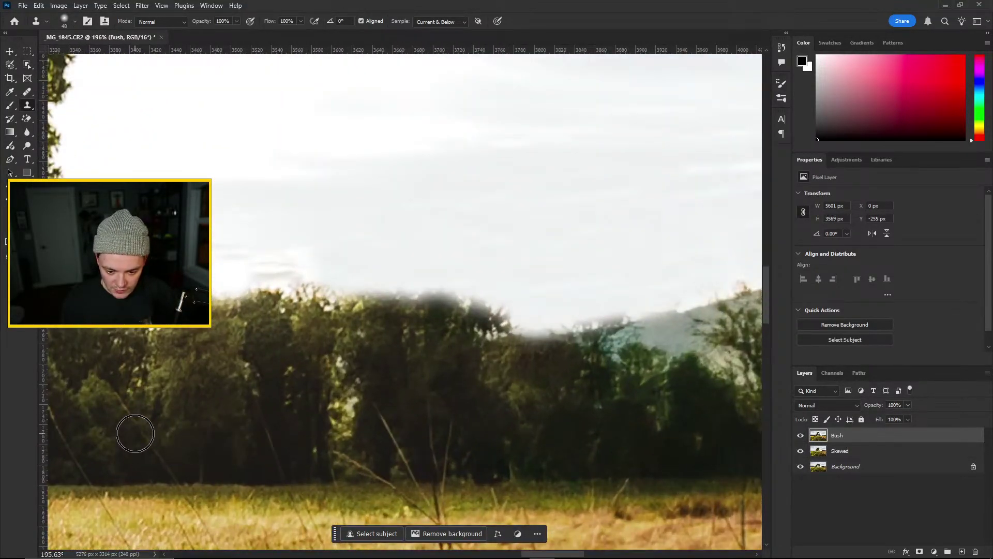
scroll(128, 428, up, 2)
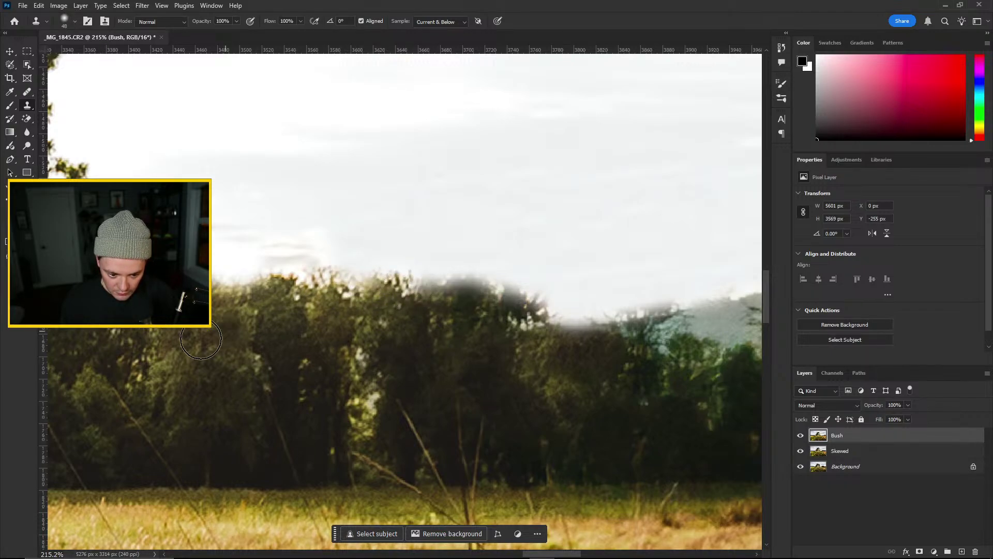
drag(444, 288, 428, 284)
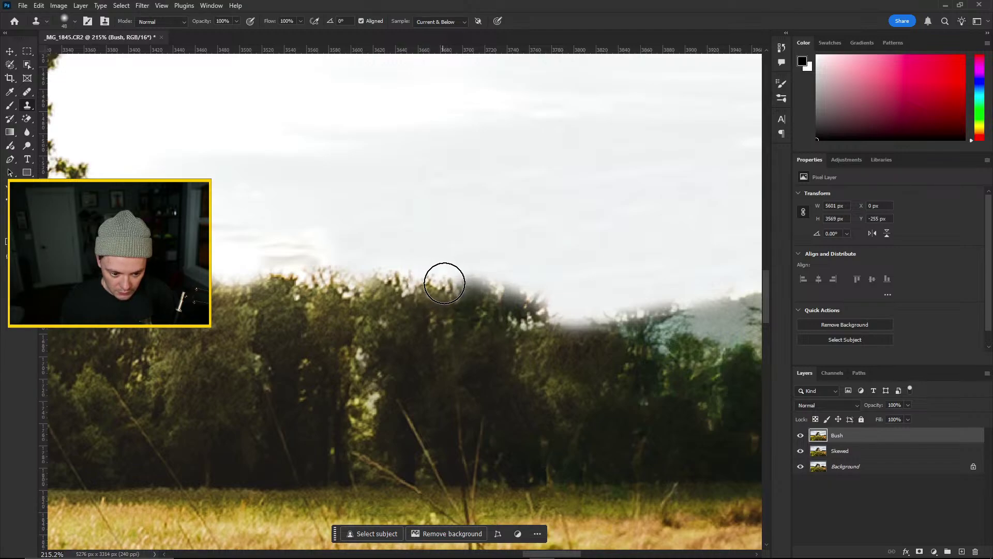
drag(447, 287, 470, 280)
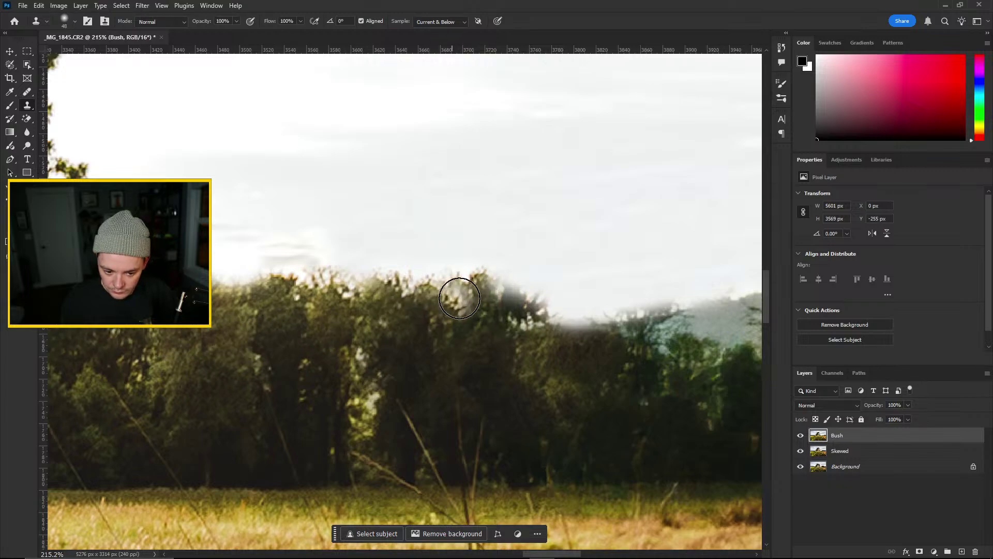
drag(492, 281, 511, 299)
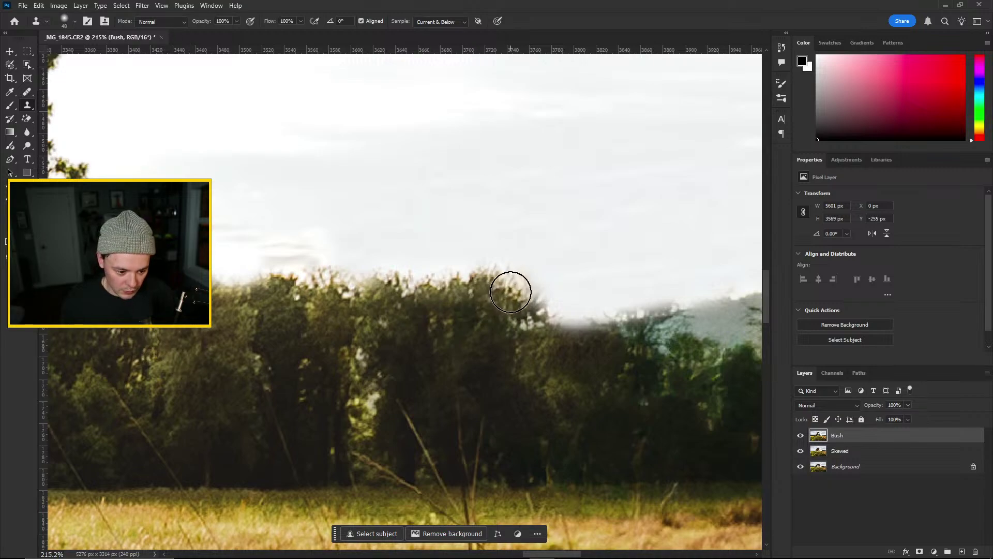
drag(514, 299, 527, 331)
scroll(594, 359, down, 2)
scroll(594, 253, up, 4)
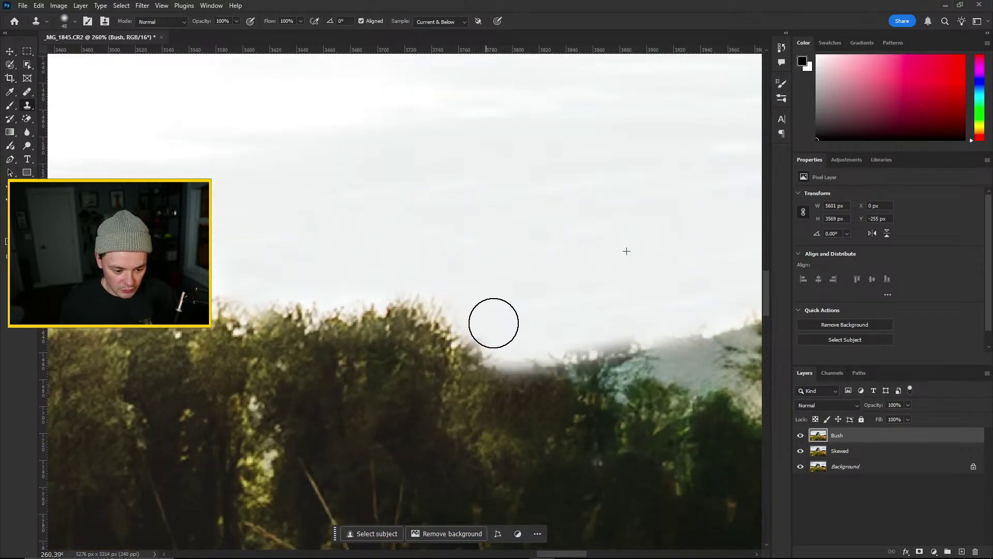
Clone leafy treetops over the smooth, blurred edge in the dip where the treeline meets the hill
scroll(545, 304, down, 5)
scroll(538, 362, down, 3)
scroll(592, 372, up, 5)
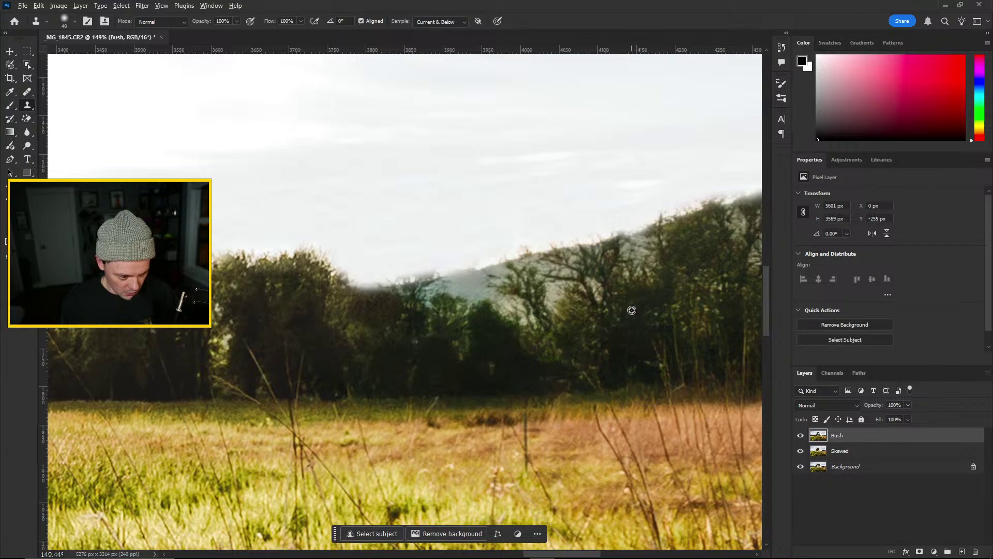
drag(358, 290, 379, 295)
scroll(262, 344, down, 6)
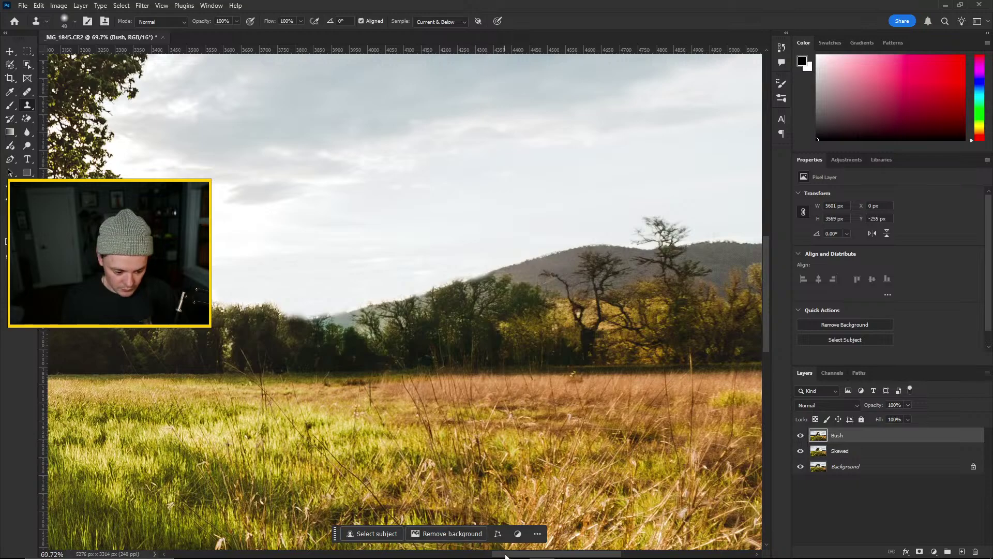
drag(506, 554, 455, 555)
scroll(392, 328, up, 6)
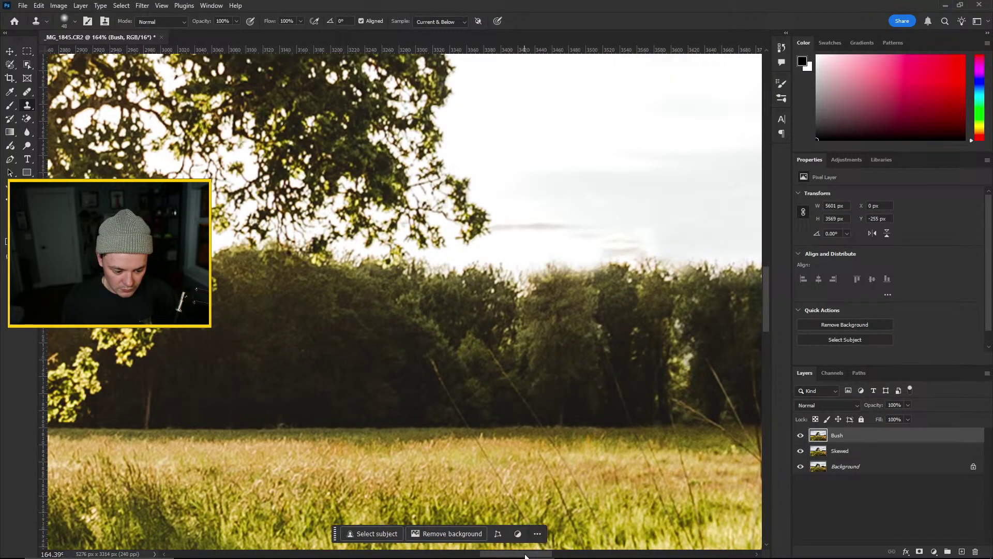
drag(528, 553, 555, 554)
mouse_move(543, 318)
mouse_down()
mouse_move(557, 300)
mouse_move(551, 286)
mouse_move(588, 293)
mouse_up()
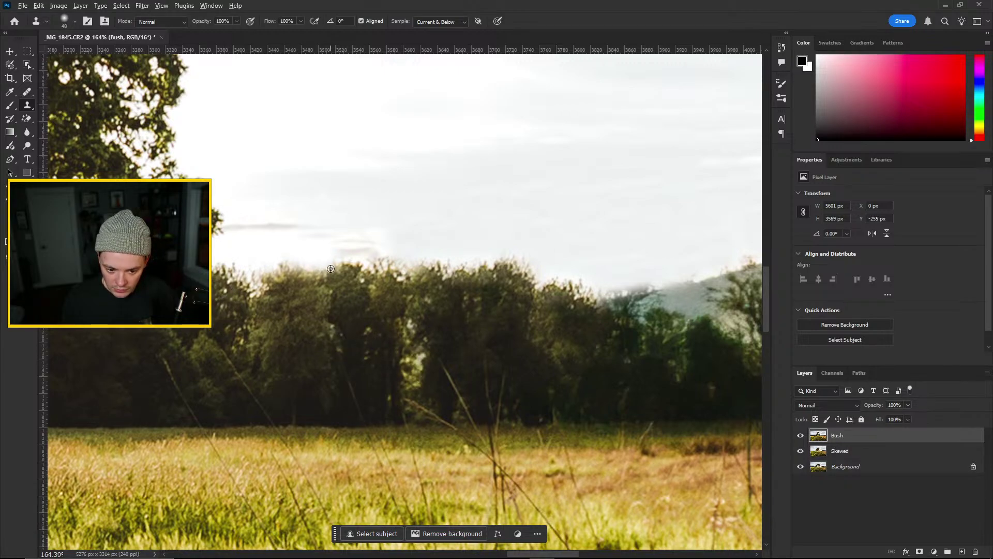
Set the clone brush size to 14 px and rebuild the hill's lower slope with brown hill texture down to the treeline
scroll(330, 269, down, 3)
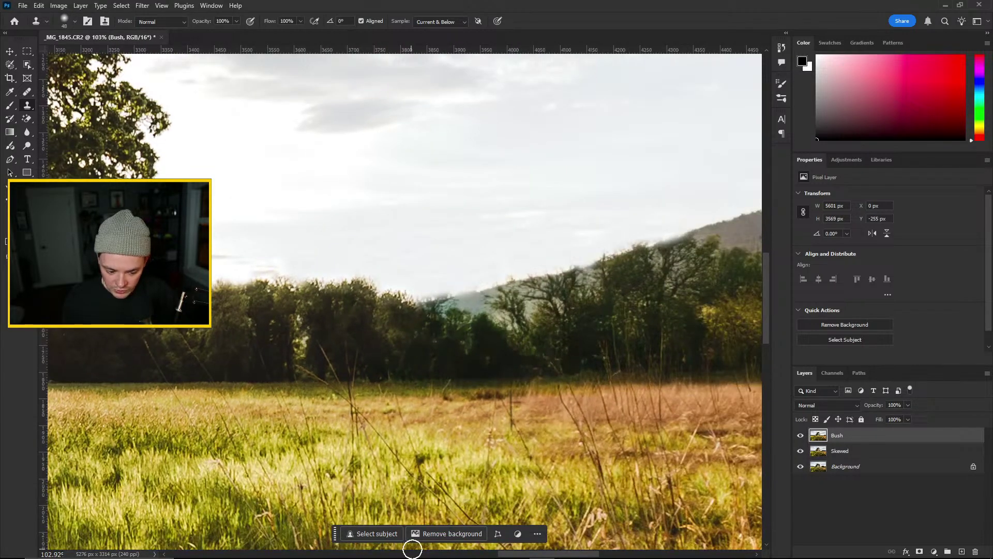
drag(503, 554, 534, 556)
scroll(182, 342, up, 3)
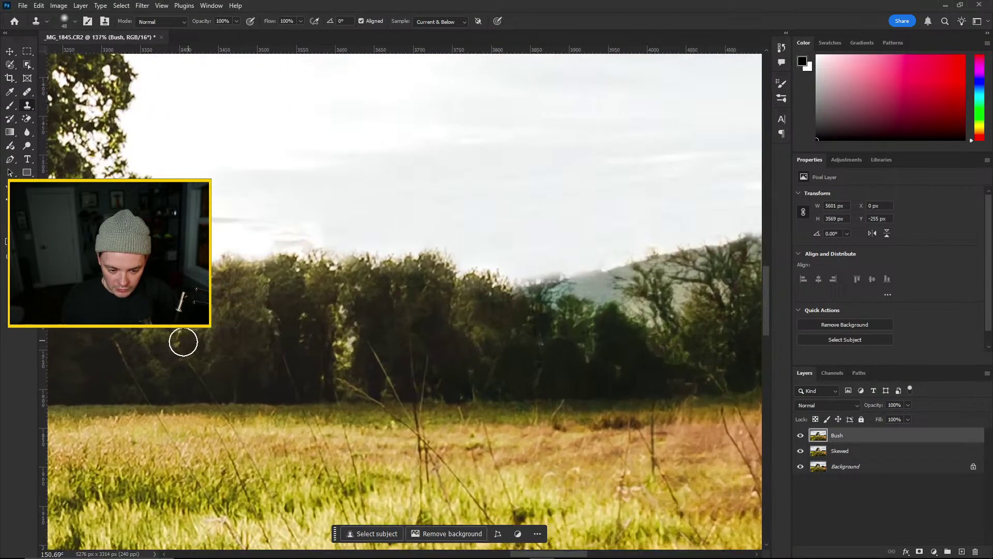
click(175, 344)
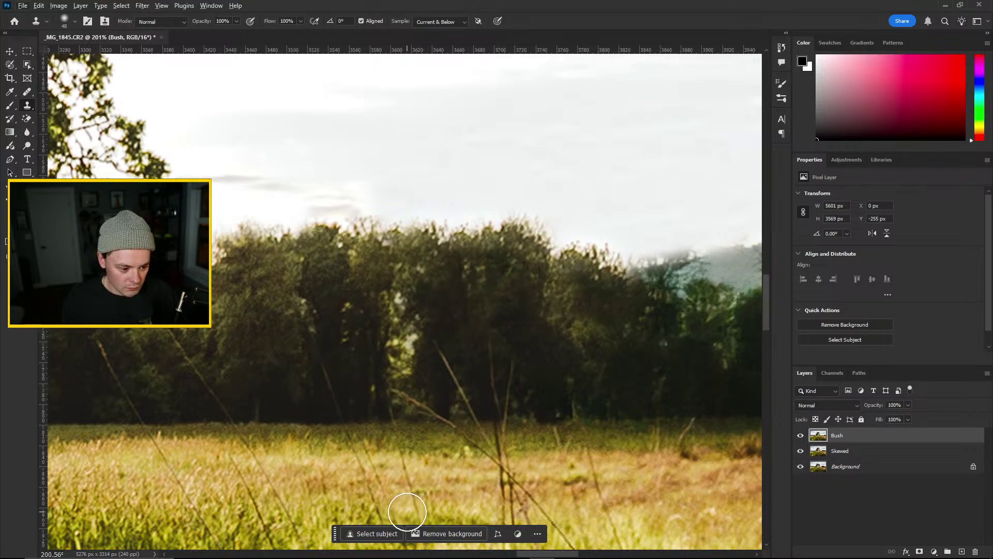
scroll(388, 350, up, 5)
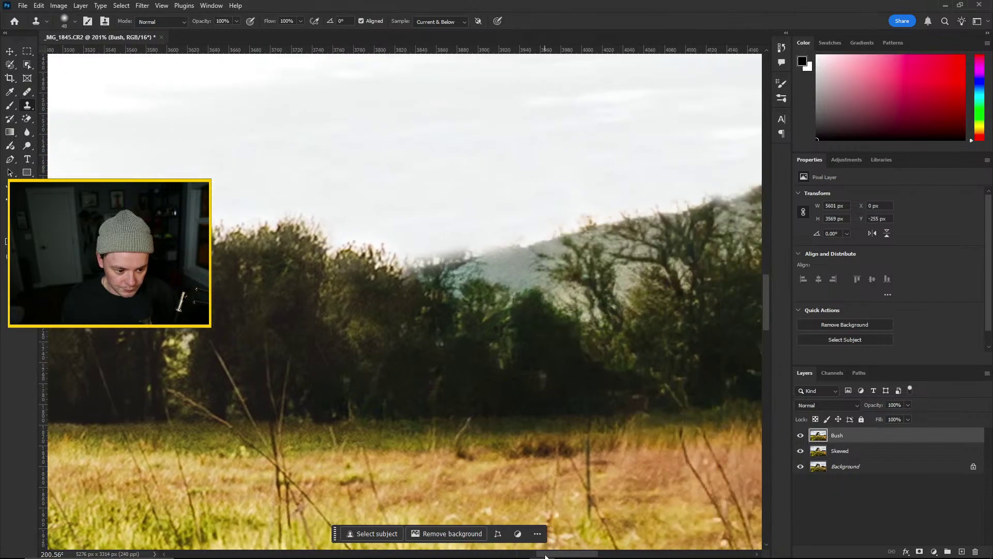
scroll(447, 318, up, 4)
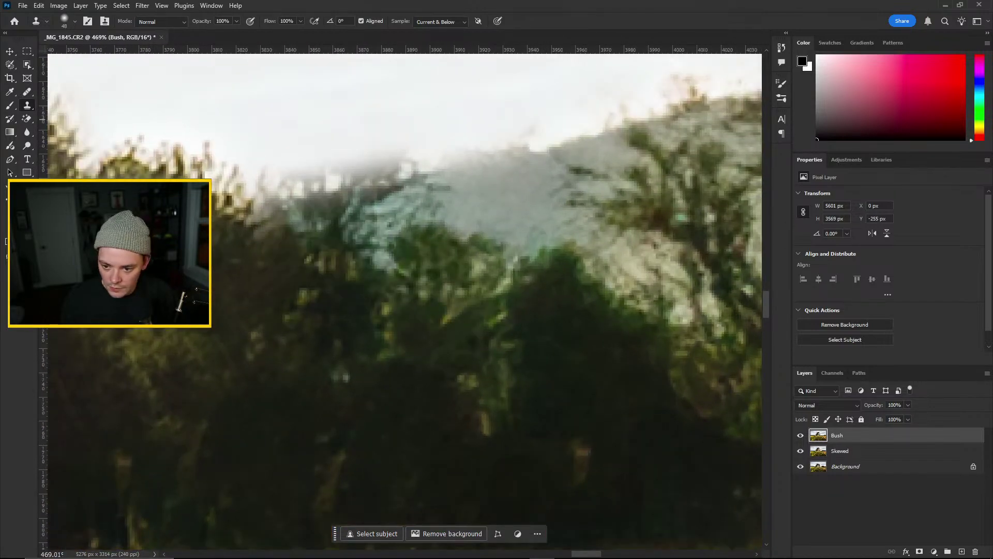
click(74, 21)
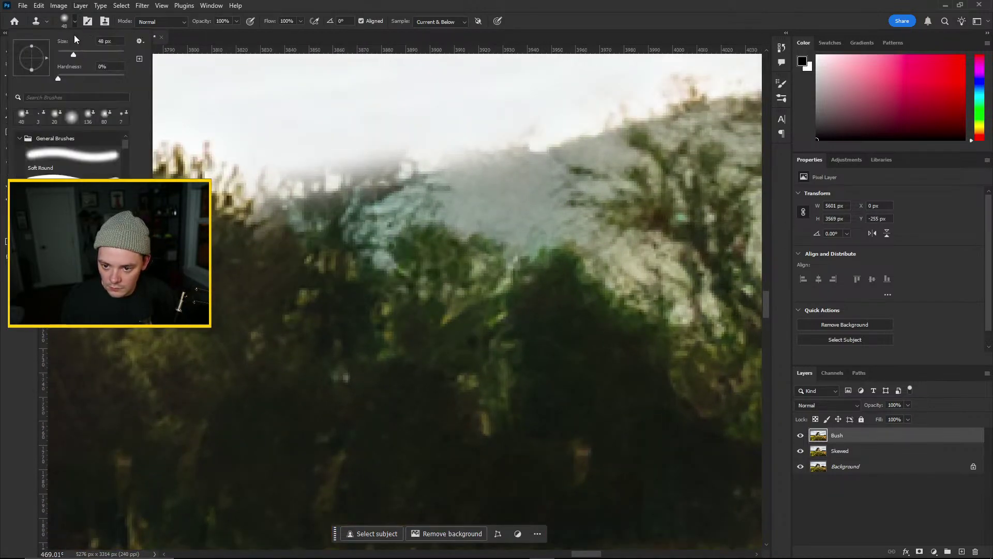
key(Return)
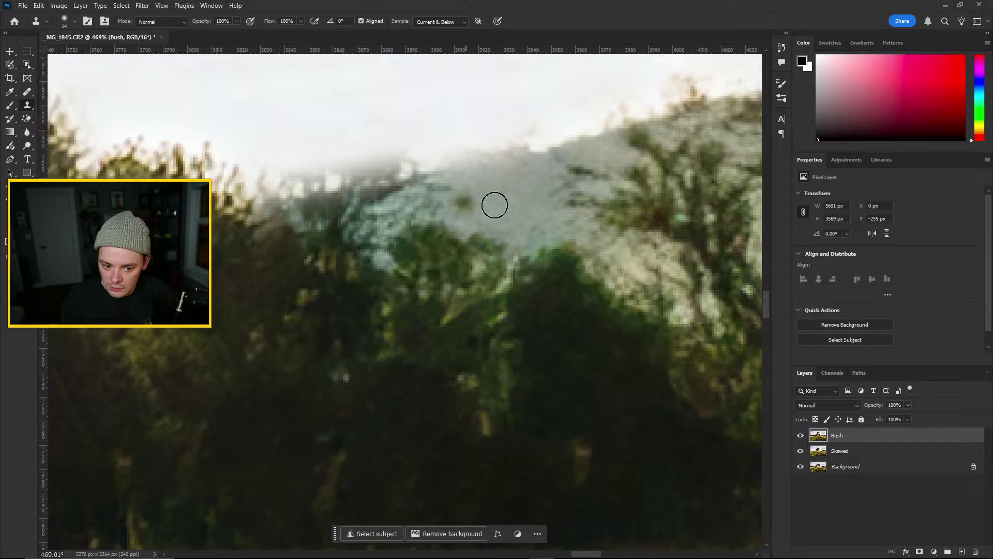
scroll(532, 185, down, 5)
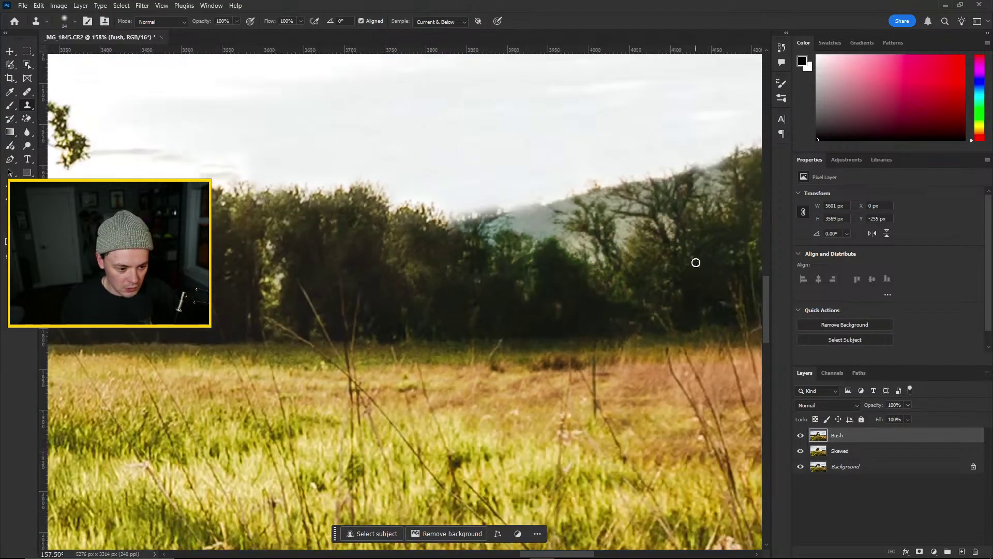
drag(525, 553, 547, 555)
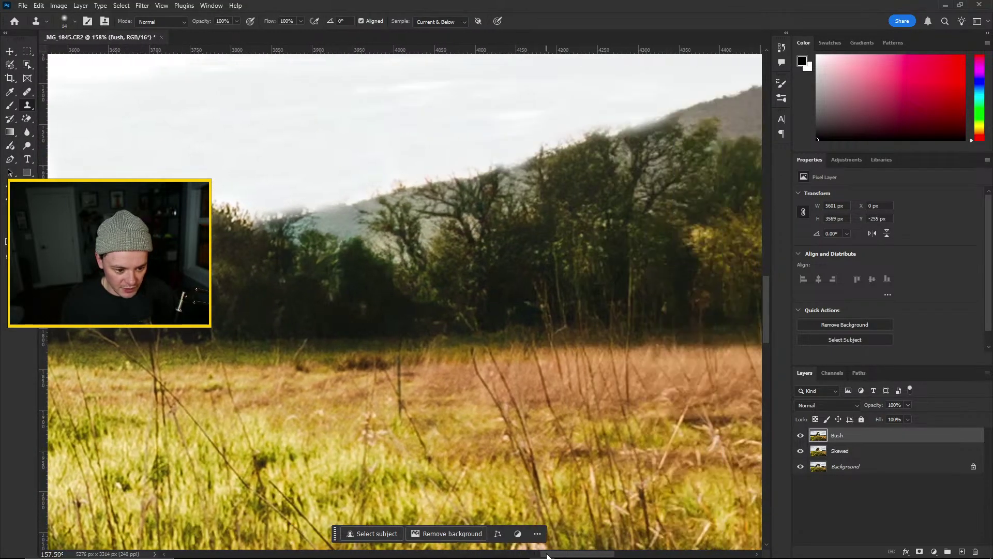
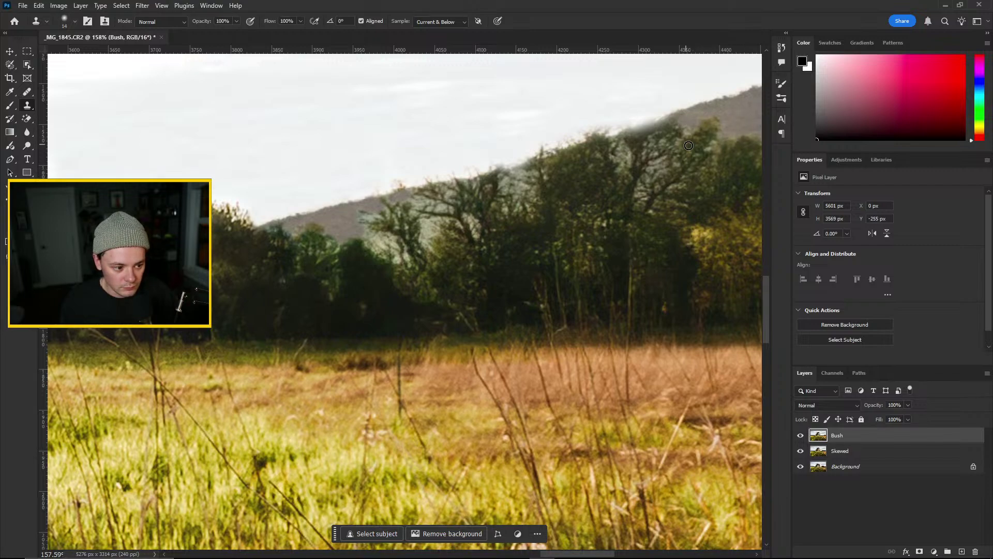
Resample the clean hillside and clone it over the mismatched spots on the rebuilt slope beside the bare branches
mouse_move(367, 233)
mouse_down()
mouse_move(360, 224)
mouse_move(373, 220)
mouse_move(357, 211)
mouse_move(367, 237)
mouse_up()
alt+click(744, 124)
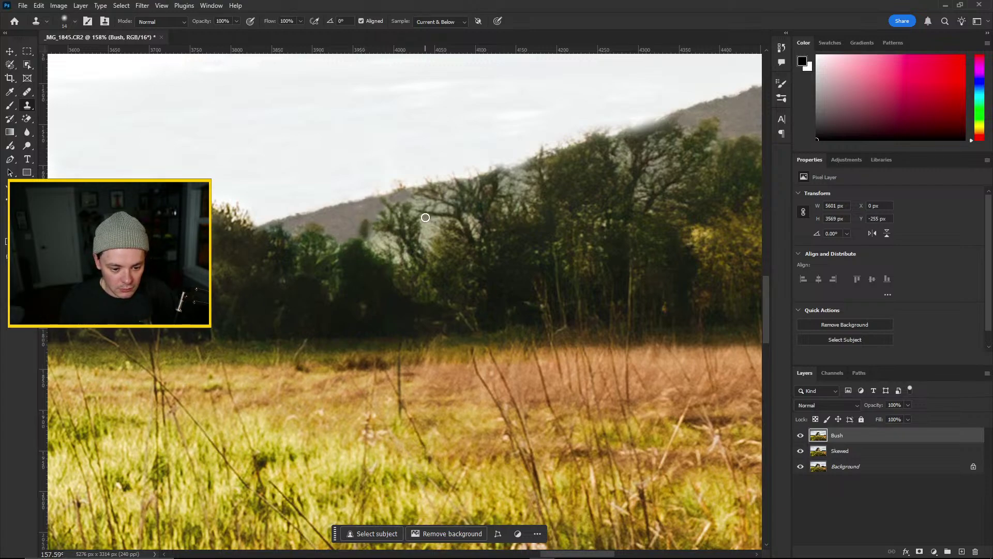
key(ctrl+z)
alt+click(744, 117)
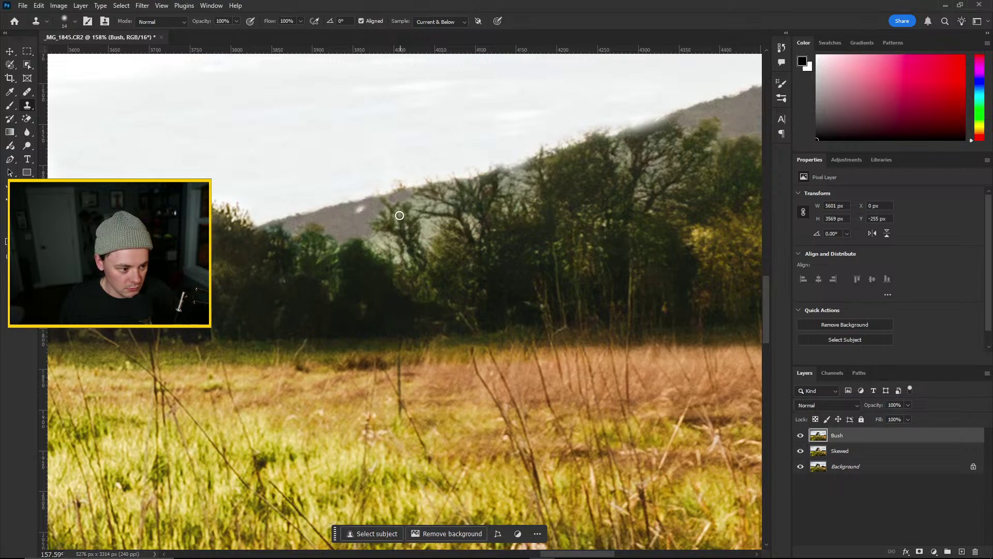
drag(367, 210, 355, 211)
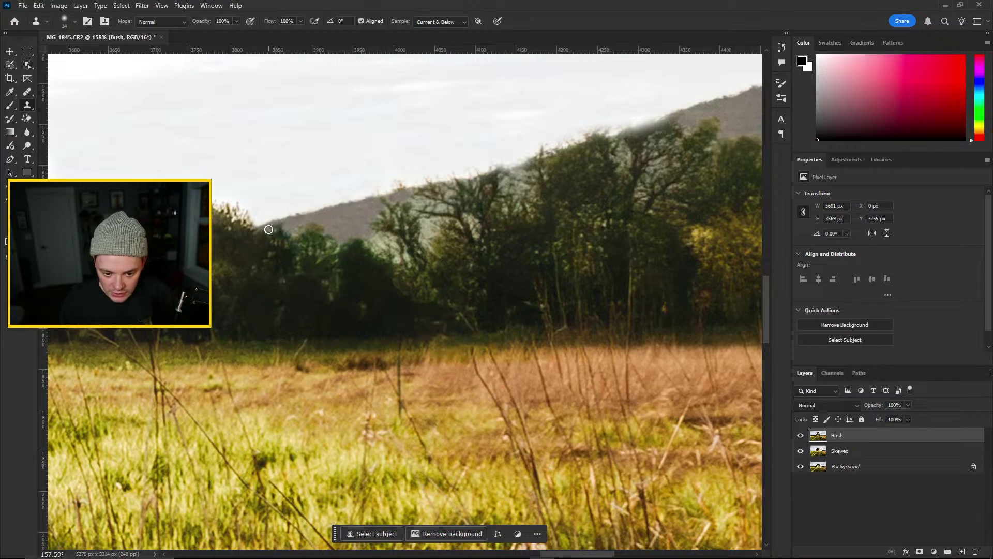
Clone over the stray tree tips at the foot of the rebuilt slope to tidy the edge between hill and trees
drag(276, 230, 286, 234)
alt+click(754, 126)
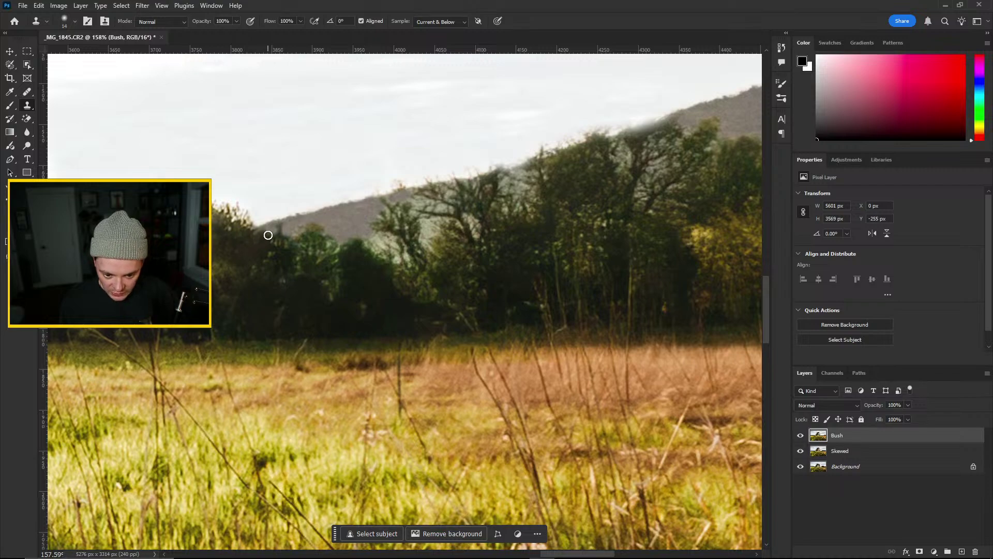
mouse_move(266, 230)
mouse_down()
mouse_move(257, 232)
mouse_move(287, 235)
mouse_up()
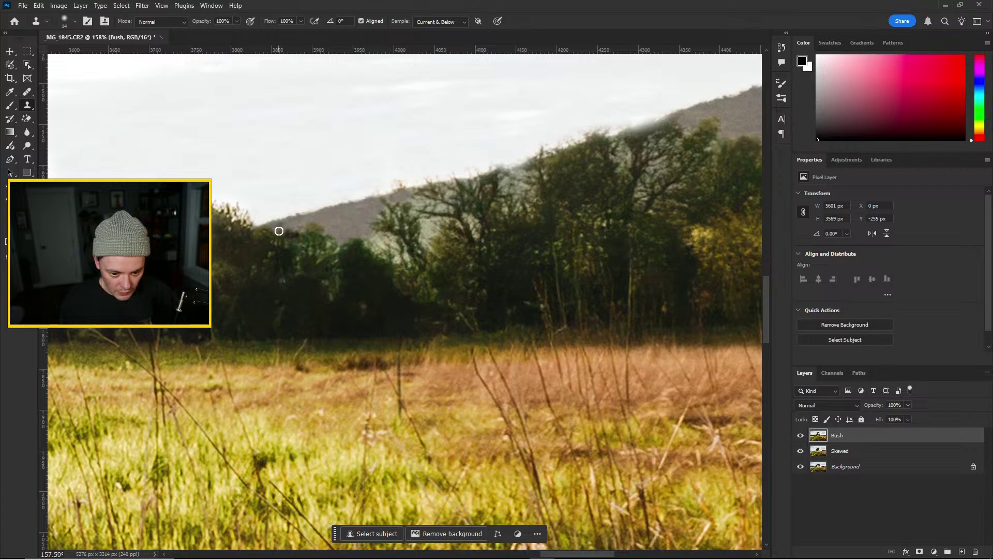
mouse_move(278, 229)
mouse_down()
mouse_move(299, 236)
mouse_move(303, 227)
mouse_up()
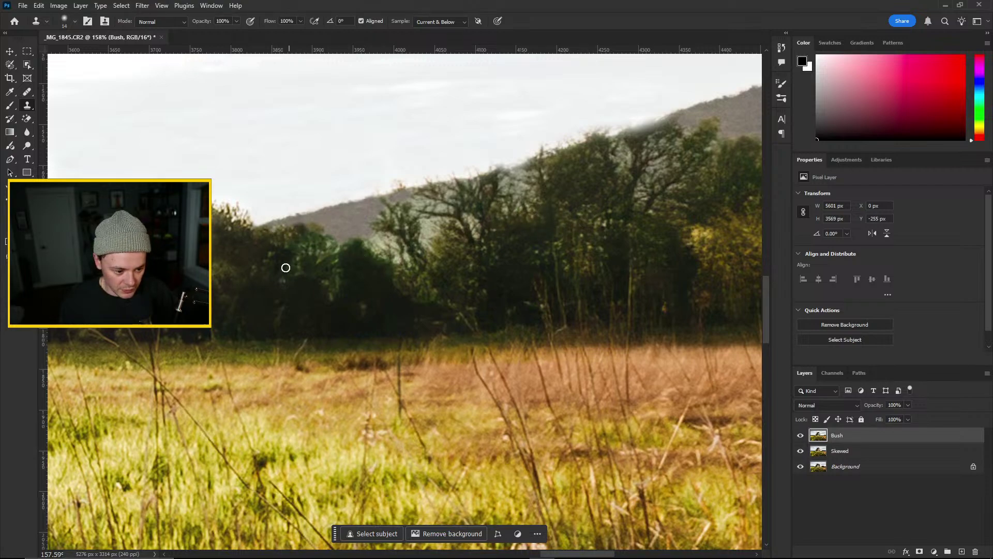
Clone dark and yellowish foliage sampled from the trees before the hill over the green-tinted trees below the rebuilt slope
mouse_move(296, 235)
mouse_down()
mouse_move(304, 228)
mouse_move(303, 244)
mouse_up()
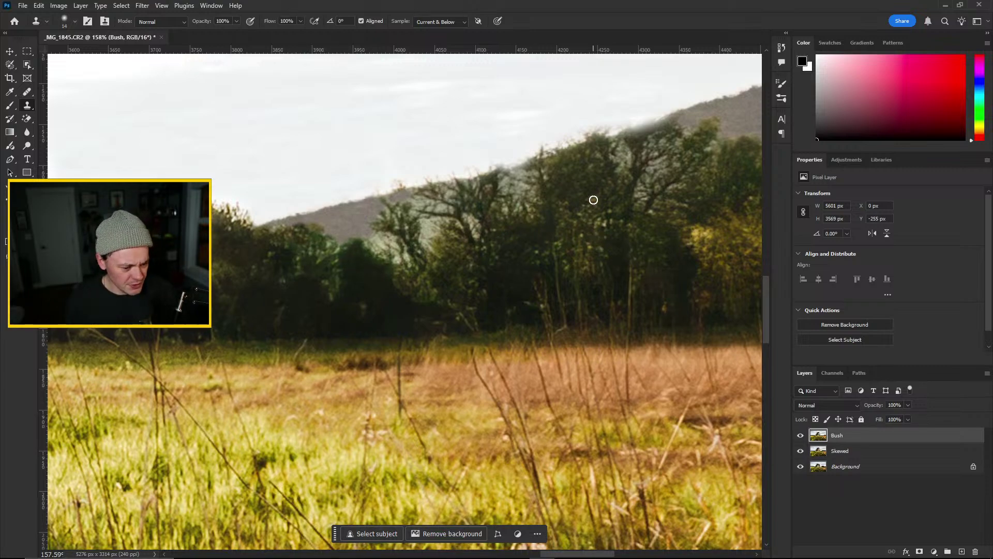
mouse_move(296, 257)
mouse_down()
mouse_move(329, 279)
mouse_move(321, 265)
mouse_move(334, 244)
mouse_move(295, 231)
mouse_up()
alt+click(593, 221)
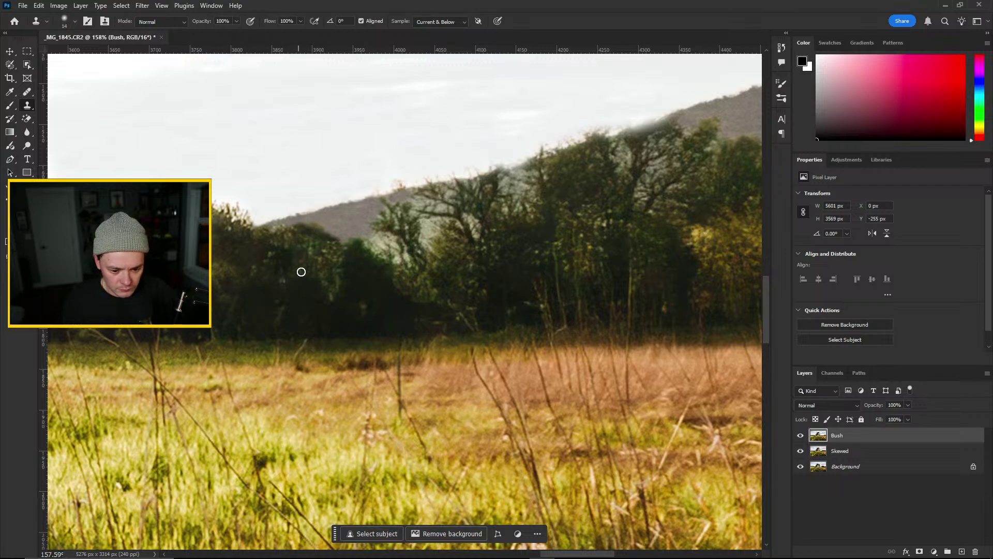
mouse_move(331, 290)
mouse_down()
mouse_move(297, 271)
mouse_move(338, 289)
mouse_up()
alt+click(698, 216)
Clone darker foliage over the pale gaps among the branches beside the rebuilt slope and check the treeline in the whole photo
scroll(338, 289, down, 5)
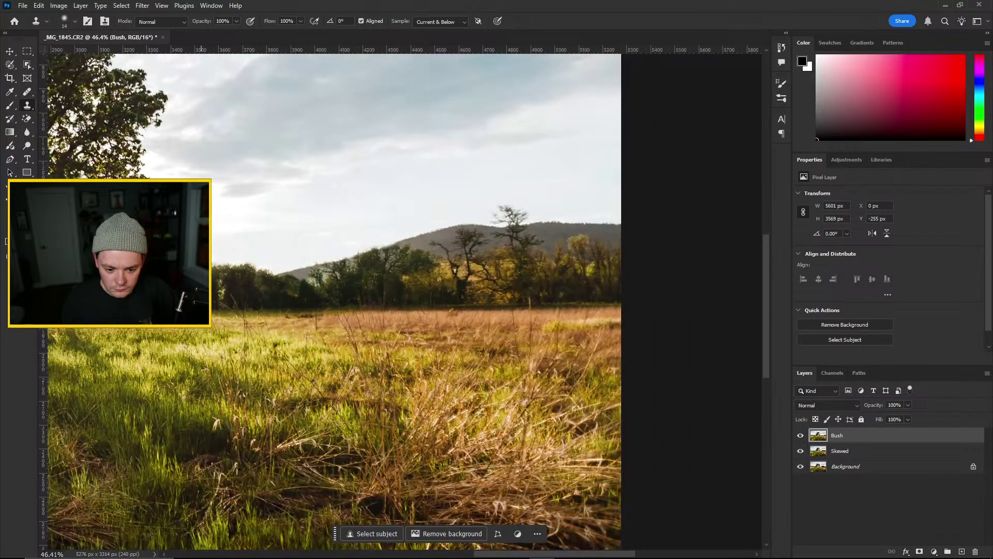
scroll(270, 307, up, 5)
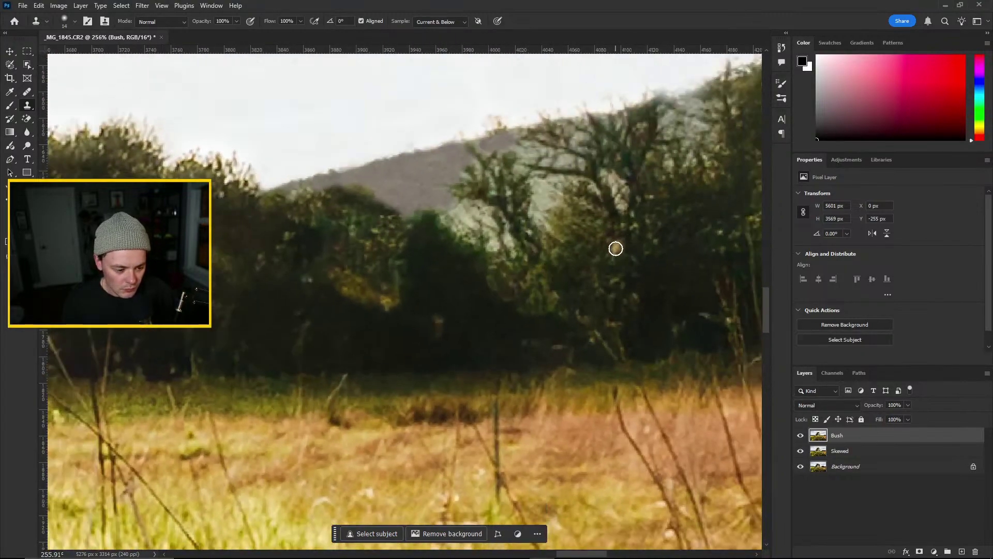
mouse_move(473, 231)
mouse_down()
mouse_move(455, 222)
mouse_move(457, 210)
mouse_move(495, 243)
mouse_move(481, 215)
mouse_move(511, 250)
mouse_up()
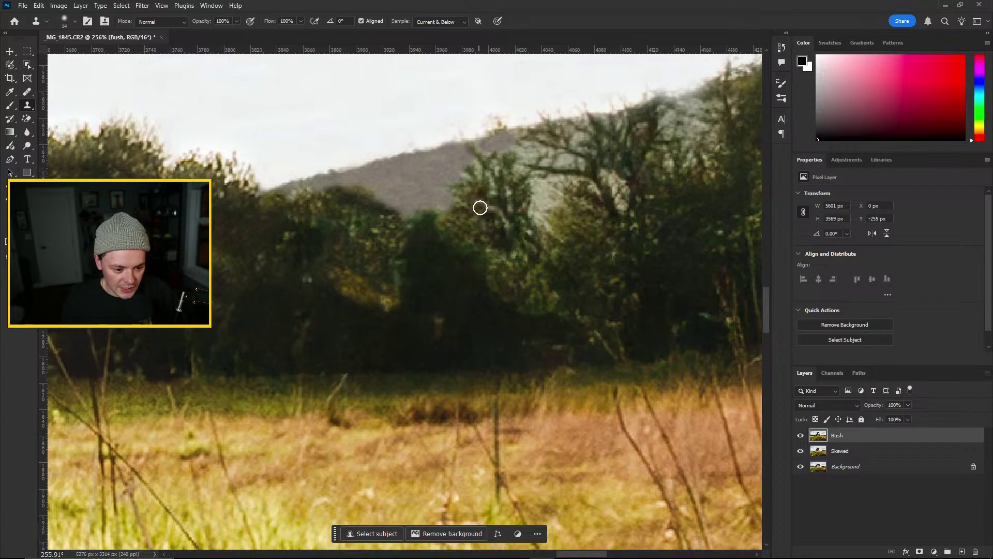
scroll(532, 277, down, 8)
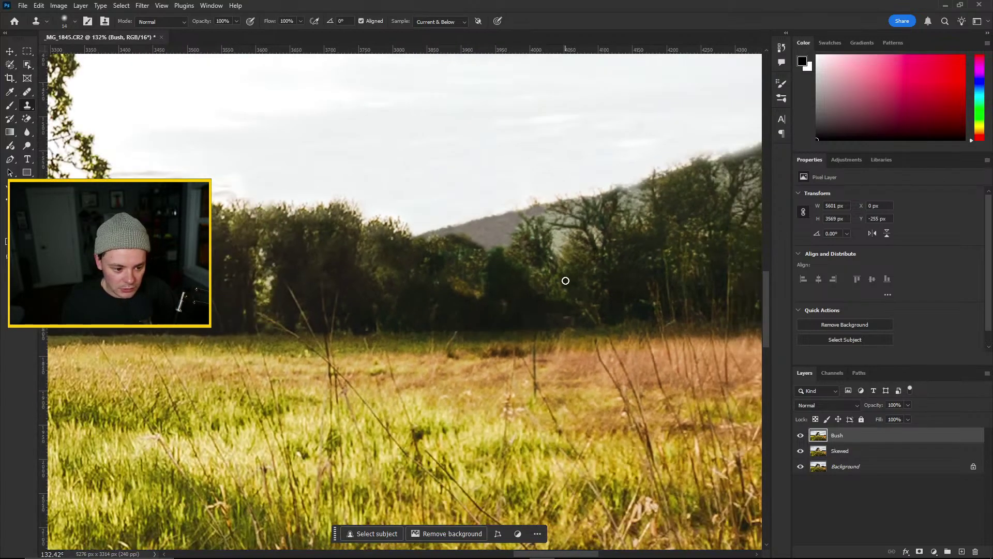
scroll(420, 304, down, 3)
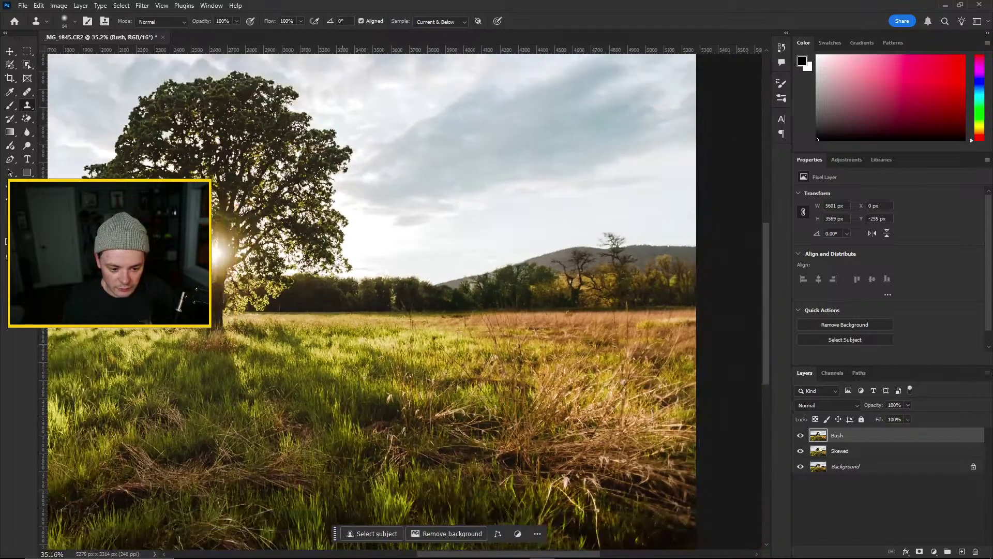
scroll(303, 362, down, 3)
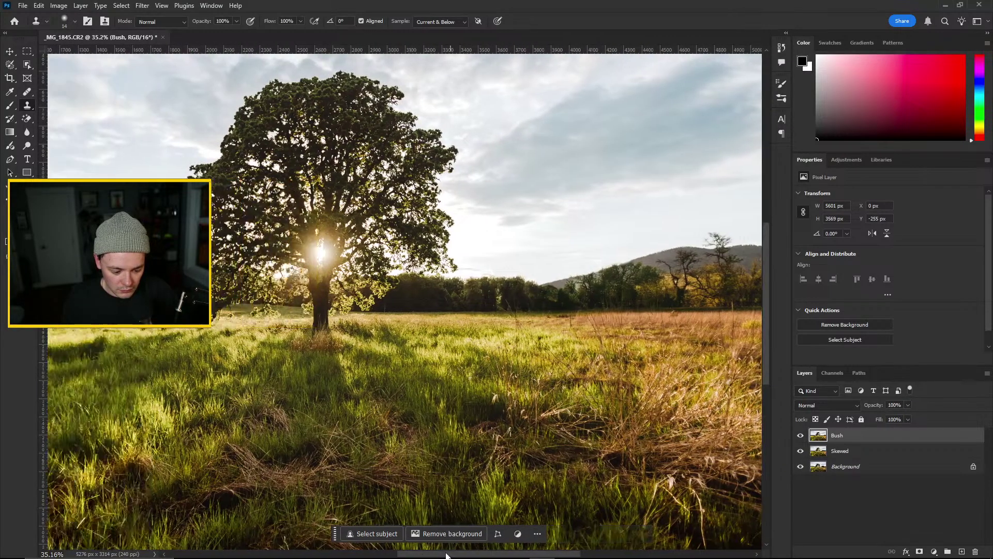
scroll(288, 356, up, 1)
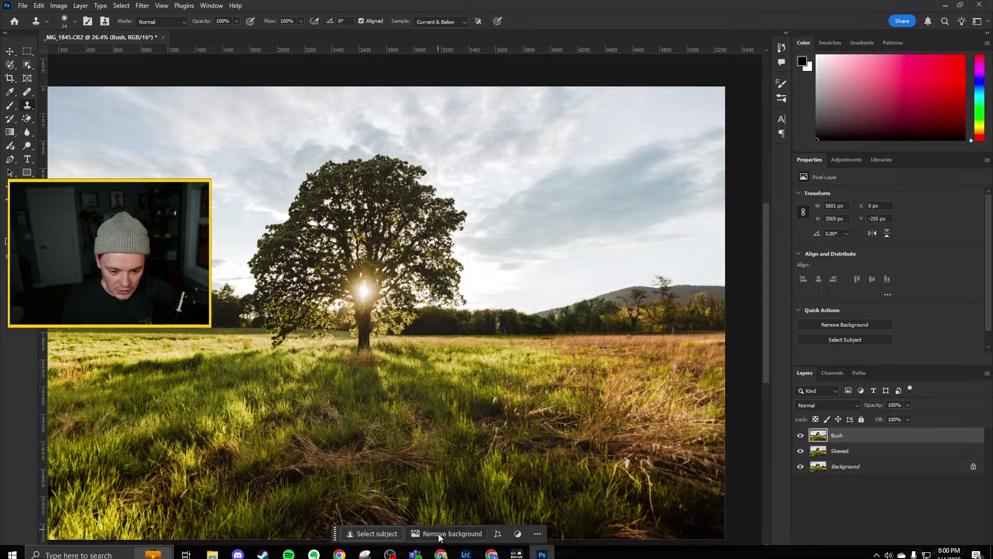
Compare the whole photo with the Bush layer hidden and shown to check the rebuilt treeline and hill
mouse_move(439, 554)
mouse_down()
mouse_move(421, 553)
mouse_move(430, 554)
mouse_up()
scroll(302, 373, down, 2)
scroll(302, 374, up, 2)
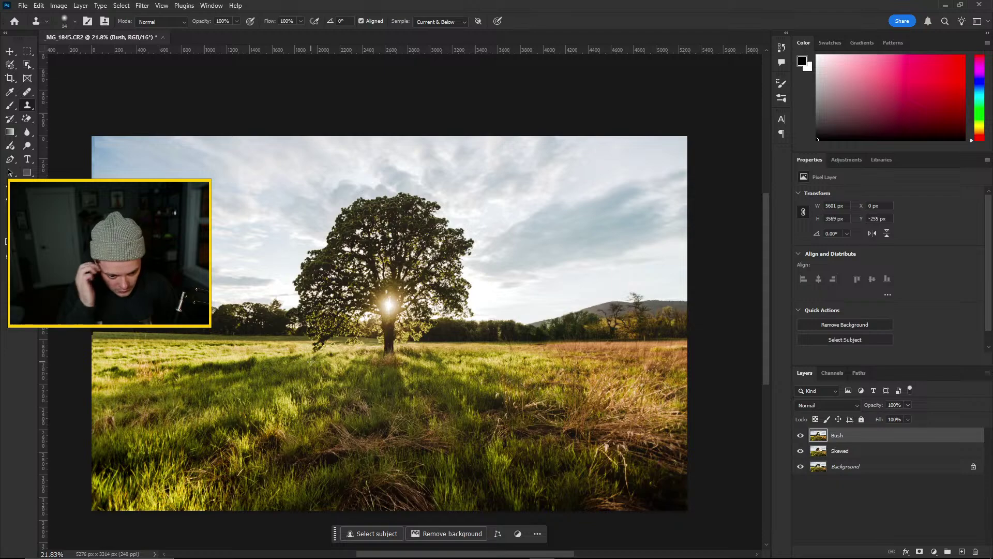
right_click(844, 438)
click(840, 516)
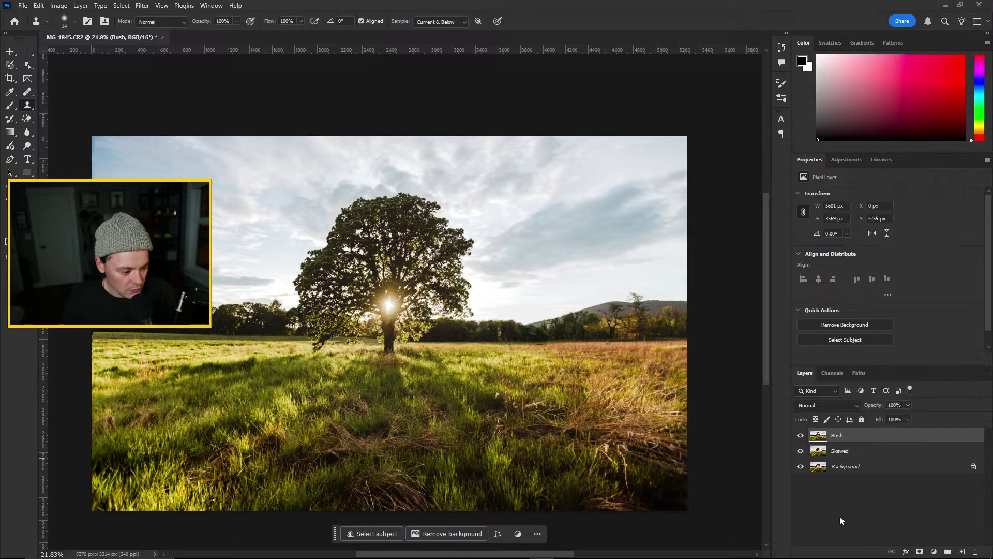
click(801, 438)
click(800, 437)
click(800, 437)
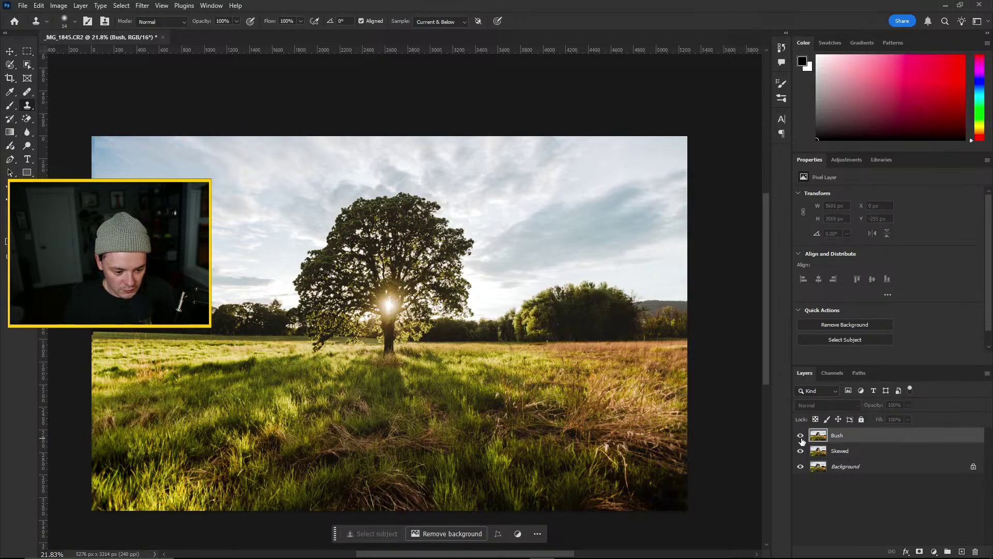
click(801, 437)
click(801, 438)
click(800, 437)
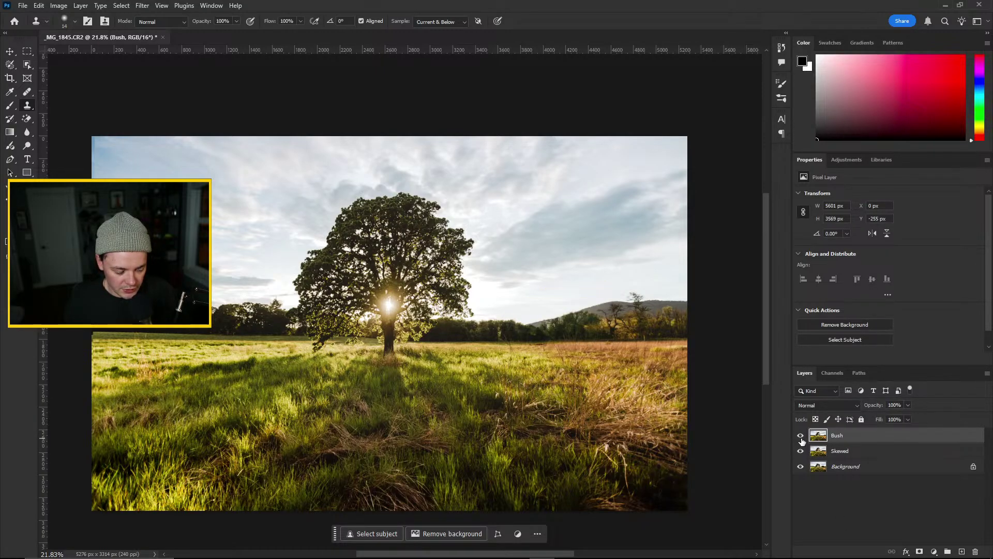
click(801, 437)
click(801, 437)
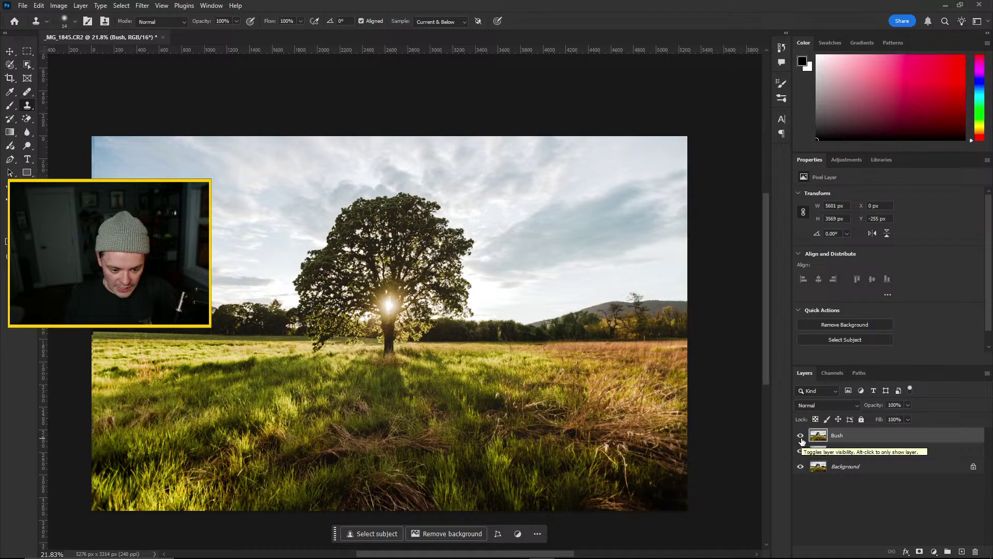
click(801, 437)
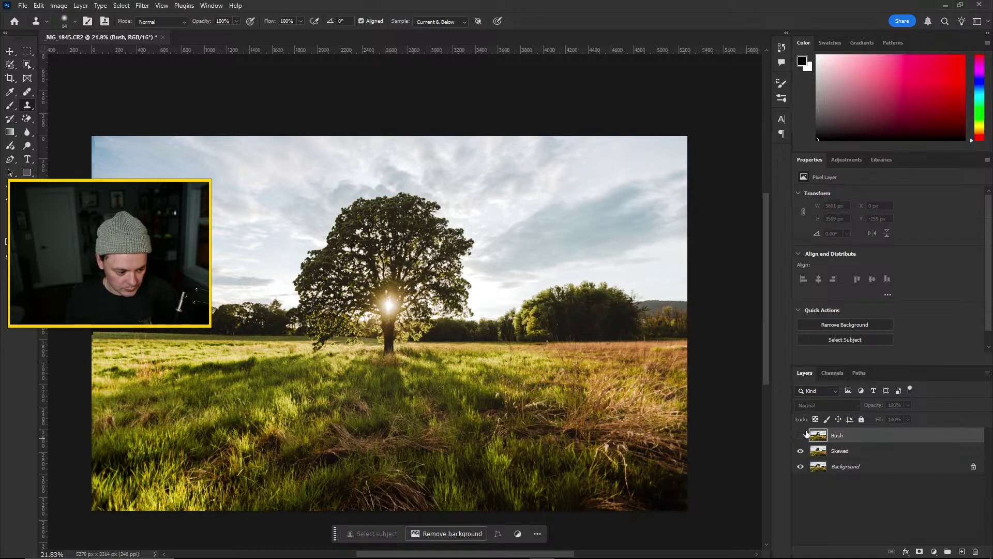
click(801, 437)
Duplicate the Bush layer under the name Removals
right_click(839, 438)
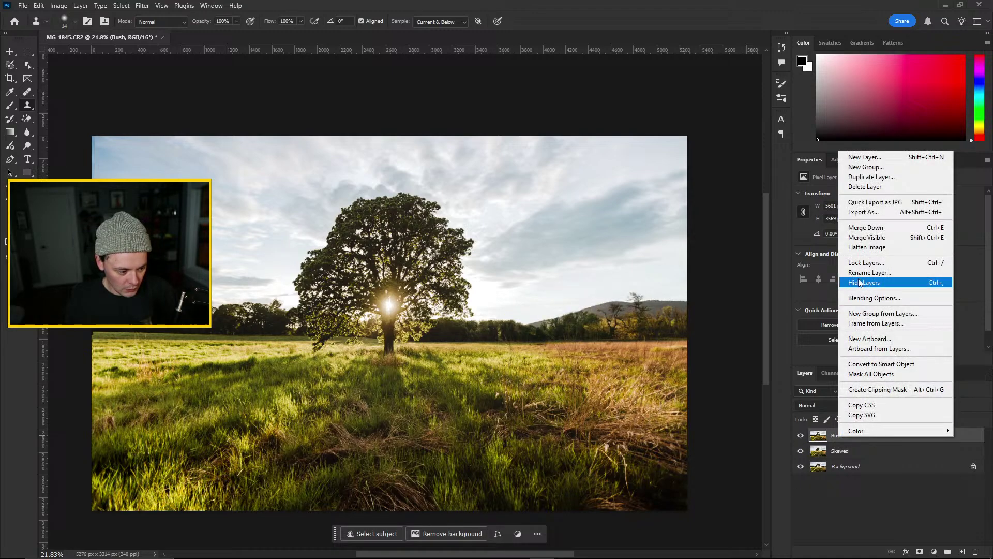
click(872, 177)
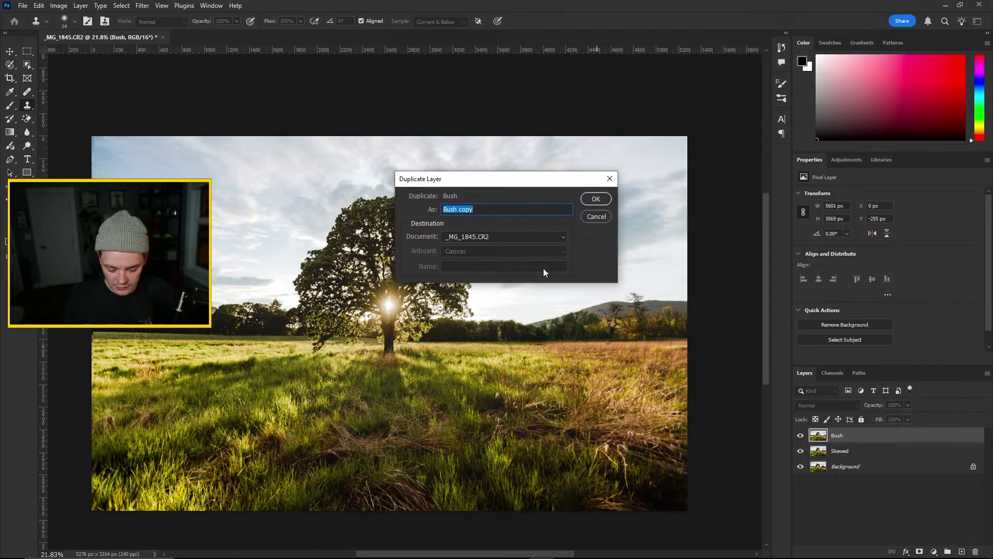
text(Removals)
key(Return)
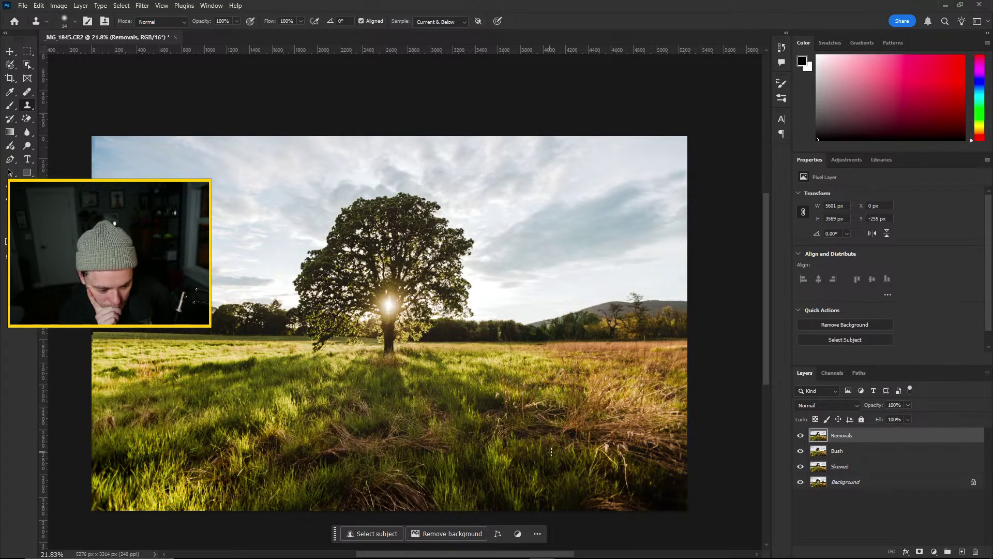
Inspect the tree trunk and sun, and rename the Removals layer as Tree Lighting
scroll(369, 313, up, 8)
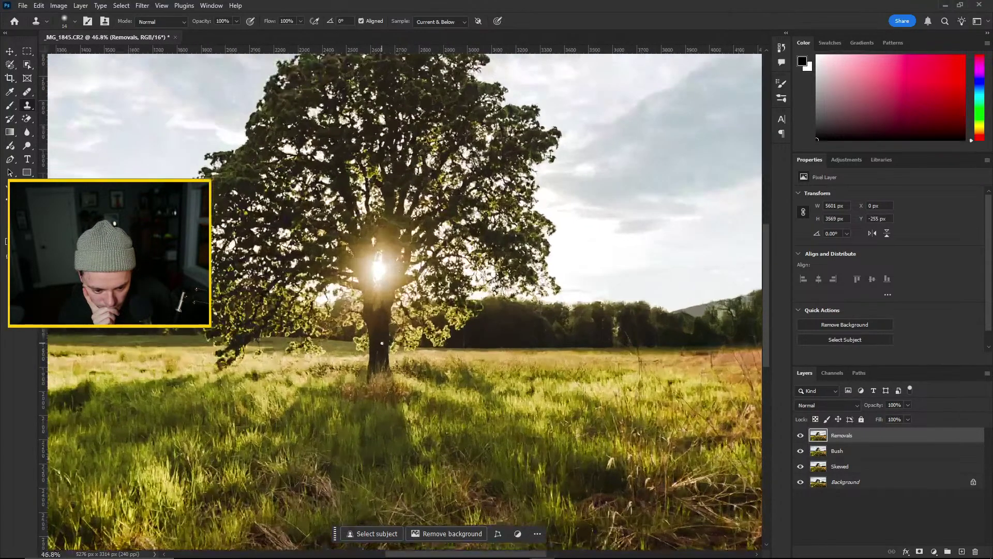
scroll(368, 313, down, 3)
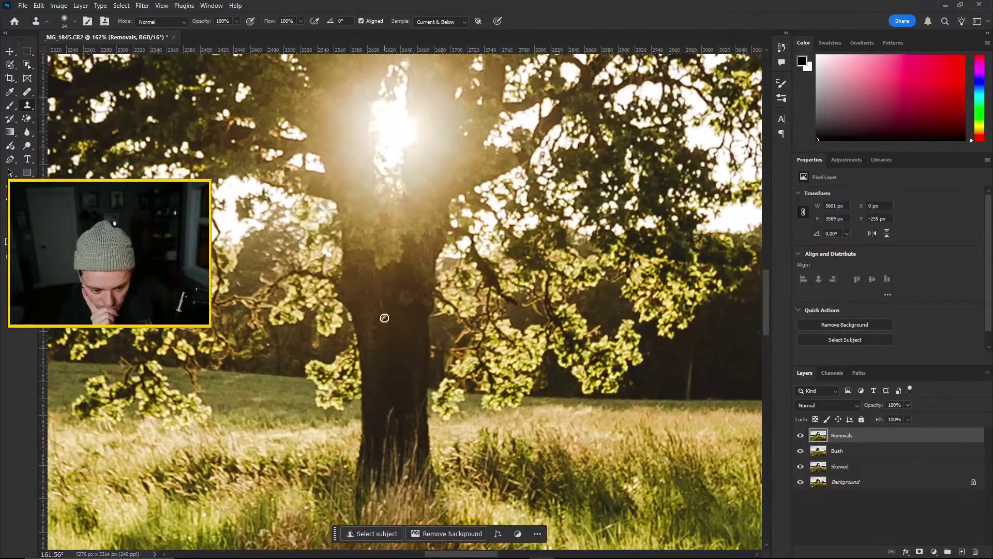
scroll(386, 321, down, 3)
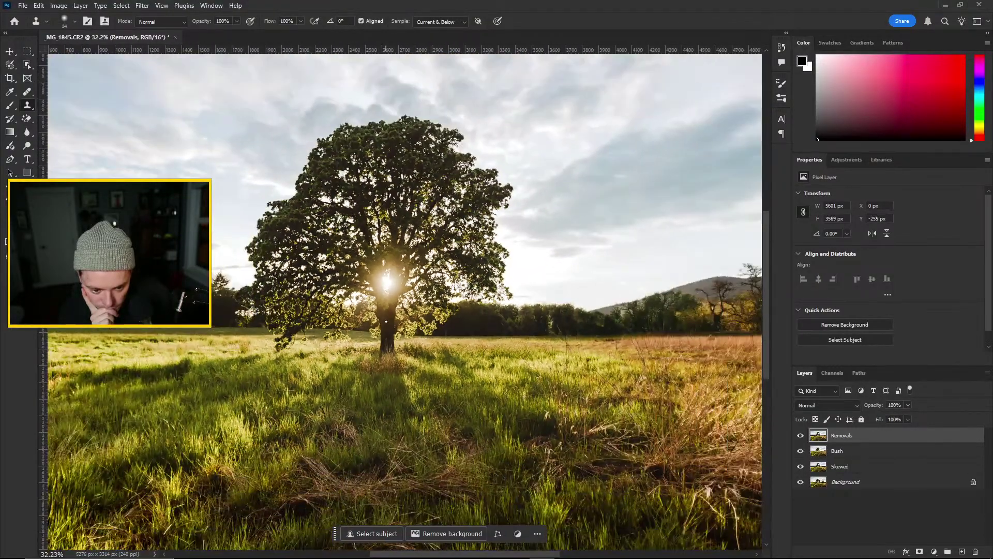
scroll(385, 322, down, 1)
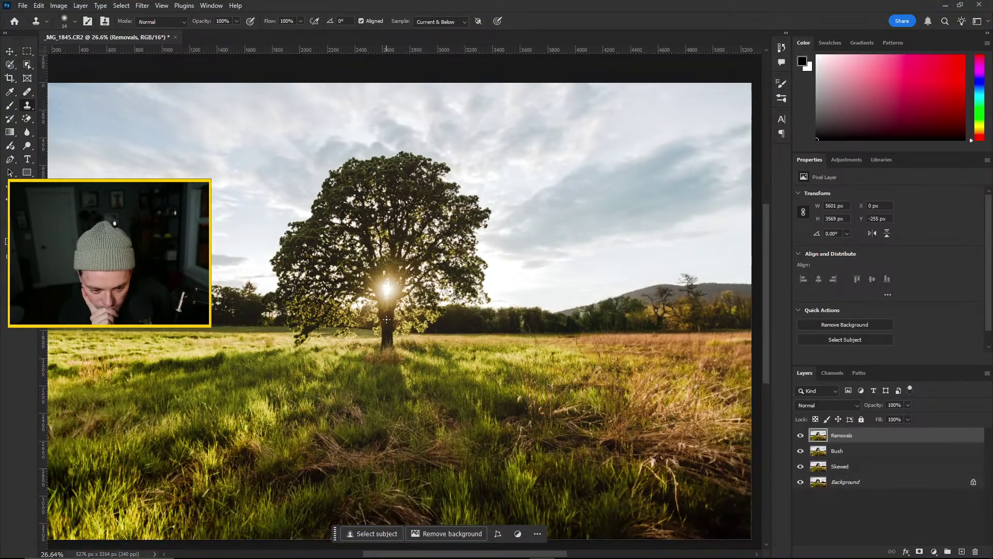
scroll(386, 320, up, 3)
scroll(387, 320, down, 3)
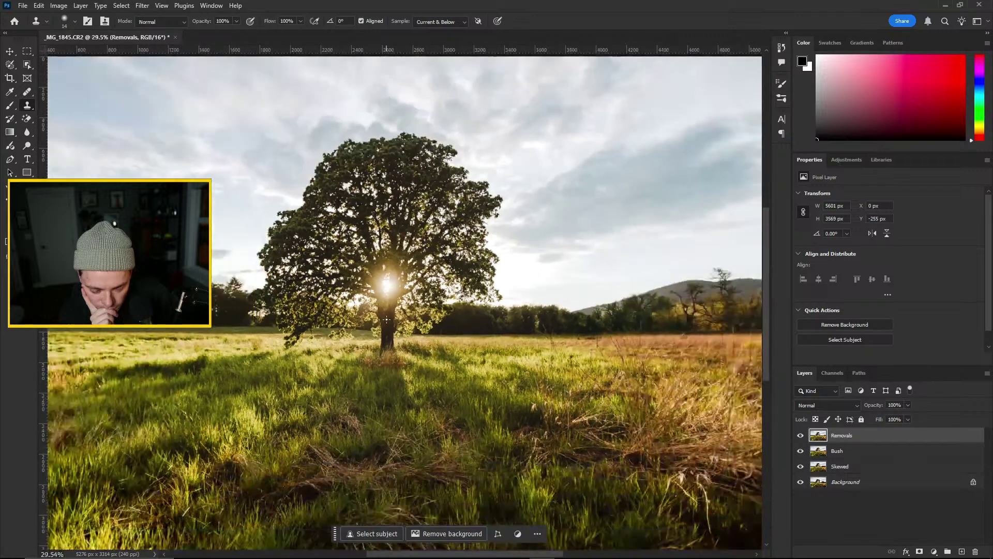
scroll(386, 321, up, 1)
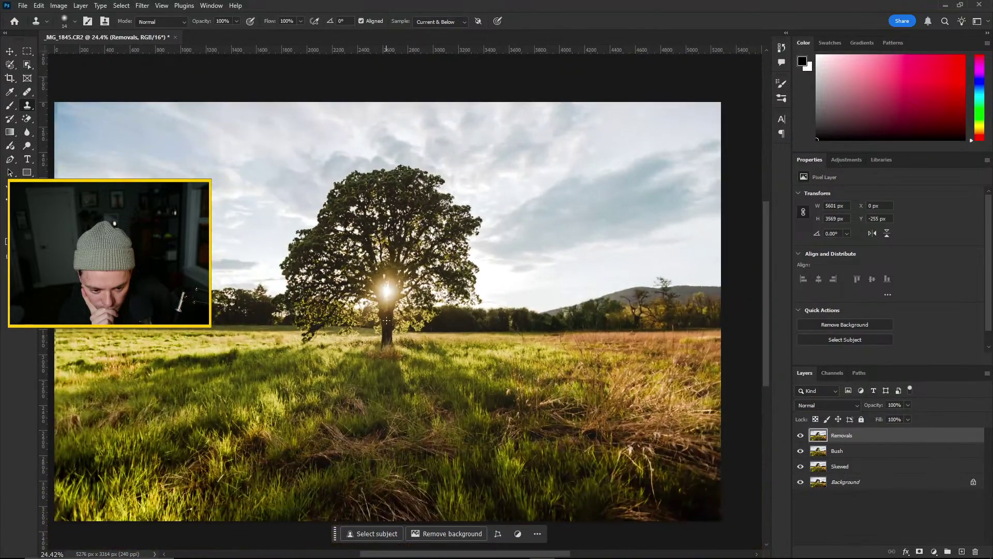
double_click(842, 435)
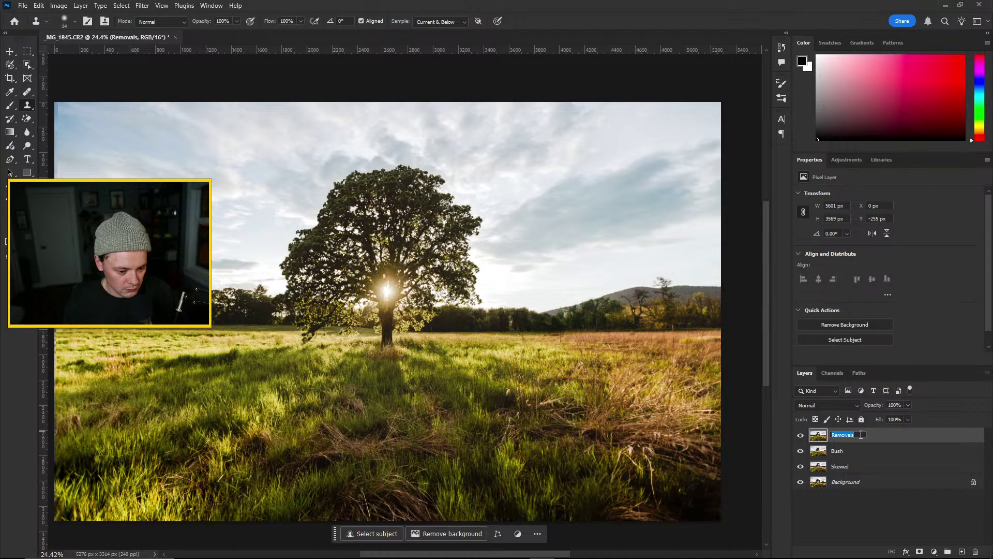
click(861, 490)
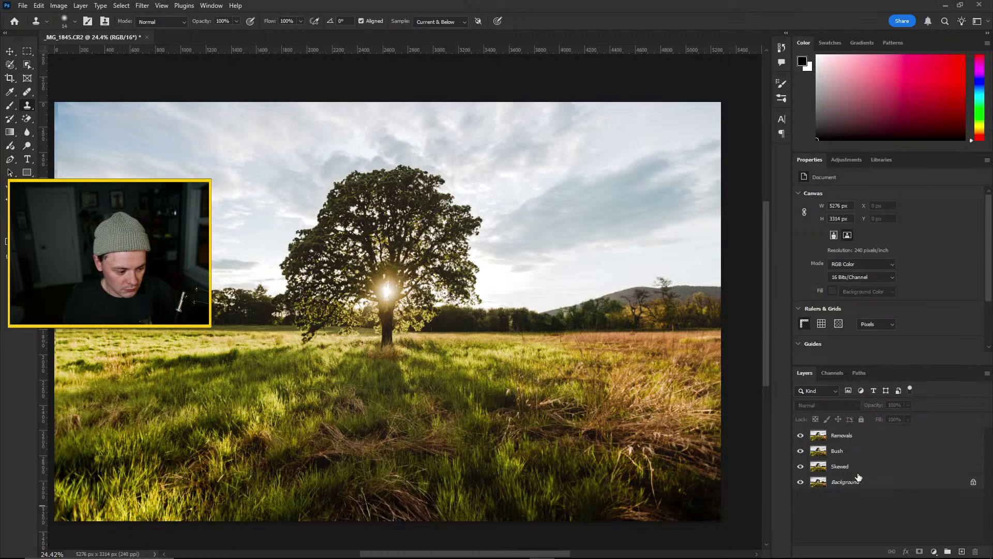
double_click(843, 435)
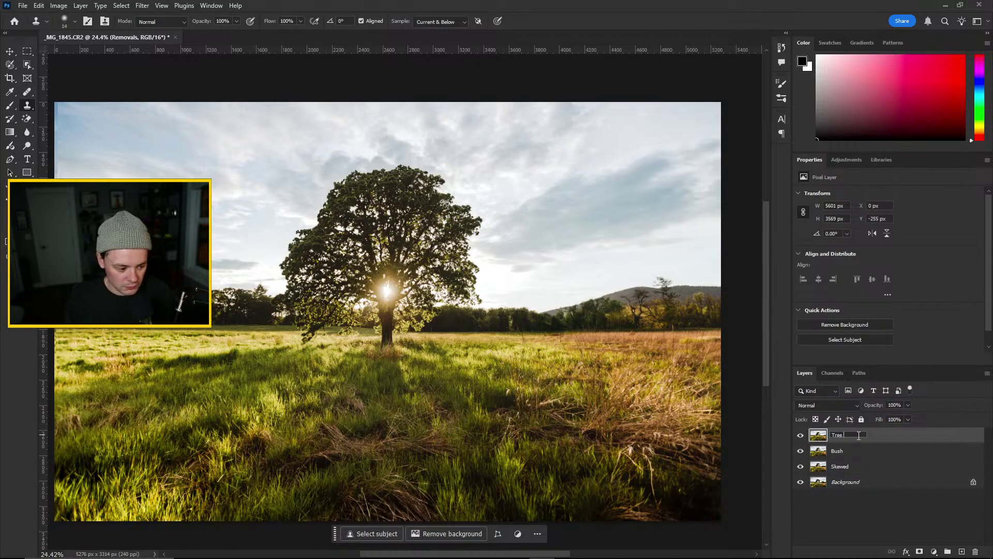
key(Return)
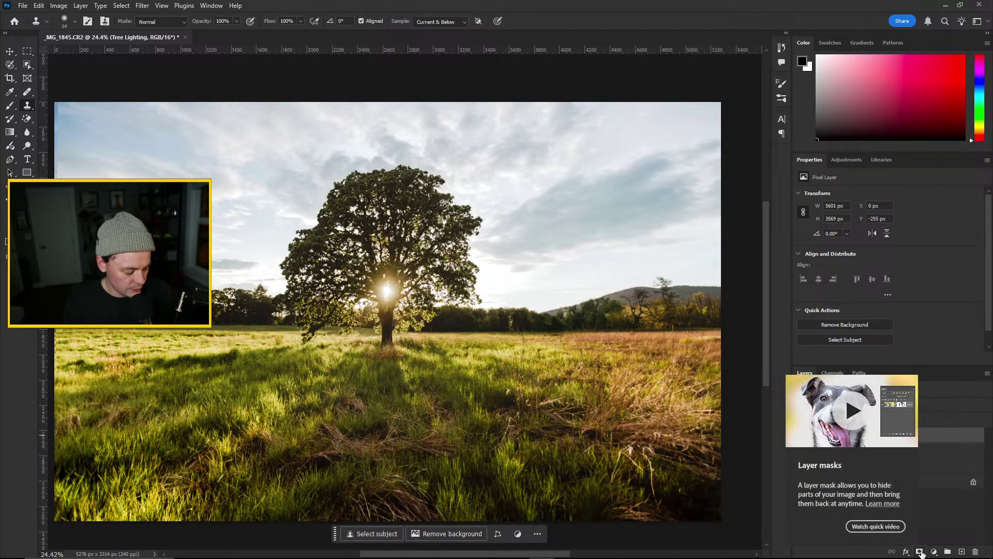
Hide the Tree Lighting layer and add a Curves adjustment layer directly above the Bush layer
click(799, 435)
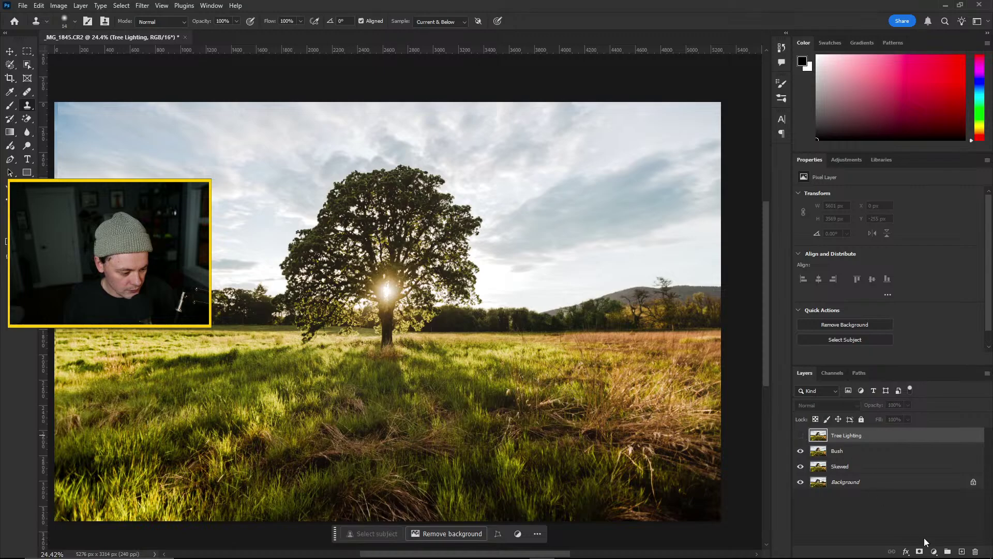
click(844, 449)
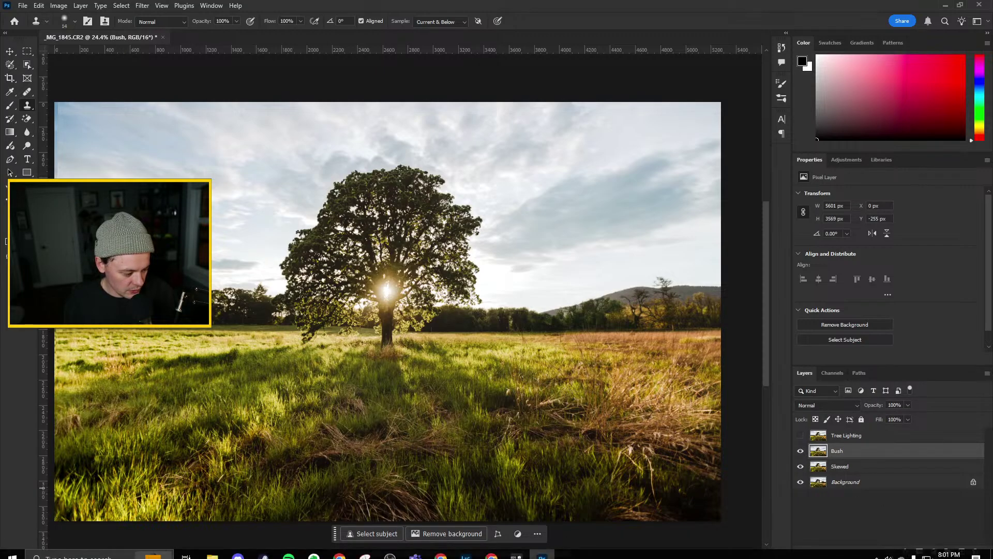
click(935, 552)
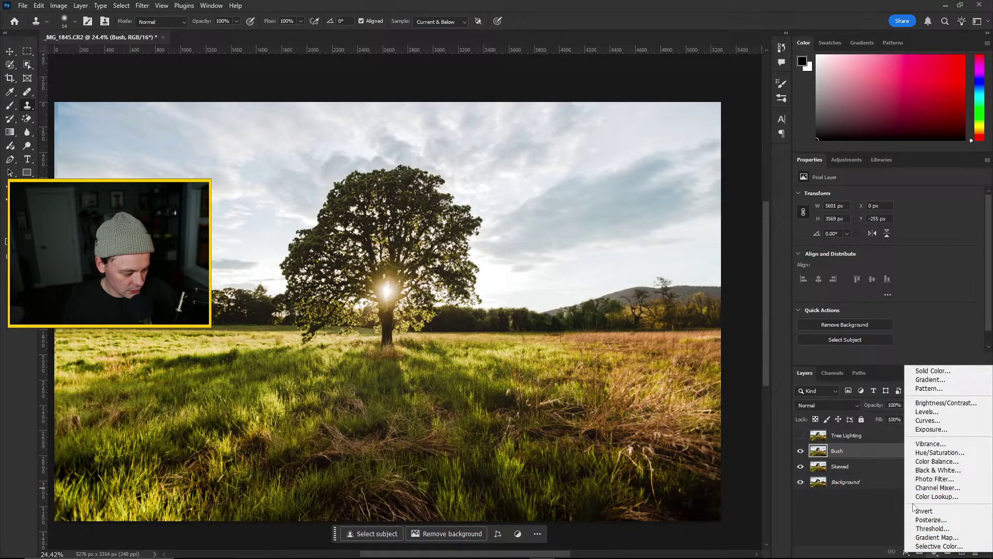
click(937, 423)
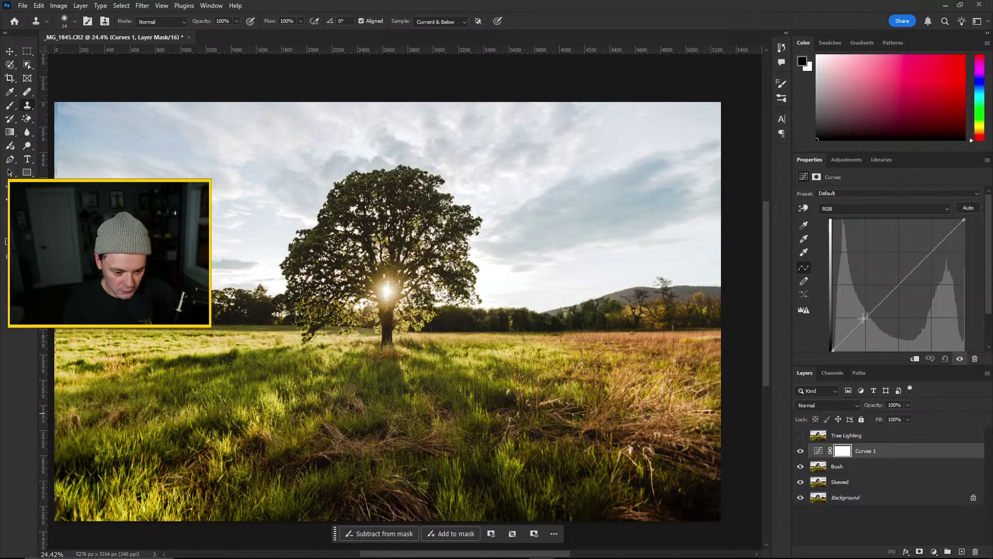
Raise the lower part of the RGB curve to brighten the shadows, and add an upper point that restrains the highlights
drag(866, 319, 854, 312)
click(906, 250)
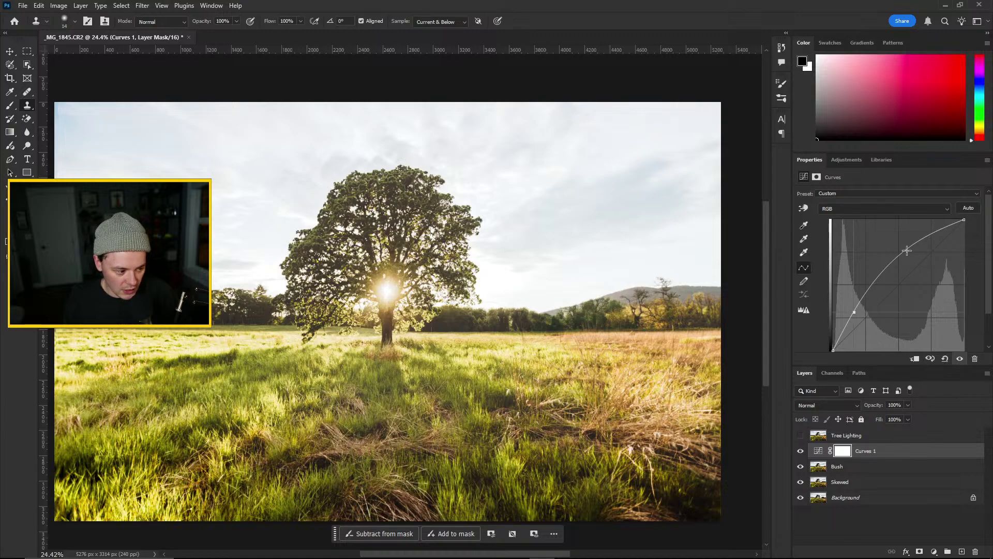
drag(927, 237, 937, 244)
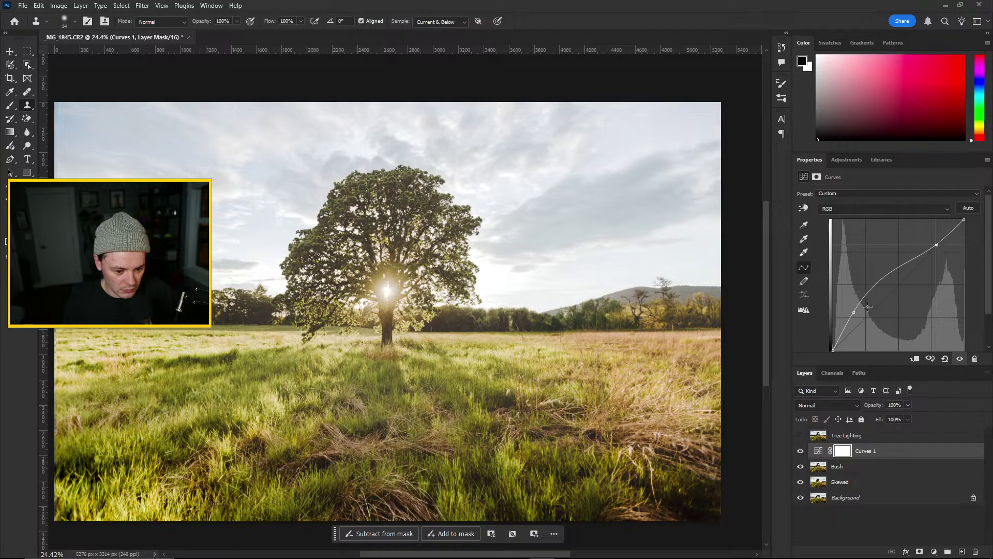
drag(854, 312, 857, 312)
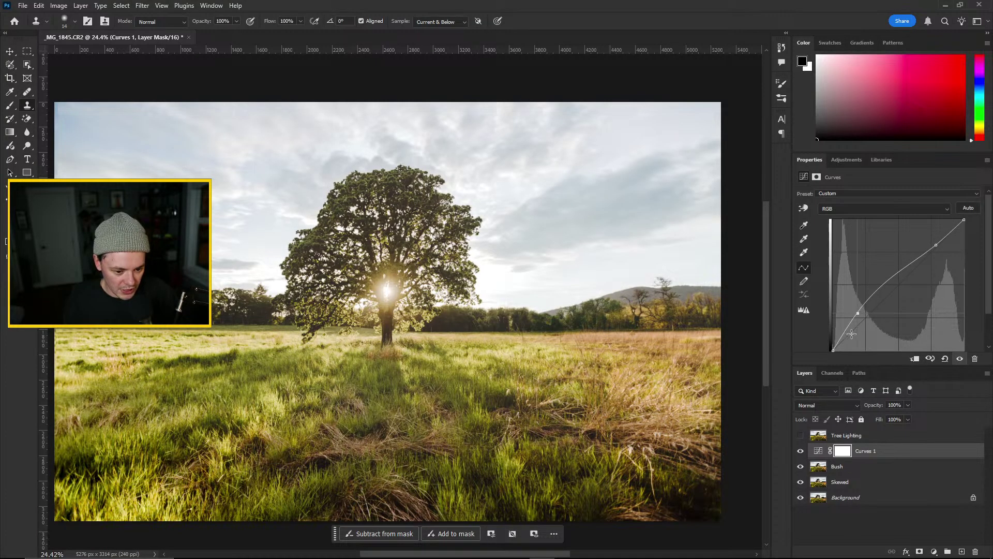
mouse_move(832, 350)
mouse_down()
mouse_move(843, 352)
mouse_move(822, 347)
mouse_move(832, 349)
mouse_up()
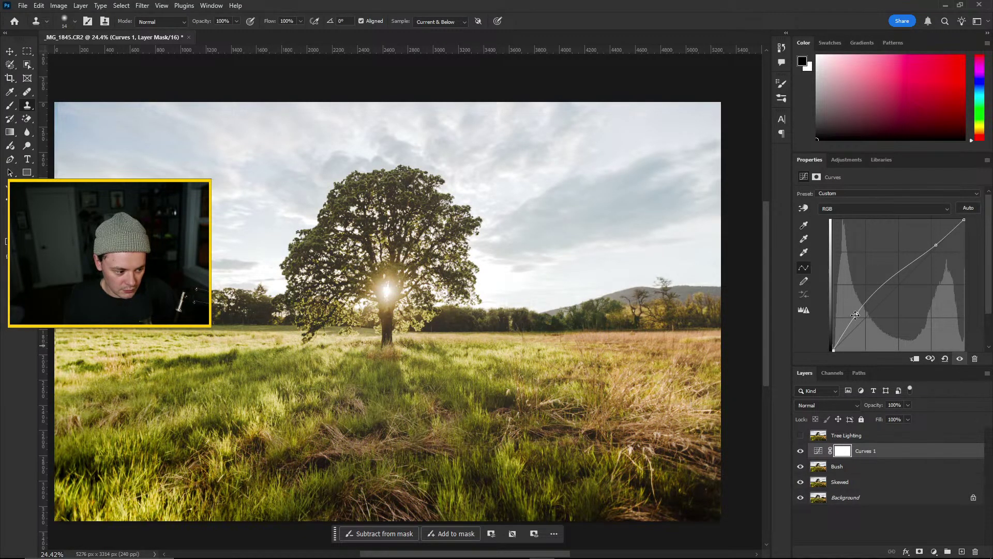
drag(857, 312, 852, 309)
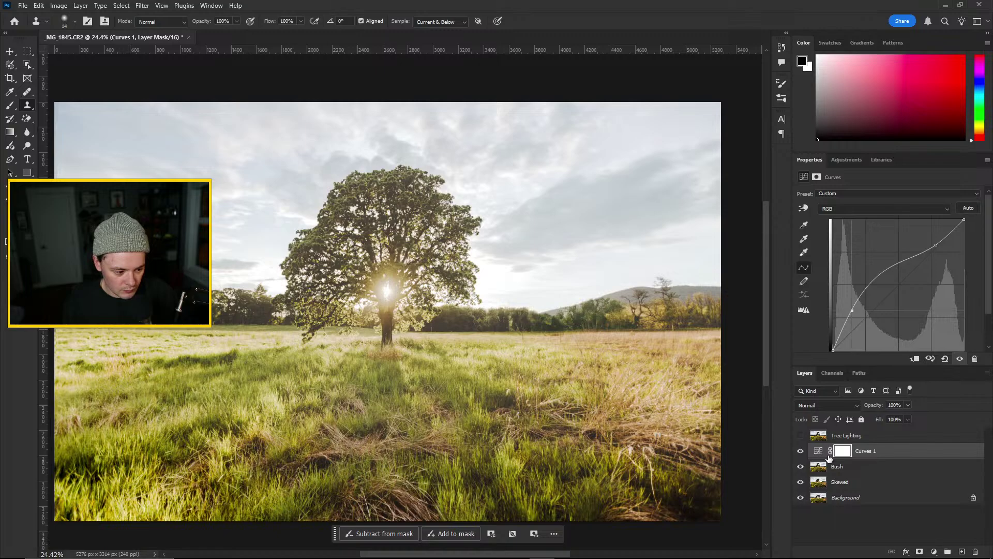
Show the Tree Lighting layer and select the large tree with the Object Selection tool
click(801, 436)
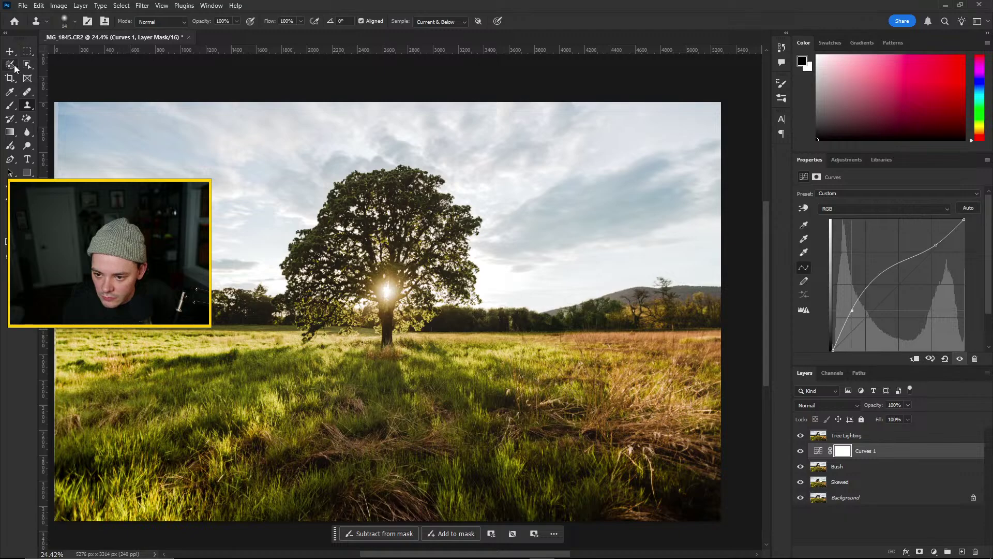
right_click(12, 66)
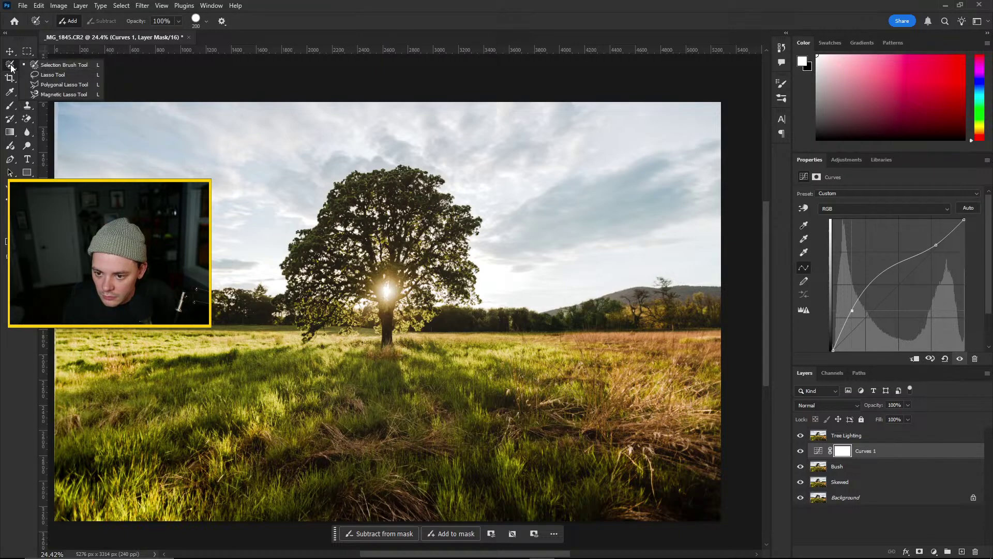
click(33, 67)
click(29, 65)
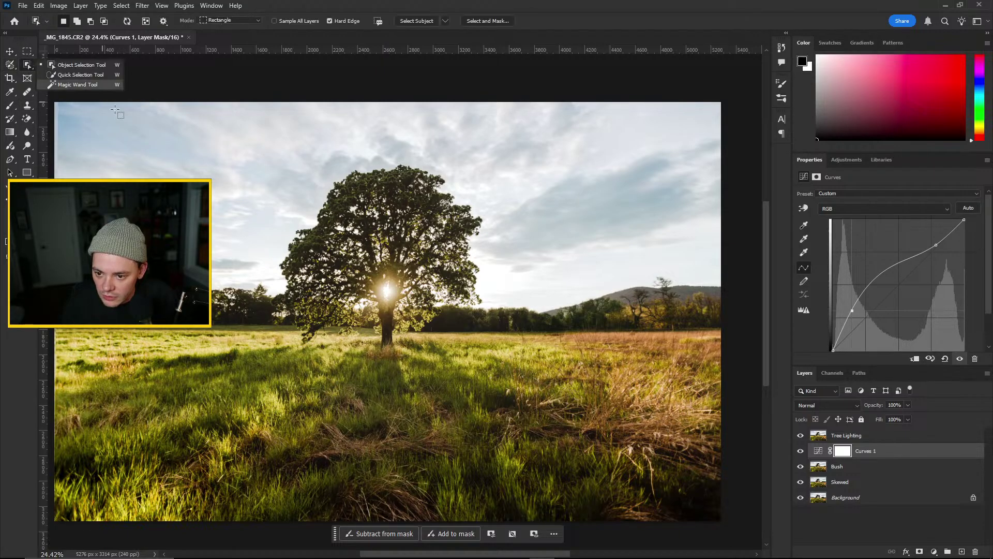
click(383, 224)
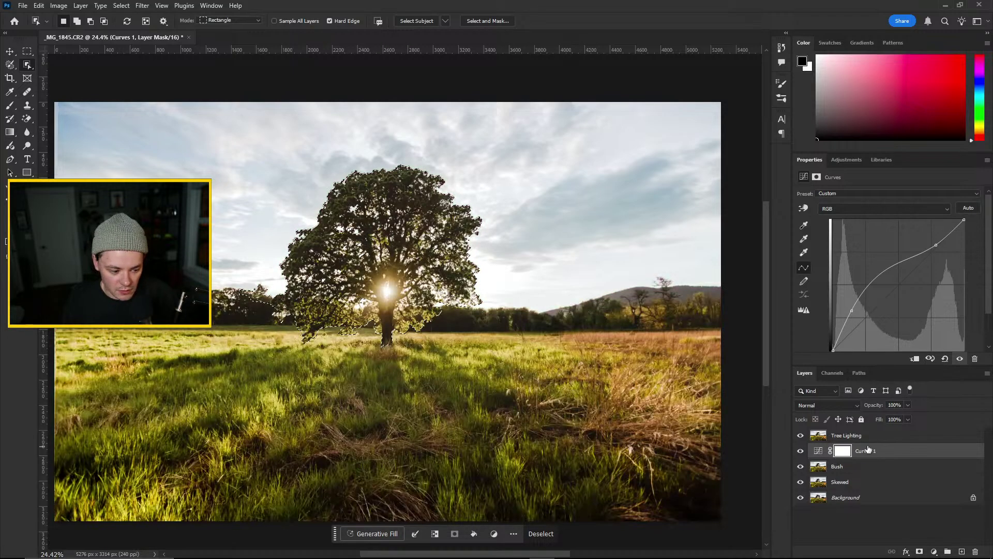
Add an inverted layer mask from the tree selection to Tree Lighting and display the mask as a coloured overlay
click(838, 437)
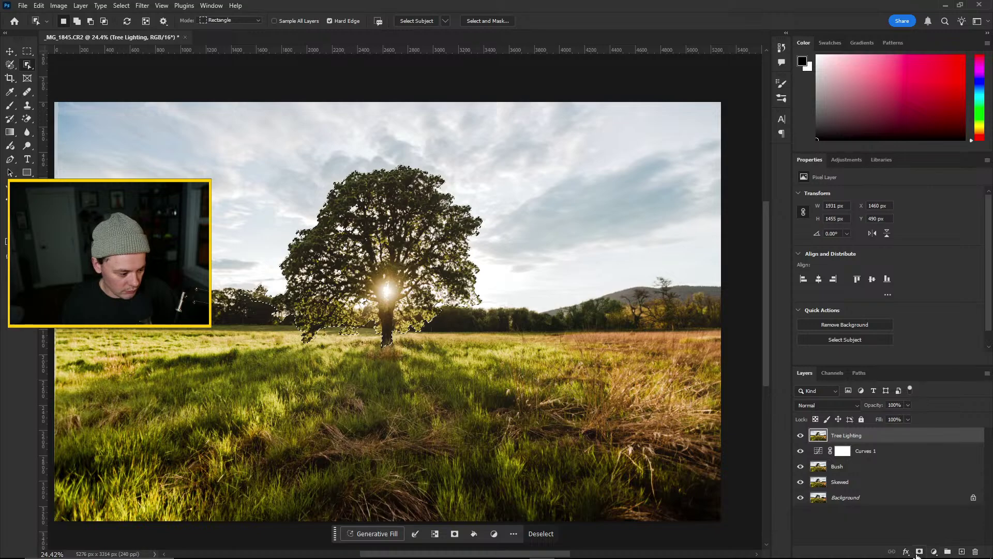
click(919, 551)
key(backslash)
key(backslash)
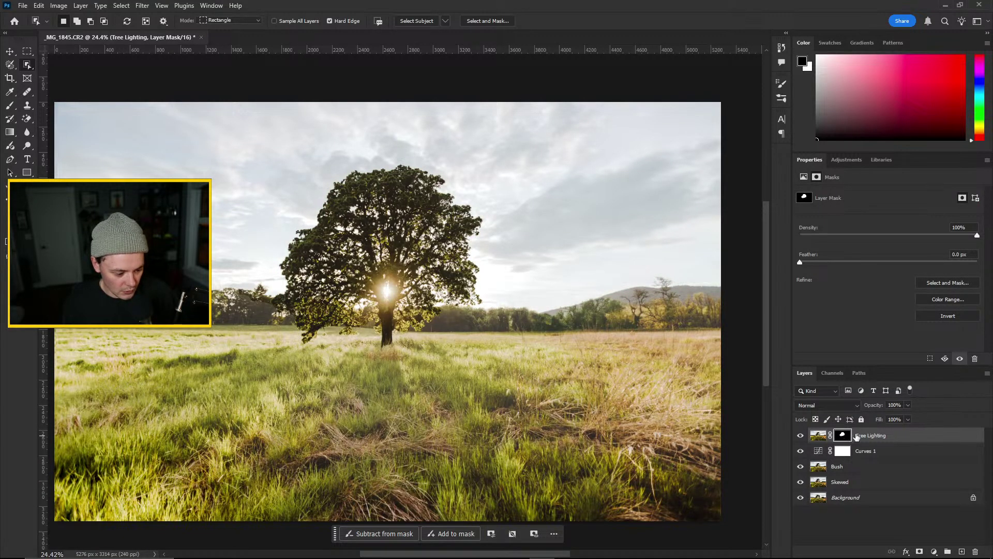
key(backslash)
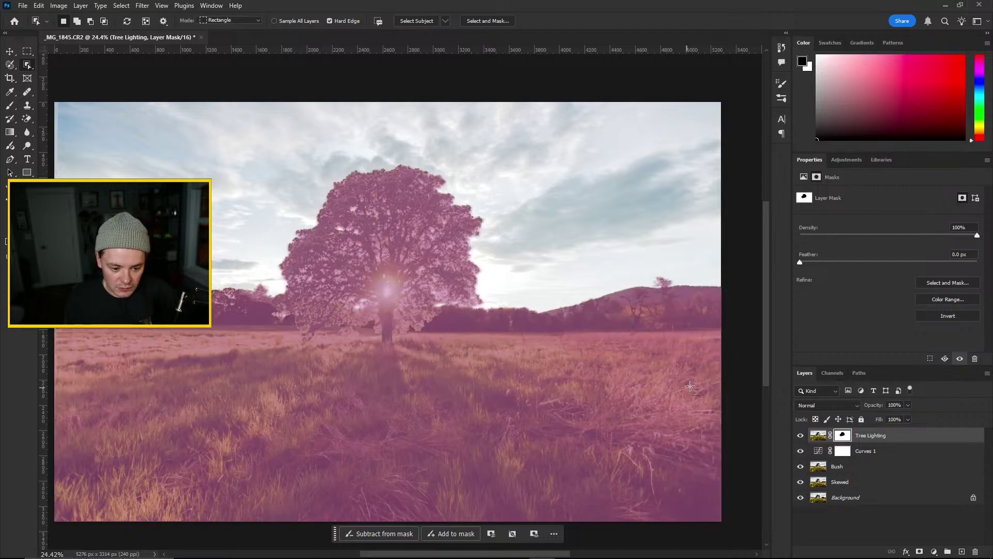
Turn off the mask overlay and reshape the Curves 1 curve, lowering its shadow point and raising its highlight point
key(backslash)
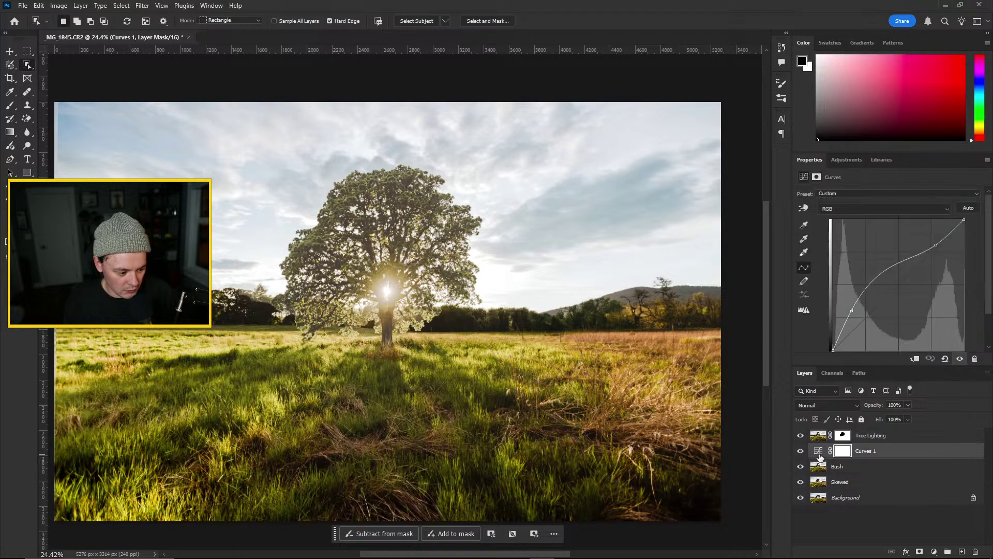
click(819, 454)
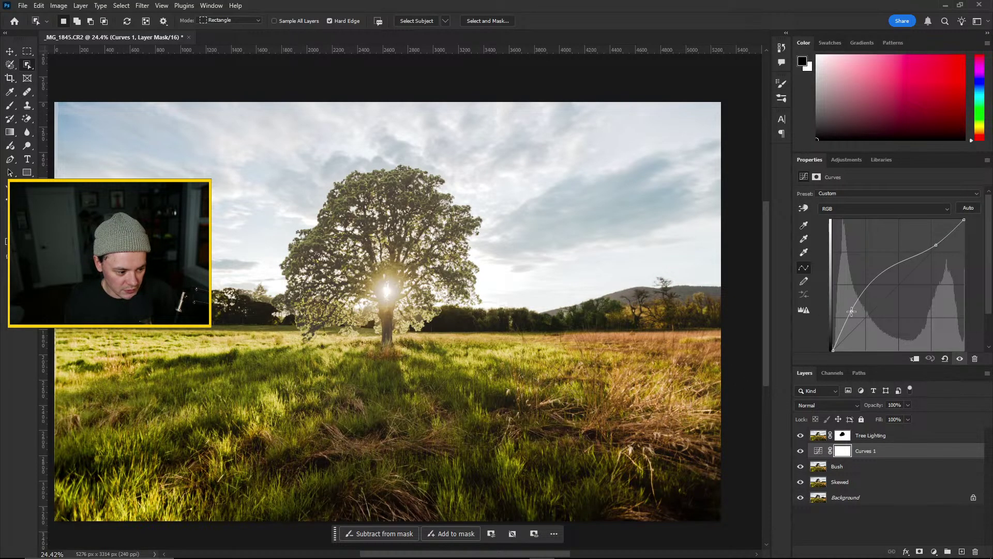
drag(852, 312, 853, 322)
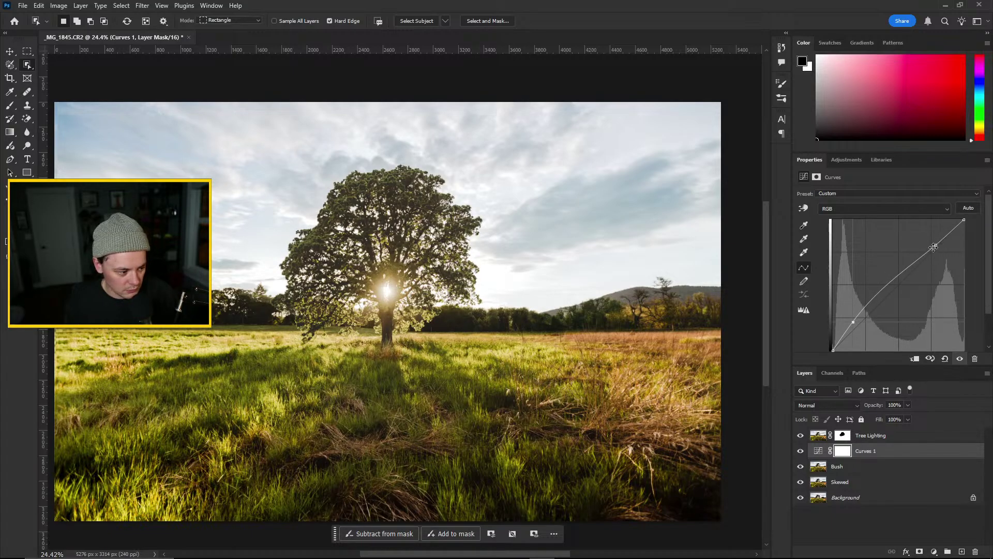
mouse_move(933, 247)
mouse_down()
mouse_move(921, 282)
mouse_move(929, 242)
mouse_up()
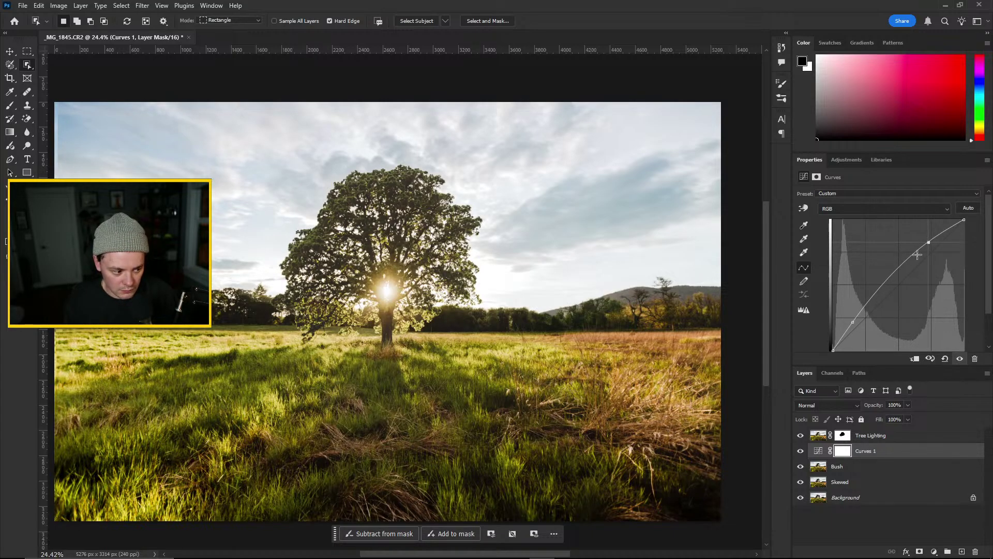
drag(852, 322, 851, 322)
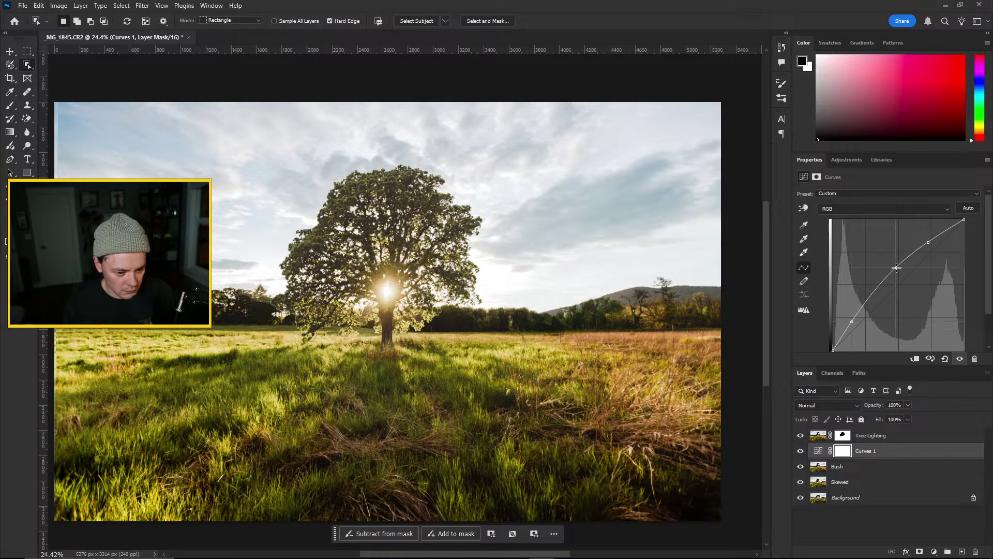
Add a midtone point to the Curves 1 curve, lift the lower midtones with it, and shift the highlight point upward
mouse_move(895, 264)
mouse_down()
mouse_move(902, 249)
mouse_move(905, 261)
mouse_up()
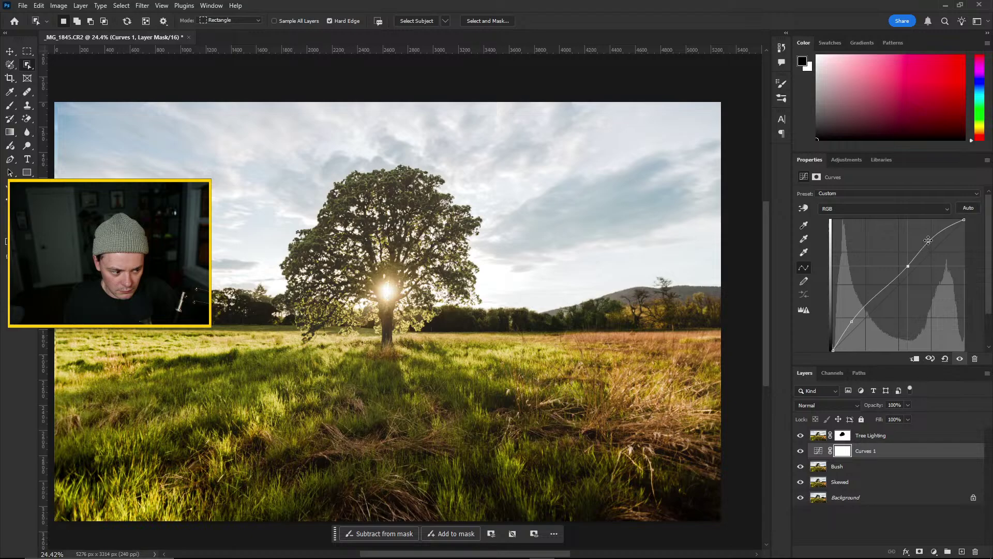
mouse_move(928, 240)
mouse_down()
mouse_move(937, 246)
mouse_move(937, 229)
mouse_up()
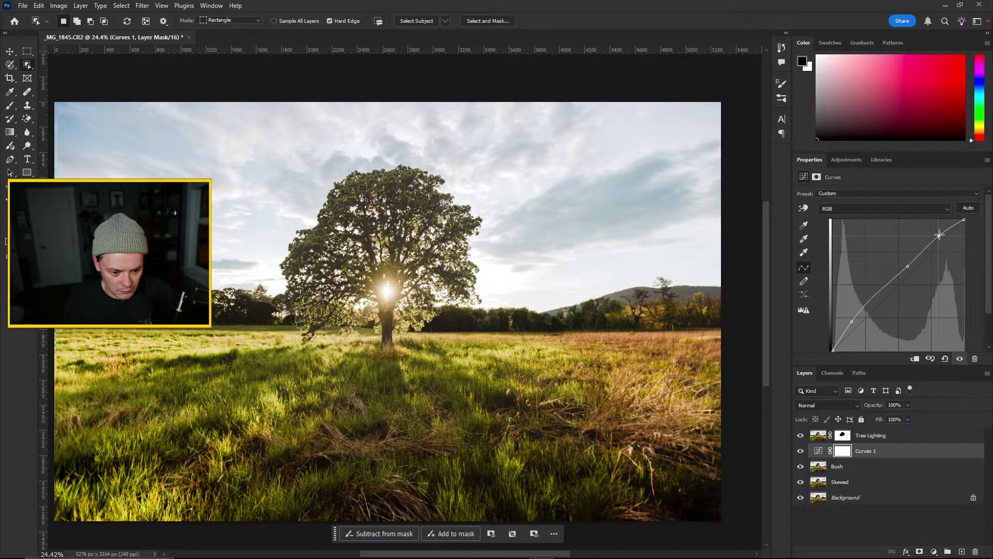
drag(908, 266, 879, 283)
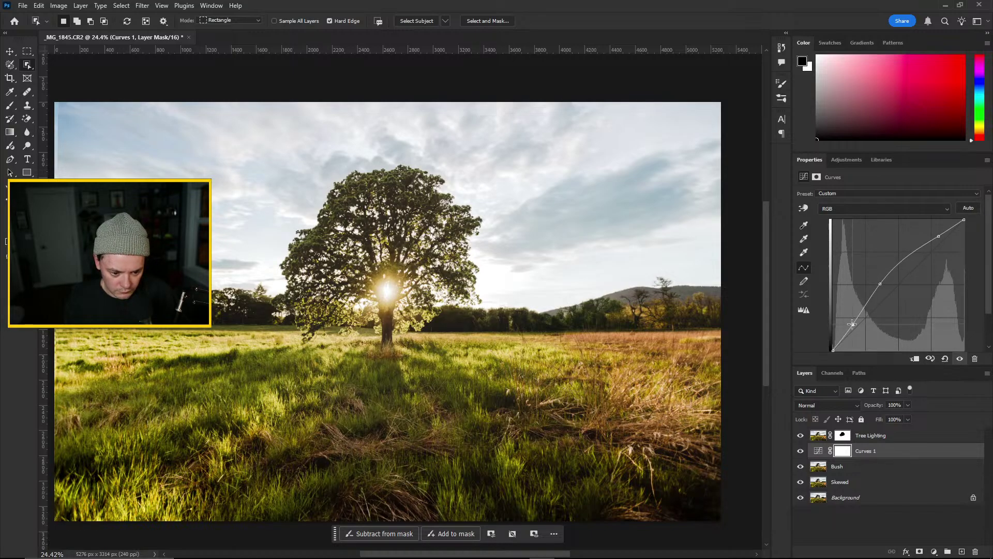
drag(852, 325, 849, 324)
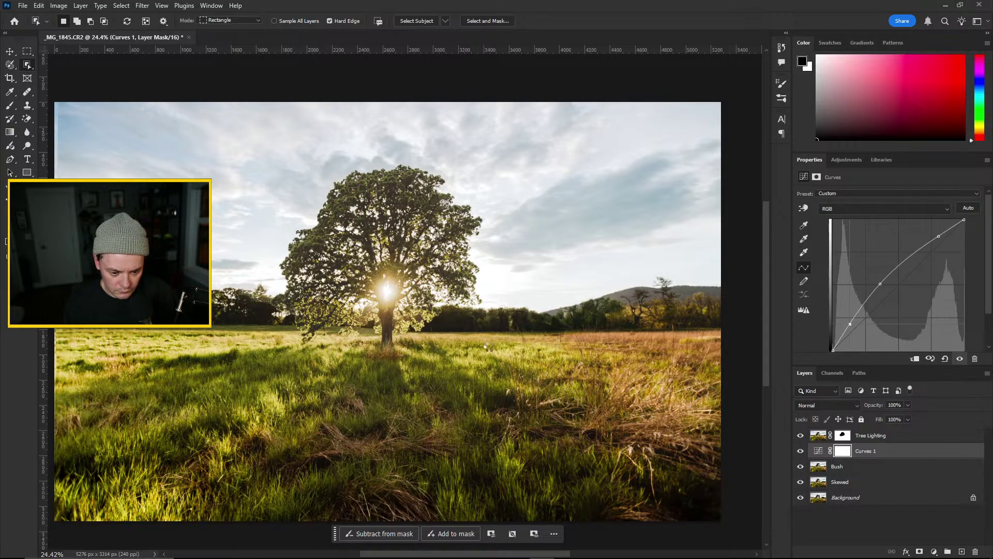
scroll(322, 329, down, 3)
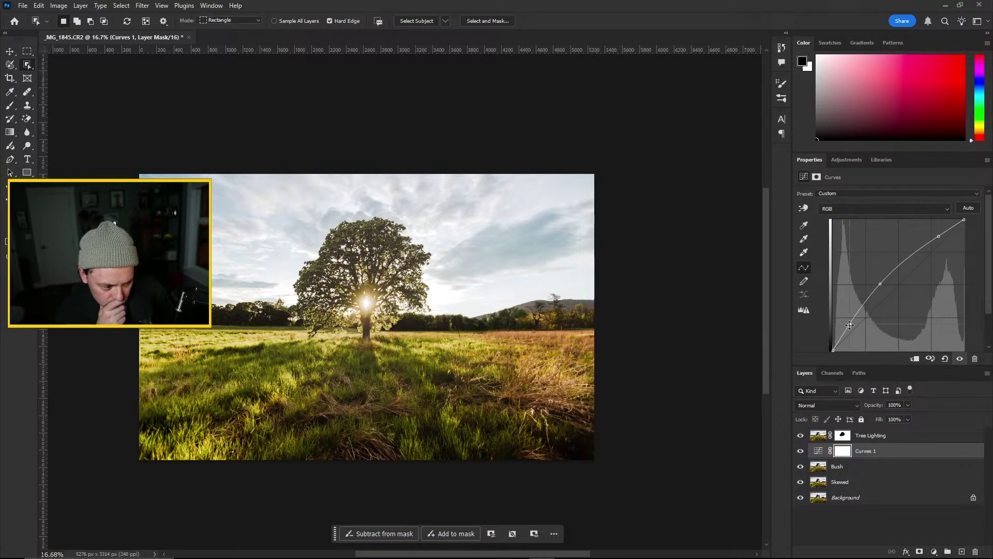
Soften the Curves 1 curve by lowering its midtone and highlight points and slightly reducing the shadow point
drag(849, 324, 849, 325)
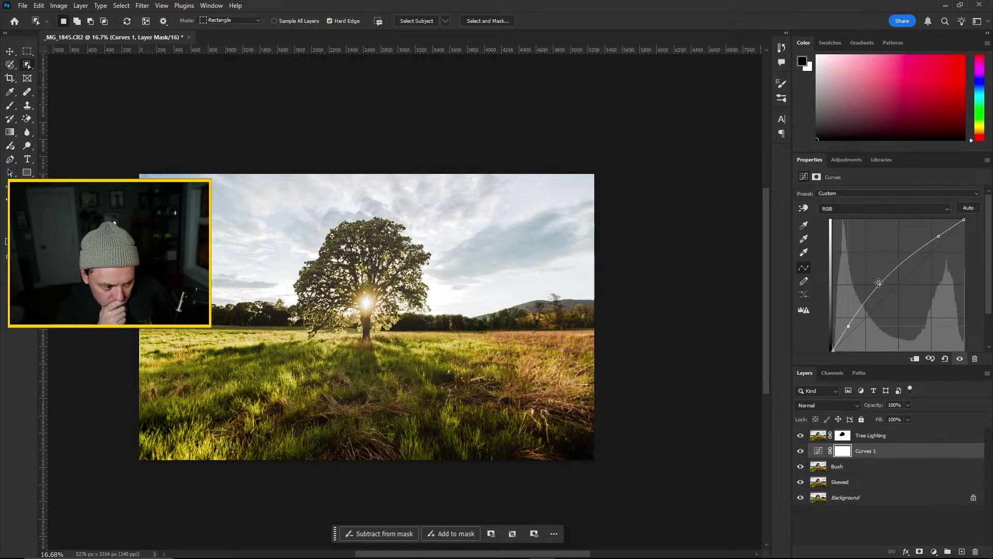
drag(878, 283, 886, 286)
drag(939, 236, 938, 240)
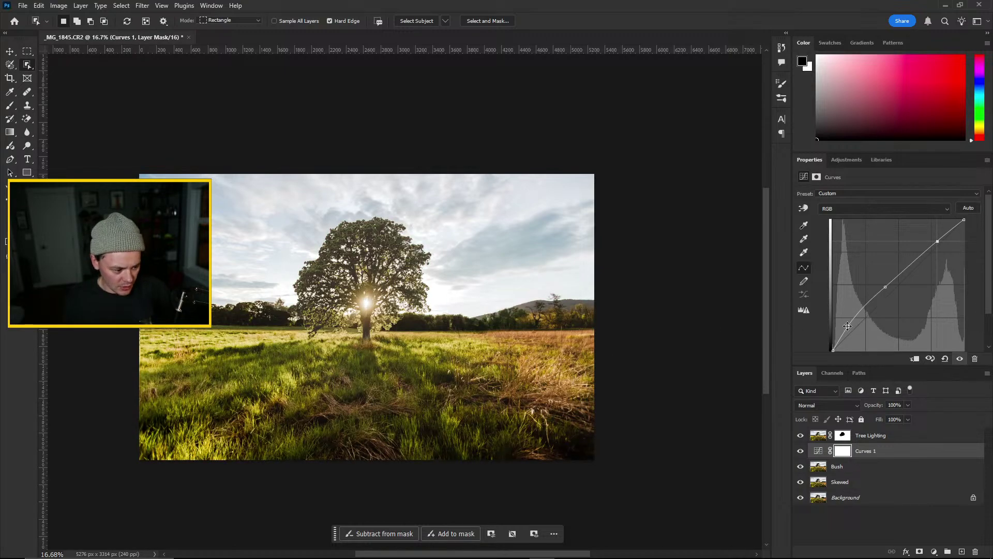
drag(846, 326, 848, 328)
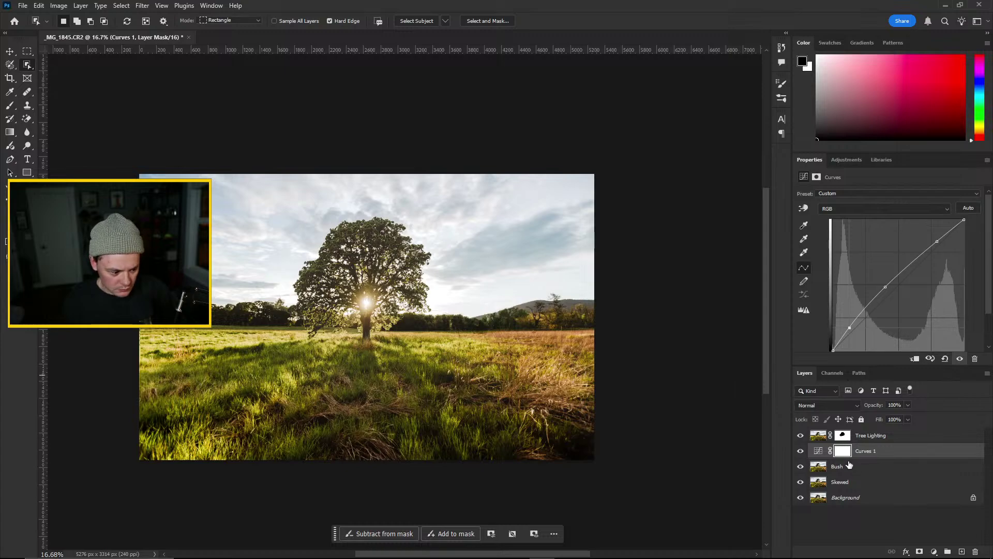
scroll(453, 364, up, 5)
scroll(492, 357, down, 3)
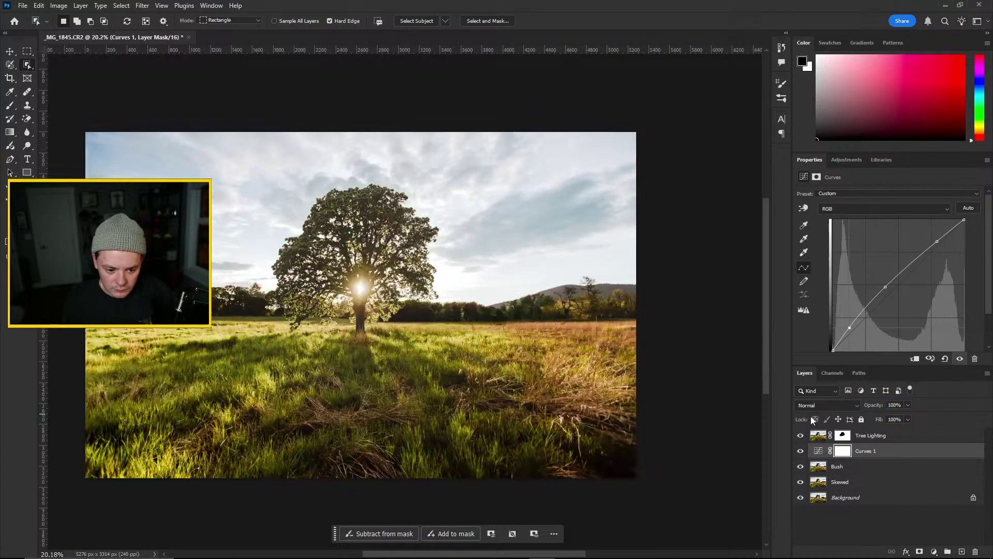
Add a Levels adjustment layer directly above the Bush layer
click(838, 466)
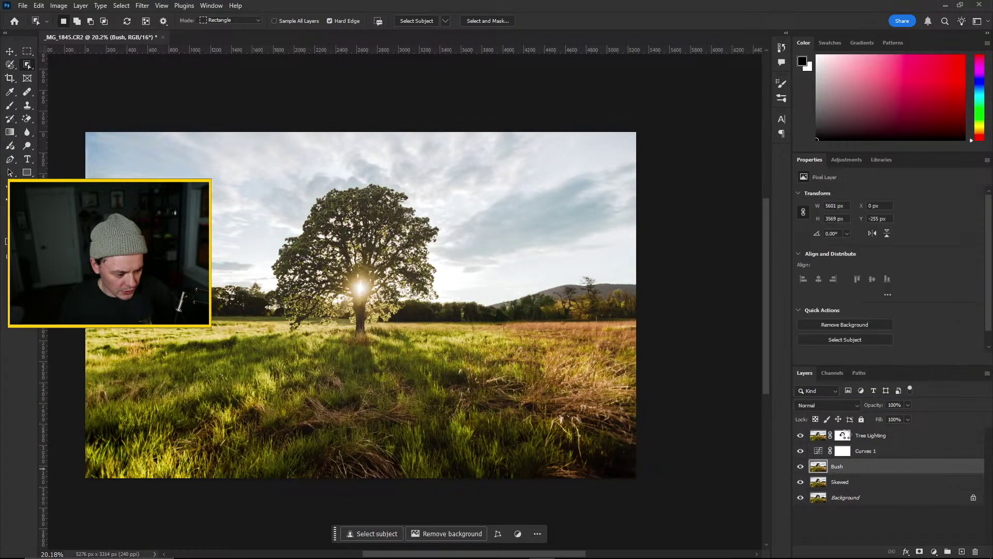
click(934, 551)
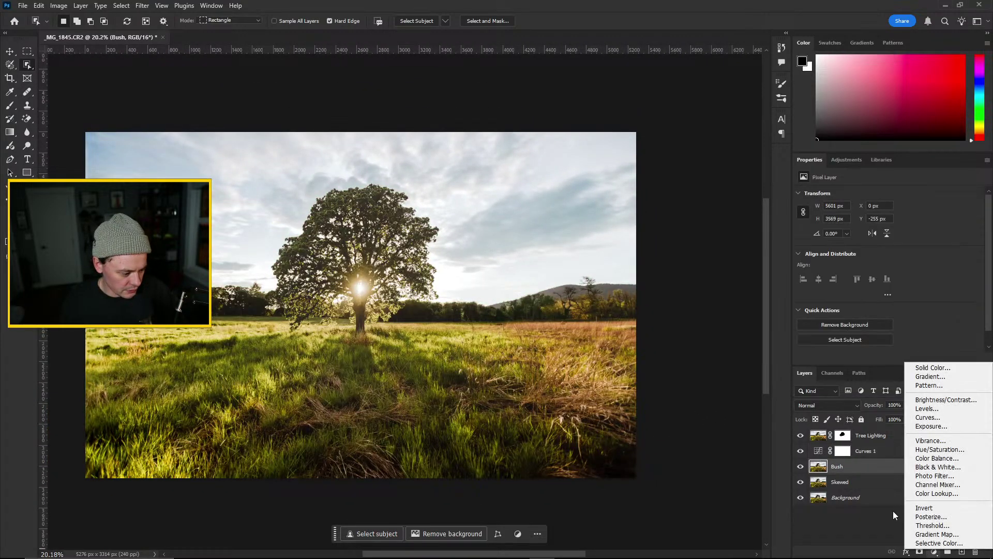
click(938, 410)
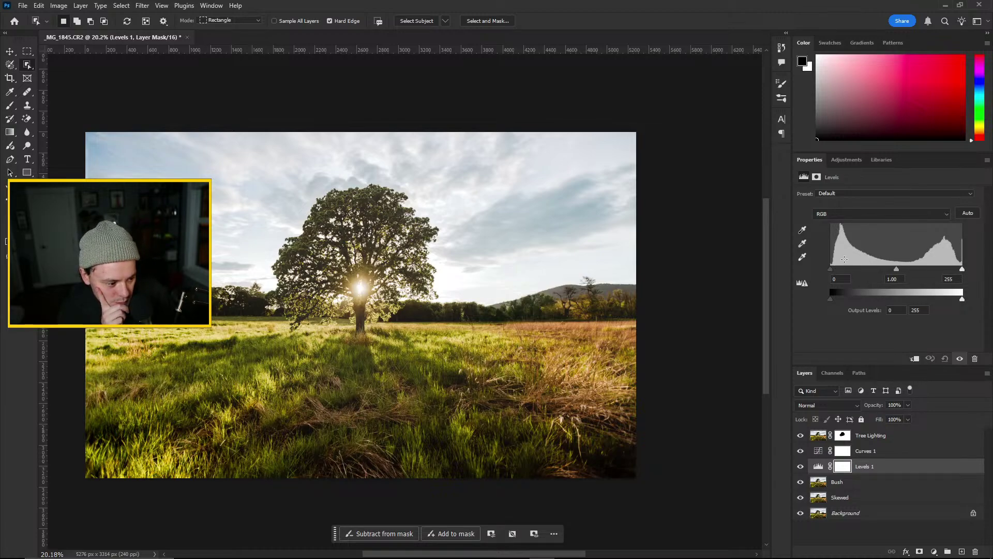
mouse_move(830, 269)
mouse_down()
mouse_move(843, 269)
mouse_move(826, 270)
mouse_up()
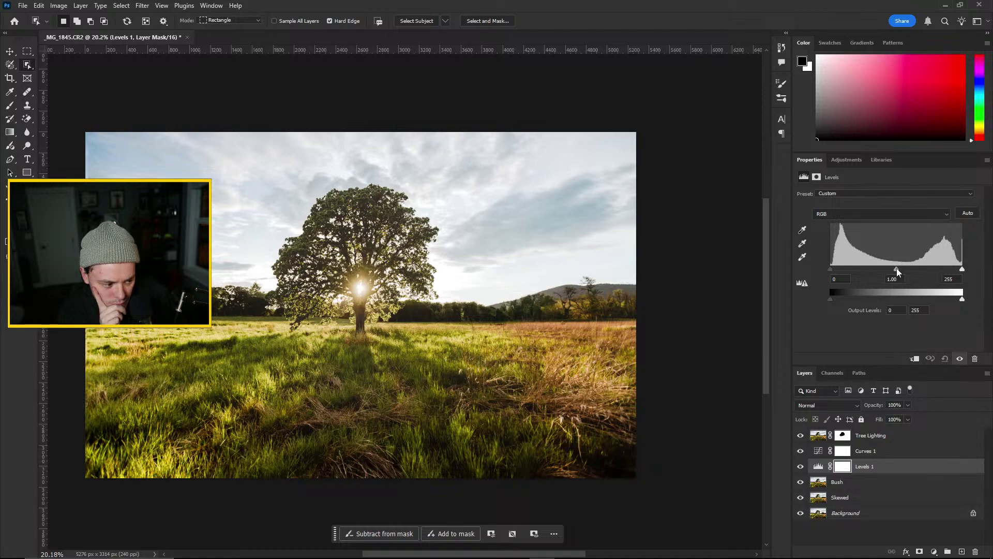
Set the Levels black input to 17 and midtones to 1.63, and lower the white input to brighten the highlights
drag(897, 269, 837, 272)
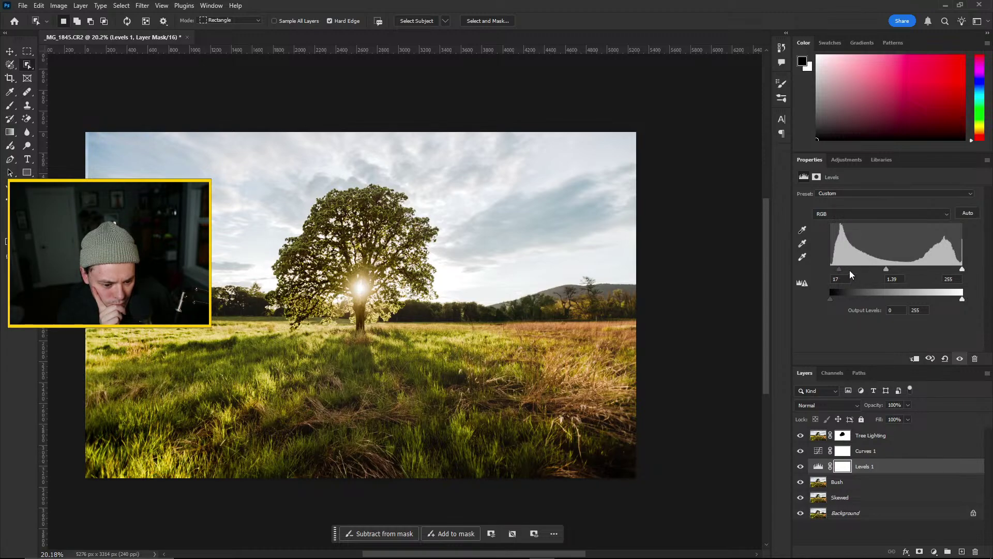
mouse_move(882, 270)
mouse_down()
mouse_move(892, 269)
mouse_move(874, 272)
mouse_up()
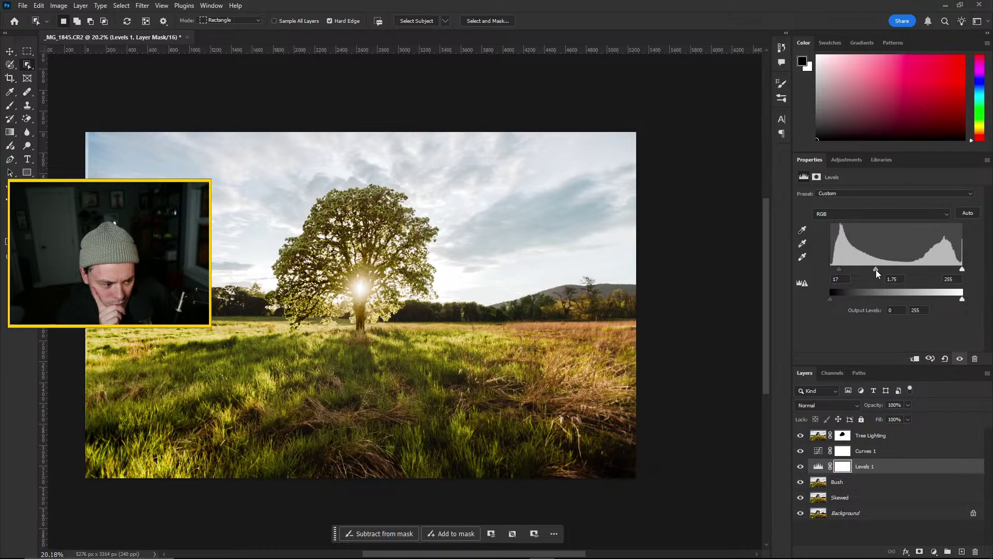
drag(878, 272, 881, 273)
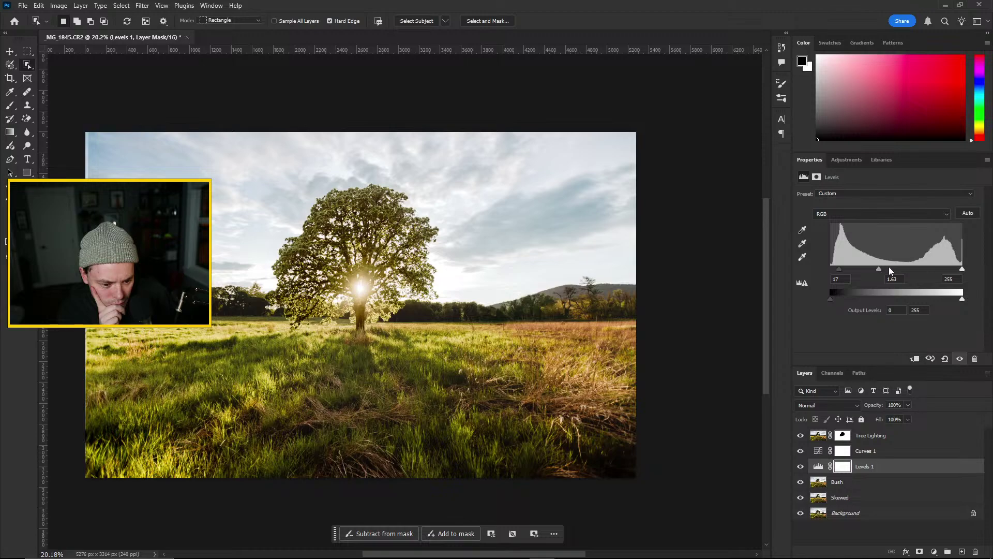
drag(960, 269, 940, 272)
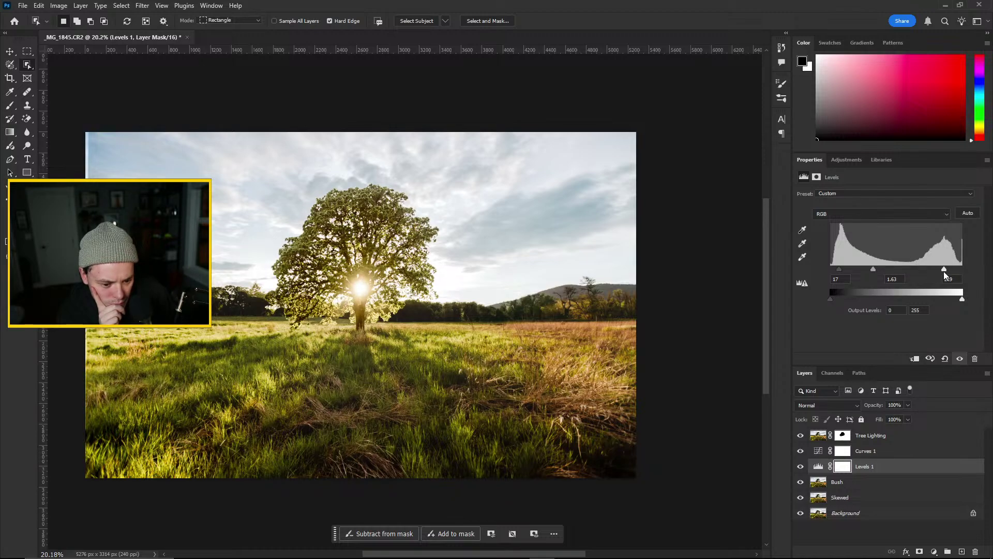
Raise the midtone point of the Curves 1 curve slightly, and lower its highlight point and white endpoint a little
click(861, 452)
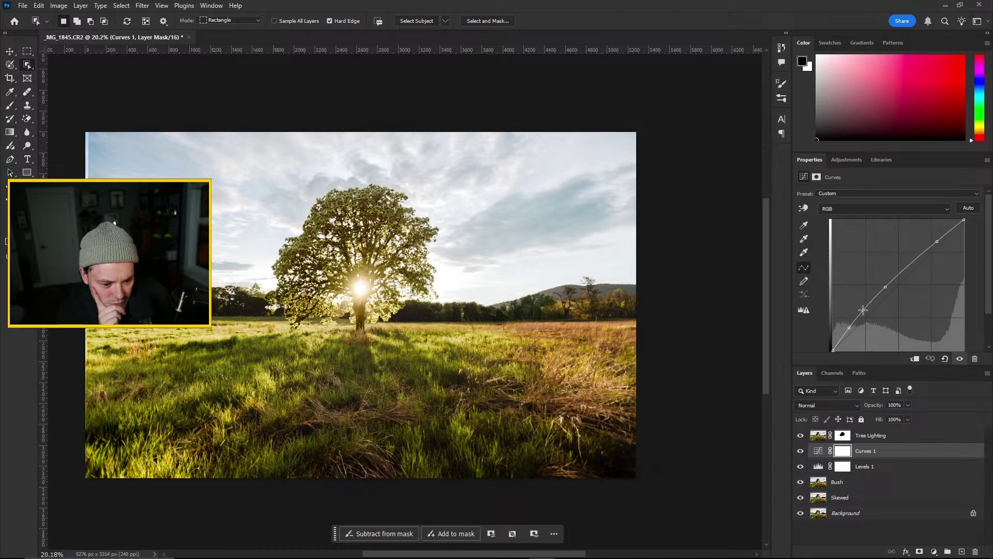
drag(885, 287, 887, 286)
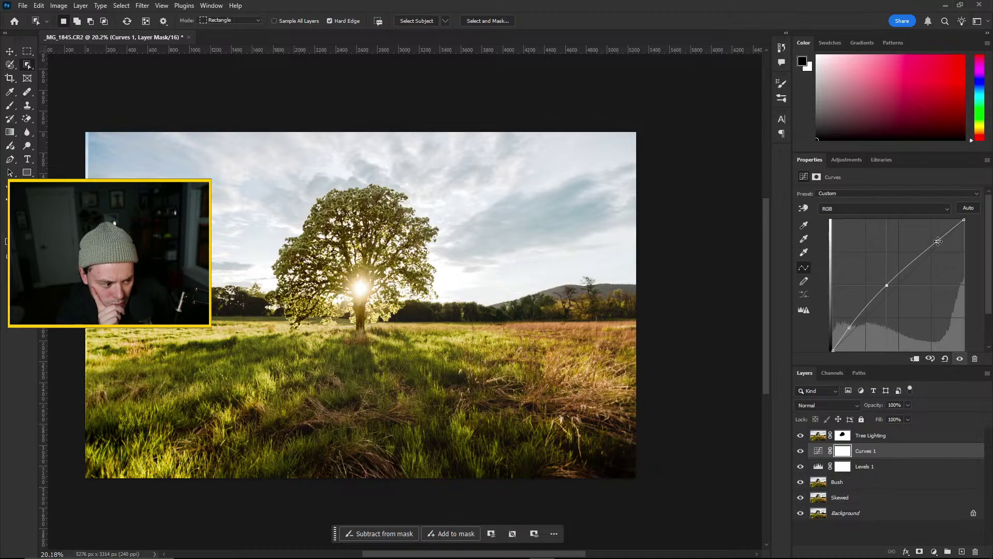
drag(936, 241, 964, 221)
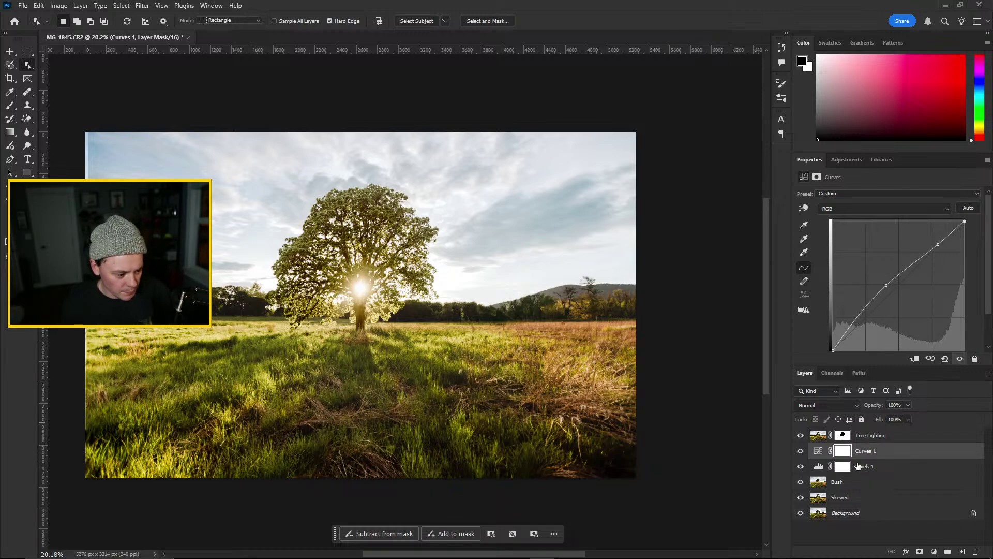
Toggle the visibility of Tree Lighting, Curves 1 and Levels 1 to compare the tree with and without the adjustments
click(800, 436)
click(800, 436)
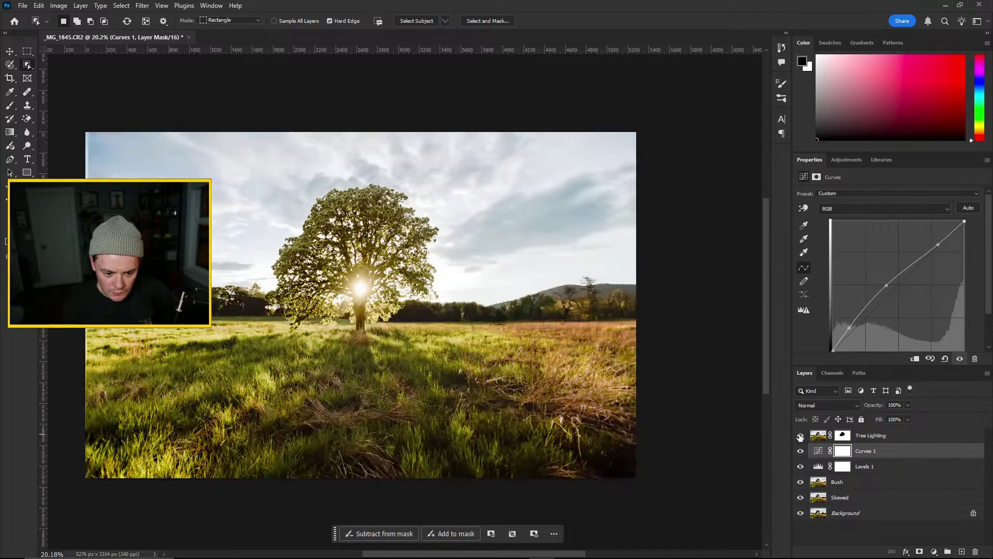
click(800, 451)
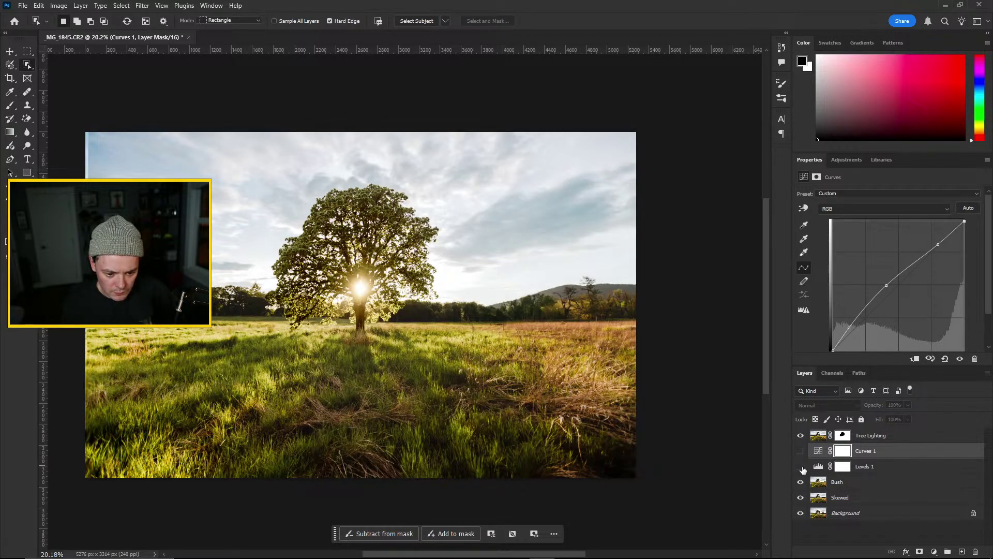
click(801, 467)
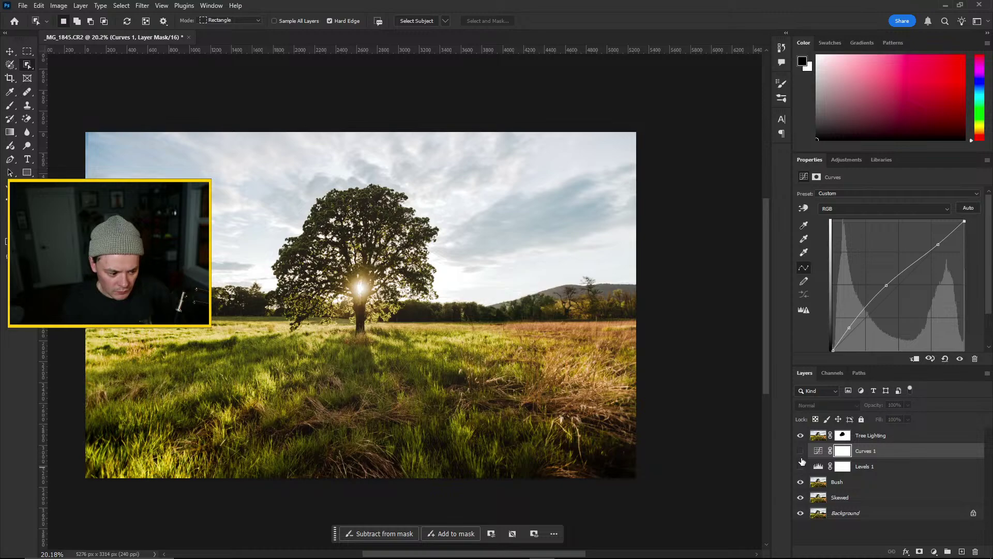
click(801, 451)
click(800, 466)
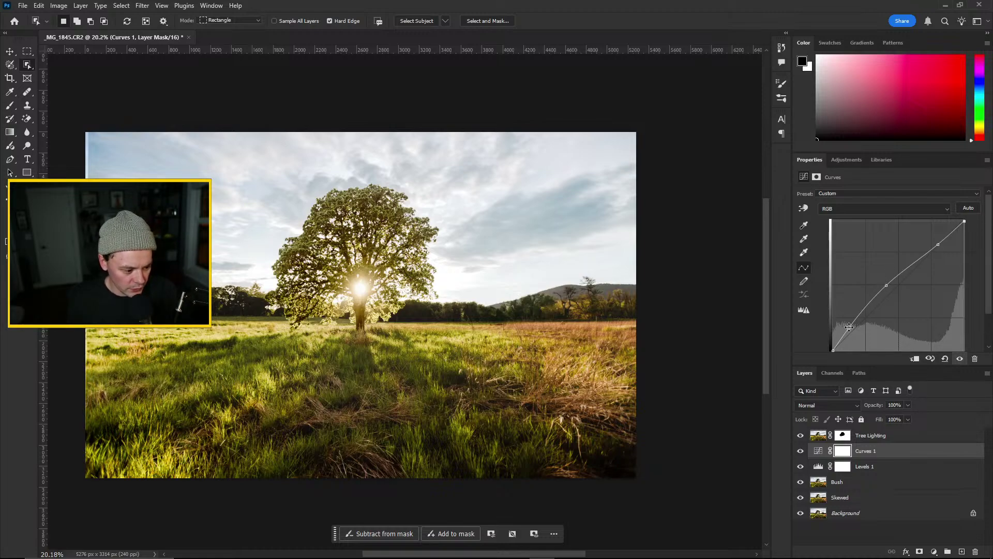
Lower the shadow point of the Curves 1 curve slightly to deepen the tree's dark tones
drag(849, 327, 851, 331)
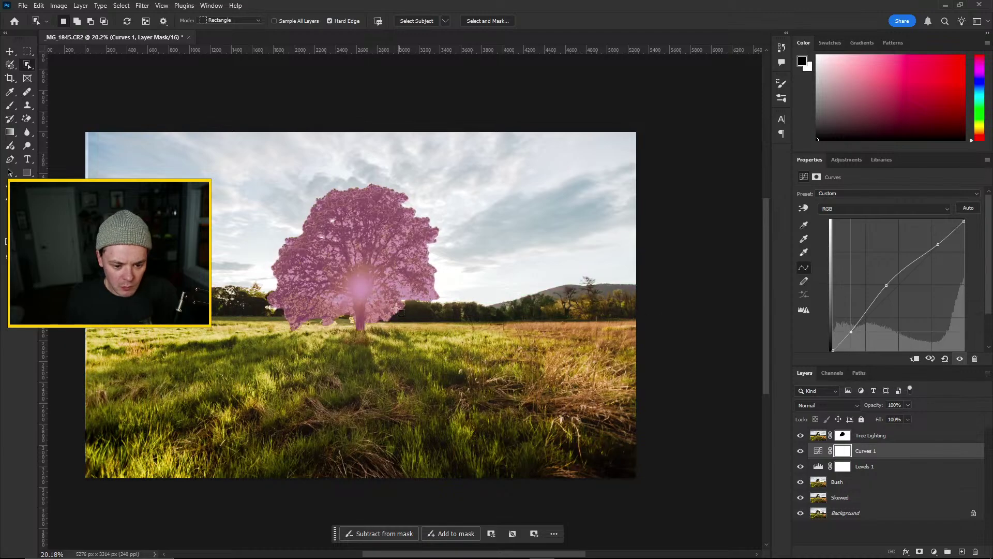
mouse_move(571, 554)
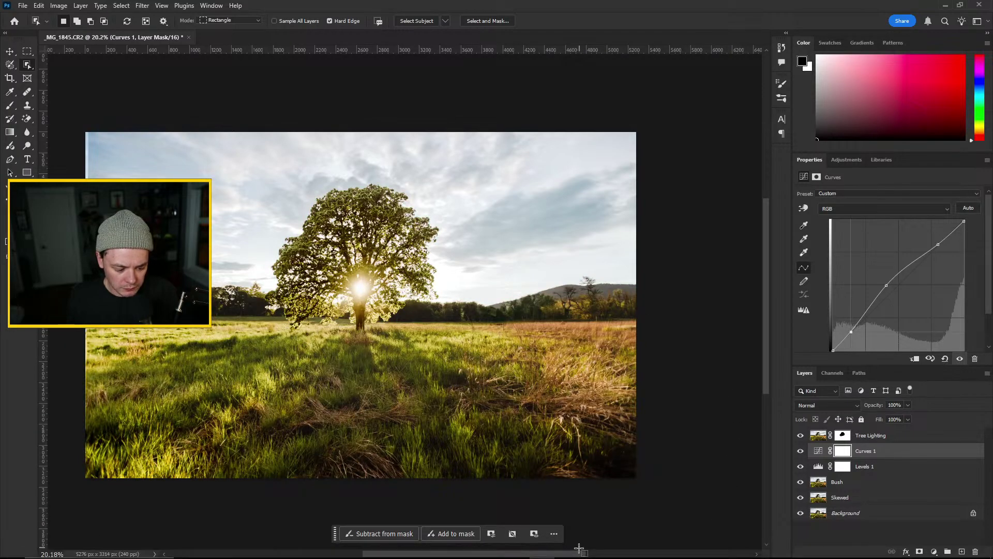
drag(575, 554, 562, 557)
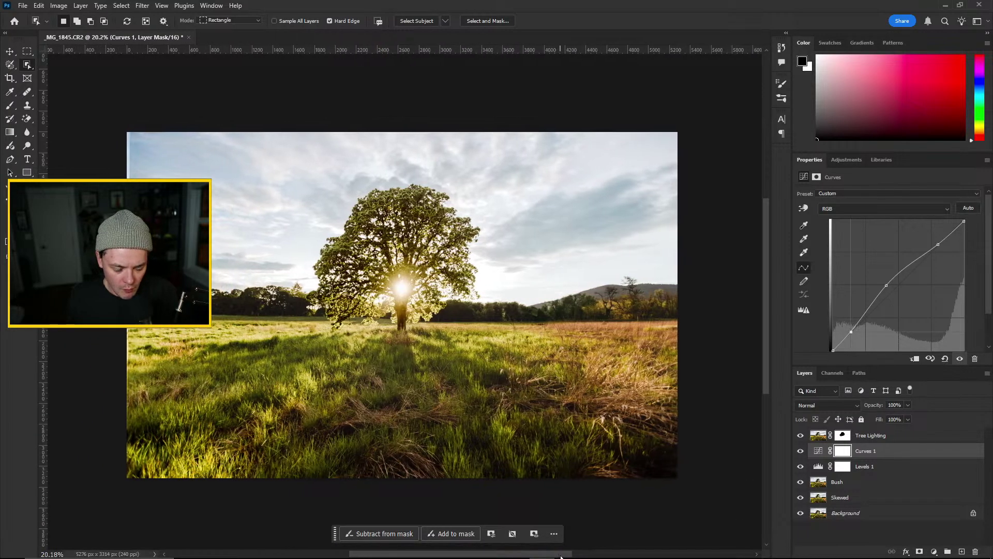
Duplicate the Tree Lighting layer together with its mask and name the copy Removals
click(871, 436)
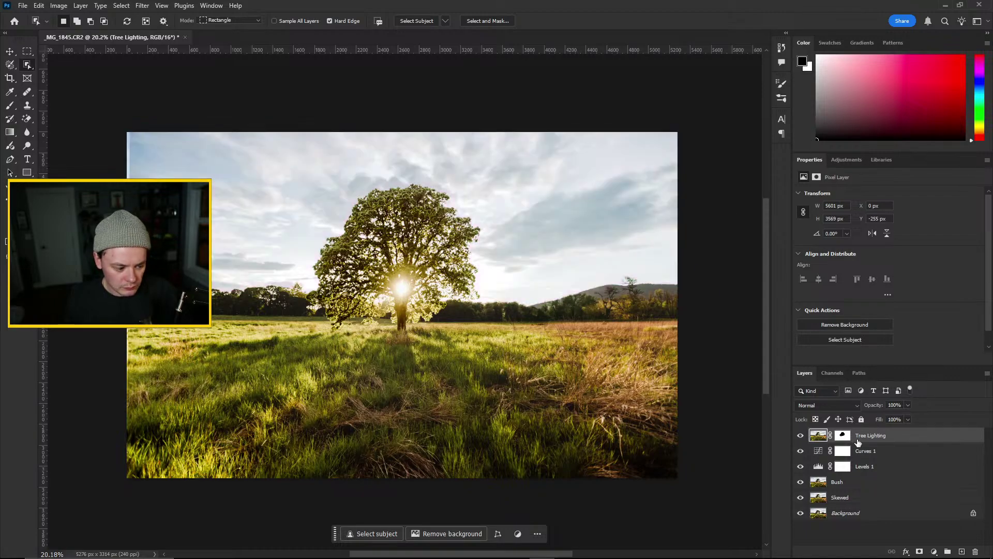
right_click(863, 436)
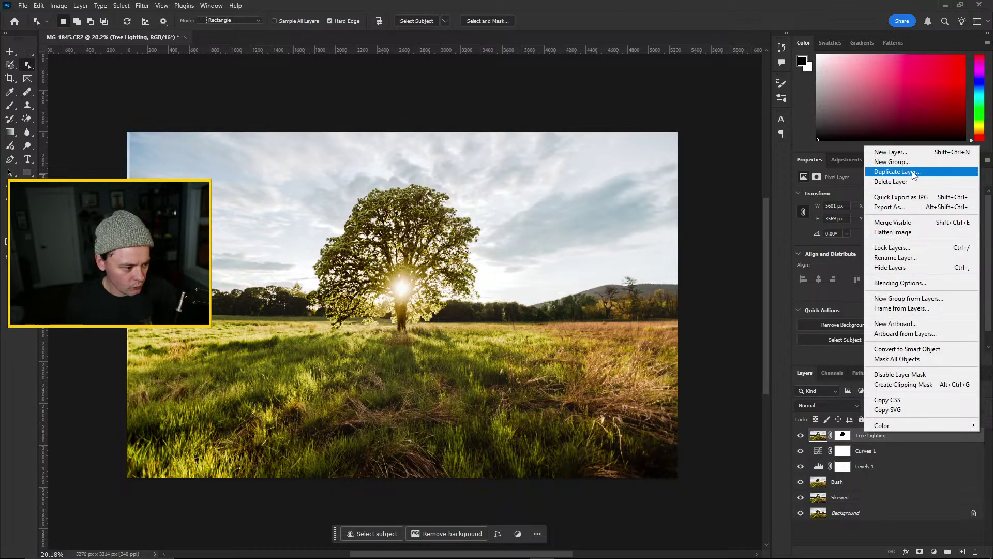
click(865, 534)
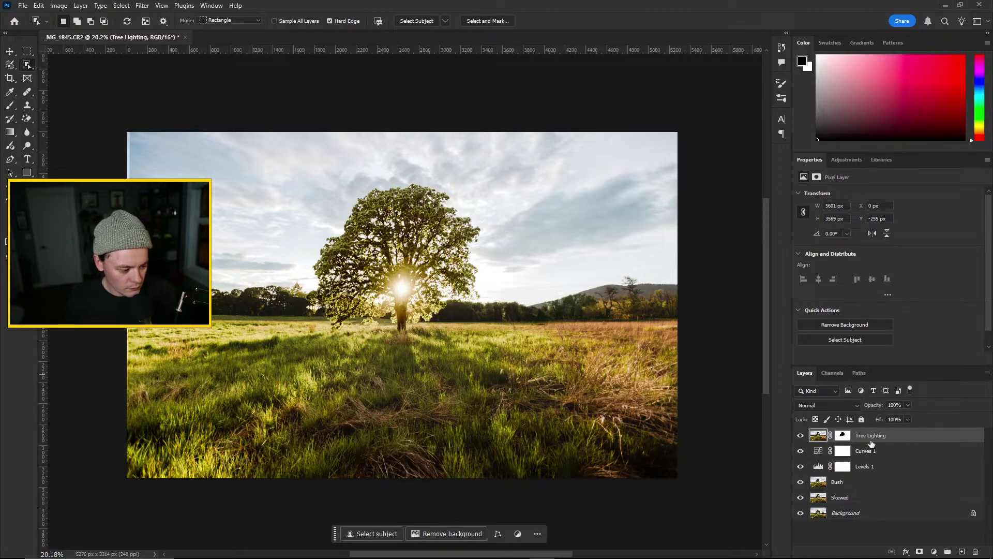
right_click(871, 444)
click(878, 181)
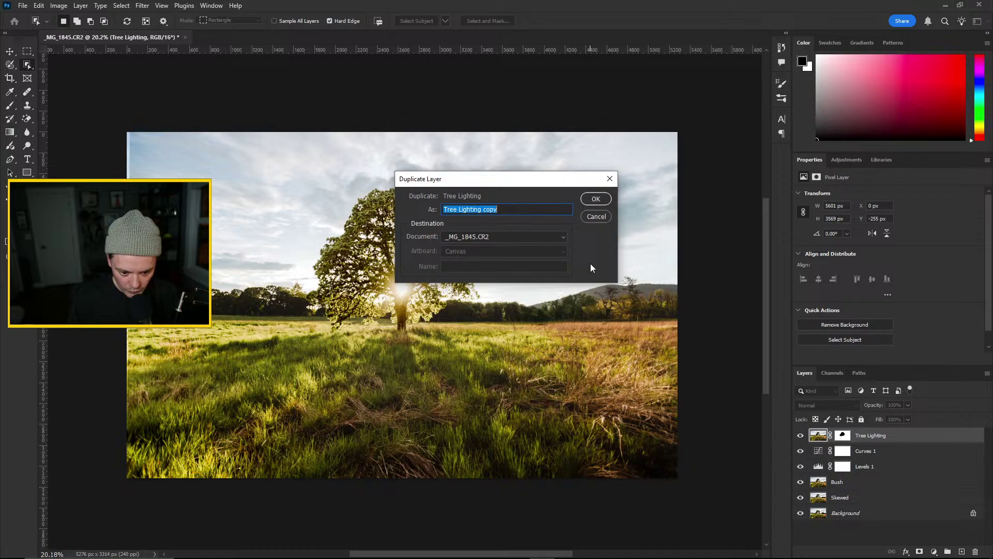
text(Removals)
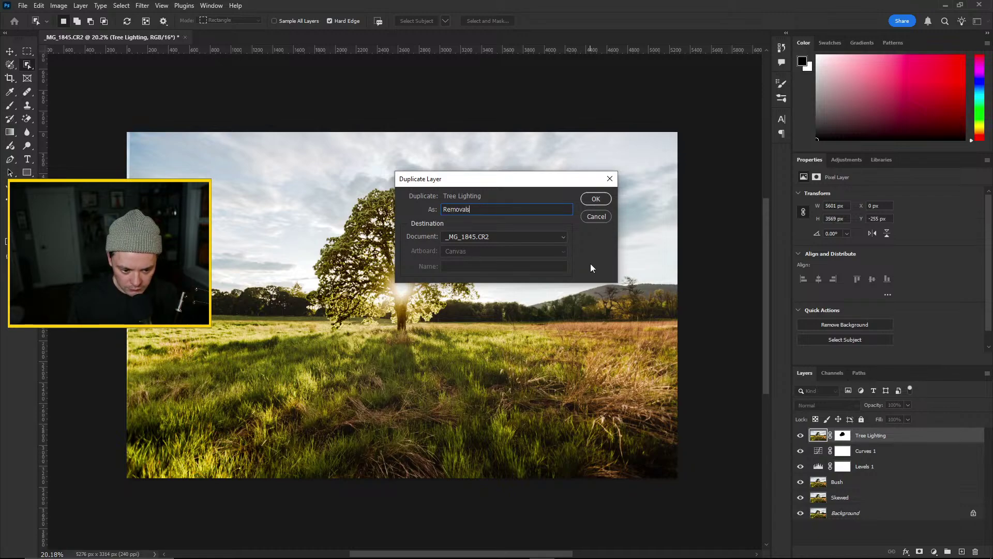
key(Return)
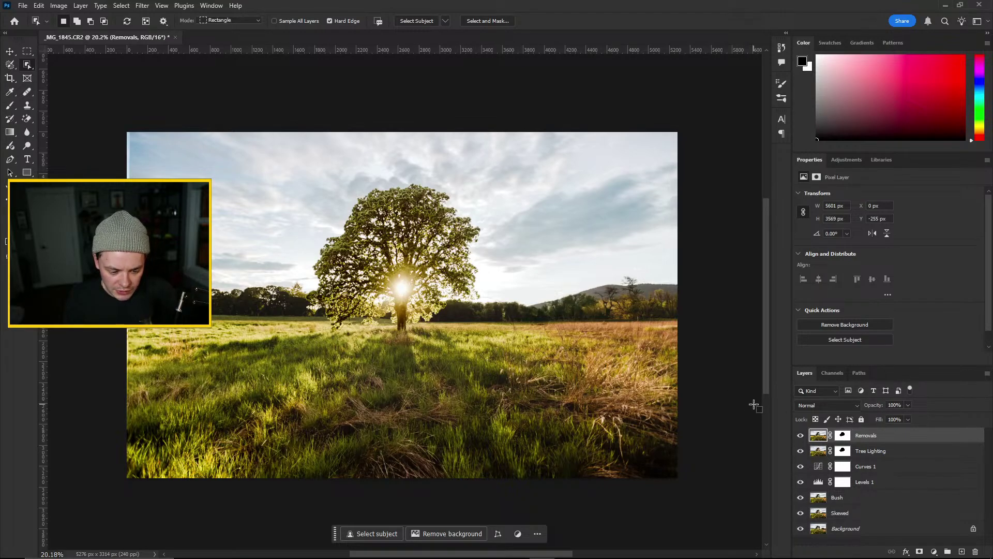
Clone the hill's ridgeline across the trunk of the tall distant tree with the Clone Stamp, separating its crown from the lower branches
scroll(724, 377, up, 6)
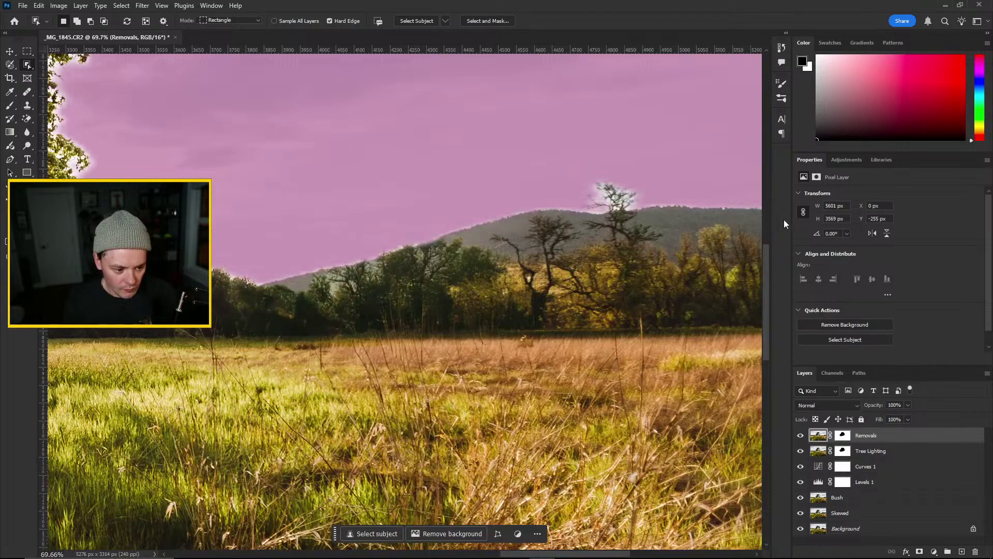
click(9, 52)
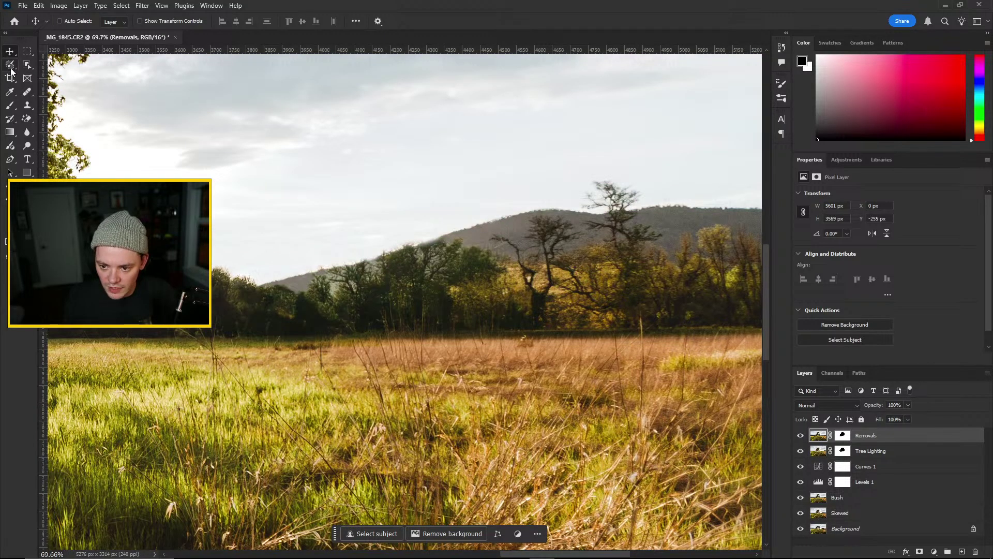
scroll(686, 195, up, 4)
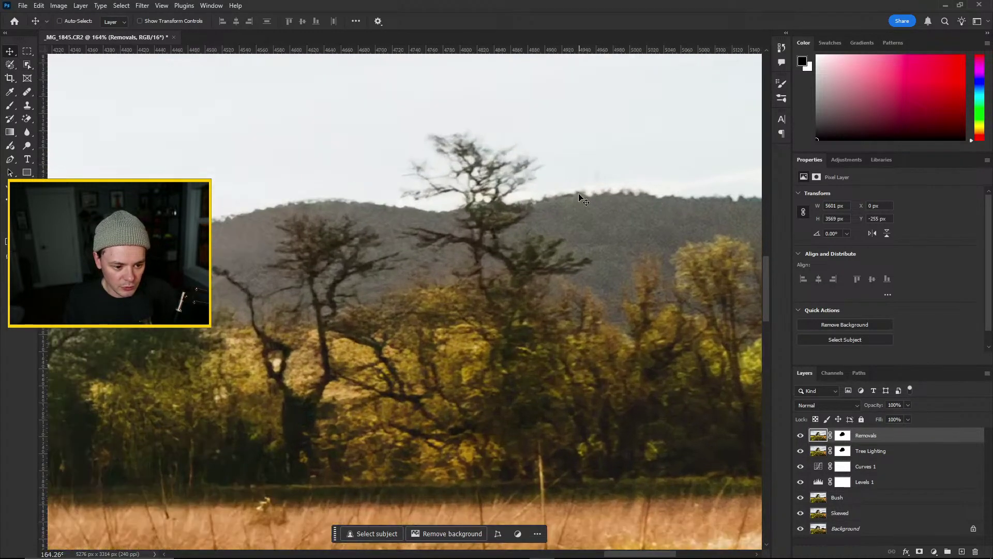
scroll(585, 194, down, 6)
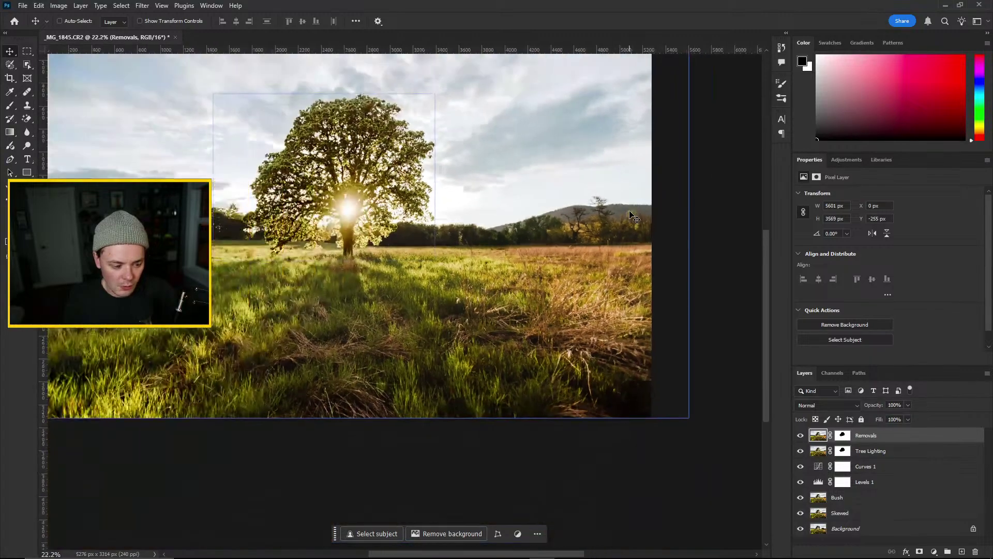
scroll(640, 232, up, 6)
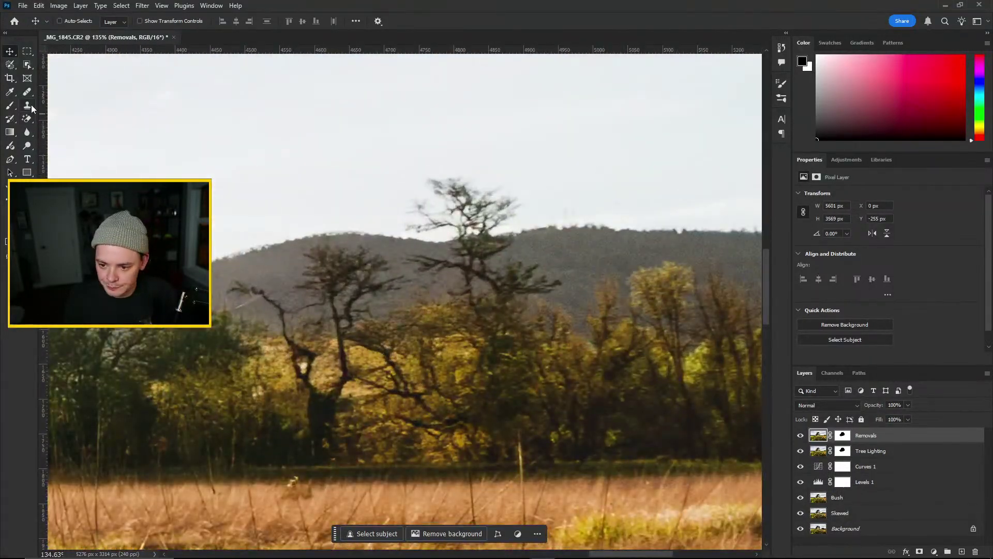
click(29, 106)
scroll(399, 211, up, 2)
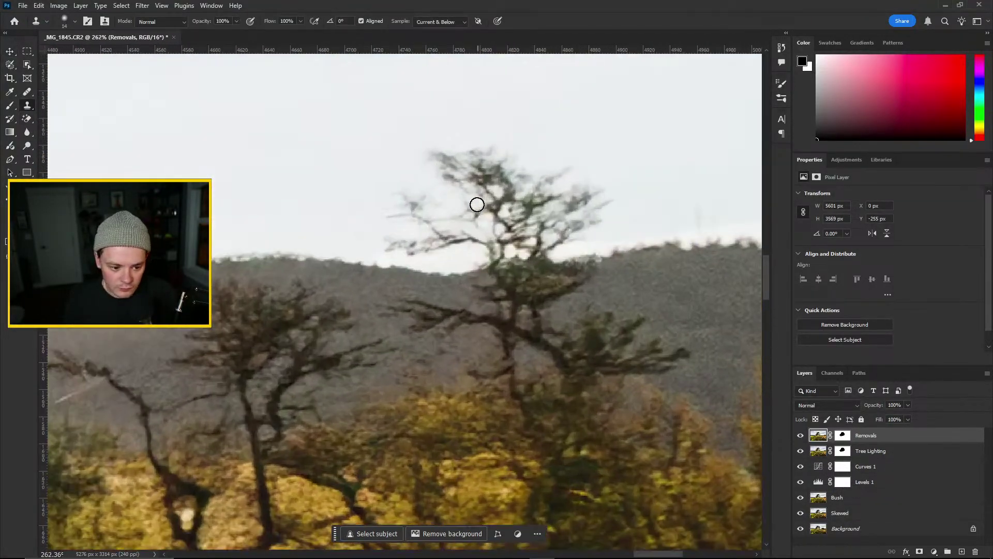
scroll(475, 204, down, 1)
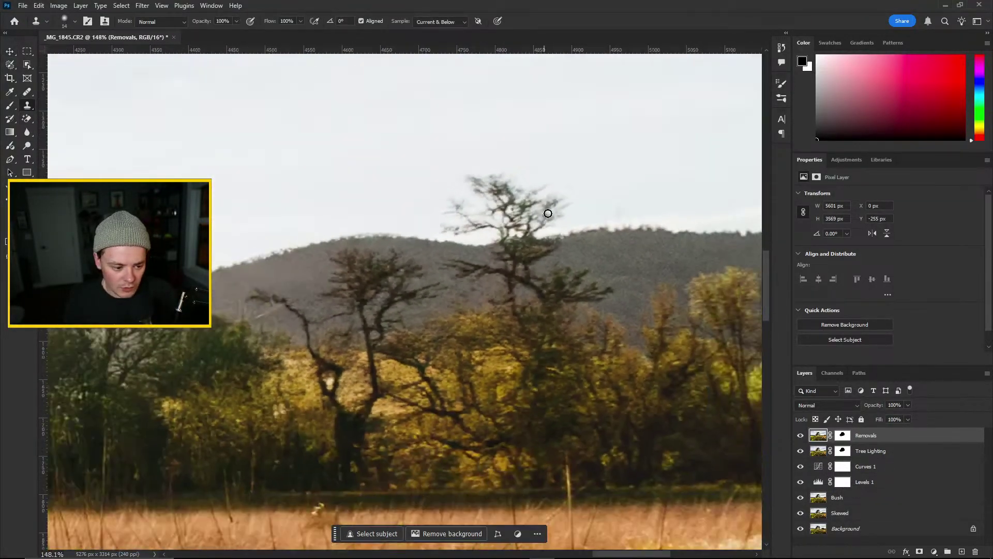
alt+click(588, 232)
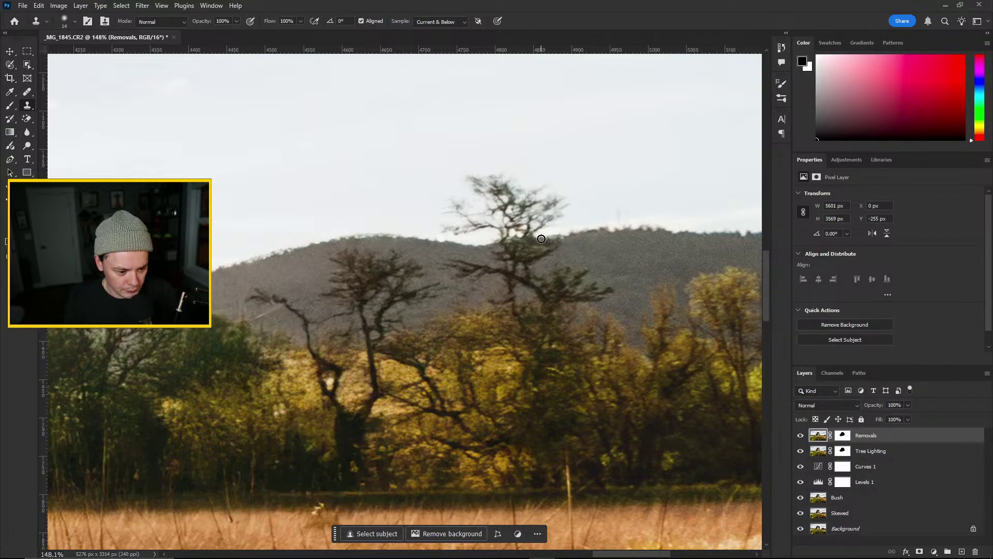
drag(521, 240, 504, 240)
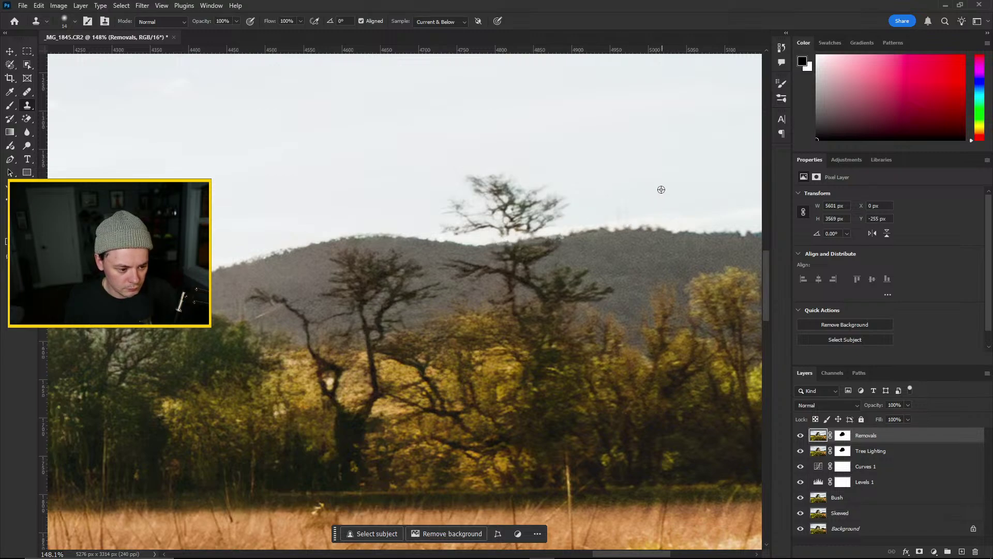
Clone clear sky over the tall distant tree's crown above the ridge, enlarging the Clone Stamp brush to 32 px
mouse_move(541, 230)
mouse_down()
mouse_move(576, 204)
mouse_move(554, 212)
mouse_move(561, 196)
mouse_move(535, 198)
mouse_move(513, 178)
mouse_move(489, 175)
mouse_up()
click(76, 21)
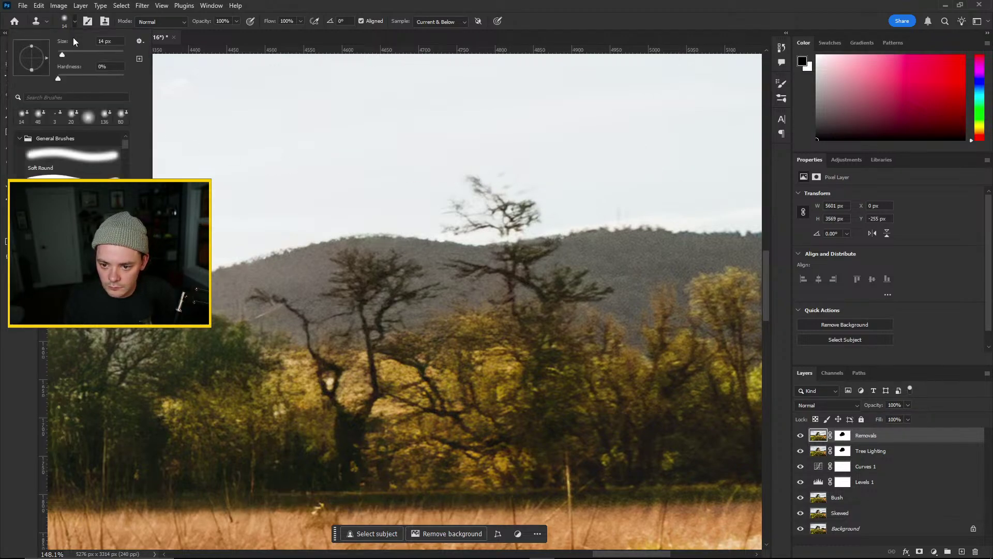
drag(62, 56, 71, 55)
click(76, 21)
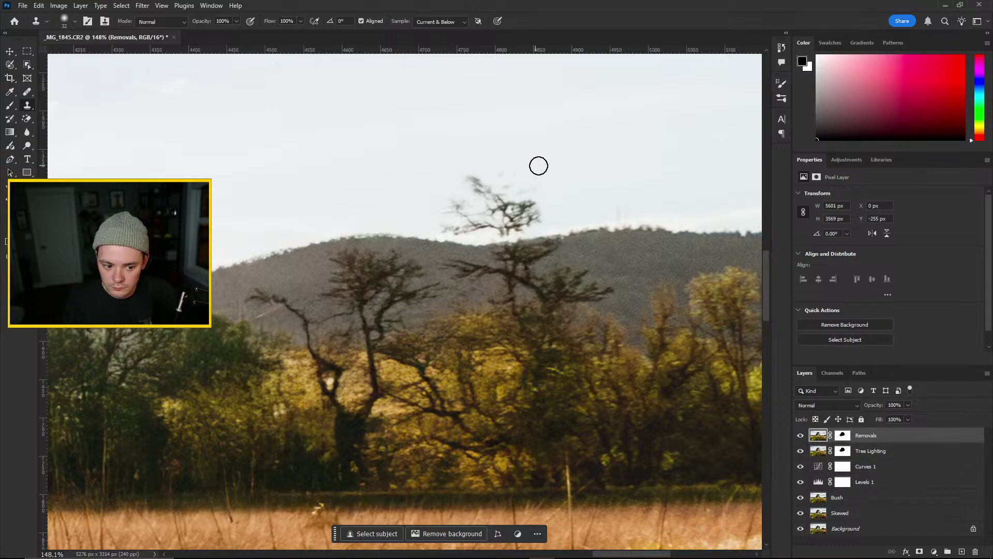
alt+click(701, 191)
mouse_move(466, 174)
mouse_down()
mouse_move(516, 173)
mouse_move(521, 182)
mouse_move(503, 198)
mouse_up()
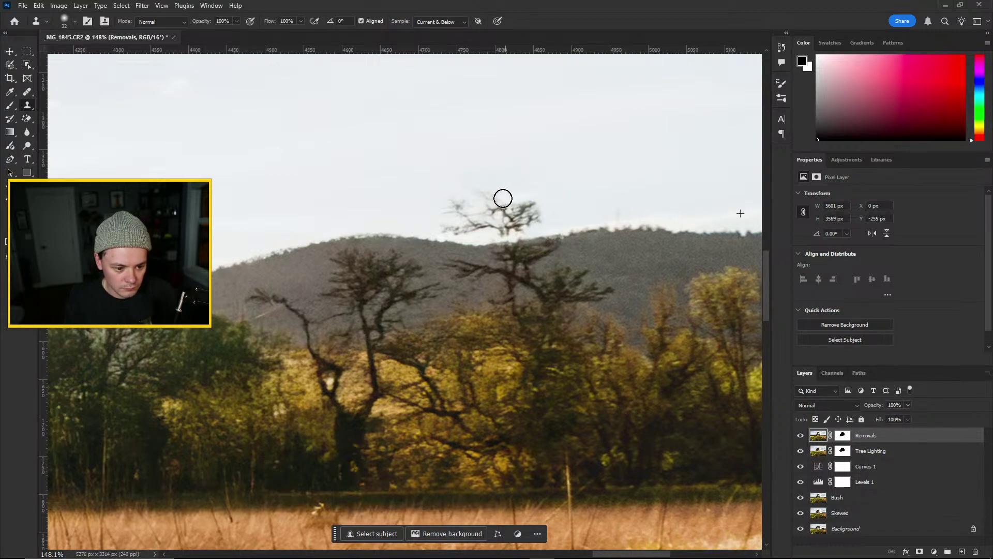
alt+click(414, 163)
mouse_move(448, 184)
mouse_down()
mouse_move(511, 184)
mouse_move(505, 168)
mouse_move(500, 188)
mouse_move(535, 191)
mouse_move(451, 197)
mouse_move(471, 208)
mouse_move(452, 212)
mouse_move(495, 223)
mouse_move(499, 203)
mouse_move(539, 212)
mouse_move(506, 228)
mouse_move(532, 206)
mouse_move(445, 227)
mouse_move(482, 231)
mouse_up()
alt+click(366, 172)
scroll(498, 204, down, 5)
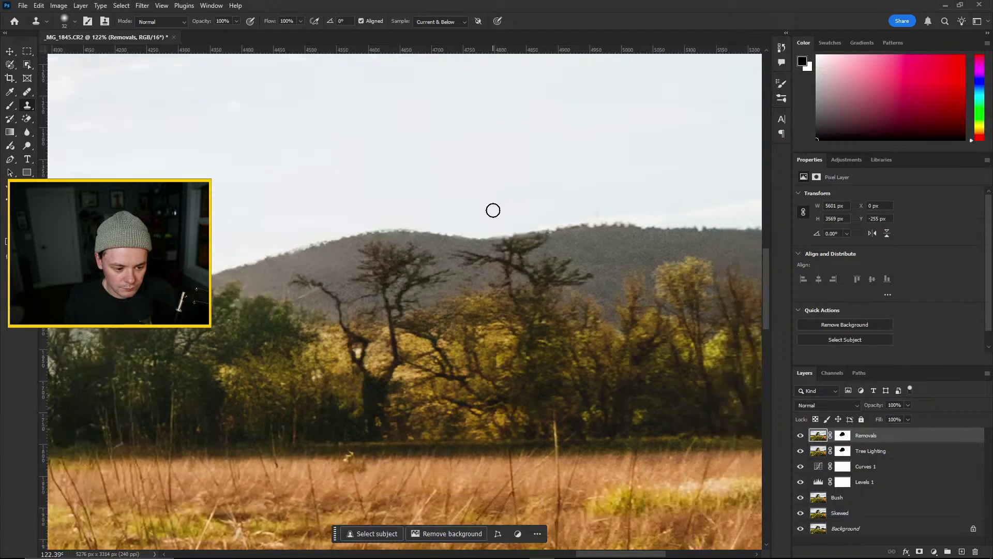
Clone nearby sky over the faint thin masts standing on the hill's ridge to the right of the retouched tree
scroll(576, 195, up, 5)
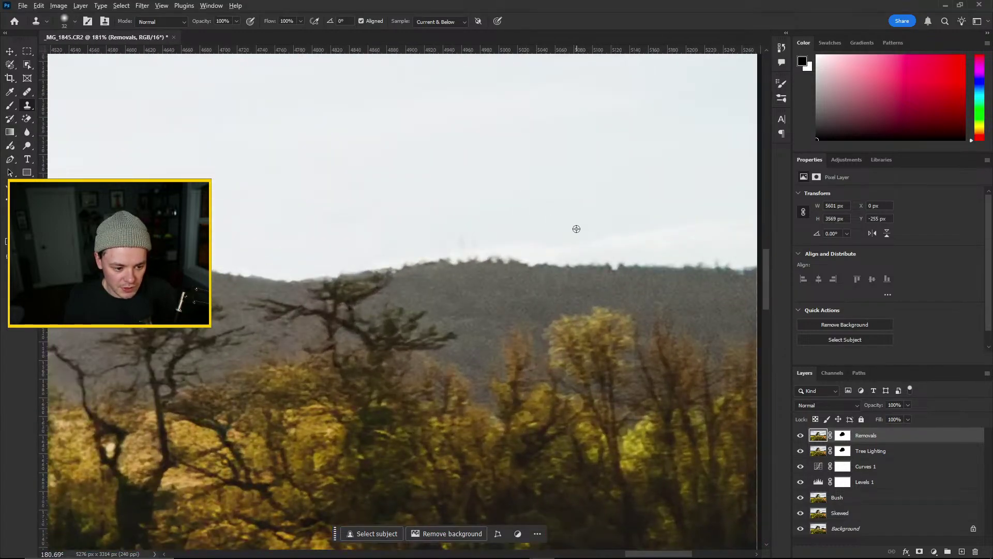
alt+click(488, 247)
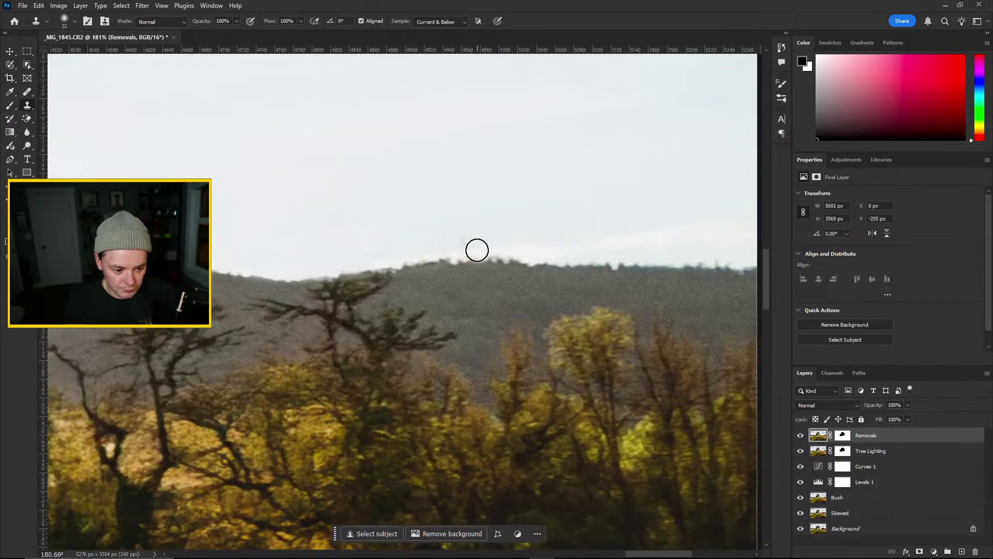
drag(476, 250, 440, 236)
scroll(279, 230, down, 5)
scroll(279, 231, down, 1)
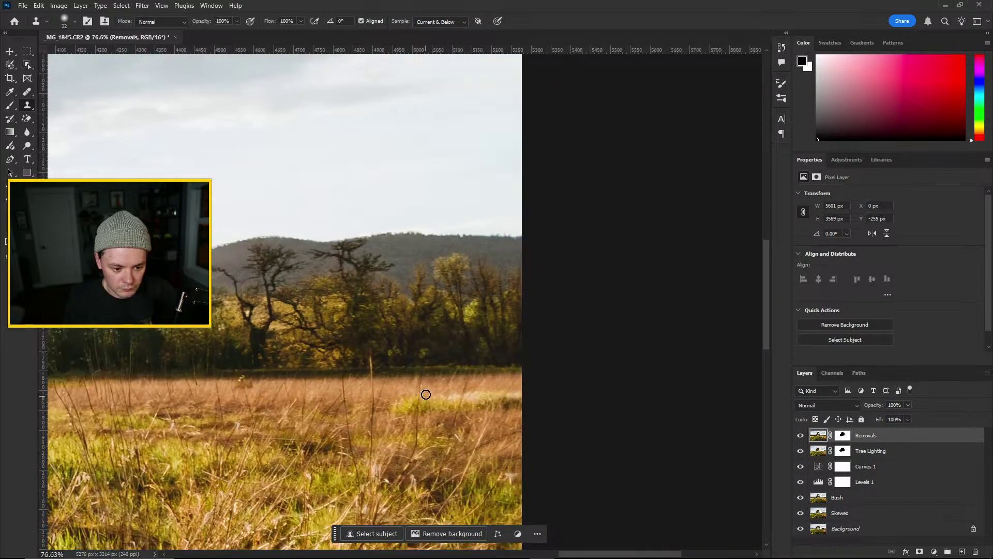
Examine the whole landscape and the treeline below the hill closely for remaining distractions and blurred clone edges
drag(576, 553, 370, 532)
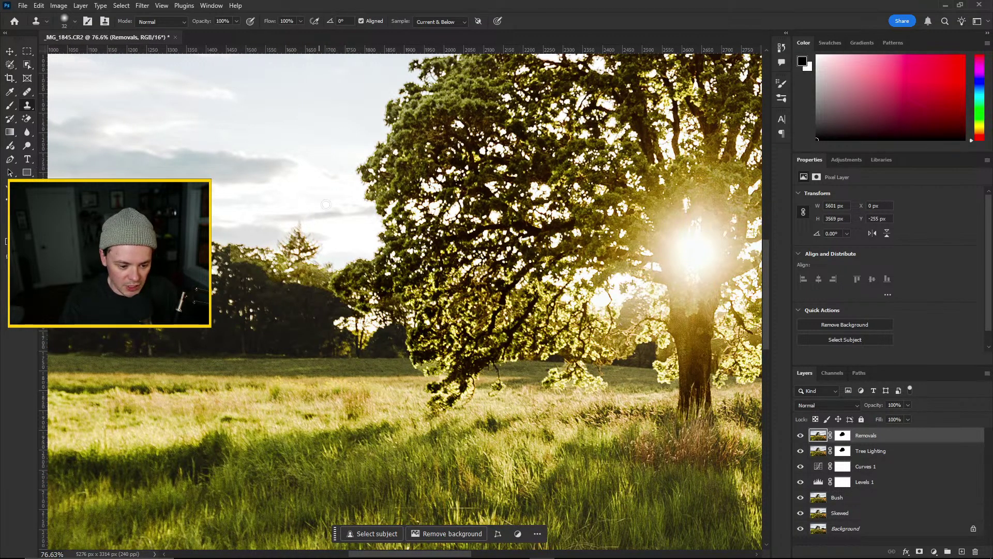
key(ctrl+0)
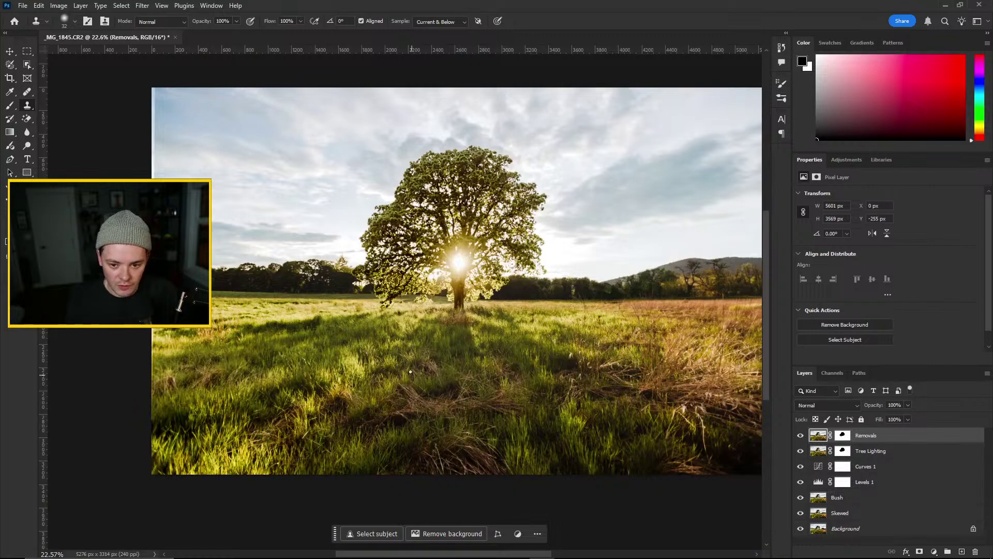
drag(456, 553, 472, 554)
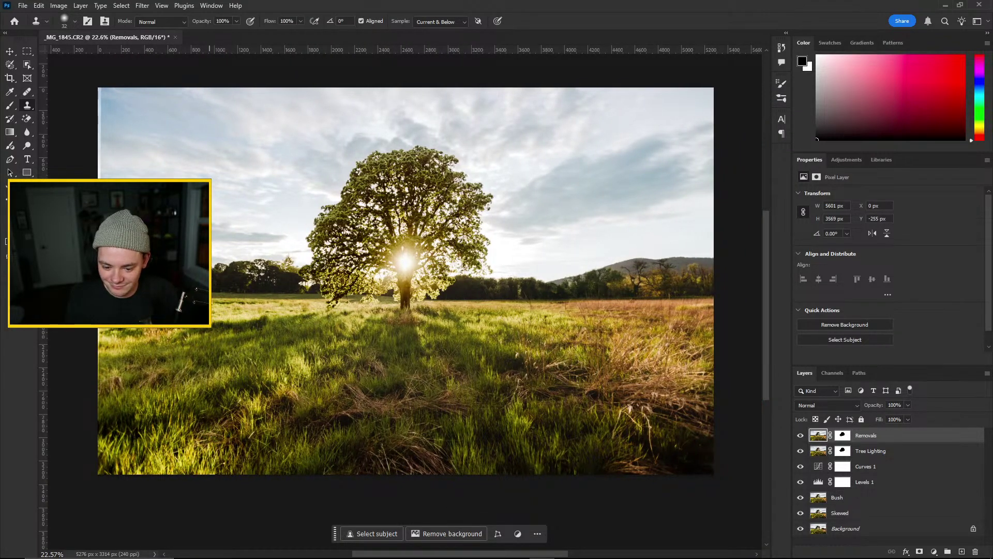
scroll(256, 302, down, 1)
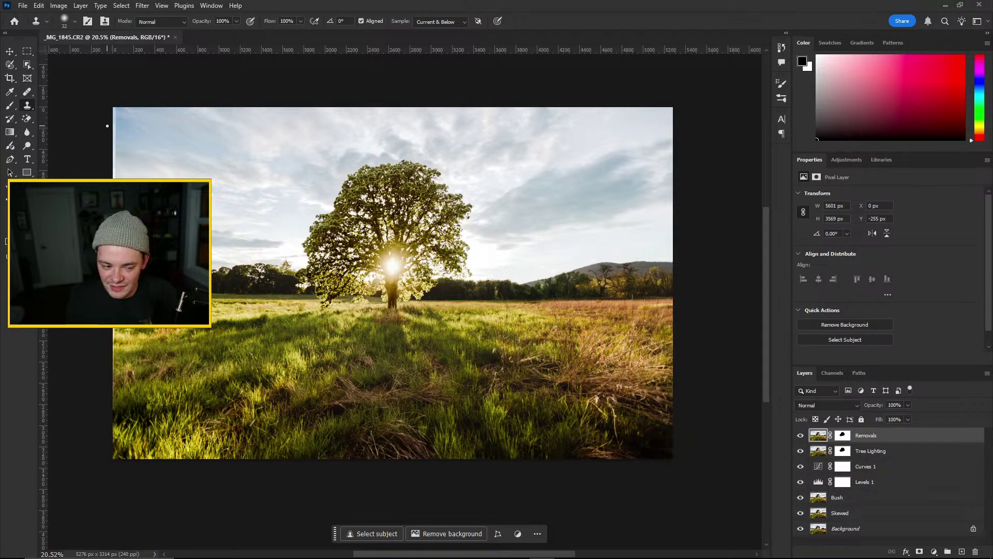
scroll(255, 268, down, 1)
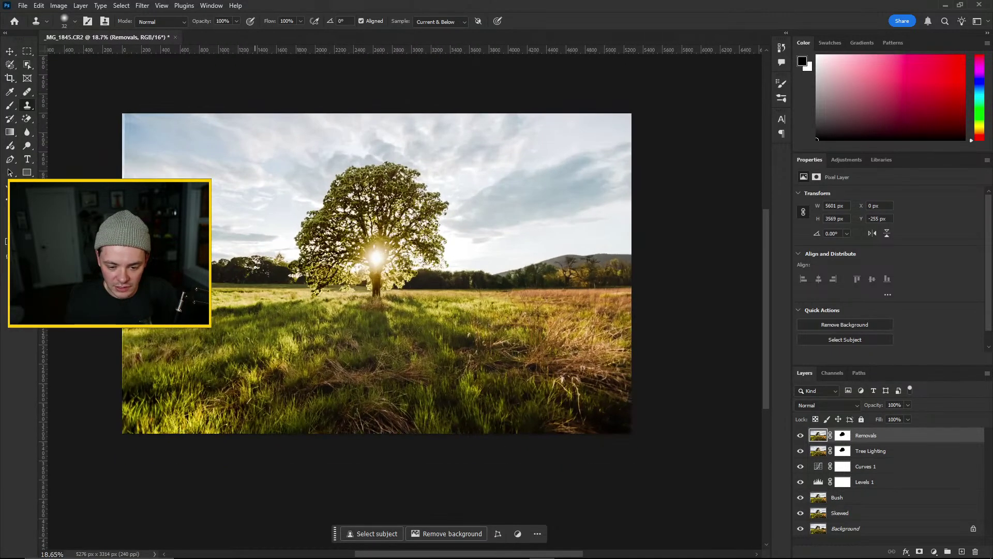
scroll(275, 292, up, 1)
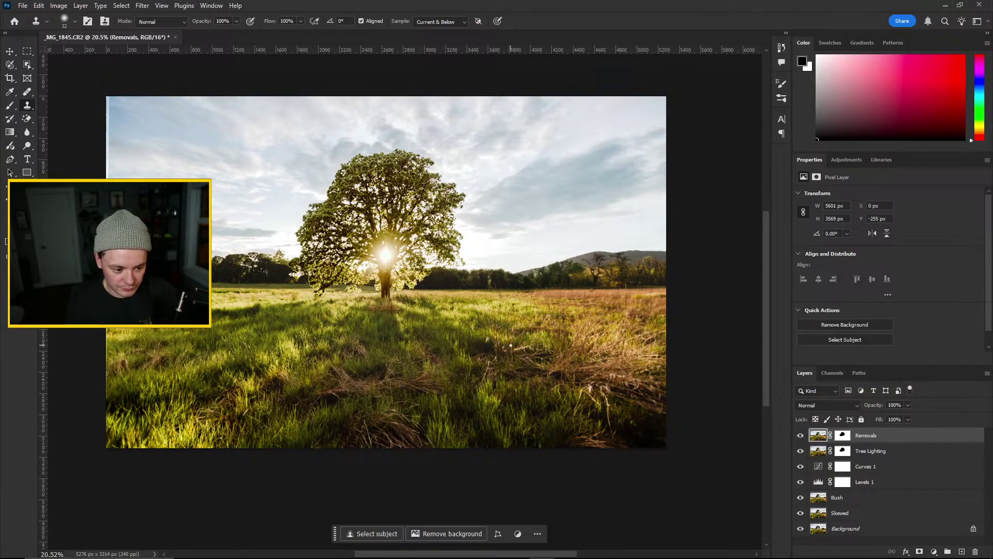
scroll(624, 290, up, 8)
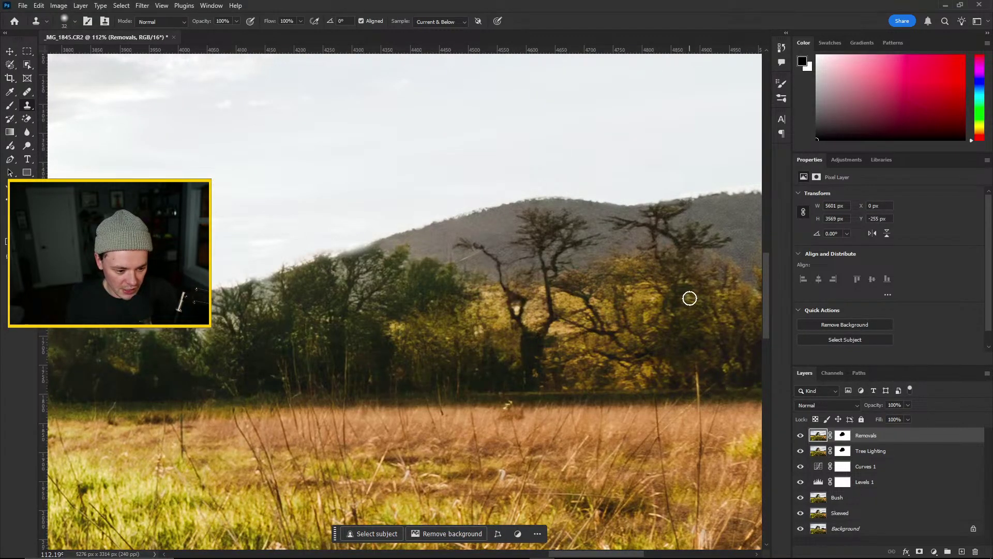
mouse_move(553, 554)
mouse_down()
mouse_move(585, 556)
mouse_move(548, 556)
mouse_up()
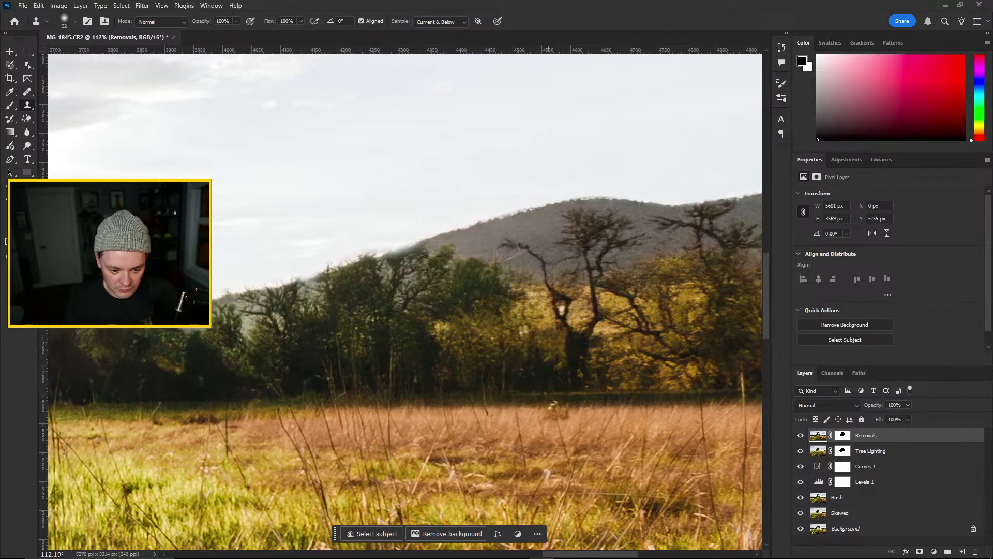
scroll(439, 296, up, 5)
scroll(305, 223, up, 5)
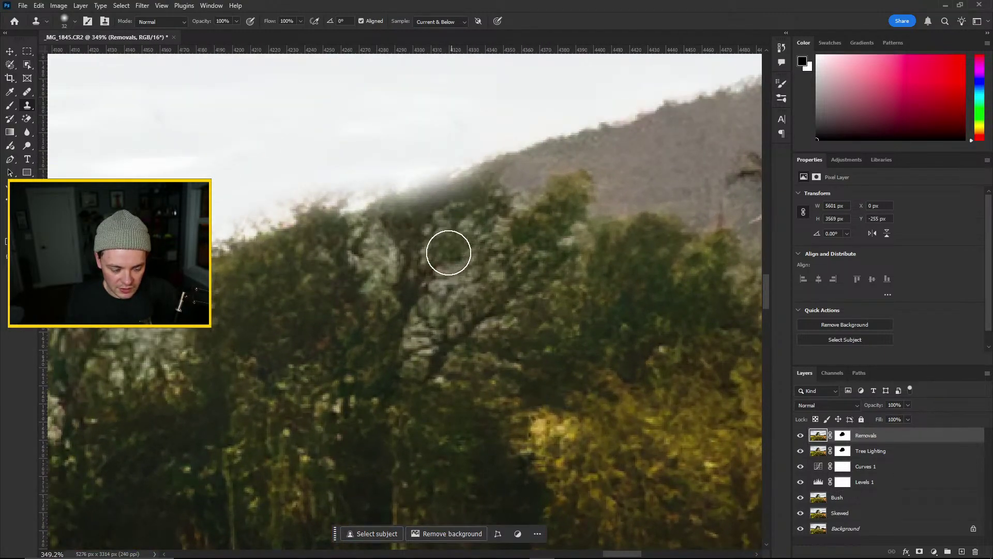
scroll(275, 340, down, 10)
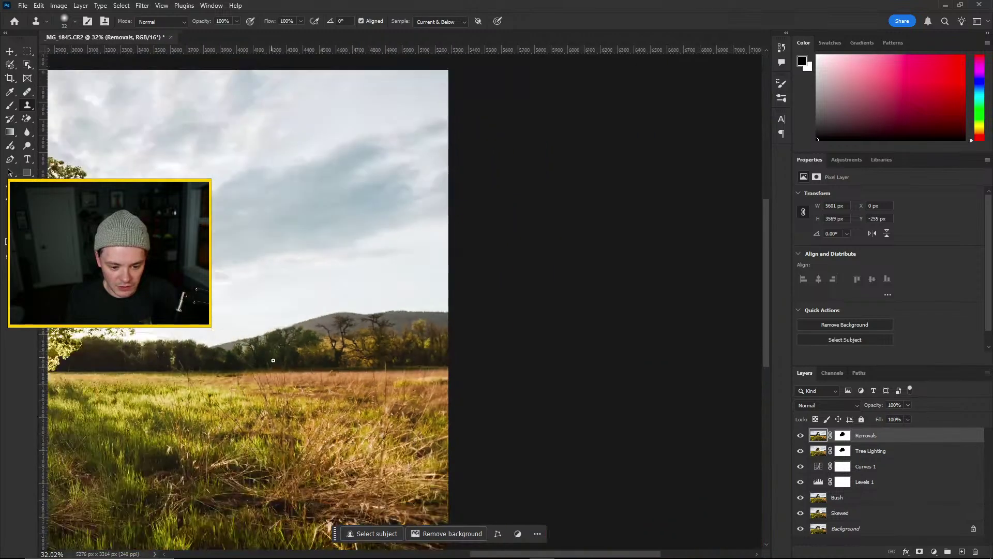
Clone sky over the pointed tip of the conifer in the tree line left of the main tree on the Removals layer
scroll(286, 411, down, 1)
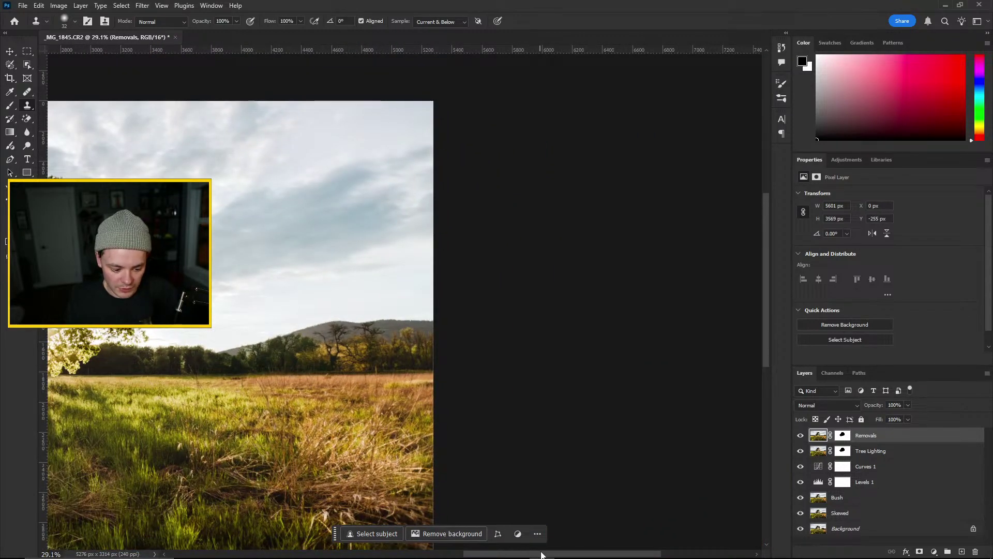
drag(541, 555, 446, 552)
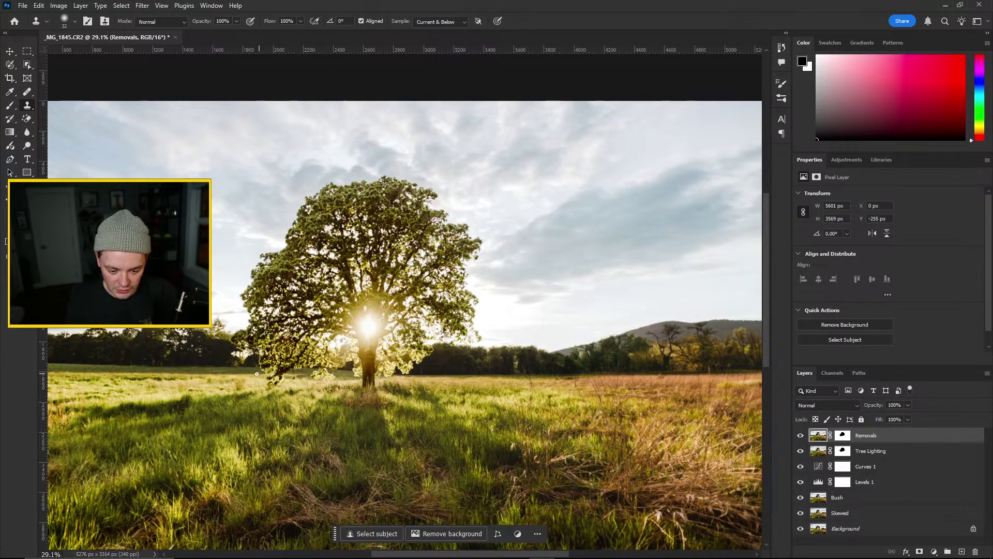
scroll(257, 374, down, 3)
scroll(213, 419, up, 10)
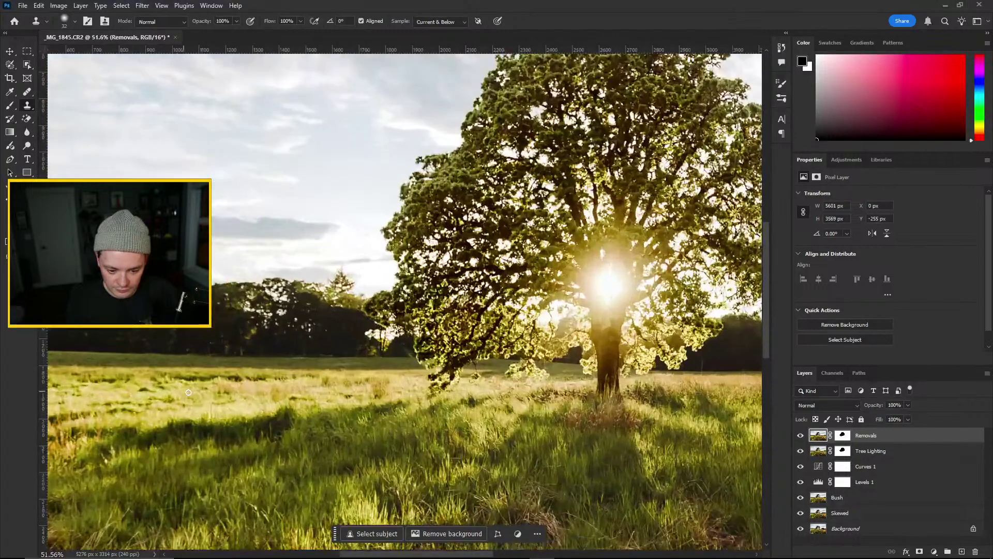
scroll(456, 183, up, 3)
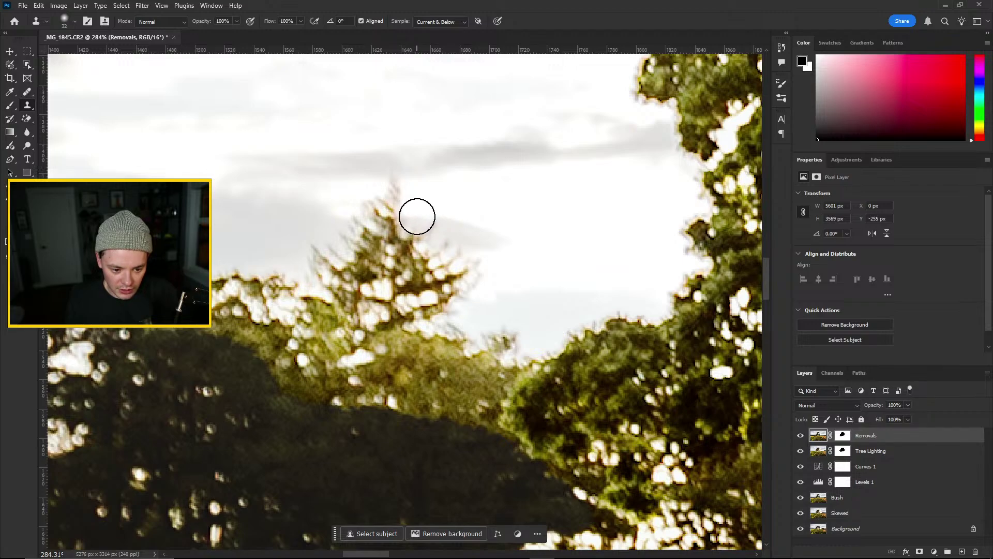
mouse_move(416, 216)
mouse_down()
mouse_move(377, 214)
mouse_move(423, 210)
mouse_move(368, 202)
mouse_move(388, 197)
mouse_move(391, 211)
mouse_up()
alt+click(476, 193)
alt+click(444, 197)
alt+click(466, 211)
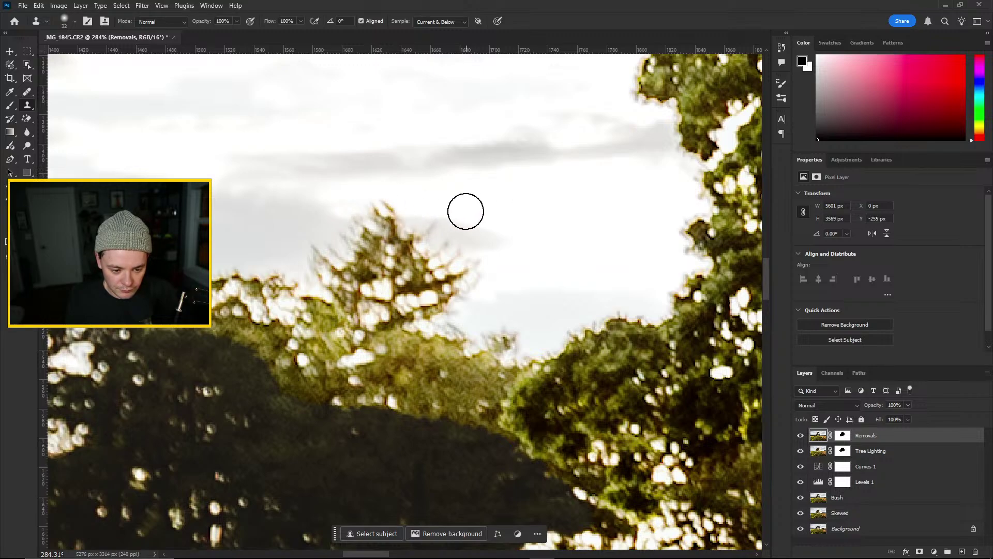
Merge the layers from Removals down to Skewed into one layer, keeping Background separate
scroll(457, 256, down, 5)
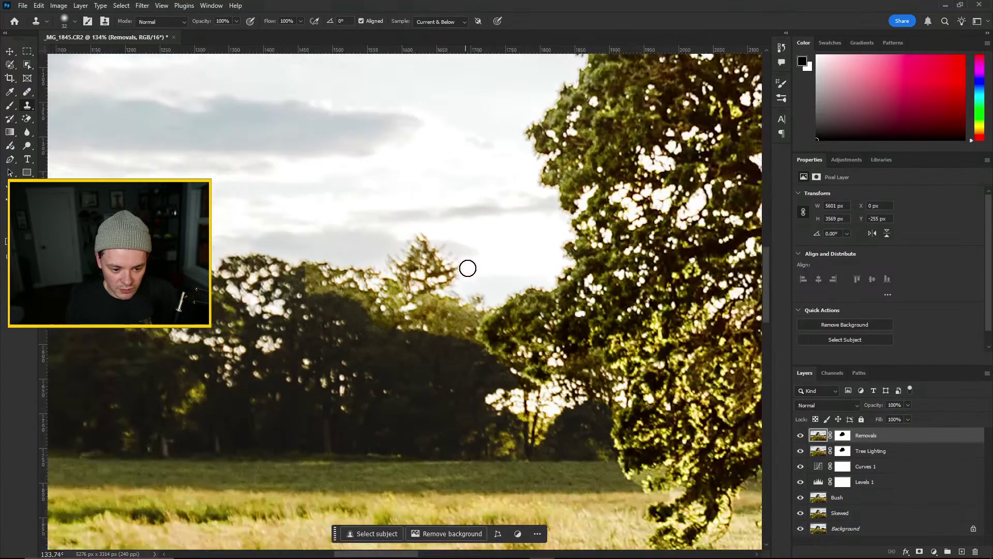
scroll(465, 264, down, 4)
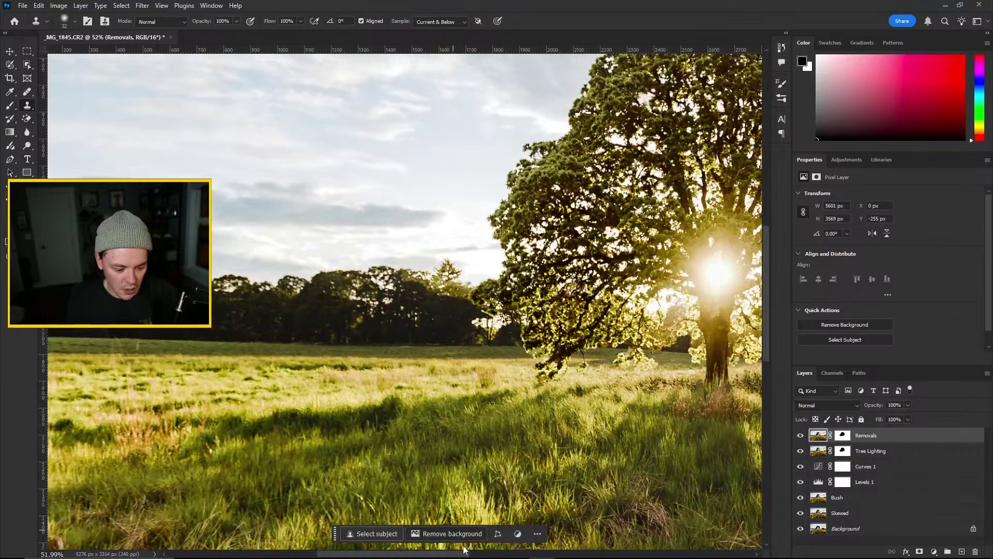
scroll(465, 553, right, 2)
drag(465, 554, 520, 554)
scroll(506, 502, down, 7)
scroll(507, 502, up, 2)
scroll(579, 445, down, 3)
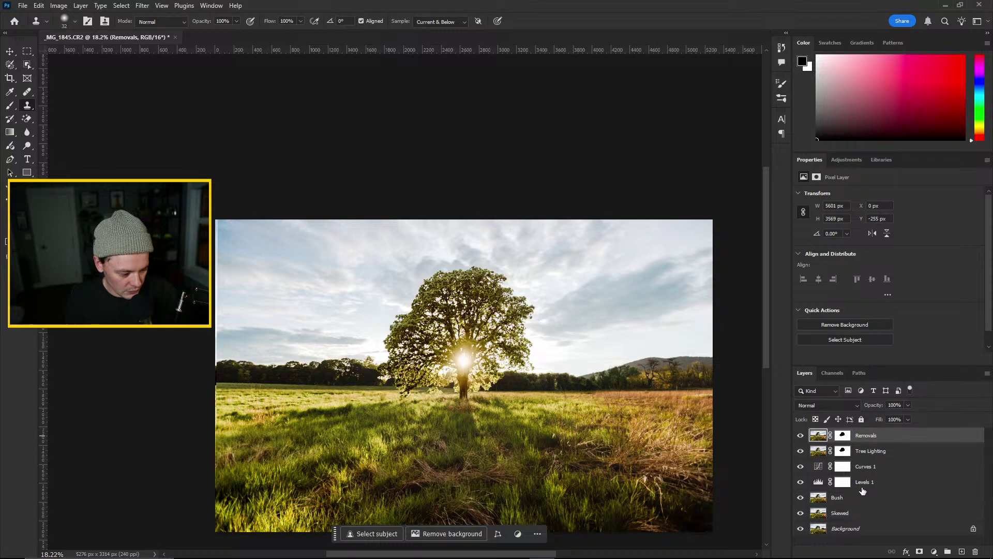
shift+click(866, 485)
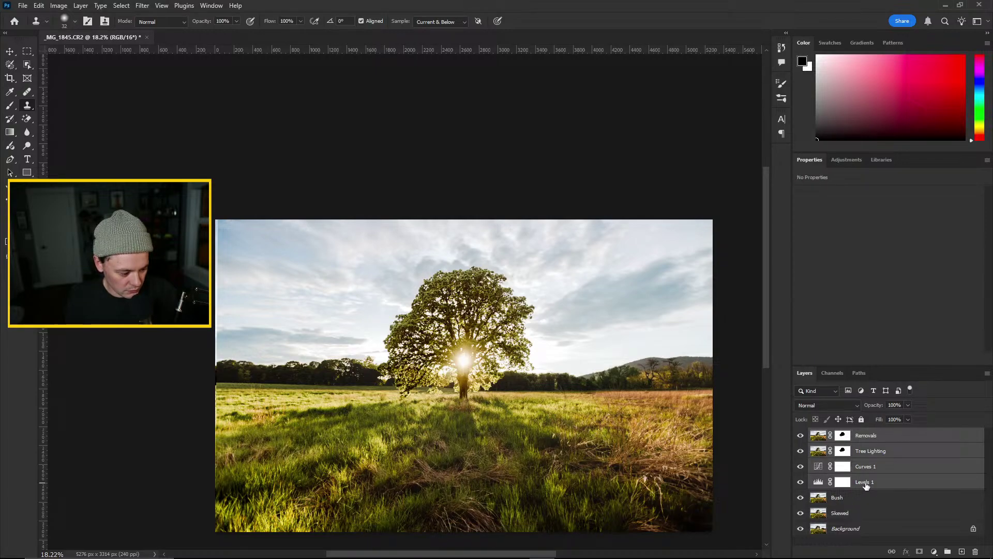
click(874, 438)
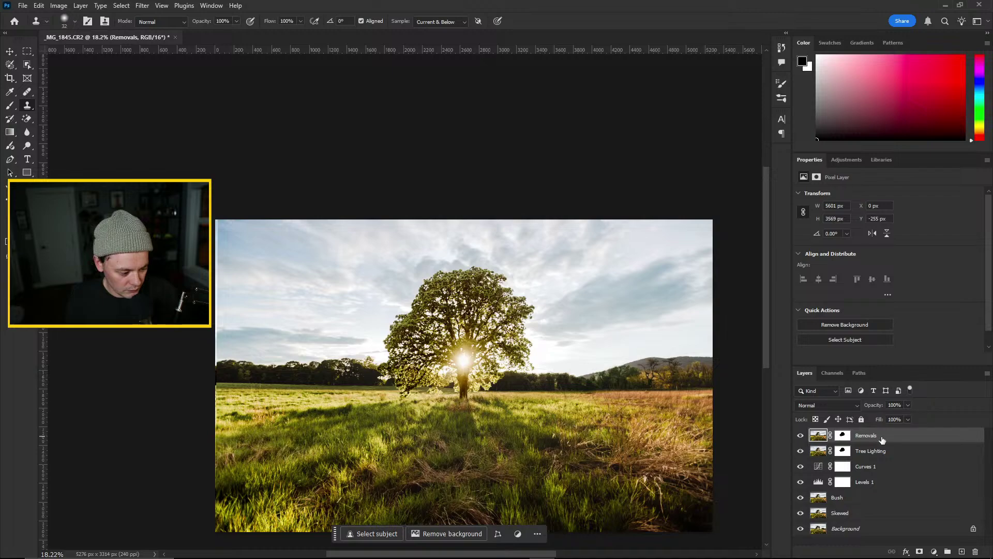
shift+click(857, 532)
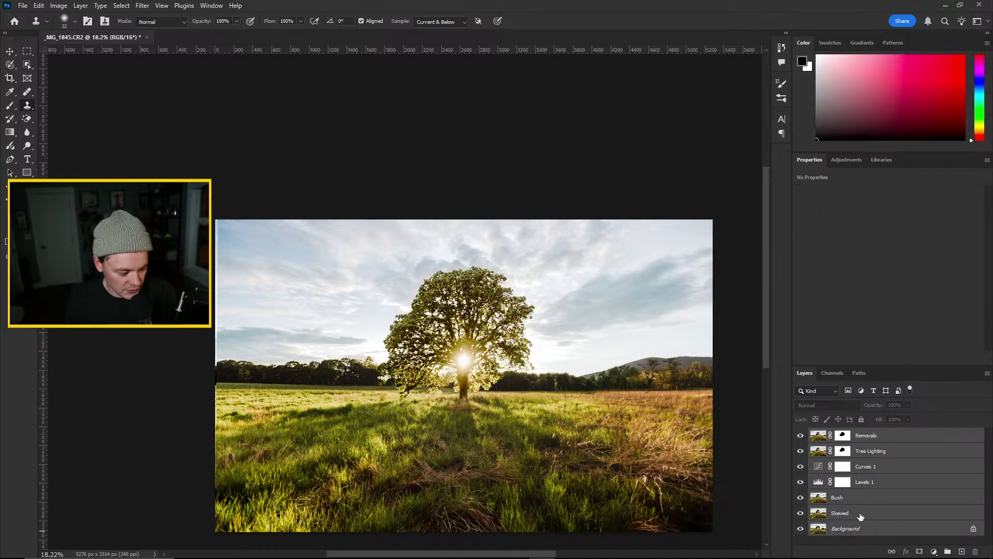
click(862, 437)
shift+click(844, 514)
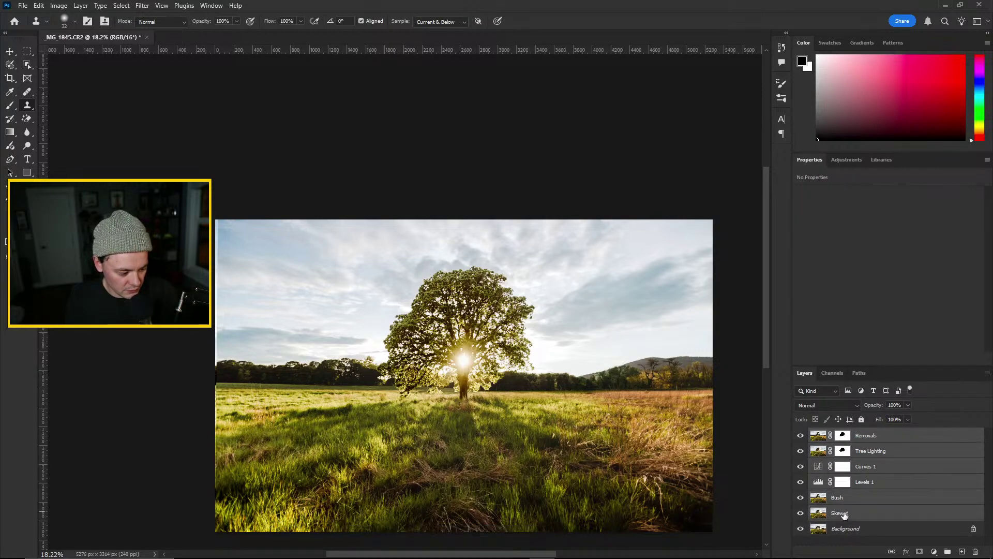
right_click(844, 512)
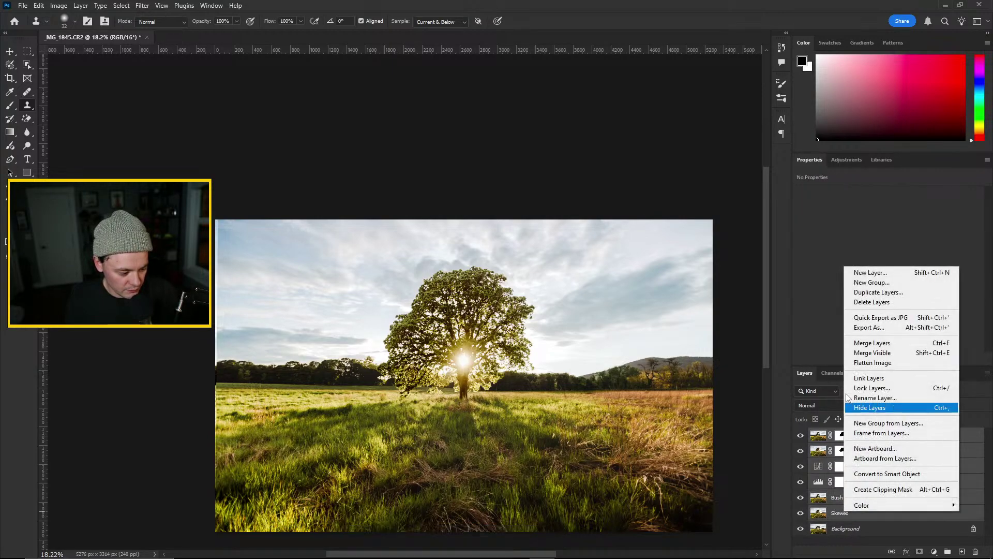
click(874, 343)
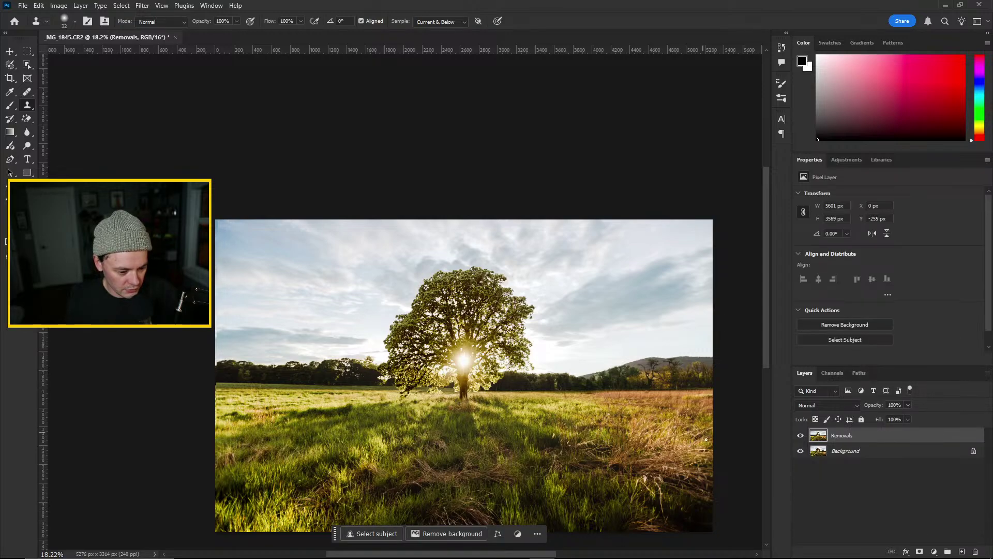
click(818, 478)
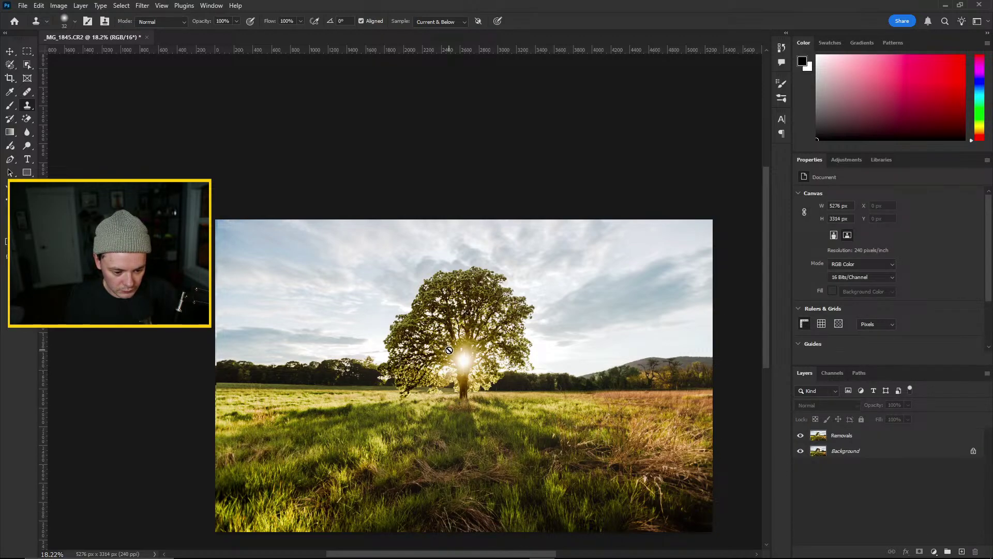
click(523, 390)
click(441, 216)
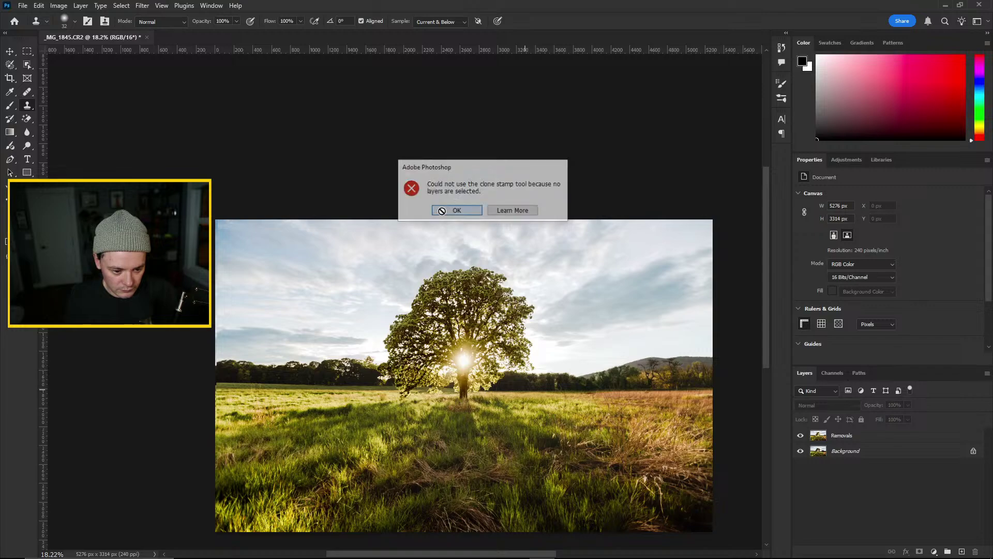
Switch the merged Removals layer off and on to compare the edit with the original Background photo
click(847, 435)
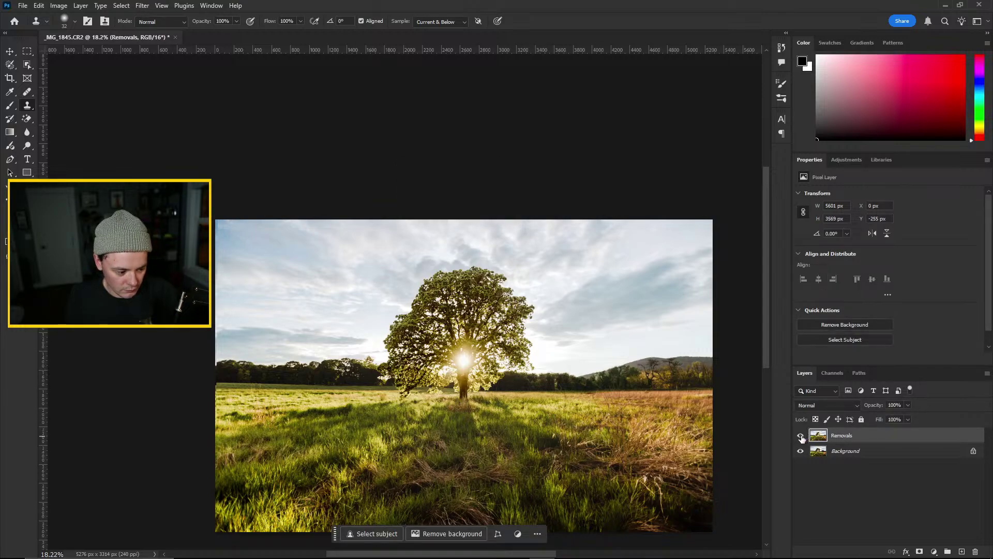
click(800, 436)
click(800, 436)
click(800, 436)
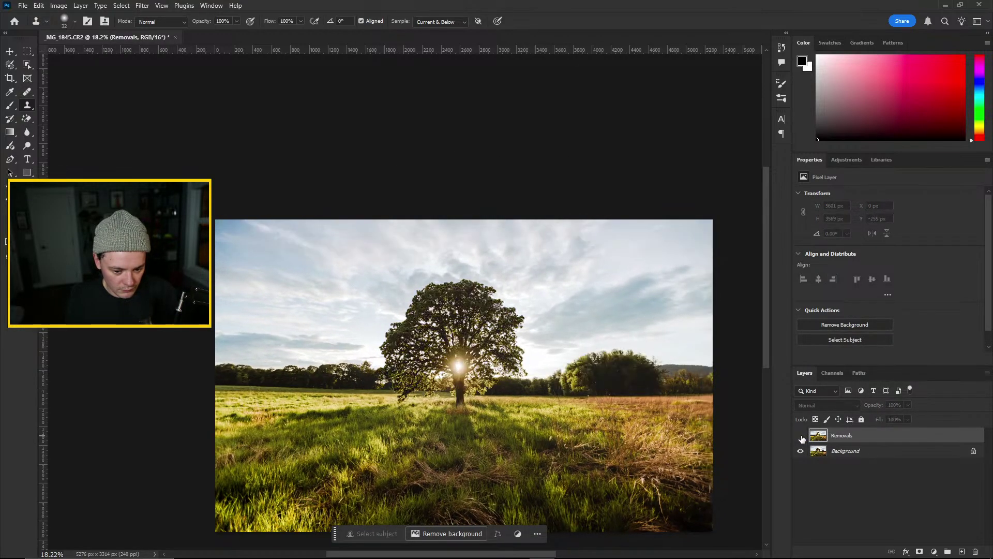
click(800, 436)
click(819, 504)
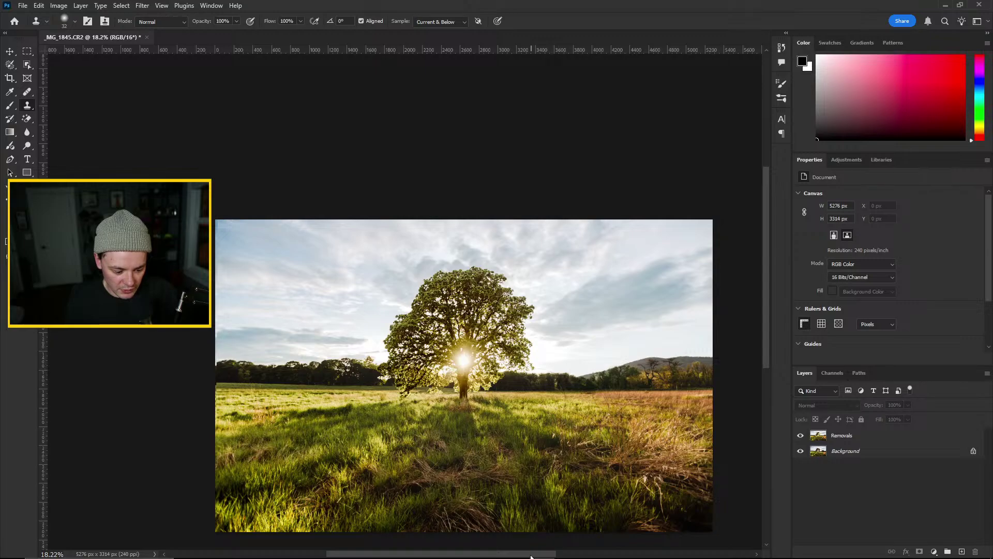
Select the Removals layer for retouching the conifer in the tree line left of the main tree
scroll(608, 435, right, 3)
drag(764, 239, 766, 277)
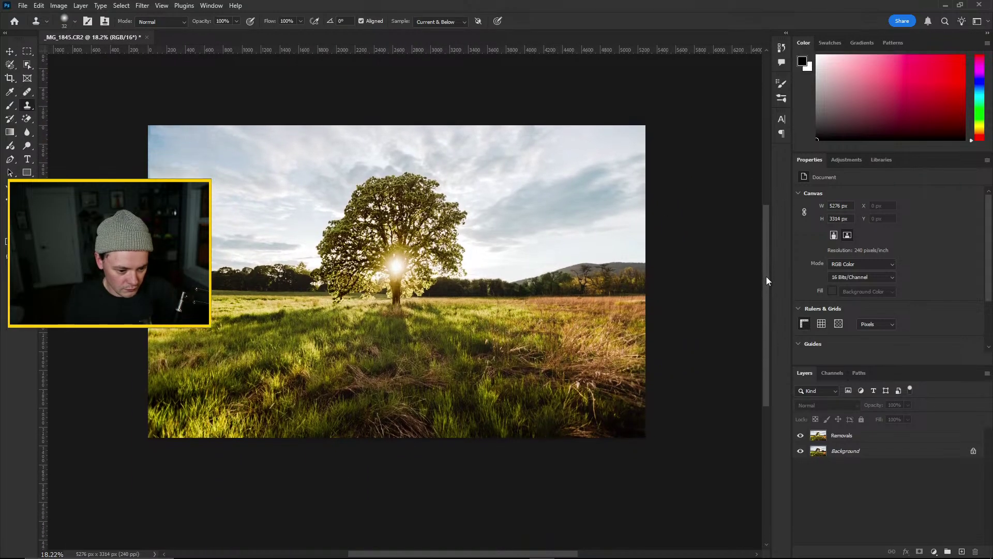
scroll(513, 547, left, 2)
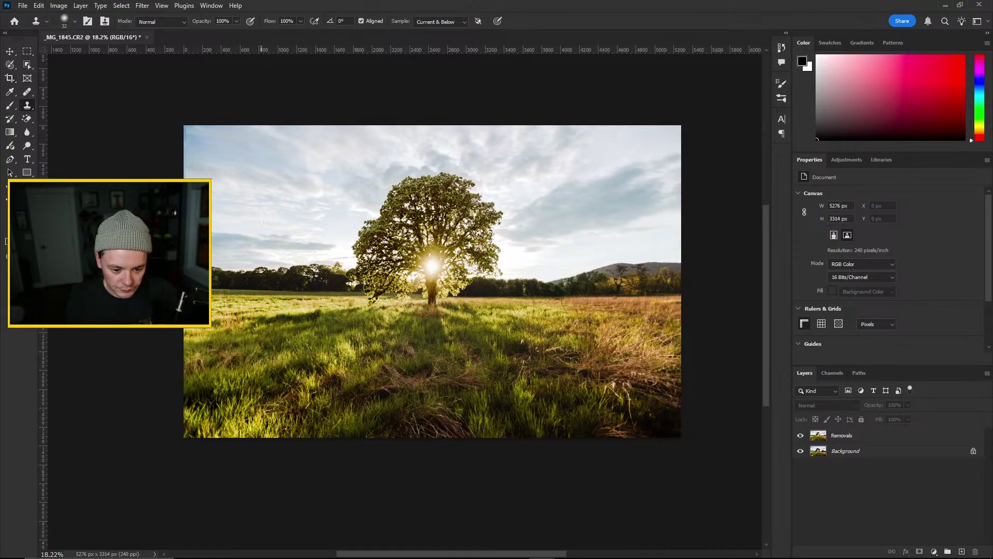
scroll(363, 264, up, 8)
scroll(363, 265, up, 3)
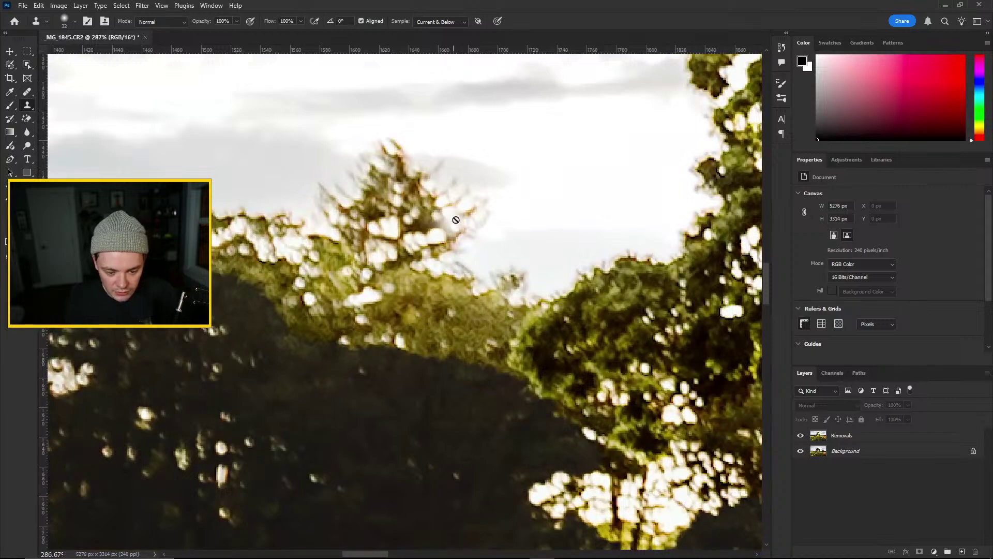
key(super)
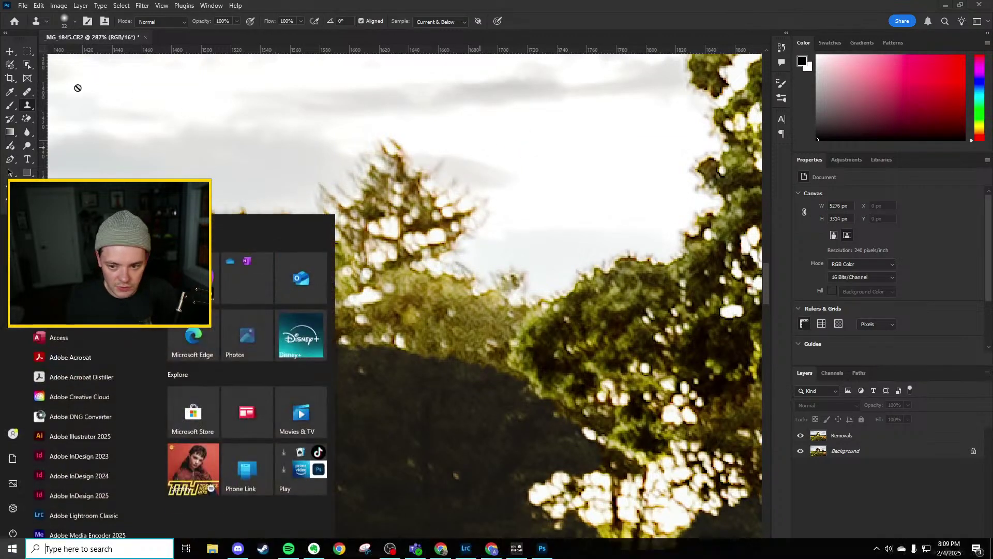
key(super)
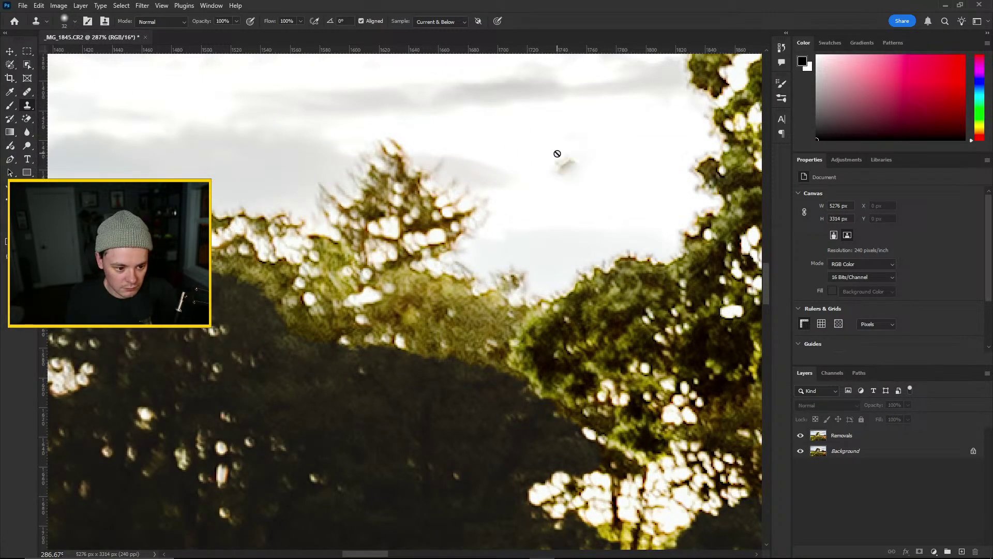
key(super)
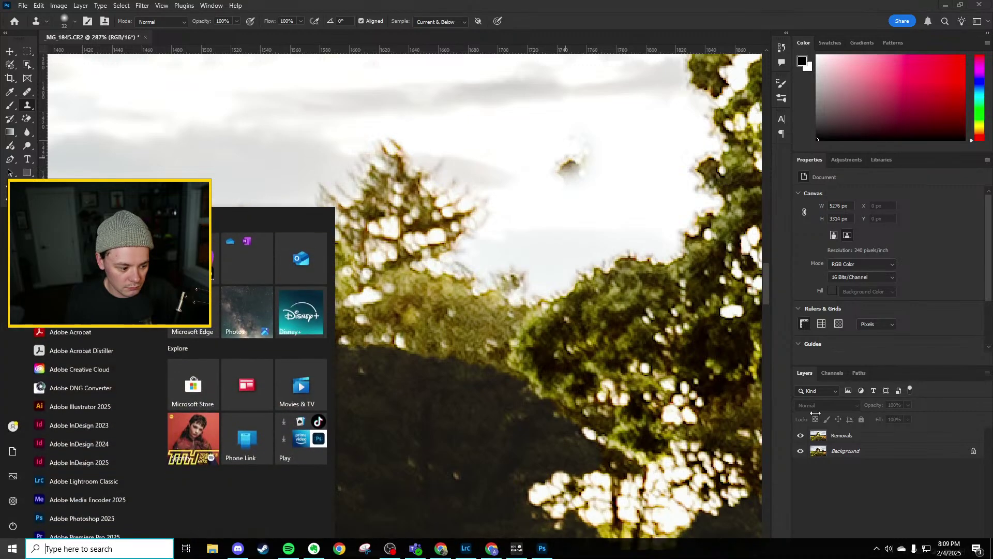
key(super)
click(842, 436)
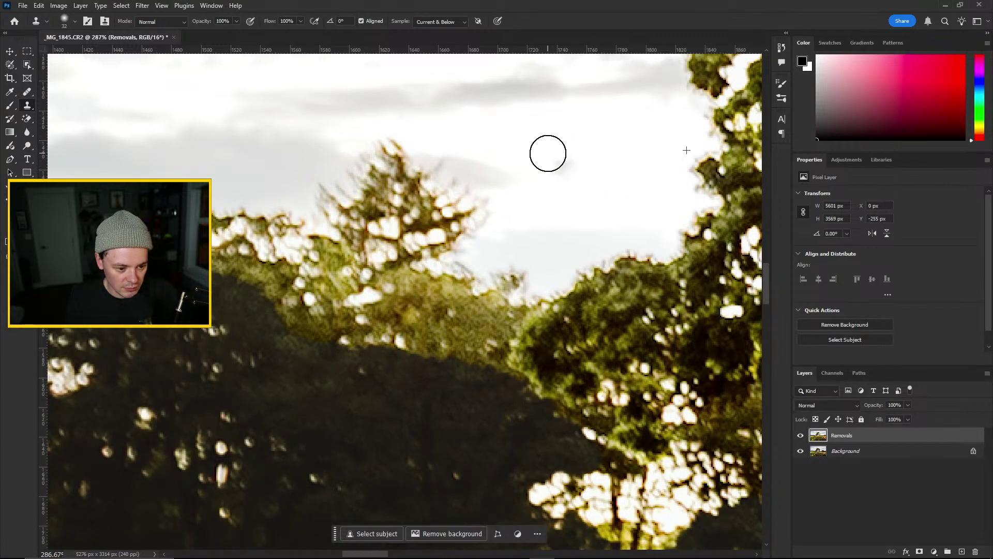
key(super)
text(word)
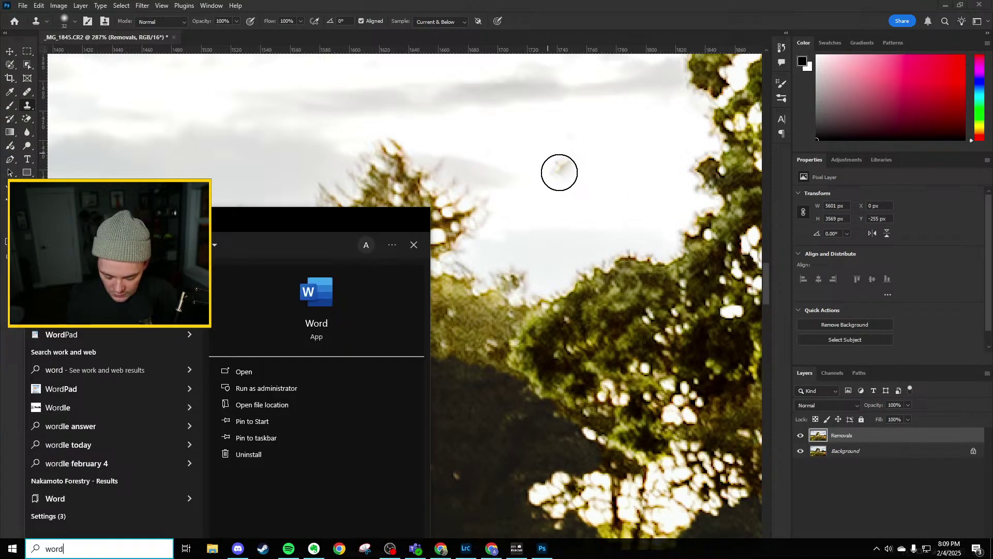
key(BackSpace)
key(BackSpace)
key(BackSpace)
key(BackSpace)
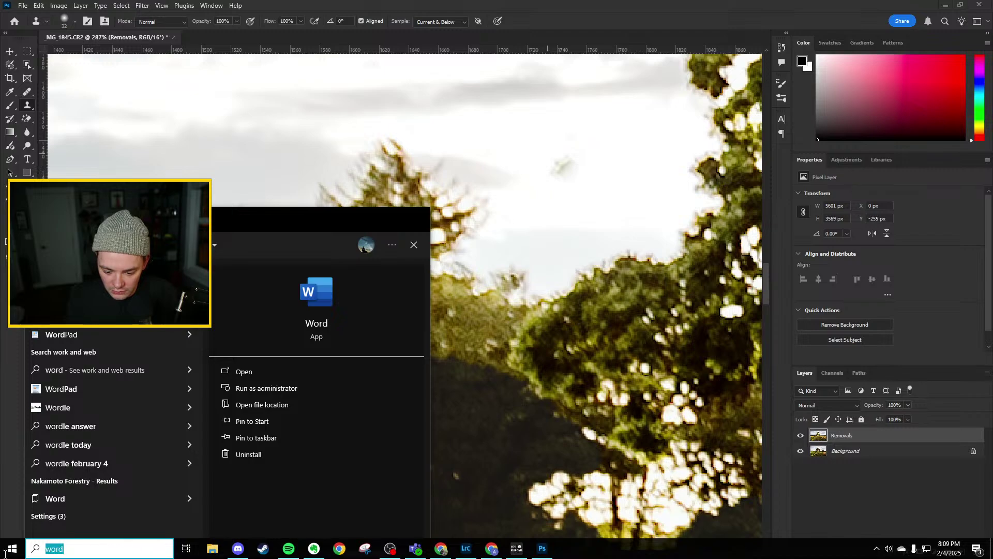
click(366, 157)
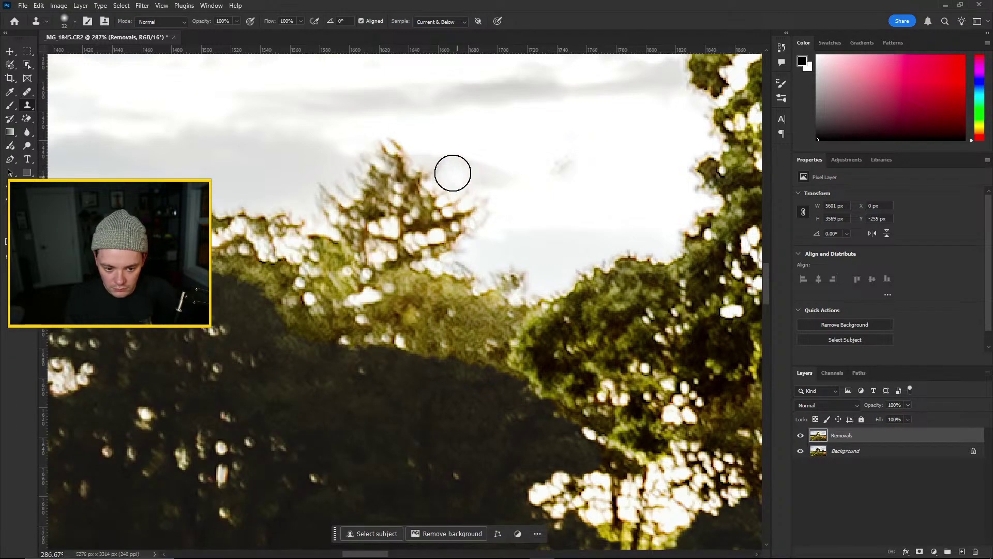
Clone clean bright sky over the dark smudge in the gap between the conifer and the main tree
drag(574, 213, 562, 203)
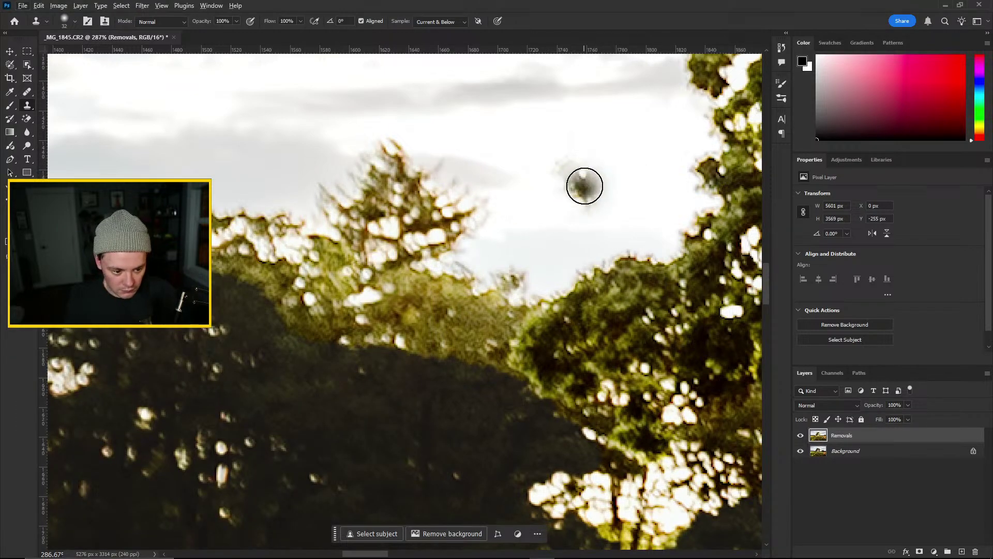
alt+click(621, 151)
drag(572, 158, 558, 168)
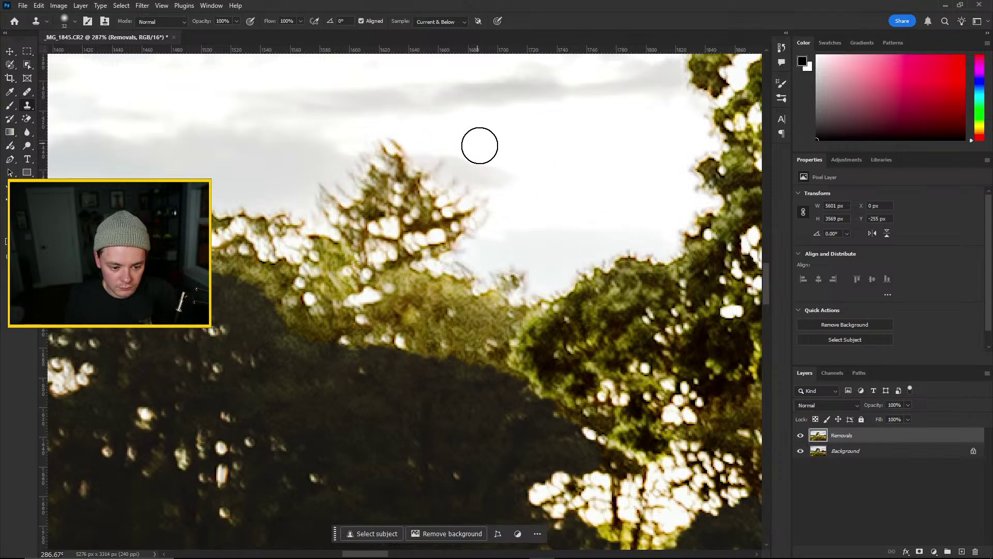
Clone bright sky over the top of the conifer to shorten its peak
scroll(543, 193, up, 3)
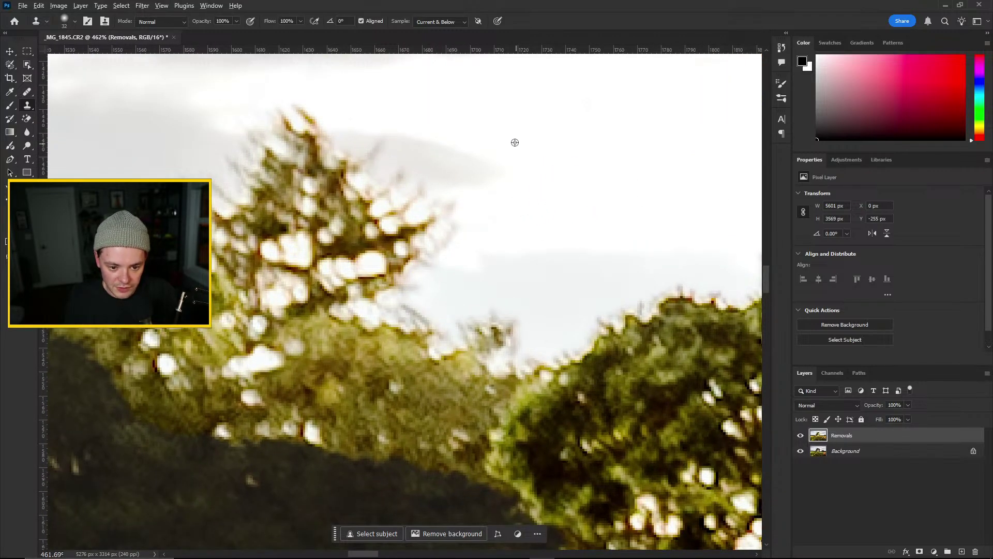
alt+click(512, 122)
drag(390, 102, 264, 111)
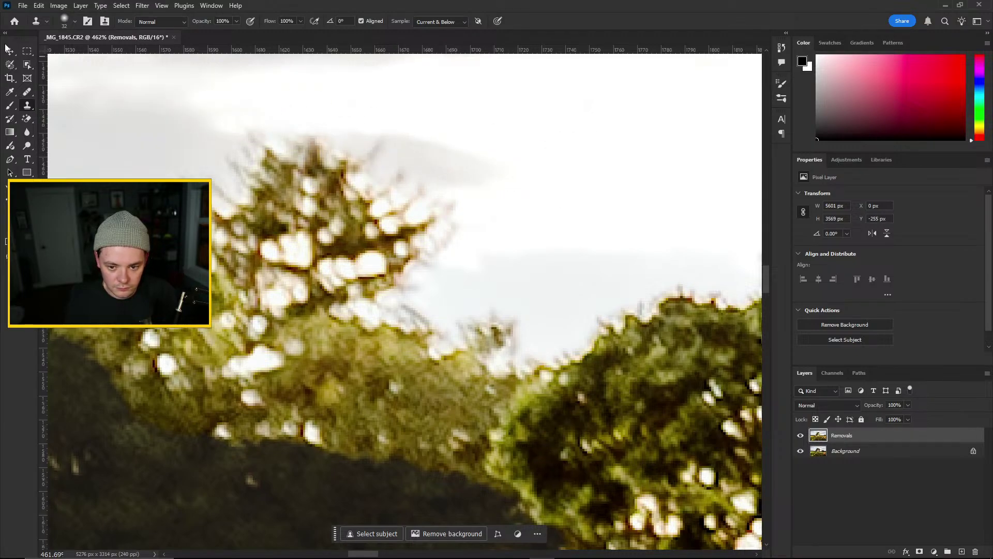
Set the Clone Stamp brush size to 14 px
click(68, 16)
drag(64, 59, 62, 54)
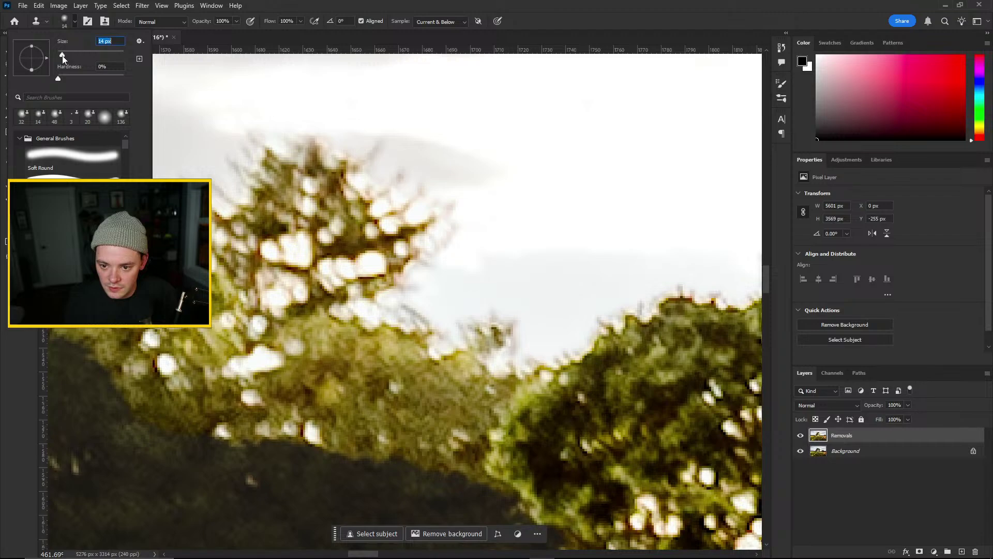
key(Return)
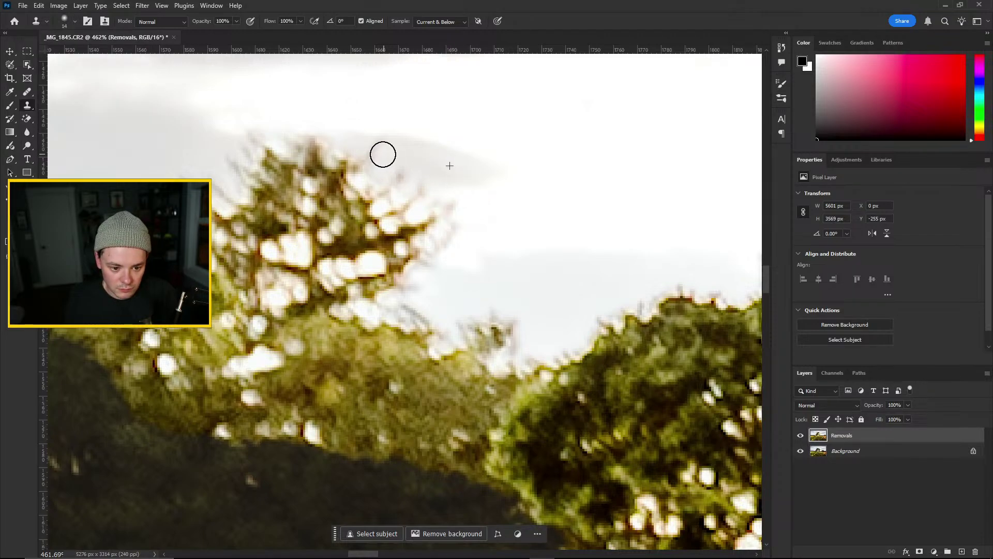
Clone clean bright sky over the upper half of the conifer left of the main tree, including its protruding branches
scroll(176, 177, down, 3)
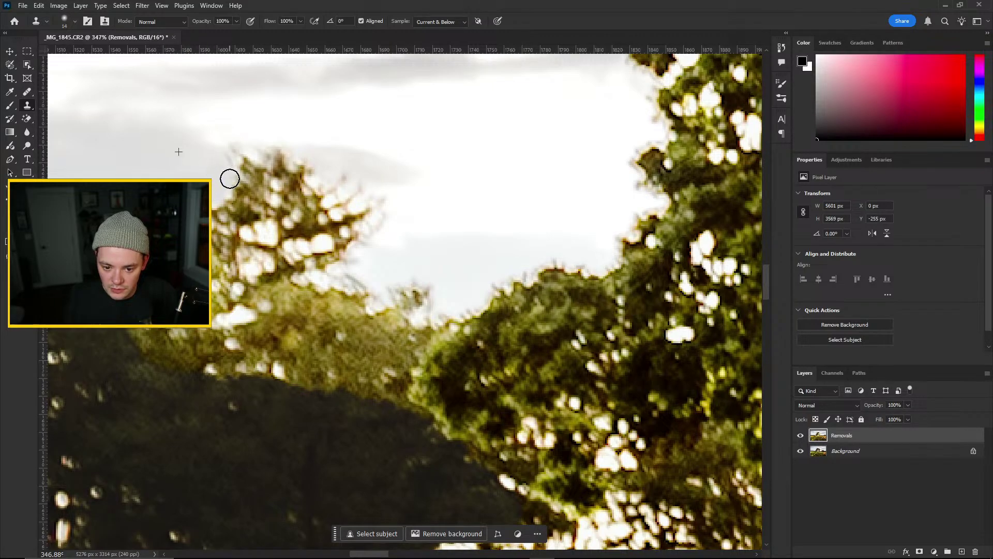
alt+click(331, 170)
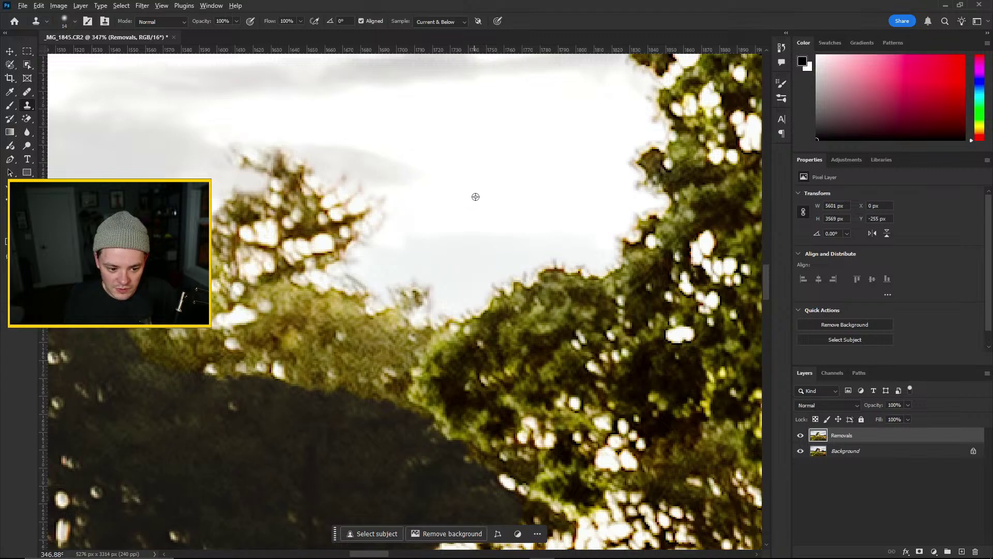
mouse_move(368, 201)
mouse_down()
mouse_move(386, 216)
mouse_move(381, 227)
mouse_move(347, 228)
mouse_move(308, 217)
mouse_move(360, 196)
mouse_move(287, 204)
mouse_move(311, 195)
mouse_move(278, 186)
mouse_move(306, 194)
mouse_move(388, 183)
mouse_move(404, 175)
mouse_move(333, 182)
mouse_move(386, 147)
mouse_move(298, 178)
mouse_move(331, 155)
mouse_move(262, 164)
mouse_move(327, 157)
mouse_move(263, 144)
mouse_move(246, 163)
mouse_move(233, 145)
mouse_move(223, 149)
mouse_move(293, 181)
mouse_up()
alt+click(545, 166)
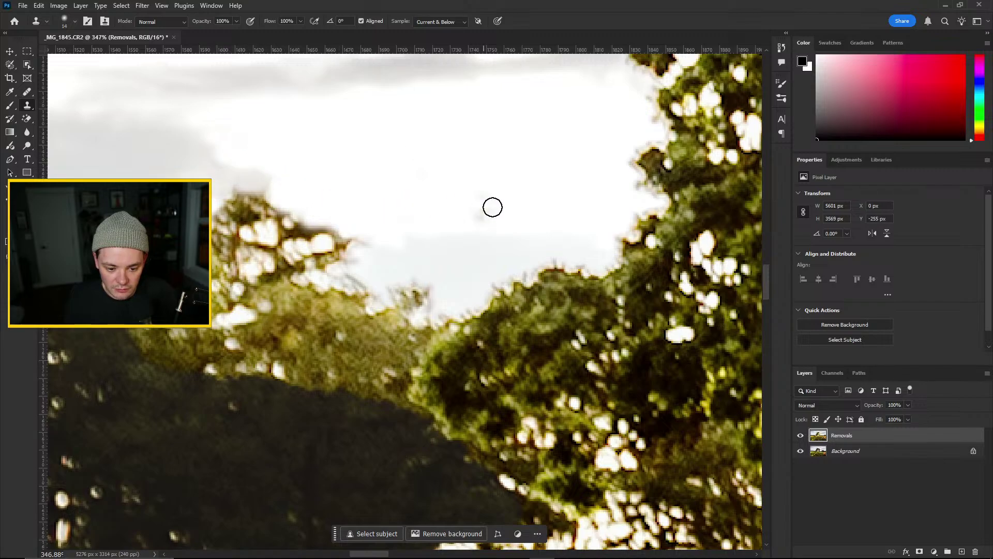
alt+click(520, 203)
mouse_move(330, 225)
mouse_down()
mouse_move(289, 225)
mouse_move(302, 223)
mouse_move(297, 212)
mouse_move(233, 213)
mouse_move(246, 208)
mouse_move(238, 191)
mouse_move(269, 194)
mouse_up()
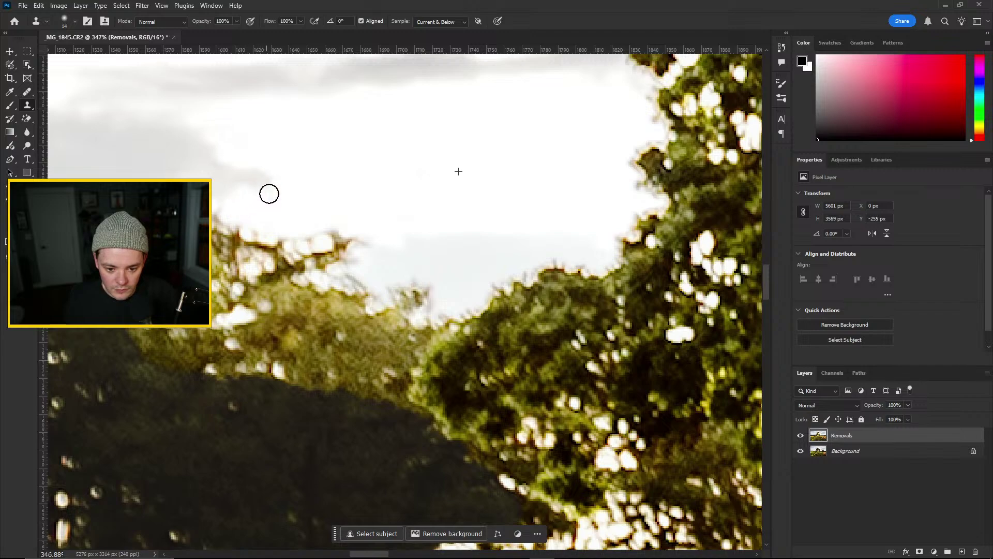
Clone bright sky over the stray branch tips along the trimmed top edge of the conifer
alt+click(524, 182)
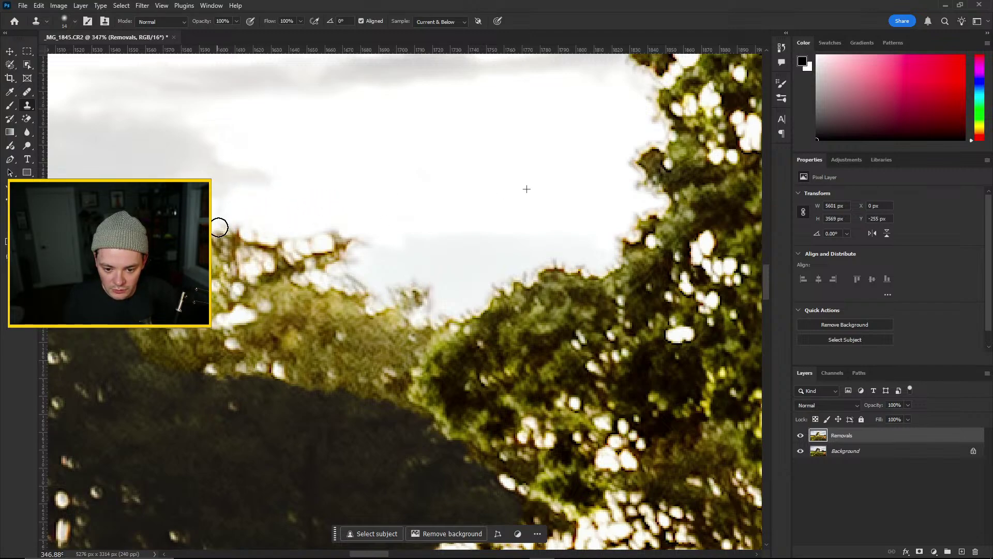
drag(218, 227, 271, 242)
alt+click(487, 181)
scroll(224, 202, down, 6)
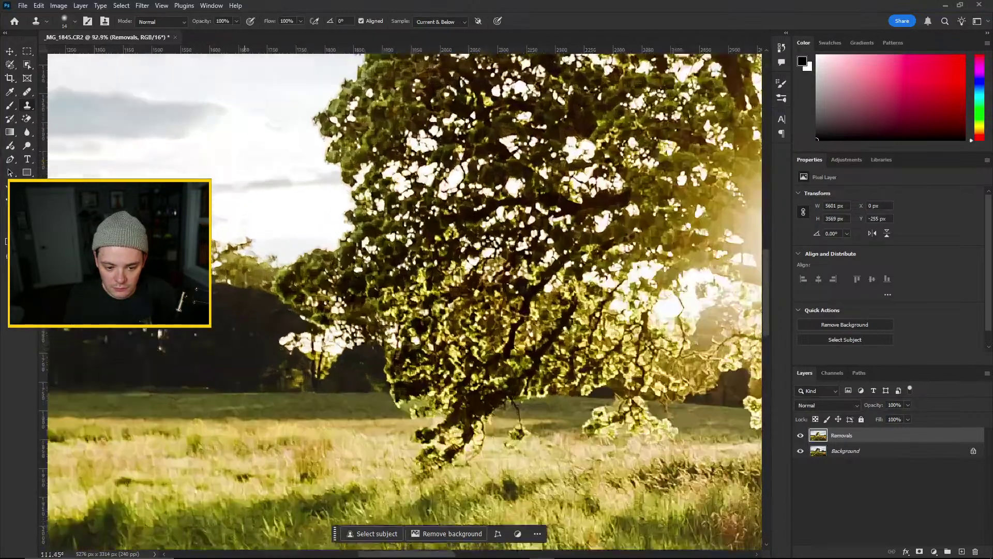
scroll(248, 222, up, 6)
alt+click(519, 175)
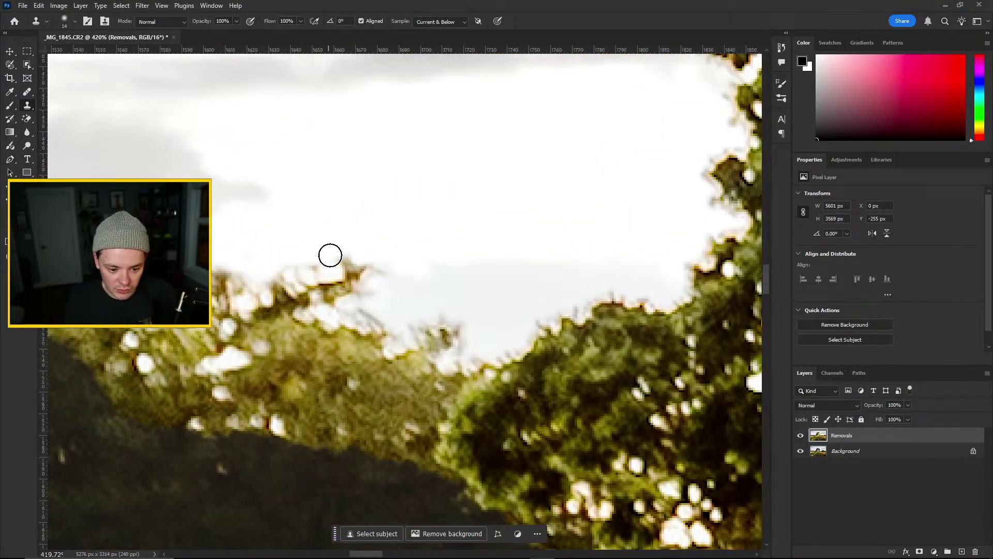
mouse_move(328, 255)
mouse_down()
mouse_move(371, 277)
mouse_move(366, 293)
mouse_move(319, 281)
mouse_move(332, 295)
mouse_move(310, 274)
mouse_move(284, 271)
mouse_move(310, 277)
mouse_move(313, 264)
mouse_up()
Clone soft grey cloud over the blown-out sky patch just above the trimmed treetops
scroll(313, 264, down, 8)
scroll(404, 300, up, 3)
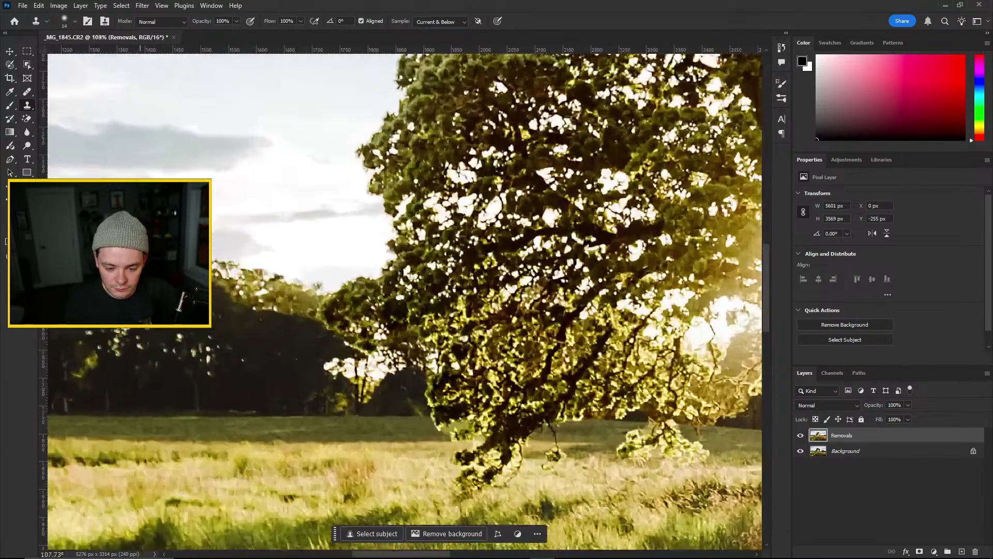
scroll(403, 300, down, 8)
scroll(147, 299, up, 6)
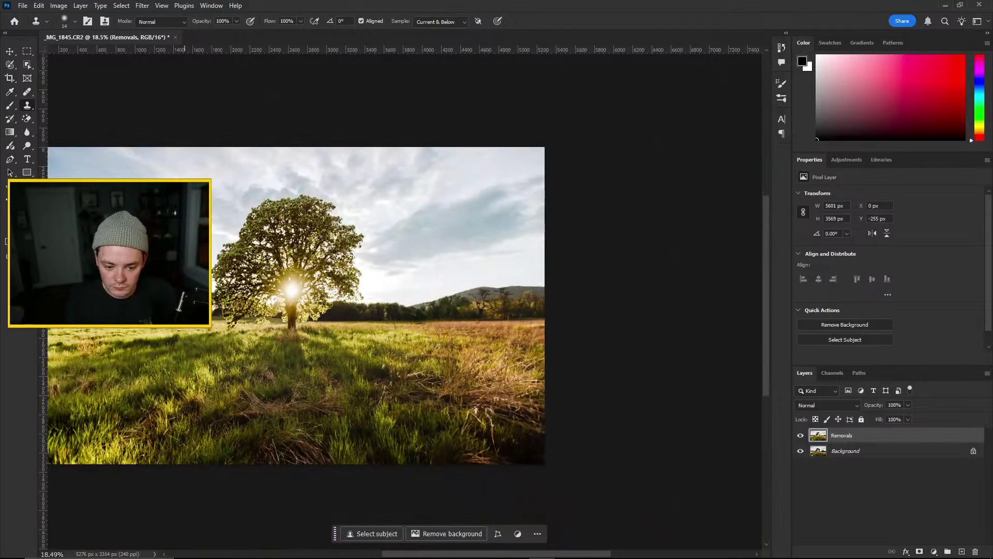
scroll(428, 221, up, 6)
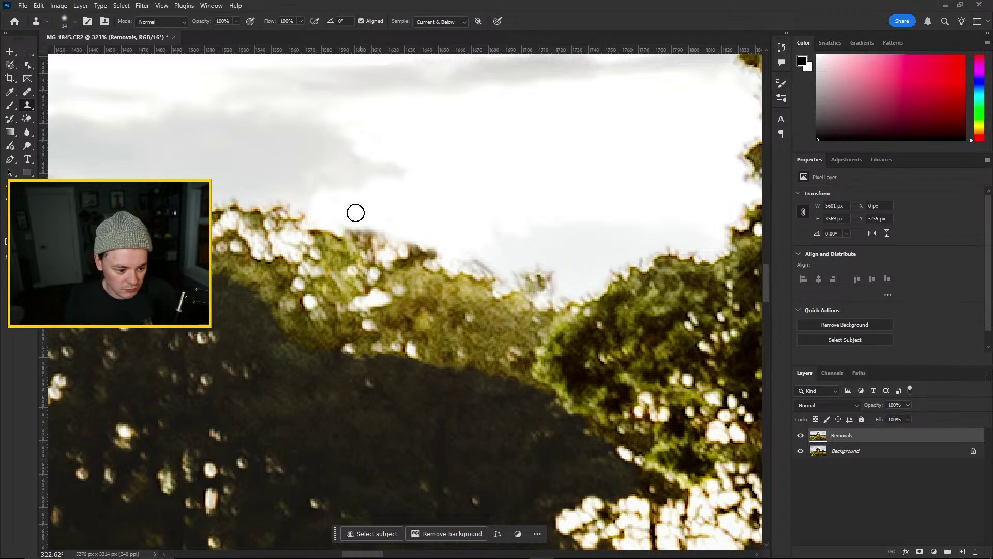
mouse_move(355, 213)
mouse_down()
mouse_move(332, 195)
mouse_move(310, 203)
mouse_move(378, 186)
mouse_move(361, 177)
mouse_move(452, 217)
mouse_up()
key(ctrl+z)
alt+click(589, 239)
mouse_move(372, 176)
mouse_down()
mouse_move(428, 180)
mouse_move(406, 184)
mouse_move(423, 193)
mouse_move(452, 184)
mouse_up()
alt+click(574, 239)
scroll(470, 253, down, 5)
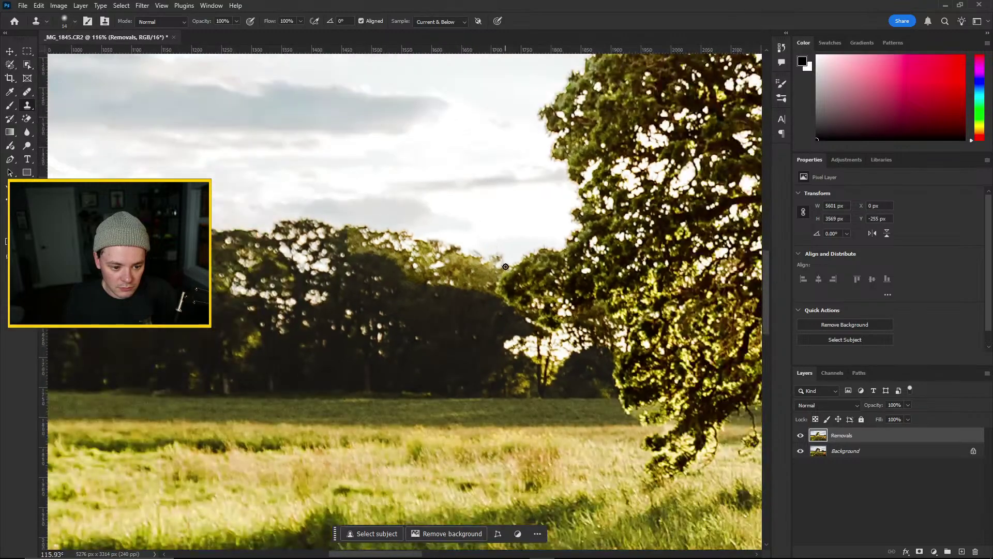
scroll(527, 262, up, 4)
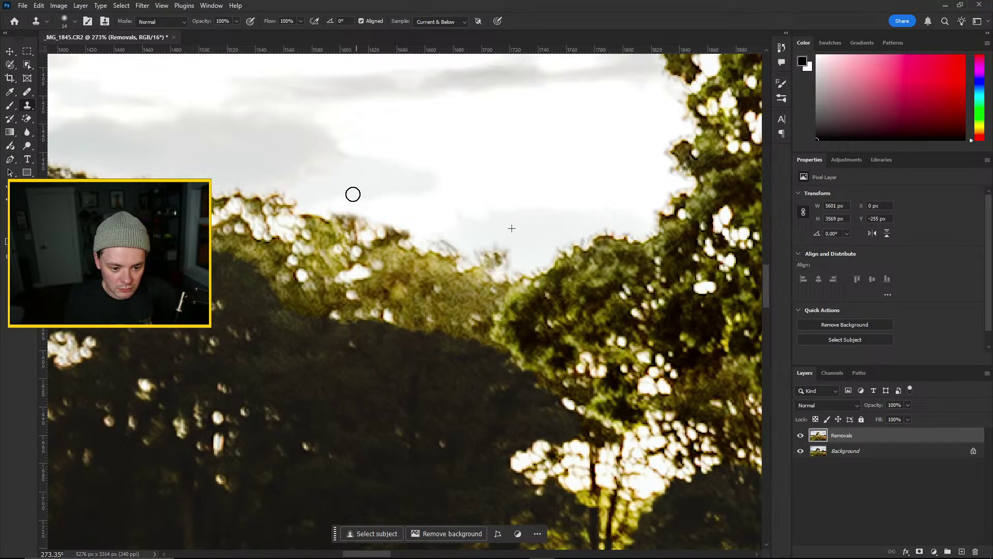
Clone dark foliage over the bright vertical gap in the tree line right of the main tree
scroll(315, 208, down, 8)
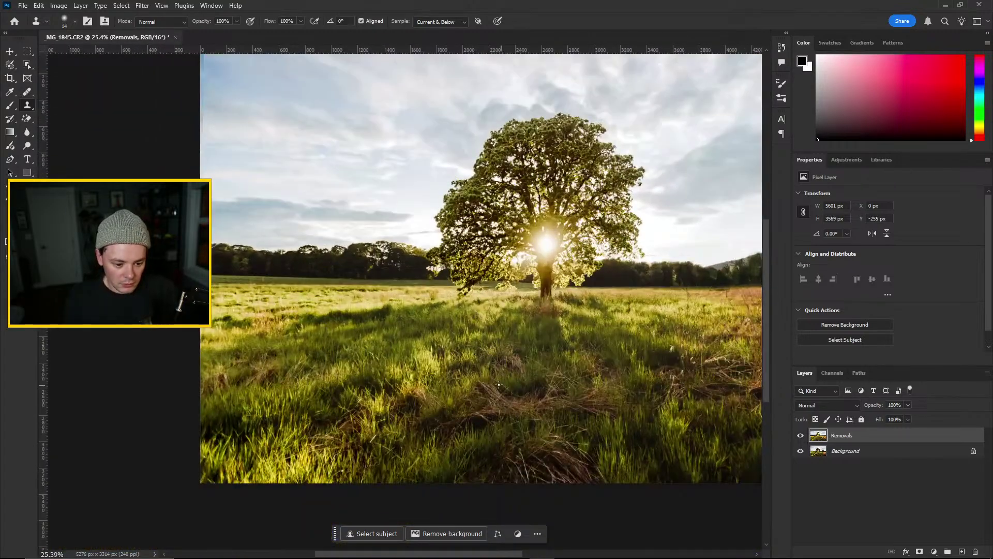
drag(453, 556, 552, 557)
scroll(316, 188, up, 8)
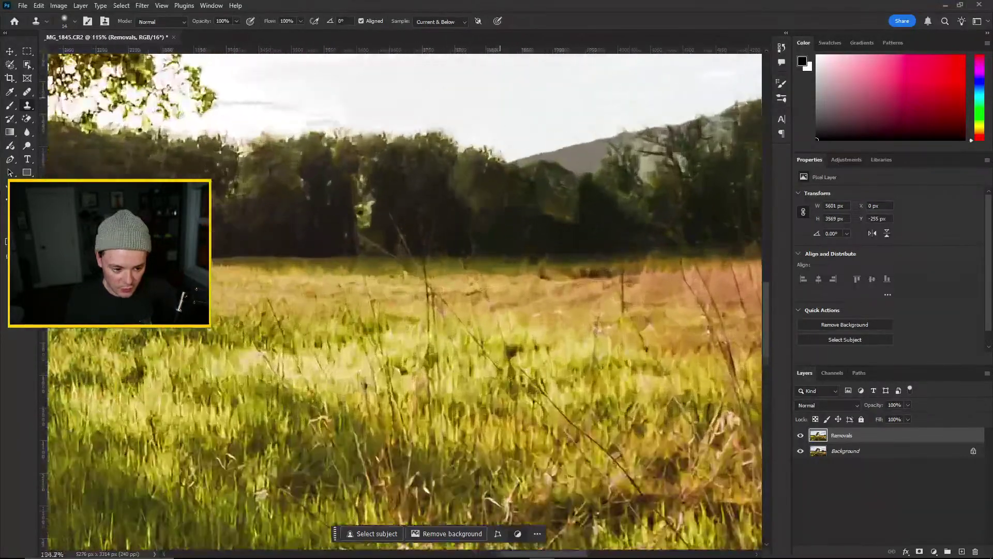
scroll(316, 189, up, 3)
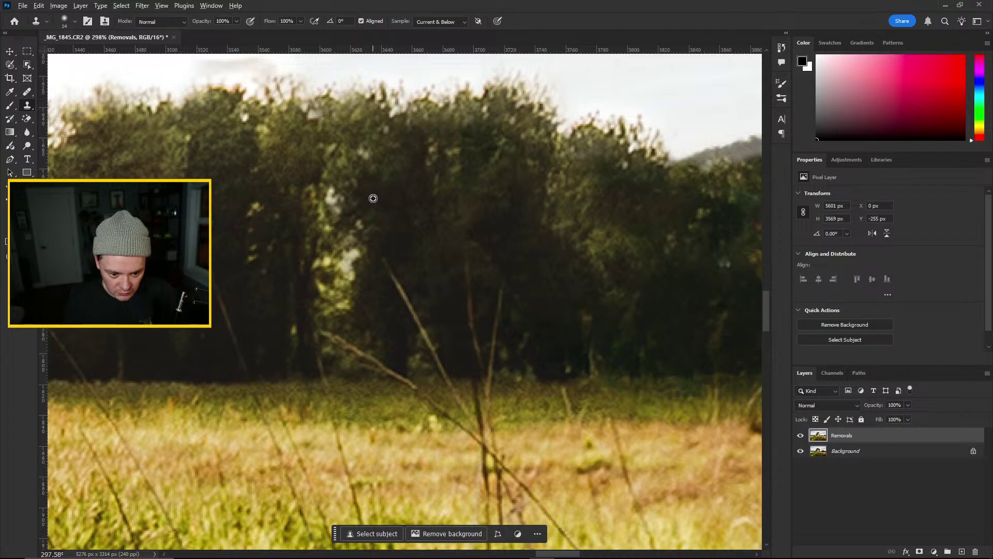
mouse_move(341, 218)
mouse_down()
mouse_move(329, 193)
mouse_move(339, 236)
mouse_move(352, 242)
mouse_move(348, 264)
mouse_move(355, 253)
mouse_move(339, 290)
mouse_move(348, 291)
mouse_move(331, 300)
mouse_move(318, 207)
mouse_move(324, 277)
mouse_move(353, 209)
mouse_move(353, 237)
mouse_move(332, 212)
mouse_move(331, 292)
mouse_move(316, 237)
mouse_move(325, 300)
mouse_move(347, 309)
mouse_move(350, 329)
mouse_up()
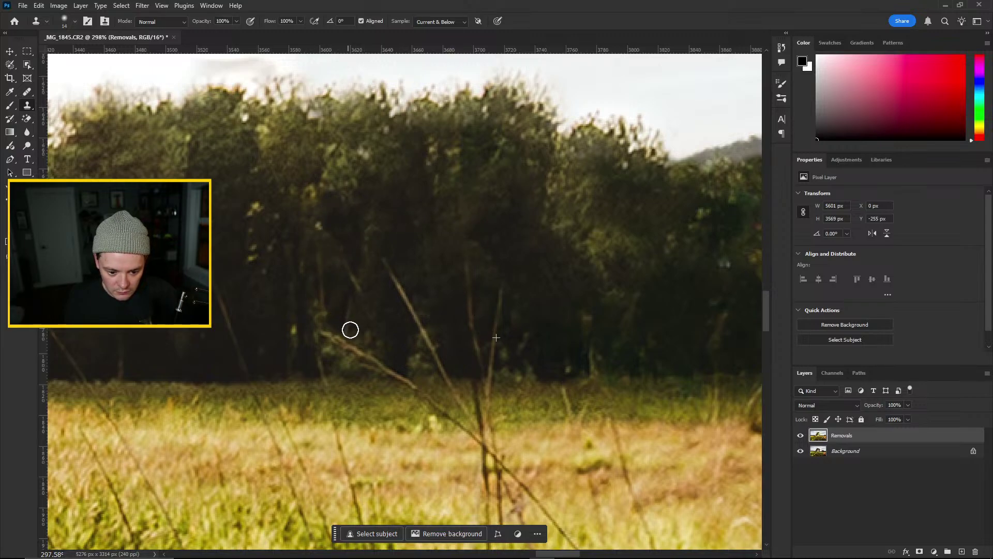
Clone hillside texture over the crooked bare branch standing against the hill, beside the first tall bare tree
scroll(456, 326, down, 10)
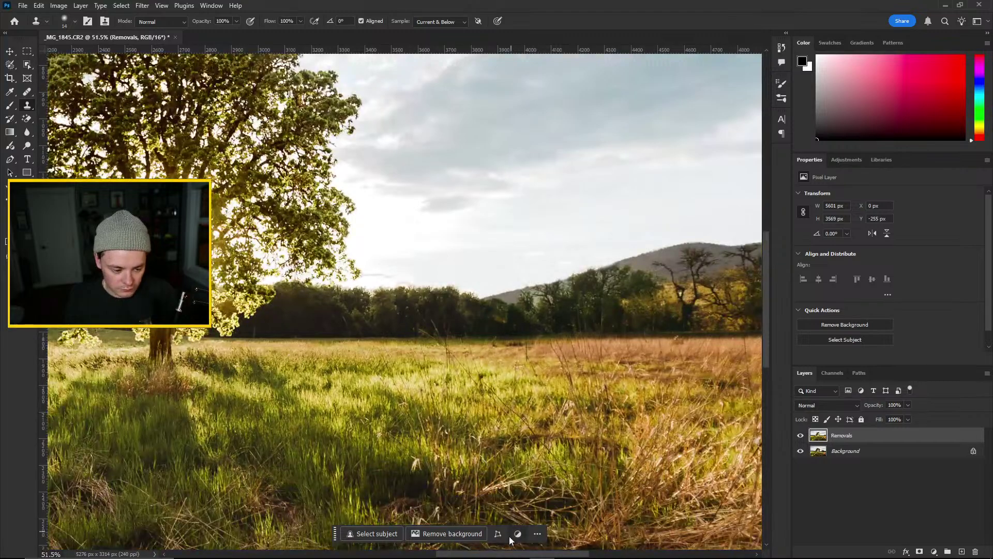
scroll(722, 273, up, 10)
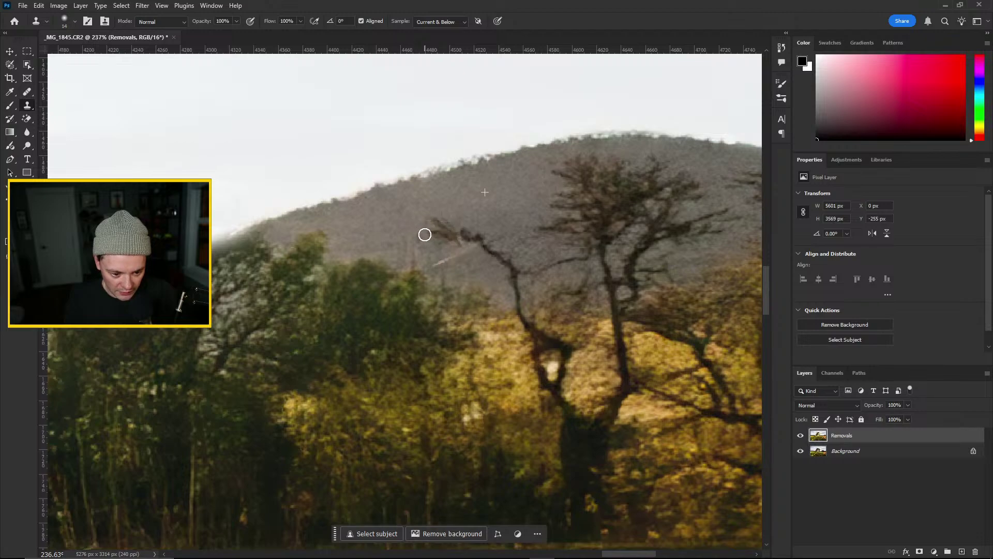
mouse_move(425, 234)
mouse_down()
mouse_move(448, 239)
mouse_move(462, 232)
mouse_move(496, 245)
mouse_move(476, 234)
mouse_move(514, 282)
mouse_up()
alt+click(415, 215)
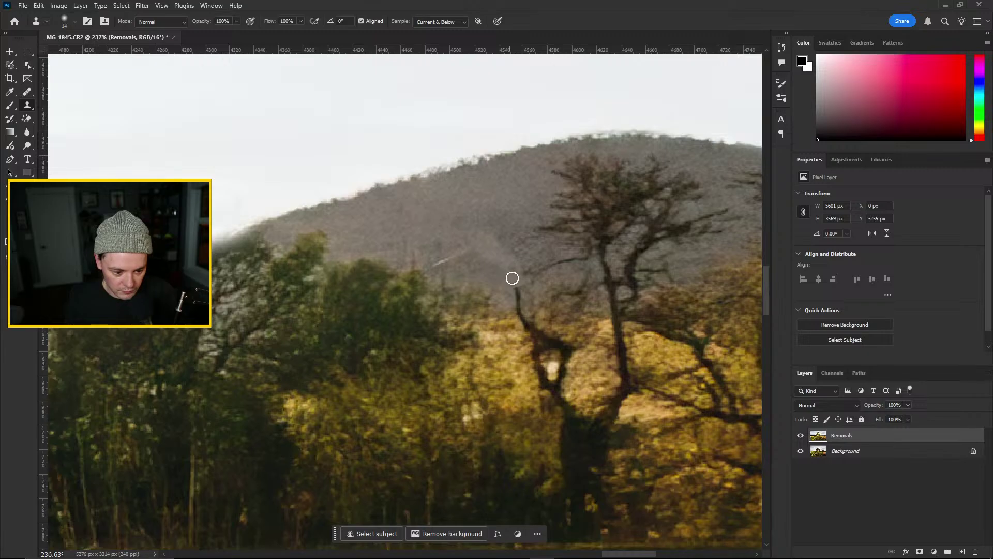
Clone fresh hillside texture over the smooth smudges where the crooked branch was removed
scroll(455, 238, down, 4)
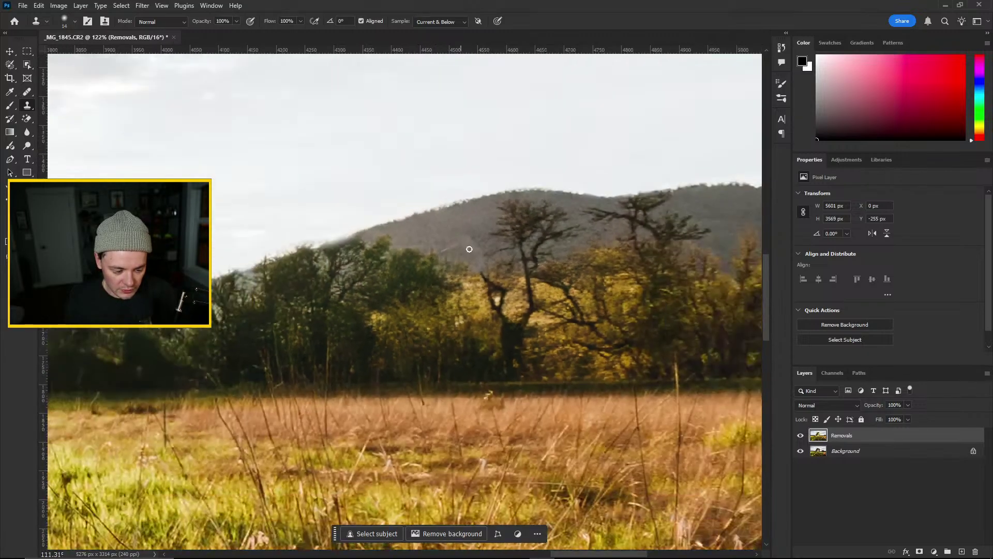
scroll(527, 265, up, 3)
scroll(389, 224, up, 5)
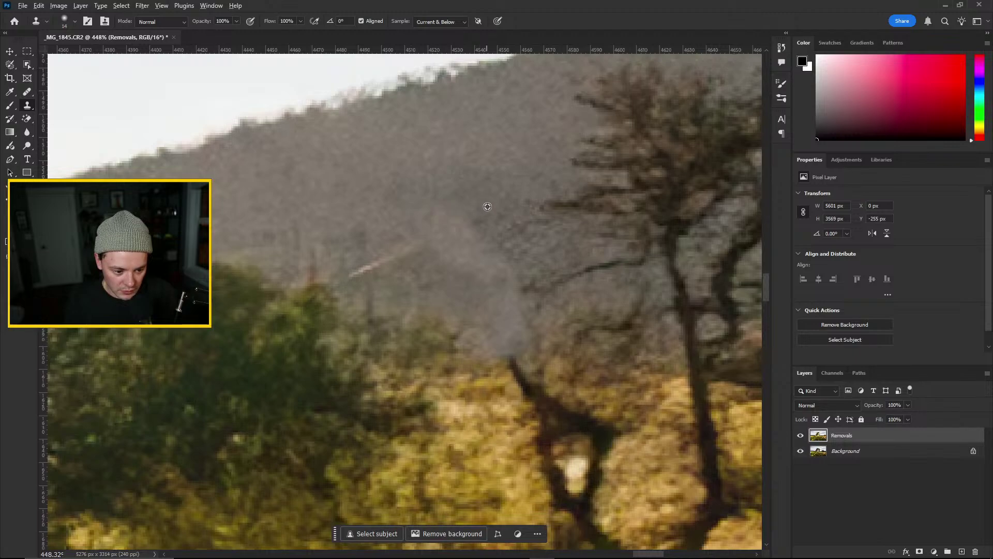
alt+click(487, 206)
mouse_move(449, 230)
mouse_down()
mouse_move(472, 242)
mouse_move(443, 240)
mouse_move(434, 251)
mouse_move(505, 274)
mouse_up()
alt+click(486, 220)
alt+click(466, 220)
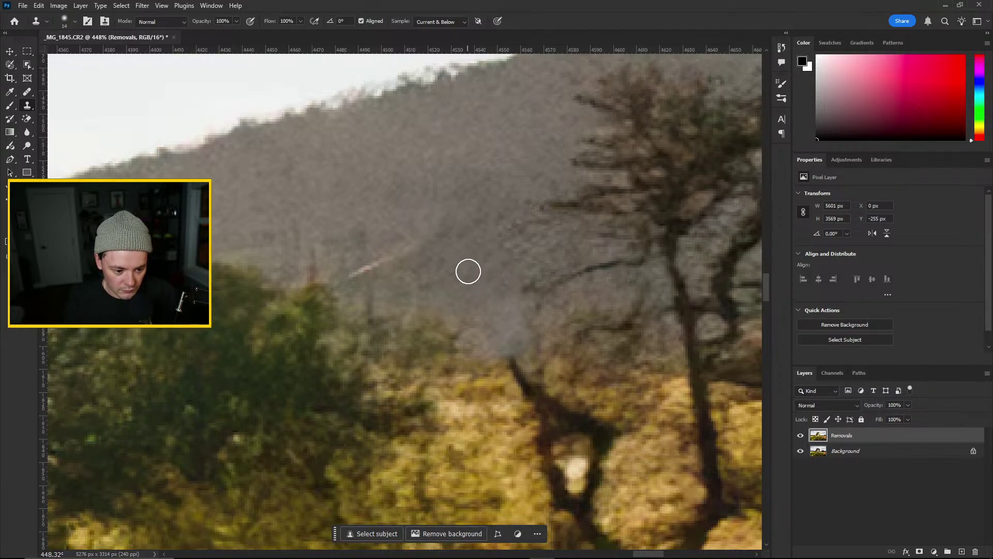
mouse_move(473, 278)
mouse_down()
mouse_move(500, 292)
mouse_move(485, 284)
mouse_move(501, 294)
mouse_move(504, 321)
mouse_up()
alt+click(524, 257)
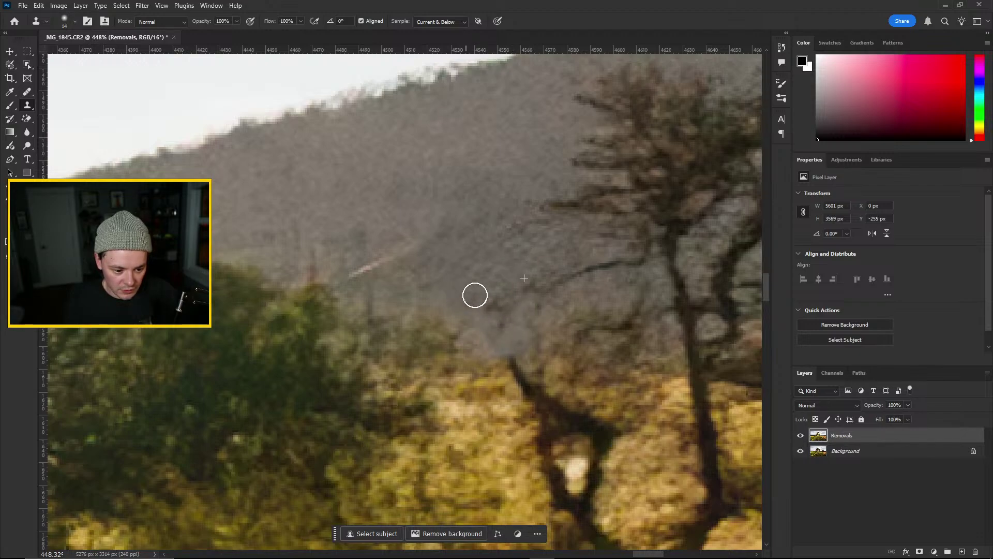
Clone hillside texture over the uneven patch just above the cut branch stub
scroll(532, 250, down, 5)
scroll(459, 283, down, 2)
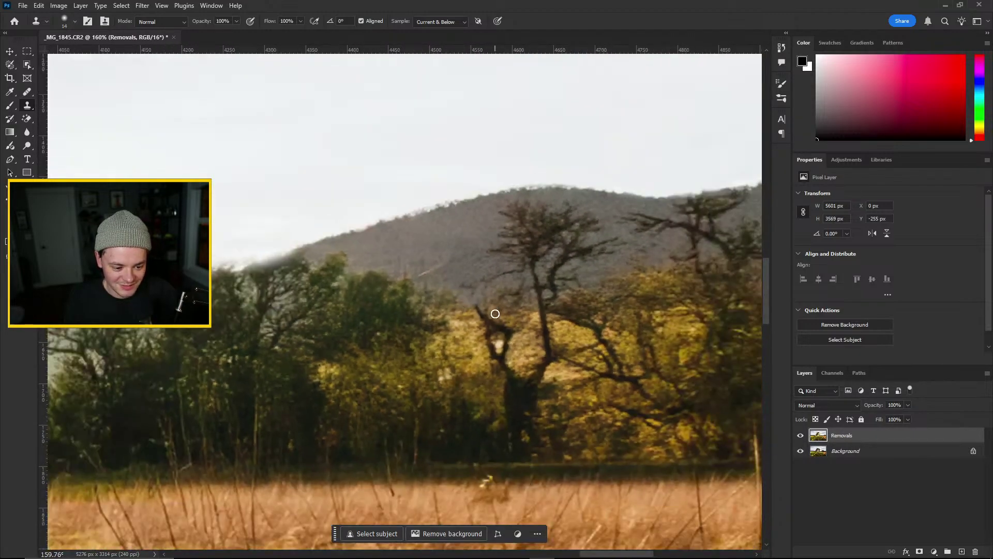
scroll(574, 290, up, 5)
alt+click(370, 241)
mouse_move(363, 266)
mouse_down()
mouse_move(384, 268)
mouse_move(389, 289)
mouse_move(377, 282)
mouse_up()
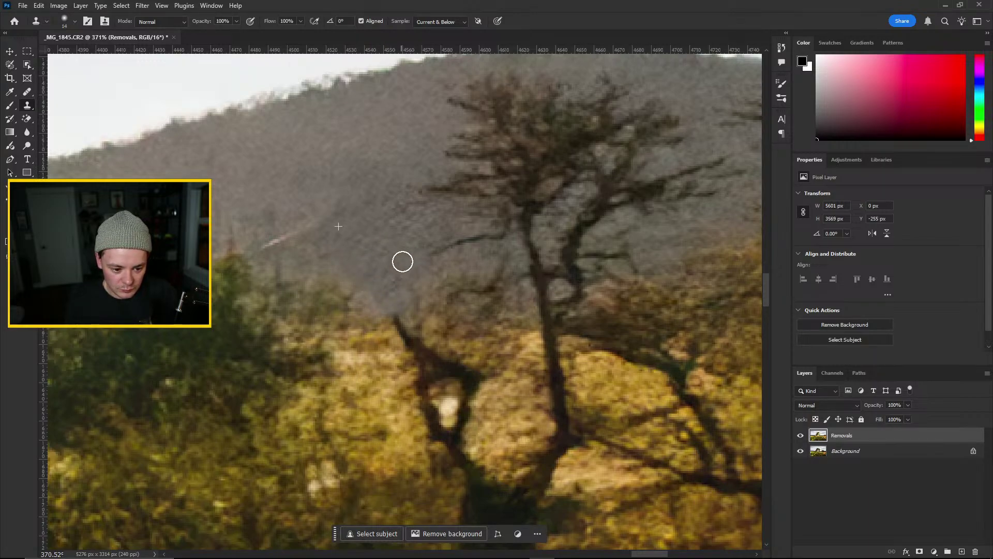
Clone hillside texture over the pale diagonal streak on the slope above the green bushes
scroll(355, 262, down, 10)
scroll(281, 310, up, 1)
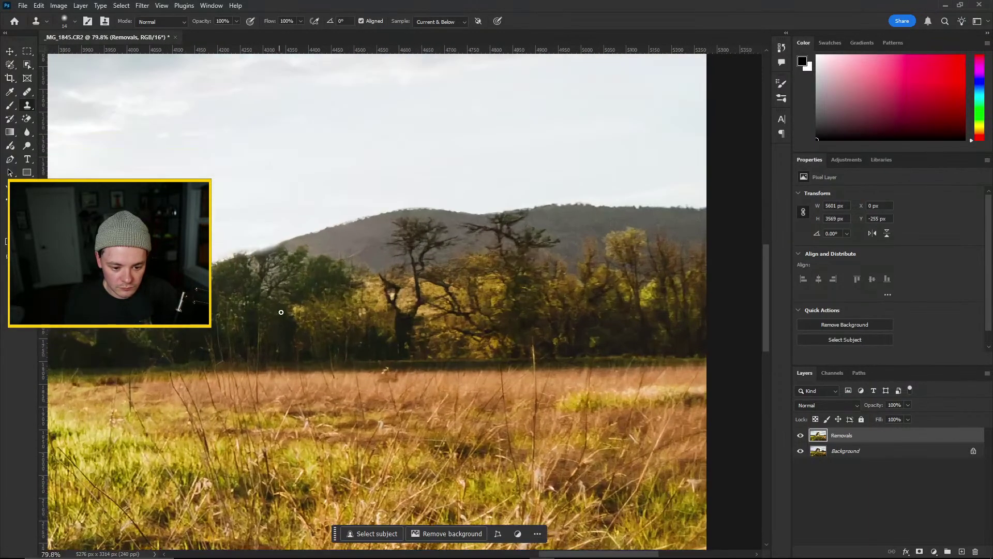
scroll(401, 300, up, 5)
scroll(361, 255, up, 5)
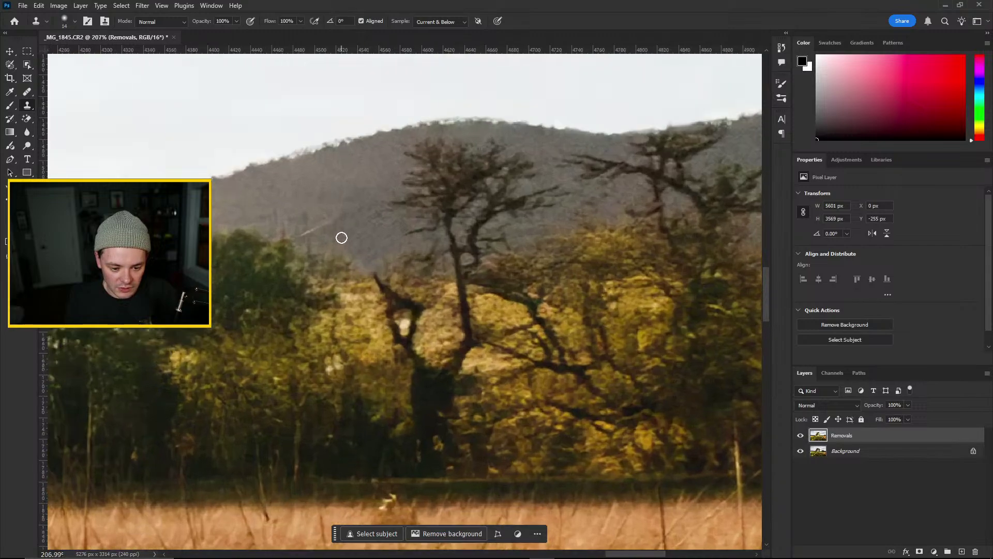
alt+click(367, 227)
drag(338, 204, 324, 214)
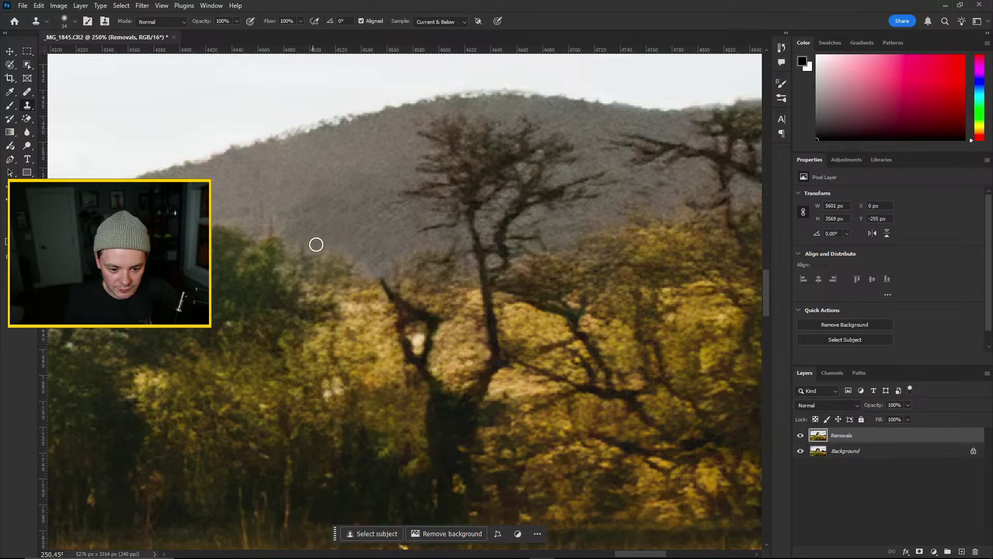
Examine the retouched hillside and the bare trees below it for remaining distractions
scroll(316, 244, down, 5)
scroll(333, 244, down, 5)
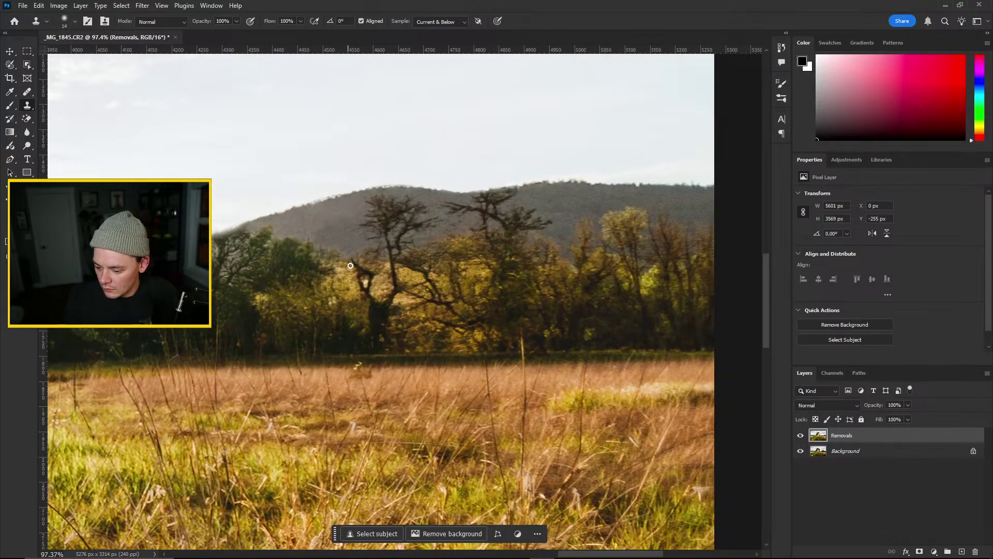
scroll(495, 252, down, 4)
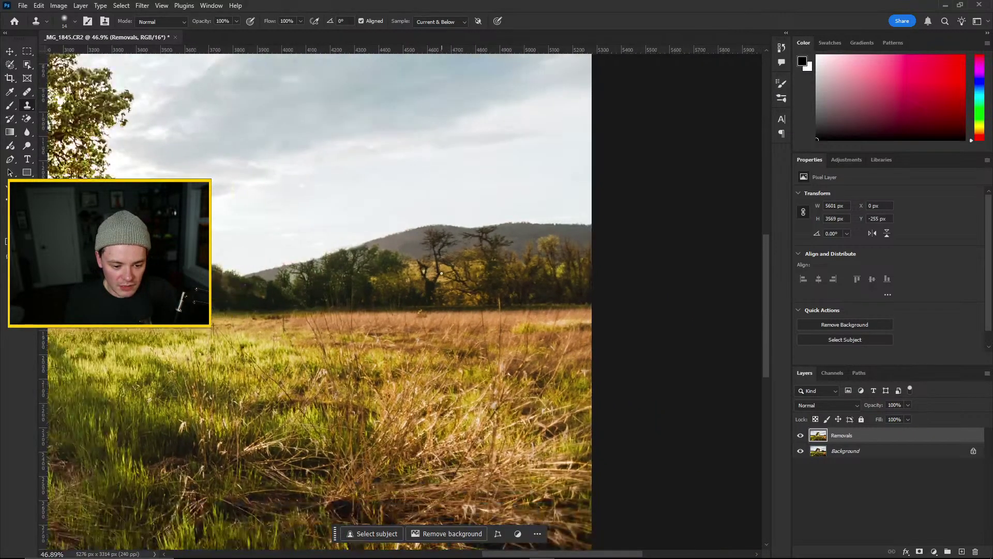
scroll(466, 284, up, 5)
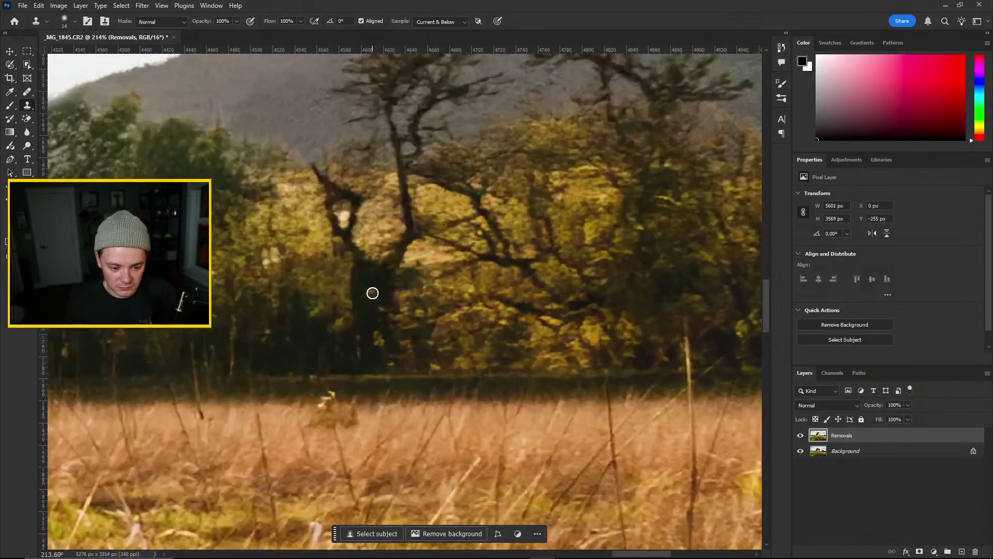
scroll(389, 282, up, 2)
scroll(397, 278, up, 1)
scroll(401, 276, up, 1)
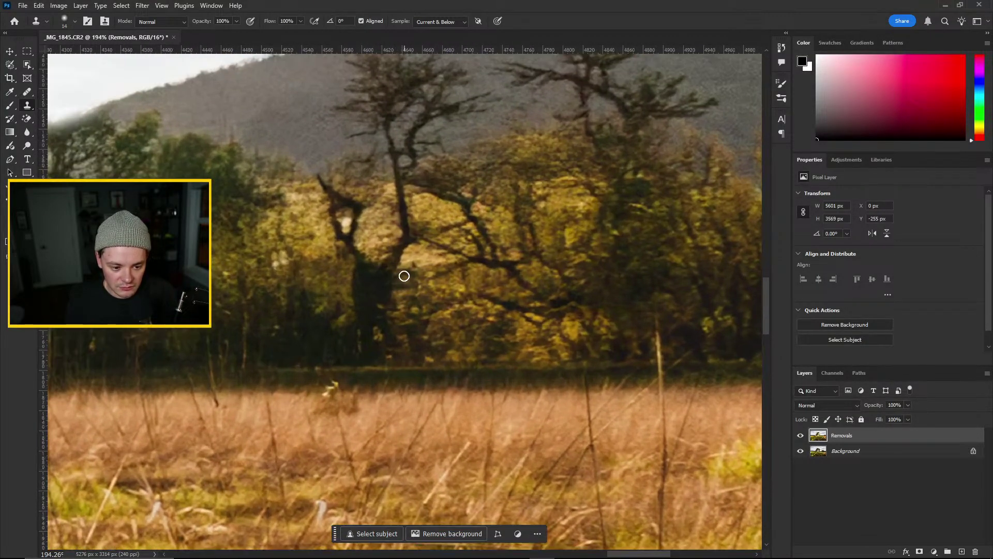
Clone hillside texture over the flat-topped dark branches and bare trunk just left of the dark green treetop
scroll(484, 219, down, 2)
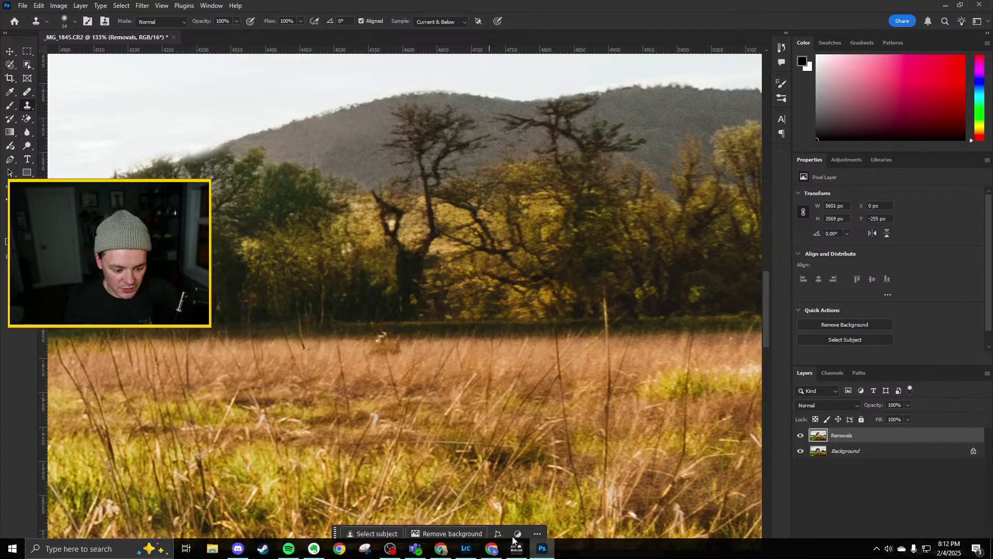
drag(590, 556, 608, 555)
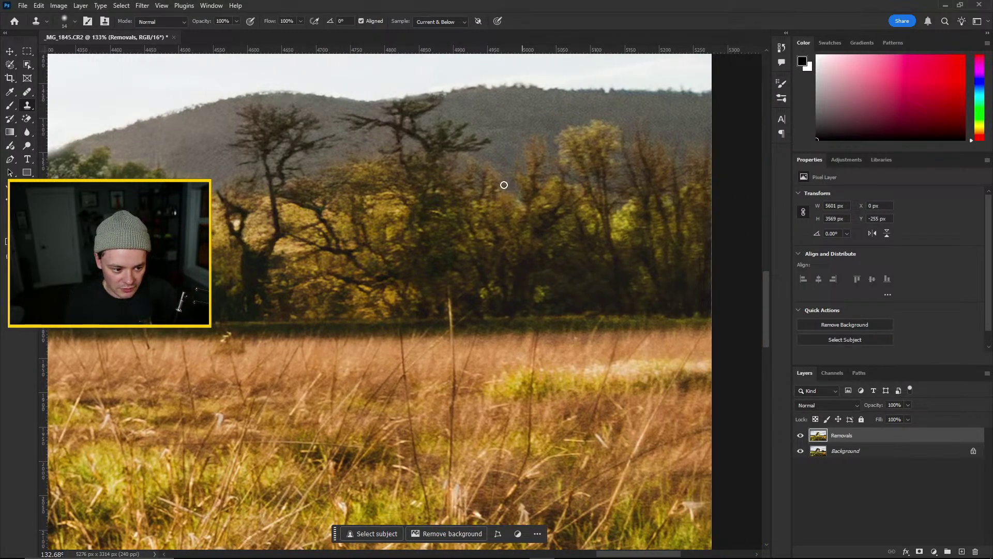
scroll(459, 88, up, 3)
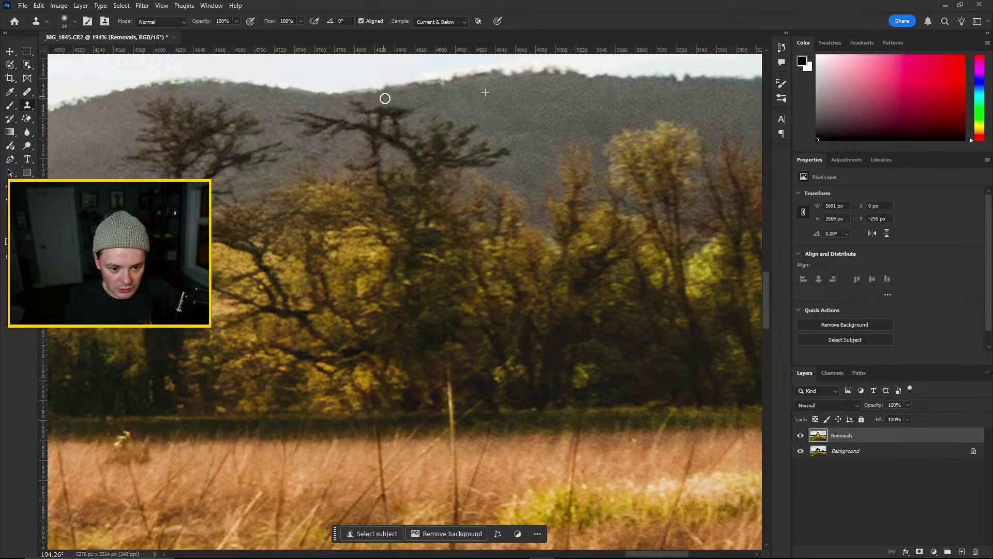
mouse_move(385, 99)
mouse_down()
mouse_move(356, 107)
mouse_move(400, 115)
mouse_up()
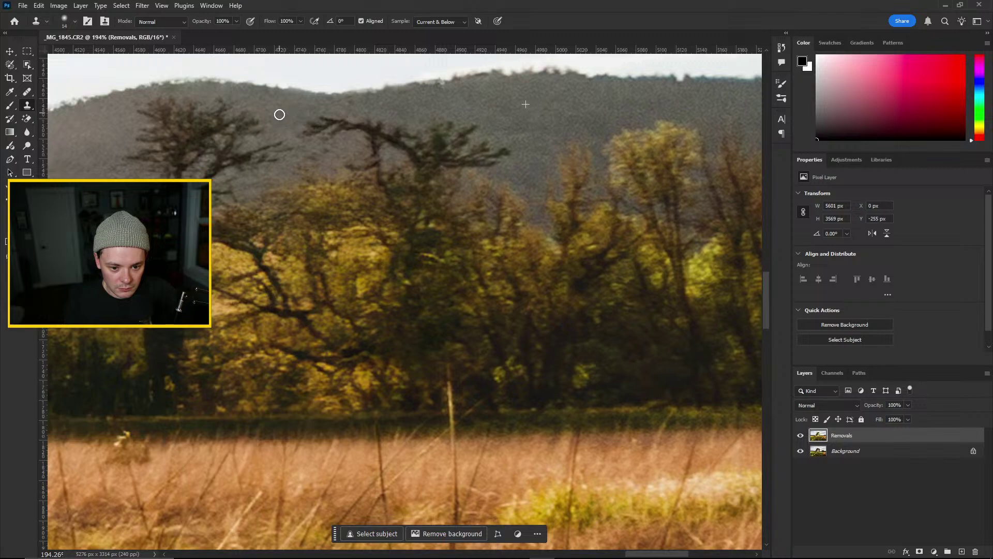
drag(320, 126, 339, 123)
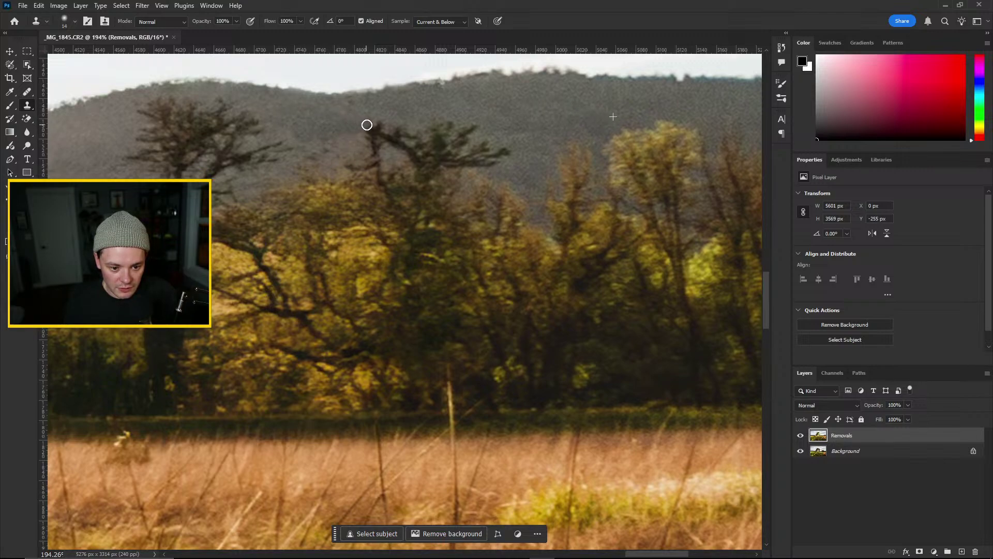
mouse_move(378, 132)
mouse_down()
mouse_move(368, 142)
mouse_move(395, 137)
mouse_move(383, 141)
mouse_move(406, 143)
mouse_move(408, 157)
mouse_up()
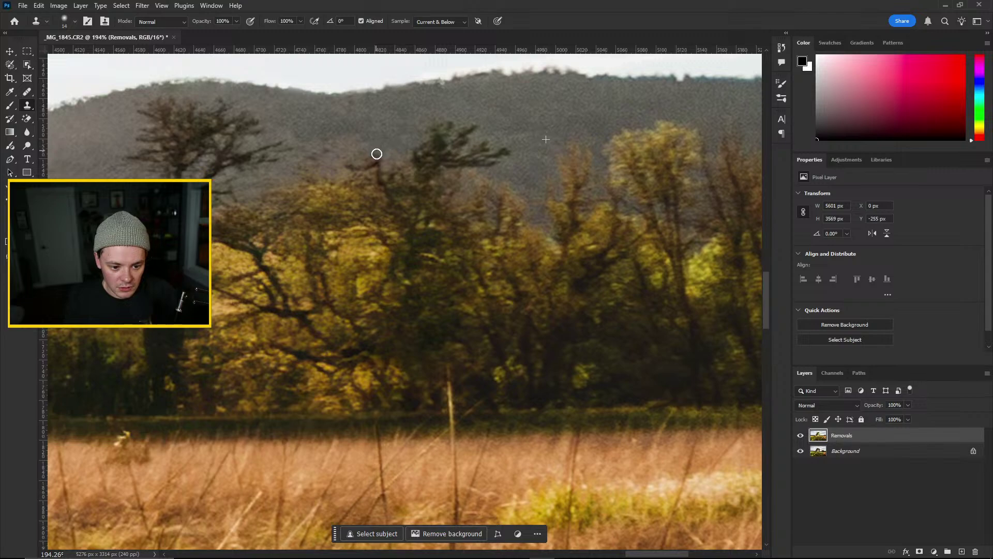
mouse_move(377, 153)
mouse_down()
mouse_move(381, 161)
mouse_move(351, 149)
mouse_move(360, 160)
mouse_move(346, 164)
mouse_move(369, 166)
mouse_move(359, 137)
mouse_move(341, 168)
mouse_up()
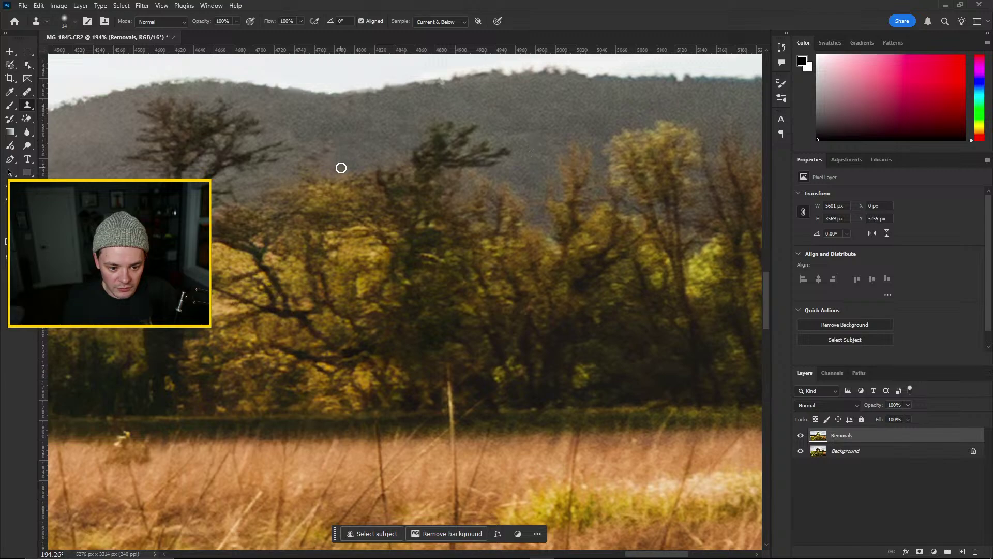
Clone hillside texture over the dark green treetop sticking up above the yellow canopy
scroll(504, 130, down, 2)
scroll(543, 155, up, 4)
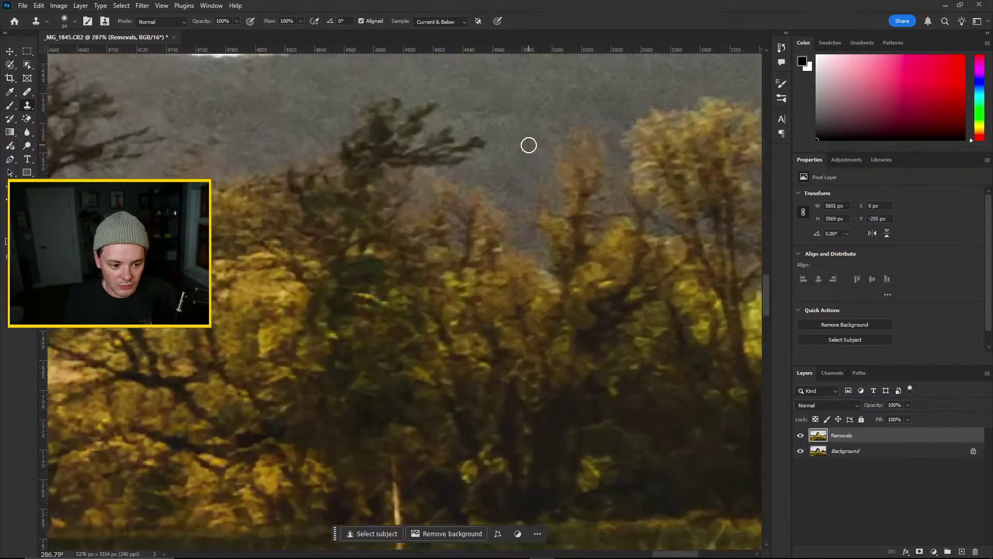
scroll(537, 115, down, 3)
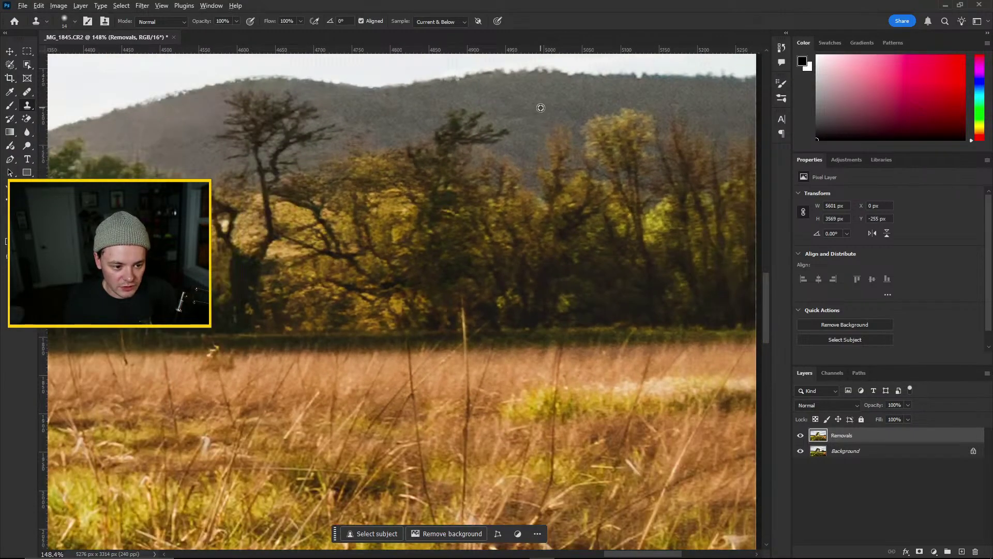
alt+click(531, 115)
mouse_move(453, 111)
mouse_down()
mouse_move(475, 124)
mouse_move(479, 114)
mouse_move(494, 131)
mouse_move(486, 137)
mouse_move(507, 134)
mouse_move(442, 128)
mouse_up()
alt+click(544, 115)
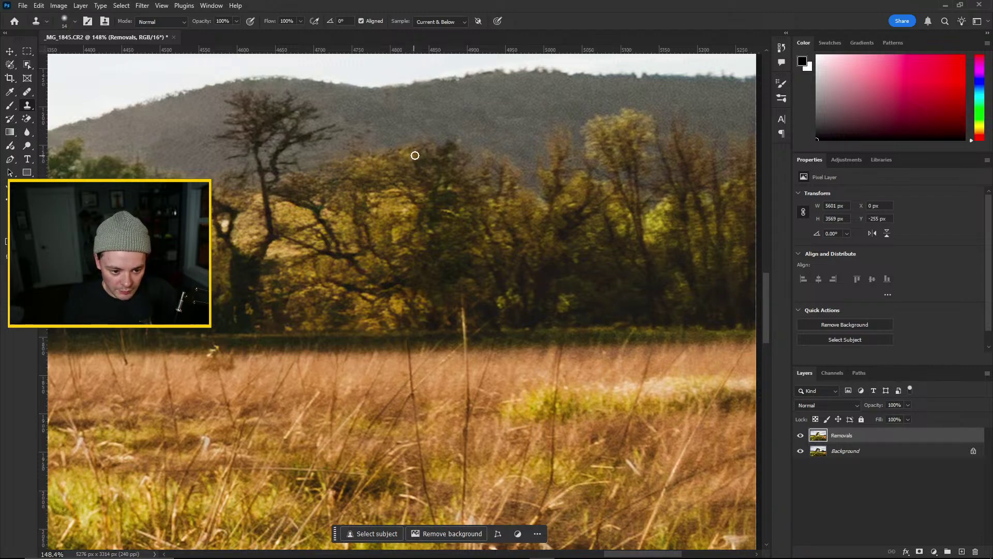
Clone neighbouring yellow foliage over the leftover dark treetop stub to form a rounded canopy edge
mouse_move(415, 155)
mouse_down()
mouse_move(443, 154)
mouse_move(421, 162)
mouse_move(428, 152)
mouse_move(440, 185)
mouse_up()
alt+click(393, 171)
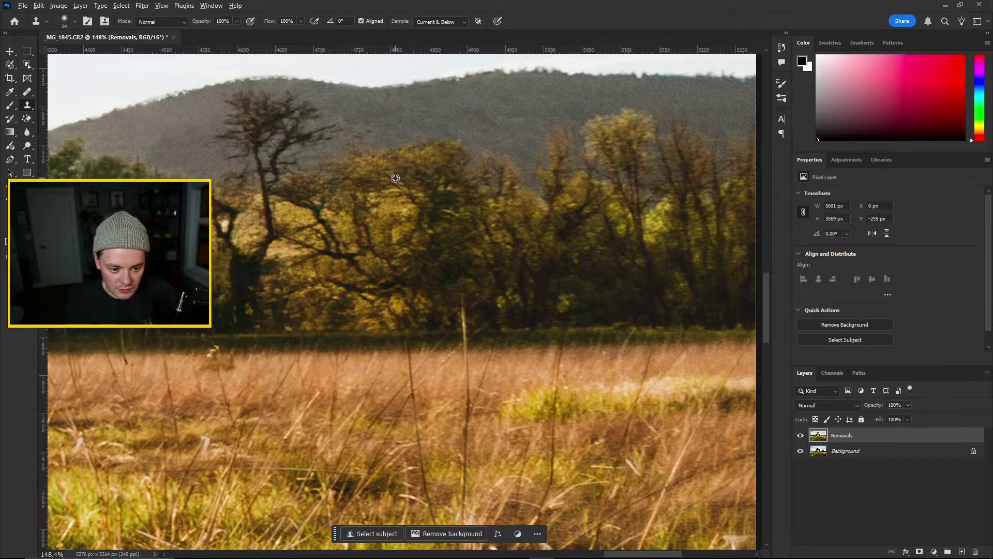
alt+click(492, 200)
drag(469, 164, 457, 155)
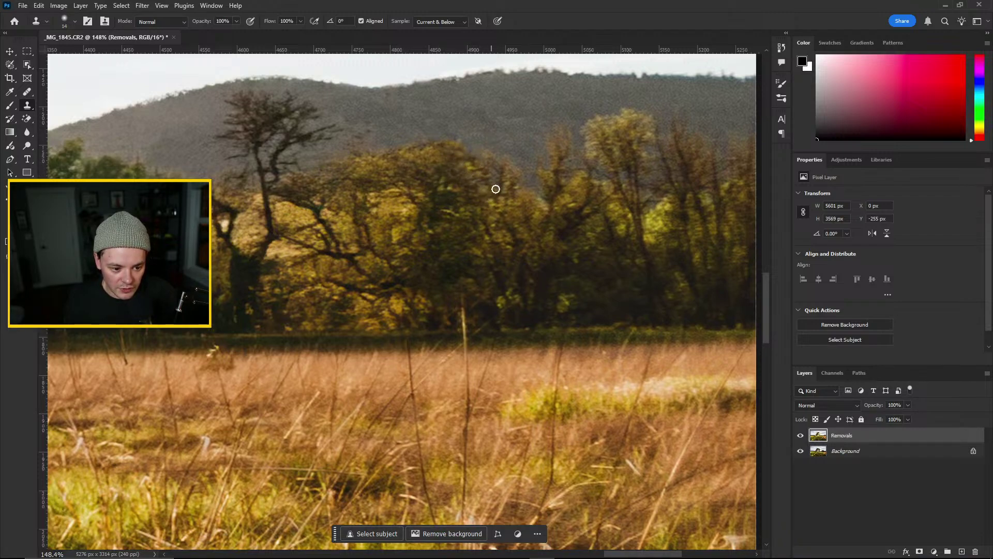
alt+click(660, 219)
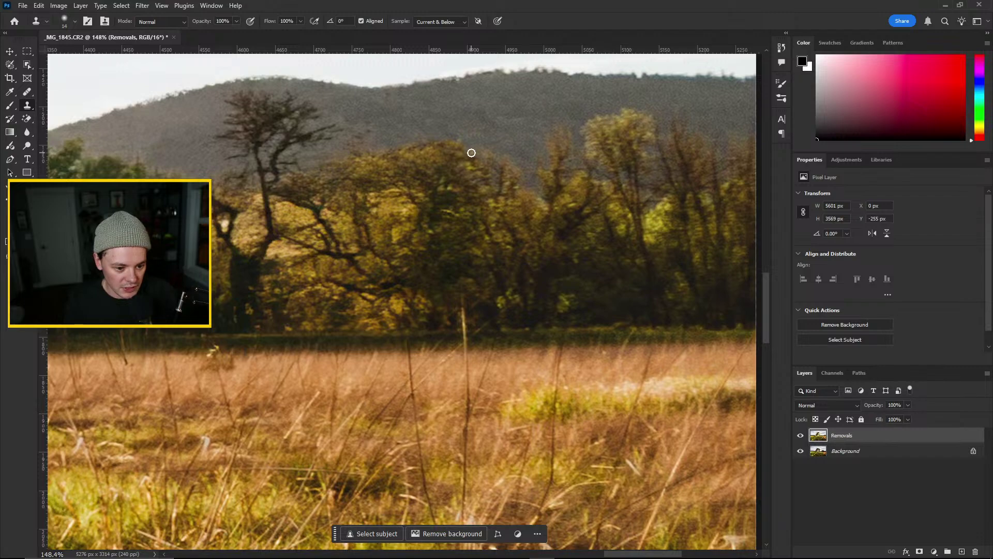
drag(443, 149, 461, 157)
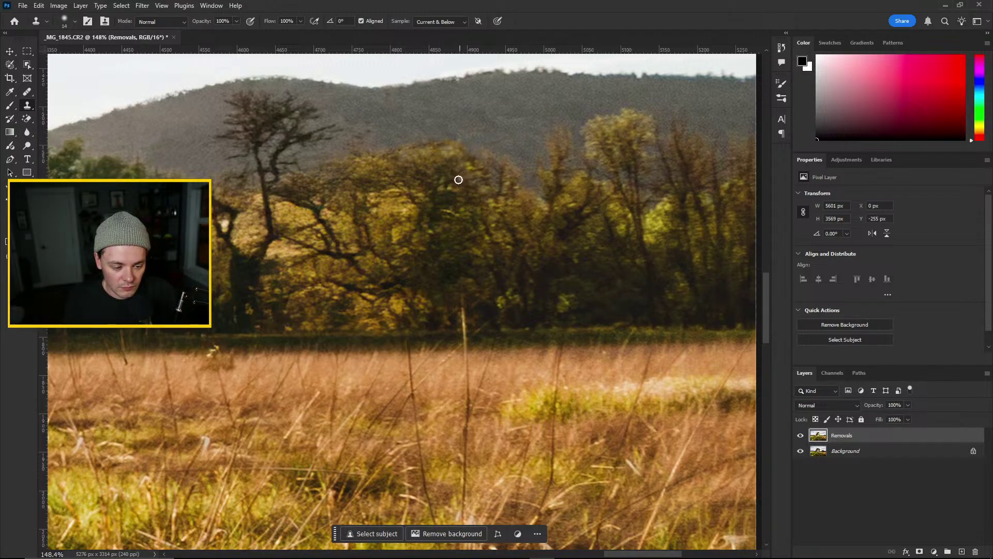
drag(409, 155, 402, 157)
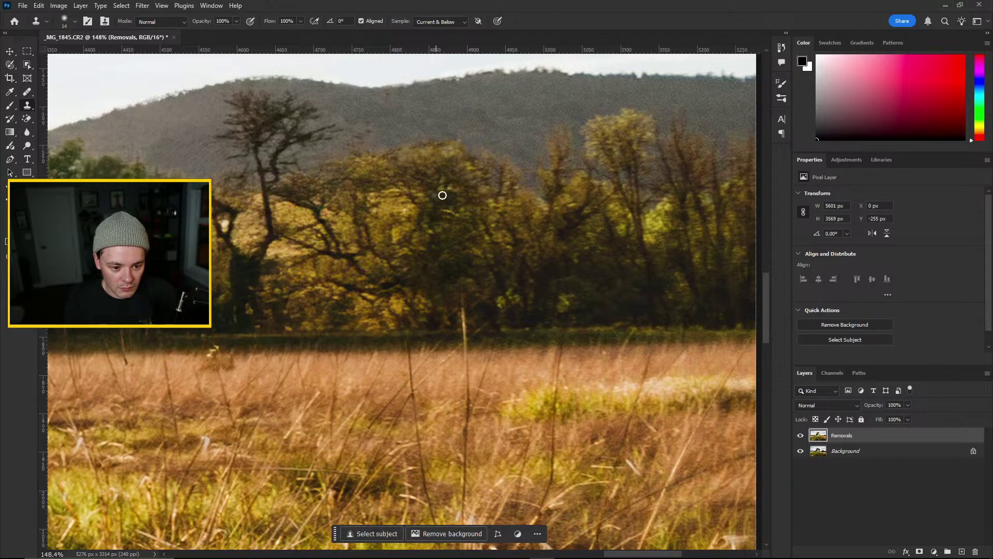
Clone hillside texture over the stray reddish twigs above the yellow canopy beside the tall bare tree
scroll(406, 186, down, 4)
scroll(314, 208, up, 2)
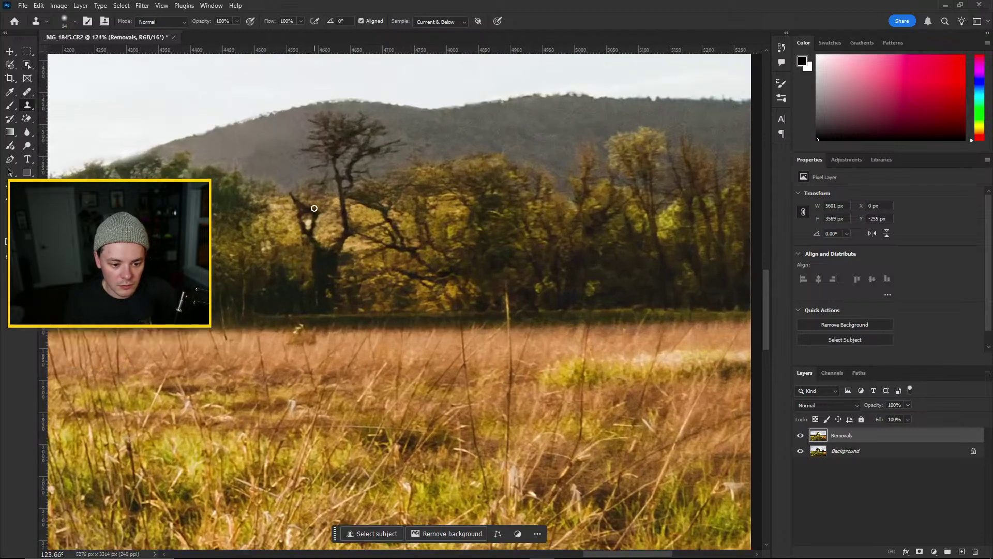
scroll(314, 208, down, 2)
scroll(428, 155, up, 4)
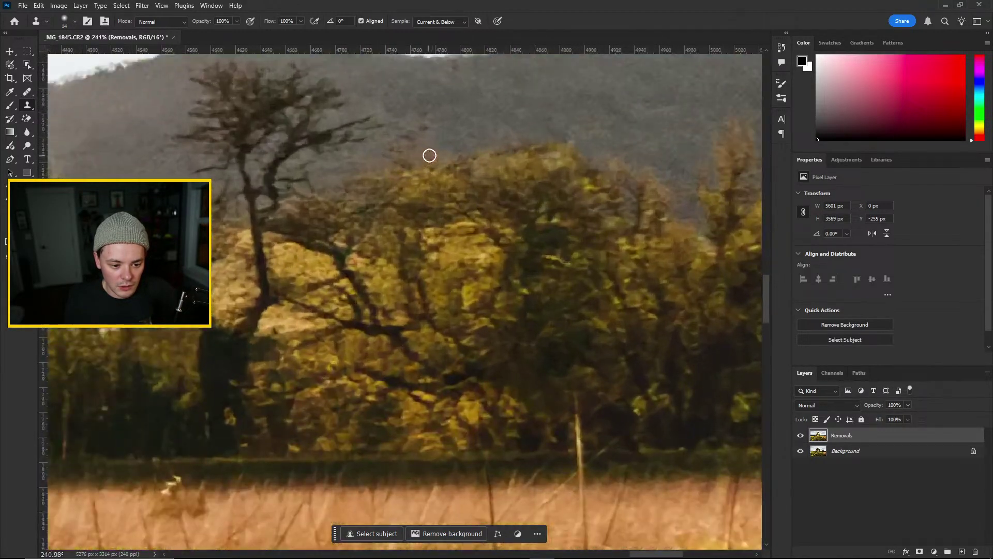
alt+click(508, 115)
mouse_move(417, 124)
mouse_down()
mouse_move(430, 129)
mouse_move(397, 141)
mouse_move(403, 155)
mouse_up()
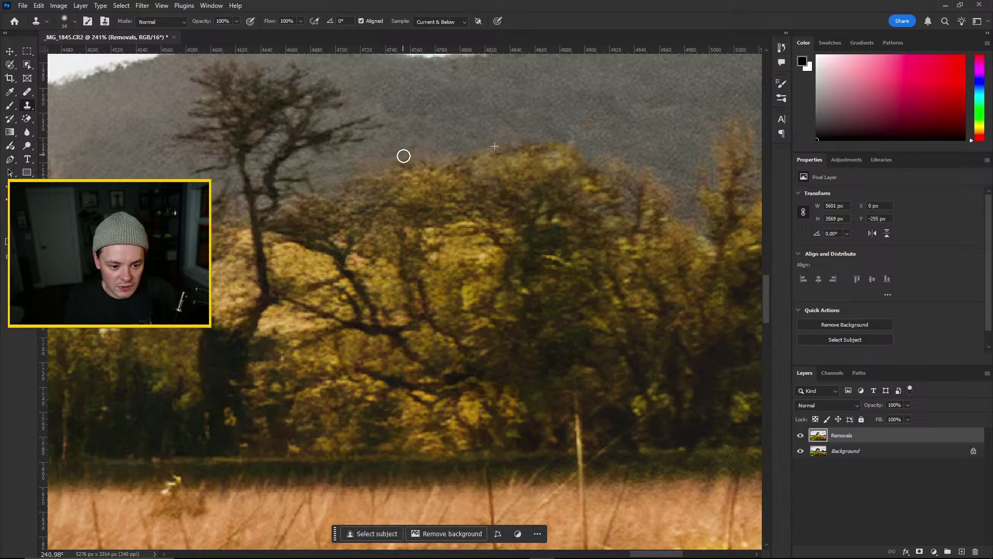
alt+click(515, 104)
mouse_move(412, 119)
mouse_down()
mouse_move(431, 144)
mouse_move(395, 152)
mouse_up()
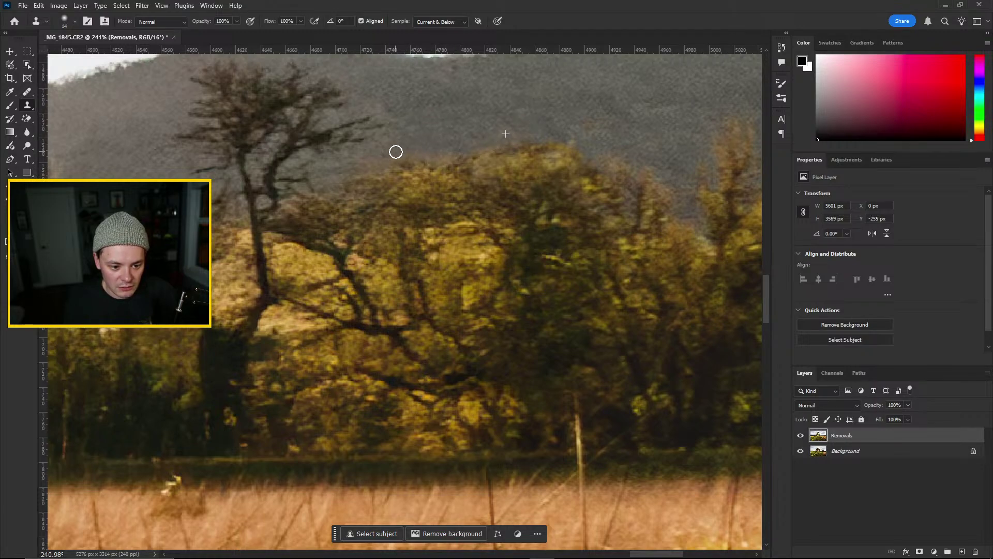
alt+click(543, 104)
drag(393, 106, 381, 134)
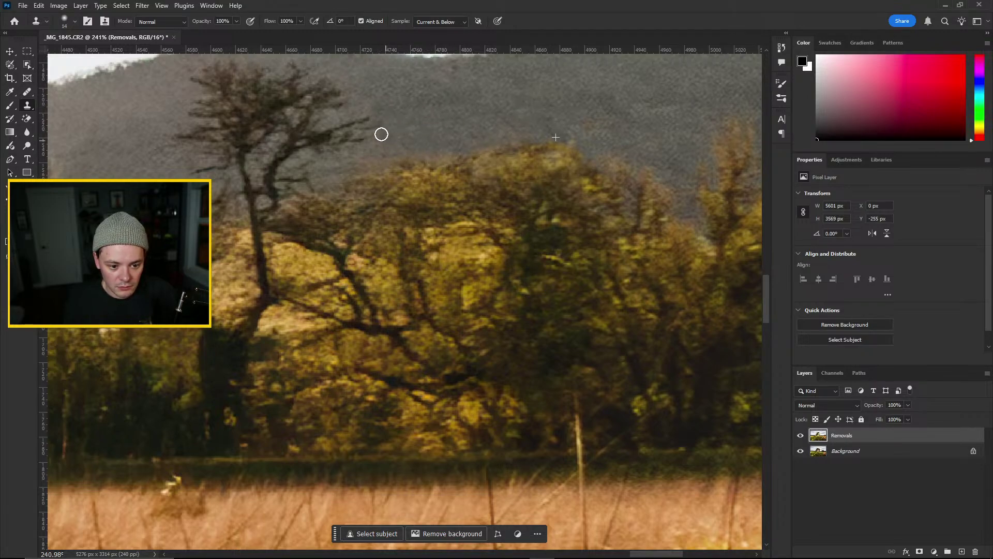
Clone hillside texture over the faint reddish remnants just above the rounded yellow canopy
scroll(428, 113, down, 5)
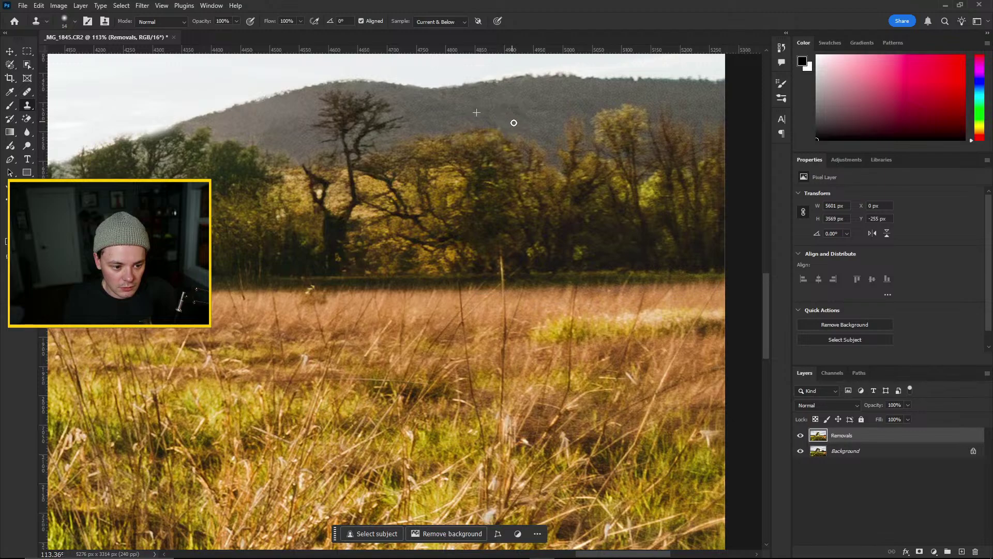
scroll(530, 122, up, 5)
alt+click(518, 115)
drag(449, 122, 489, 125)
scroll(393, 129, down, 5)
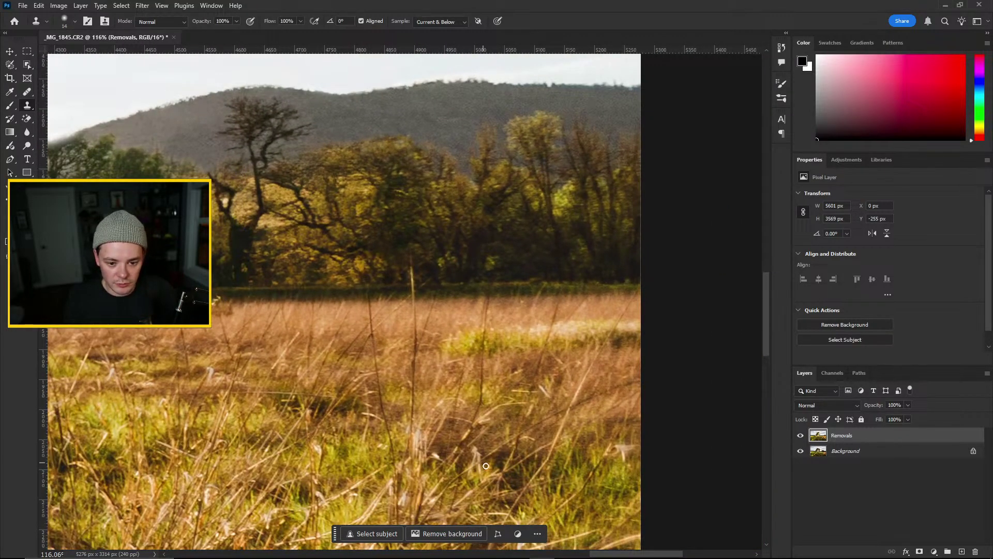
Clone yellow foliage over the crooked upper part of the broken trunk left of the tall bare tree
scroll(550, 57, up, 3)
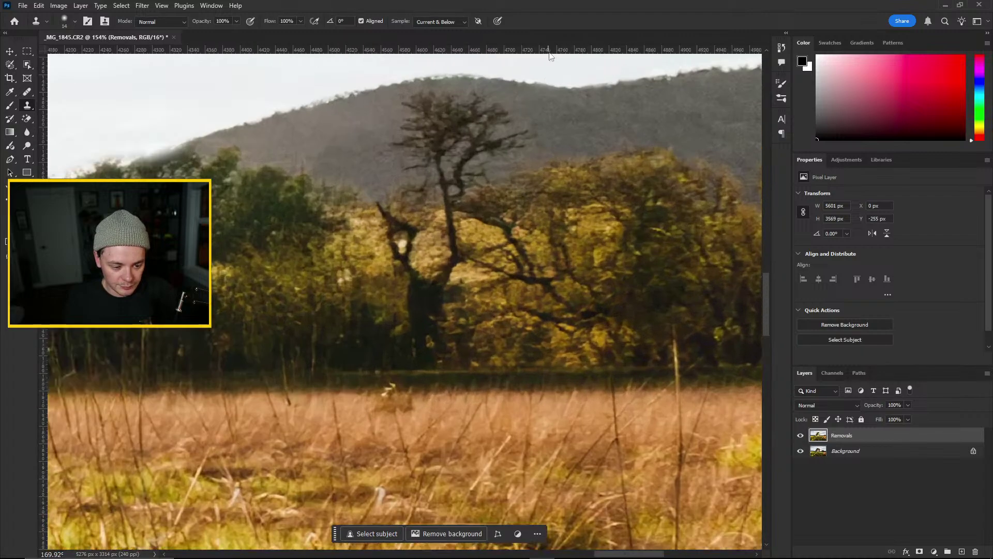
scroll(450, 104, up, 2)
scroll(311, 279, up, 2)
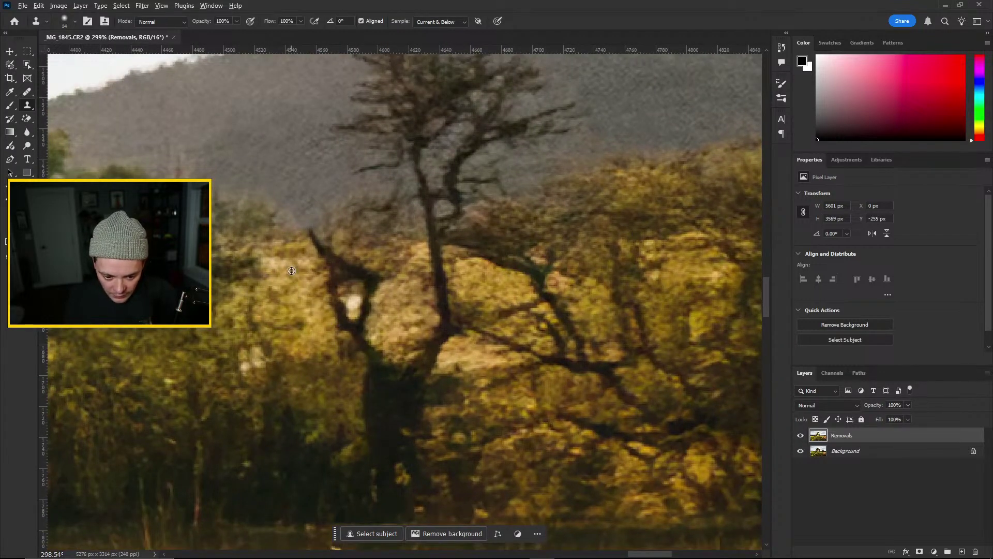
alt+click(393, 252)
mouse_move(317, 242)
mouse_down()
mouse_move(337, 271)
mouse_move(329, 276)
mouse_move(361, 277)
mouse_move(386, 302)
mouse_up()
mouse_move(300, 245)
mouse_down()
mouse_move(353, 234)
mouse_move(337, 233)
mouse_move(372, 243)
mouse_up()
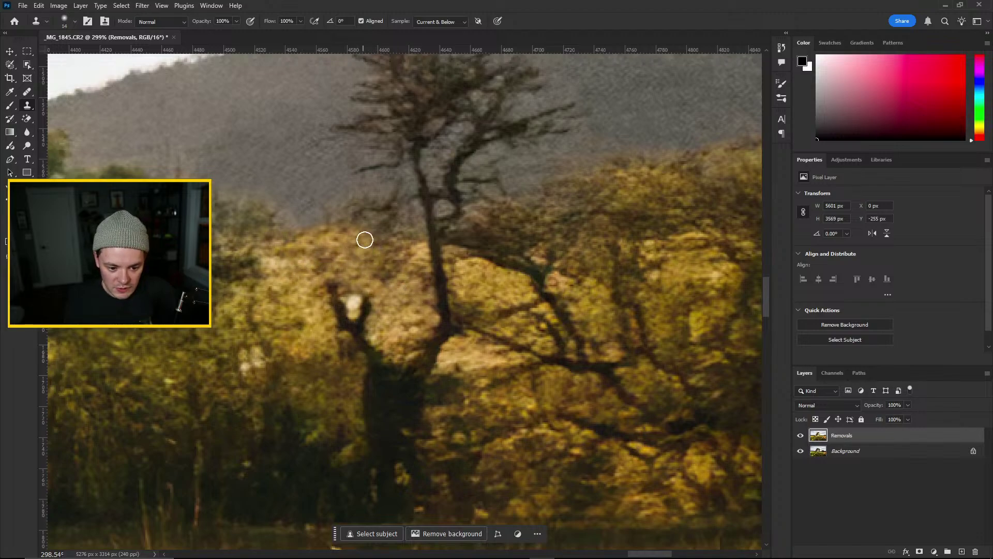
Clone foliage over the bright gap and right-hand fork of the remaining broken trunk, and soften its left edge
scroll(460, 203, down, 3)
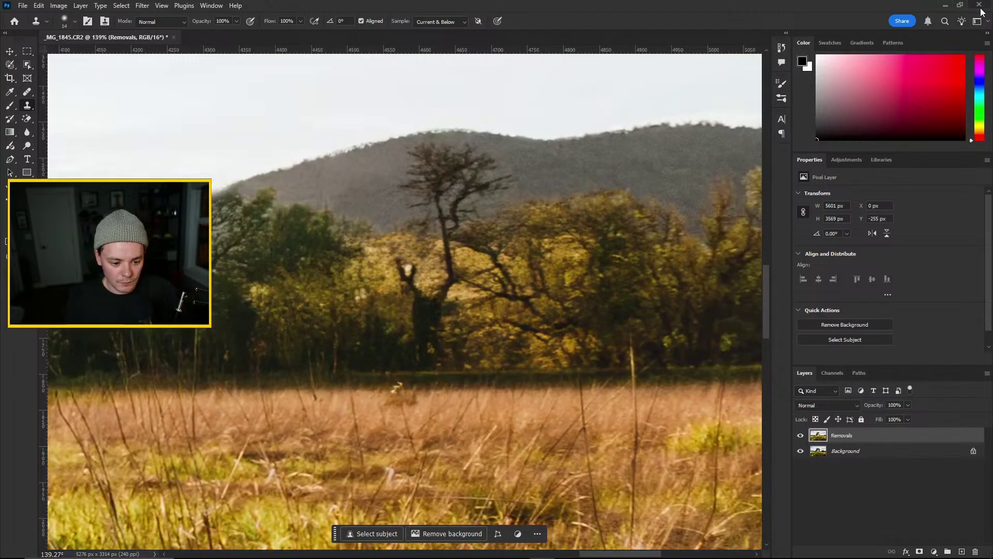
scroll(477, 223, down, 4)
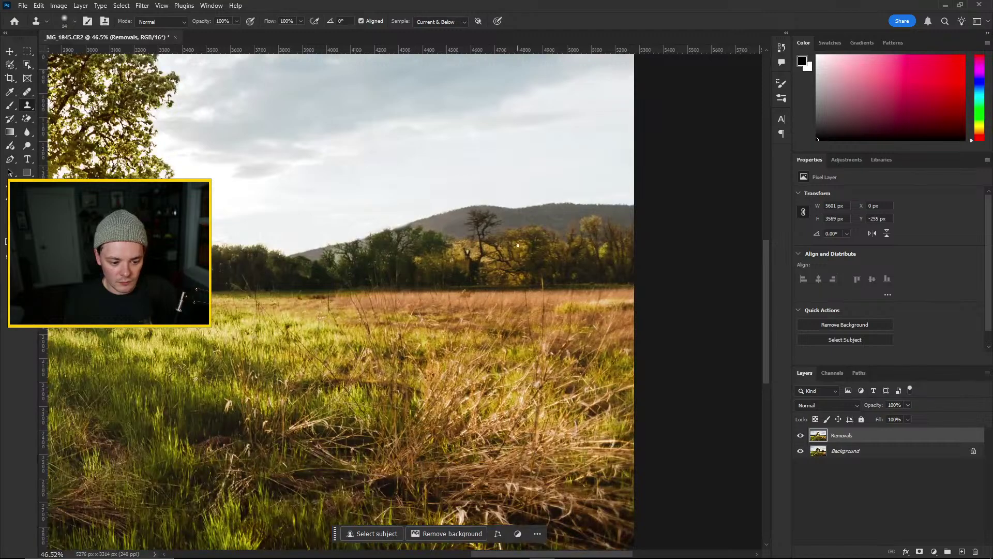
scroll(518, 245, up, 6)
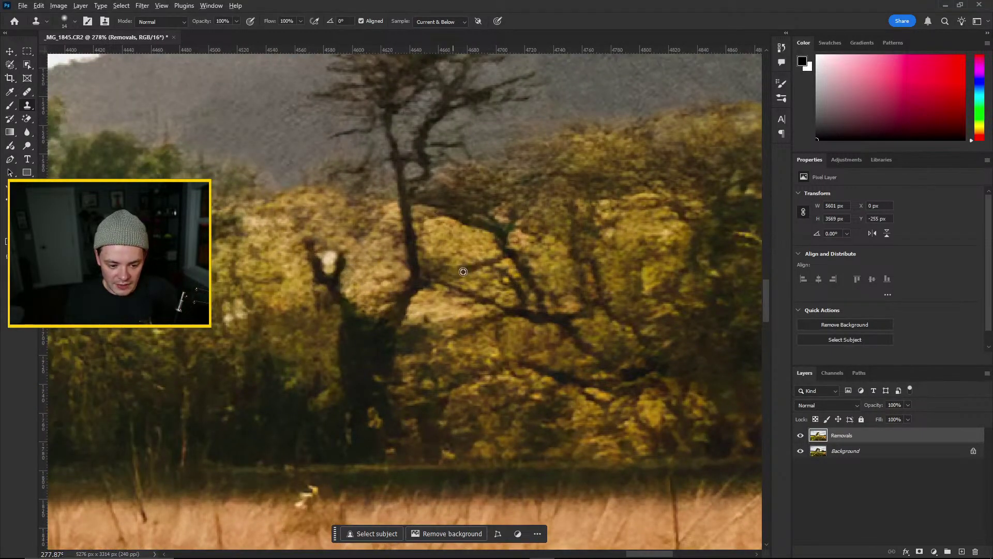
alt+click(610, 265)
mouse_move(337, 259)
mouse_down()
mouse_move(328, 259)
mouse_move(337, 266)
mouse_up()
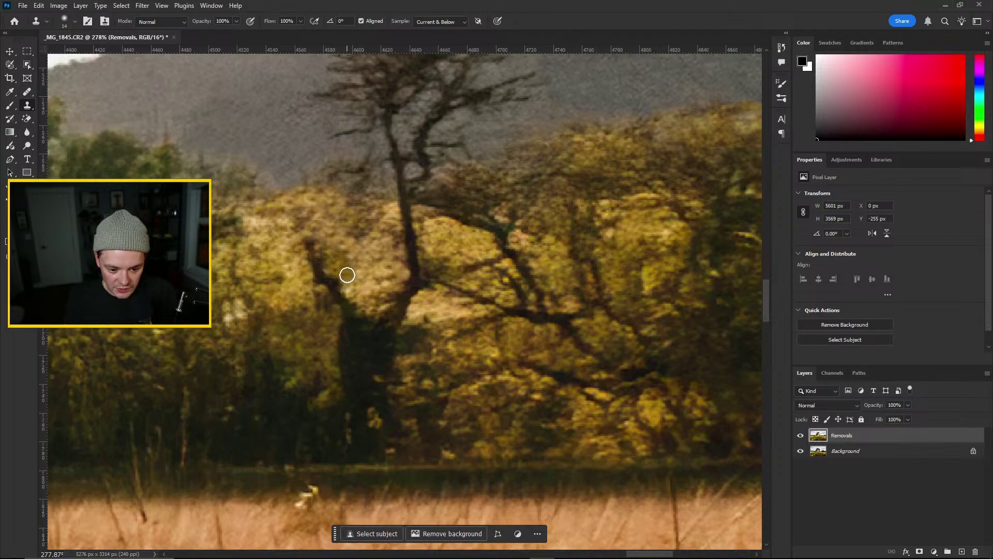
mouse_move(304, 283)
mouse_down()
mouse_move(266, 300)
mouse_move(270, 320)
mouse_move(310, 306)
mouse_move(282, 311)
mouse_move(321, 297)
mouse_up()
alt+click(301, 324)
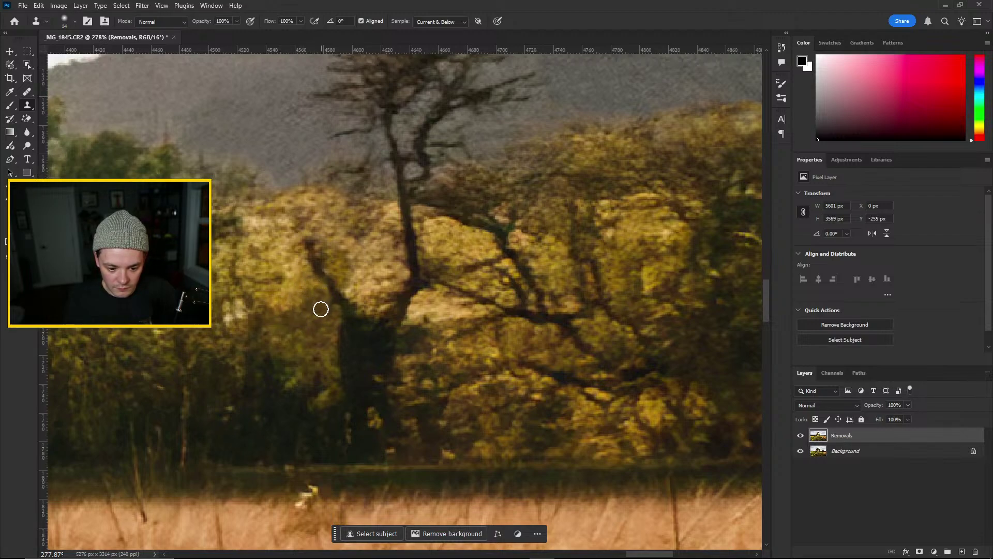
Clone hillside texture over the upper crown of the tall bare tree to lower its silhouette against the hill
scroll(339, 317, down, 5)
scroll(426, 325, down, 2)
scroll(371, 264, up, 6)
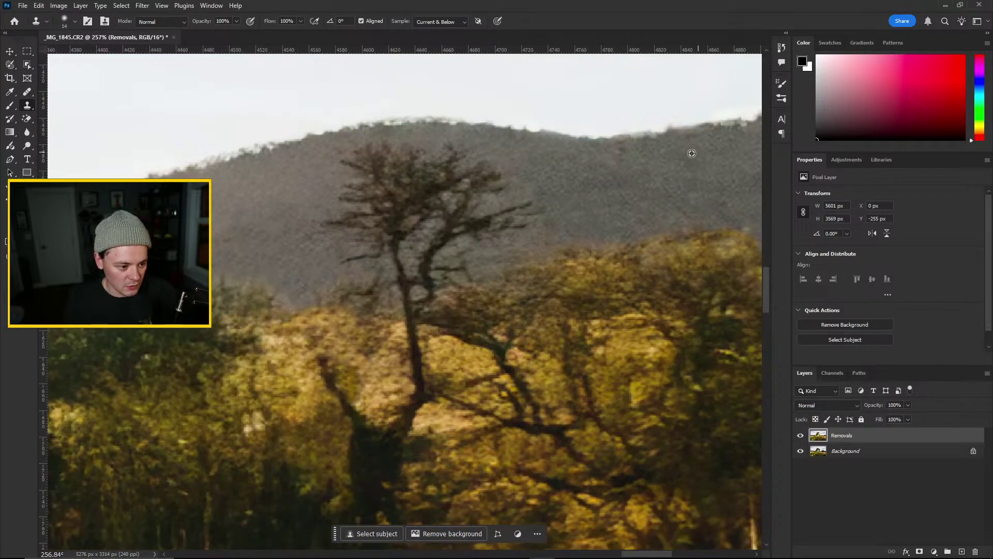
alt+click(692, 153)
mouse_move(342, 156)
mouse_down()
mouse_move(375, 149)
mouse_move(424, 158)
mouse_move(443, 148)
mouse_move(456, 163)
mouse_move(464, 157)
mouse_move(443, 162)
mouse_move(486, 181)
mouse_move(480, 172)
mouse_move(504, 176)
mouse_up()
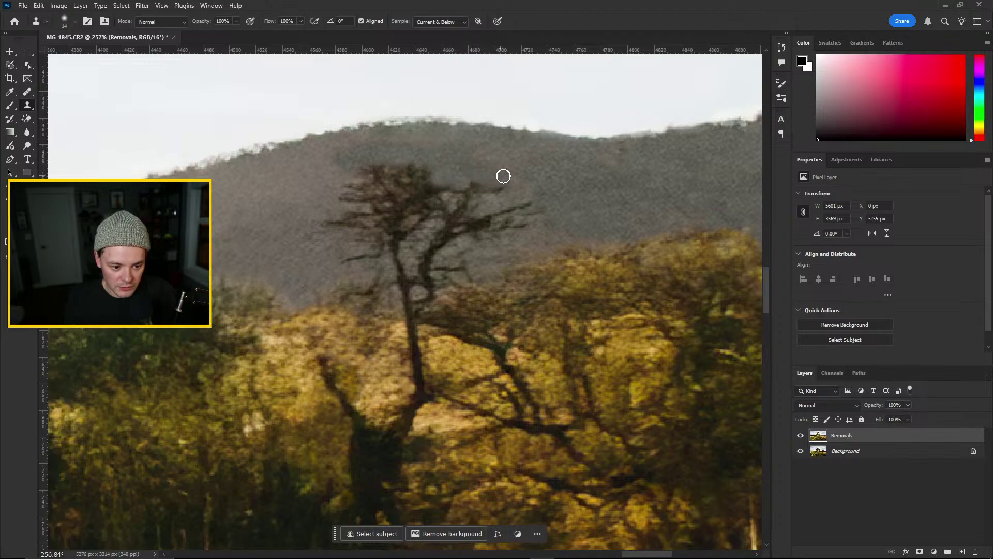
alt+click(590, 181)
mouse_move(448, 197)
mouse_down()
mouse_move(424, 171)
mouse_move(388, 175)
mouse_move(388, 166)
mouse_move(363, 177)
mouse_up()
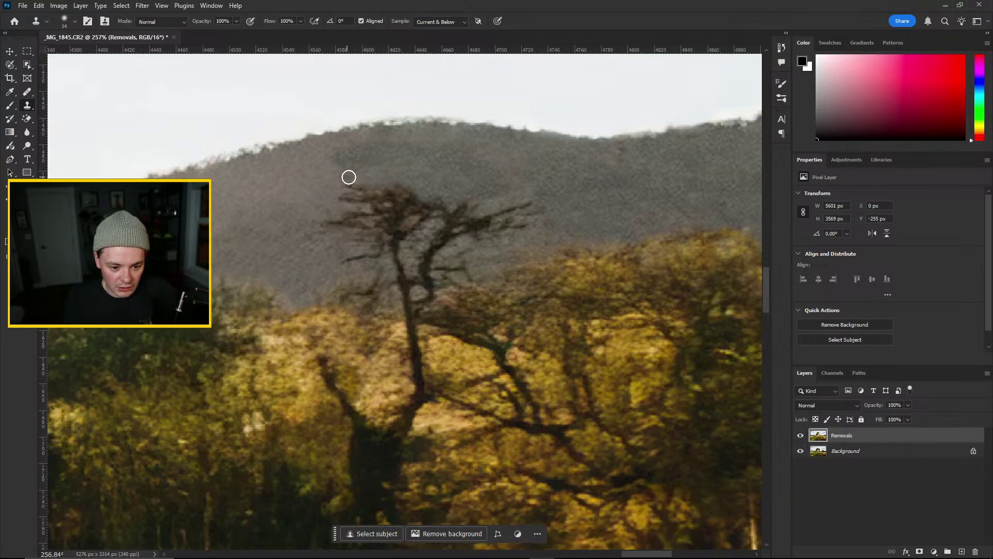
Even out the hillside above the lowered bare-tree crown by cloning fresh texture over the patchy area below the ridge
mouse_move(354, 155)
mouse_down()
mouse_move(330, 162)
mouse_move(355, 171)
mouse_move(373, 145)
mouse_move(450, 142)
mouse_up()
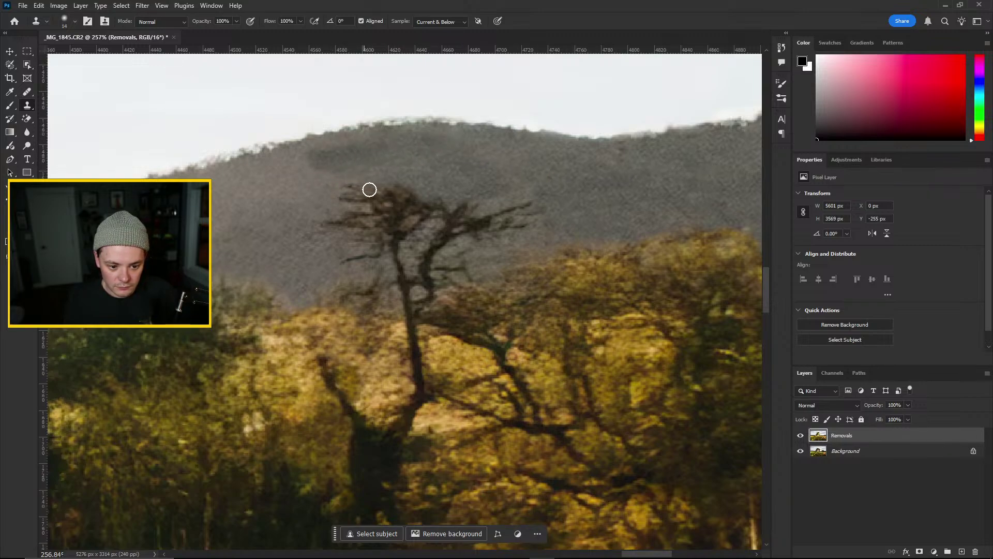
alt+click(276, 185)
mouse_move(309, 159)
mouse_down()
mouse_move(322, 152)
mouse_move(322, 161)
mouse_up()
scroll(258, 238, down, 5)
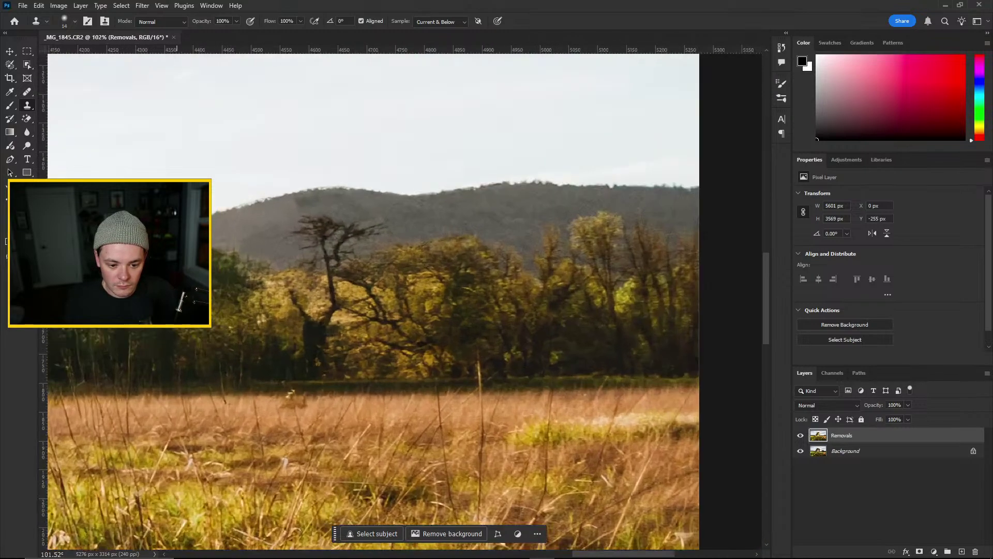
Clone hillside texture over the remaining crown of the tall bare tree down to the level of the surrounding treetops
scroll(244, 239, up, 3)
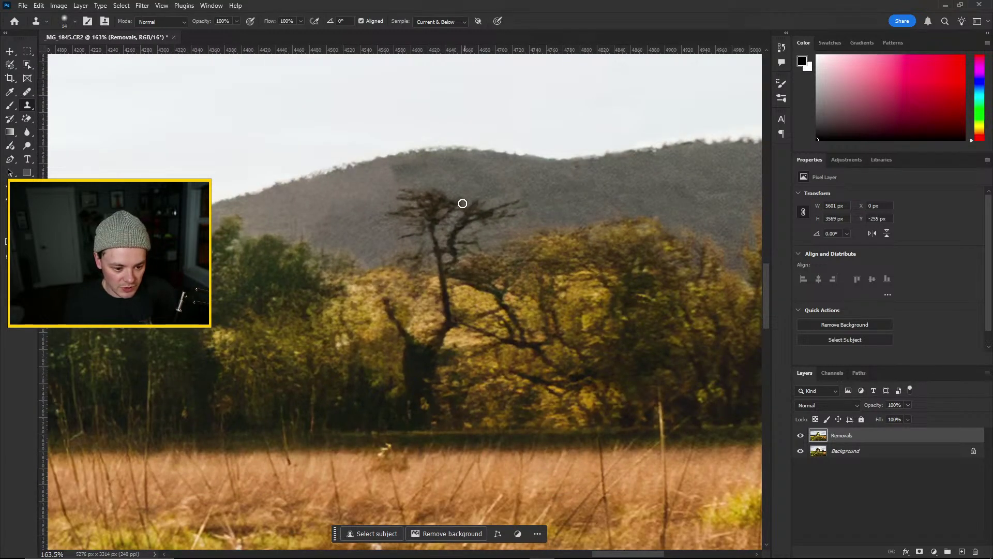
mouse_move(416, 192)
mouse_down()
mouse_move(441, 192)
mouse_move(401, 201)
mouse_move(392, 191)
mouse_move(410, 190)
mouse_move(382, 177)
mouse_move(371, 188)
mouse_move(411, 183)
mouse_move(358, 184)
mouse_move(395, 172)
mouse_move(352, 188)
mouse_move(401, 166)
mouse_move(357, 183)
mouse_up()
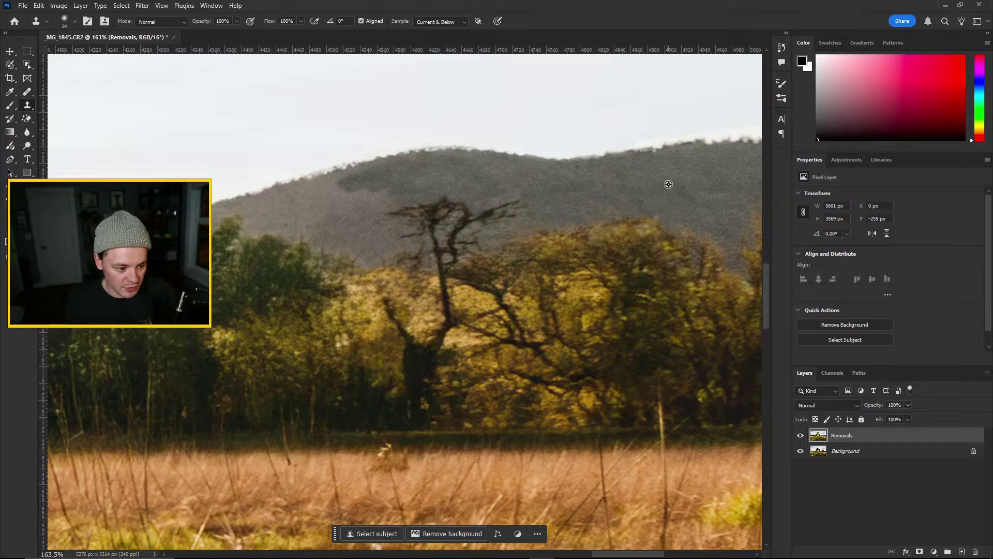
mouse_move(493, 201)
mouse_down()
mouse_move(457, 199)
mouse_move(444, 202)
mouse_move(446, 213)
mouse_move(434, 205)
mouse_move(390, 214)
mouse_move(476, 219)
mouse_move(437, 223)
mouse_up()
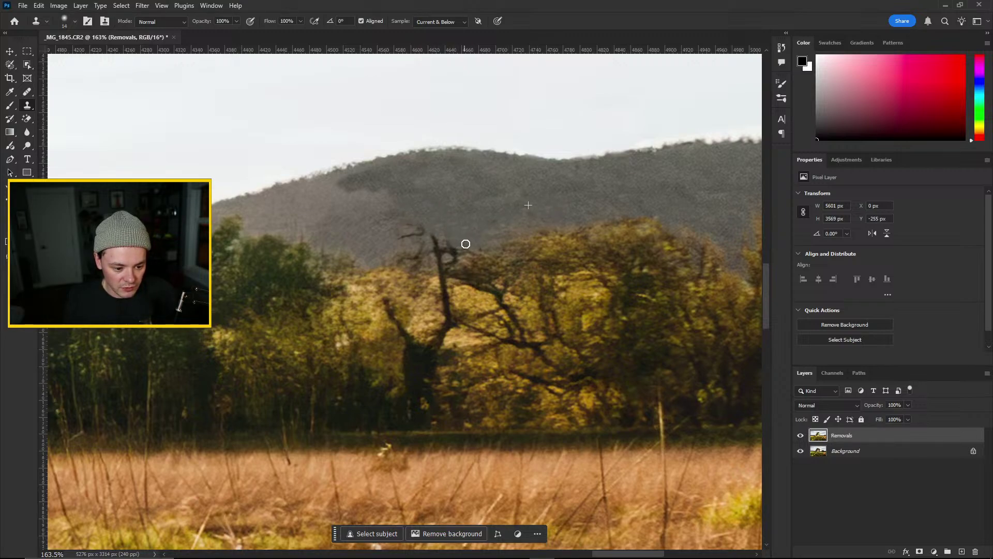
mouse_move(465, 244)
mouse_down()
mouse_move(442, 247)
mouse_move(438, 238)
mouse_up()
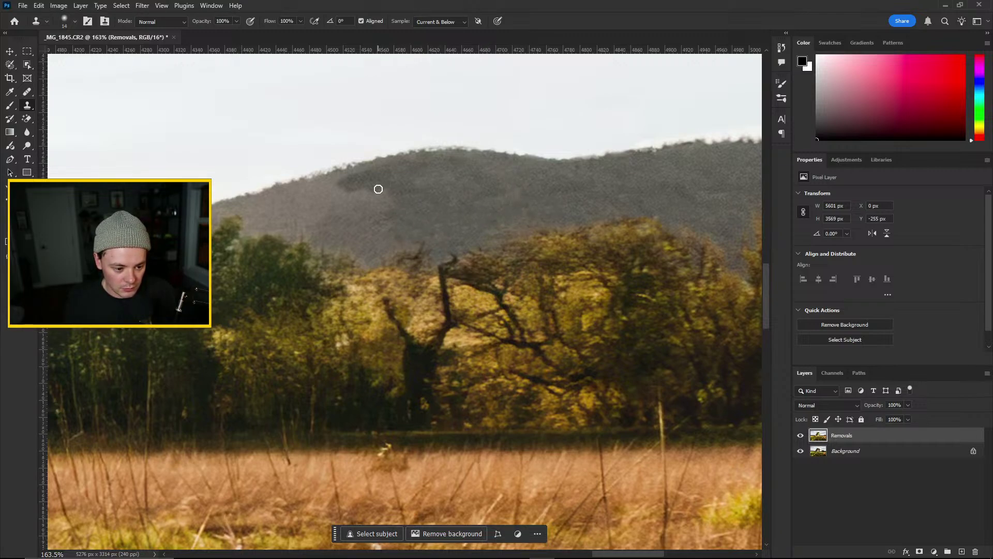
Clone darker hillside texture over the lighter brownish patch along the hill's left slope, out toward its low end
mouse_move(378, 189)
mouse_down()
mouse_move(392, 196)
mouse_move(345, 196)
mouse_move(350, 181)
mouse_up()
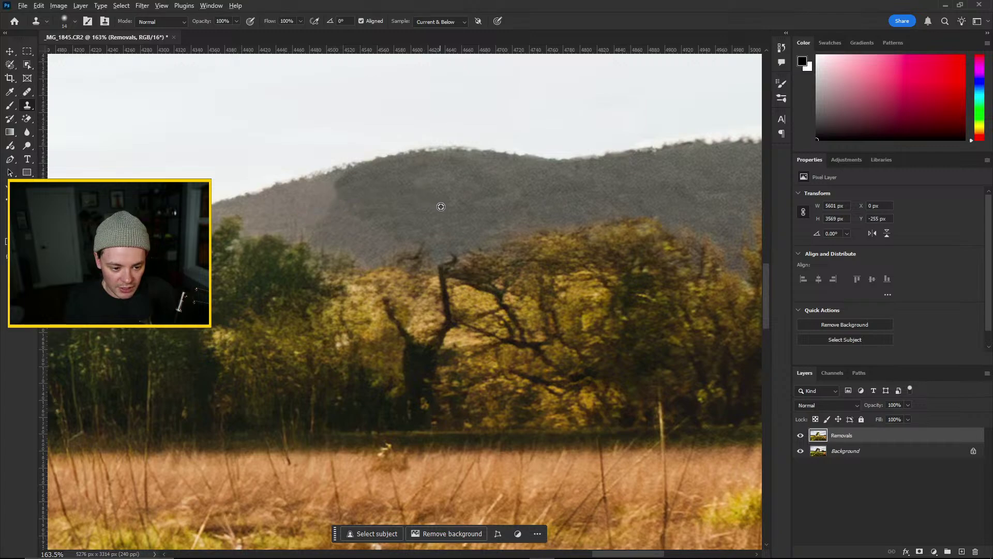
mouse_move(353, 201)
mouse_down()
mouse_move(300, 197)
mouse_move(335, 181)
mouse_move(311, 191)
mouse_move(352, 181)
mouse_move(292, 194)
mouse_move(370, 197)
mouse_move(314, 190)
mouse_move(242, 205)
mouse_move(338, 180)
mouse_up()
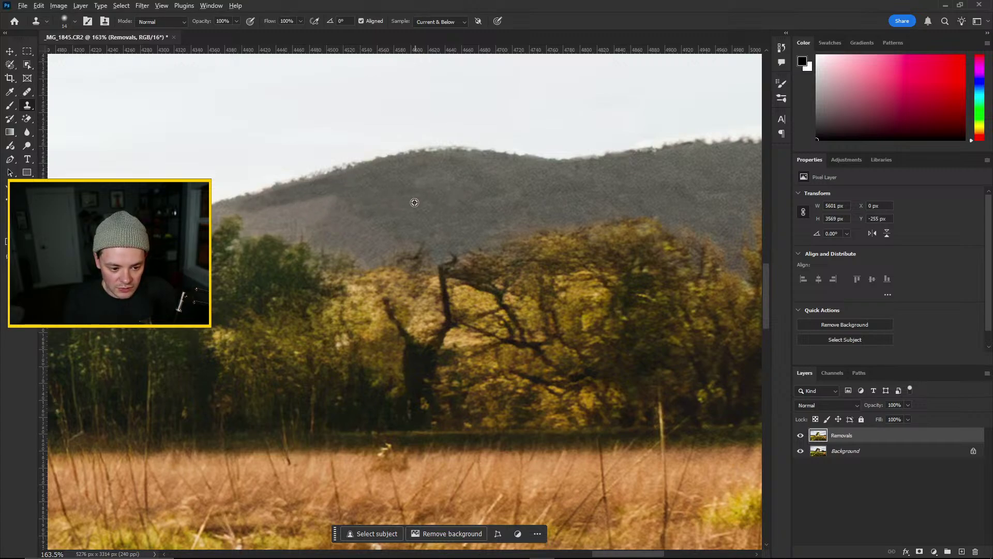
drag(415, 203, 275, 209)
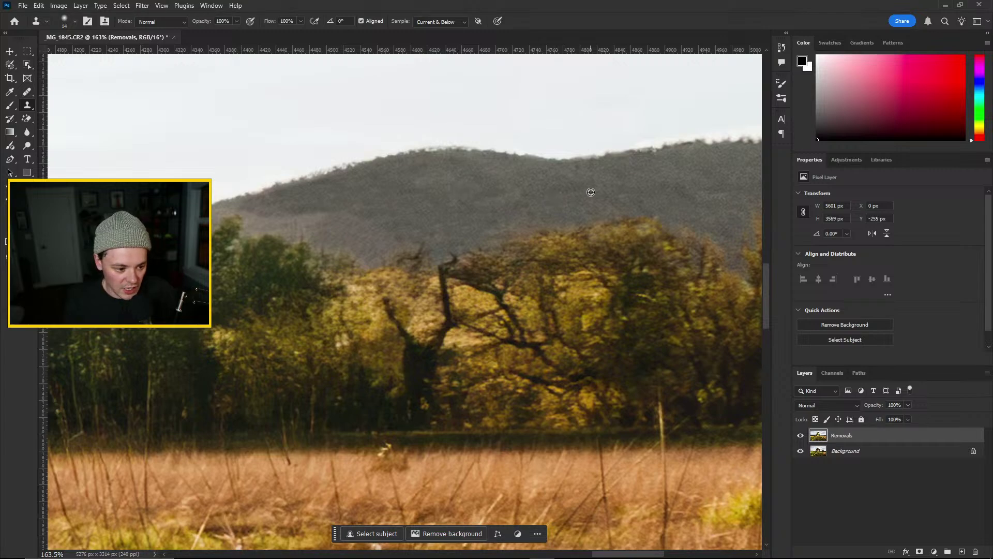
mouse_move(336, 216)
mouse_down()
mouse_move(372, 222)
mouse_move(377, 233)
mouse_move(290, 215)
mouse_move(247, 219)
mouse_move(282, 204)
mouse_up()
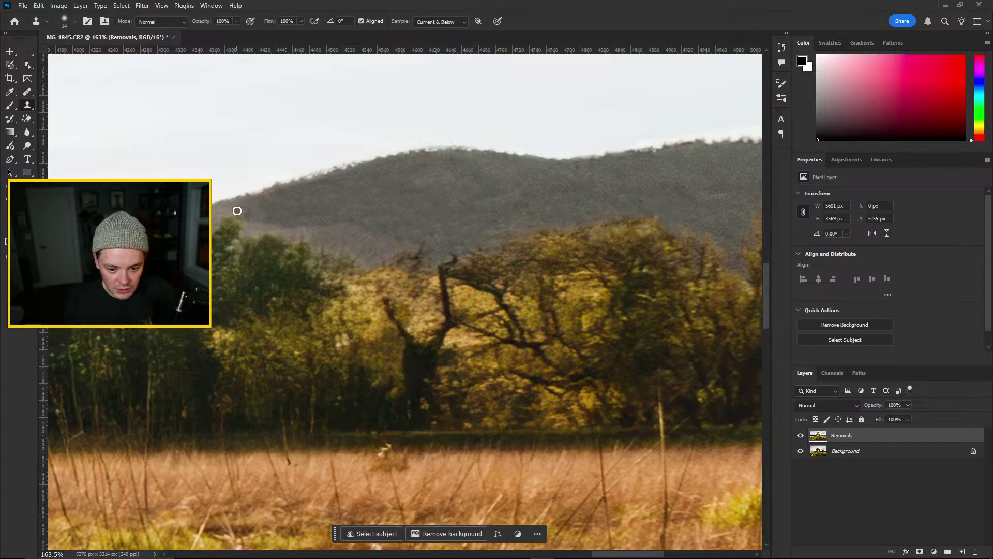
drag(244, 209, 212, 220)
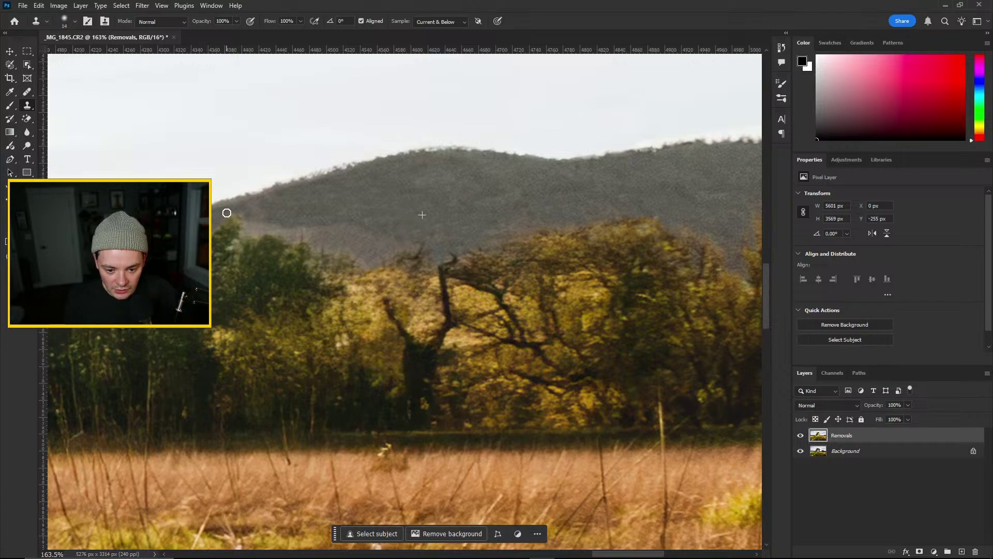
Clone hillside texture over the pale strip just above the treetops, from the green trees to the bare trunk
mouse_move(227, 212)
mouse_down()
mouse_move(241, 233)
mouse_move(356, 229)
mouse_move(347, 242)
mouse_up()
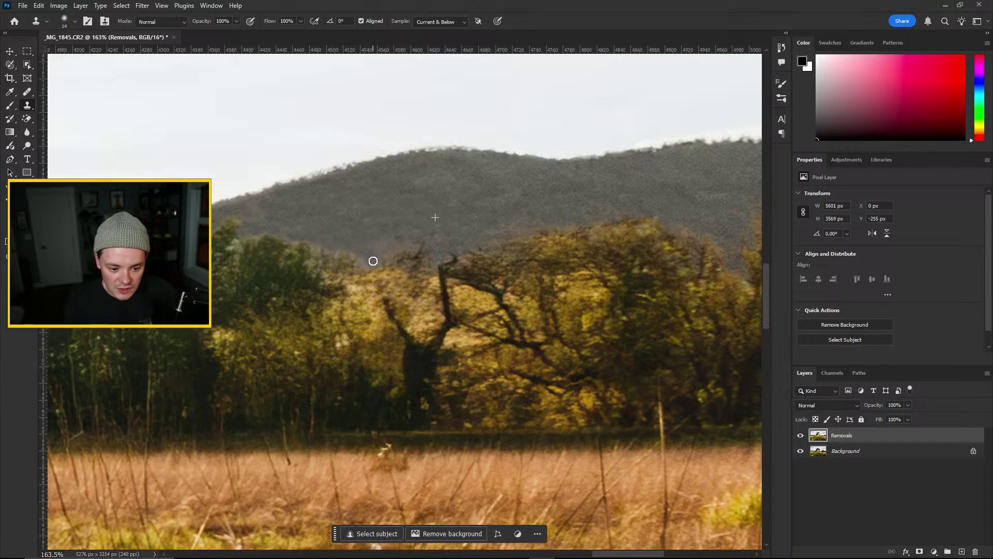
mouse_move(373, 261)
mouse_down()
mouse_move(370, 252)
mouse_move(423, 237)
mouse_up()
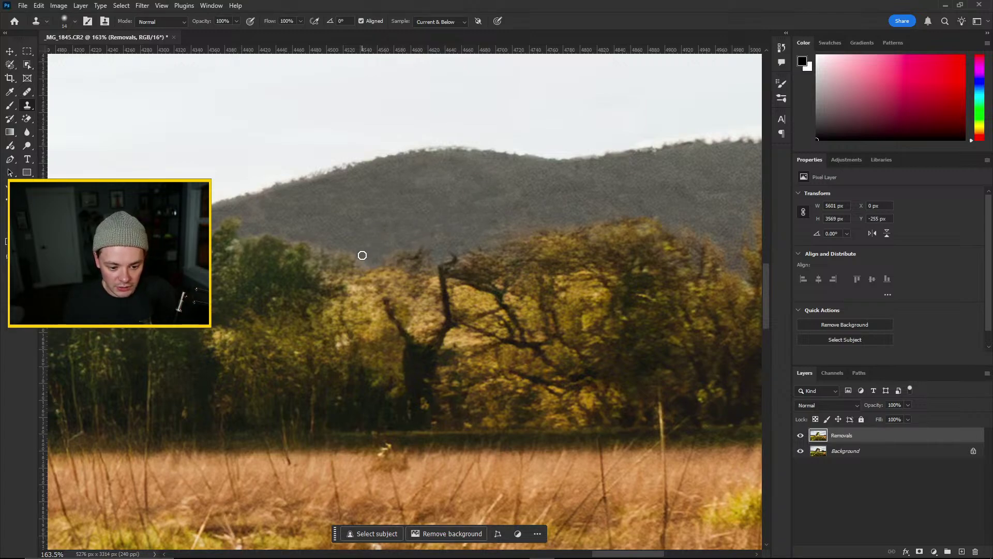
drag(367, 263, 354, 253)
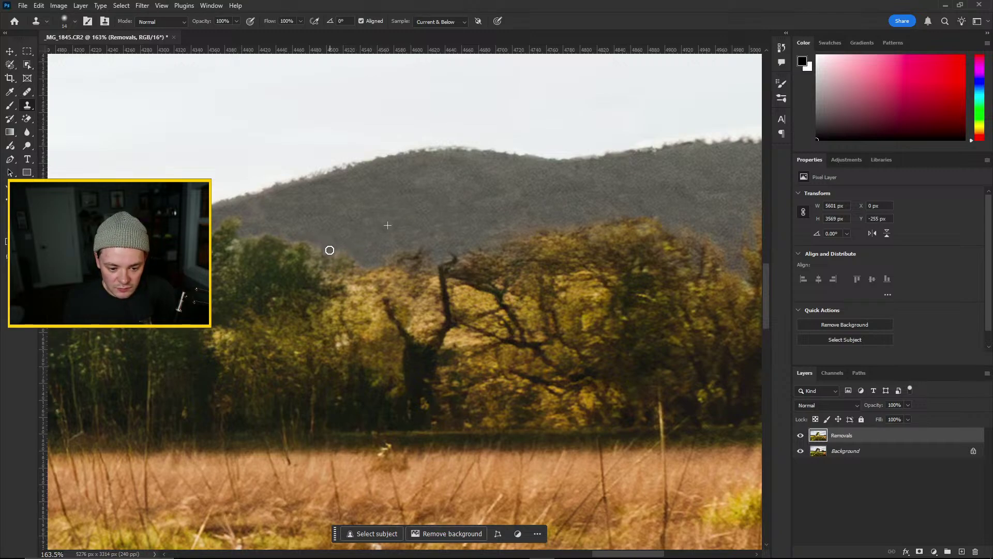
mouse_move(330, 250)
mouse_down()
mouse_move(357, 243)
mouse_move(365, 262)
mouse_up()
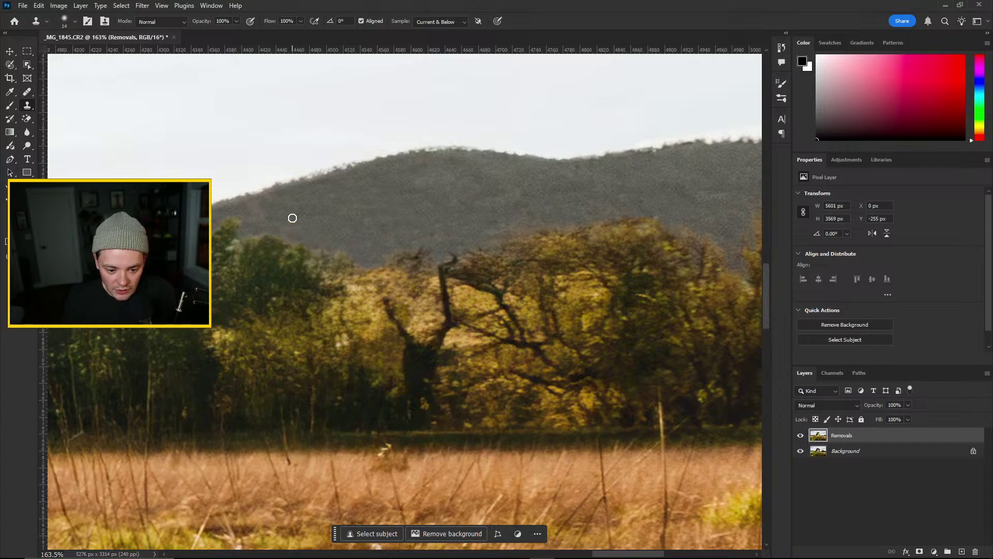
Clone dark foliage over the pale gap right of the bare branches on the green trees' sloping left side
scroll(388, 221, down, 5)
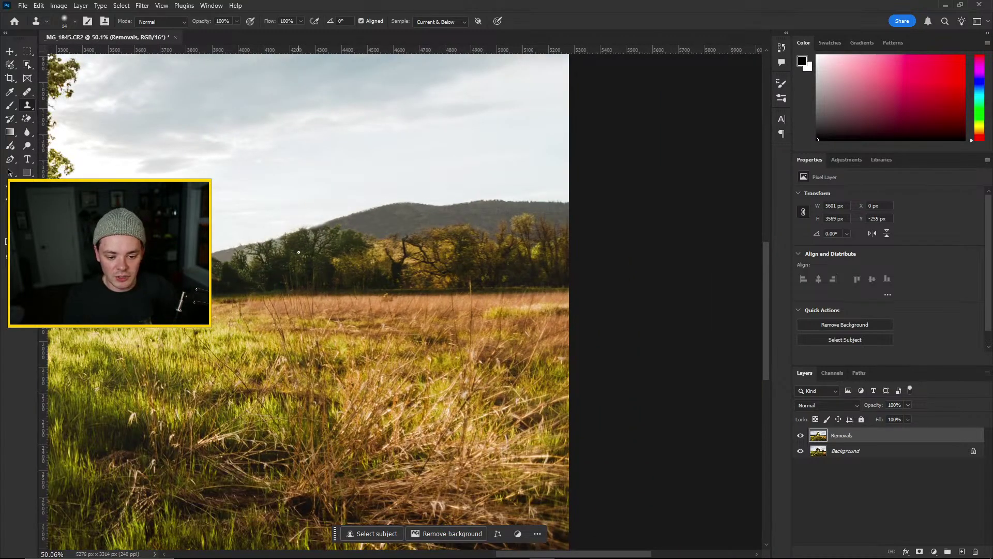
scroll(298, 251, up, 5)
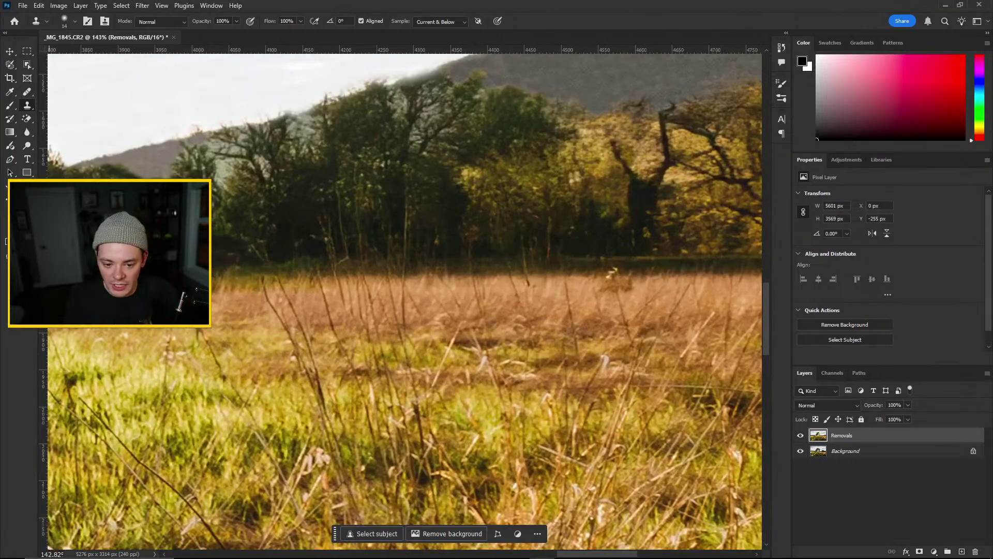
scroll(77, 168, down, 3)
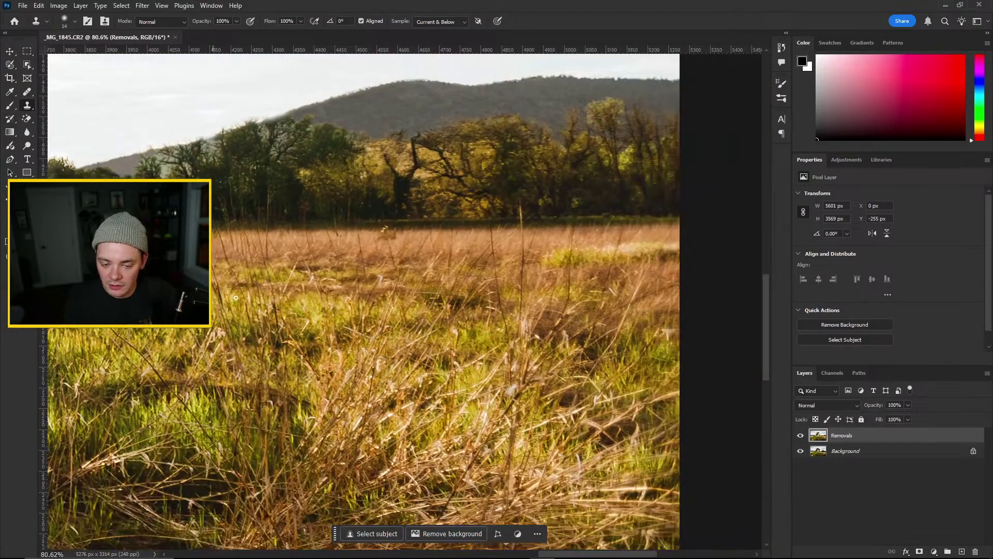
scroll(321, 327, down, 5)
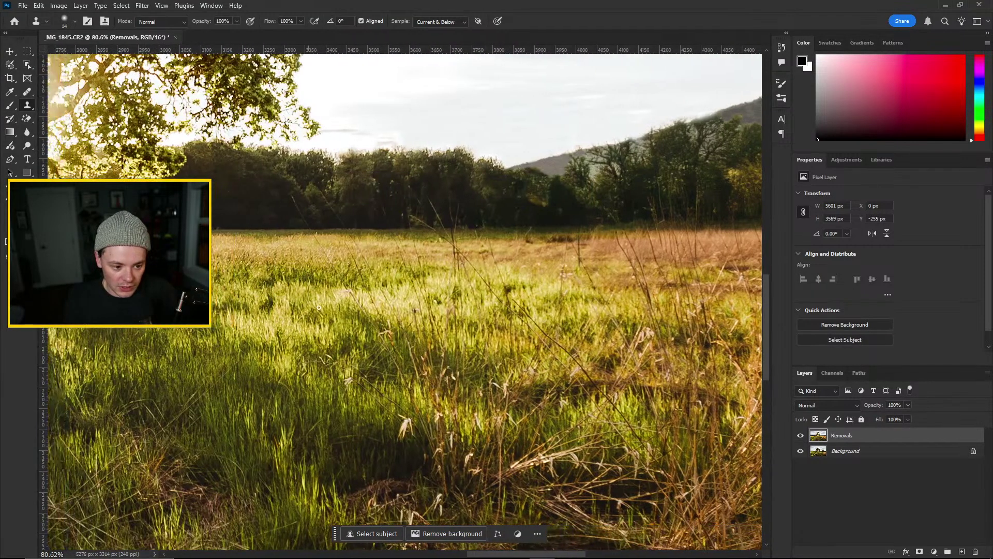
scroll(409, 269, up, 10)
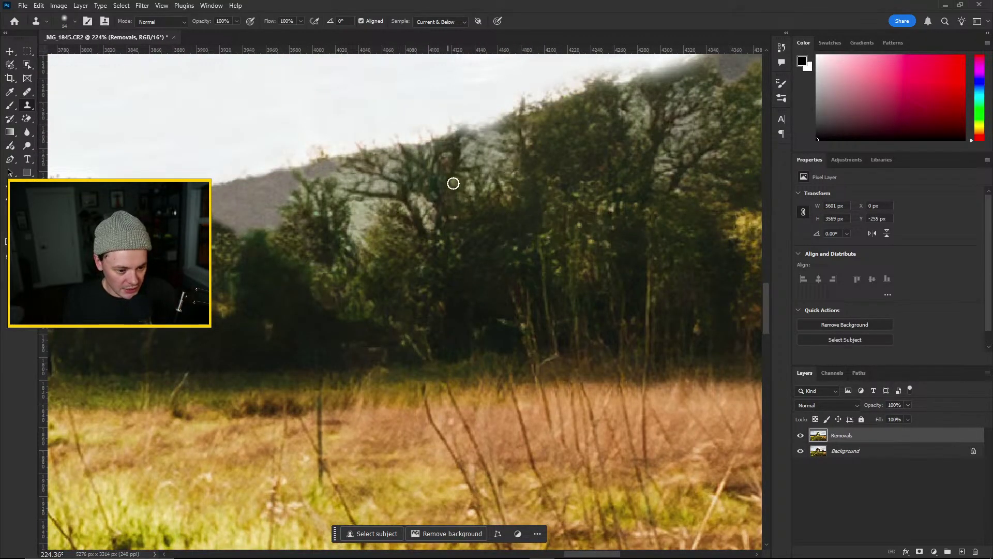
alt+click(562, 156)
mouse_move(469, 158)
mouse_down()
mouse_move(495, 139)
mouse_move(464, 148)
mouse_move(514, 136)
mouse_move(481, 156)
mouse_move(492, 174)
mouse_move(510, 170)
mouse_move(474, 187)
mouse_up()
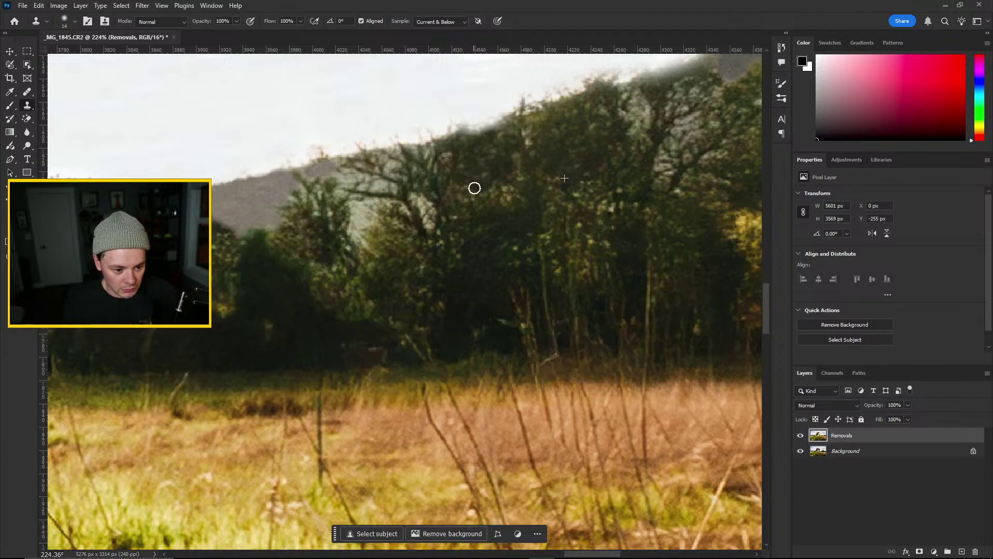
Clone foliage over the bare branches and bright openings at the left end of the green tree group
alt+click(558, 149)
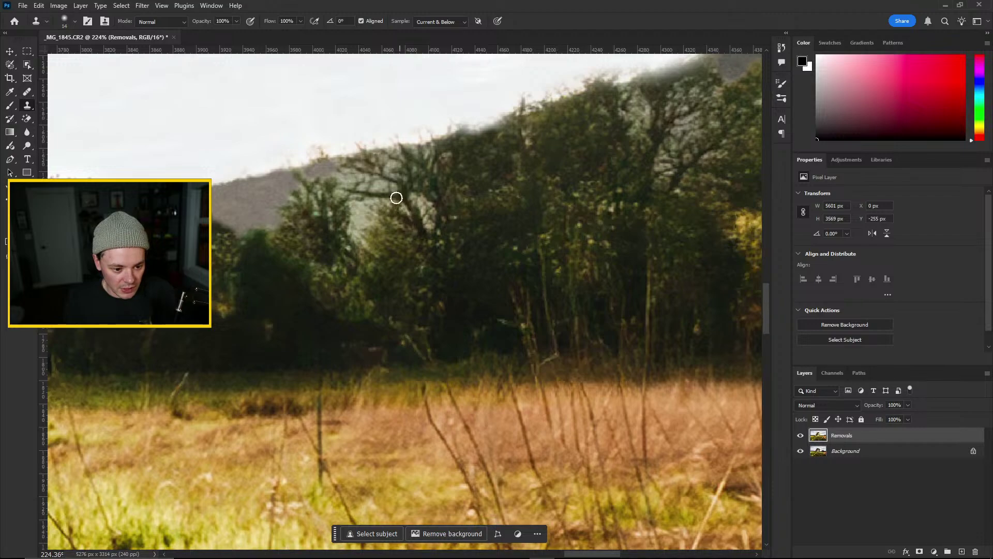
mouse_move(357, 217)
mouse_down()
mouse_move(371, 243)
mouse_move(351, 206)
mouse_move(379, 223)
mouse_move(388, 188)
mouse_move(341, 187)
mouse_move(366, 173)
mouse_move(377, 179)
mouse_up()
alt+click(549, 155)
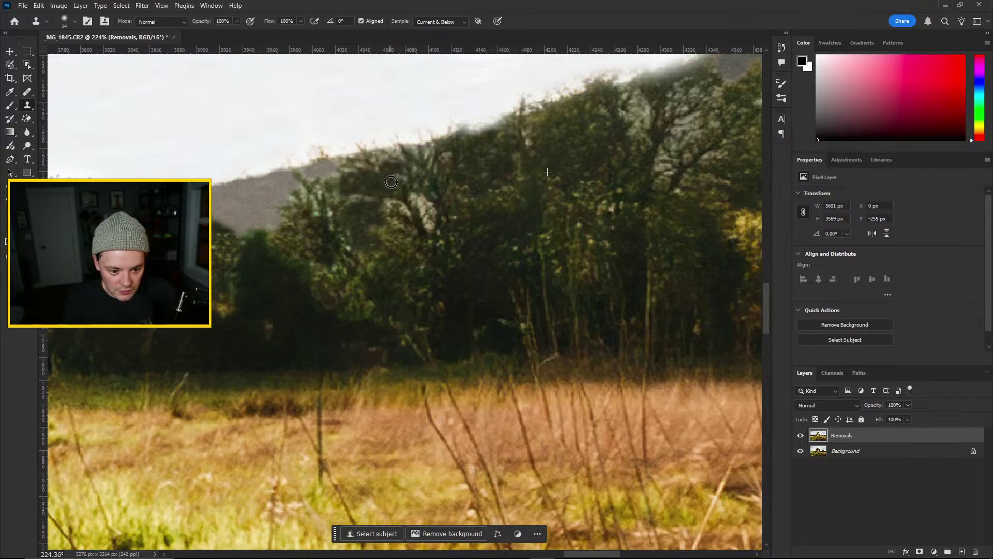
mouse_move(406, 209)
mouse_down()
mouse_move(430, 198)
mouse_move(413, 196)
mouse_move(437, 220)
mouse_up()
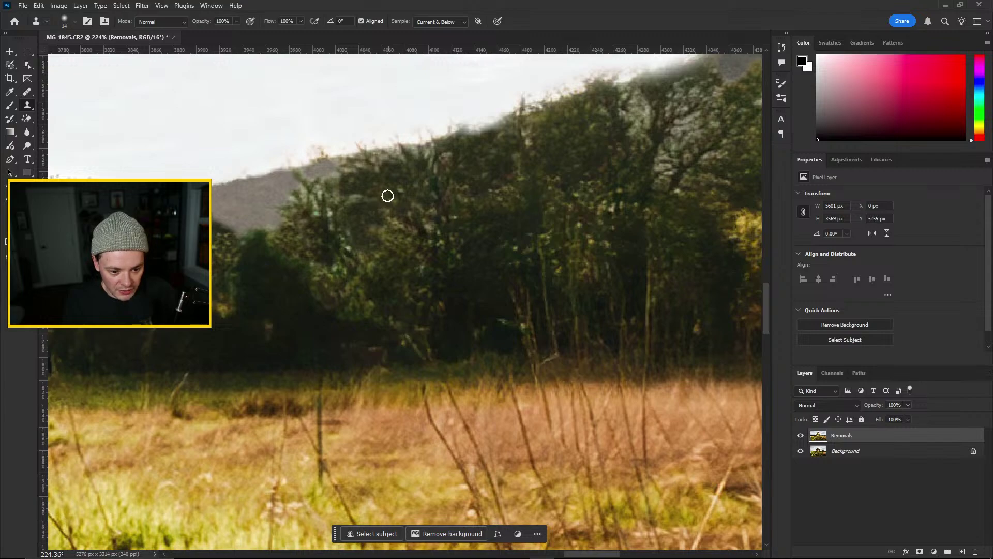
Blend the lower left foliage of the green tree group by cloning leaves over its remaining light patches
alt+click(593, 200)
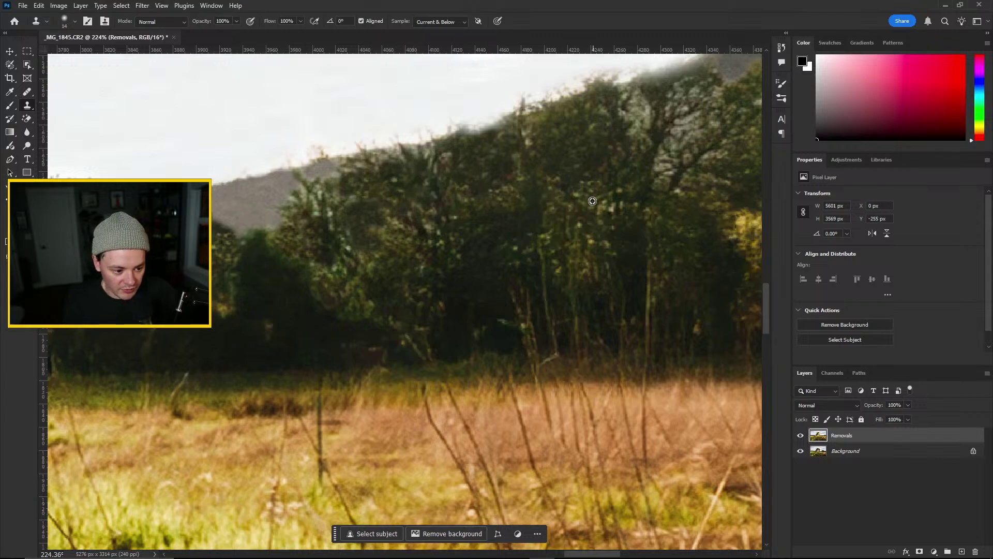
mouse_move(364, 215)
mouse_down()
mouse_move(350, 216)
mouse_move(358, 243)
mouse_up()
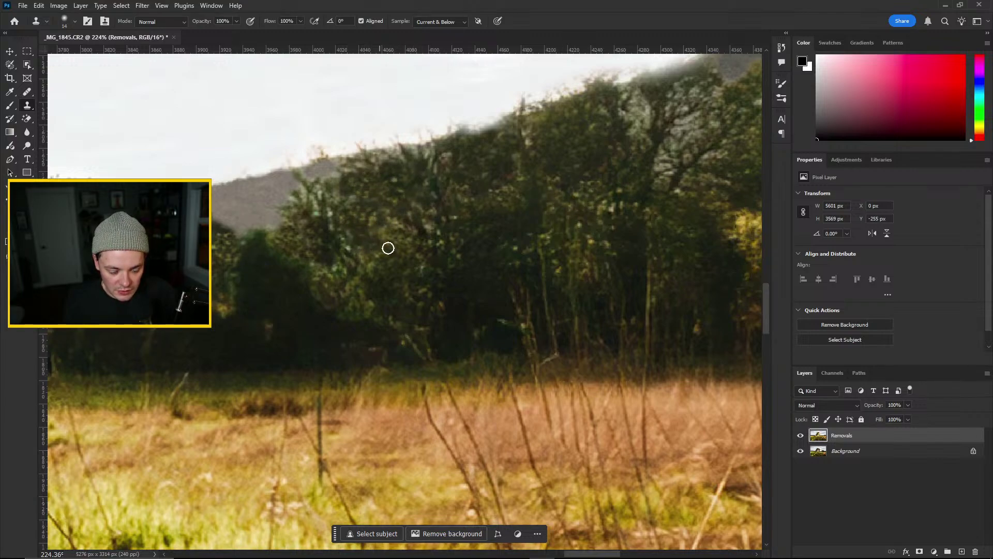
alt+click(571, 148)
mouse_move(356, 208)
mouse_down()
mouse_move(332, 208)
mouse_move(333, 225)
mouse_move(348, 256)
mouse_move(386, 270)
mouse_up()
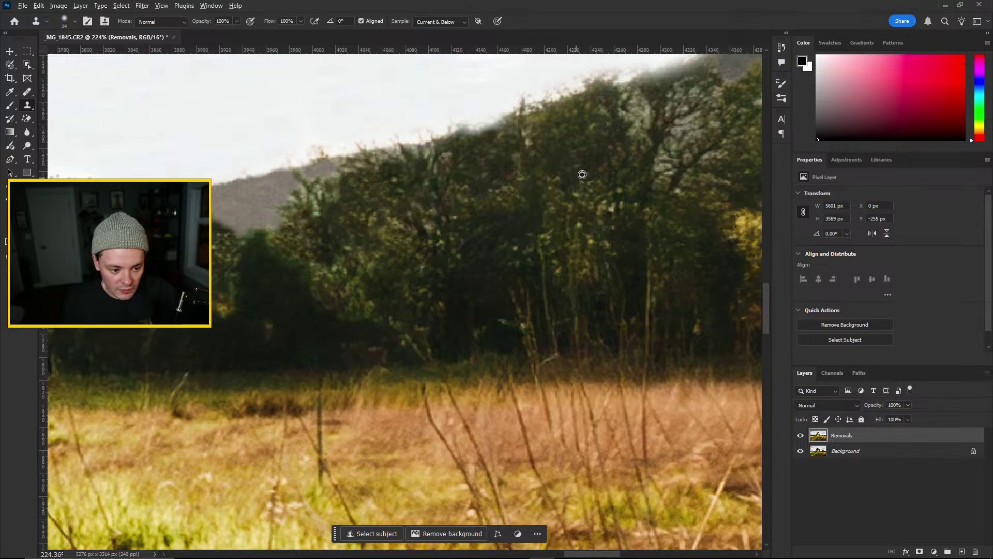
Clone leafy texture over the spiky, pale-green branches at the left edge of the green tree group
scroll(466, 250, down, 2)
scroll(466, 250, down, 3)
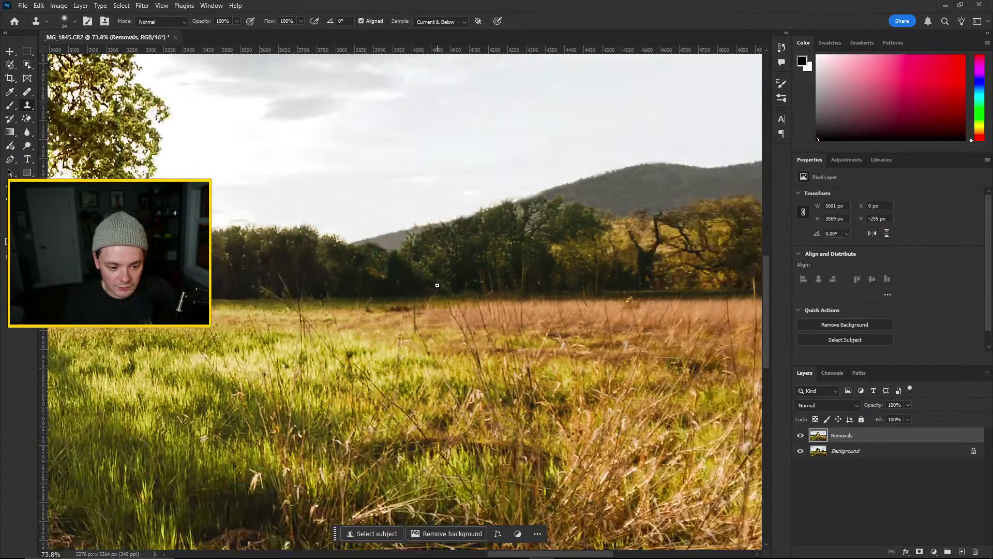
scroll(404, 266, up, 6)
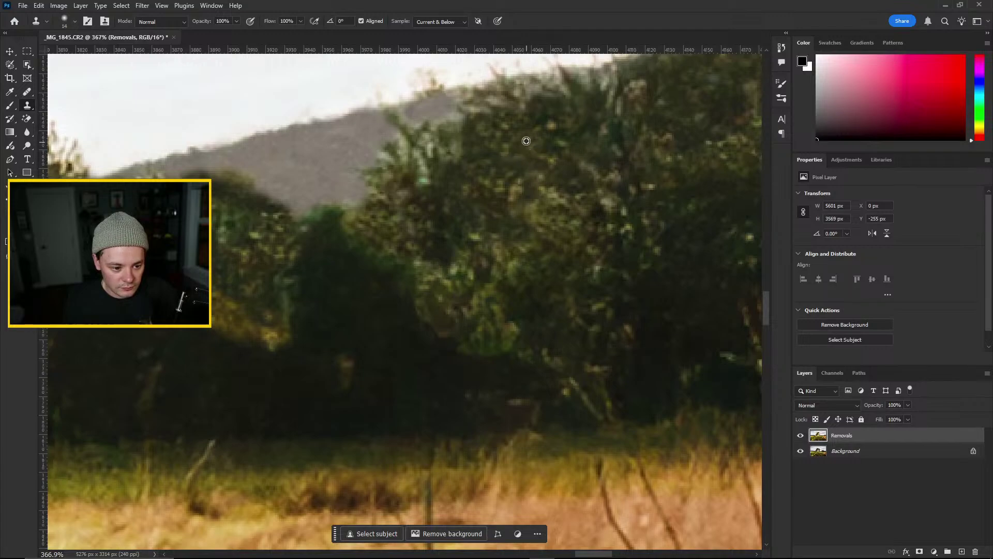
alt+click(498, 131)
mouse_move(429, 147)
mouse_down()
mouse_move(444, 138)
mouse_move(416, 170)
mouse_move(458, 146)
mouse_move(427, 142)
mouse_move(390, 155)
mouse_move(382, 173)
mouse_move(389, 191)
mouse_up()
Clone treetop foliage across the dip below the hill to join the two tree groups into one continuous line
scroll(464, 219, down, 5)
scroll(470, 222, up, 4)
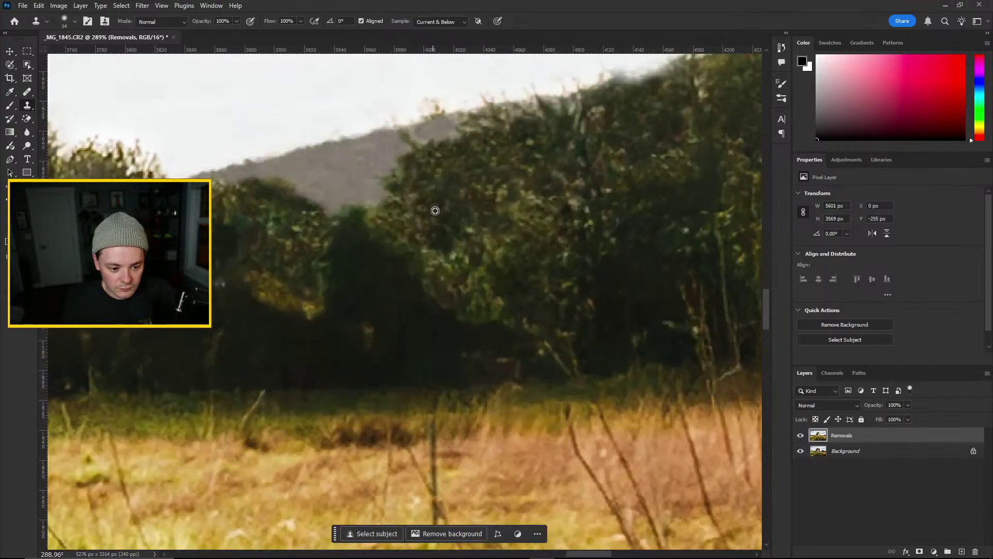
alt+click(490, 183)
mouse_move(383, 196)
mouse_down()
mouse_move(326, 212)
mouse_move(385, 195)
mouse_move(326, 206)
mouse_move(357, 185)
mouse_move(384, 187)
mouse_move(317, 199)
mouse_move(288, 197)
mouse_move(337, 193)
mouse_move(284, 193)
mouse_move(266, 208)
mouse_up()
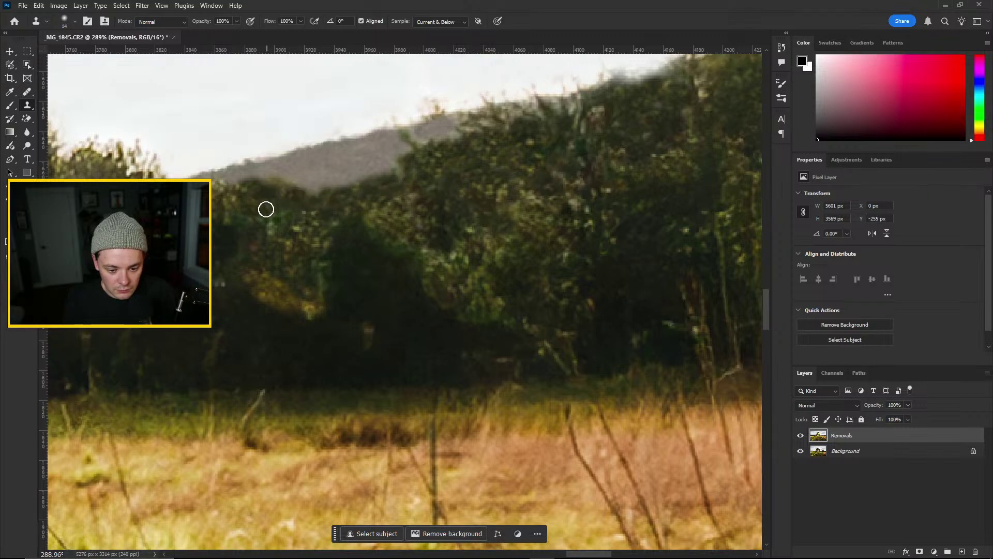
Review the tree line and whole photo, toggling the Removals layer's visibility to compare before and after
scroll(266, 208, down, 3)
scroll(238, 313, down, 5)
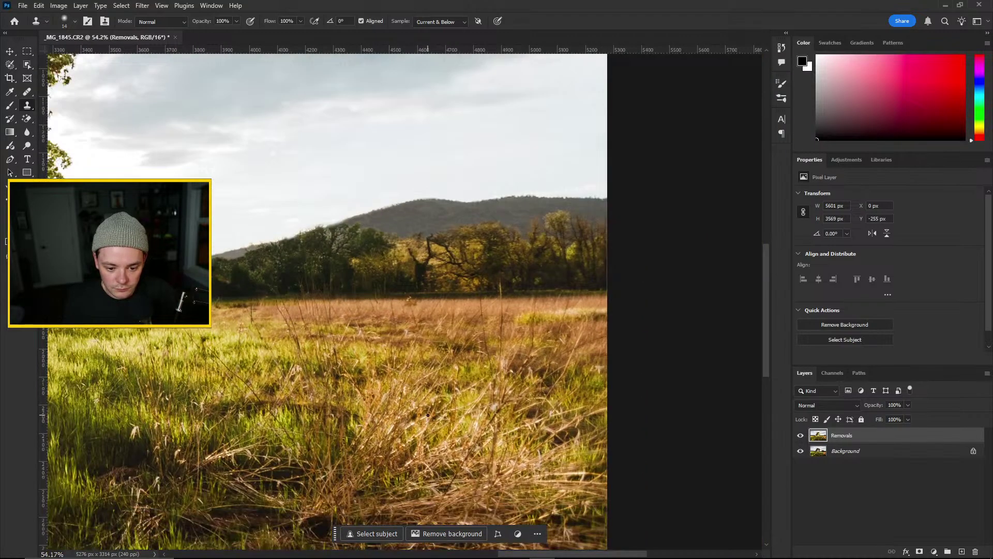
scroll(222, 335, up, 5)
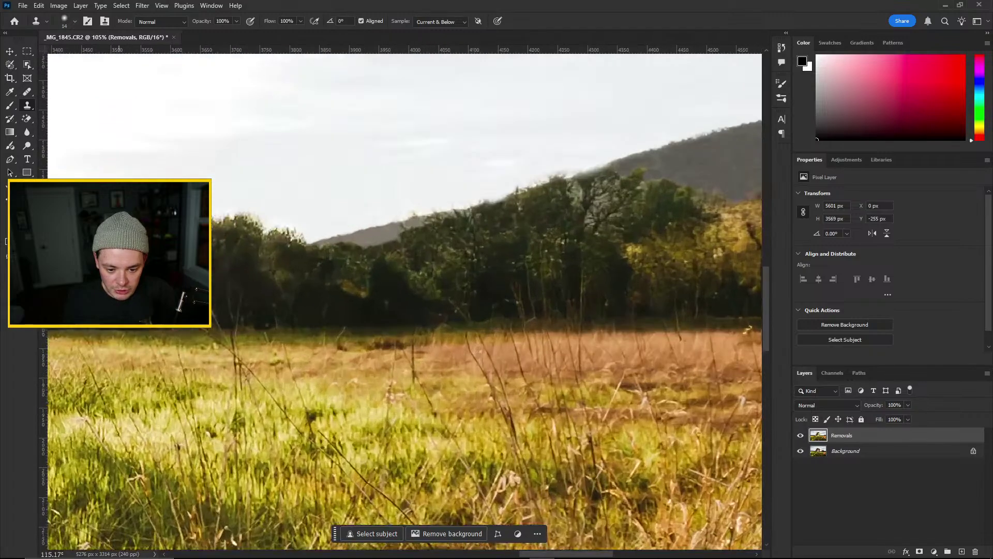
scroll(286, 230, down, 8)
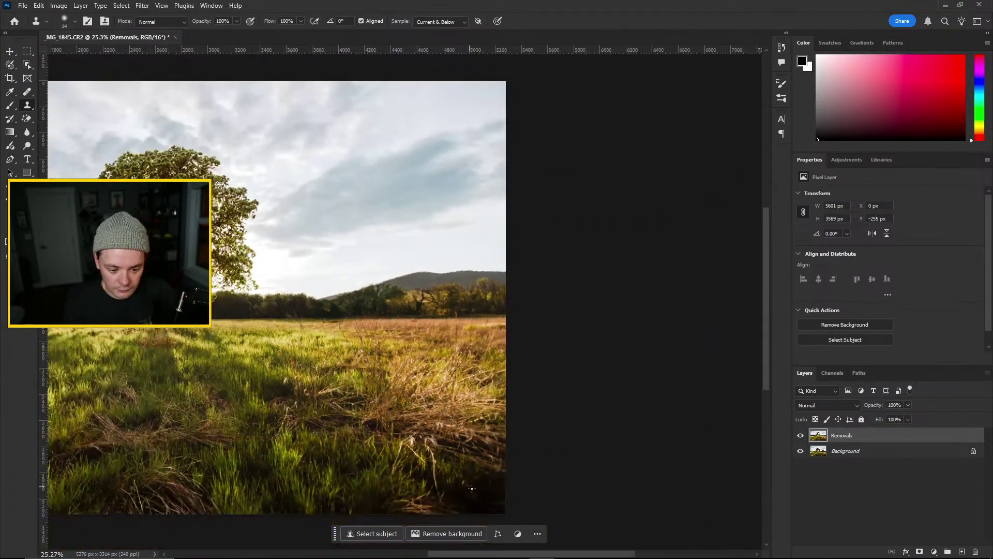
scroll(517, 541, down, 3)
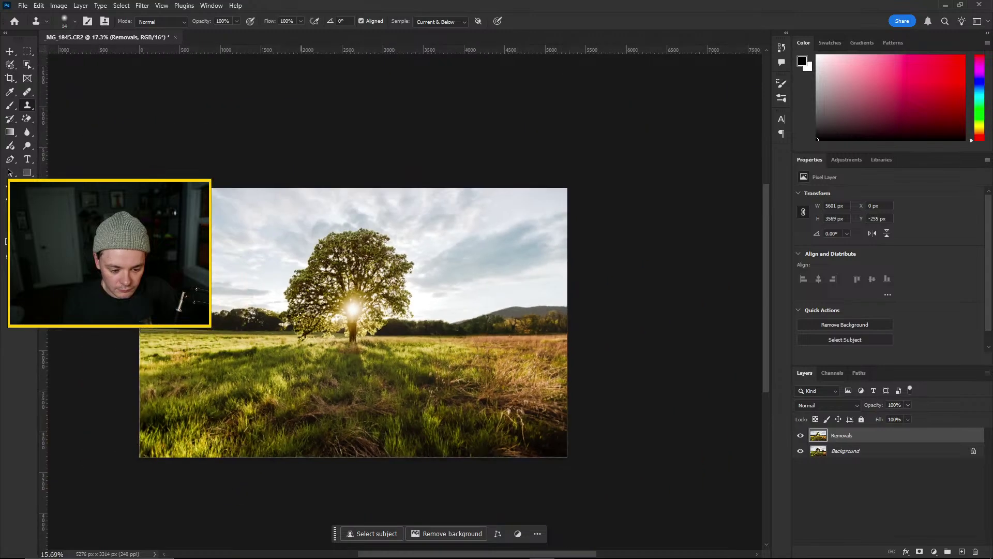
scroll(481, 533, up, 2)
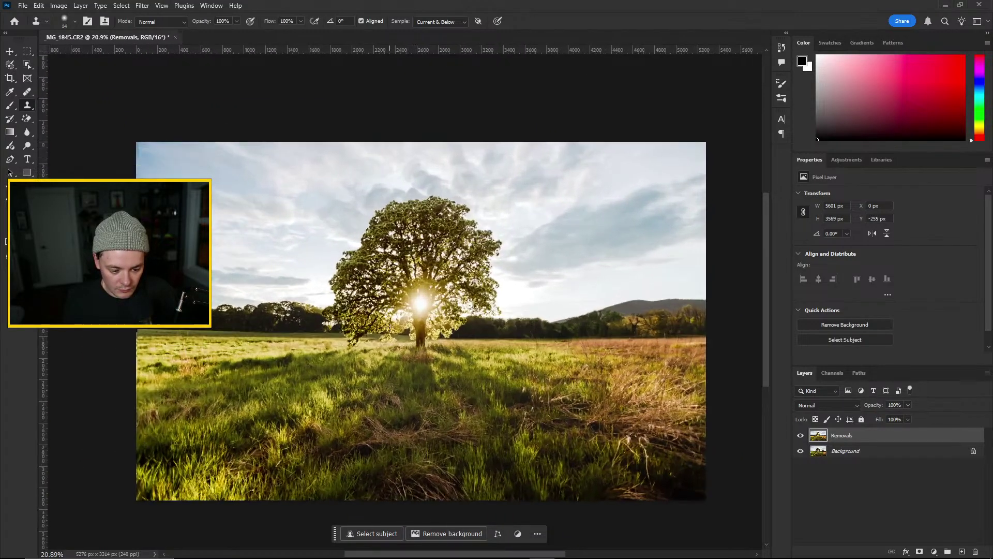
click(800, 437)
click(800, 438)
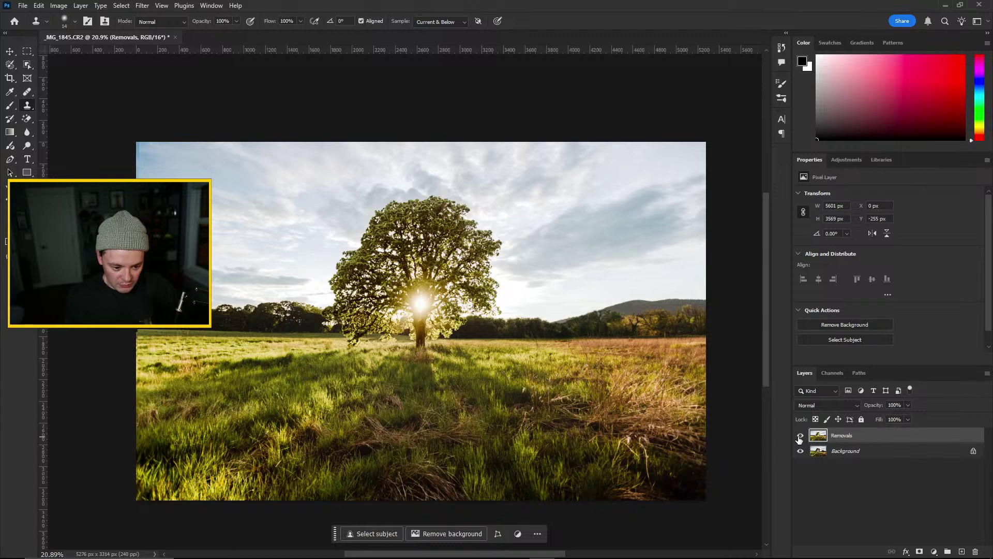
Compare the whole photo with and without the Removals layer, ending with the layer visible and no layer selected
click(799, 437)
click(800, 437)
click(800, 437)
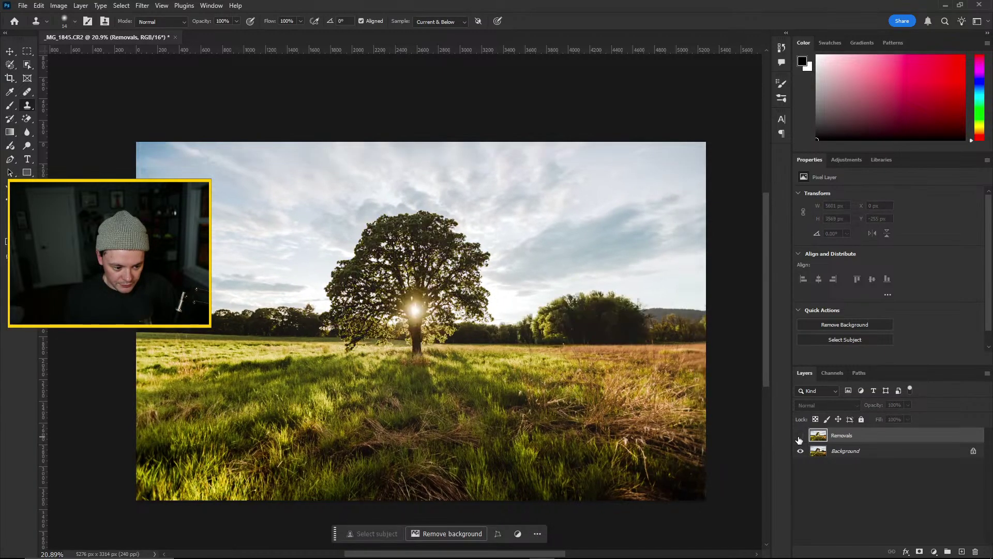
click(800, 437)
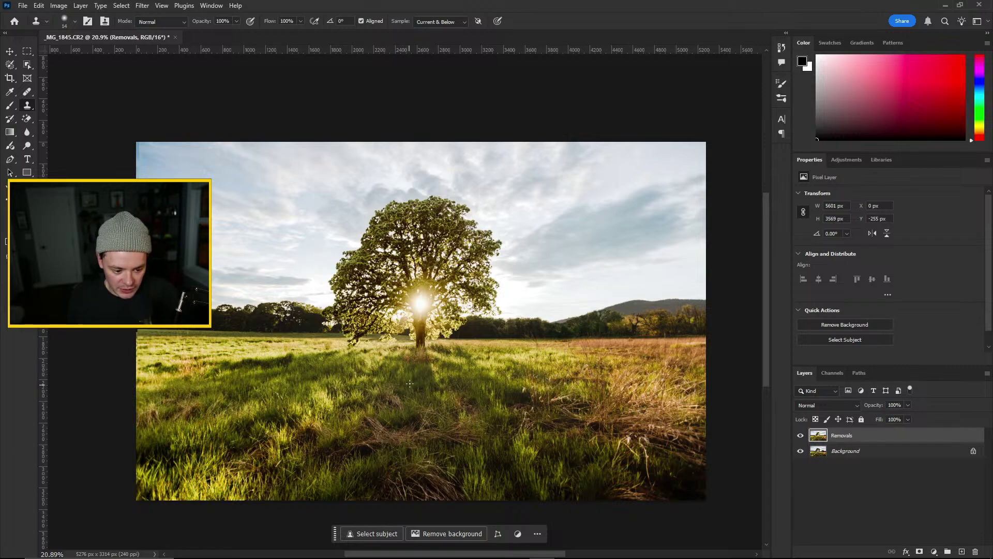
click(839, 473)
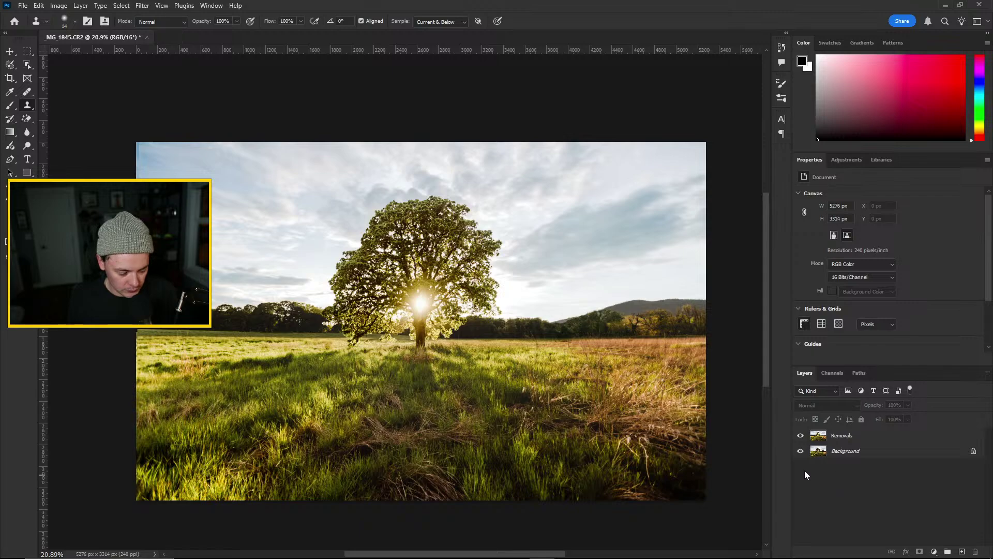
Duplicate the Removals layer as a new layer named High Pass
right_click(846, 437)
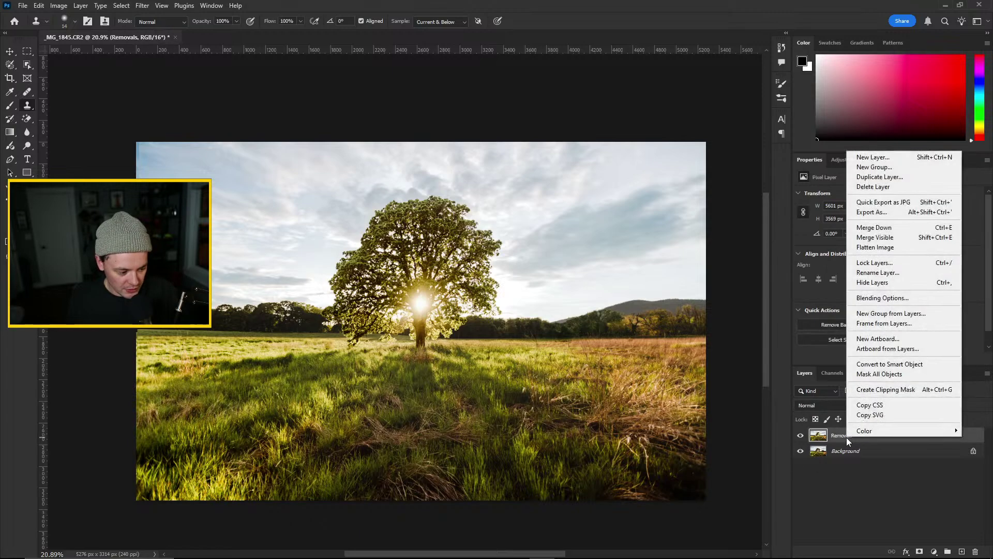
click(888, 194)
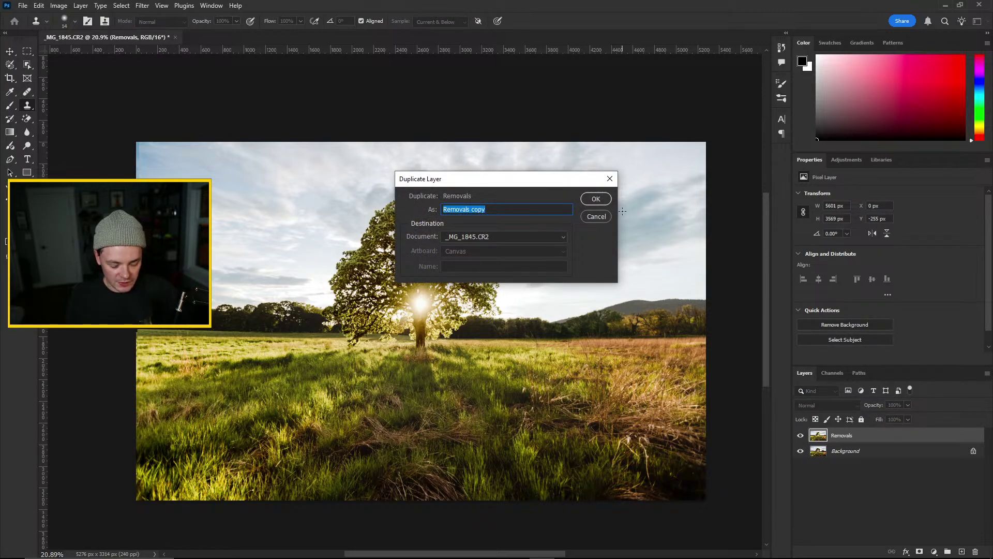
text(High Pass)
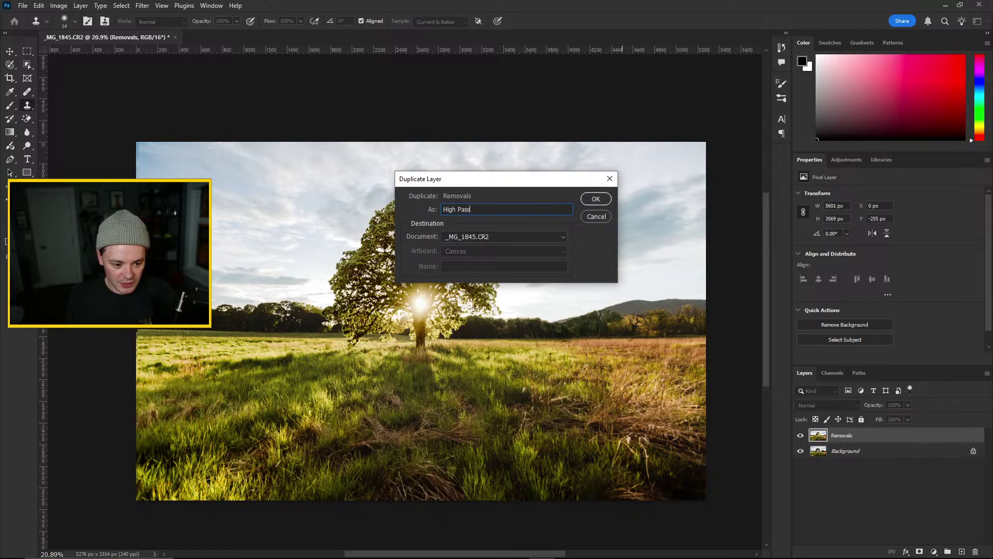
key(Return)
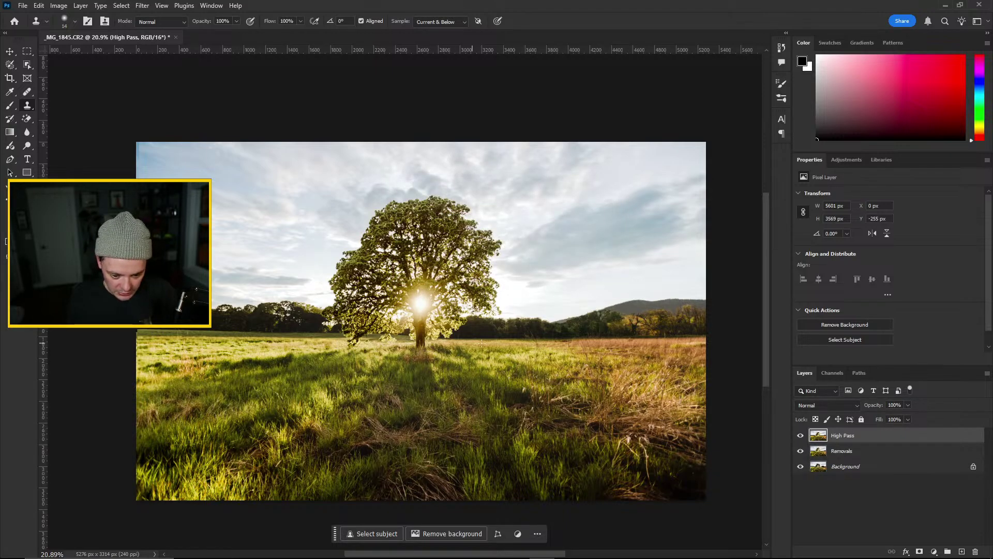
Apply the High Pass filter to the High Pass layer with a radius of 12.5 pixels
scroll(605, 345, up, 4)
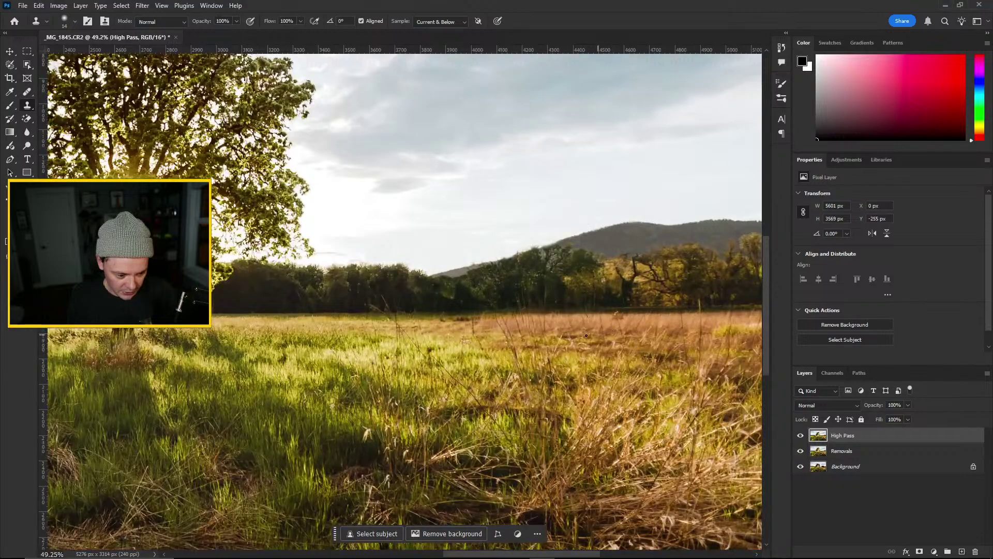
scroll(586, 335, down, 5)
drag(506, 553, 460, 553)
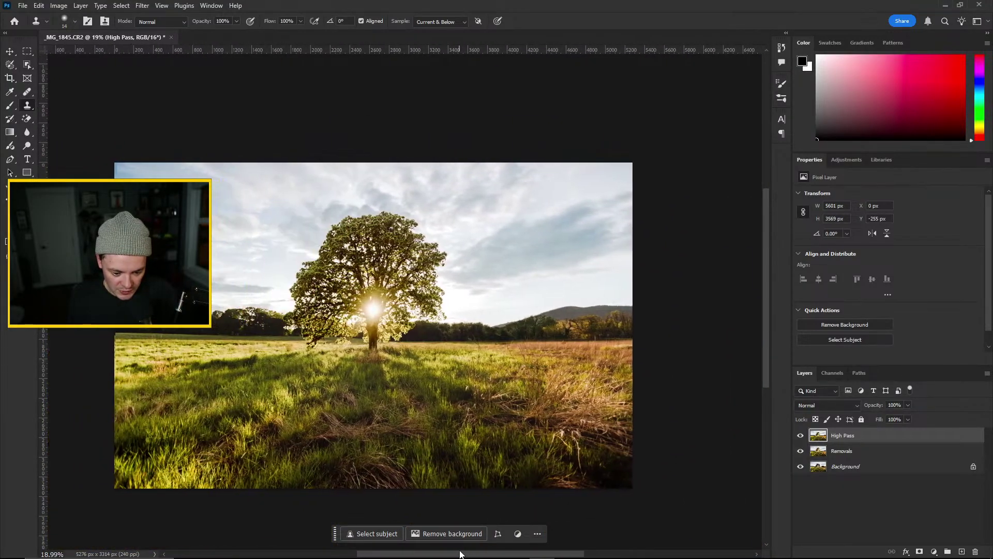
click(142, 6)
mouse_move(227, 216)
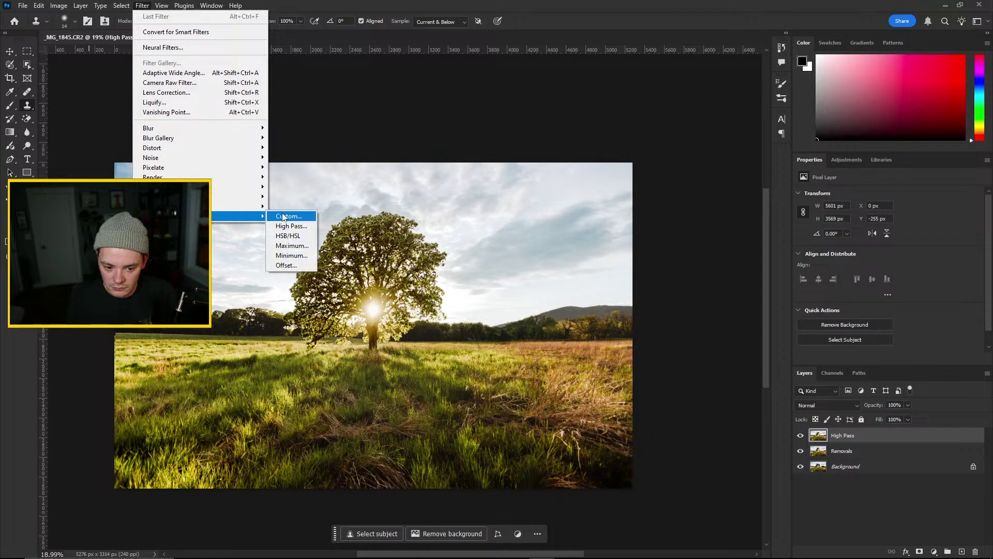
click(291, 226)
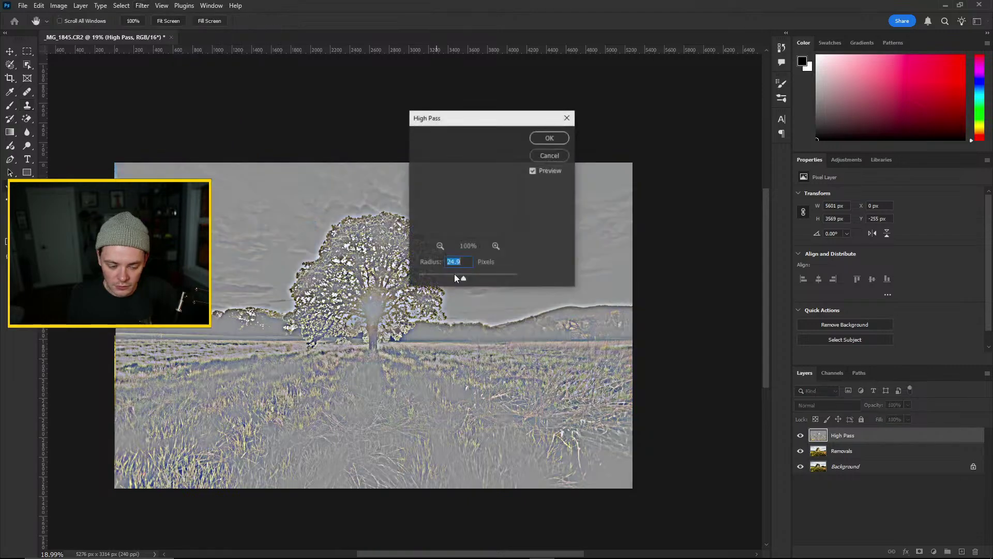
drag(458, 283, 461, 282)
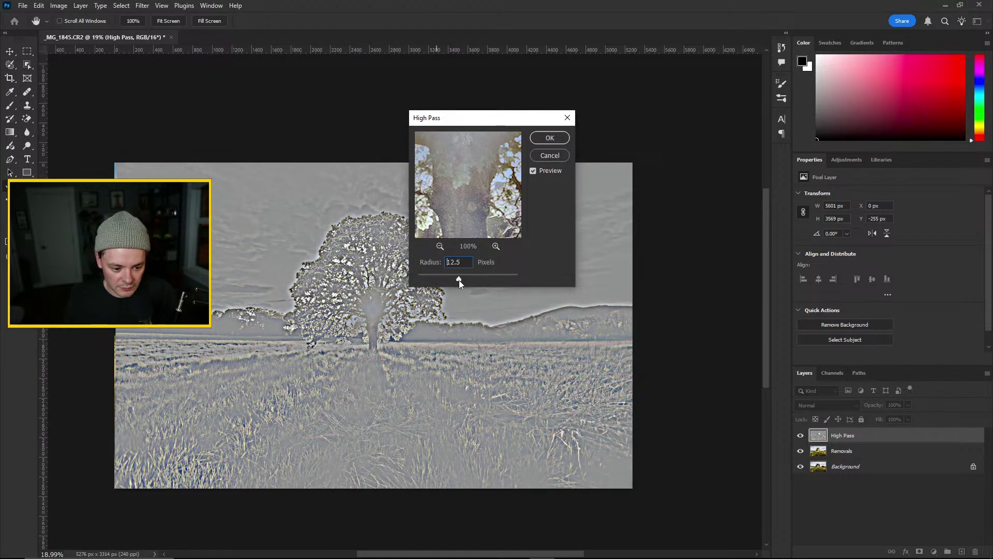
click(549, 138)
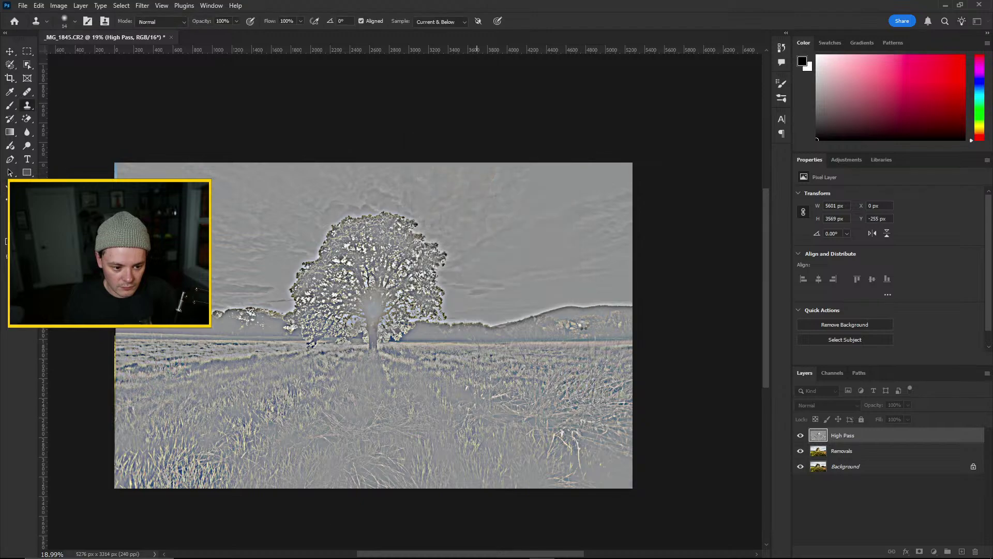
Set the High Pass layer's blend mode to Overlay and its opacity to 40%, checking the effect with the layer hidden and shown
click(824, 391)
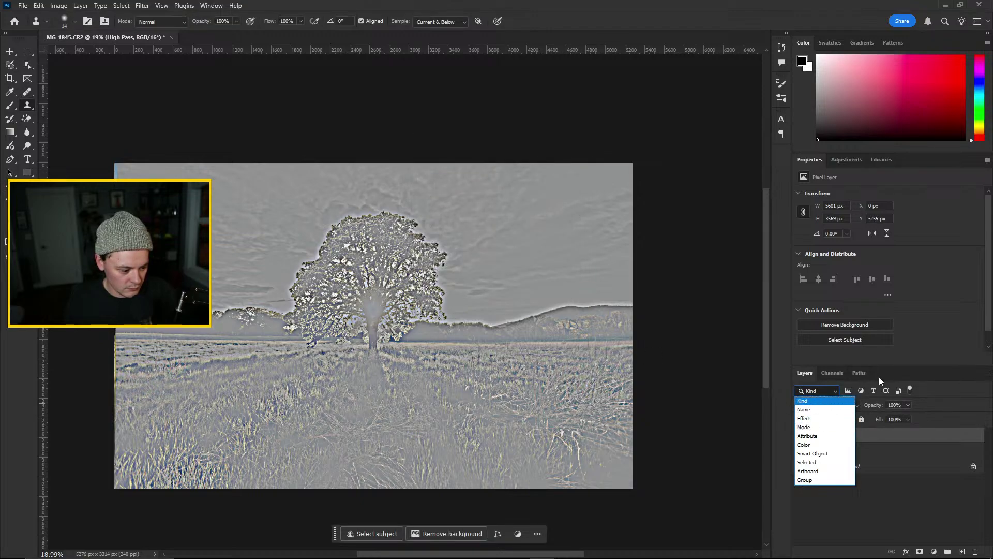
click(821, 406)
click(822, 406)
click(824, 412)
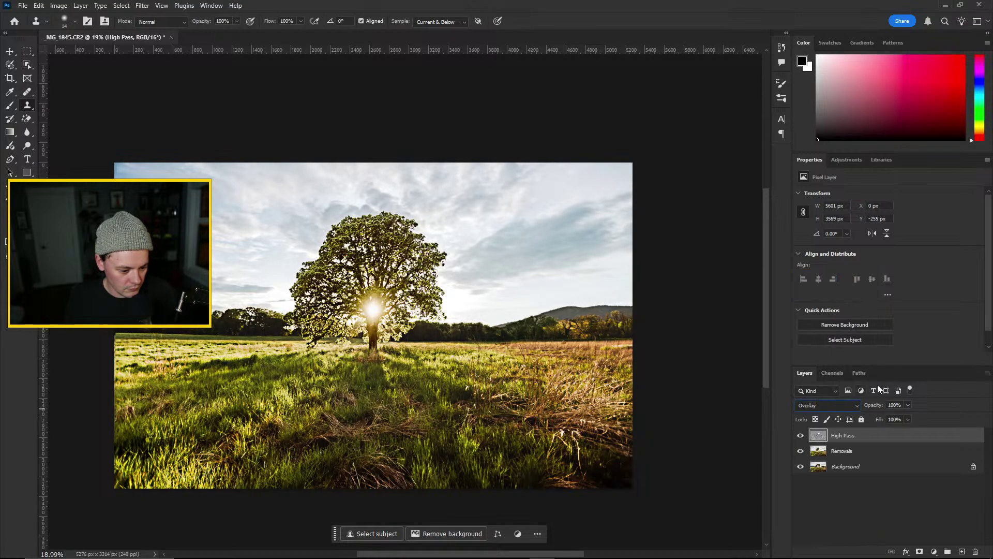
drag(889, 416, 876, 420)
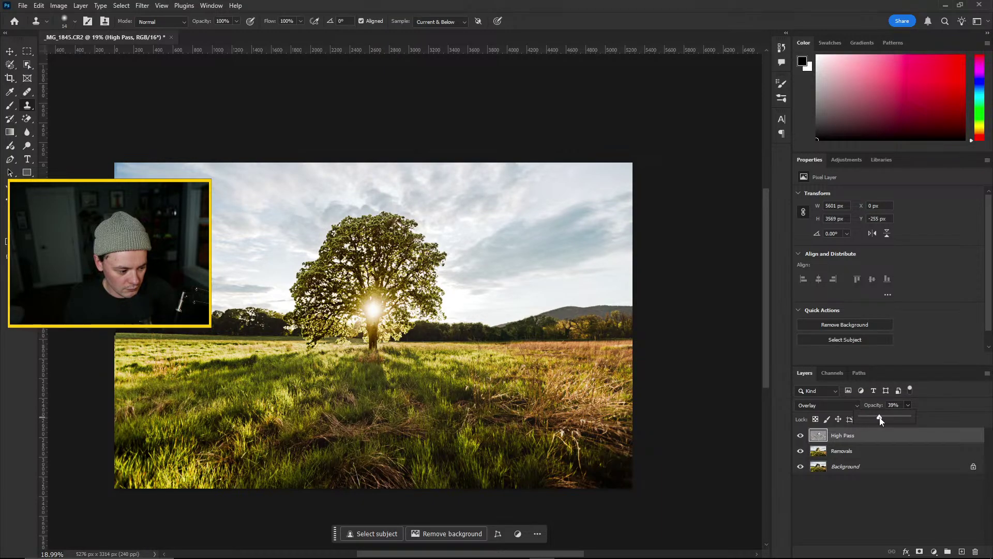
click(850, 489)
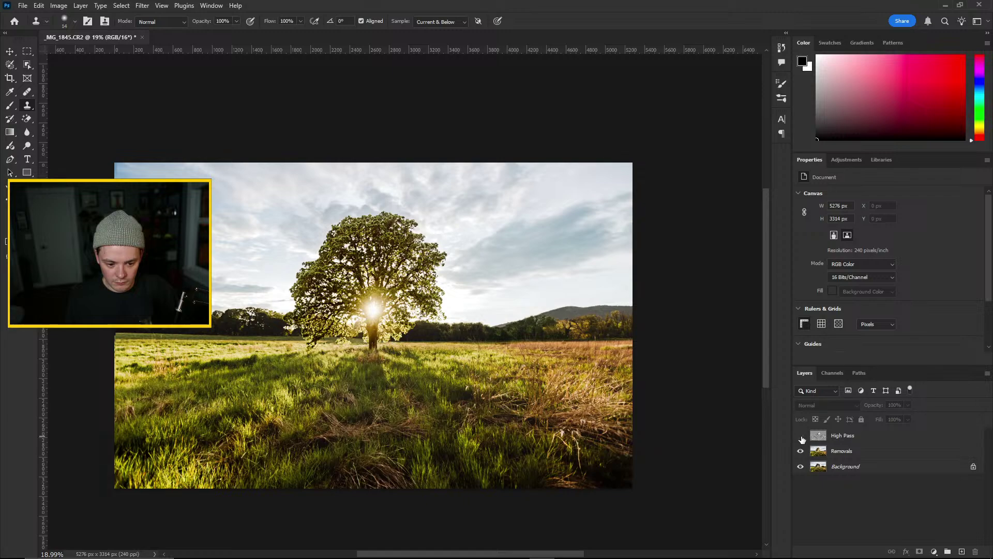
click(827, 437)
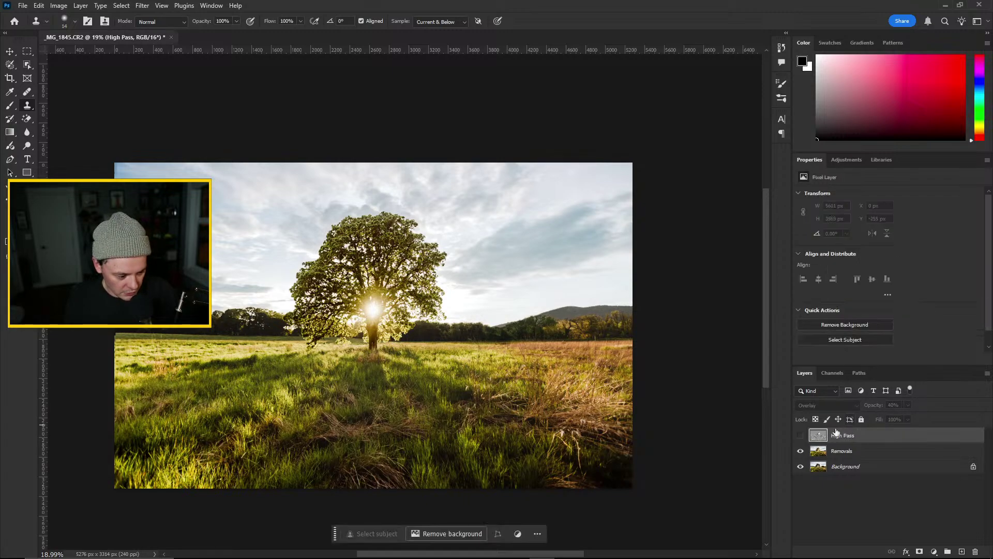
click(801, 436)
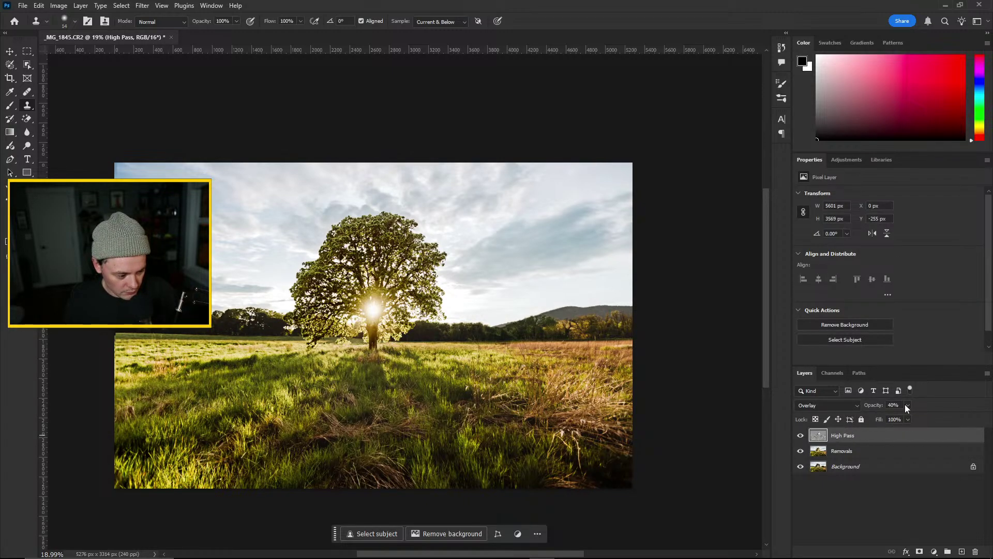
Reduce the High Pass layer's opacity to 18% and compare the photo with the layer hidden and shown
drag(905, 406, 898, 418)
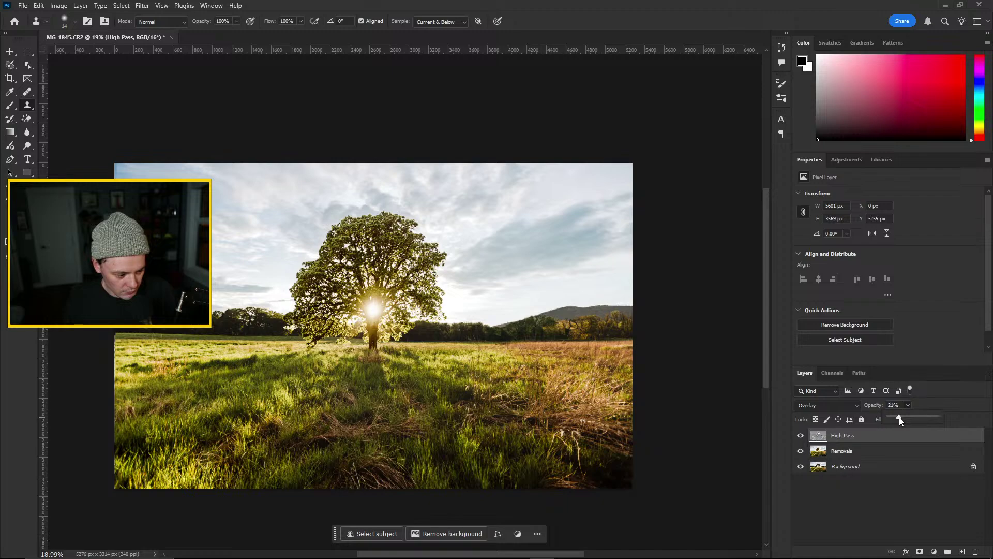
click(802, 437)
click(803, 437)
click(803, 437)
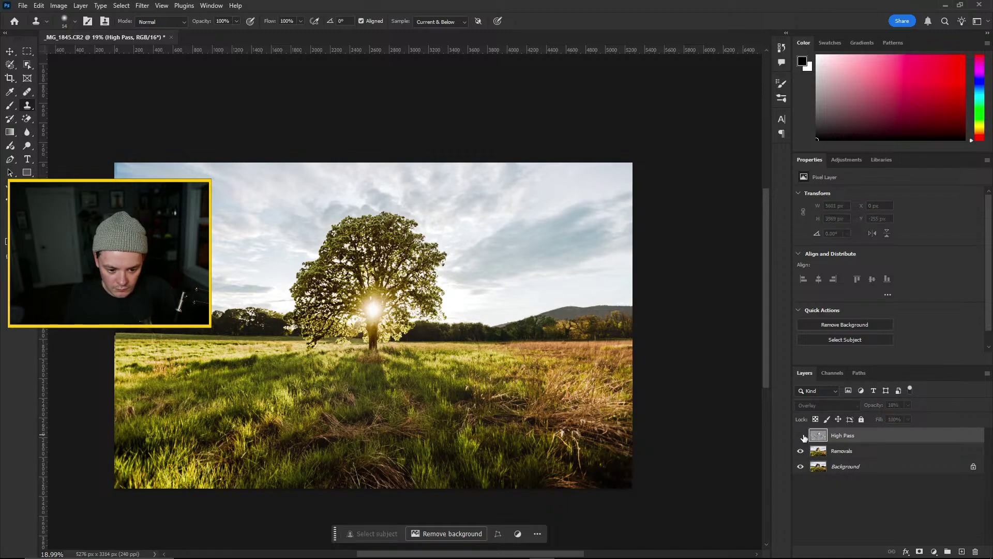
click(802, 437)
Deselect the layers and save the retouched photo with its layers
key(ctrl+alt+a)
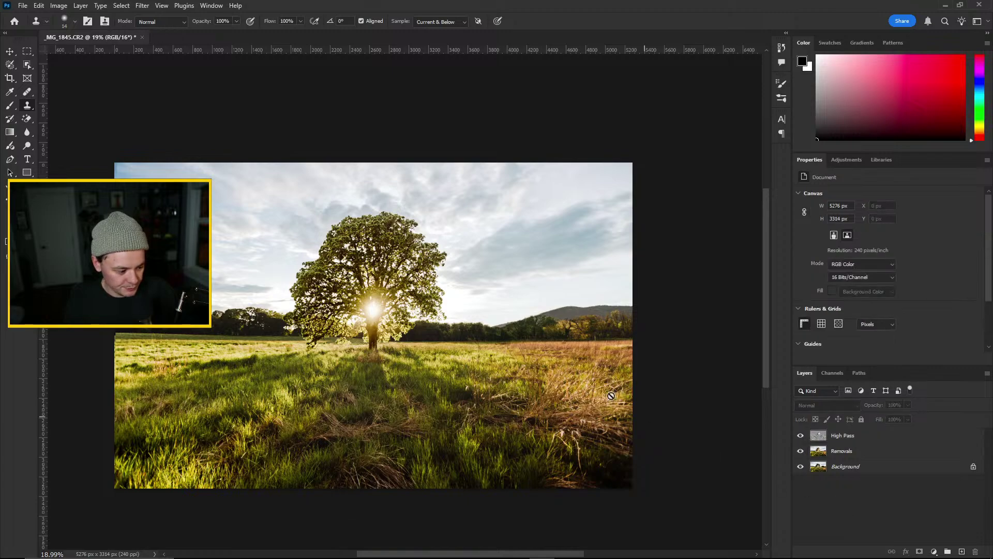
click(22, 6)
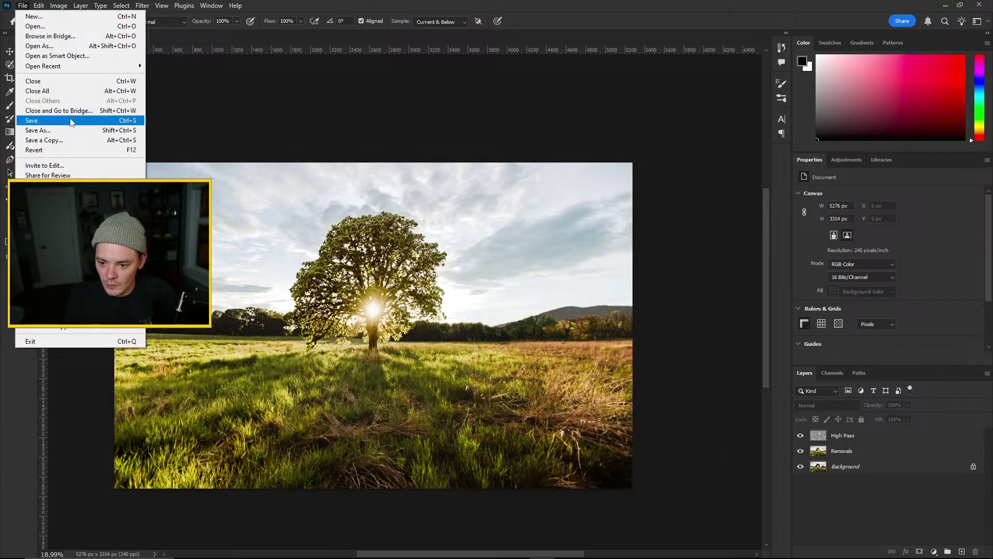
click(41, 121)
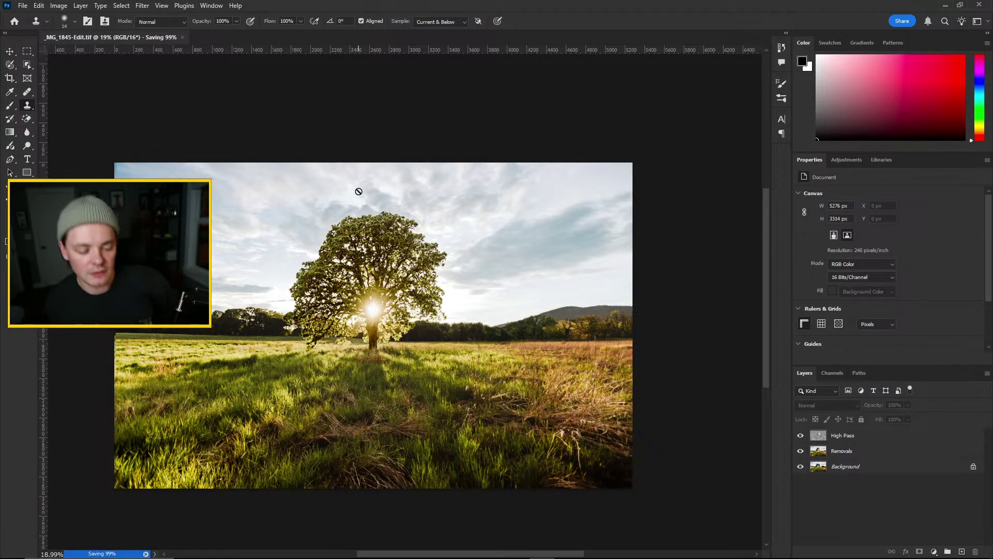
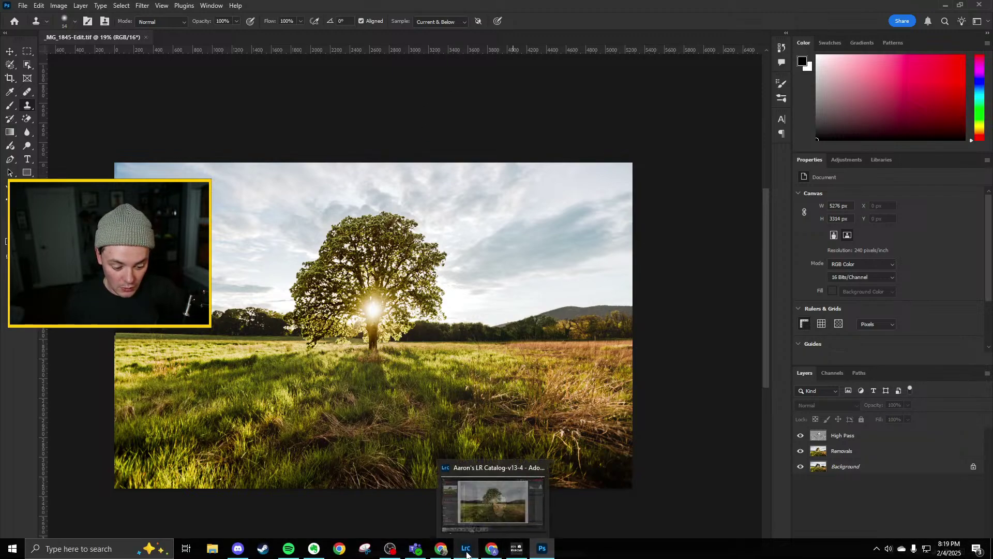
Switch to Lightroom Classic and open the edited tree photo _MG_1845-Edit.tif in the Library's Loupe view
click(466, 551)
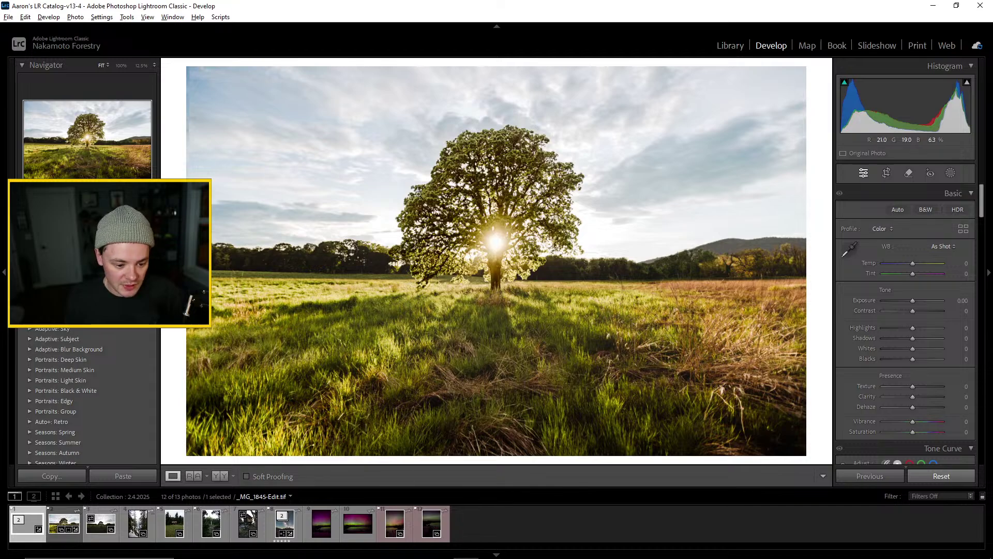
key(e)
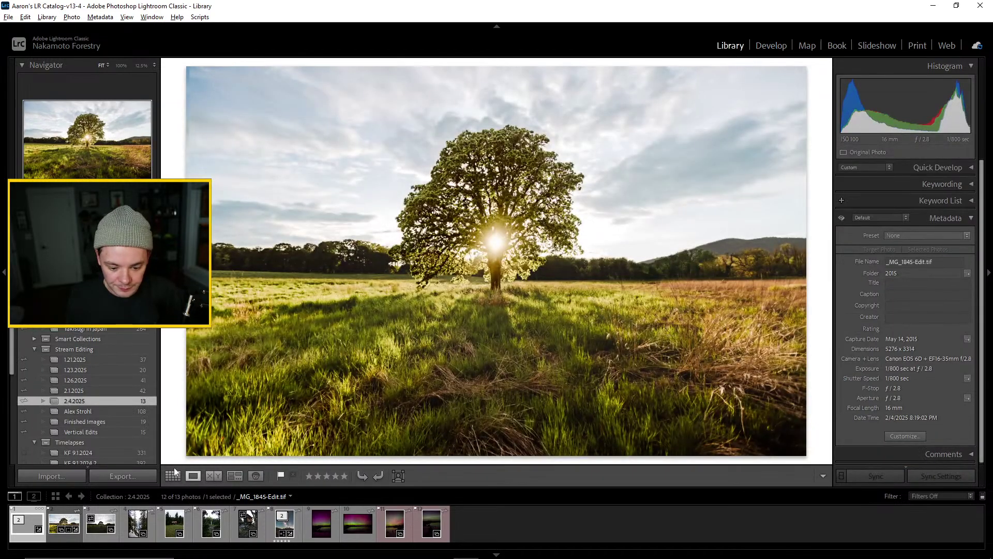
click(173, 476)
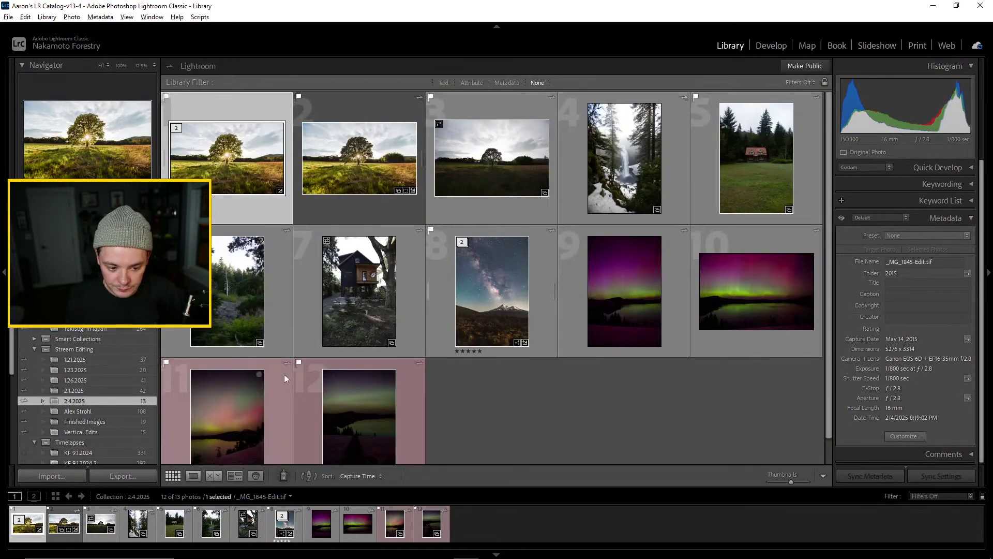
double_click(281, 156)
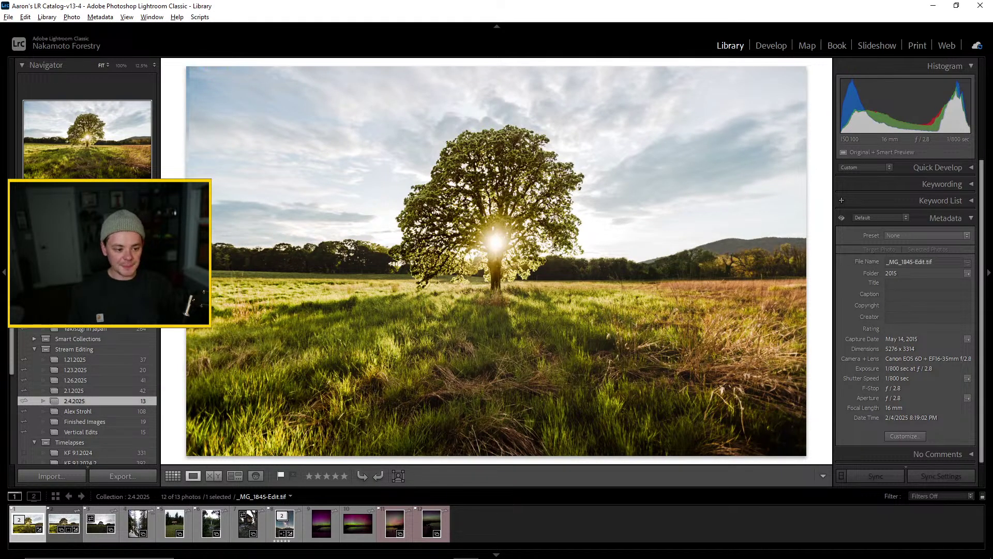
Flip between _MG_1845-Edit.tif and _MG_1845.CR2 to compare the retouched photo with the version before retouching
key(Right)
key(Left)
key(Right)
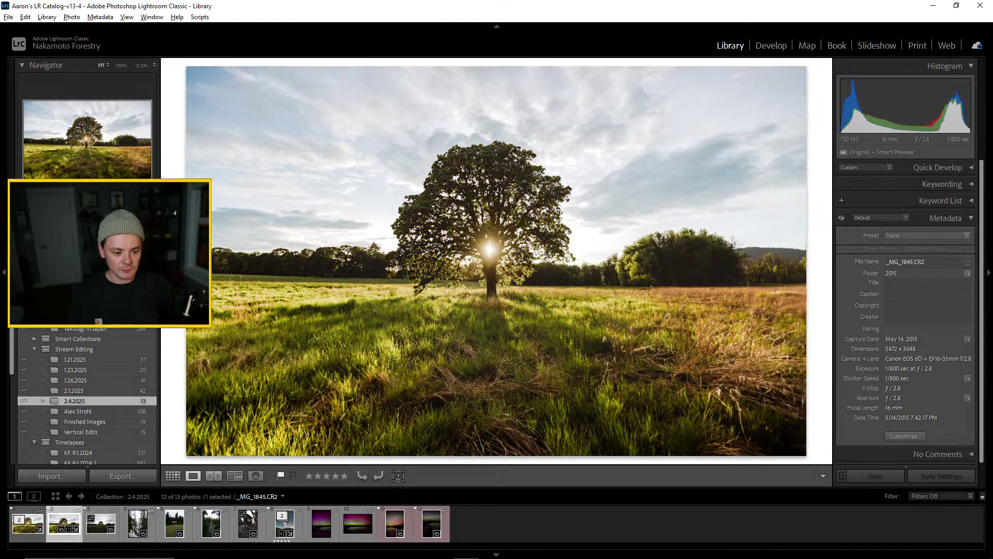
key(Left)
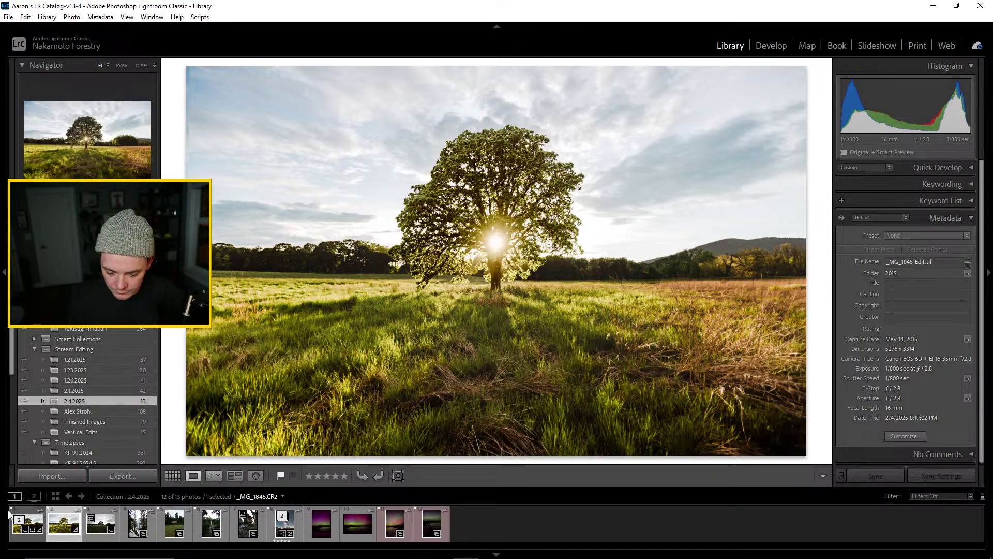
Collapse the edited tree photo's stack, compare it side by side with the dark unedited tree shot, and return to the grid
click(26, 521)
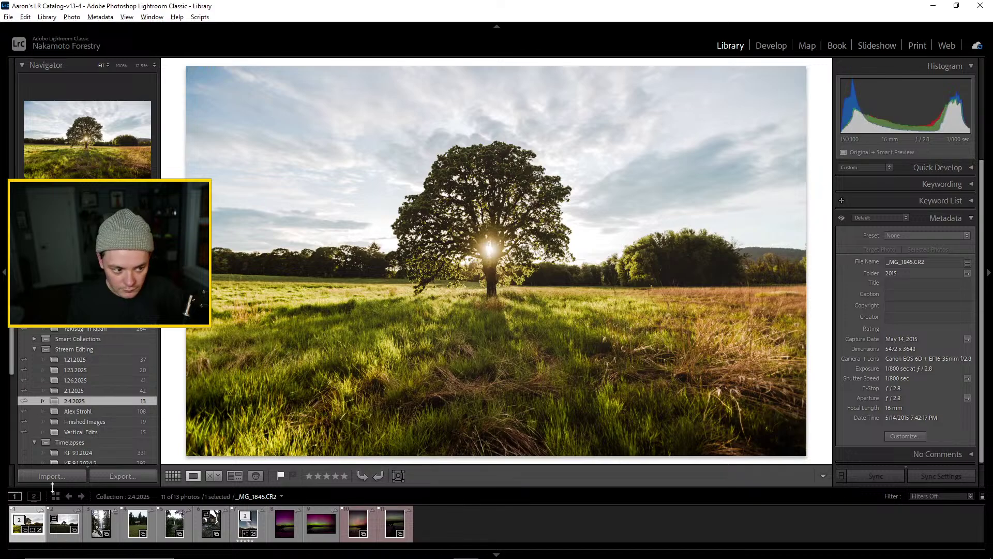
click(172, 476)
ctrl+click(336, 164)
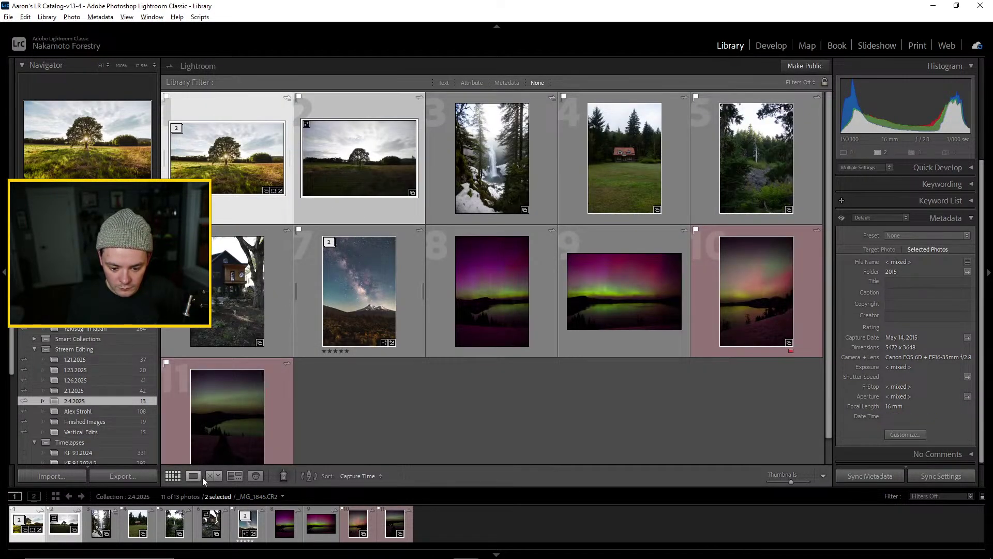
click(212, 476)
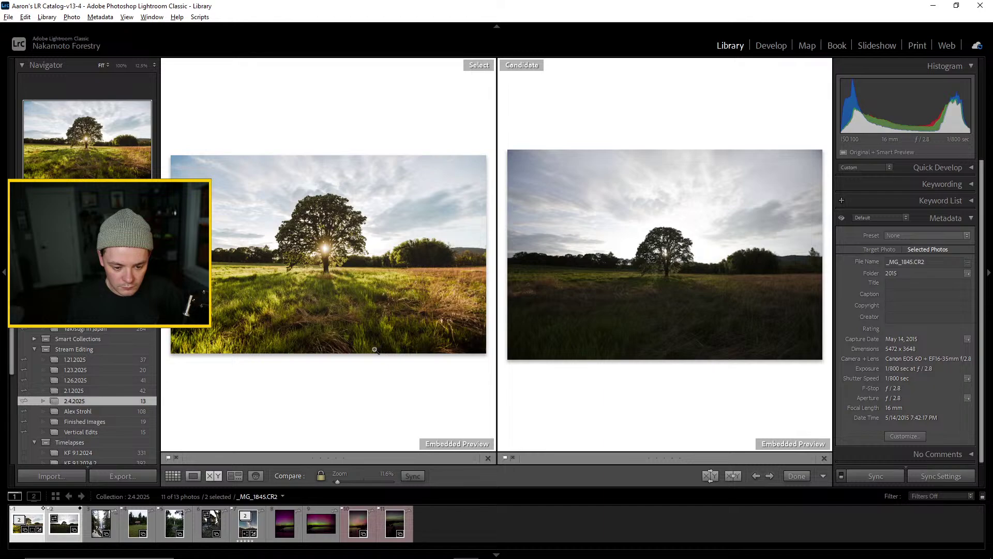
click(172, 475)
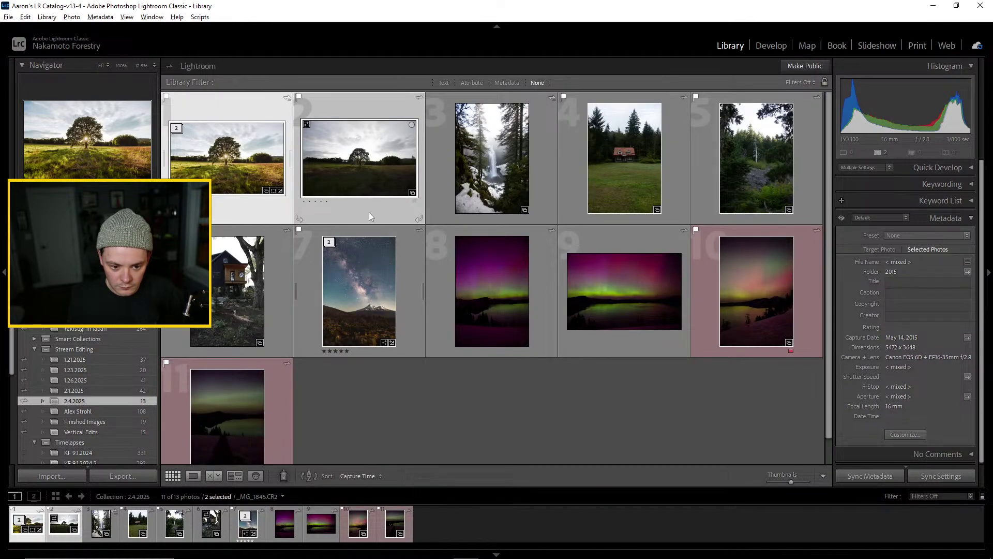
View the dark unedited tree shot _MG_1848.CR2 in Loupe view, return to the grid, and clear the selection
click(411, 413)
double_click(372, 171)
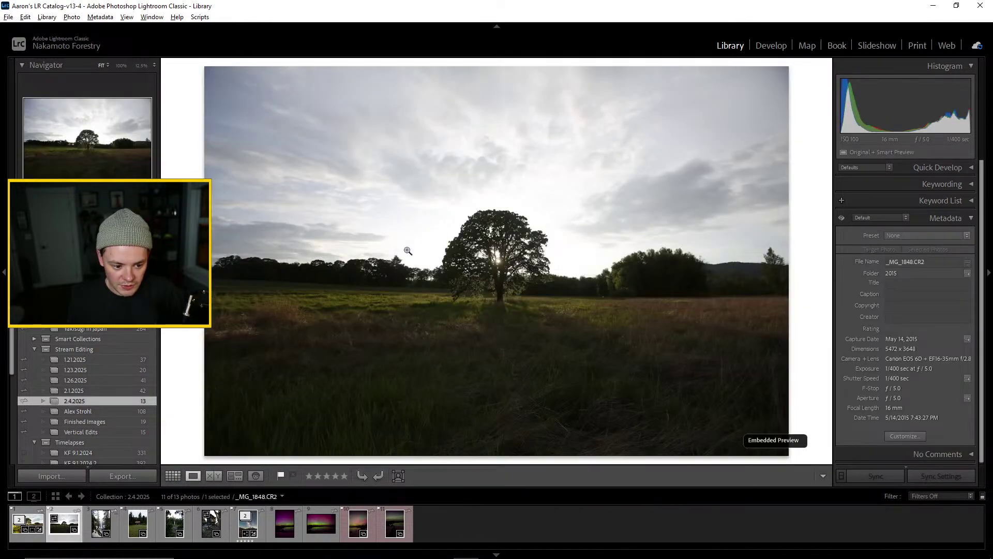
click(173, 476)
click(334, 411)
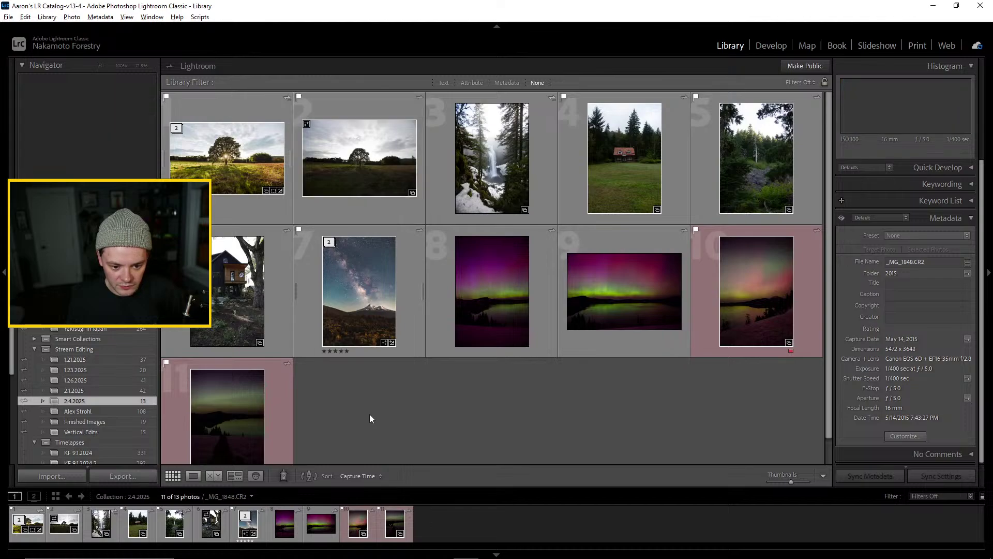
Expand the edited tree photo's stack to show both of its versions, and leave no photo selected
click(181, 128)
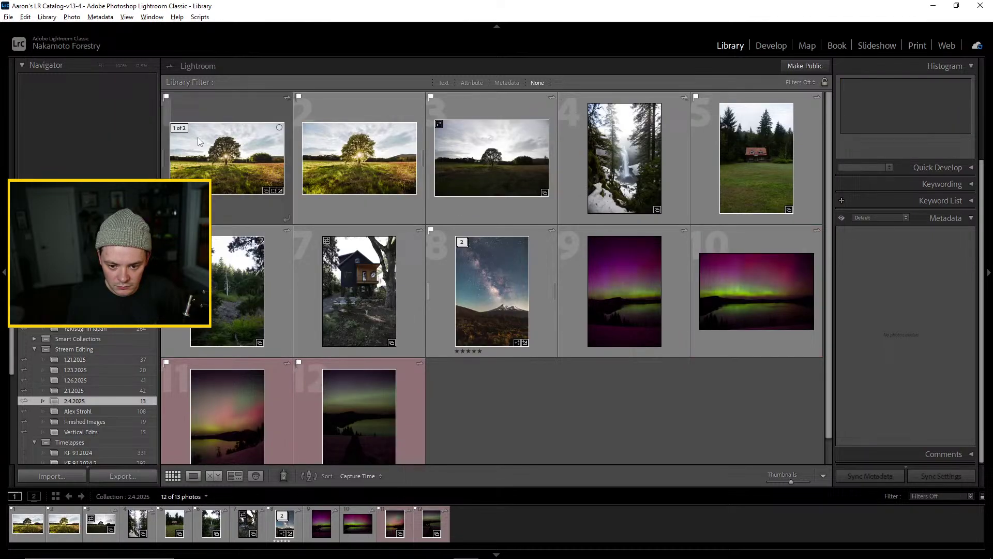
shift+click(346, 169)
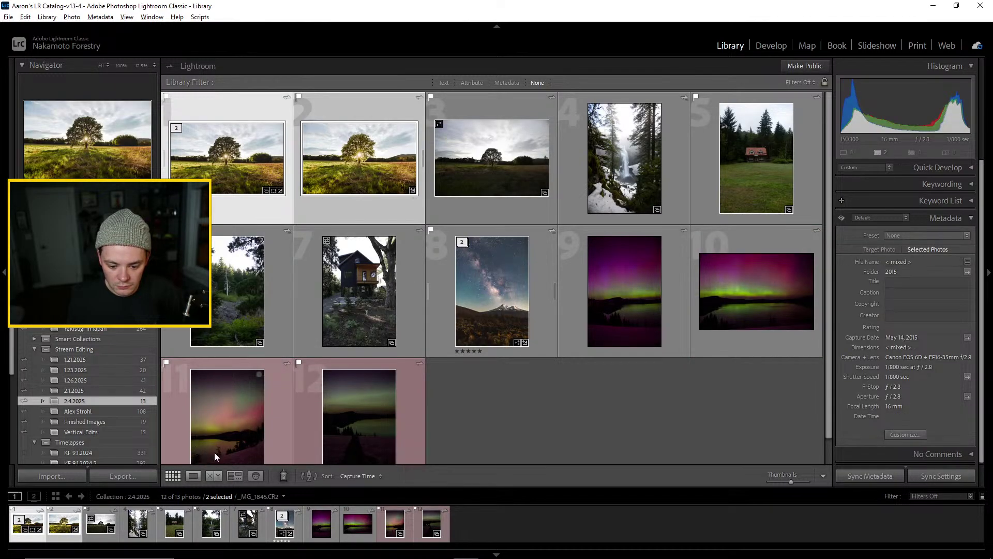
click(439, 393)
Create a virtual copy of _MG_1845-Edit.tif, view the copy in Develop, and return to the Library grid
right_click(352, 157)
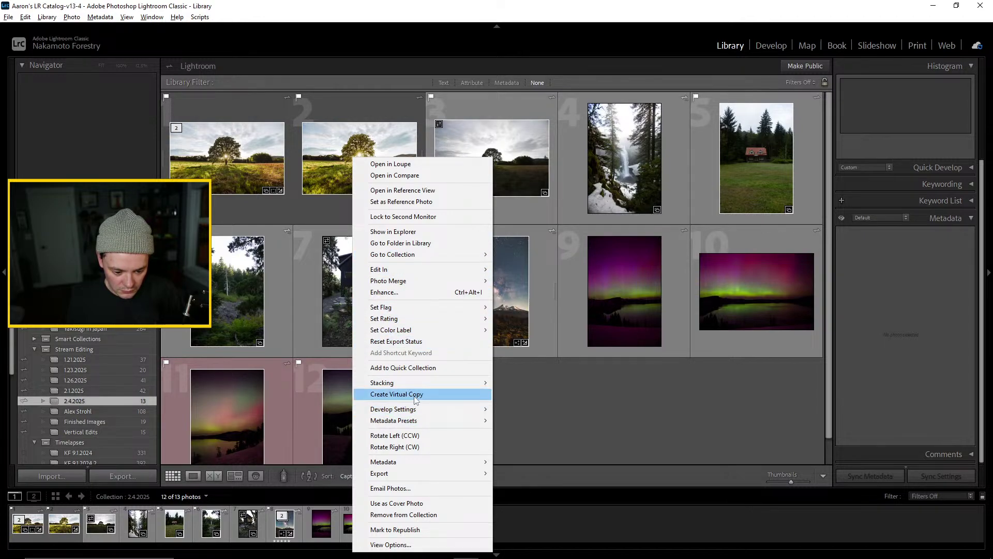
click(398, 394)
click(507, 137)
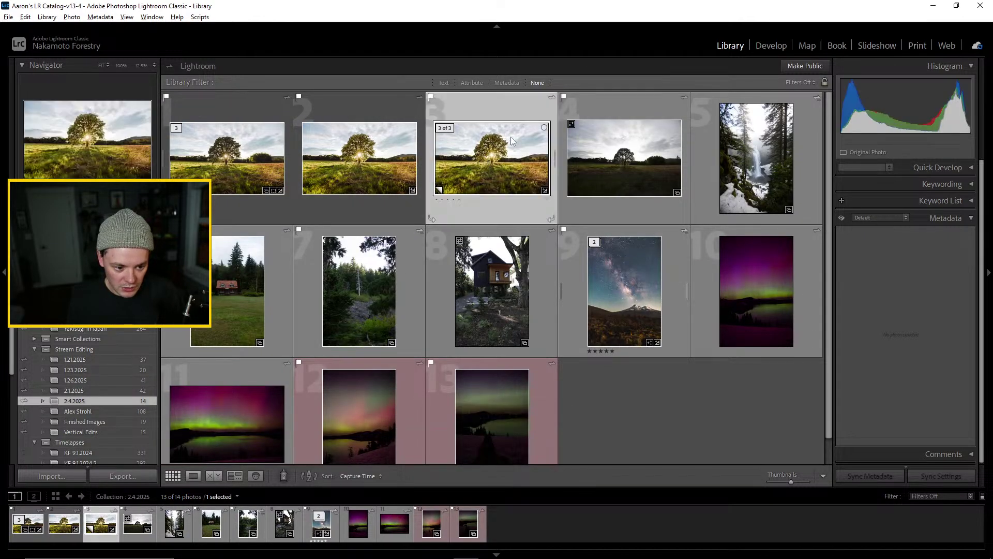
click(771, 47)
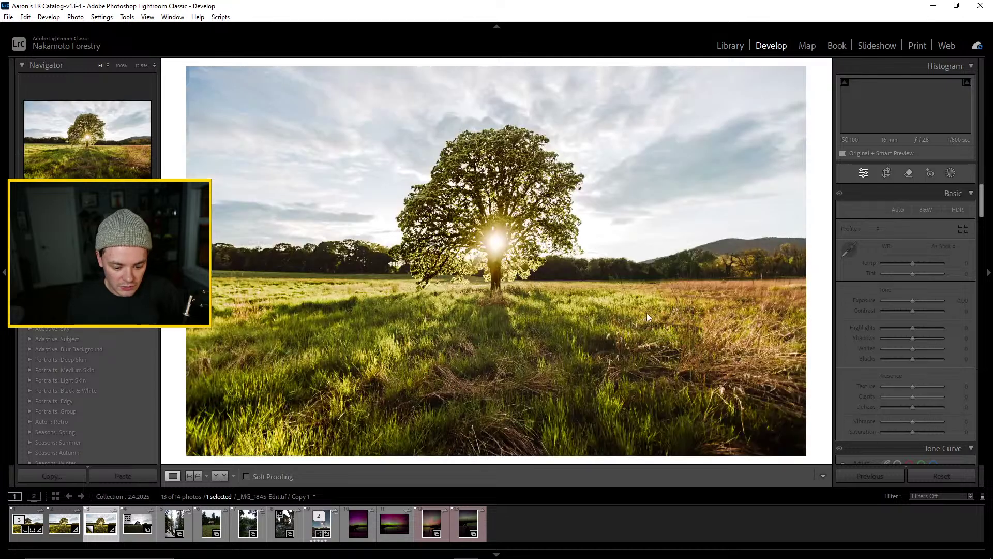
key(g)
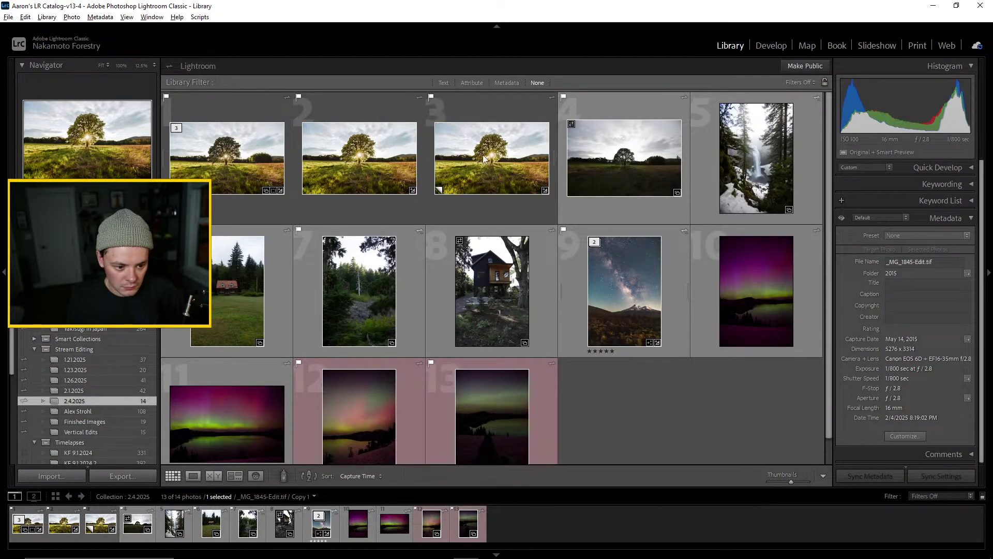
Compare _MG_1845.CR2, _MG_1845-Edit.tif and the virtual copy in the grid, and check the copy in Develop
click(380, 159)
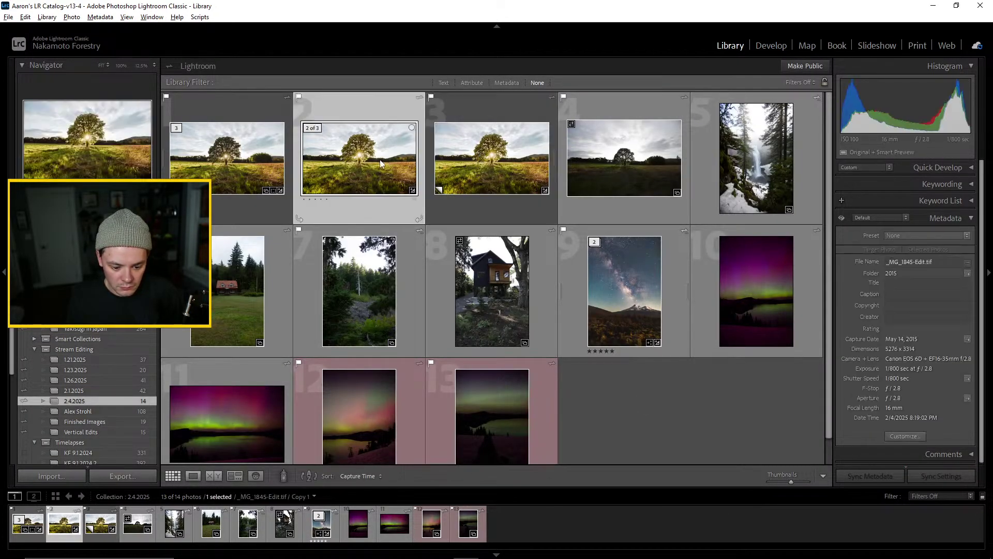
click(262, 169)
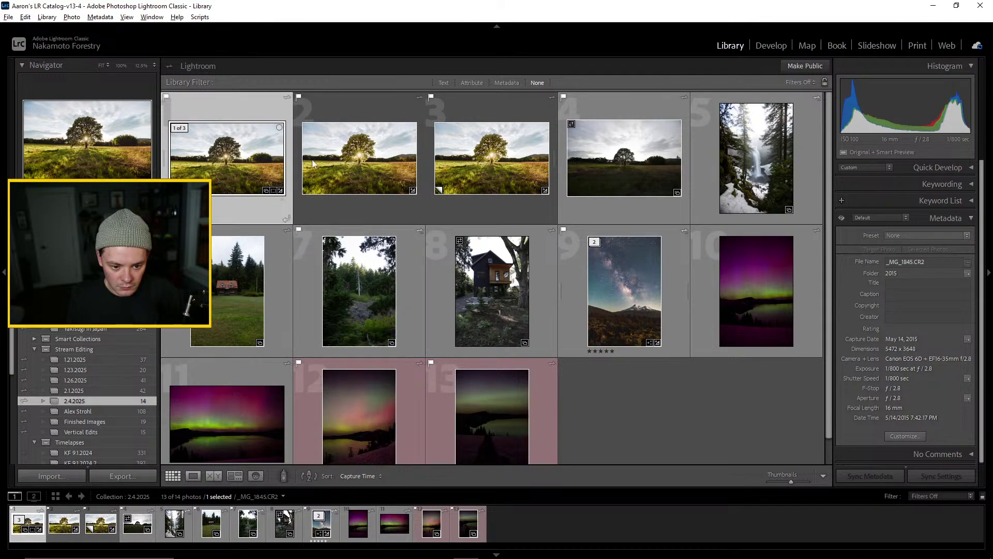
key(Right)
key(Right)
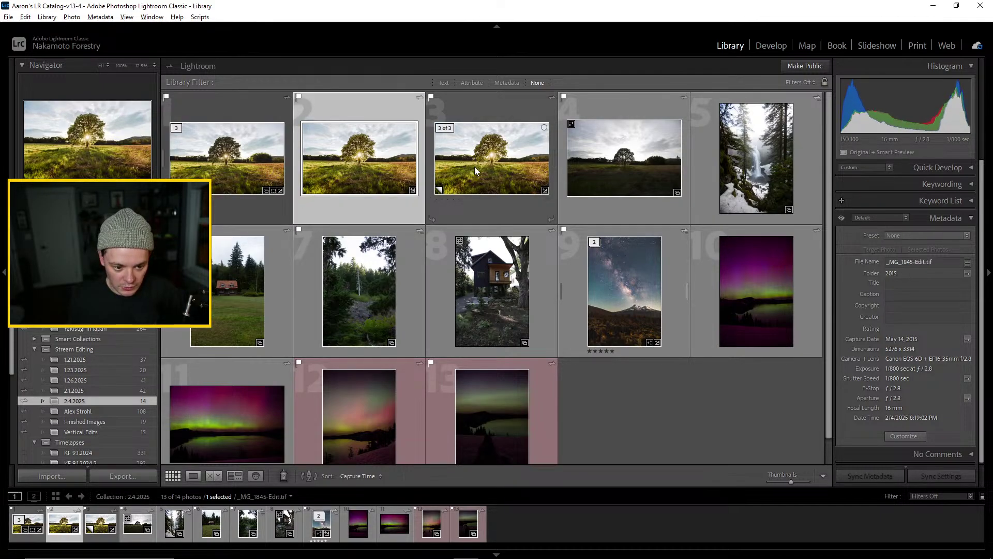
key(ctrl+d)
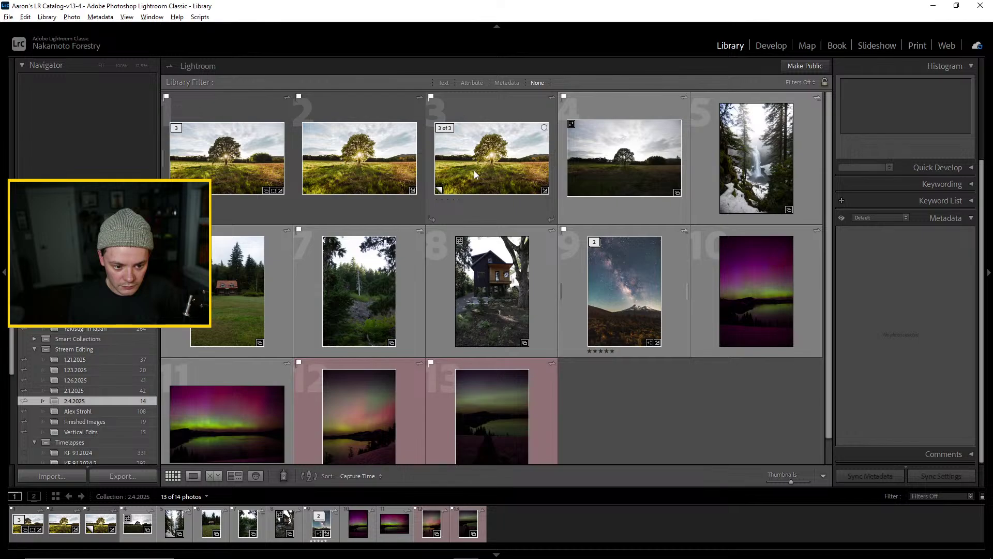
click(446, 163)
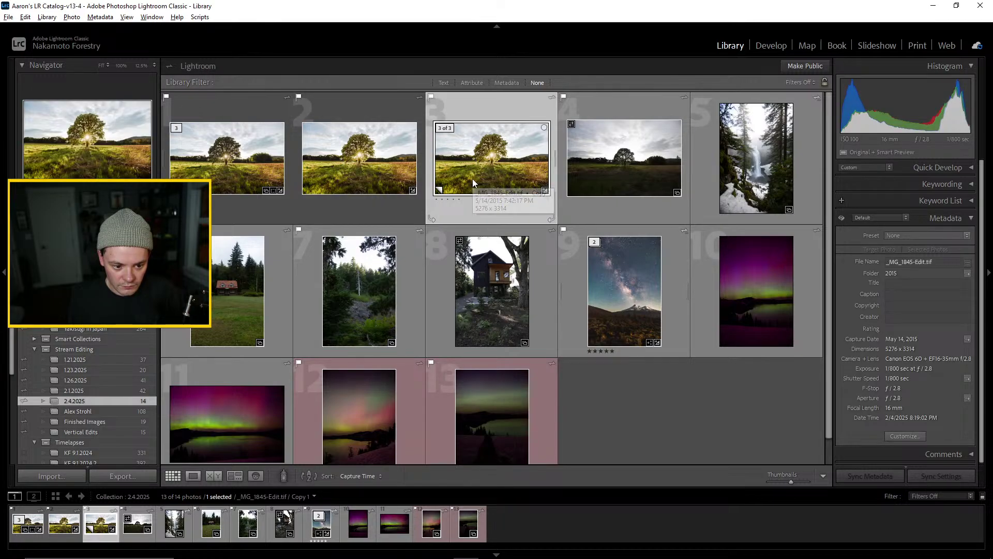
key(d)
click(729, 45)
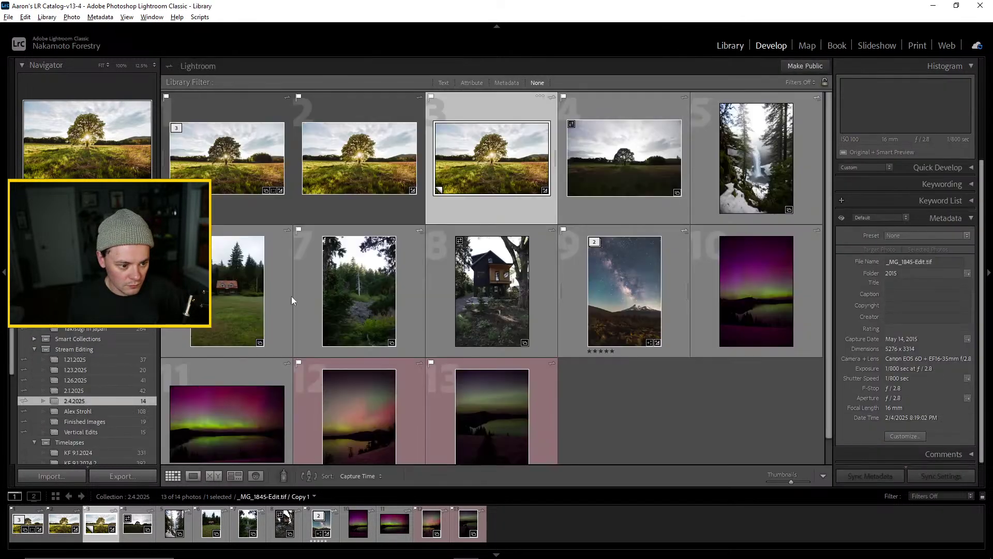
Remove the virtual copy of _MG_1845-Edit.tif from the collection
click(362, 159)
click(488, 160)
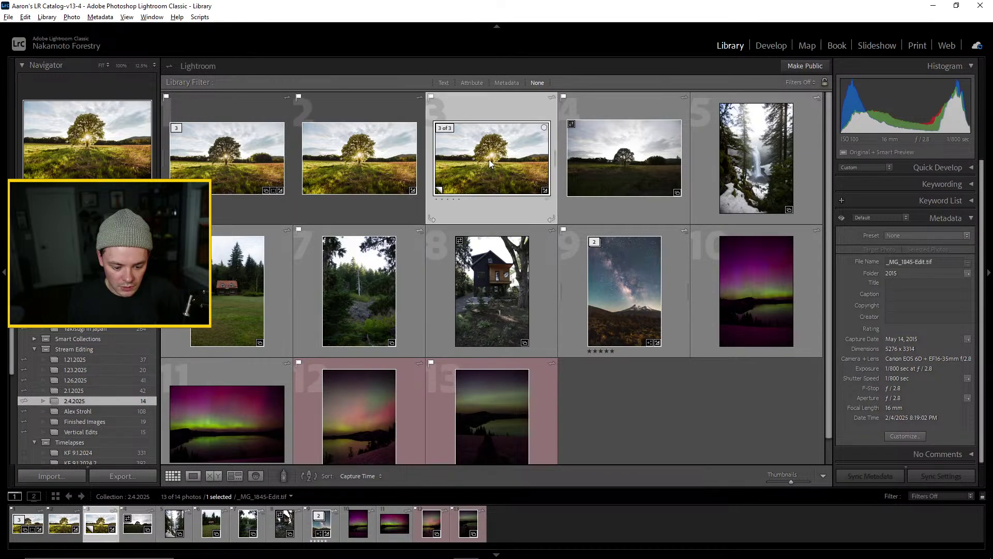
right_click(489, 161)
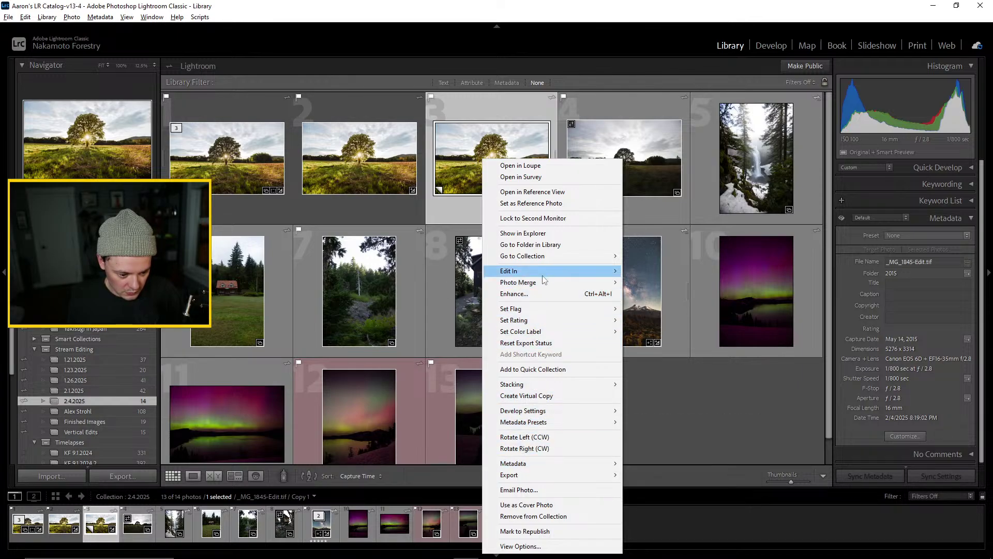
click(536, 517)
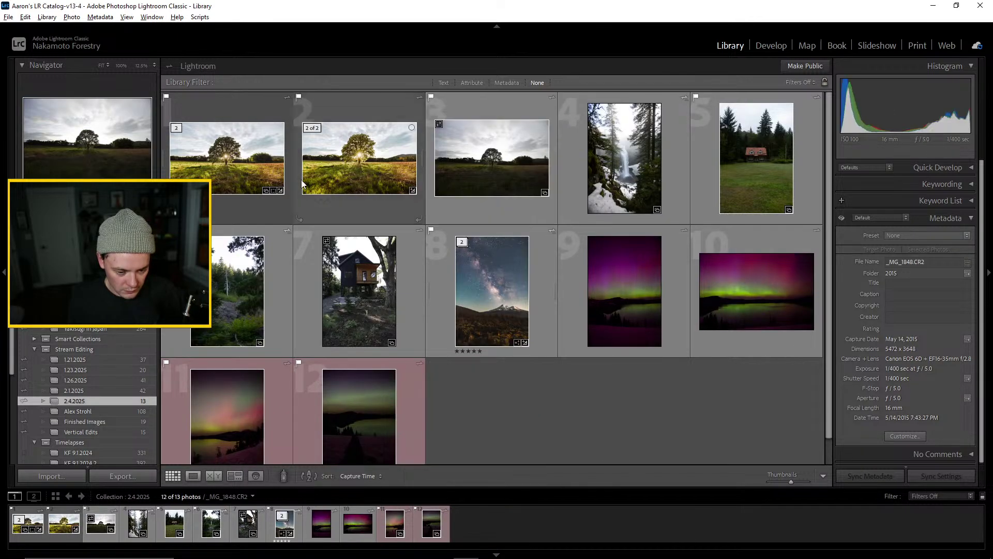
Create a virtual copy of the edited raw tree photo _MG_1845.CR2
click(225, 155)
right_click(227, 165)
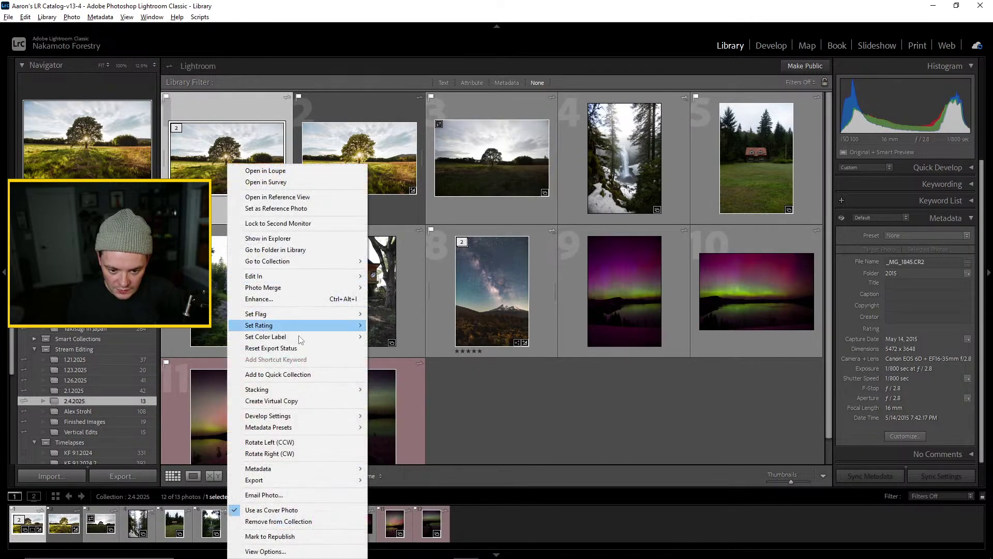
click(298, 407)
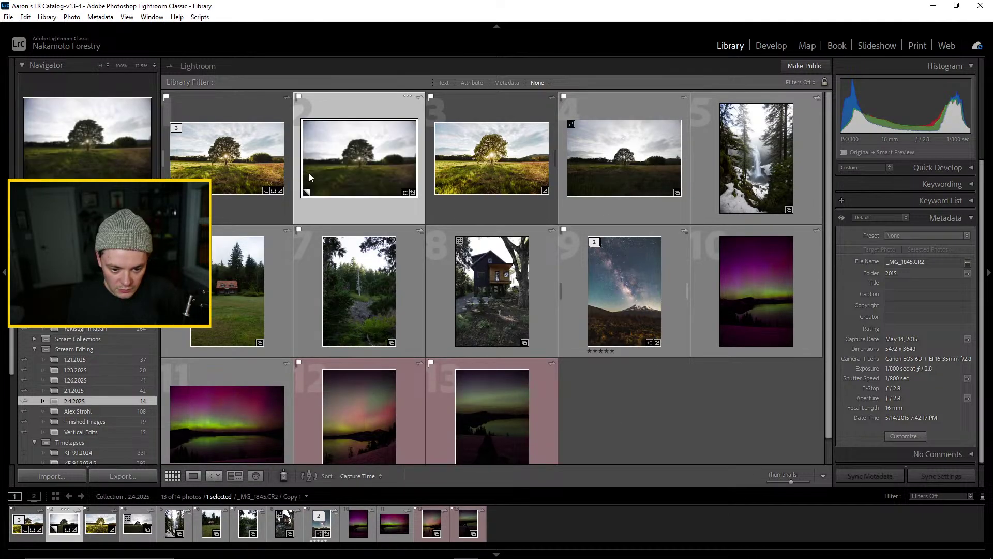
Reset all Develop settings and the crop on the virtual copy of _MG_1845.CR2, and return to the Library grid
double_click(349, 158)
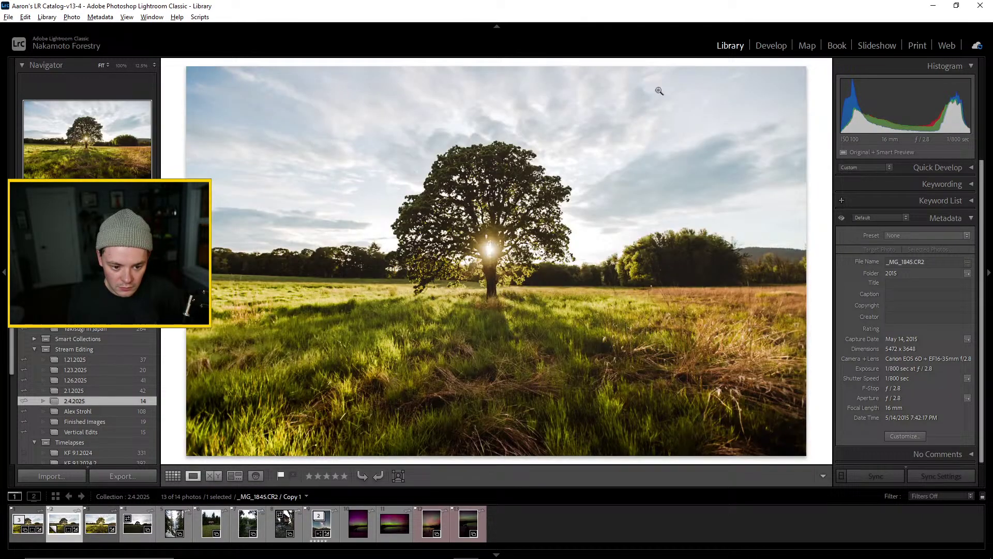
click(770, 45)
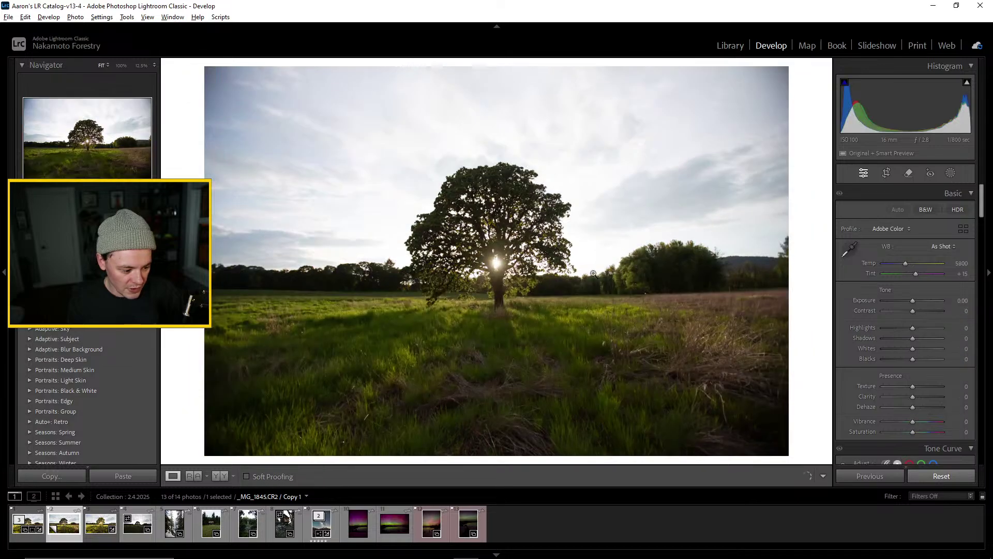
click(730, 45)
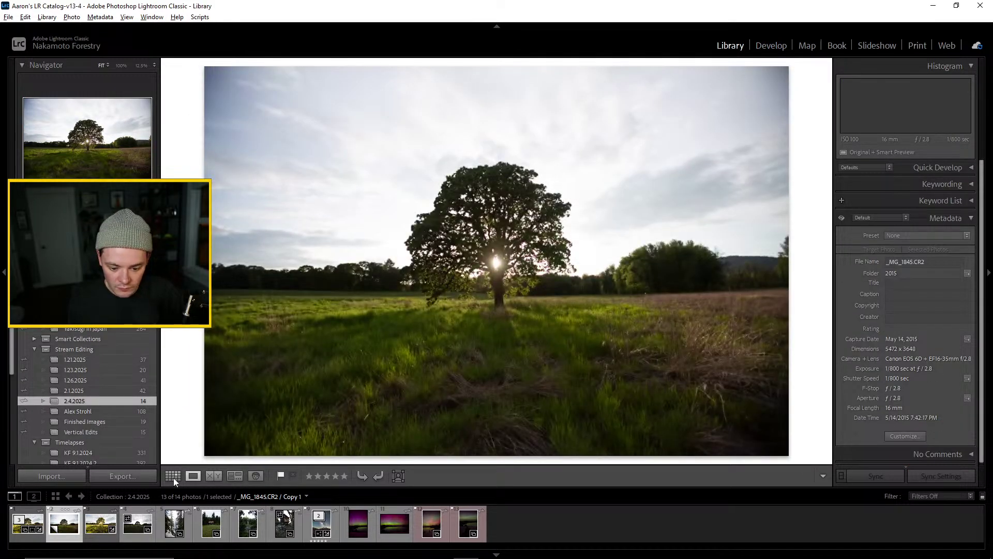
click(173, 476)
Rate _MG_1845-Edit.tif one star and sort the collection by Edit Time
click(485, 157)
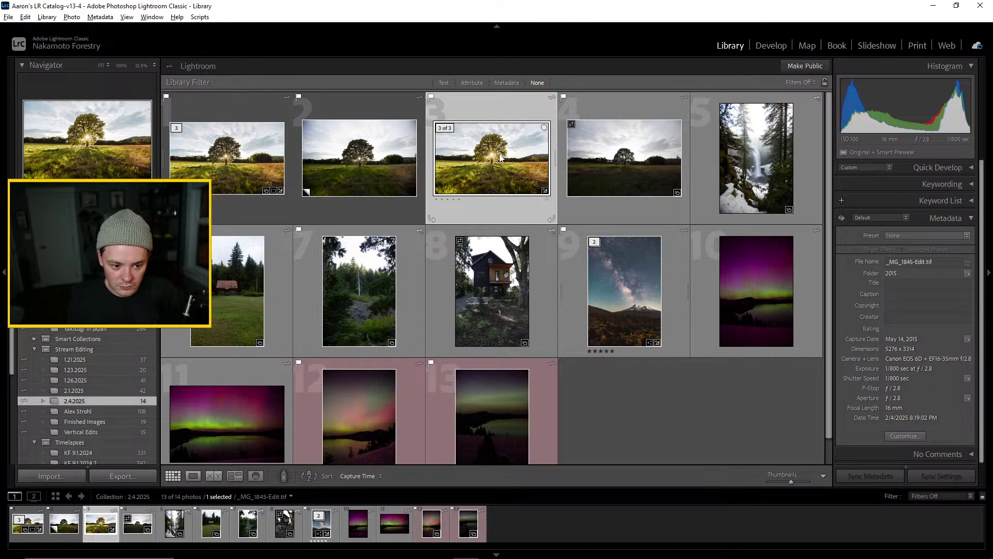
key(1)
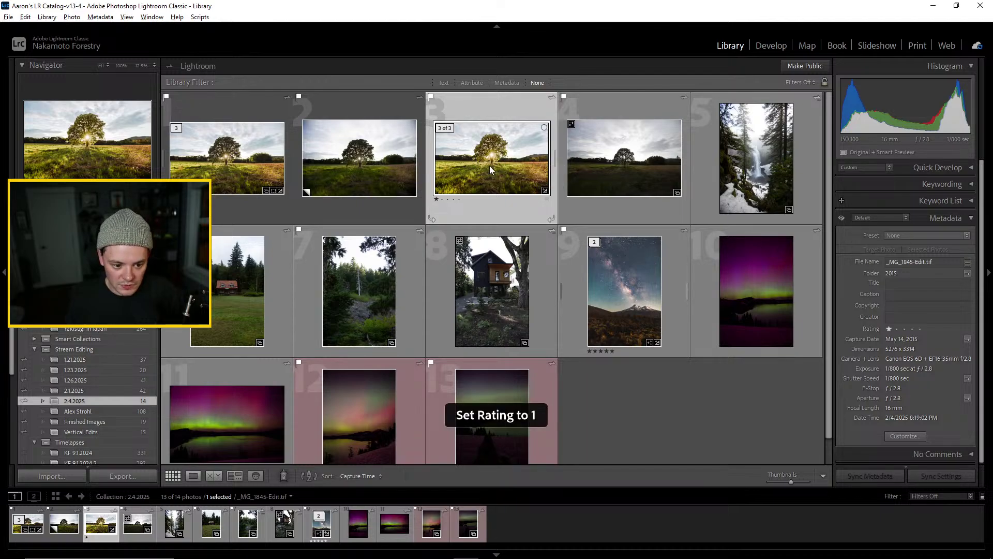
click(361, 476)
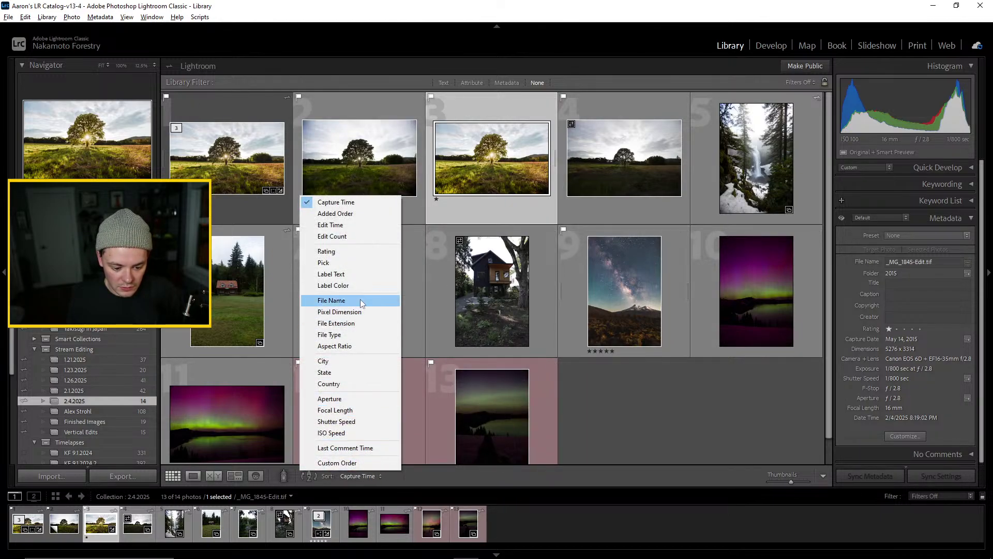
click(342, 225)
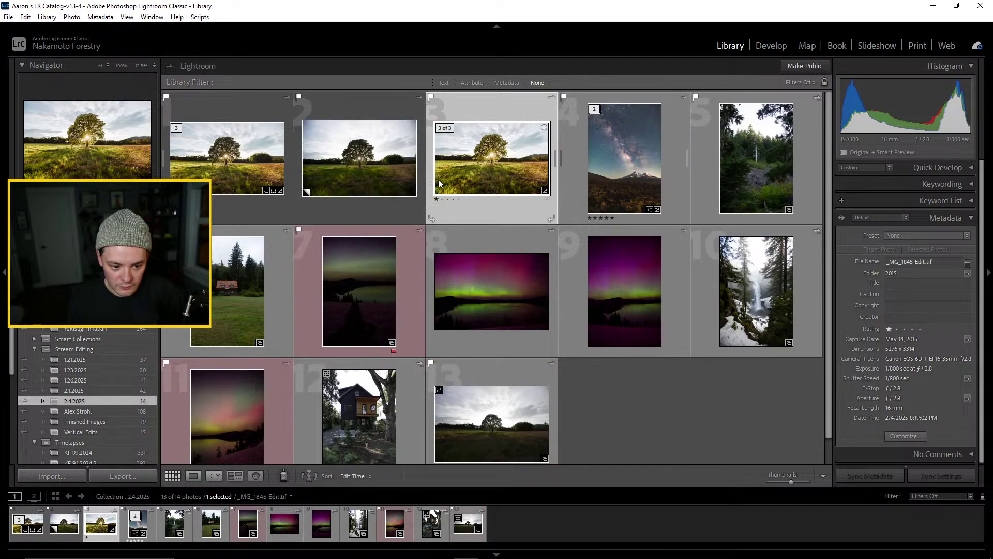
Add a post-crop vignette to _MG_1845-Edit.tif with Amount -5 and Feather 74, and return to the Library grid
double_click(463, 157)
click(770, 45)
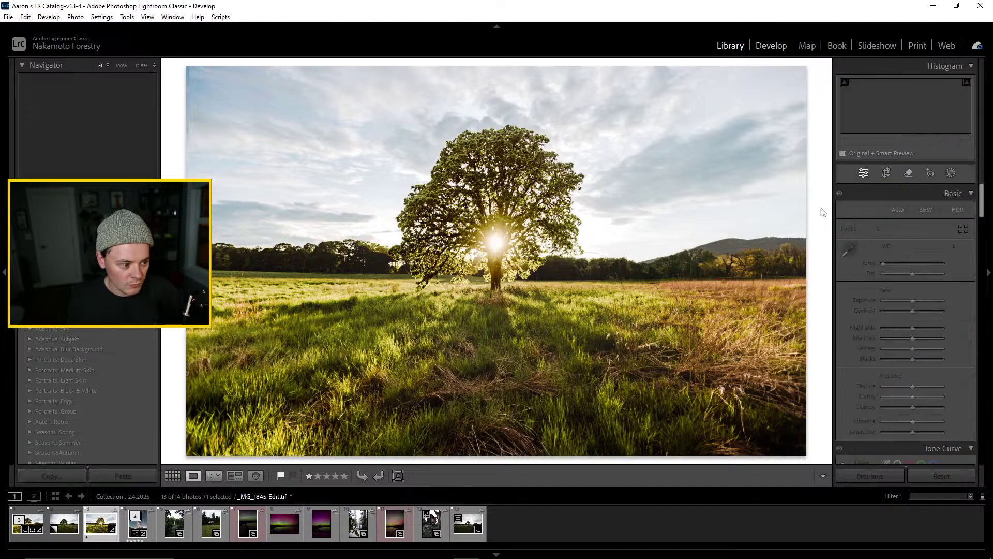
click(951, 174)
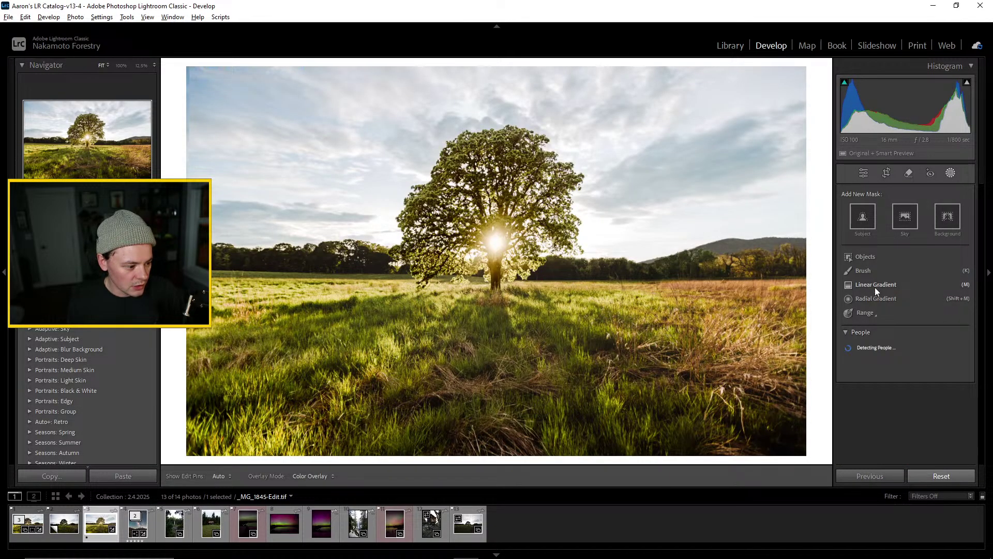
click(951, 172)
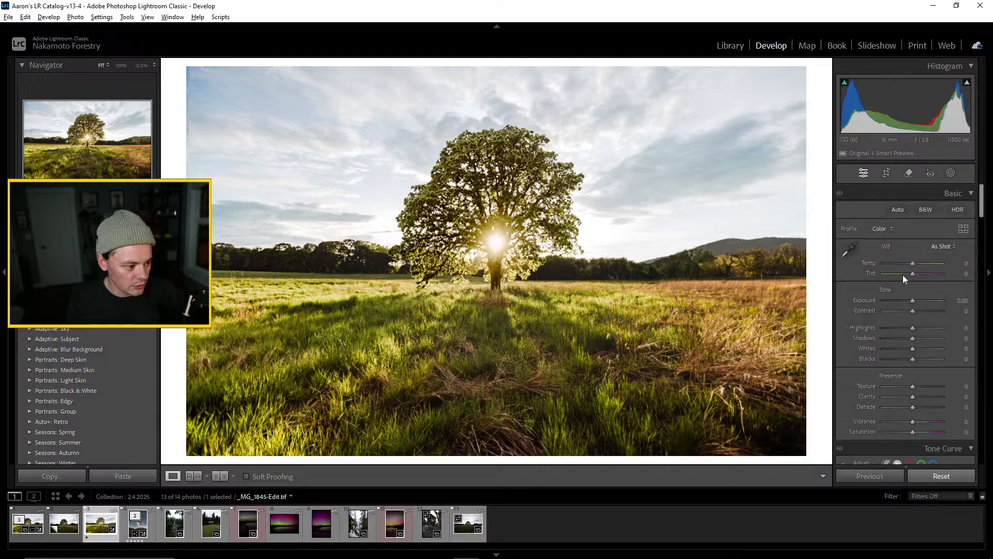
scroll(910, 316, down, 15)
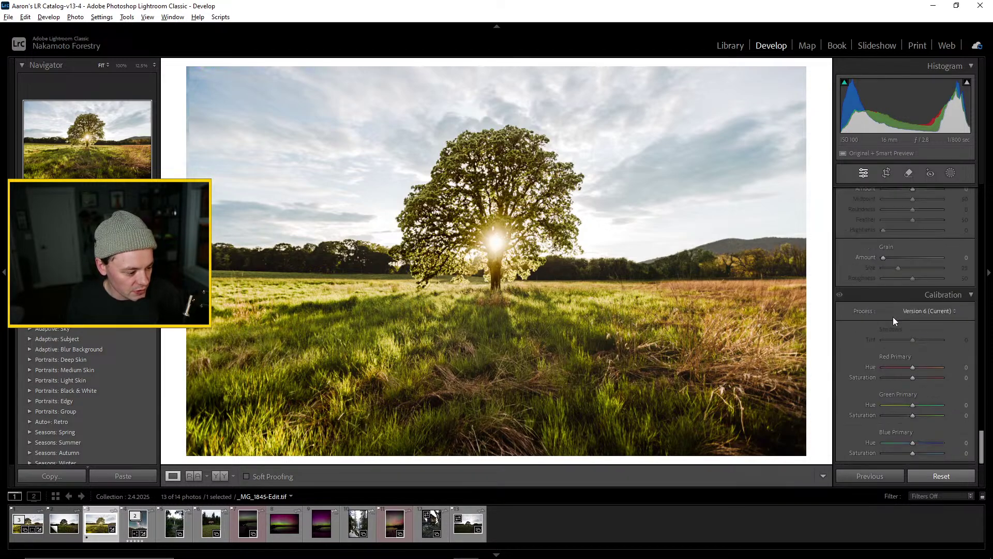
scroll(894, 313, up, 2)
drag(913, 269, 911, 272)
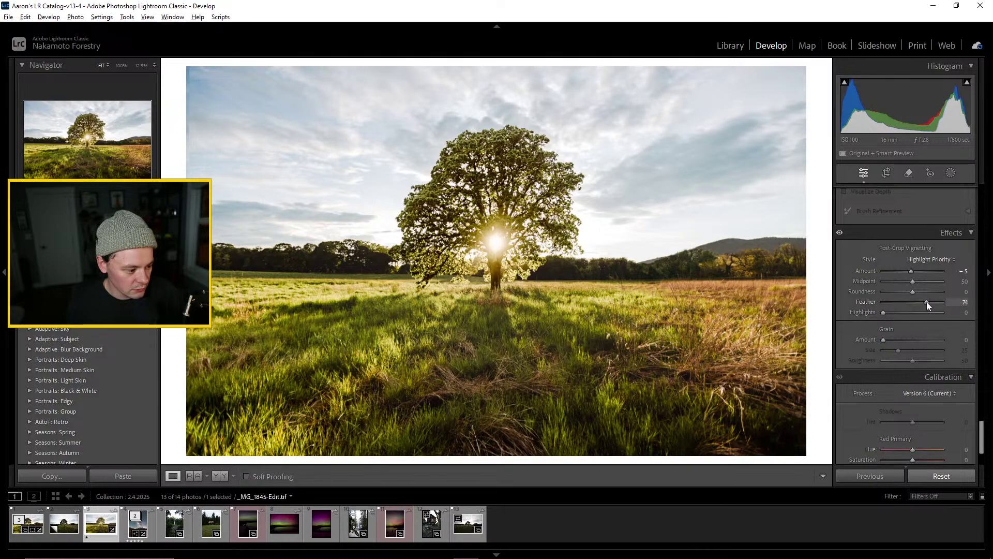
click(730, 46)
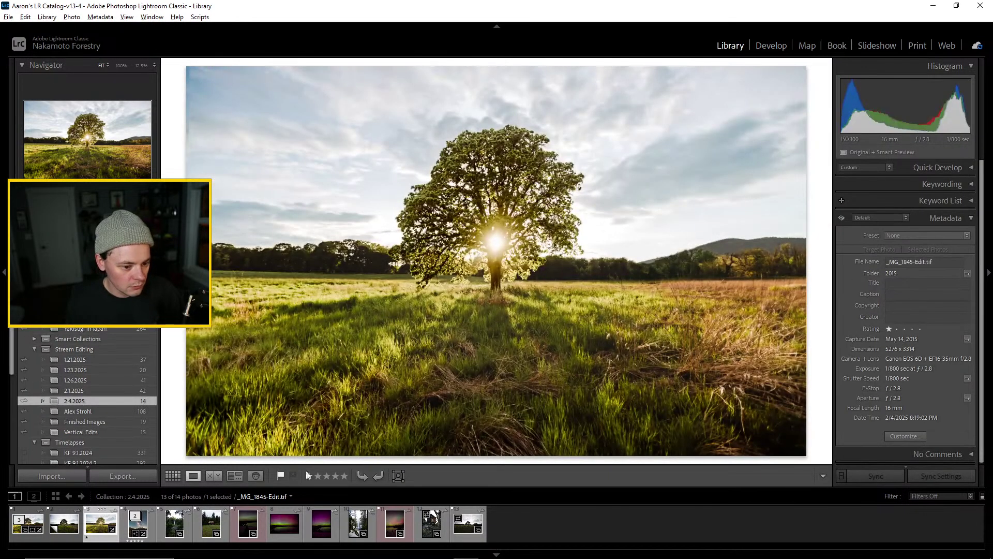
click(173, 475)
Check the three lone-tree versions in the grid and view _MG_1845-Edit.tif at full size before returning to the grid
click(652, 407)
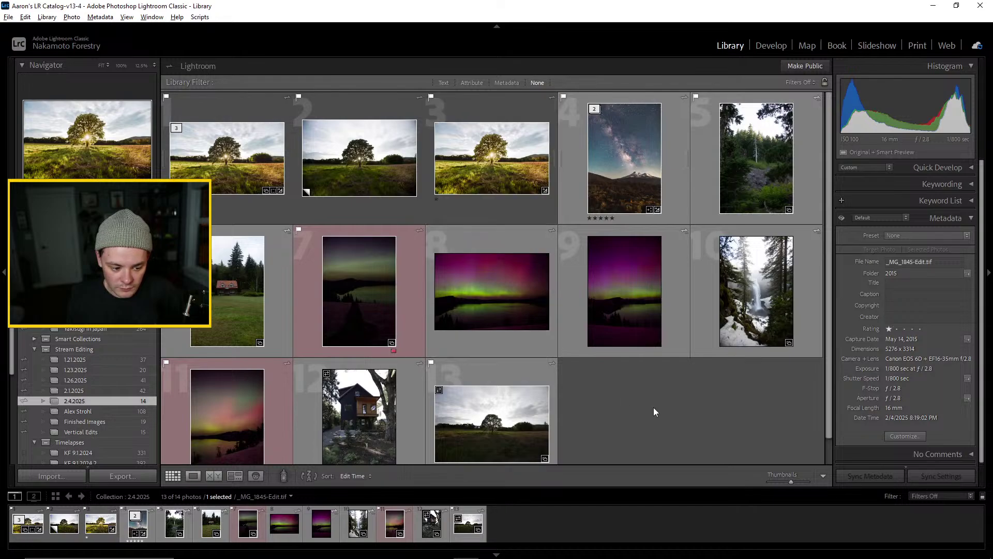
click(224, 170)
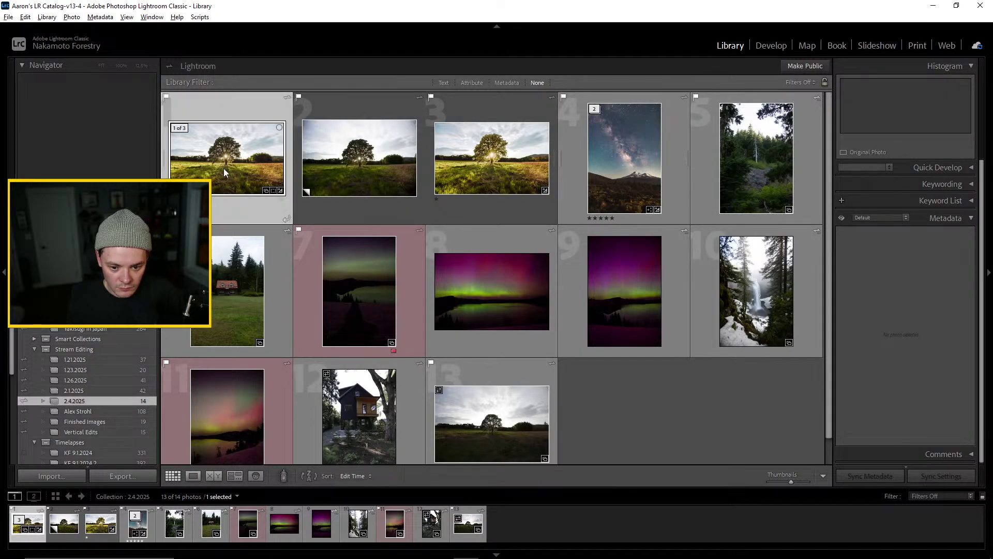
click(357, 155)
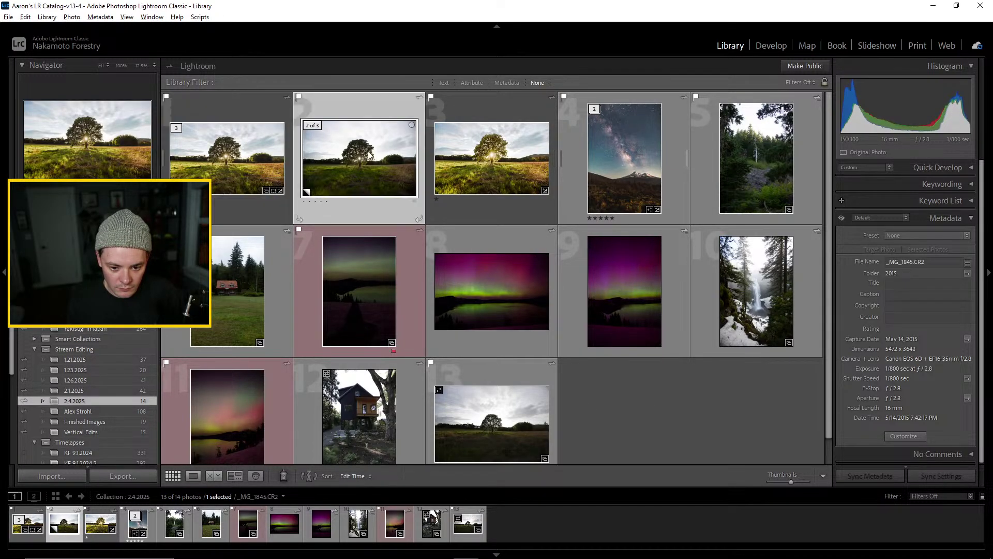
click(482, 155)
double_click(494, 172)
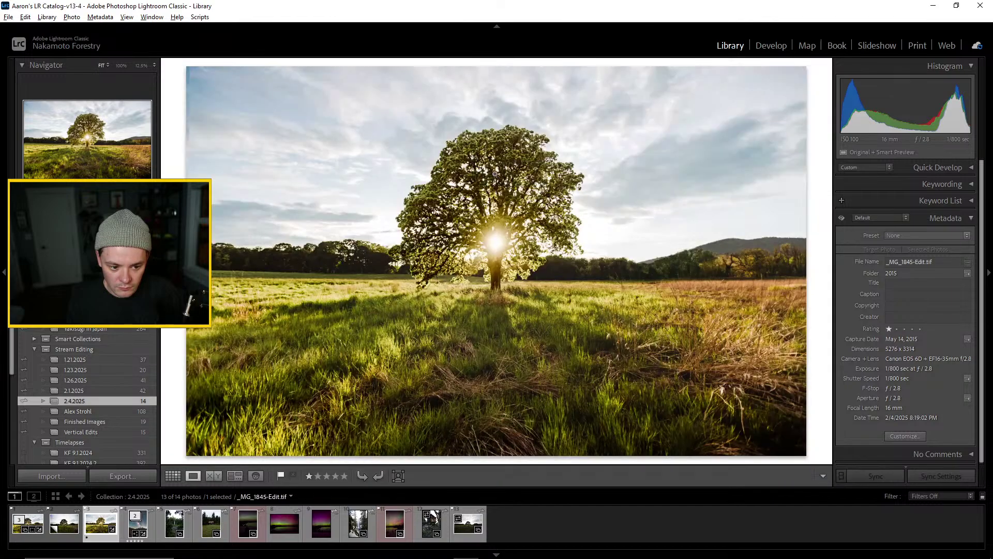
key(g)
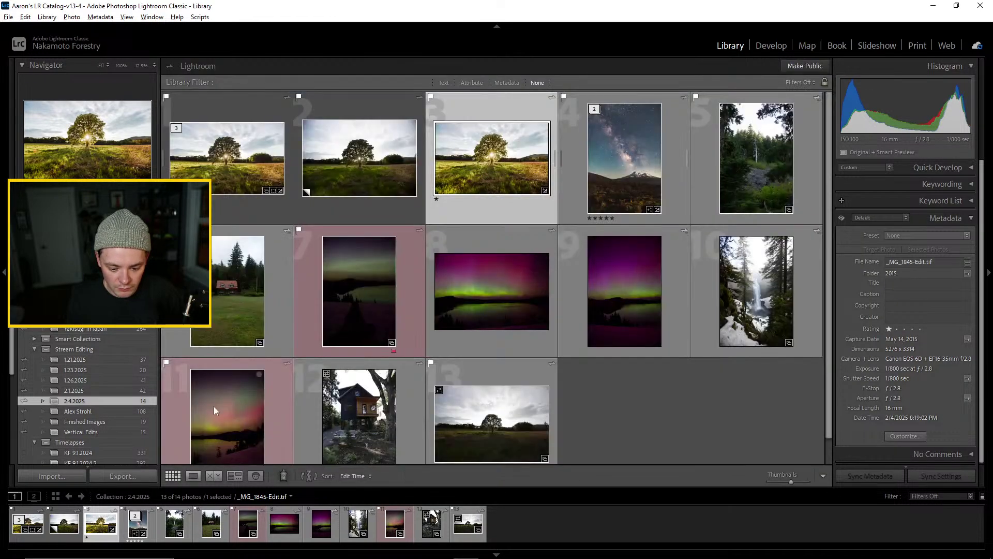
Compare _MG_1845-Edit.tif side by side with the edited raw and its unedited virtual copy, alternating the candidate, and return to the grid
ctrl+click(349, 165)
ctrl+click(235, 167)
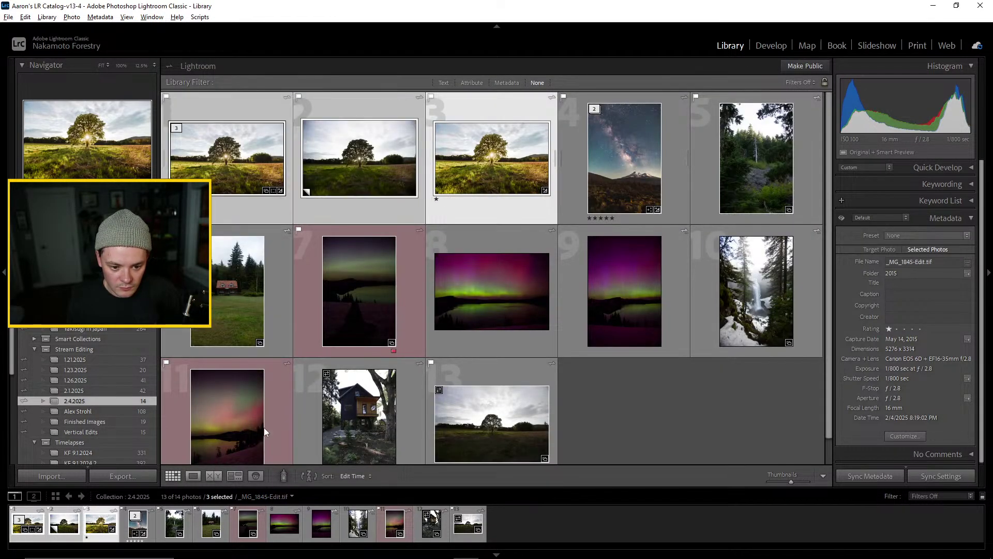
key(c)
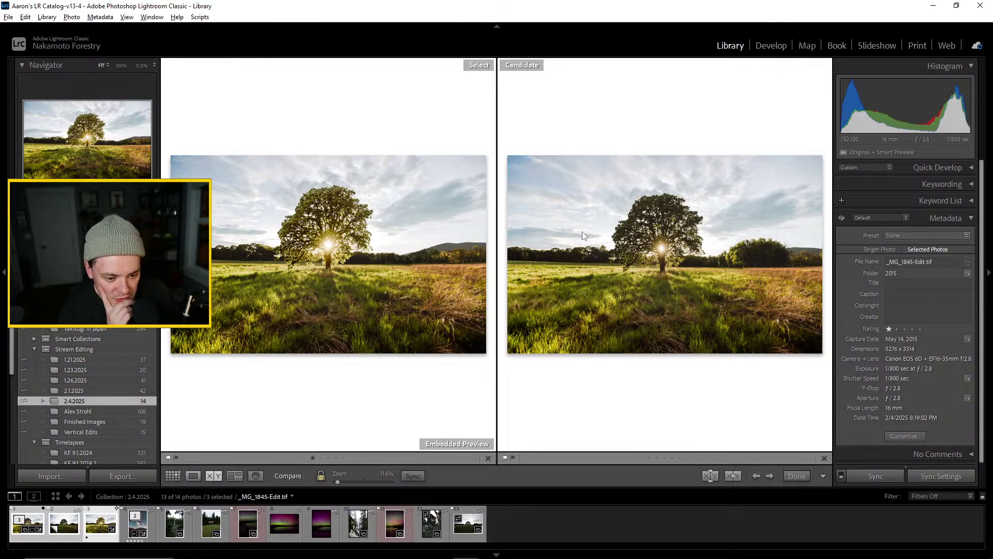
key(Right)
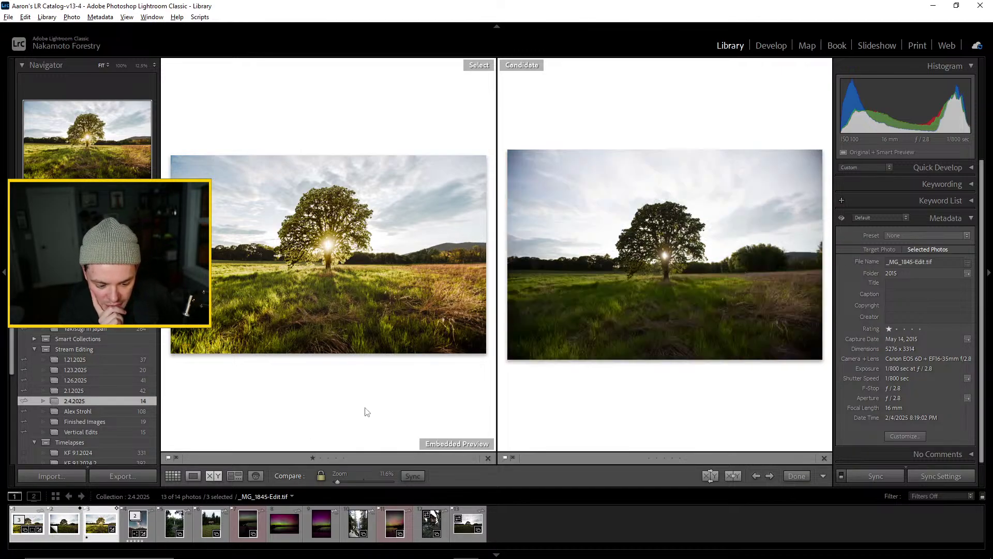
key(Right)
key(Left)
key(Right)
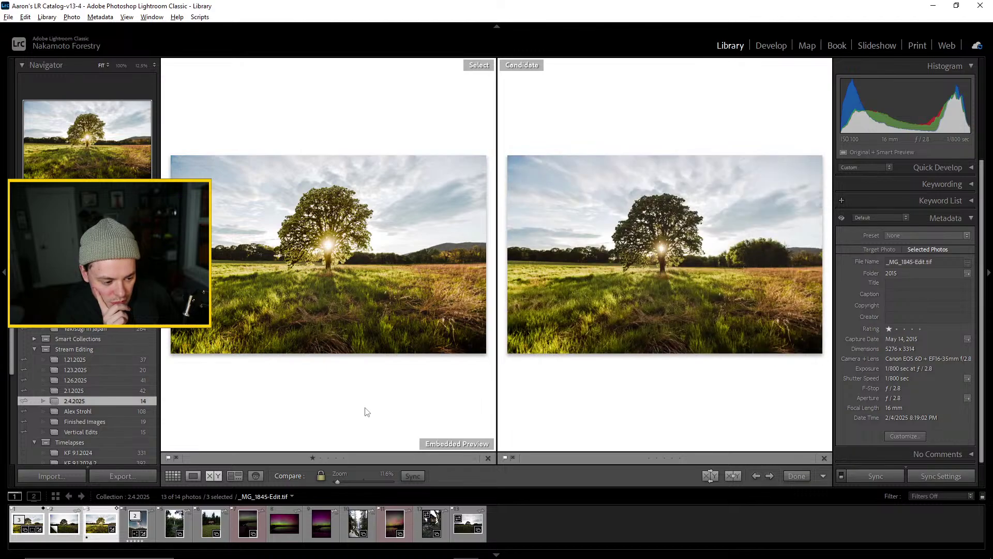
key(Left)
key(Left)
key(Right)
key(Left)
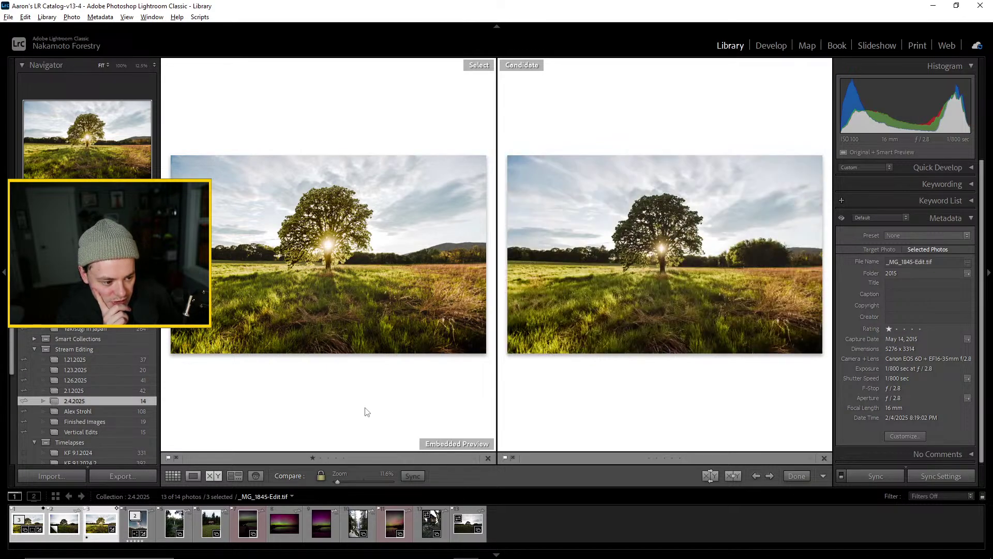
key(Right)
key(Left)
key(Right)
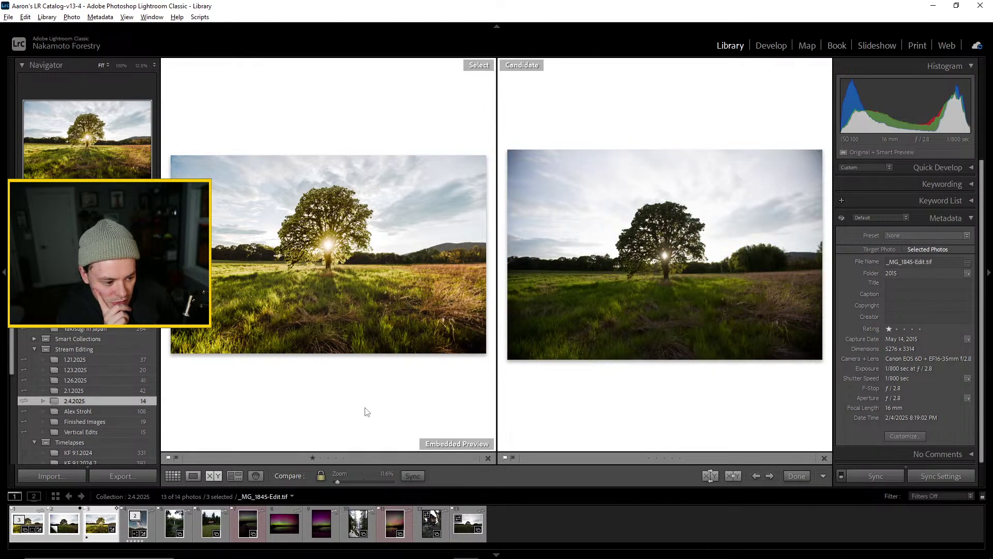
key(Left)
key(Right)
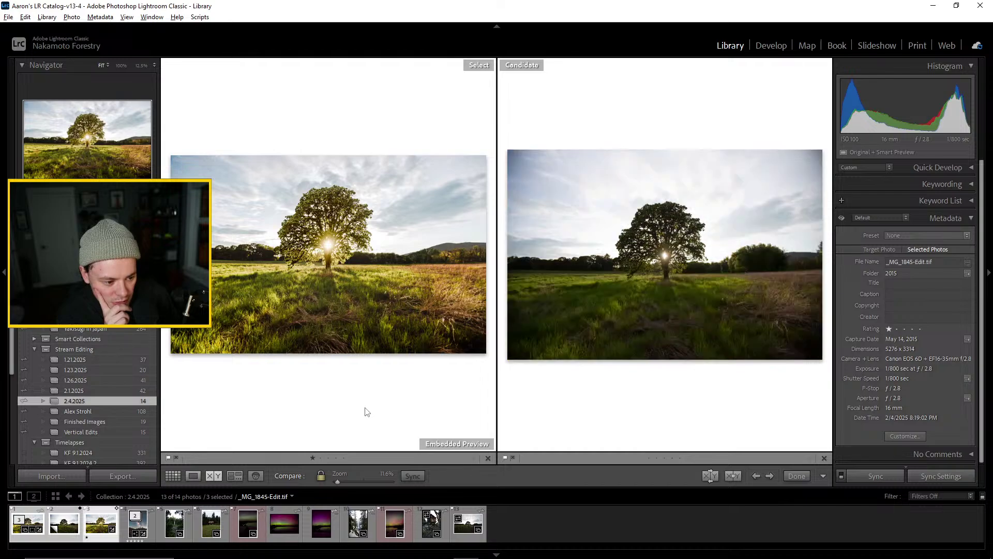
key(Left)
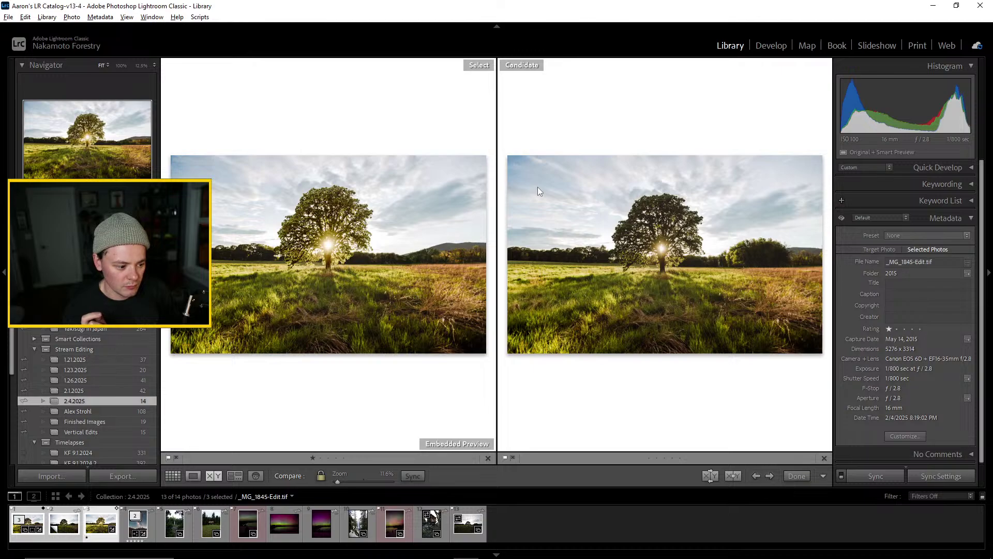
key(Right)
key(Left)
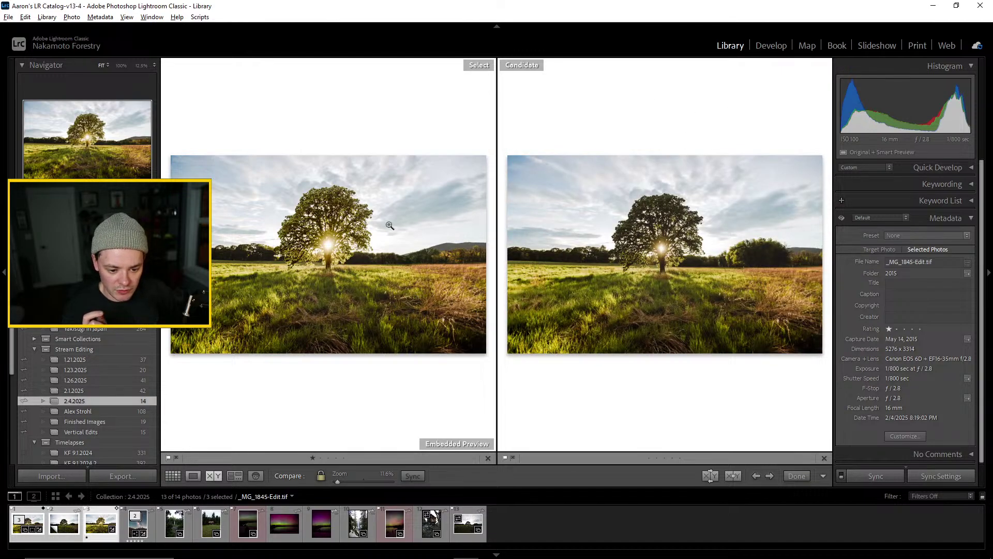
key(g)
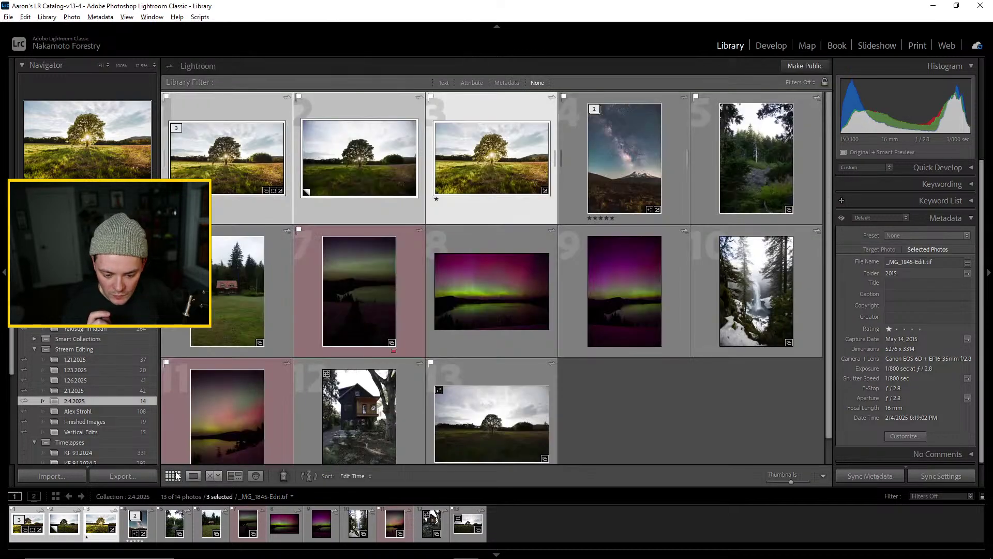
Rate the retouched photo _MG_1845-Edit.tif five stars
click(668, 417)
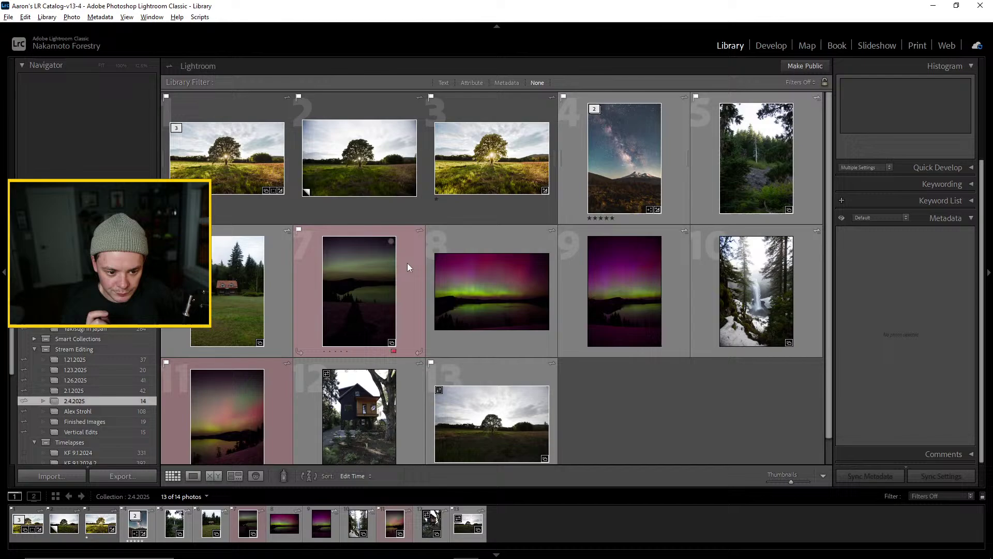
click(218, 151)
click(482, 158)
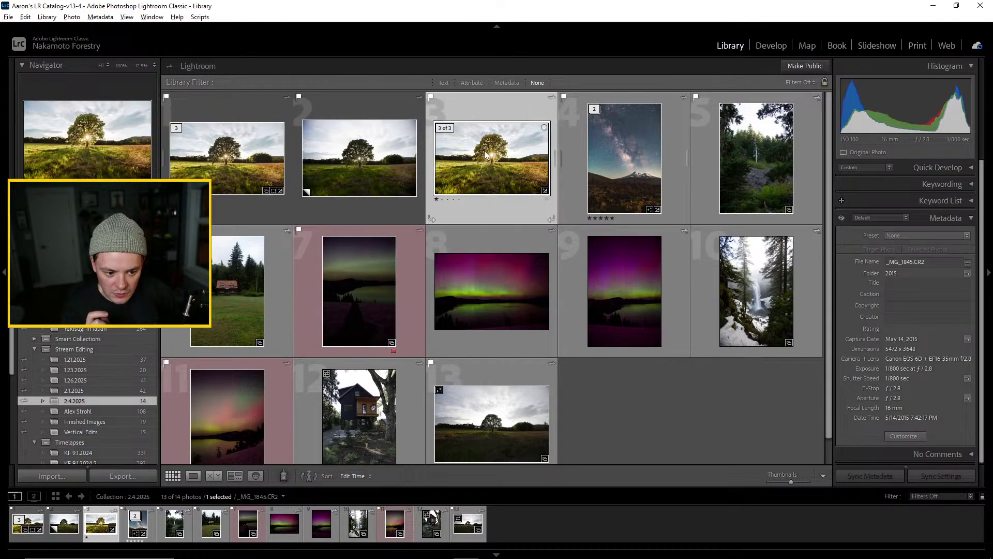
key(5)
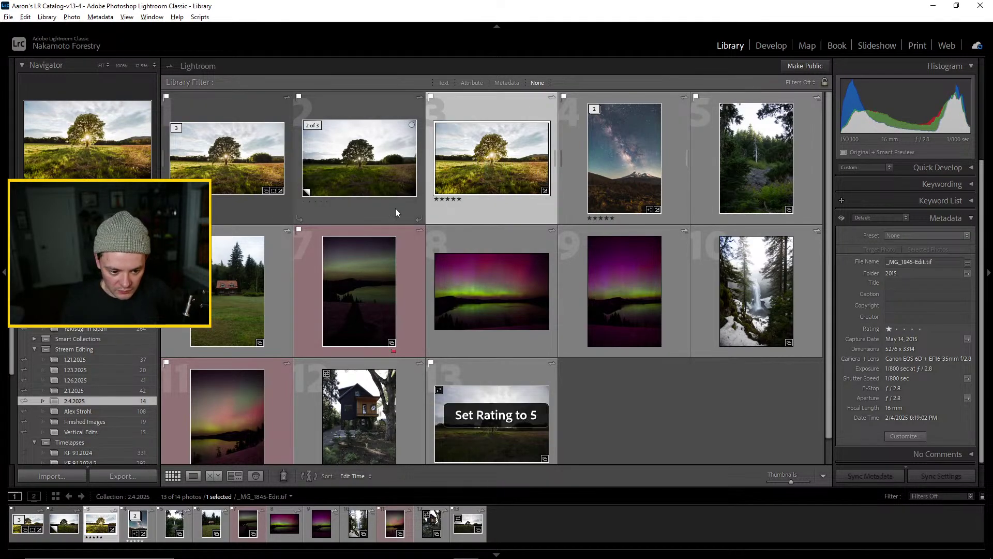
Rate the edited raw _MG_1845.CR2 three stars and its unedited virtual copy one star, and clear the selection
click(345, 193)
click(223, 178)
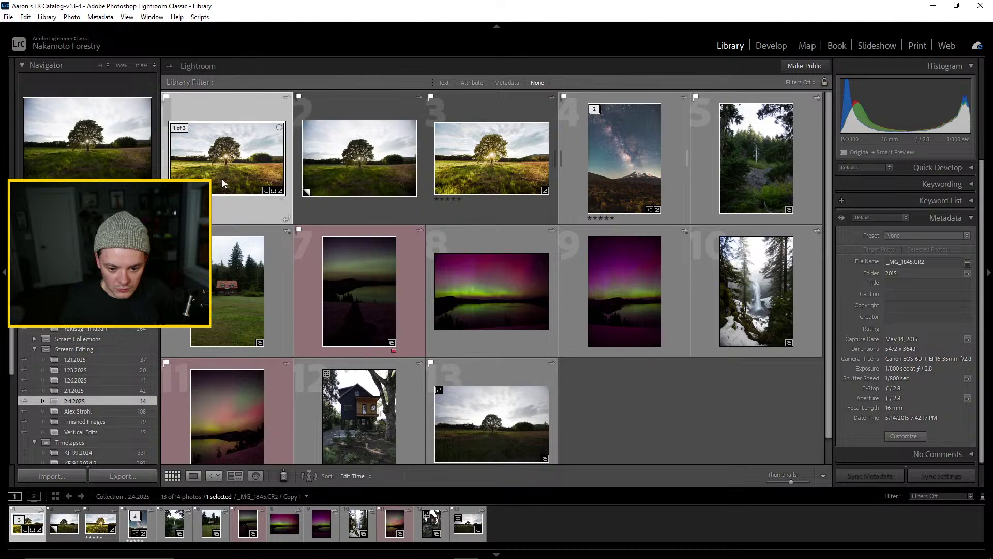
key(3)
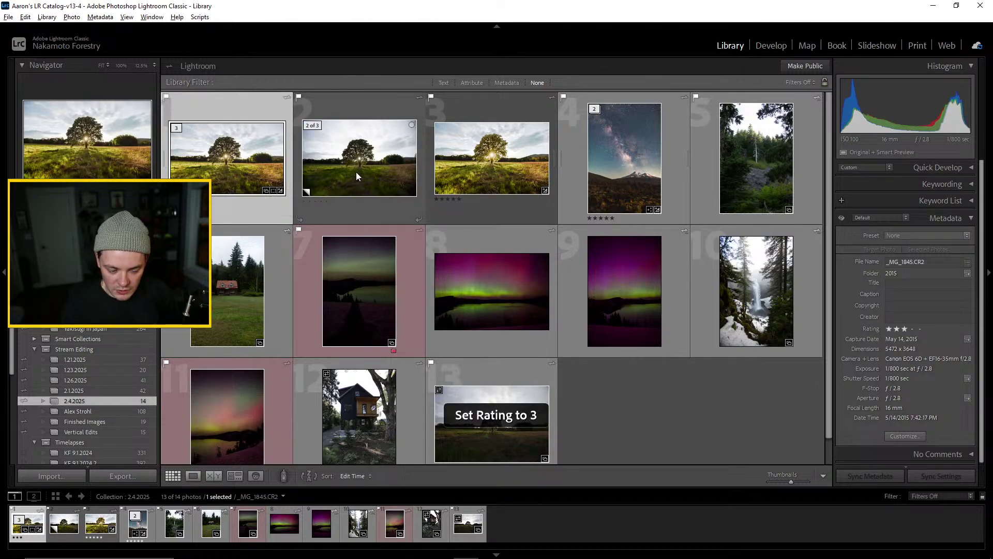
click(362, 178)
key(1)
click(688, 414)
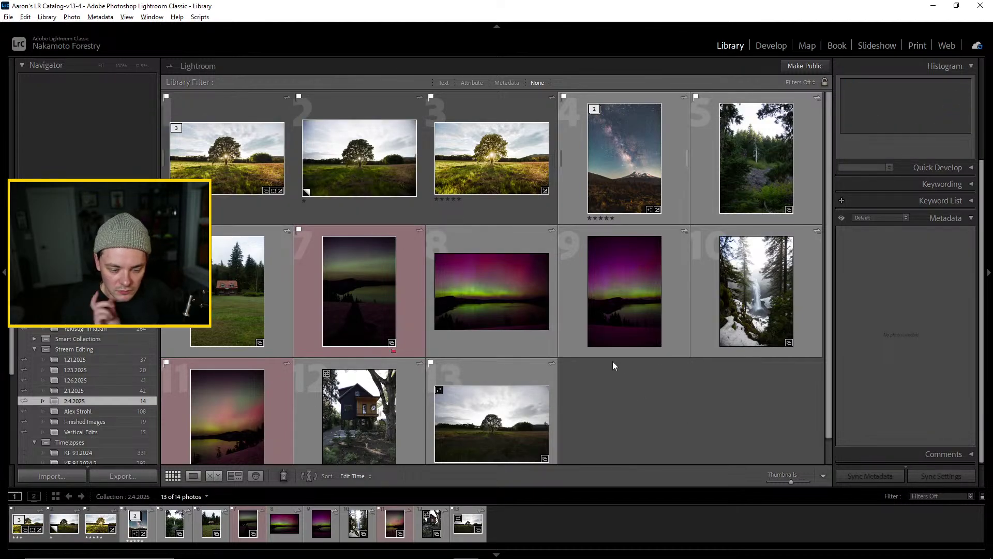
Browse the 2.4.2025 collection and view the aurora photos _E9A7902.CR2 and _E9A7930.CR2 at full size
scroll(675, 415, down, 1)
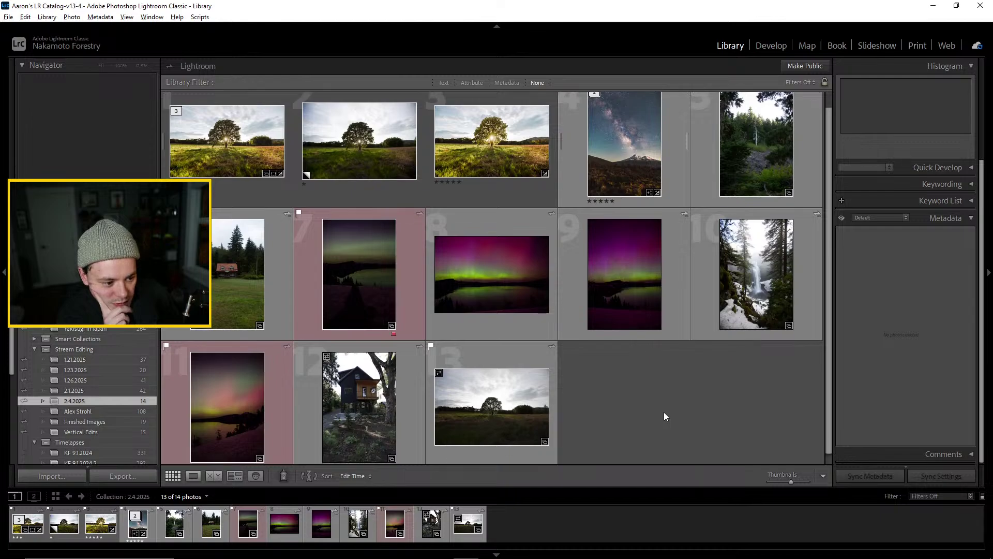
scroll(634, 408, down, 1)
scroll(629, 404, up, 2)
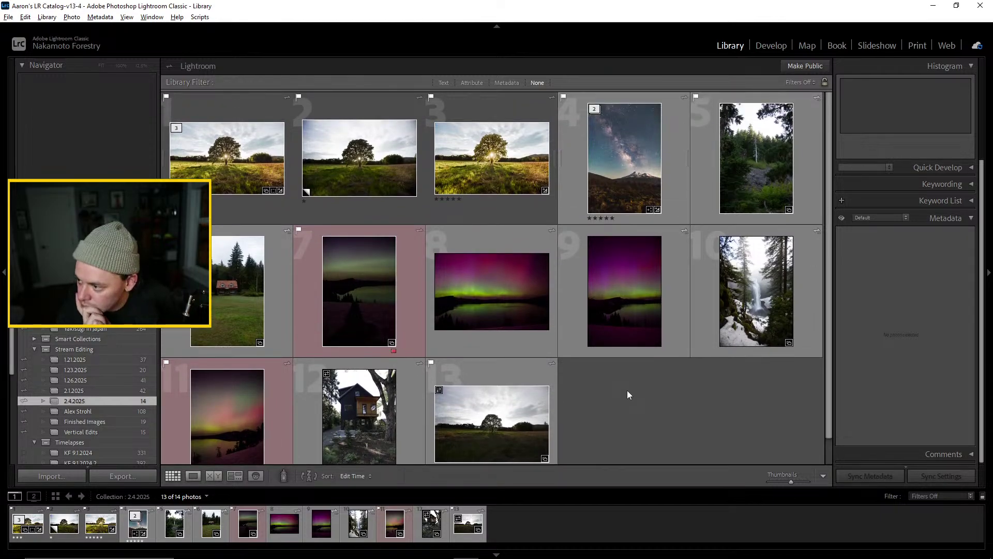
scroll(646, 393, down, 1)
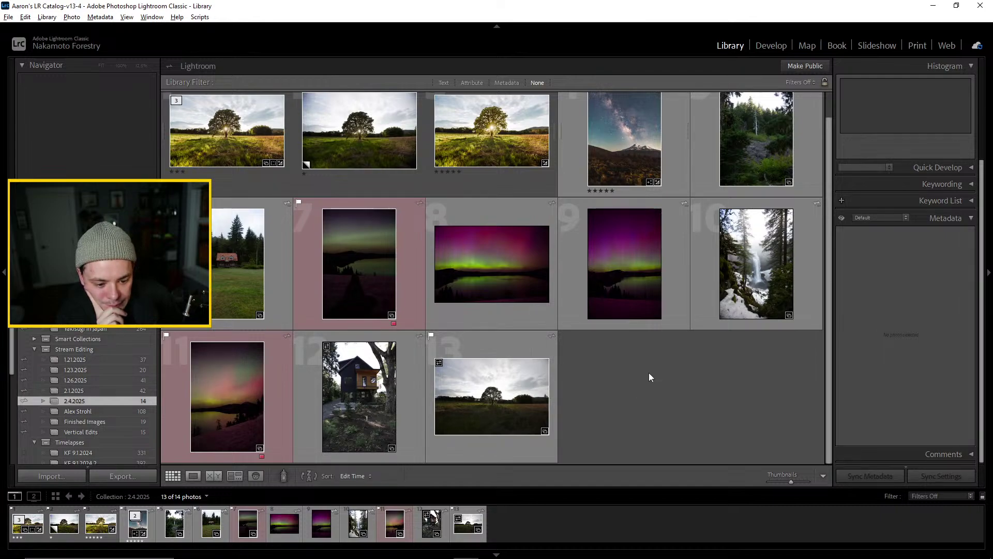
scroll(650, 374, up, 1)
scroll(648, 381, down, 1)
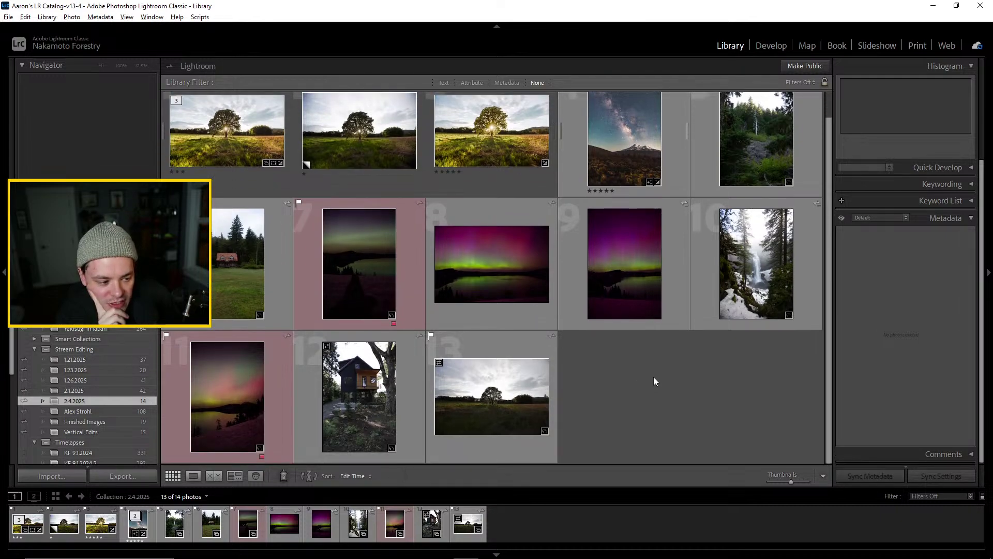
scroll(654, 382, up, 1)
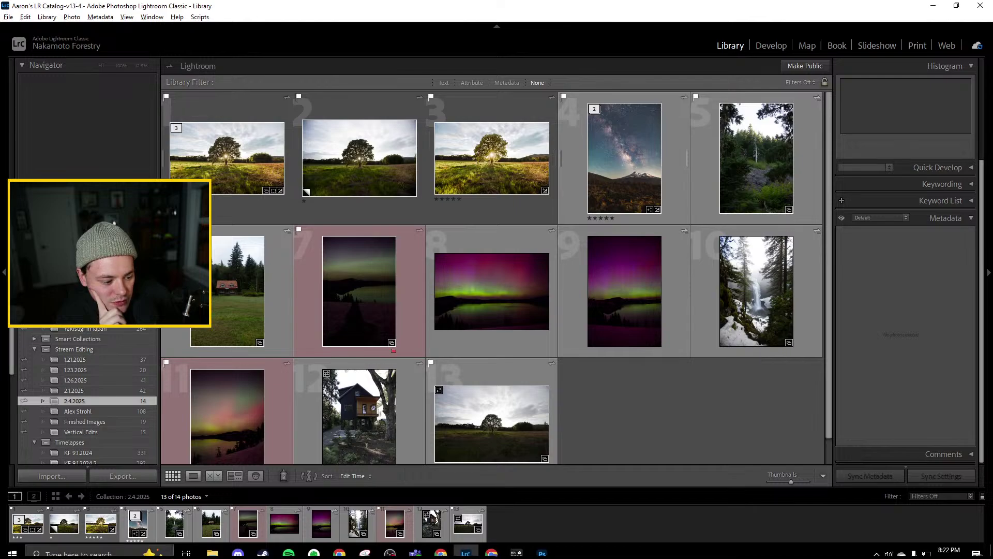
double_click(507, 274)
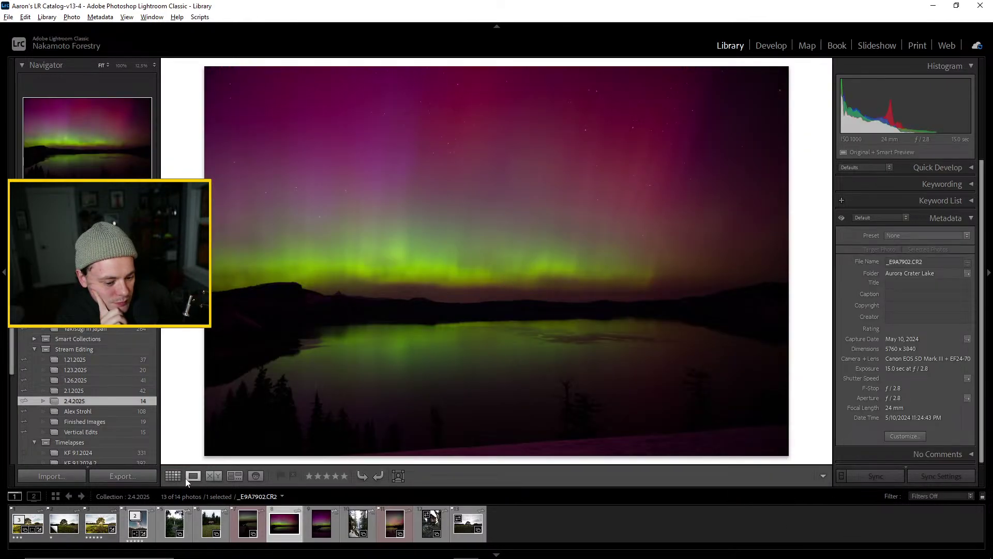
click(173, 476)
double_click(365, 268)
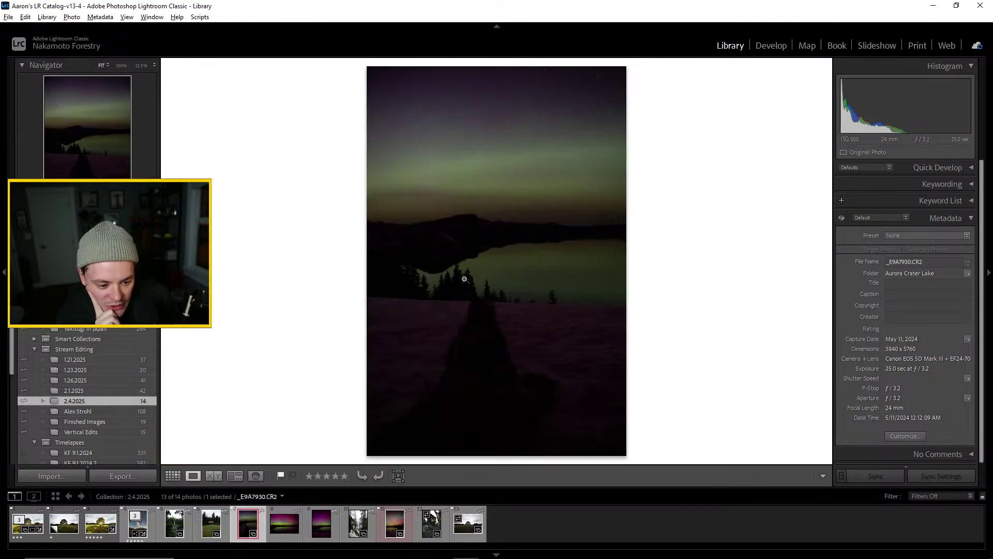
click(173, 476)
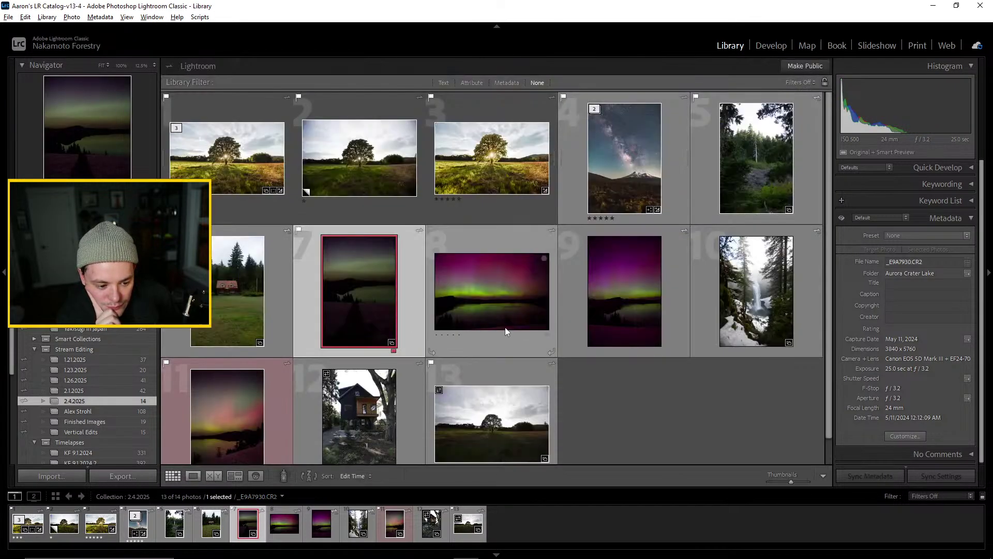
Develop aurora photo _E9A7930.CR2 with a preset applying Clarity +14, Vibrance +12 and Saturation -12, raise Exposure to +1.40, and return to the Library grid
double_click(397, 295)
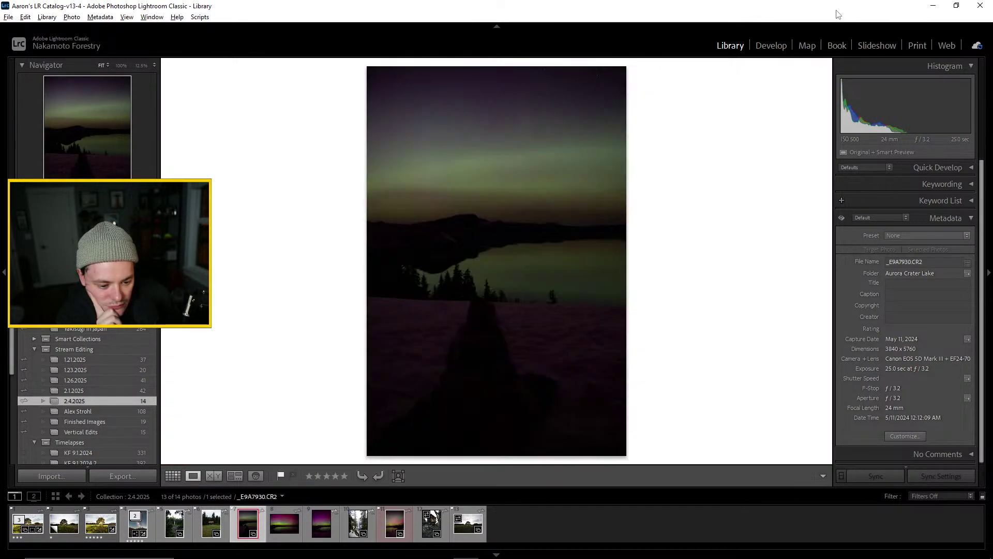
click(771, 46)
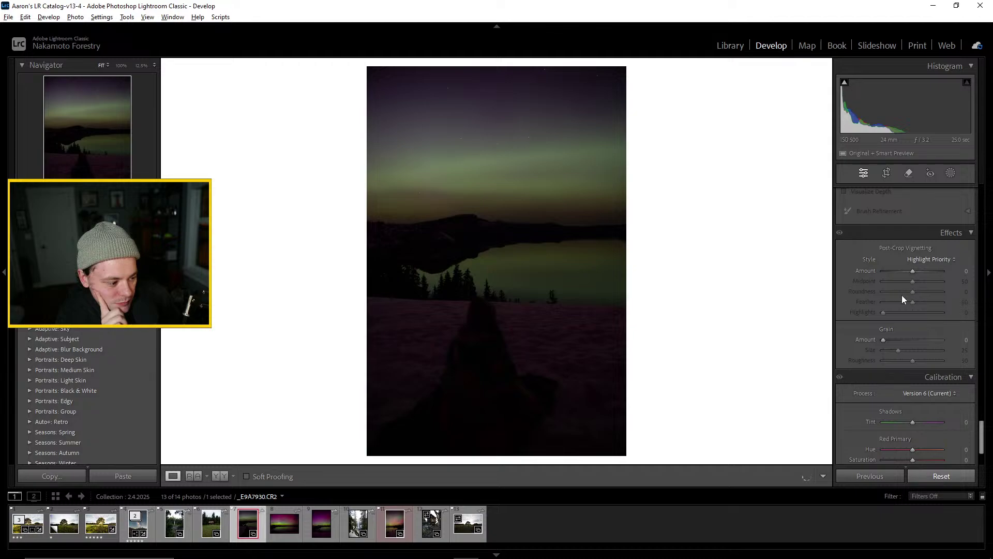
scroll(903, 296, up, 15)
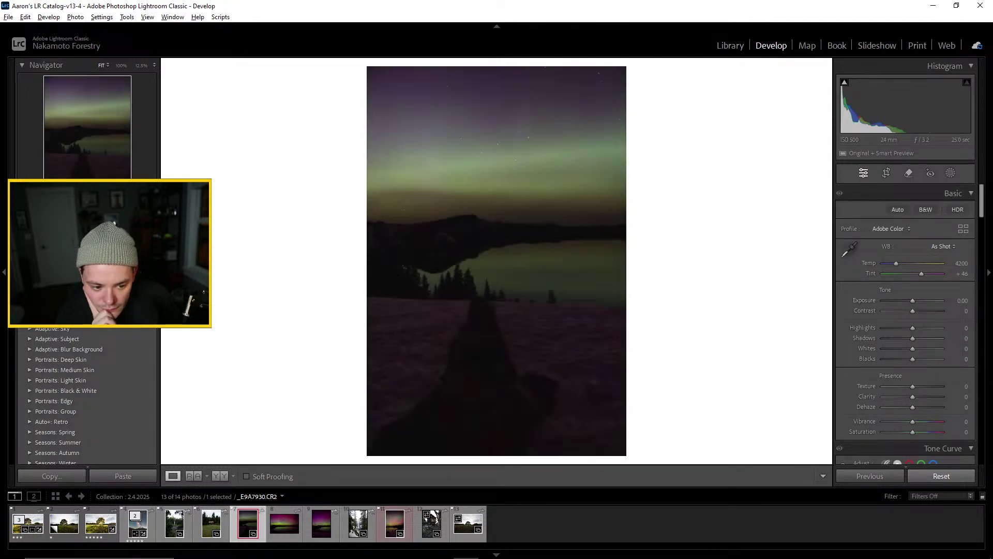
click(68, 274)
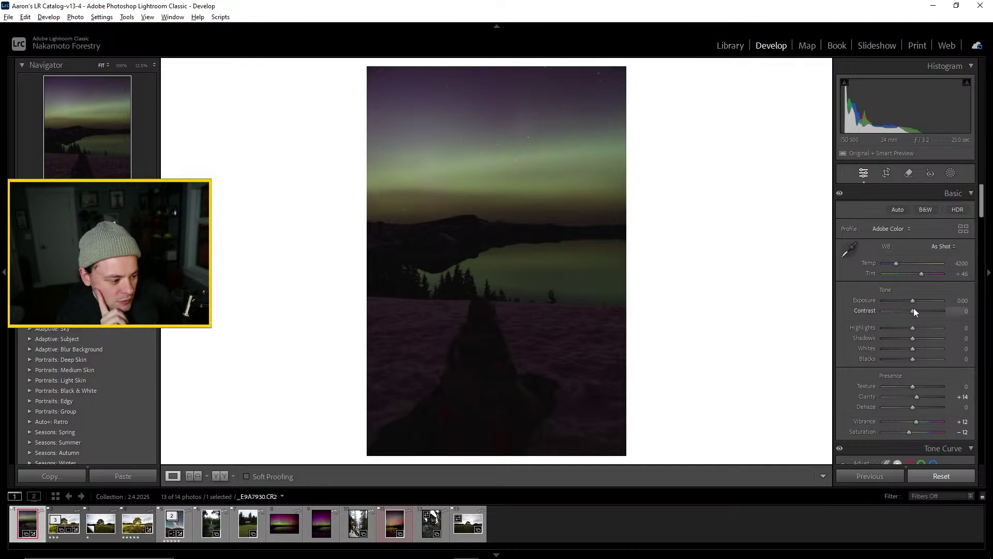
drag(913, 303, 921, 304)
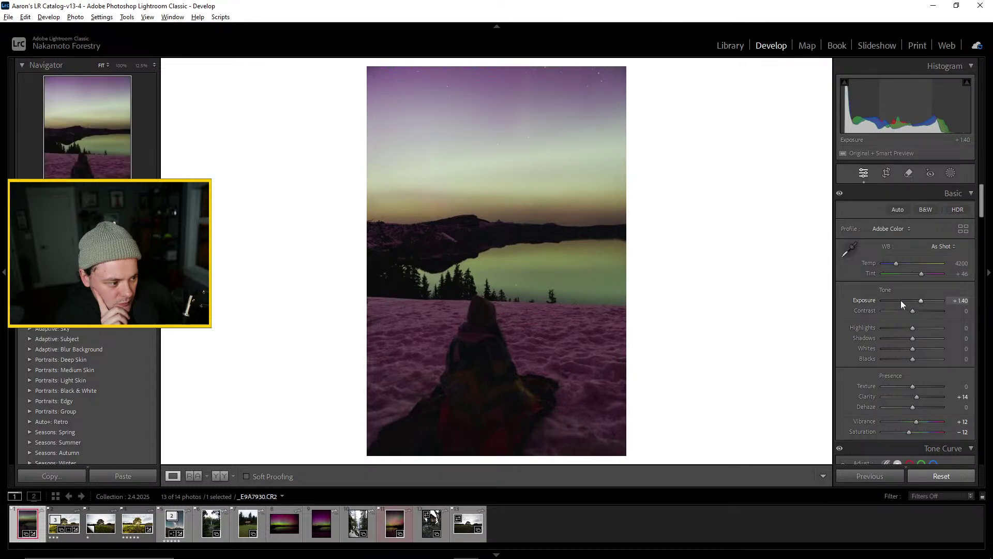
click(739, 45)
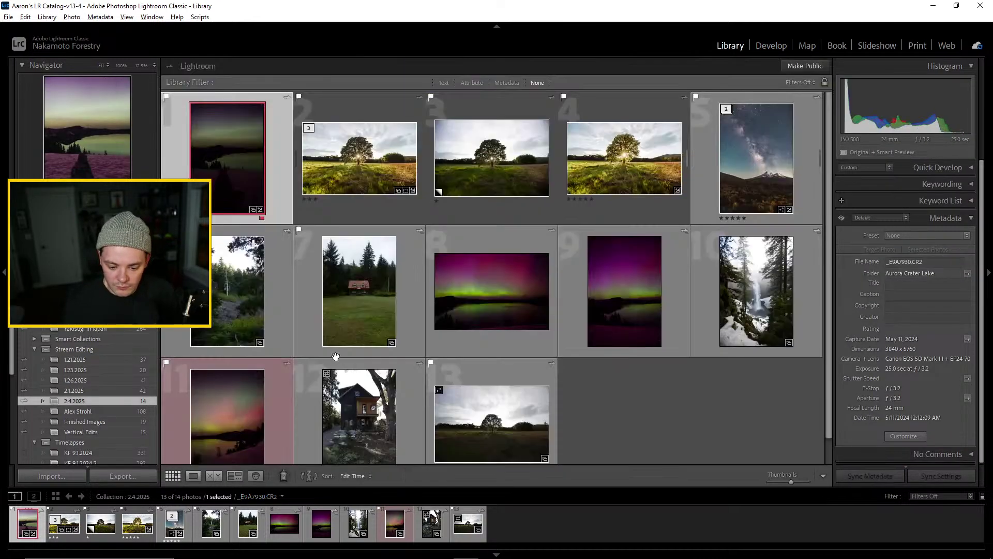
Sort the 2.4.2025 collection by Capture Time
click(631, 401)
scroll(609, 390, down, 1)
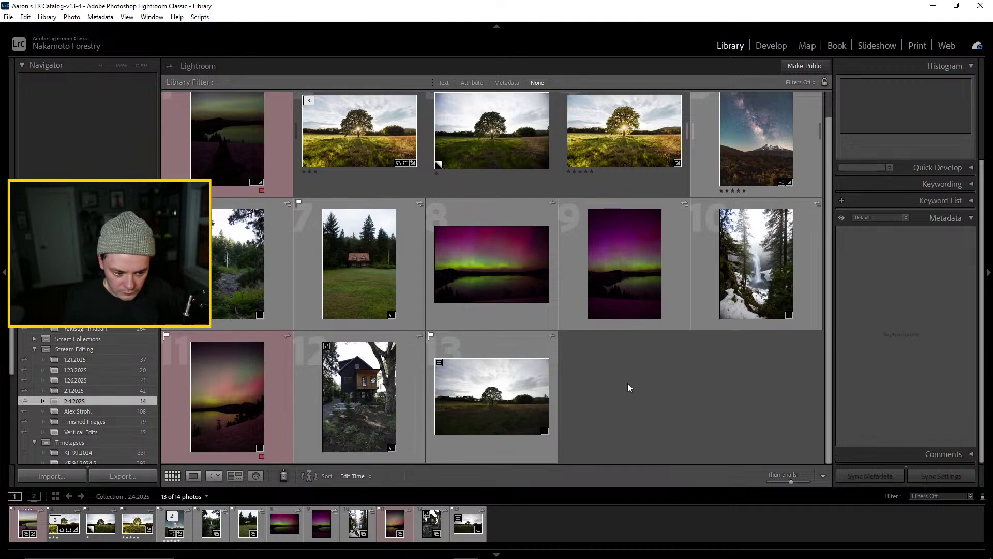
scroll(626, 363, up, 1)
scroll(594, 377, down, 1)
click(352, 476)
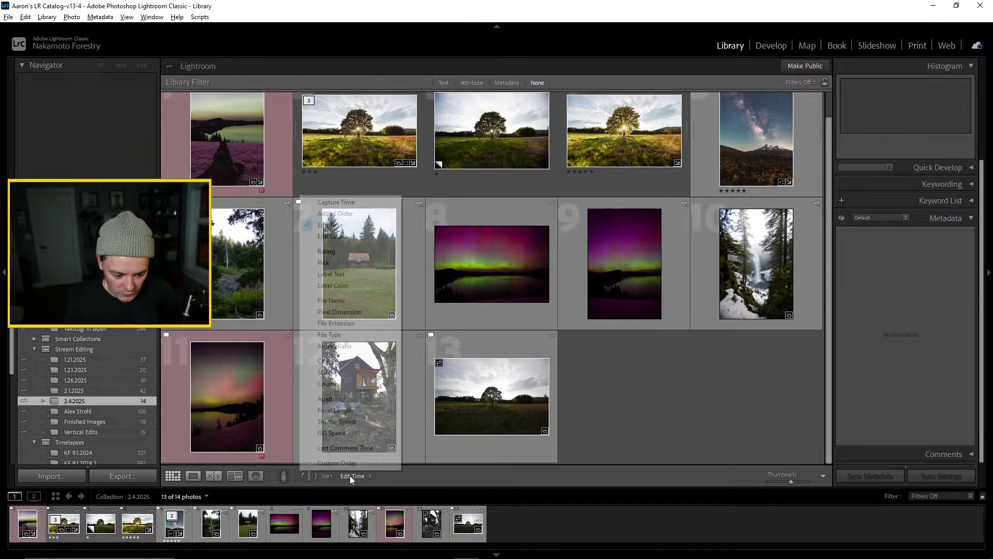
click(344, 202)
scroll(621, 394, down, 1)
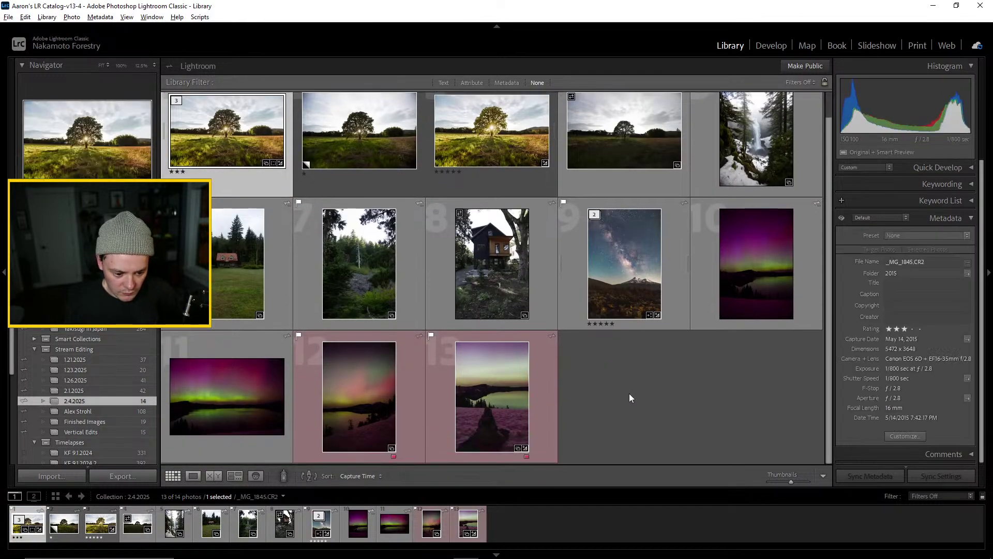
Sync the develop settings of aurora photo _E9A7930.CR2 to the other three aurora photos and clear the selection
click(528, 393)
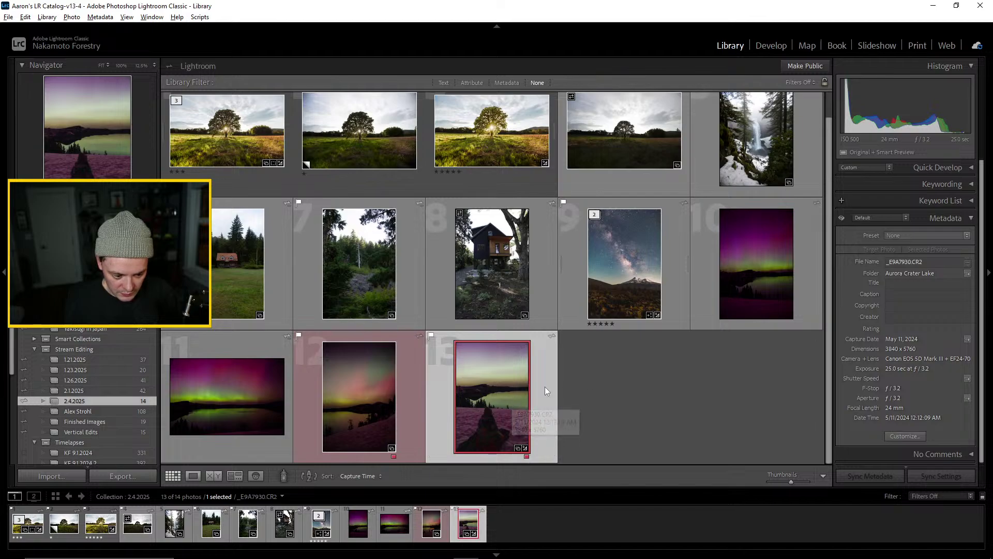
ctrl+click(382, 408)
ctrl+click(210, 391)
ctrl+click(745, 256)
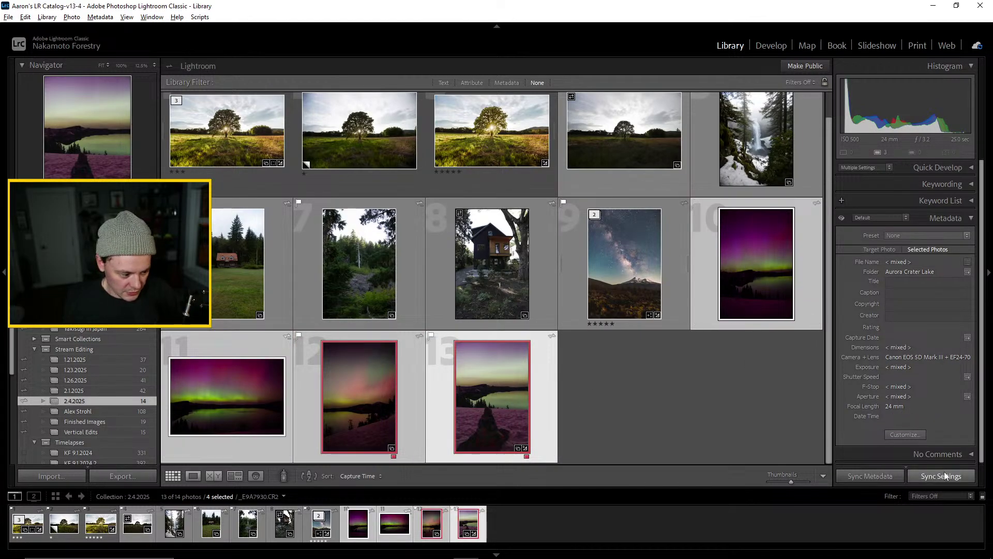
click(941, 476)
click(668, 328)
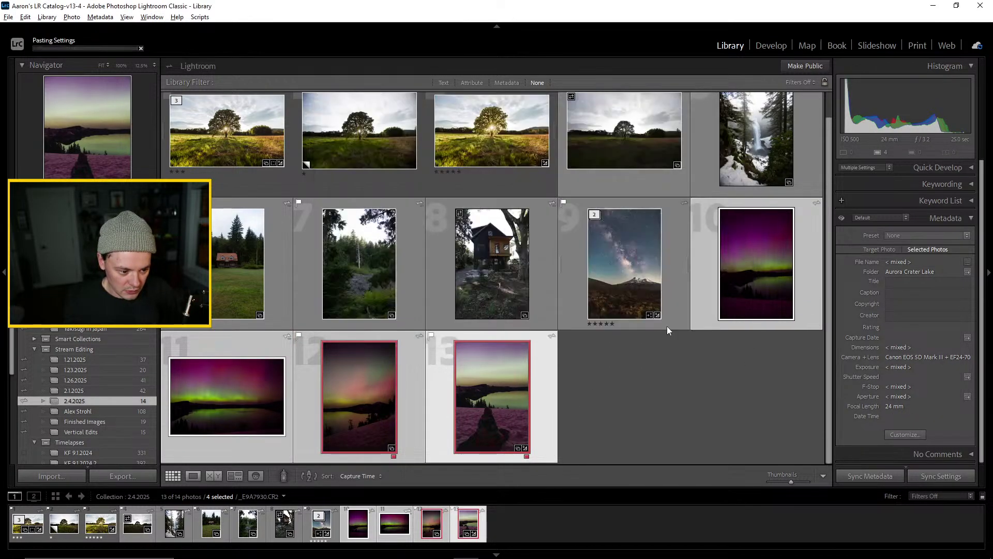
click(731, 407)
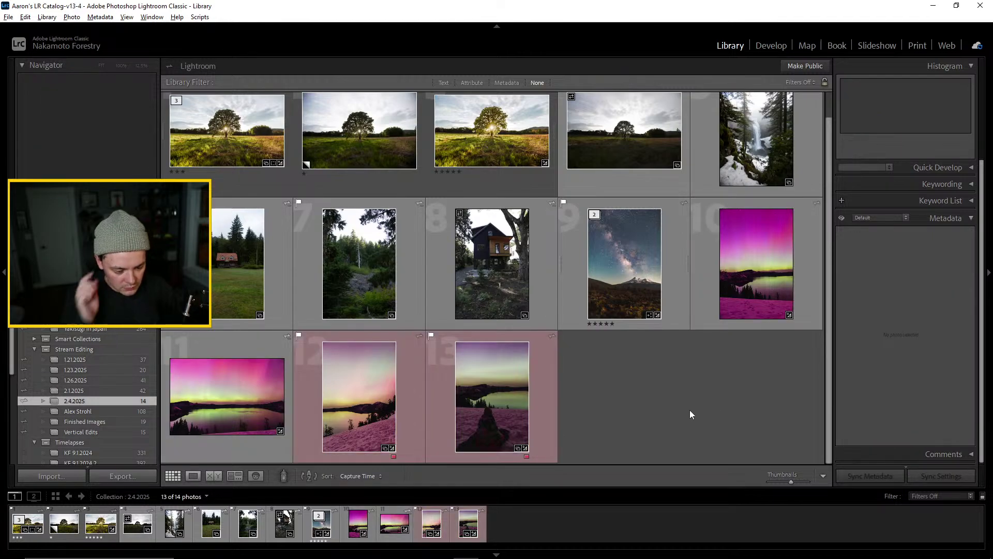
View aurora photo _E9A7902.CR2, and develop _E9A7899.CR2 with Exposure +0.44, Shadows +93 and Whites +39
double_click(261, 394)
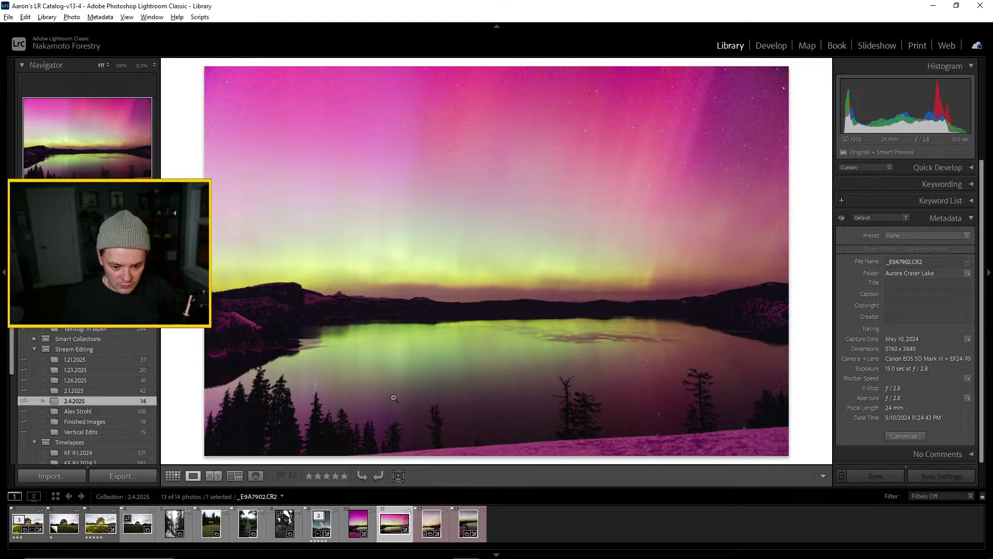
click(172, 476)
double_click(743, 305)
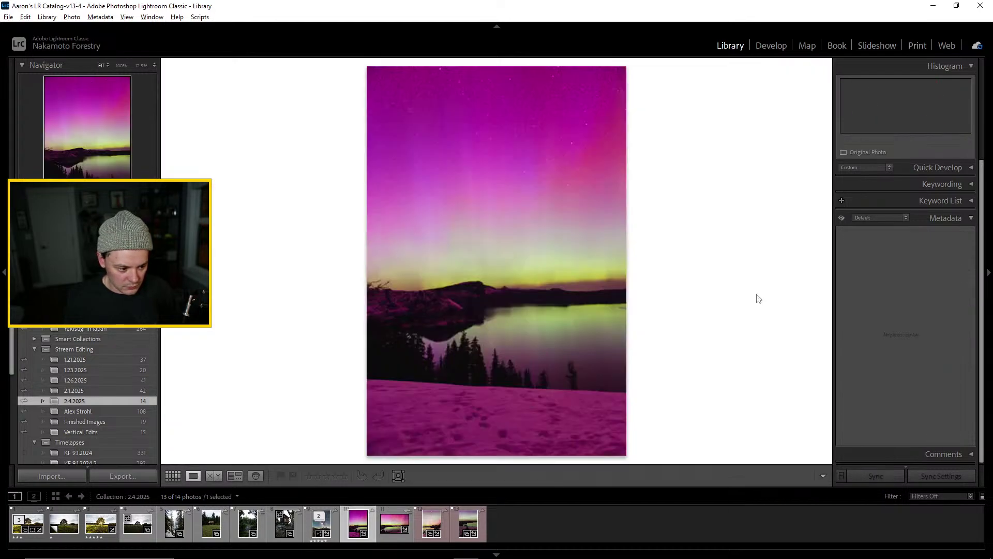
click(770, 51)
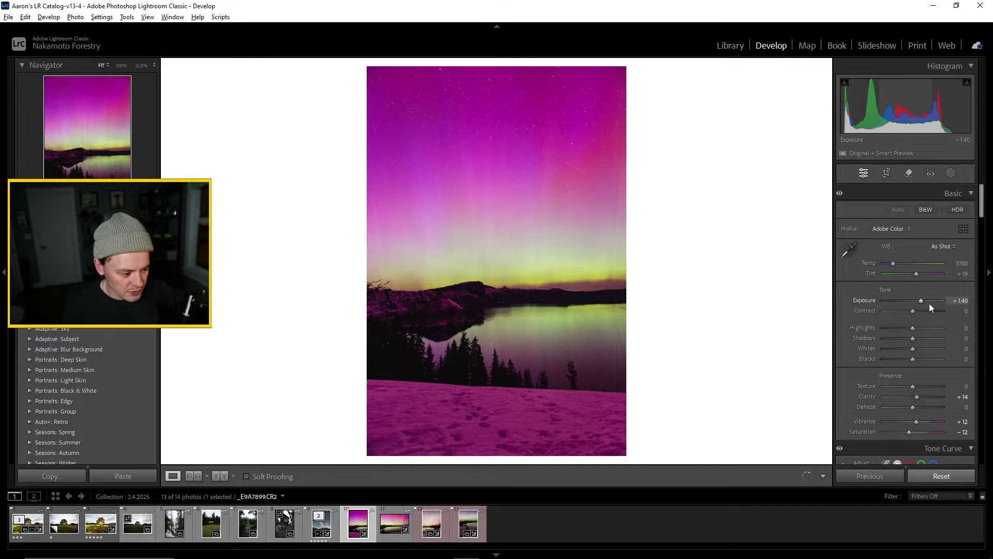
drag(929, 303, 915, 302)
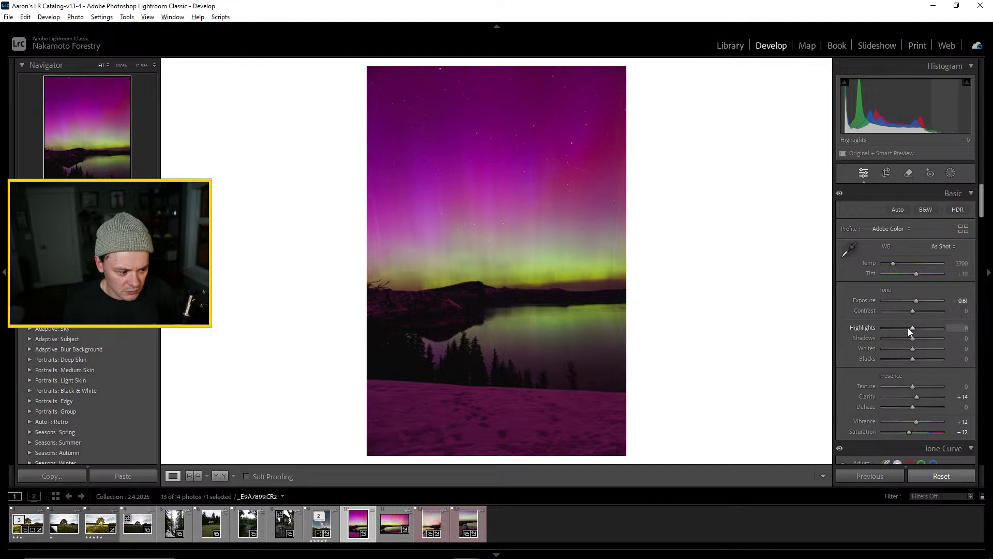
mouse_move(913, 338)
mouse_down()
mouse_move(939, 337)
mouse_move(924, 352)
mouse_up()
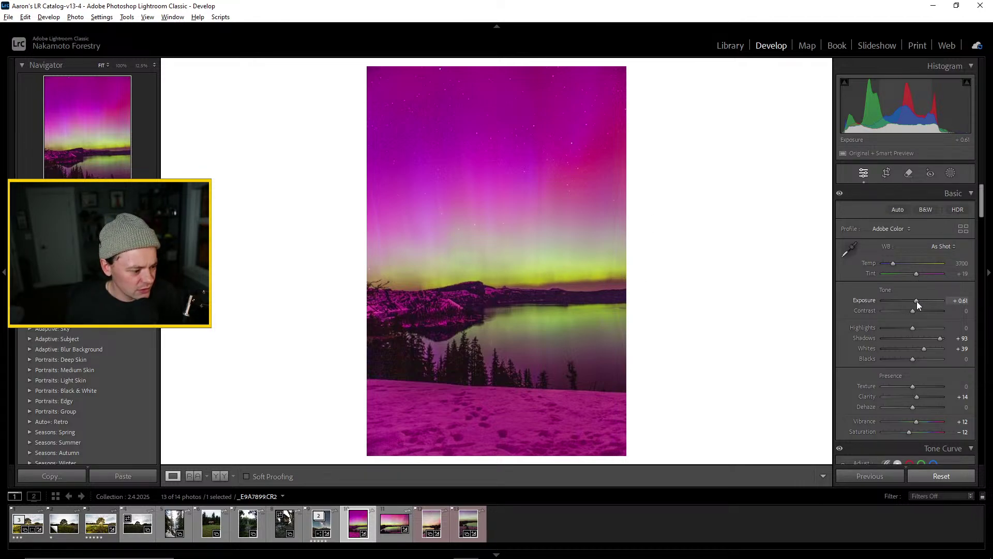
mouse_move(916, 301)
mouse_down()
mouse_move(904, 302)
mouse_move(924, 299)
mouse_move(915, 299)
mouse_up()
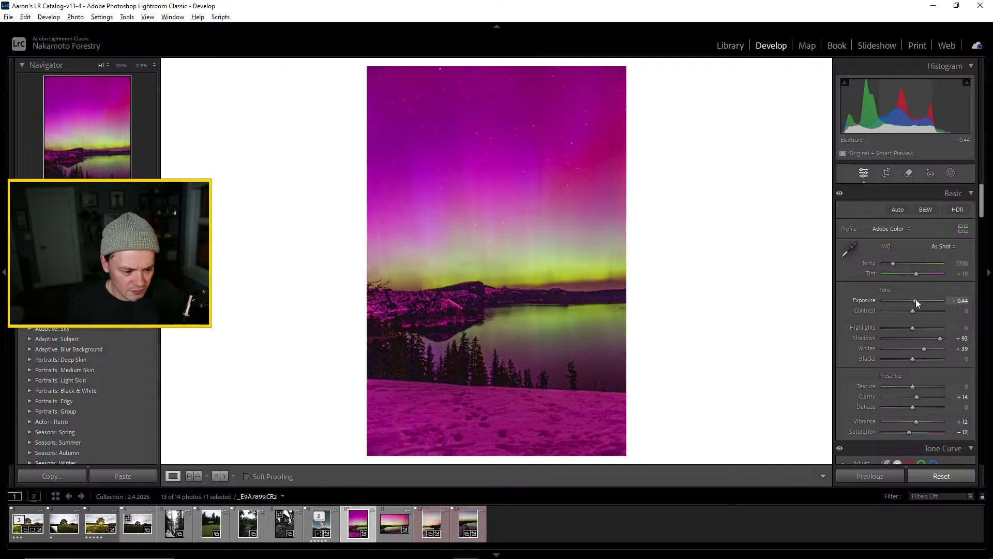
Straighten the aurora photo with a crop angle of 2.56 and shift the image slightly upward within the crop
click(887, 173)
drag(956, 240, 973, 240)
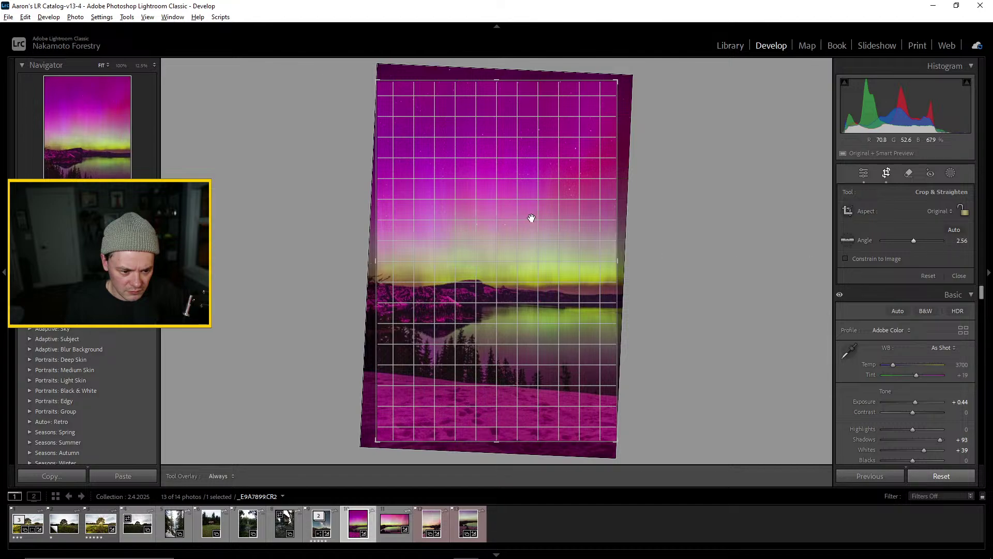
drag(532, 231, 523, 150)
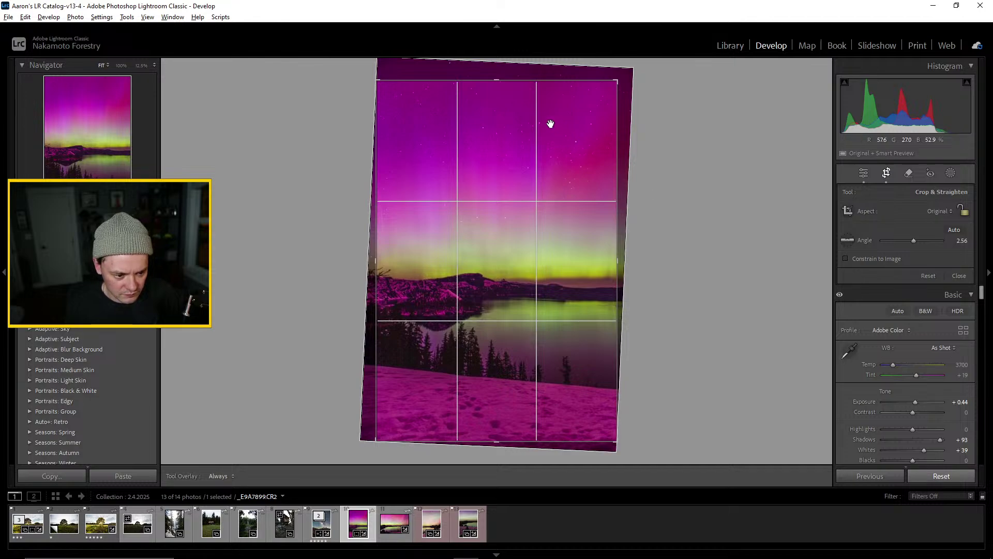
key(Return)
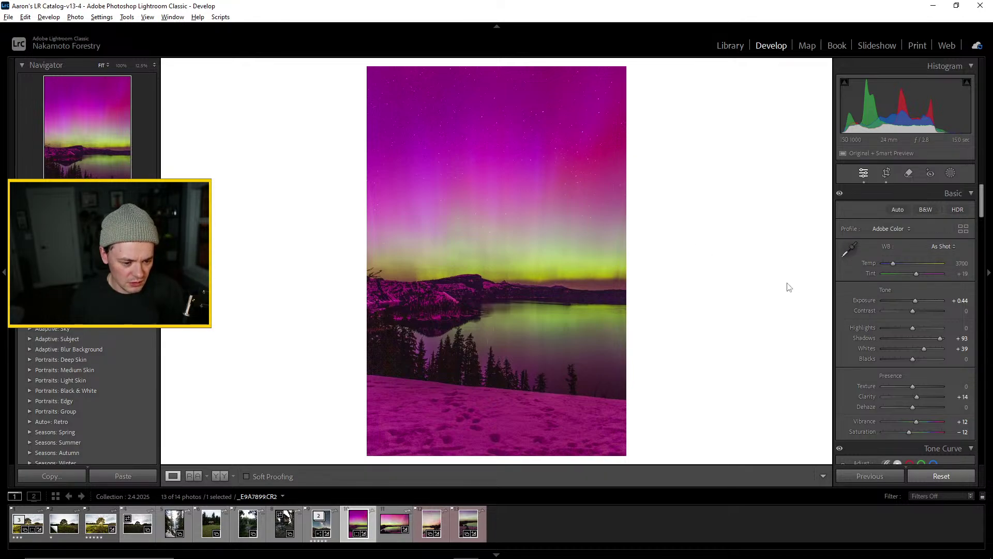
Examine the aurora photo's shoreline hills, treeline and snowy foreground at close zoom, and look at the masking options
click(533, 271)
click(461, 323)
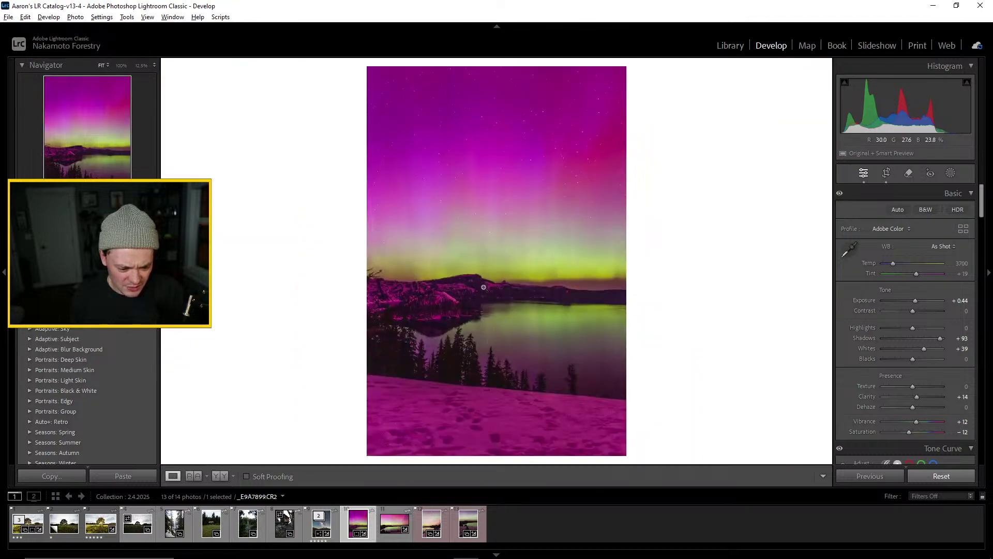
click(413, 271)
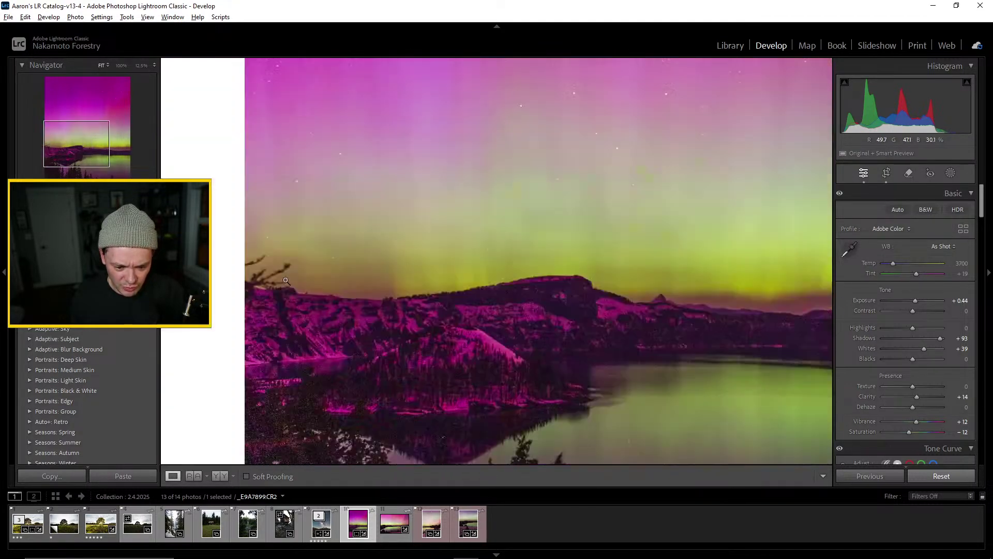
click(285, 280)
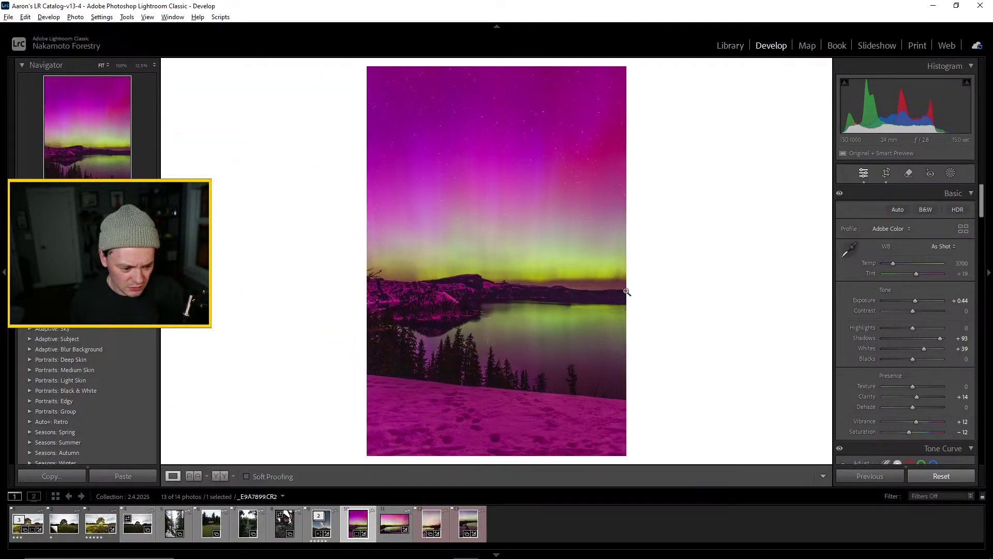
click(546, 412)
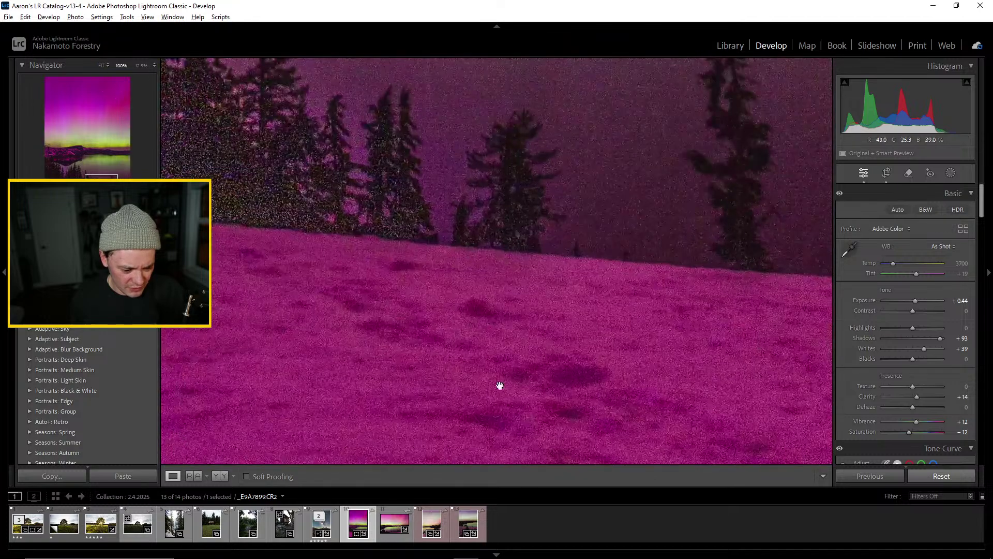
click(500, 386)
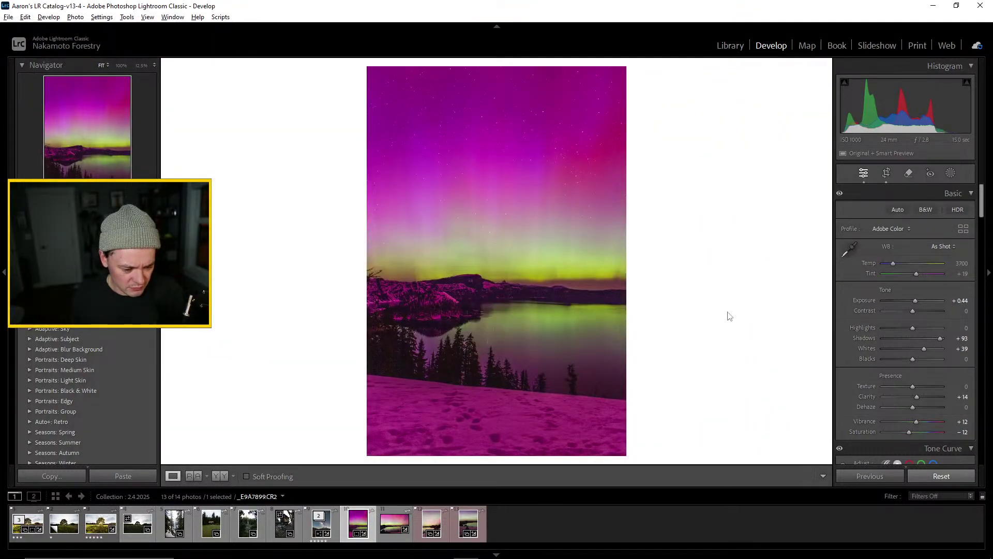
click(950, 173)
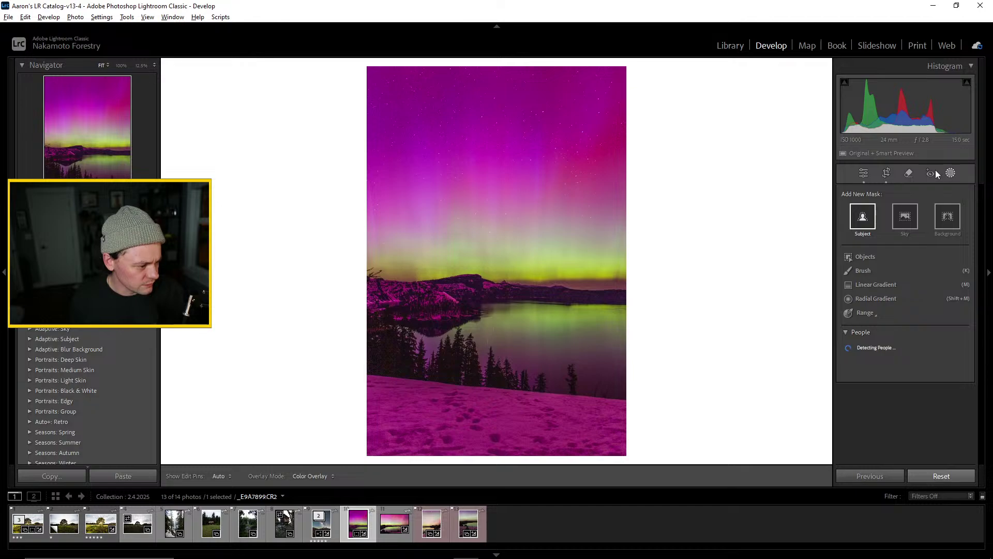
click(864, 172)
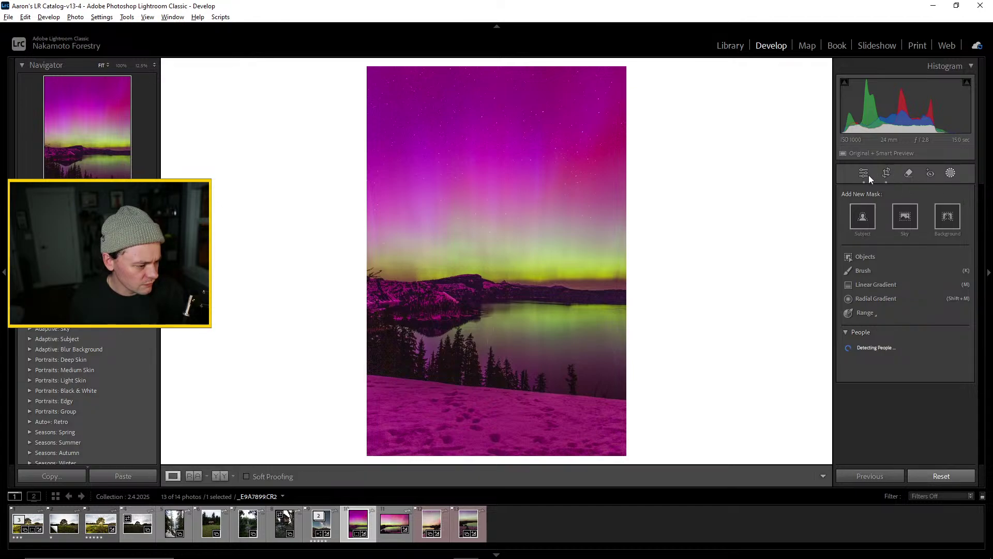
Set the aurora photo's Vibrance to -23 and Saturation to -14, and return to the Library grid with nothing selected
mouse_move(918, 423)
mouse_down()
mouse_move(899, 420)
mouse_move(901, 432)
mouse_move(906, 421)
mouse_up()
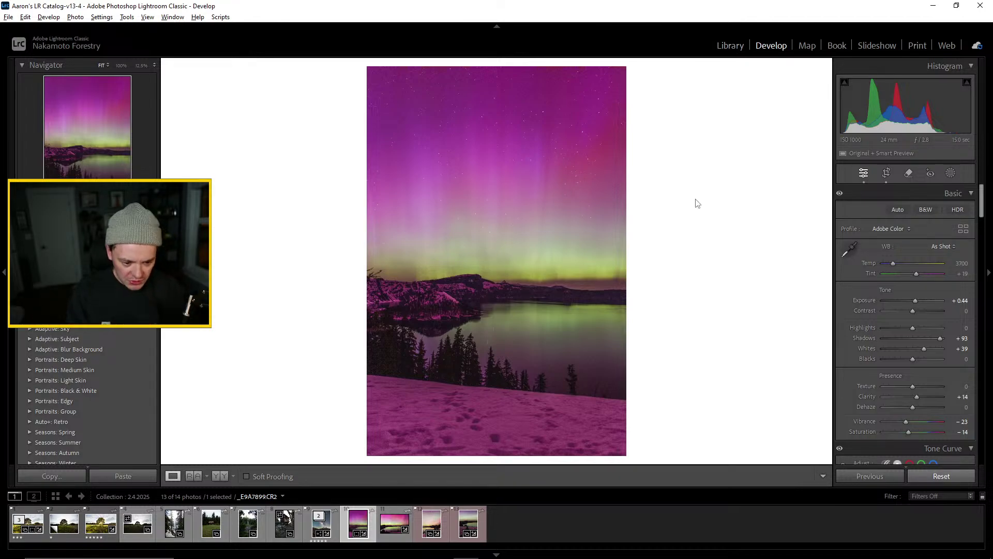
click(724, 48)
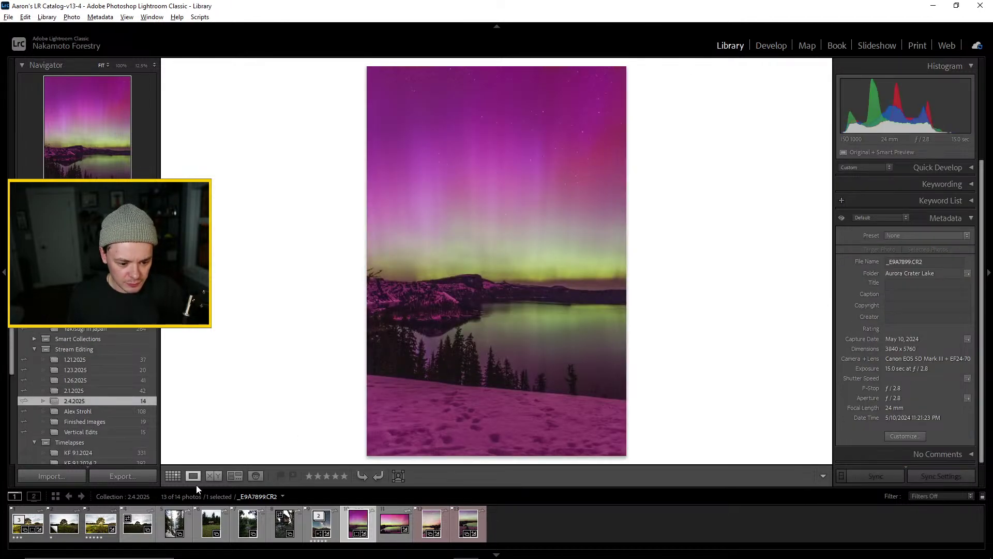
click(179, 476)
click(649, 385)
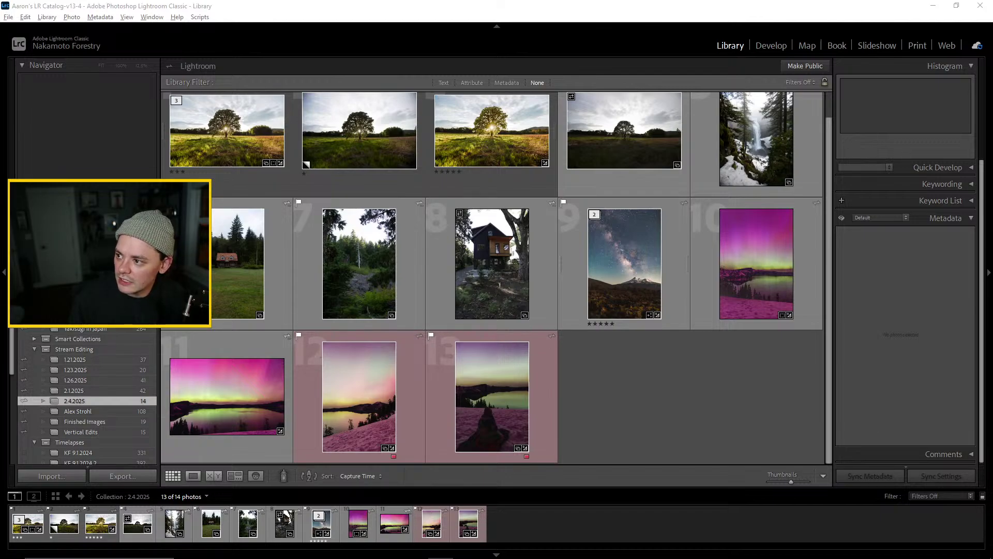
Switch to the Chrome browser, examine the Google image results for "aurora photography" as color references, and return to Lightroom Classic
key(alt+Tab)
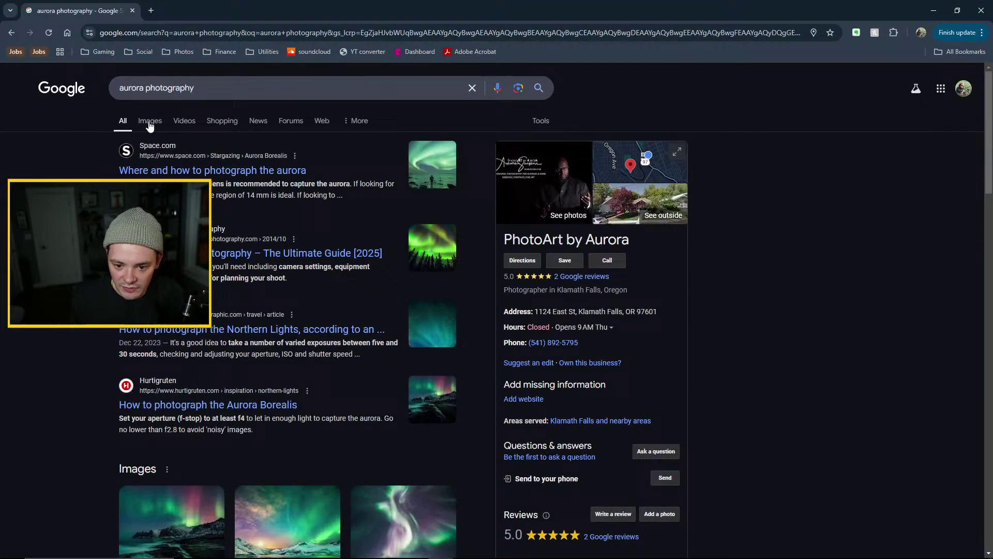
click(150, 124)
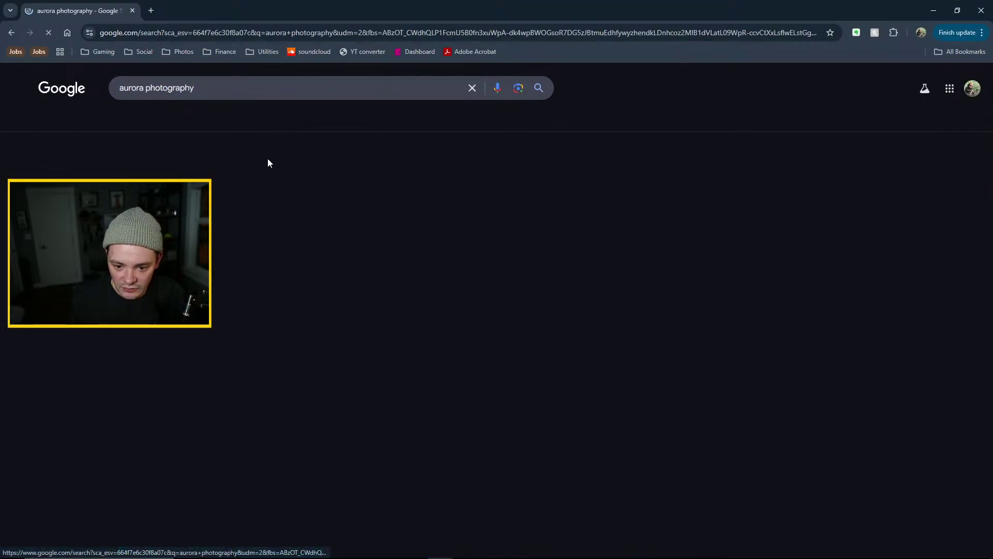
scroll(538, 309, down, 5)
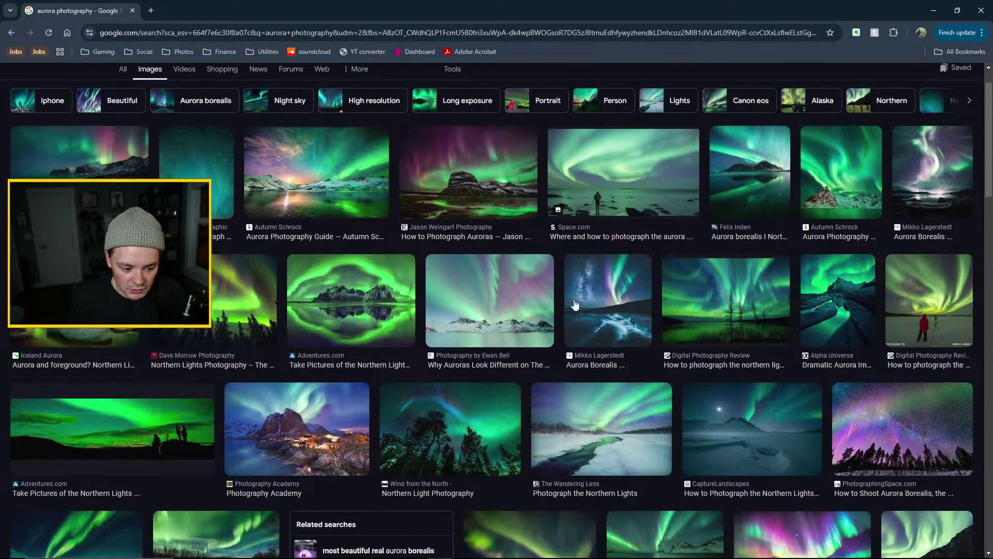
scroll(675, 330, down, 3)
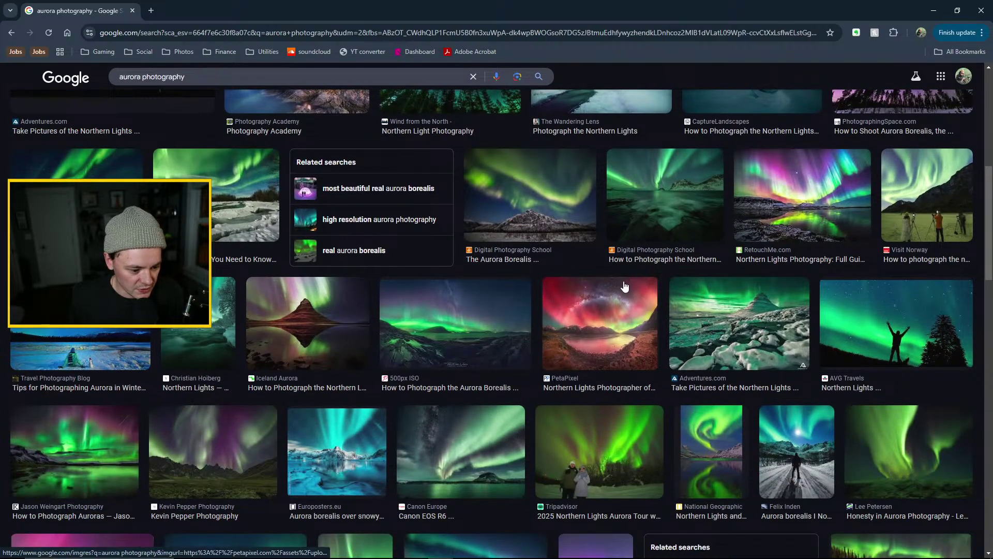
scroll(624, 287, down, 2)
scroll(545, 277, down, 3)
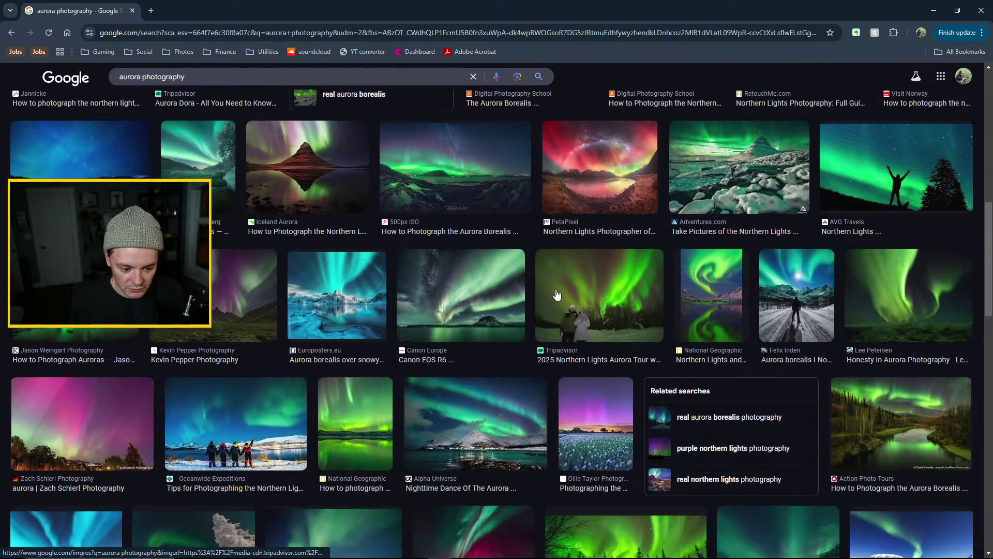
scroll(661, 262, up, 4)
scroll(751, 211, down, 4)
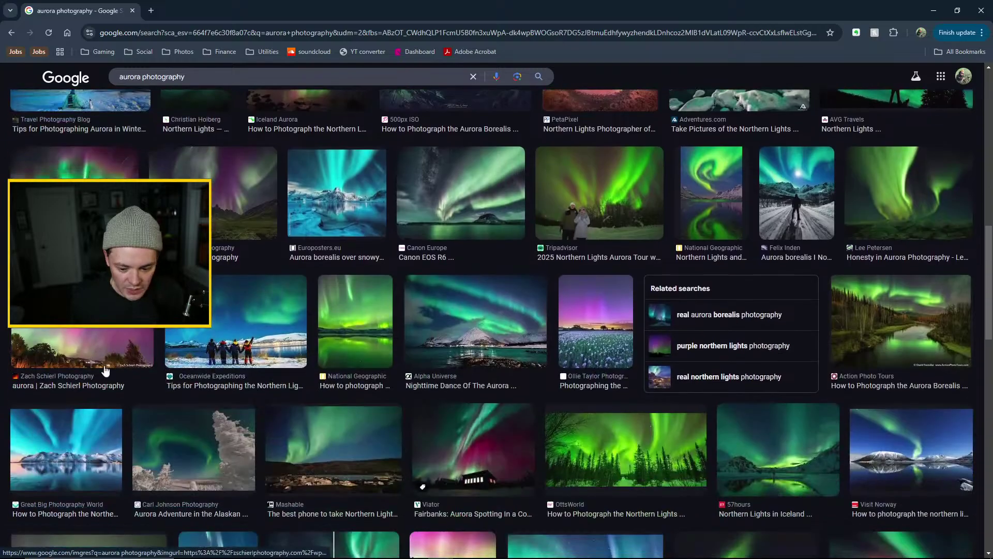
scroll(751, 211, down, 2)
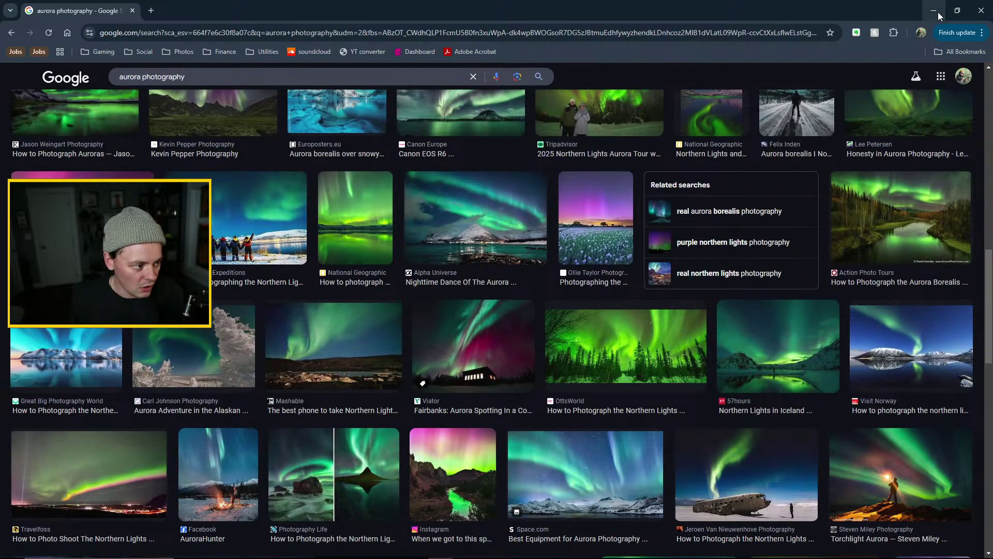
click(934, 11)
Develop _E9A7899.CR2 with color mixer Saturation at Green +57, Aqua +30, Blue +13, Purple -52 and Magenta -23
double_click(711, 309)
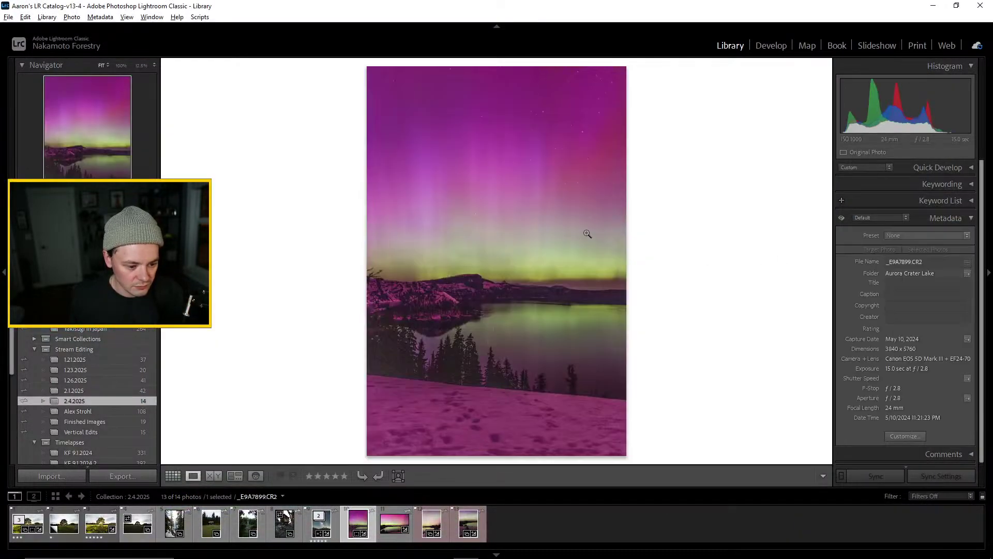
click(770, 43)
scroll(913, 299, down, 10)
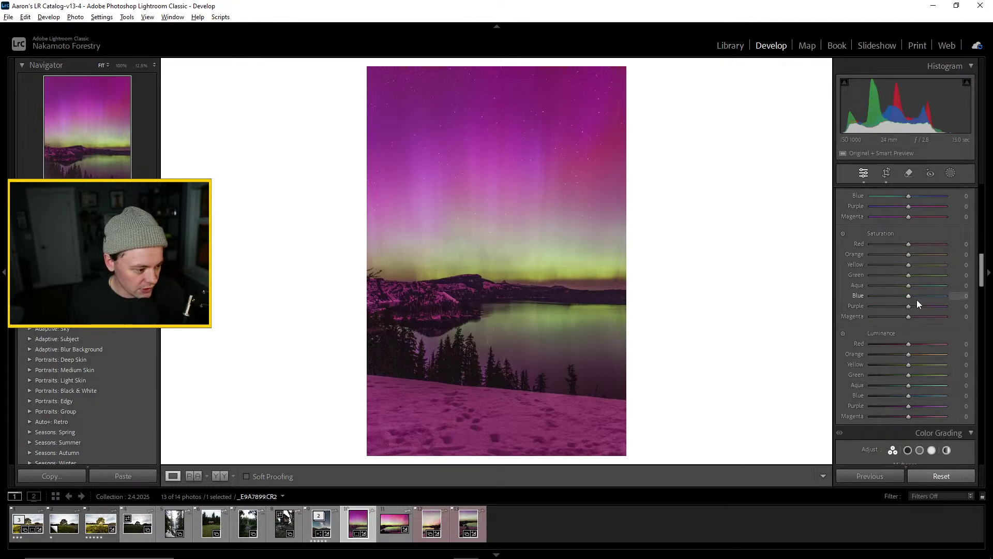
mouse_move(901, 309)
mouse_down()
mouse_move(870, 319)
mouse_move(907, 319)
mouse_move(873, 305)
mouse_move(890, 313)
mouse_up()
drag(885, 316, 899, 317)
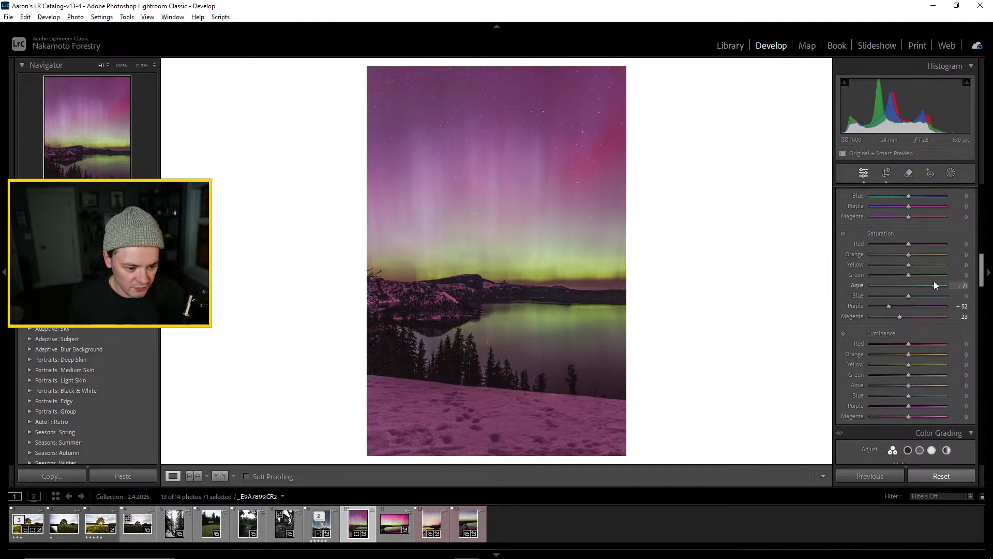
drag(934, 285, 912, 300)
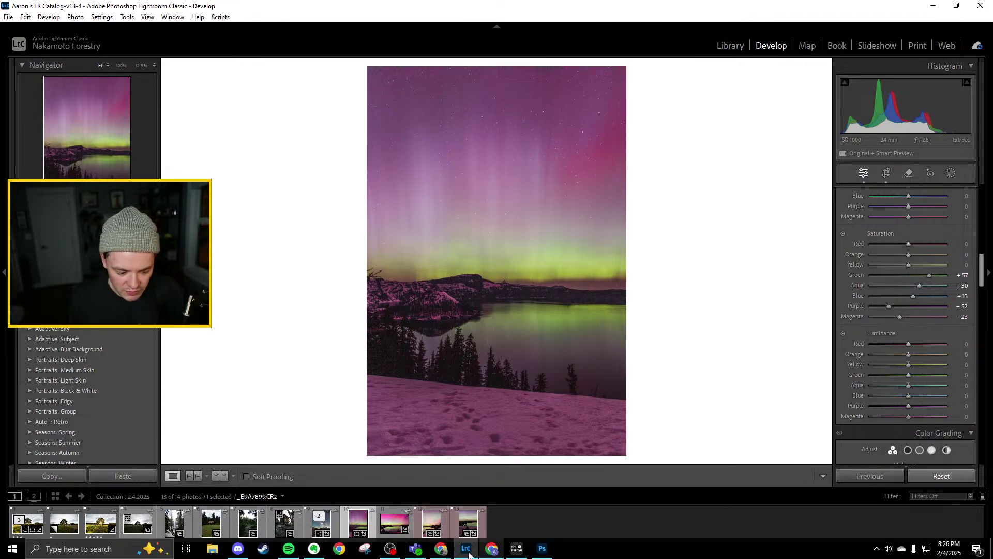
Return to the Library grid and open the photo of the person seated in the snow, _E9A7930.CR2, for developing
click(730, 48)
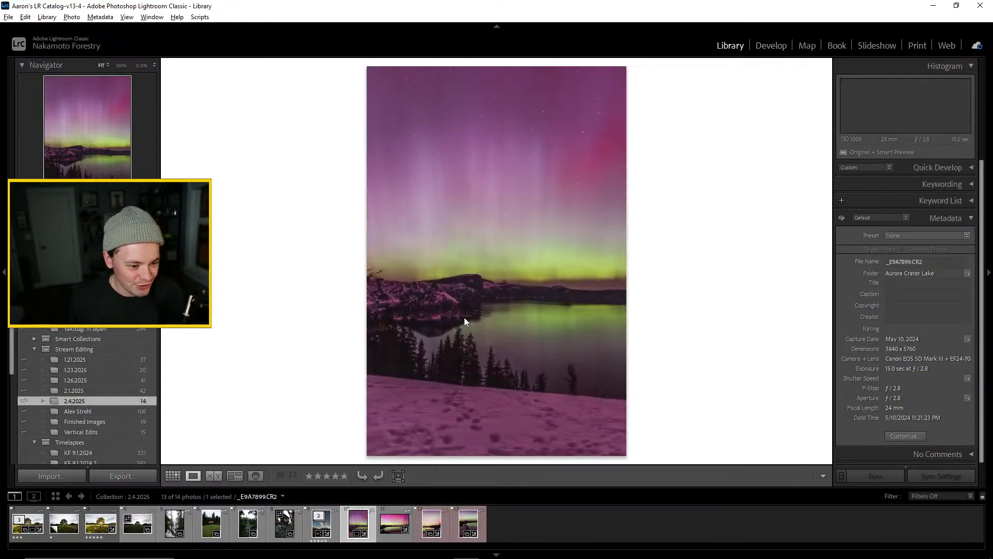
click(173, 475)
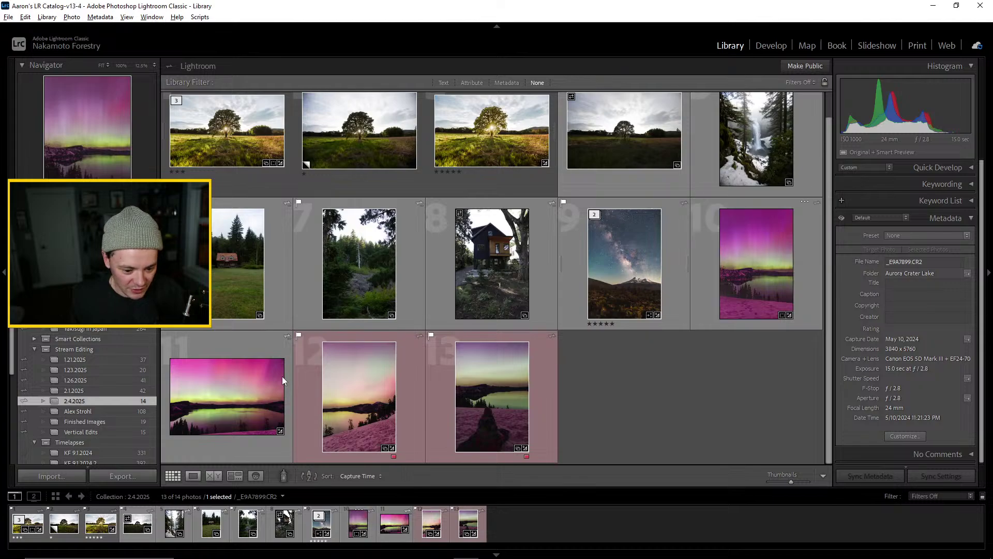
double_click(476, 382)
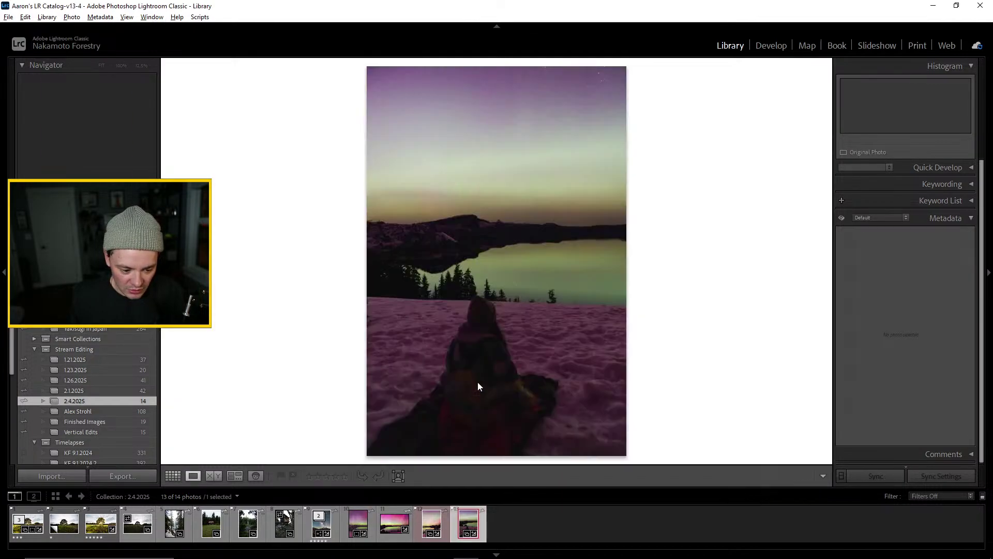
click(777, 49)
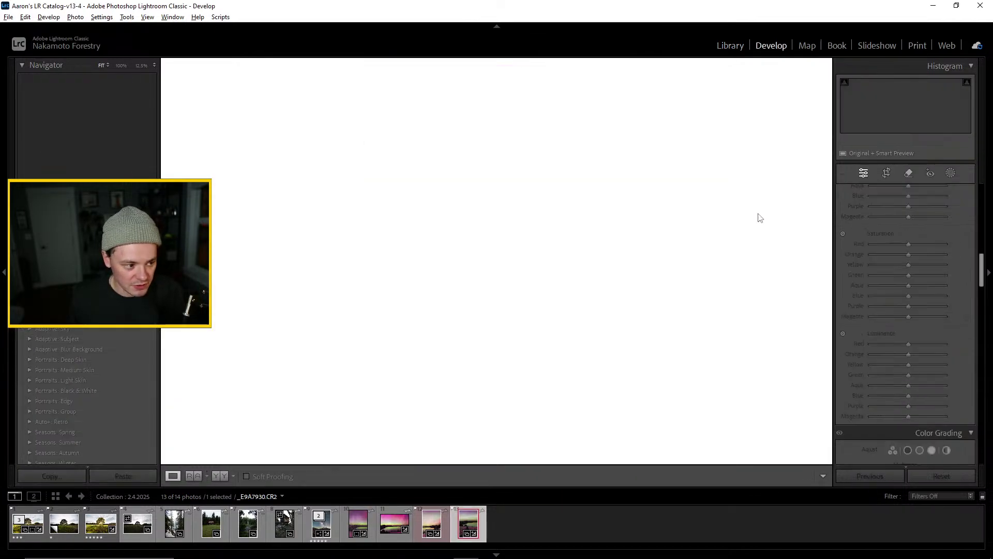
Set the seated-person photo's Contrast to +11, Highlights to -37, Shadows to +54 and Whites to +30, checking sky detail up close
scroll(910, 271, up, 10)
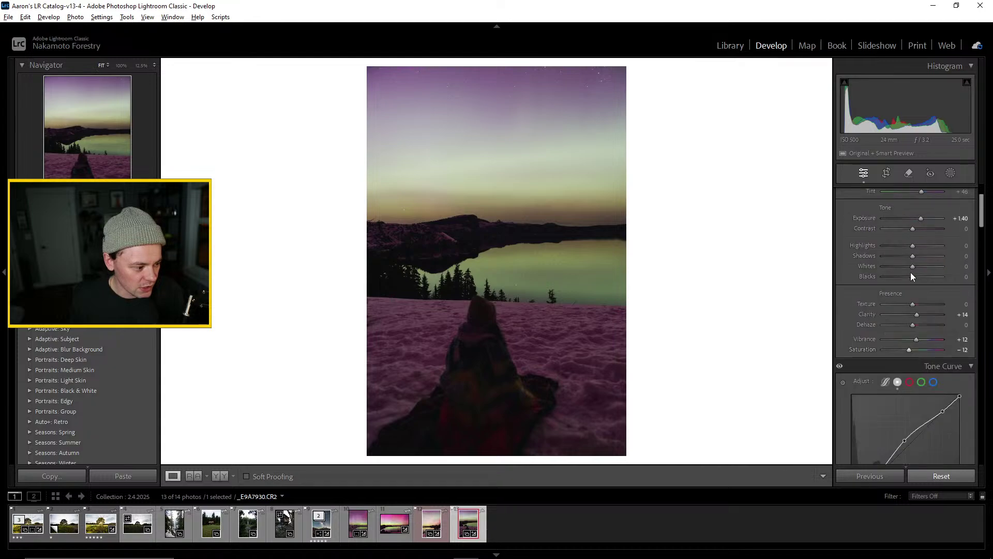
scroll(895, 290, down, 2)
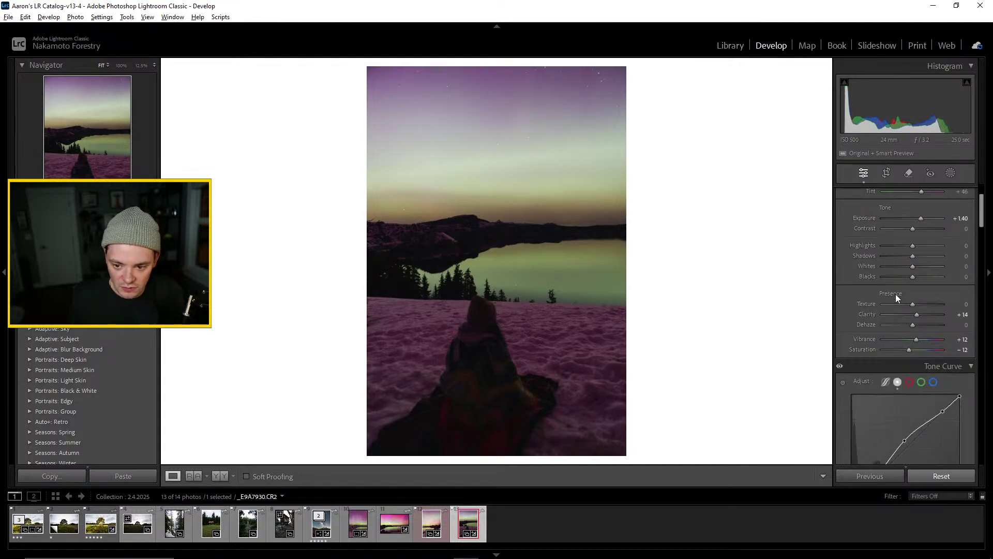
scroll(895, 294, up, 2)
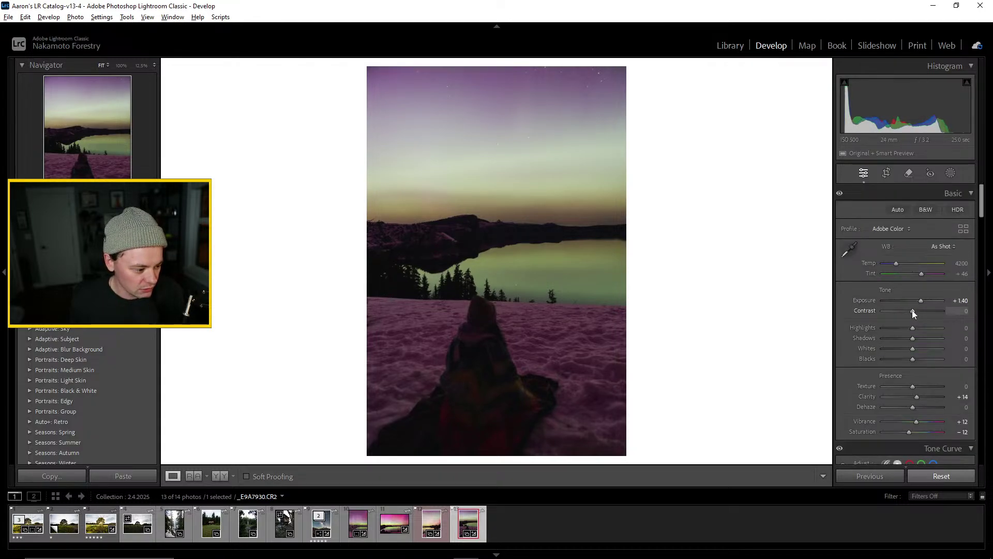
drag(911, 310, 930, 342)
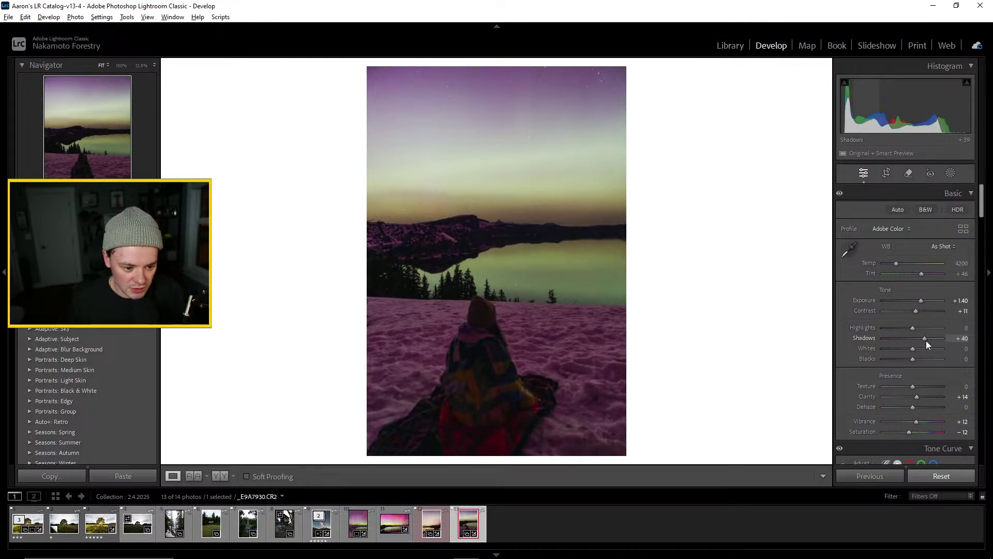
click(506, 204)
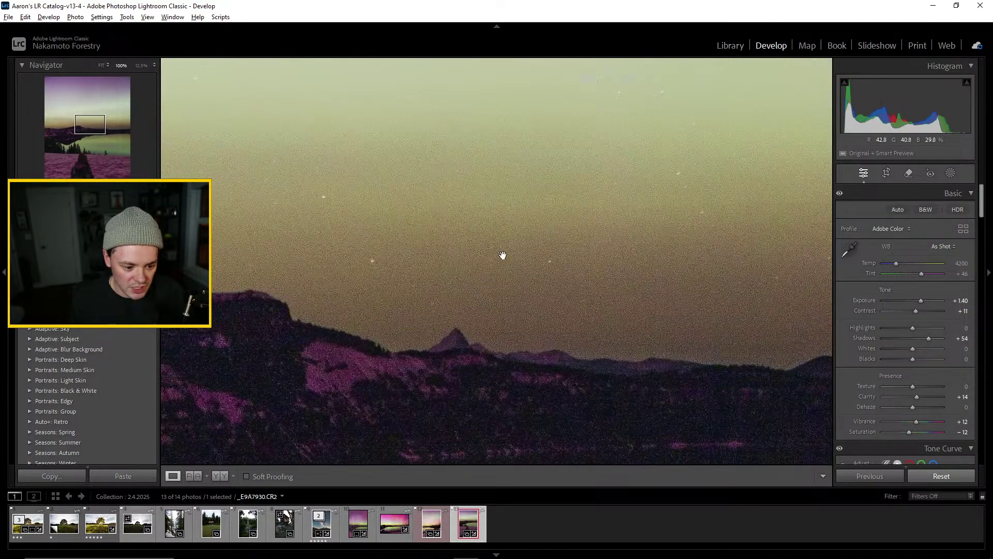
click(428, 234)
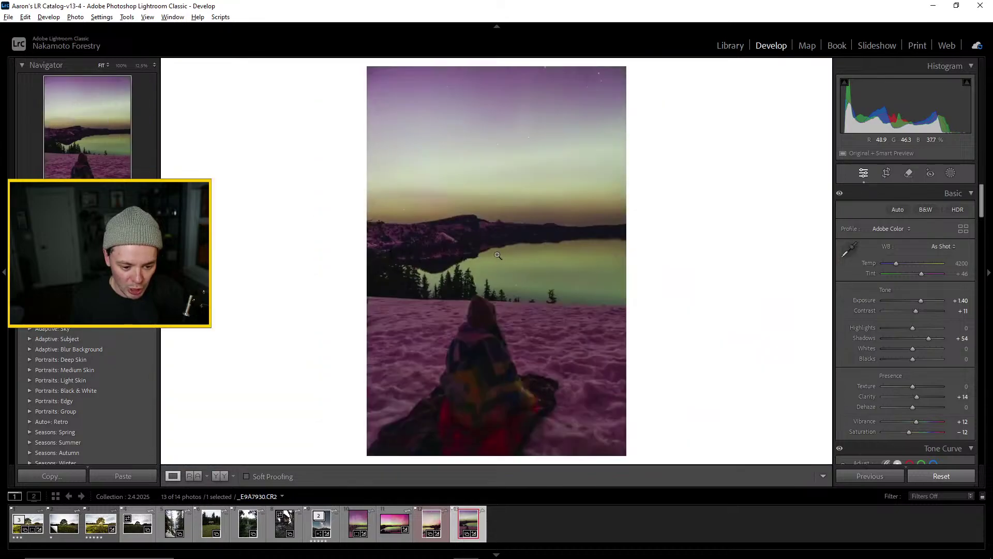
drag(913, 326, 921, 349)
click(518, 132)
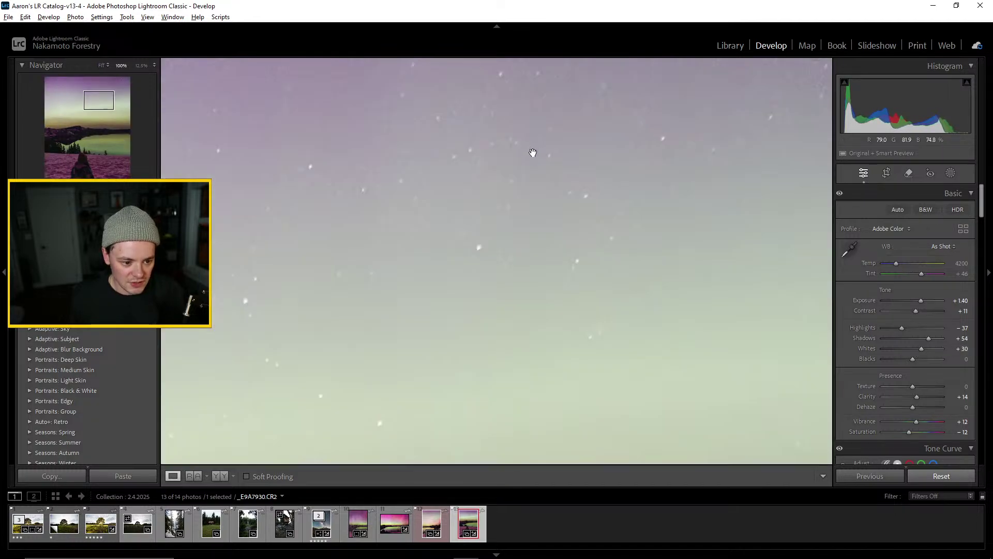
click(481, 165)
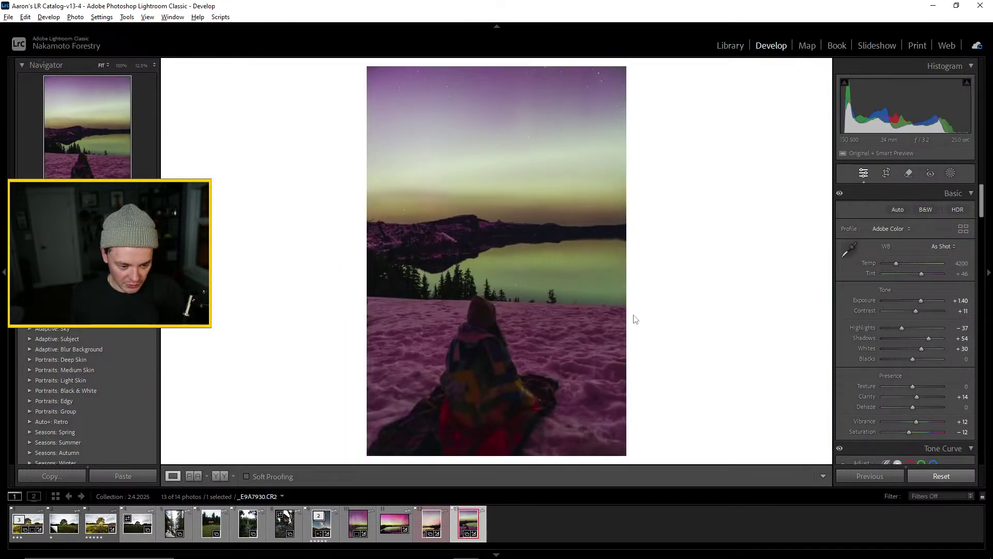
Cool the seated-person photo's white balance temperature to 3842 and set Dehaze to -5
scroll(889, 291, down, 5)
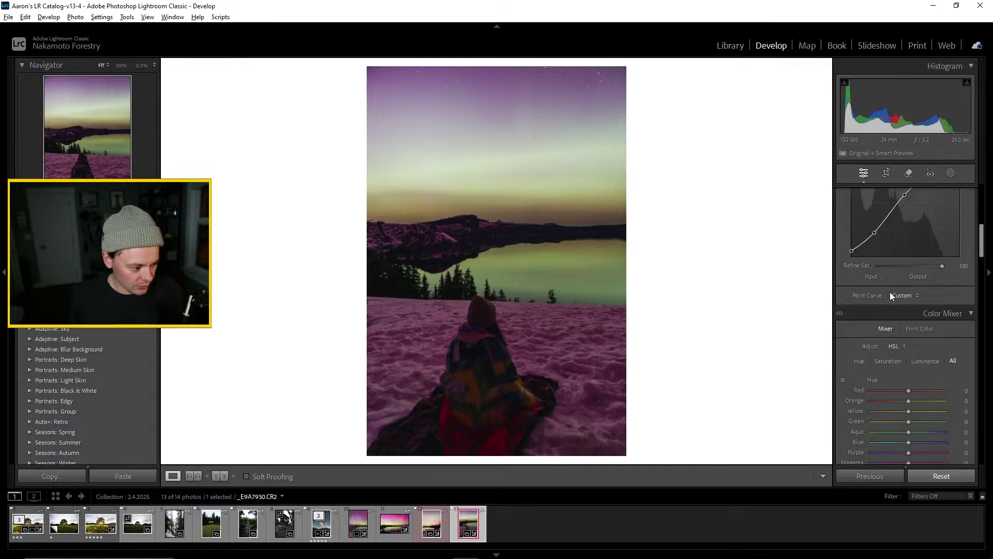
scroll(885, 290, up, 5)
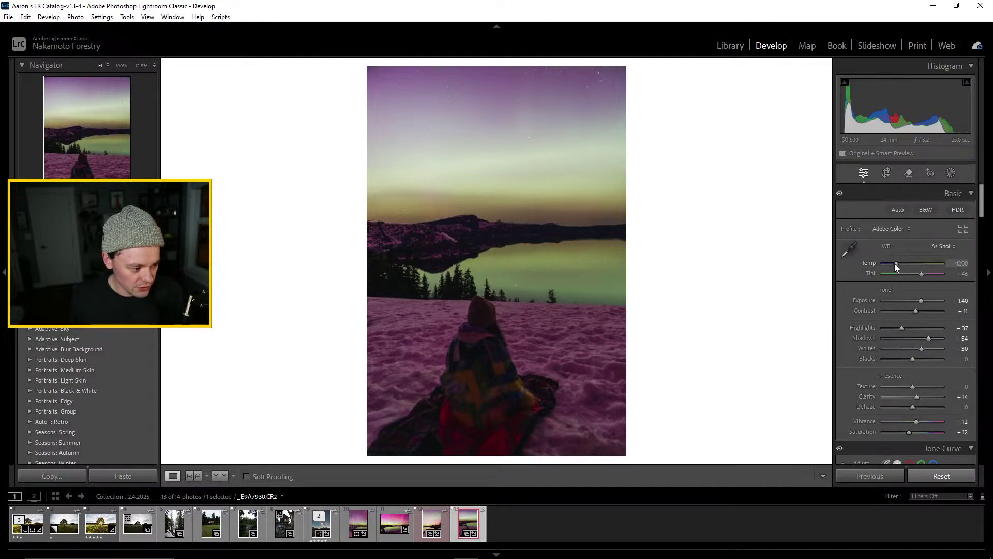
drag(895, 263, 892, 267)
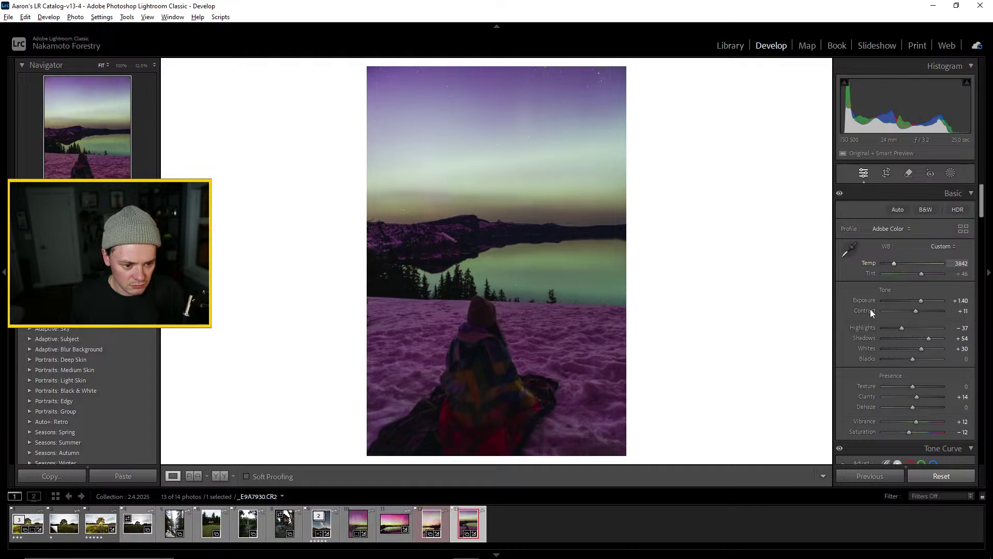
scroll(847, 325, down, 3)
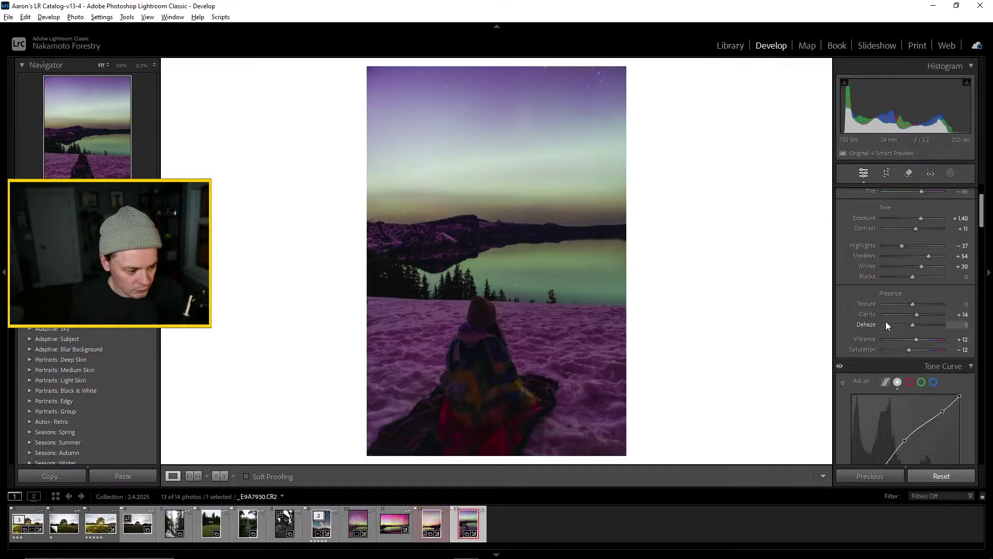
drag(913, 324, 962, 326)
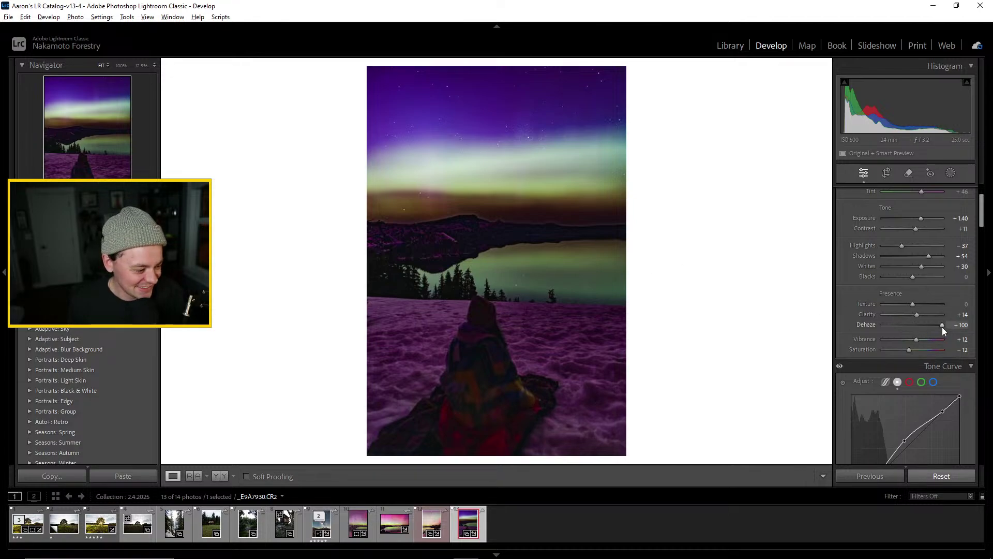
drag(940, 324, 909, 328)
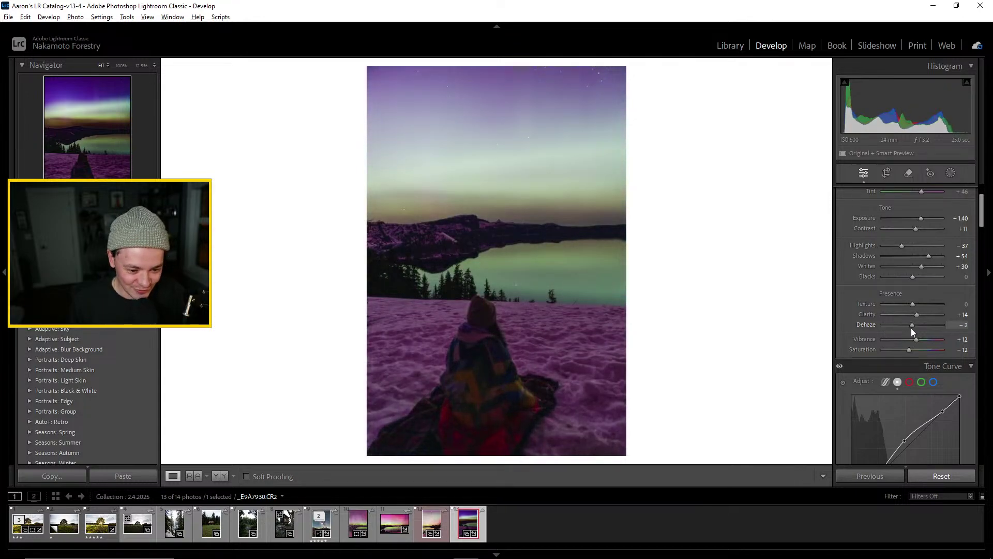
drag(910, 329, 909, 330)
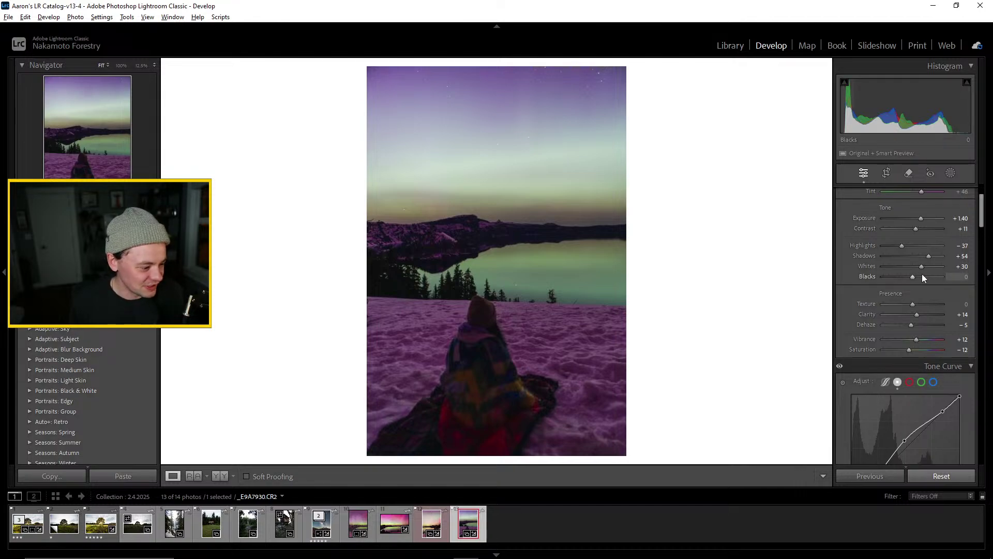
Set the seated-person photo's Saturation to -21 and Vibrance to +19, after testing Vibrance at +100 against the sky noise
drag(981, 224, 982, 231)
drag(915, 277, 947, 278)
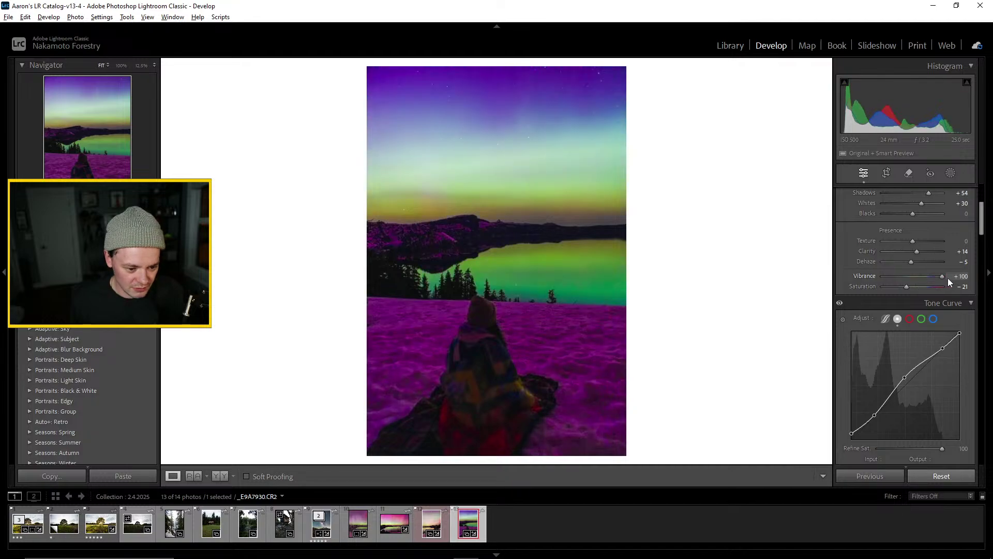
click(408, 192)
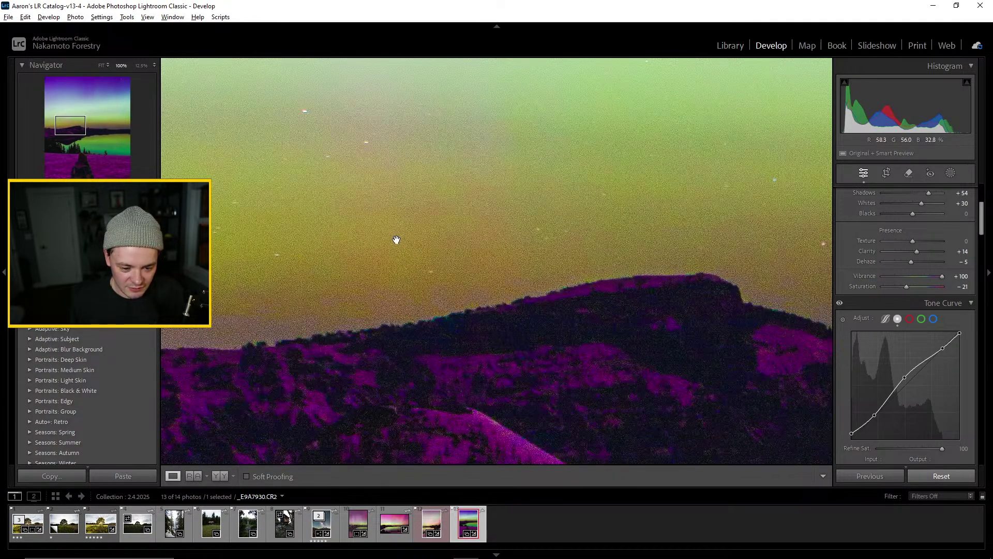
click(418, 243)
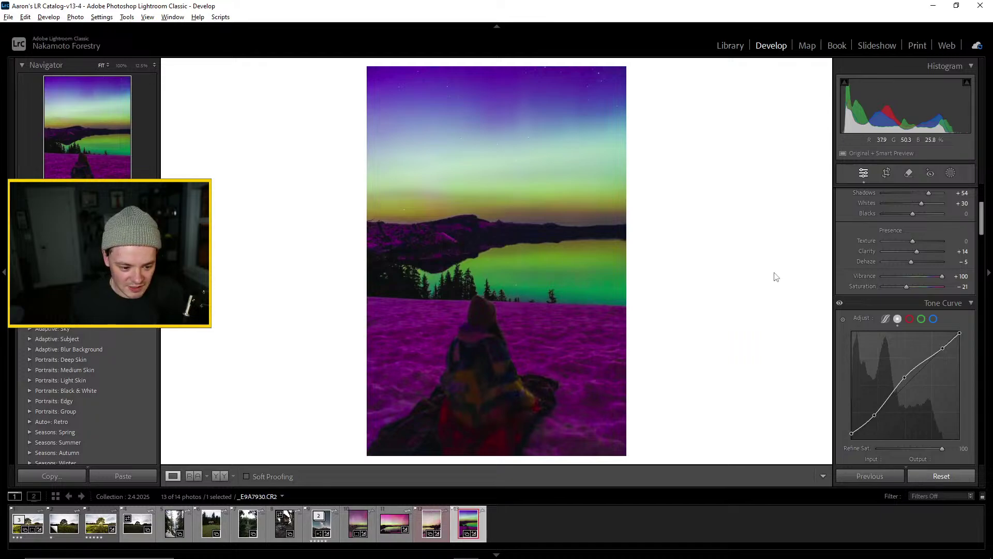
drag(941, 276, 916, 279)
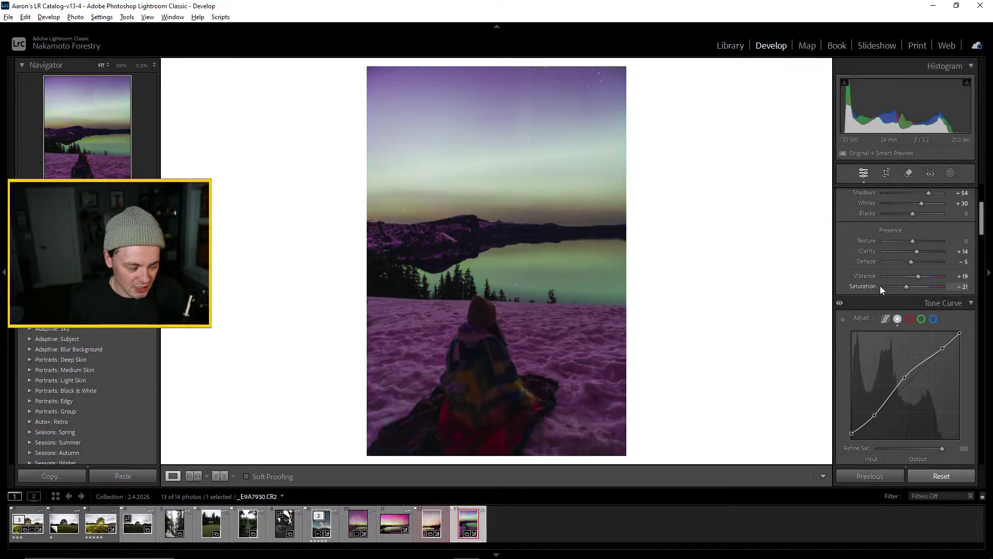
Shift the seated-person photo's color mixer Hue to +100 for Orange and +65 for Yellow
scroll(880, 286, down, 6)
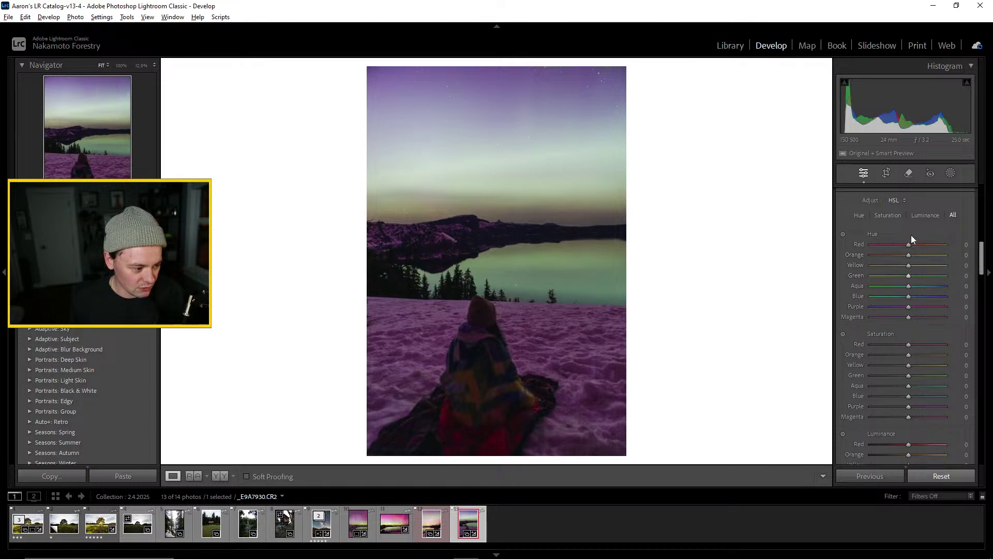
drag(908, 266, 932, 270)
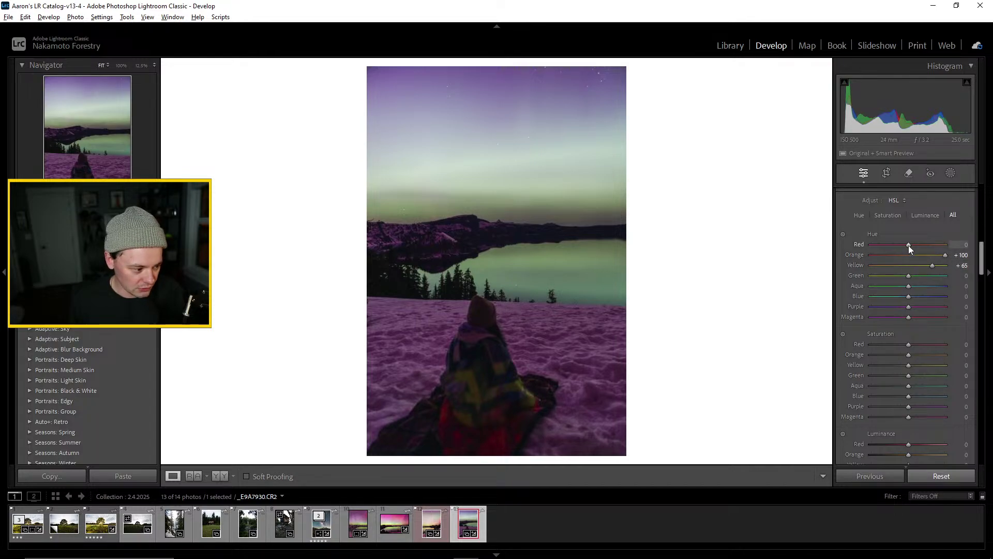
In HSL, set hue to Orange +45, Yellow +73, Green +31 and Aqua +6, and saturation to Purple -52 and Magenta -54
mouse_move(908, 244)
mouse_down()
mouse_move(957, 250)
mouse_move(941, 286)
mouse_move(907, 290)
mouse_move(937, 270)
mouse_move(908, 257)
mouse_move(932, 258)
mouse_move(910, 247)
mouse_up()
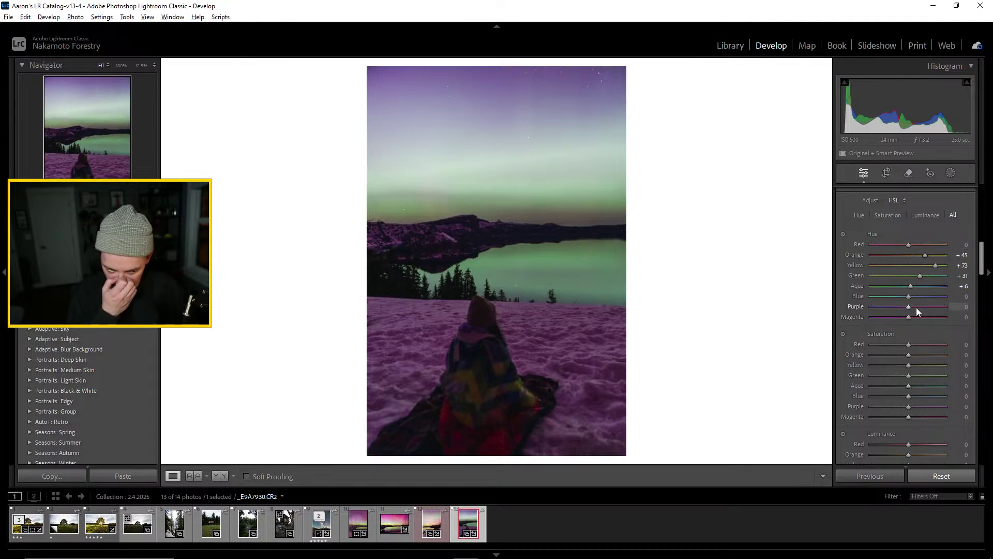
mouse_move(885, 405)
mouse_down()
mouse_move(874, 407)
mouse_move(902, 407)
mouse_move(876, 417)
mouse_move(888, 417)
mouse_up()
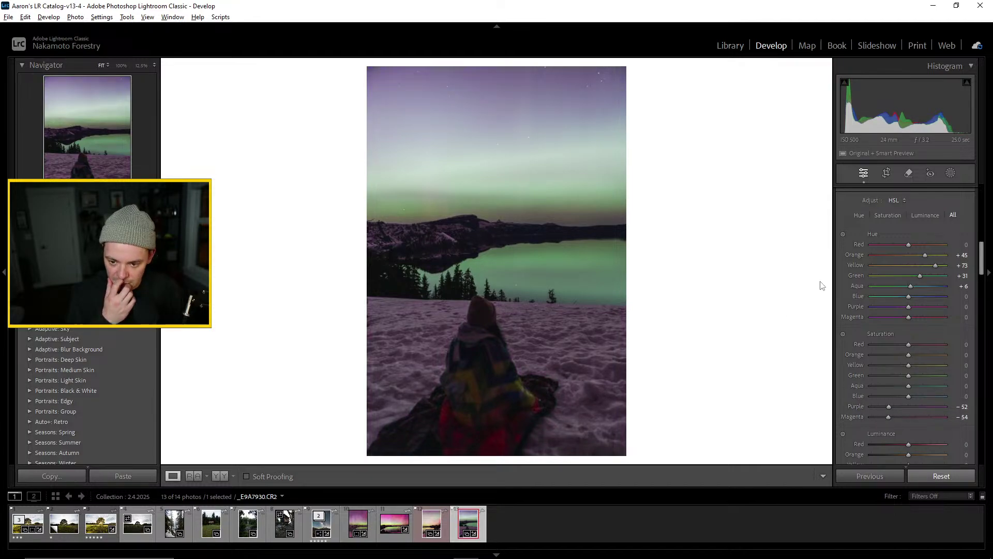
Adjust the photo's basic tone to Contrast +18, Highlights -19, Shadows +65, Whites +46 and Blacks +16
scroll(905, 296, up, 10)
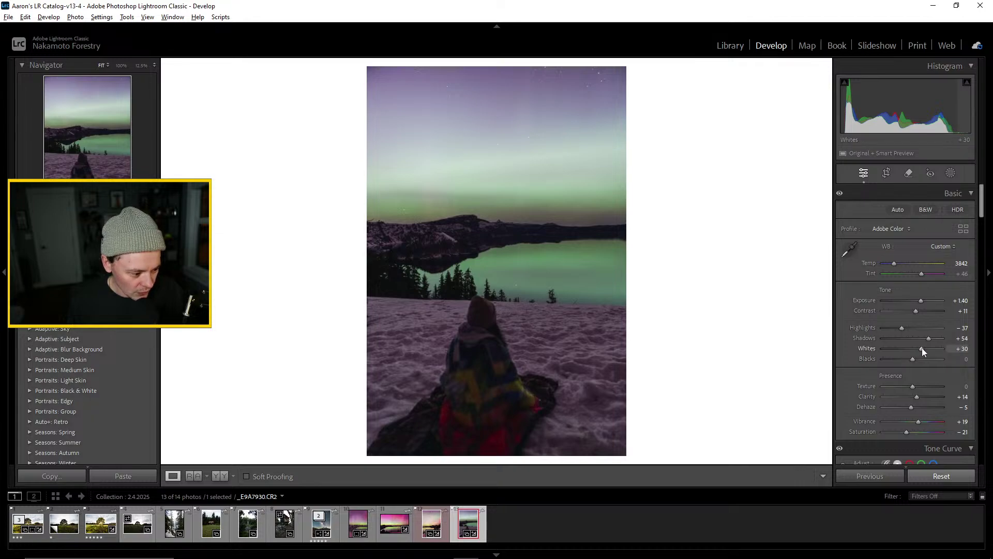
mouse_move(922, 349)
mouse_down()
mouse_move(900, 360)
mouse_move(920, 362)
mouse_move(911, 339)
mouse_move(932, 340)
mouse_move(917, 355)
mouse_up()
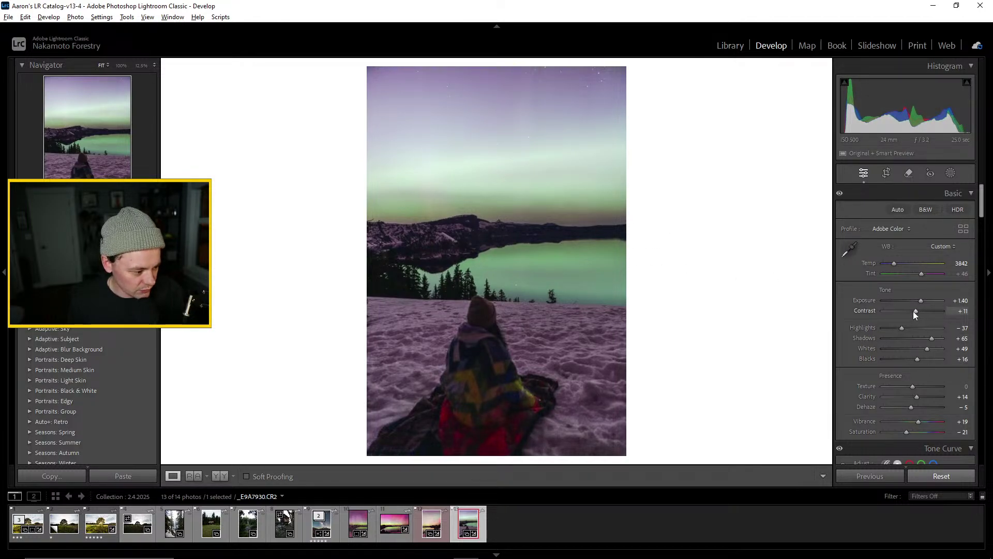
drag(918, 309, 923, 349)
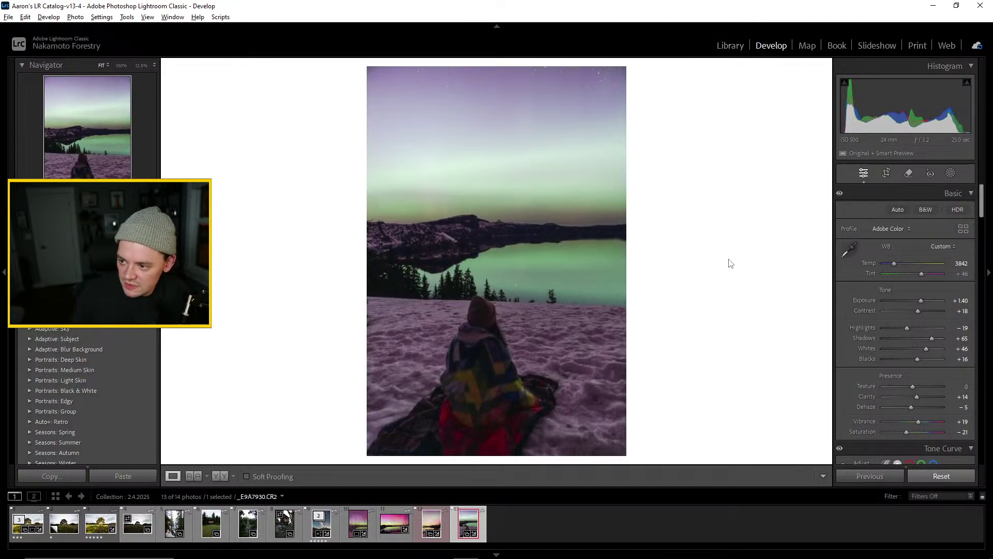
Set the HSL saturation to Red -2, Orange -20, Yellow -10, Green +26, Aqua +66, Blue +41 and Purple -29
scroll(921, 295, down, 5)
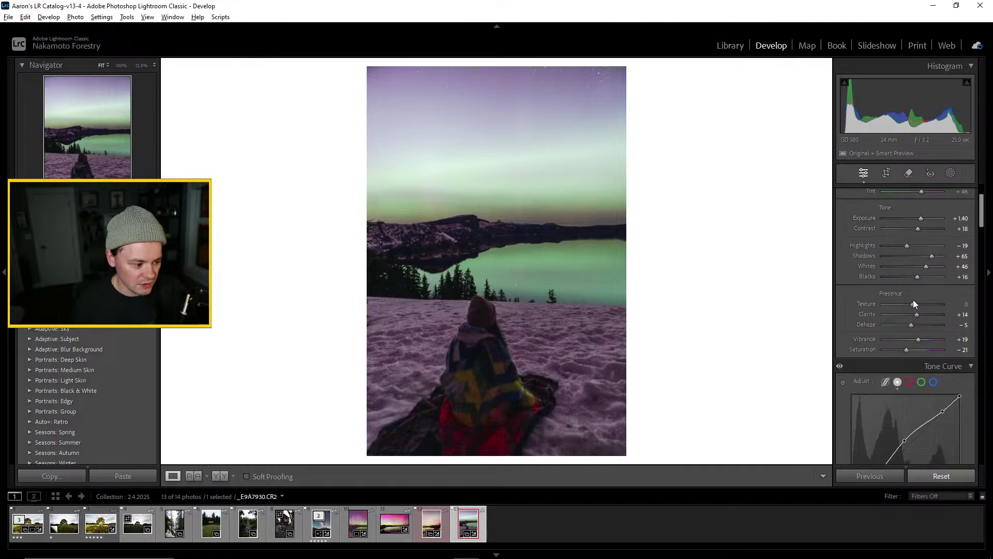
scroll(880, 273, down, 6)
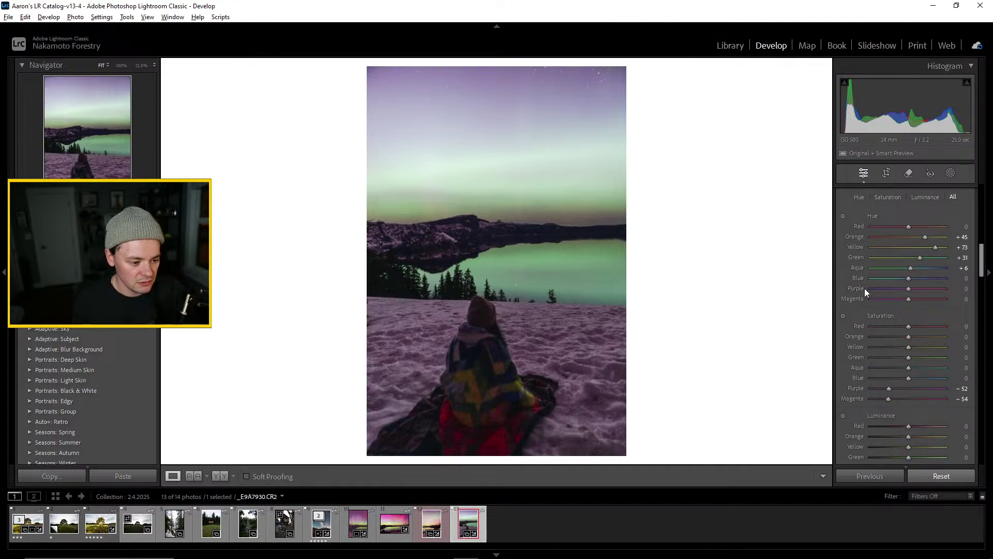
scroll(868, 258, down, 3)
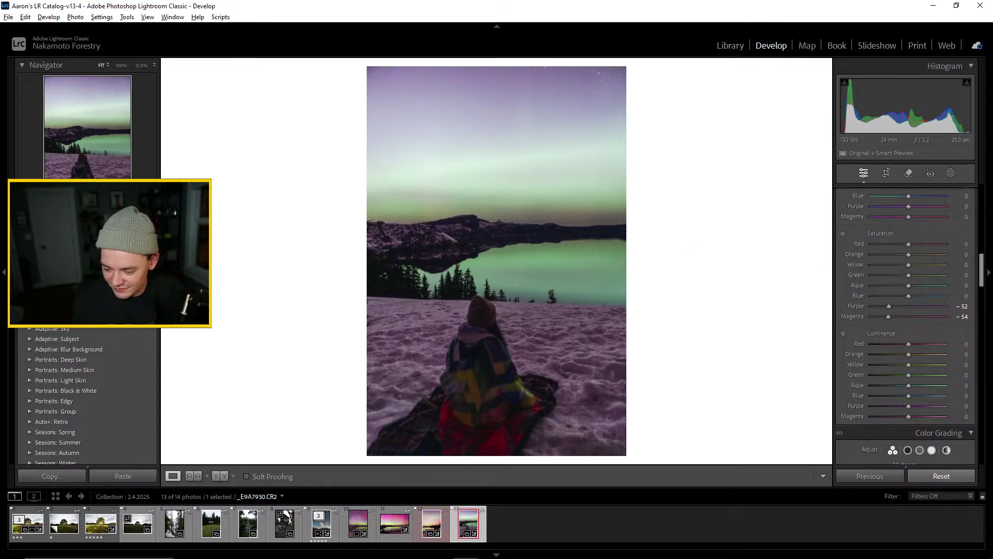
scroll(876, 320, down, 3)
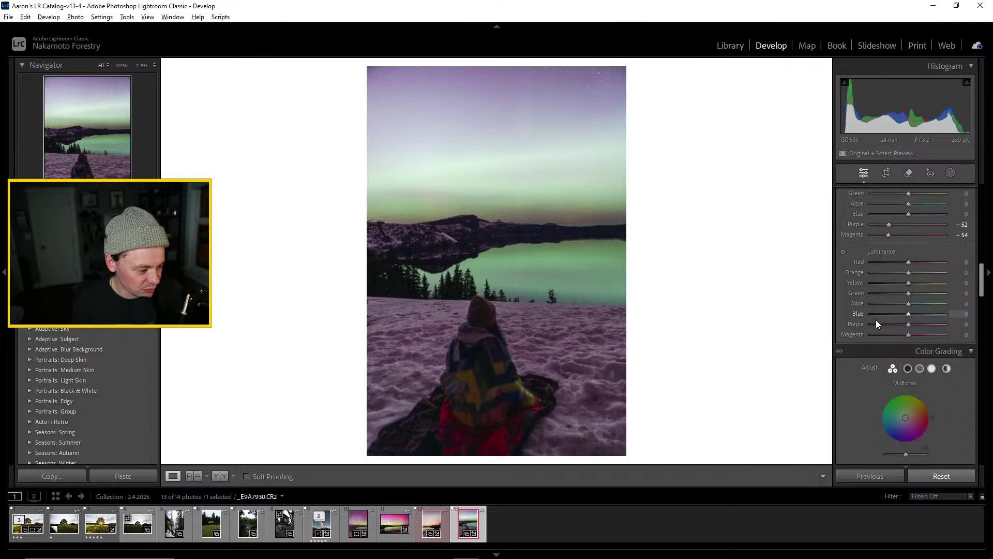
scroll(873, 321, up, 3)
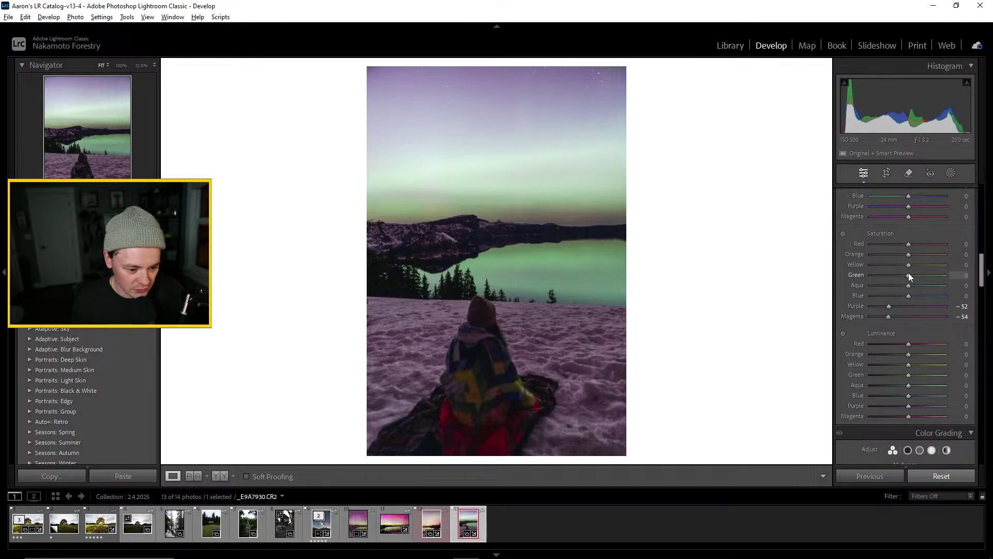
drag(908, 274, 923, 297)
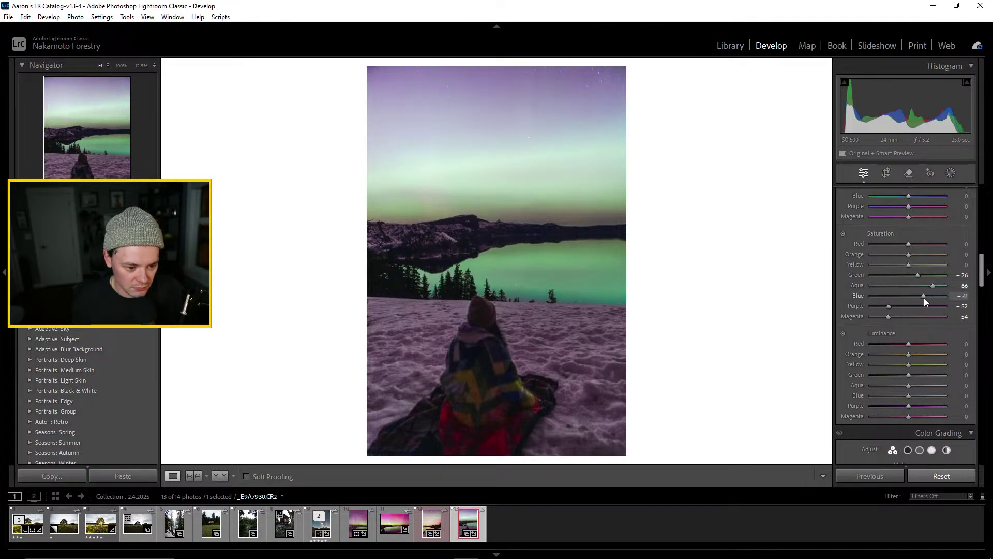
mouse_move(910, 264)
mouse_down()
mouse_move(933, 266)
mouse_move(895, 272)
mouse_move(921, 256)
mouse_move(887, 263)
mouse_move(901, 265)
mouse_move(887, 250)
mouse_move(918, 250)
mouse_move(884, 256)
mouse_move(917, 257)
mouse_move(908, 261)
mouse_up()
mouse_move(888, 305)
mouse_down()
mouse_move(873, 307)
mouse_move(907, 309)
mouse_move(896, 311)
mouse_up()
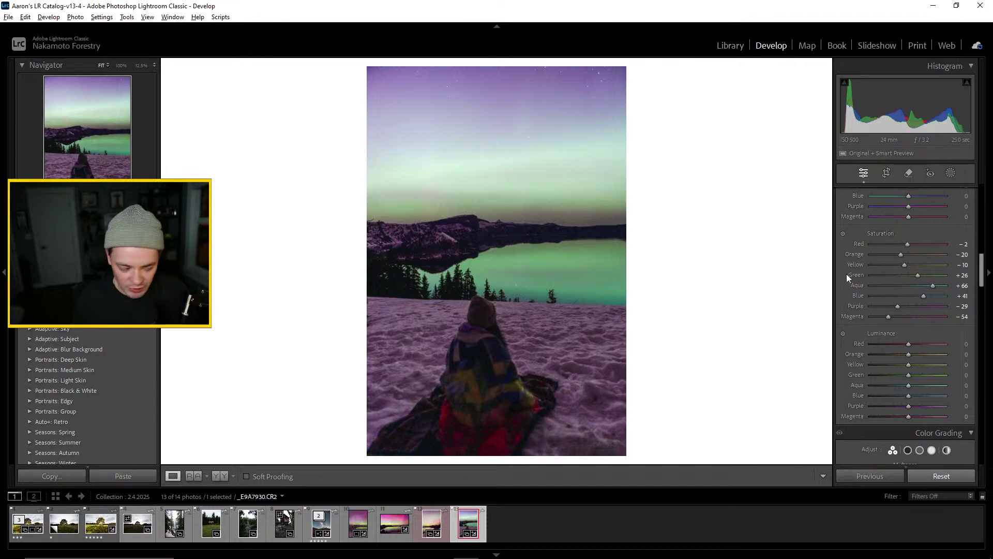
Raise the HSL luminance to Yellow +58, Green +54 and Aqua +30
scroll(913, 266, down, 2)
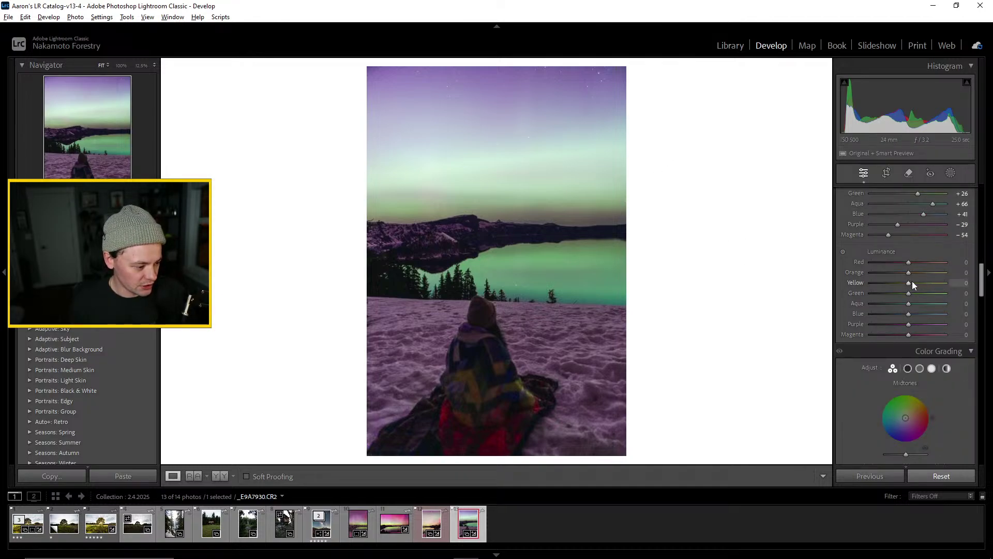
click(907, 283)
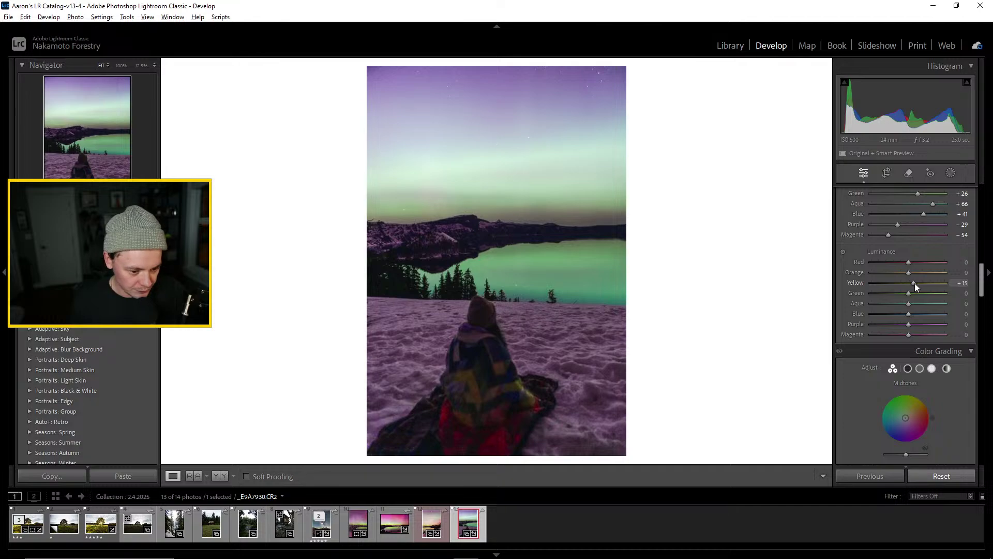
drag(908, 287, 919, 306)
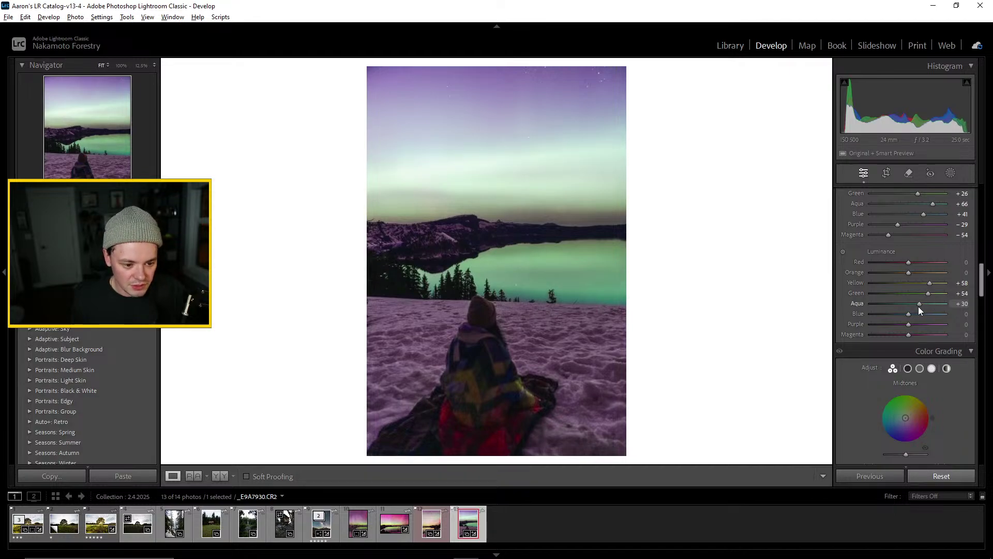
Switch to Chrome, preview aurora photography image results and open the Oceanwide Expeditions article on photographing the northern lights
mouse_move(462, 558)
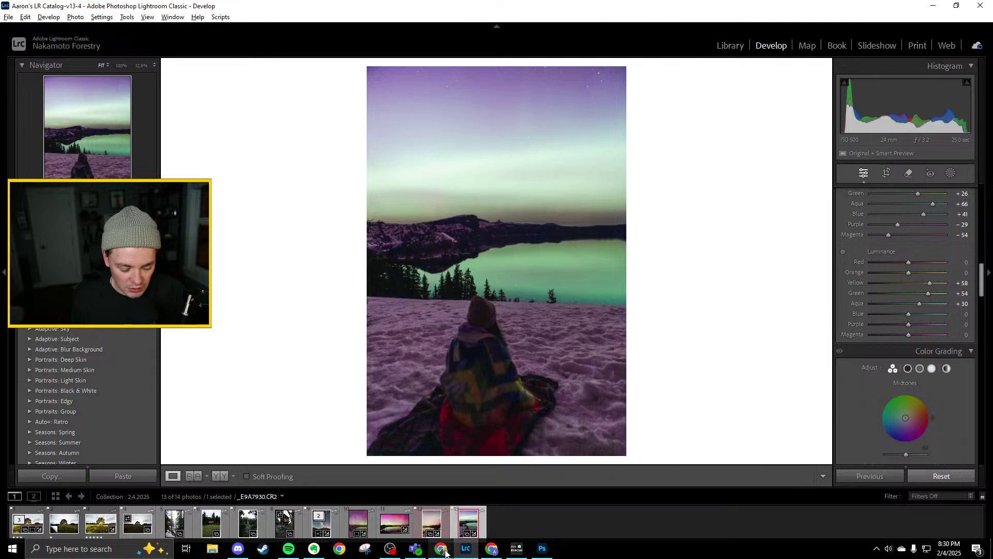
scroll(924, 211, up, 6)
scroll(924, 210, up, 2)
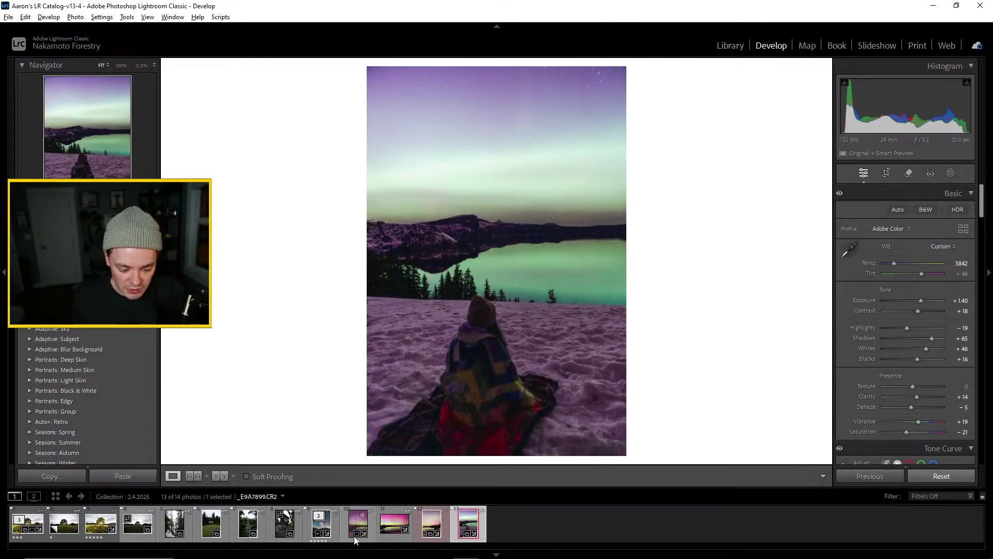
mouse_move(391, 557)
click(446, 554)
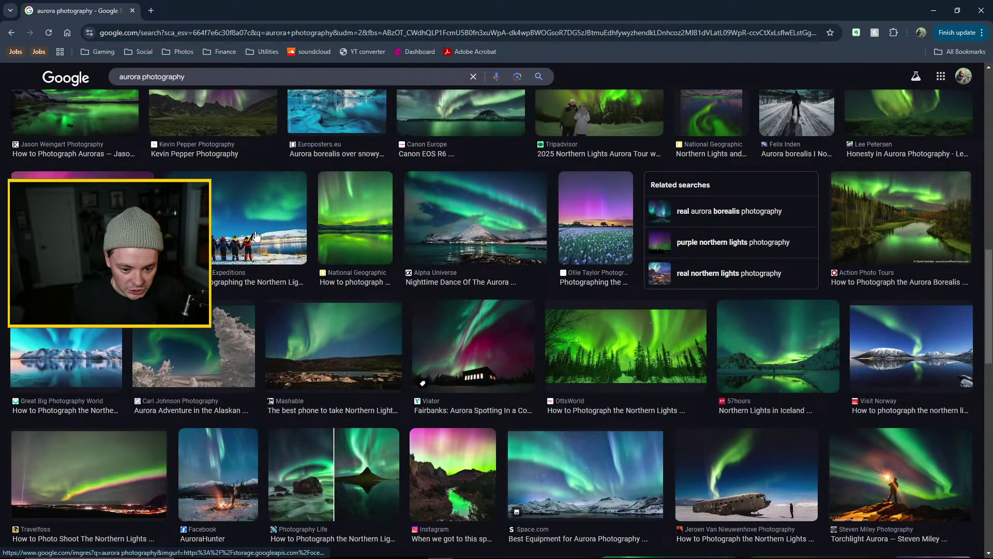
click(271, 236)
click(272, 235)
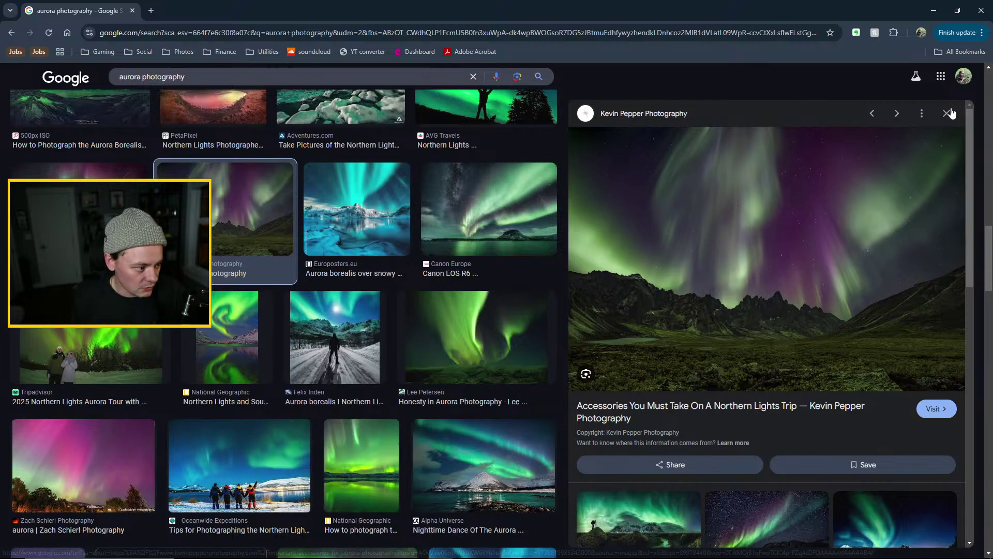
click(280, 284)
click(280, 284)
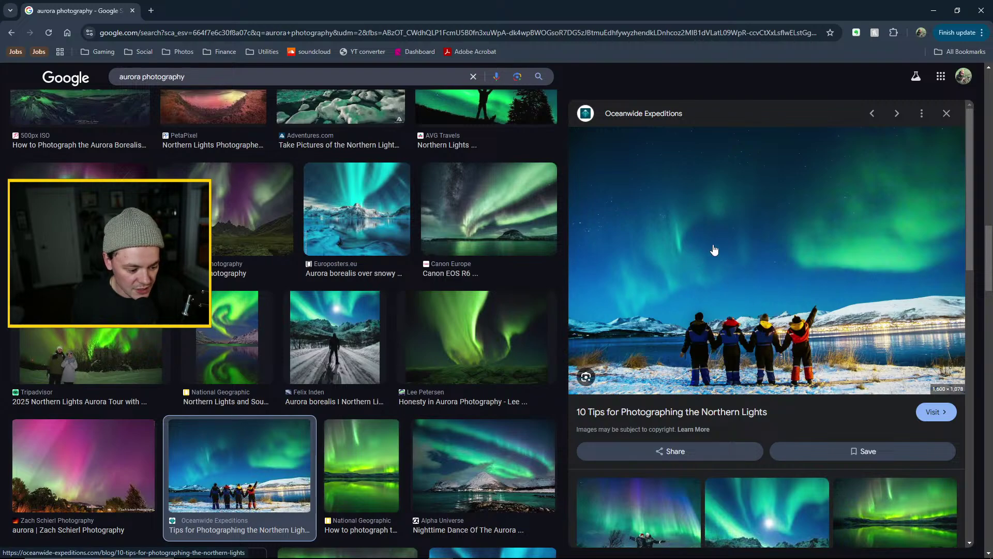
click(683, 412)
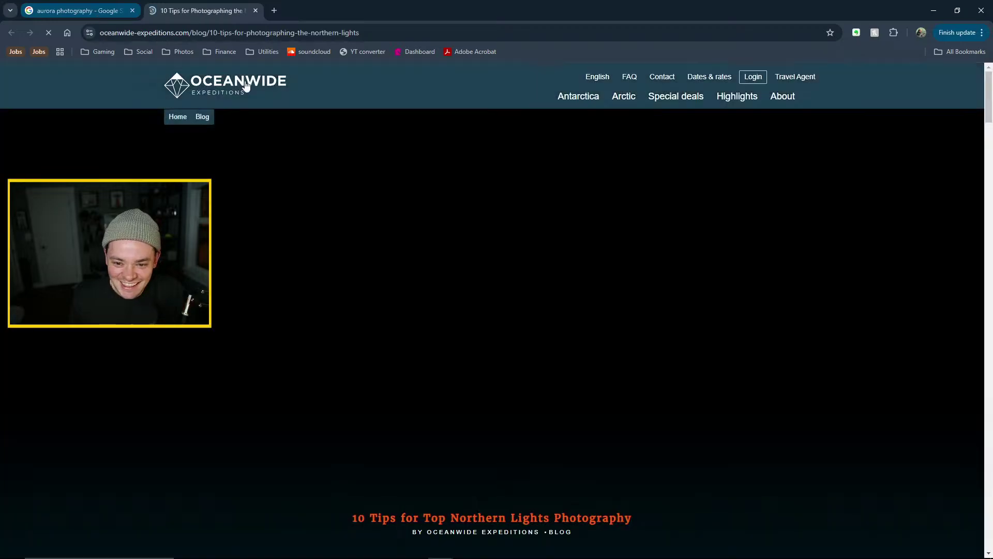
Skim the article's photos and northern lights photography tips through the section on getting a still picture
scroll(614, 288, down, 3)
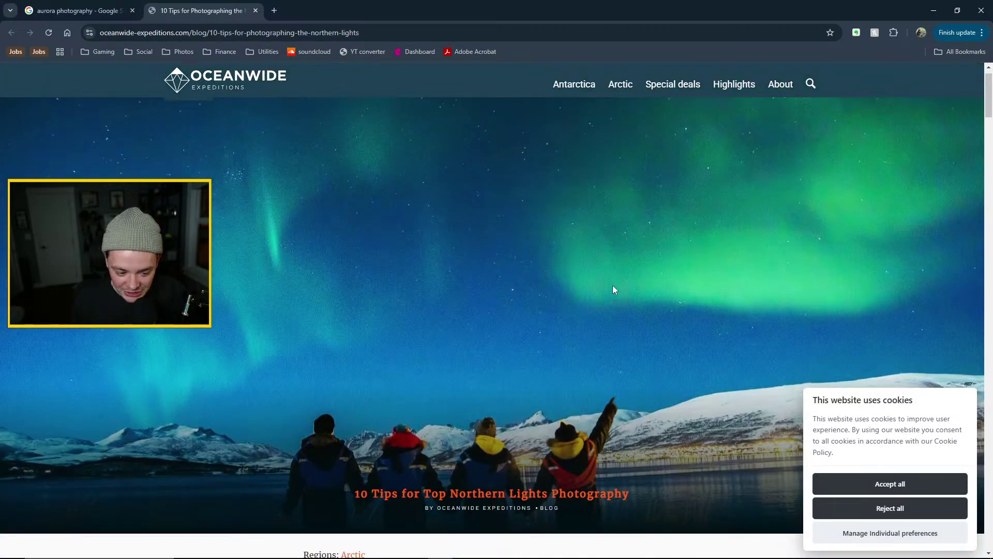
scroll(588, 277, up, 4)
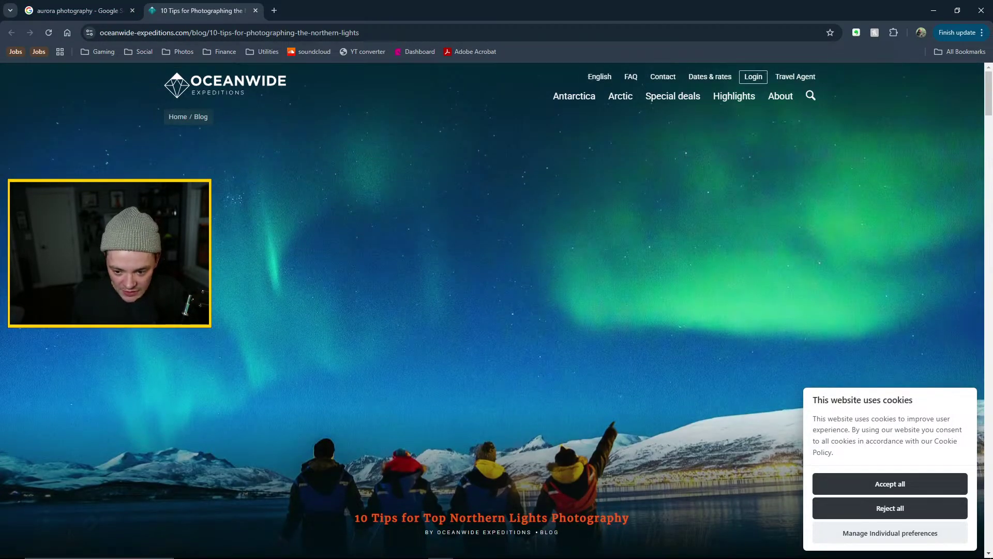
scroll(534, 299, down, 8)
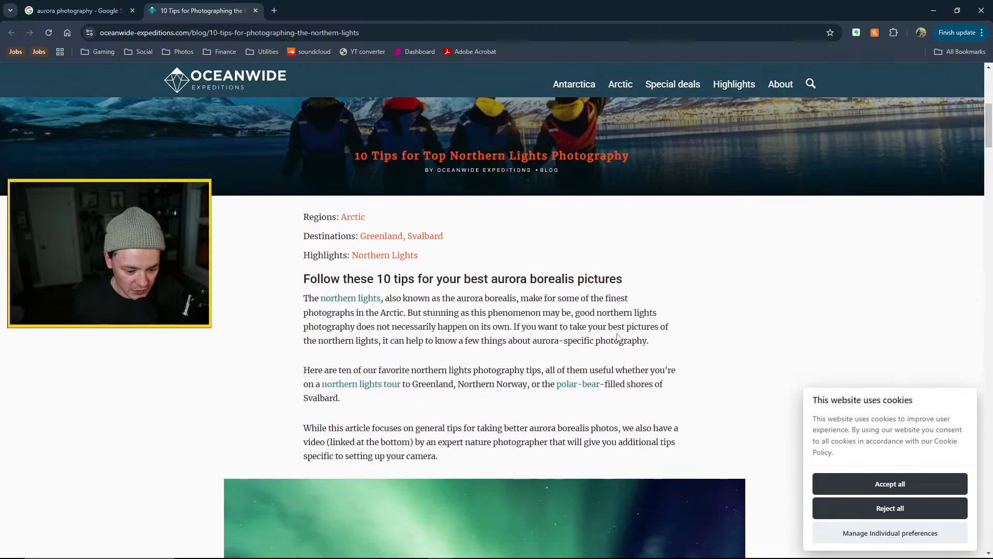
scroll(668, 320, down, 7)
scroll(689, 317, down, 12)
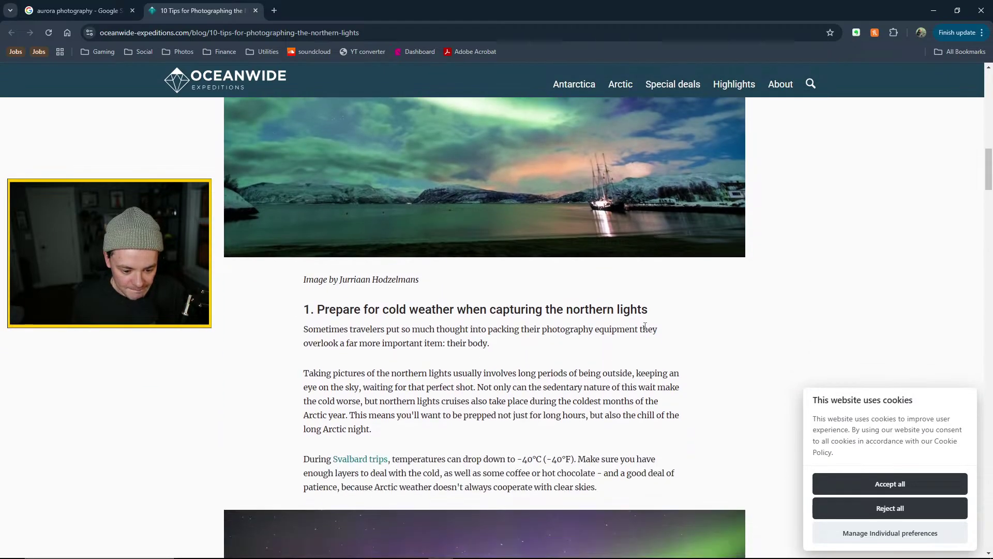
scroll(564, 295, down, 14)
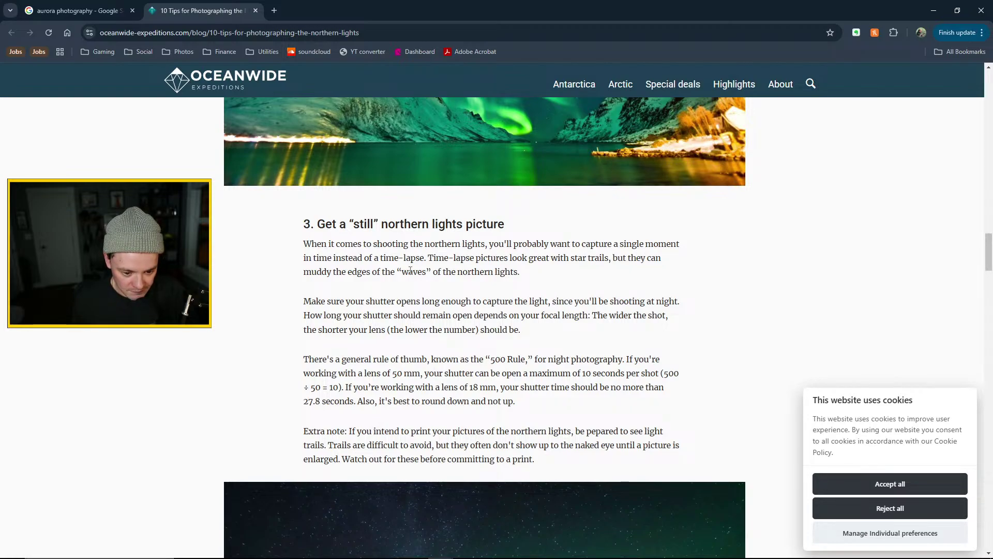
mouse_move(432, 263)
mouse_down()
mouse_move(525, 259)
mouse_move(527, 275)
mouse_move(412, 262)
mouse_up()
click(496, 284)
scroll(339, 249, down, 1)
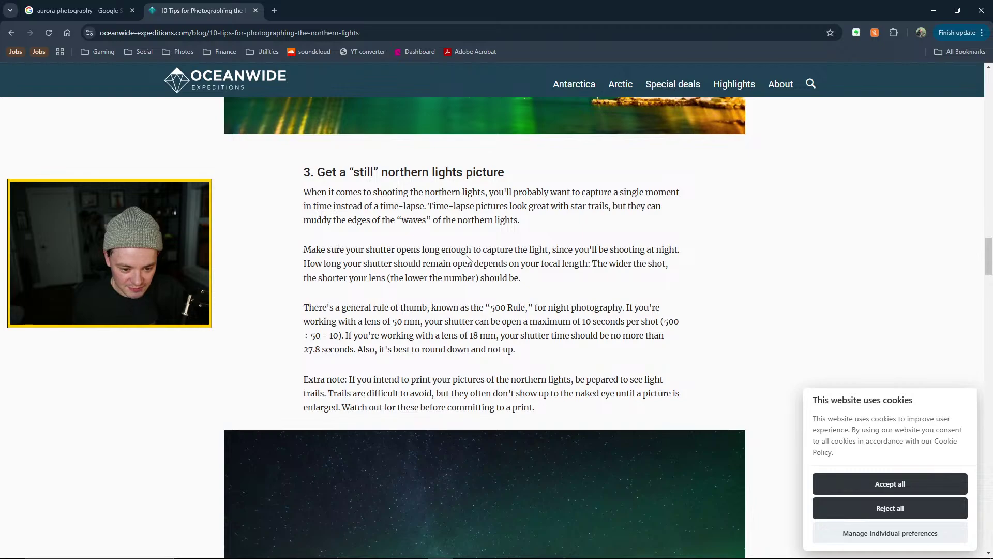
scroll(521, 251, down, 1)
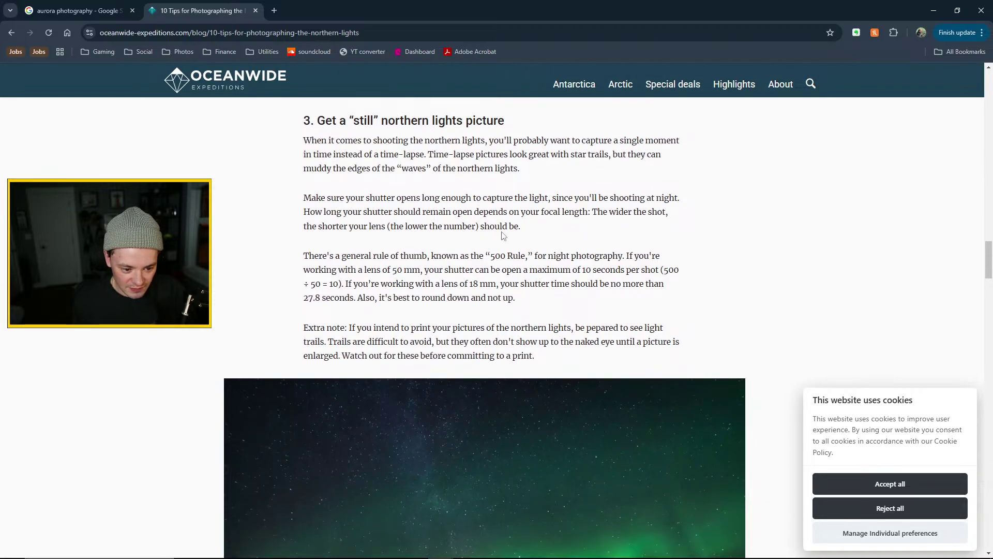
Examine the 500 Rule paragraph, highlighting the maximum shutter time given for a 50 mm lens
scroll(503, 236, down, 1)
drag(536, 304, 509, 220)
click(509, 220)
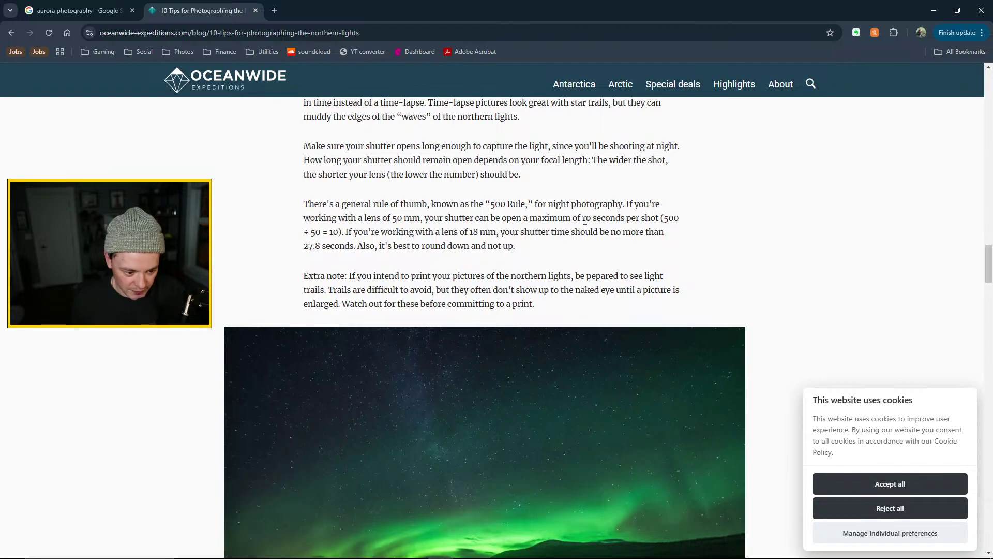
drag(585, 219, 601, 235)
click(573, 251)
drag(520, 247, 510, 218)
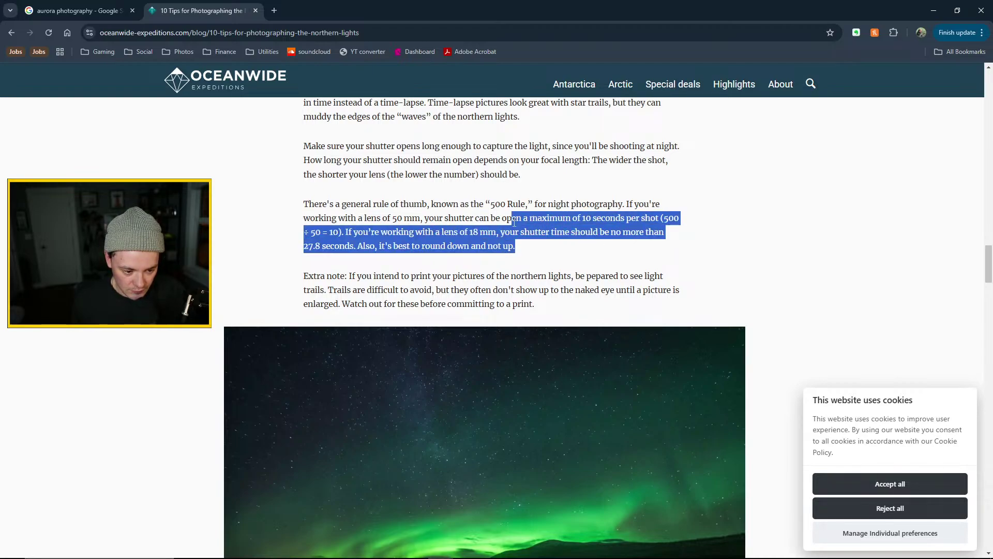
click(535, 253)
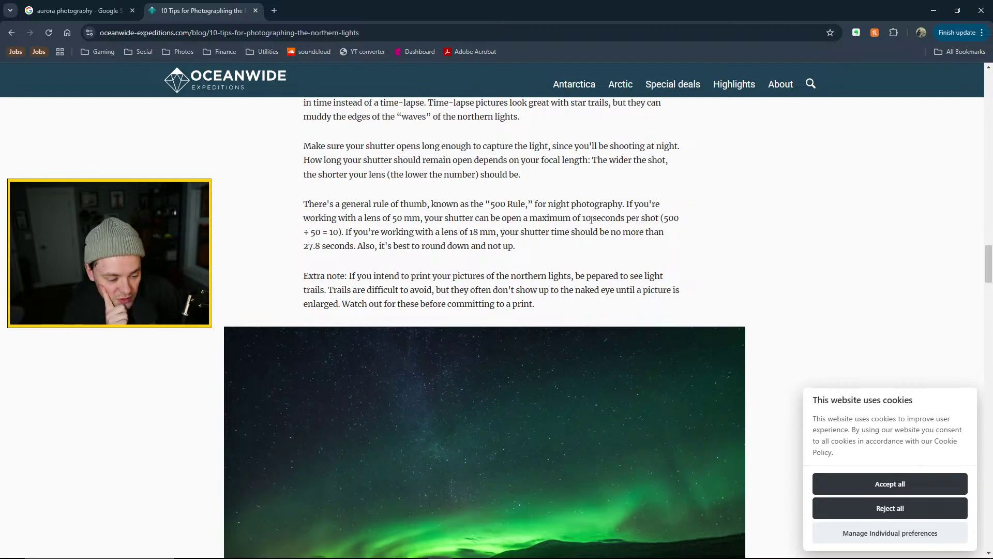
drag(591, 220, 584, 222)
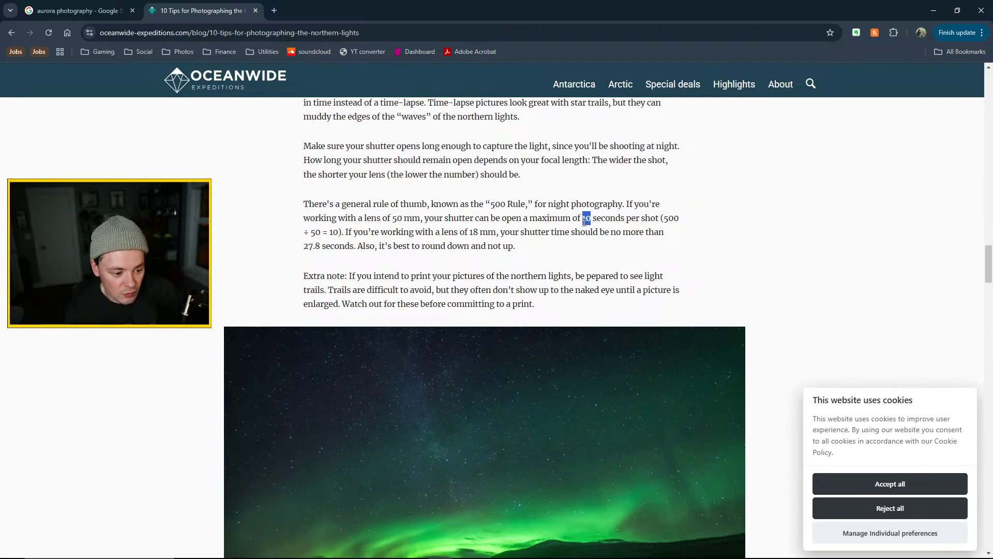
click(577, 252)
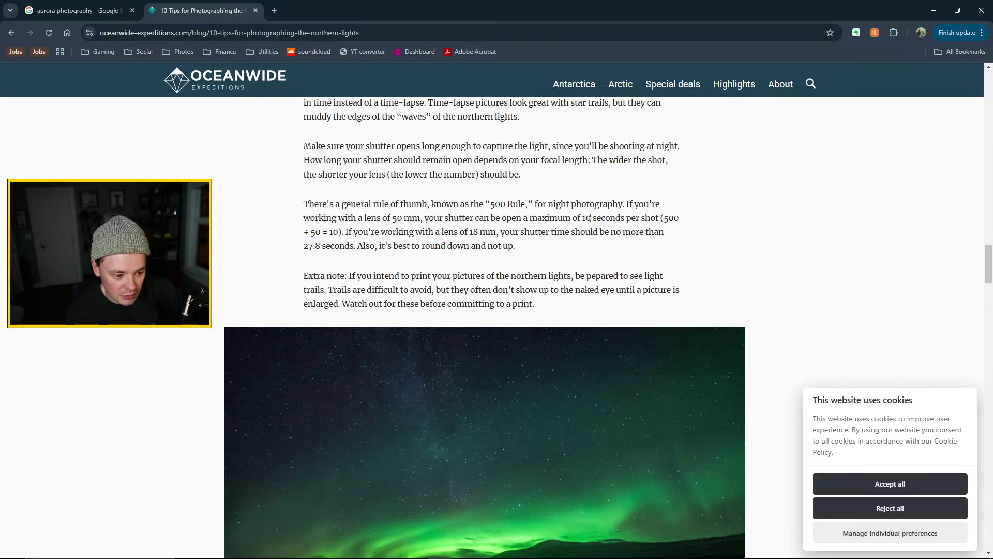
double_click(583, 218)
click(575, 252)
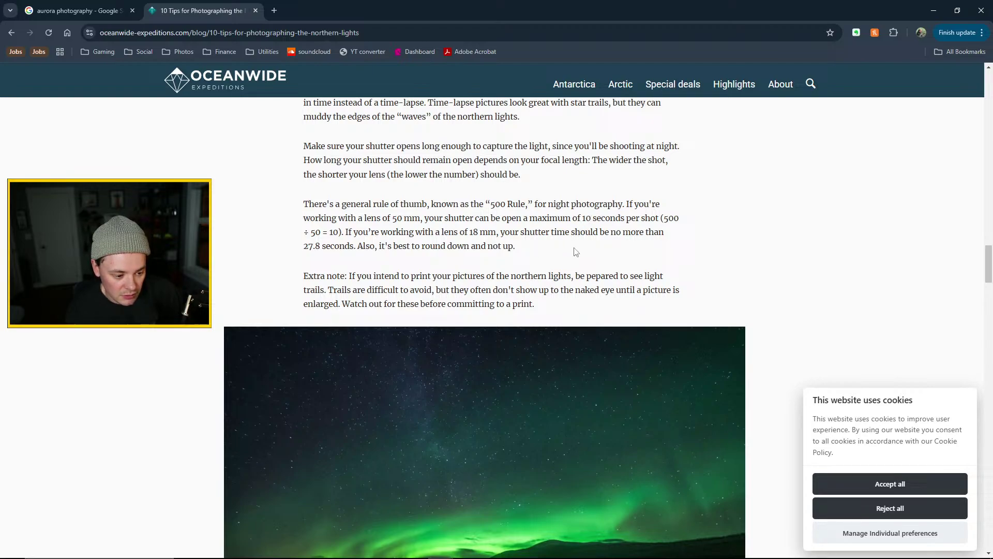
double_click(589, 218)
click(589, 217)
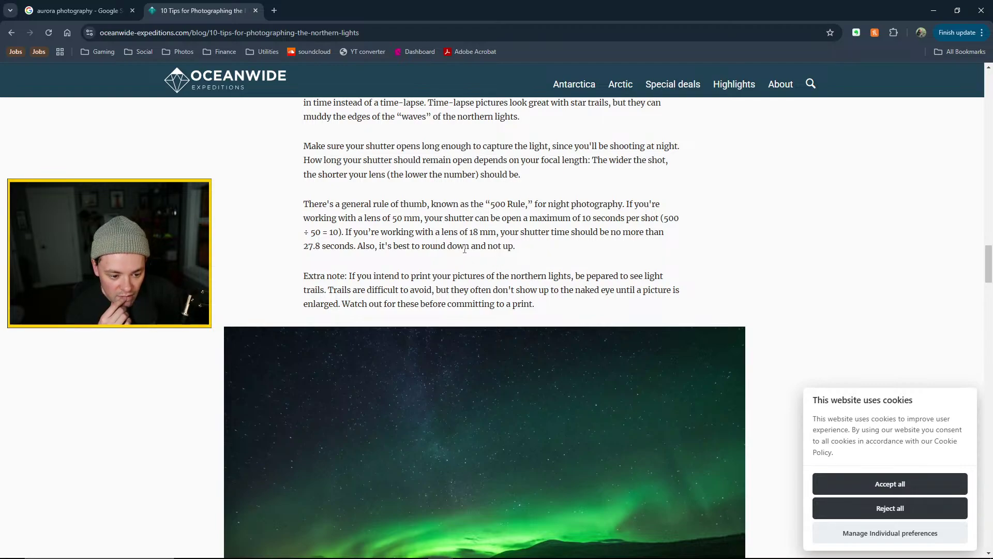
Examine the article's aurora photos and the tips on remote pictures and experimenting with ISO
scroll(515, 244, down, 2)
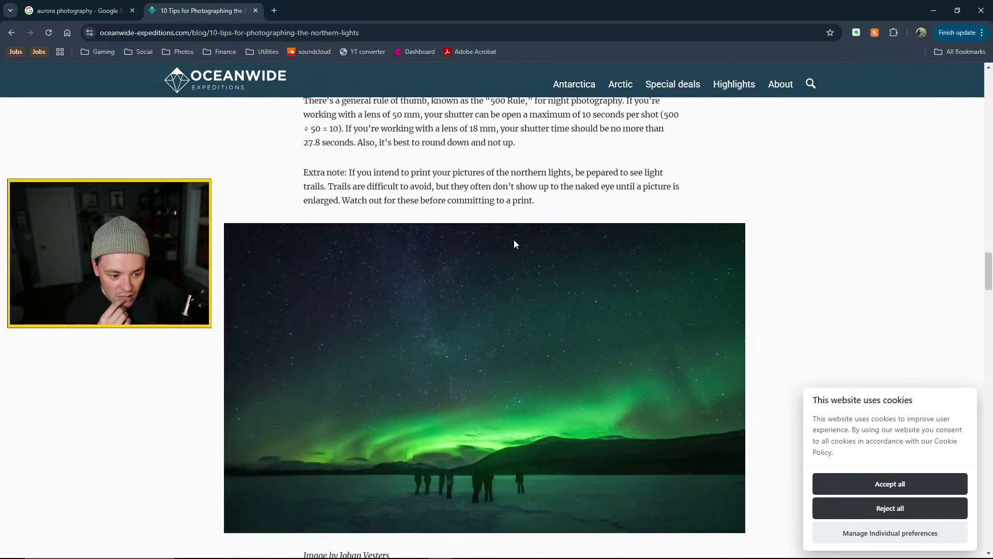
scroll(514, 243, down, 8)
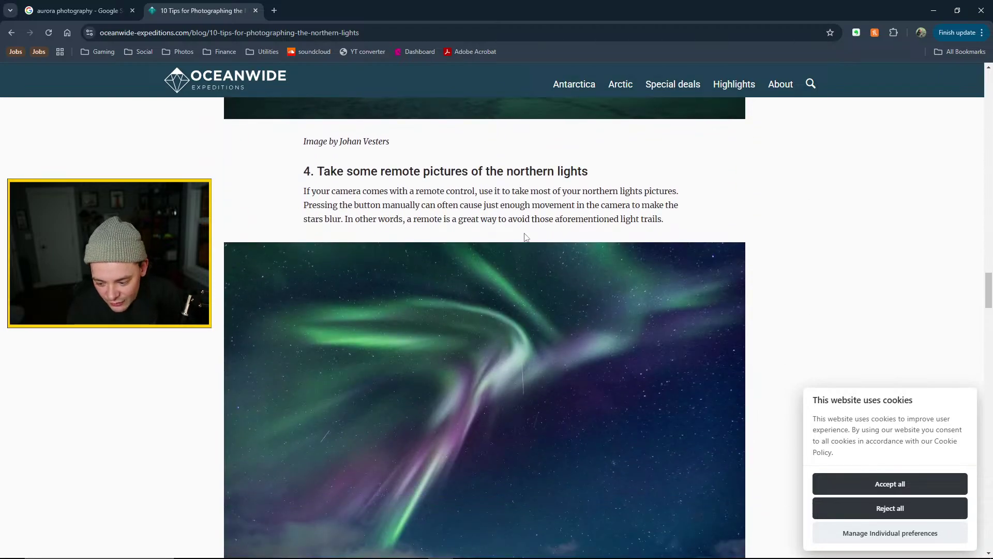
scroll(575, 225, down, 6)
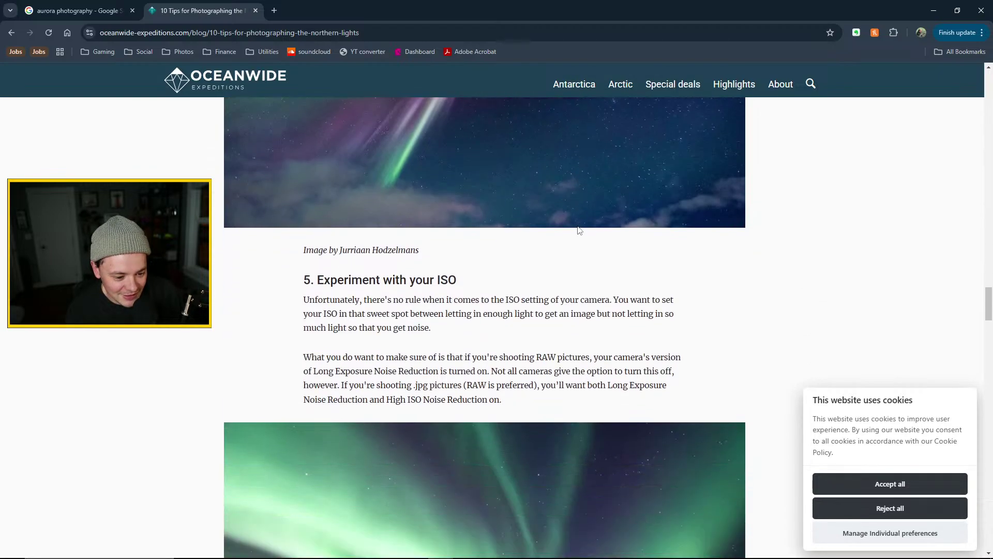
scroll(569, 228, up, 6)
scroll(567, 232, down, 2)
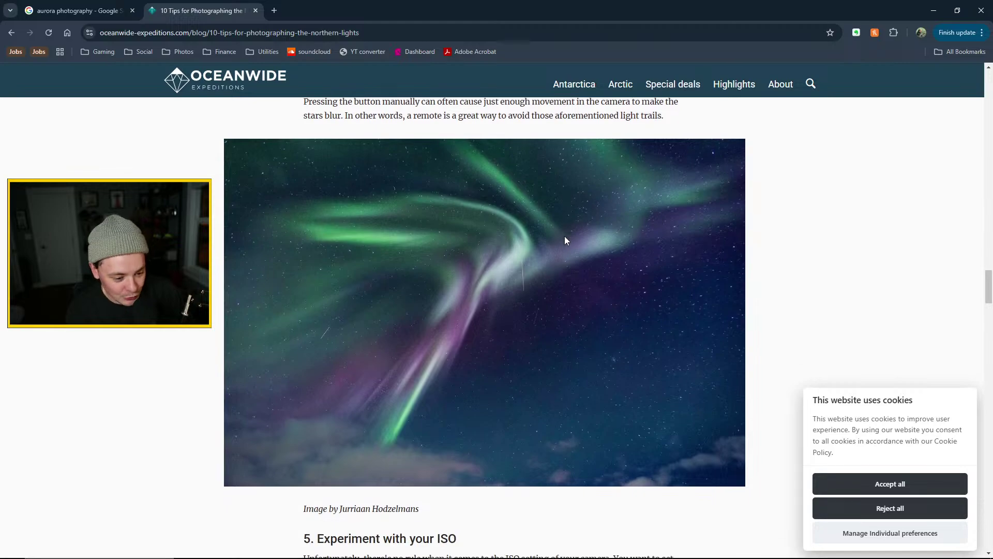
scroll(567, 228, up, 5)
scroll(566, 227, down, 5)
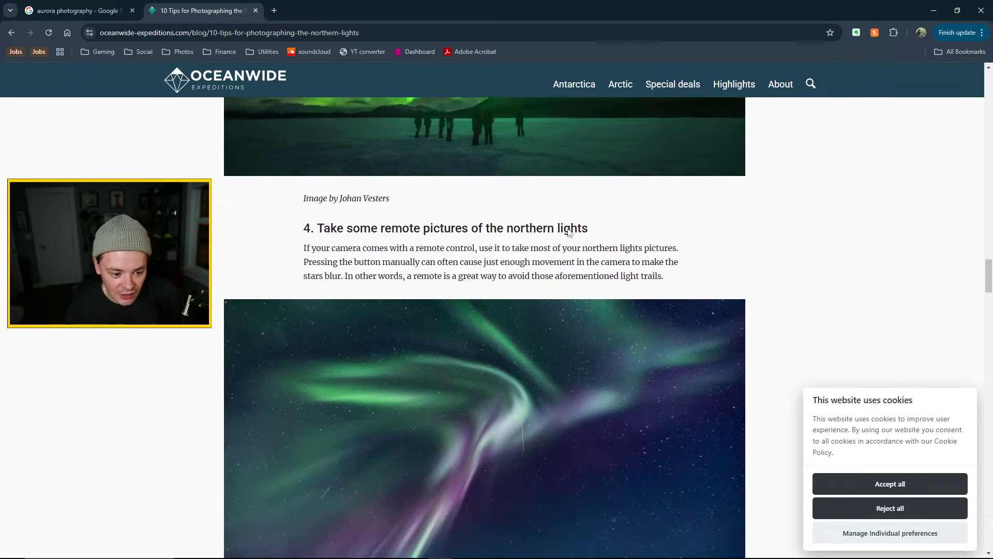
scroll(566, 233, down, 7)
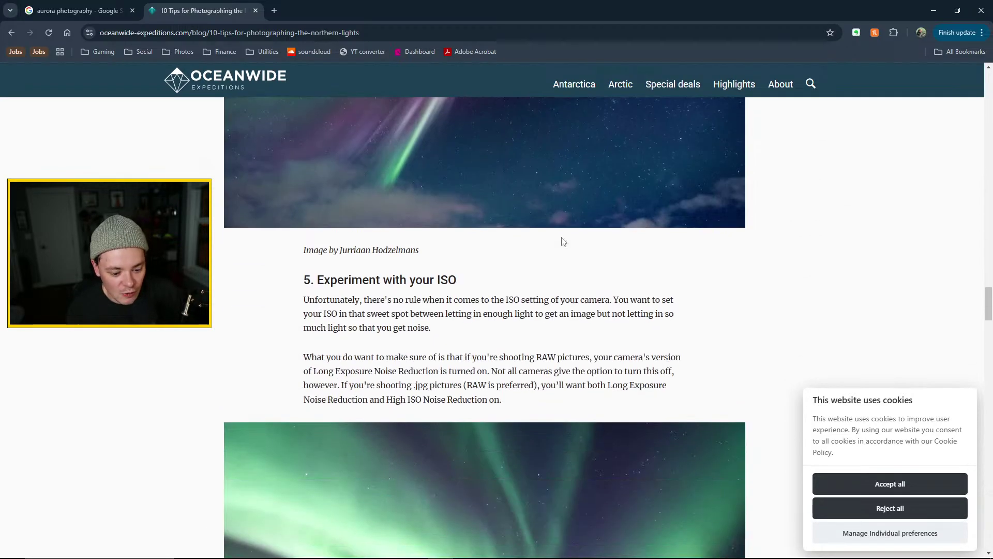
Skim the tips on shooting from land, taking a tripod and keeping batteries warm, including the red cabin photo
scroll(548, 236, down, 14)
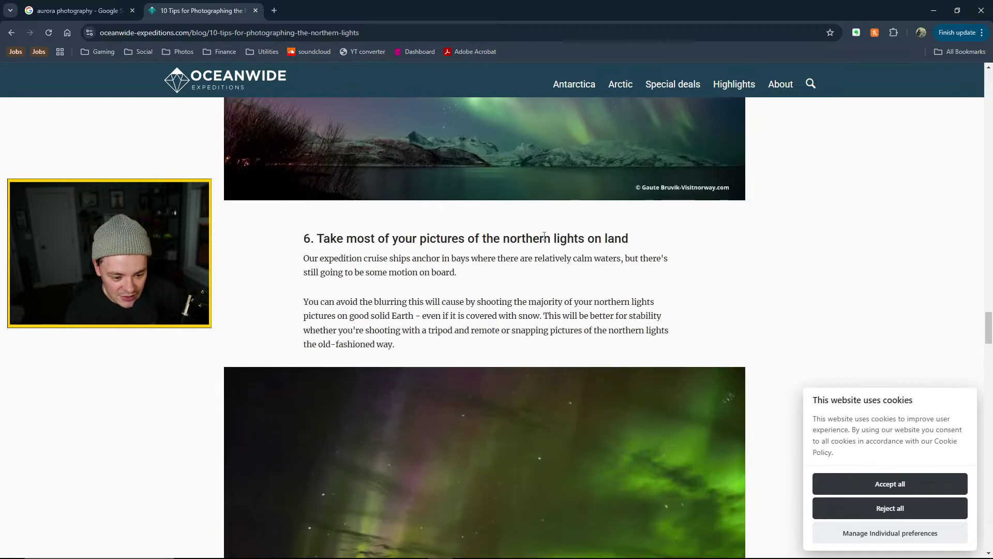
scroll(543, 238, up, 1)
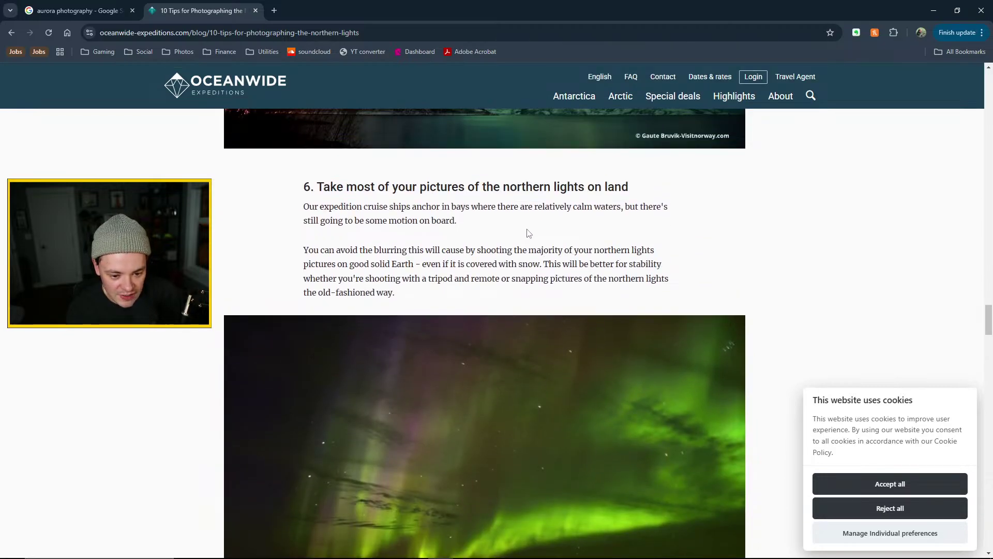
scroll(536, 227, down, 10)
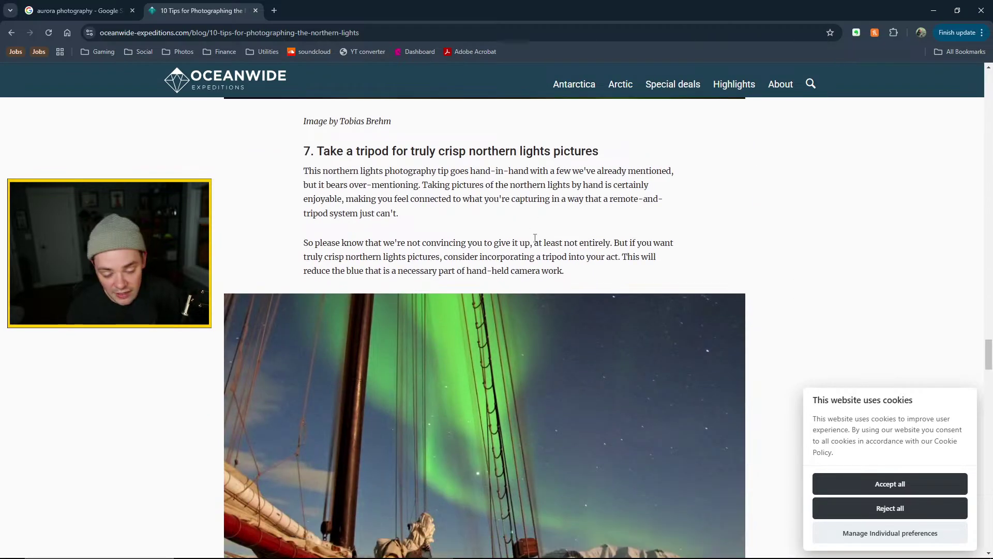
scroll(538, 234, down, 7)
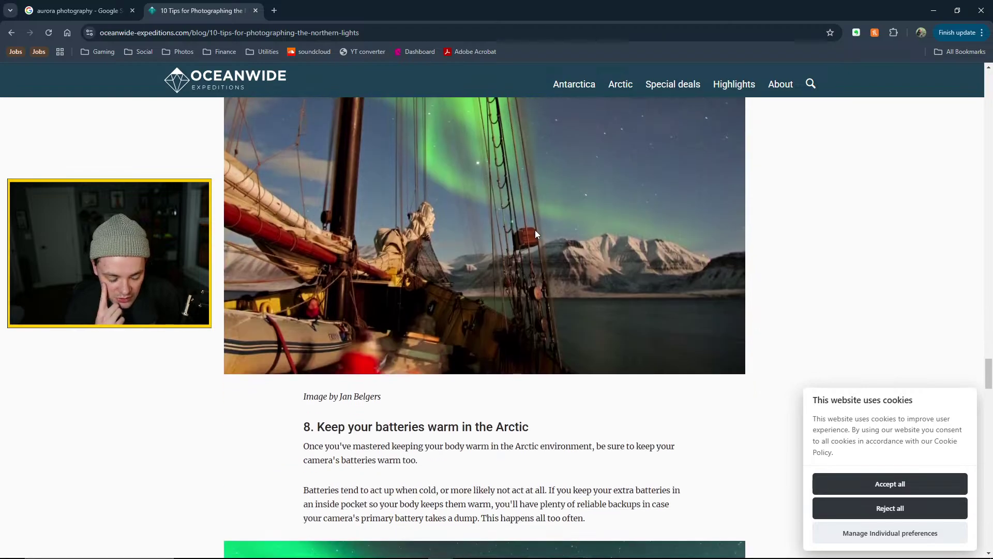
scroll(532, 229, down, 8)
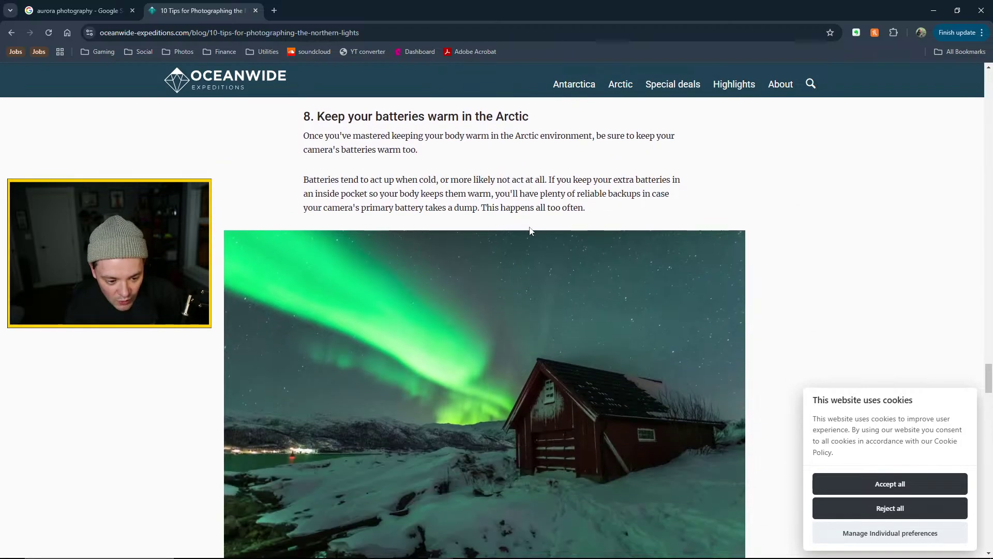
scroll(526, 248, up, 1)
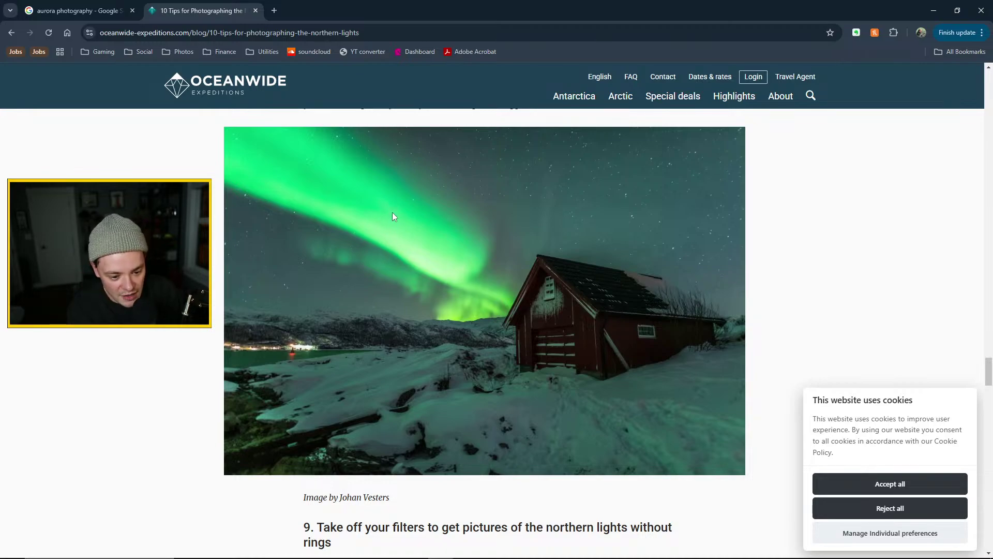
scroll(404, 222, down, 7)
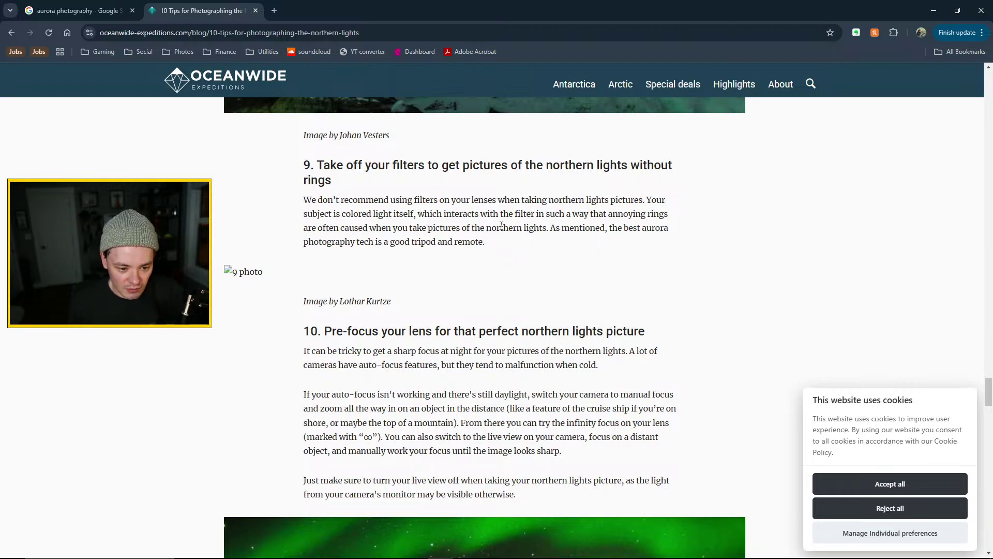
Highlight the heading of tip 9 about taking off filters, and read on to the lens pre-focusing tip
drag(347, 184, 317, 165)
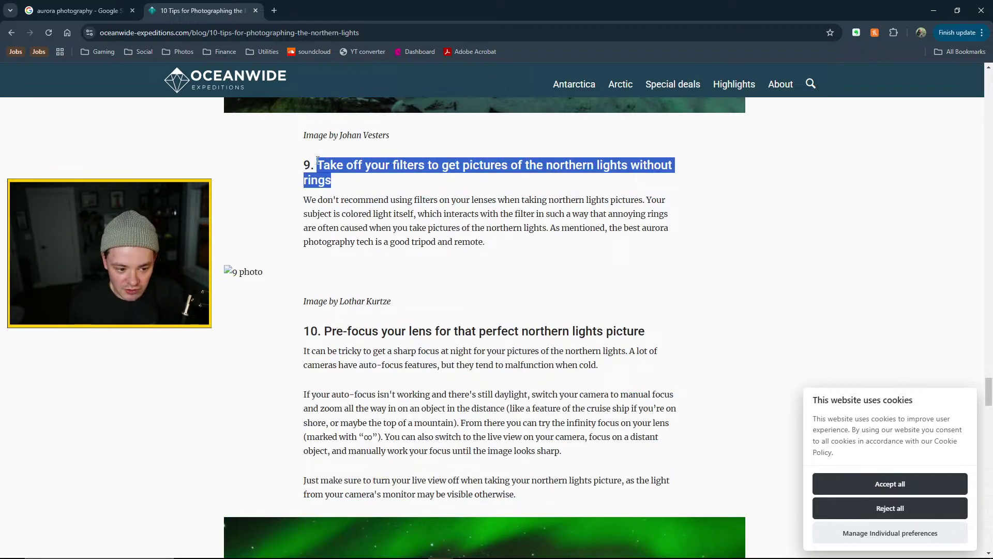
click(394, 177)
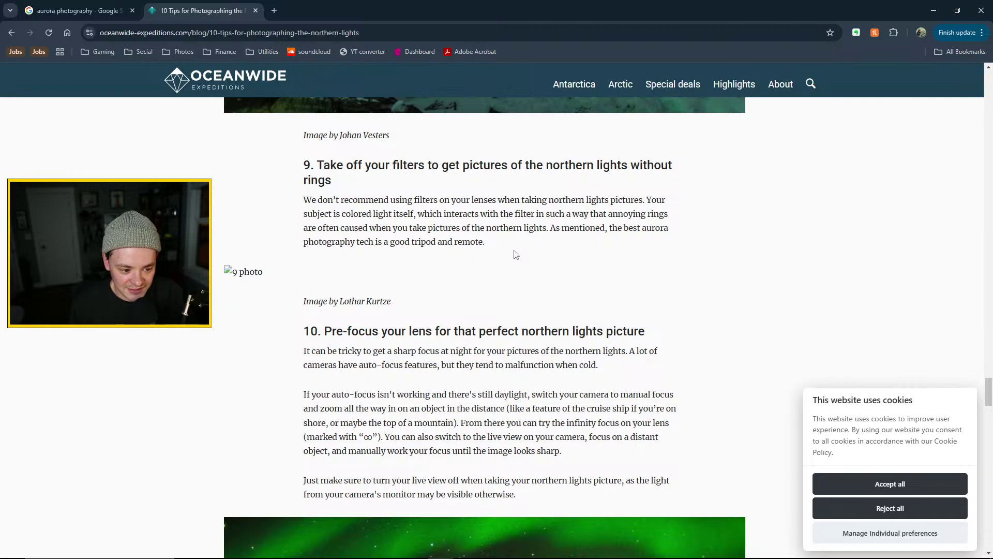
scroll(494, 247, down, 1)
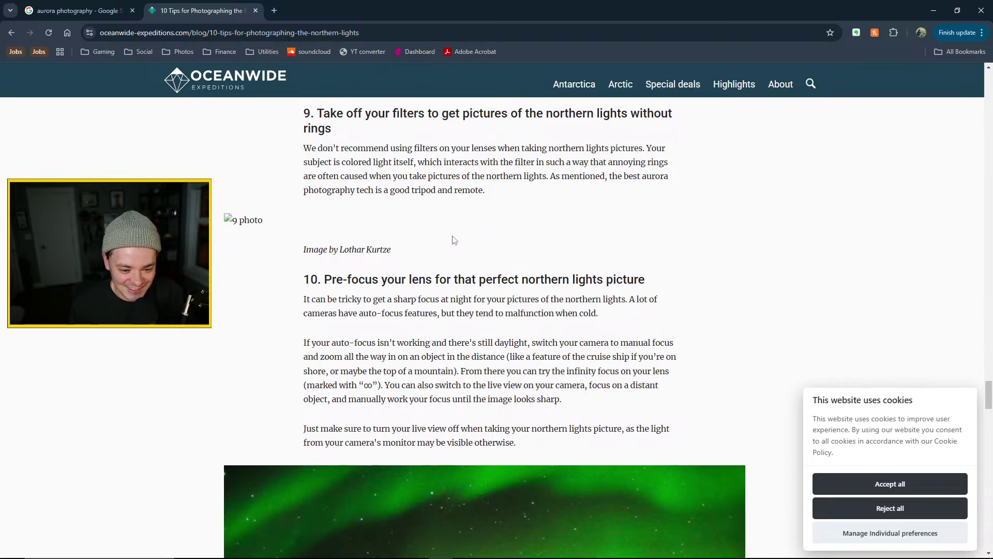
scroll(409, 236, down, 1)
scroll(481, 218, down, 1)
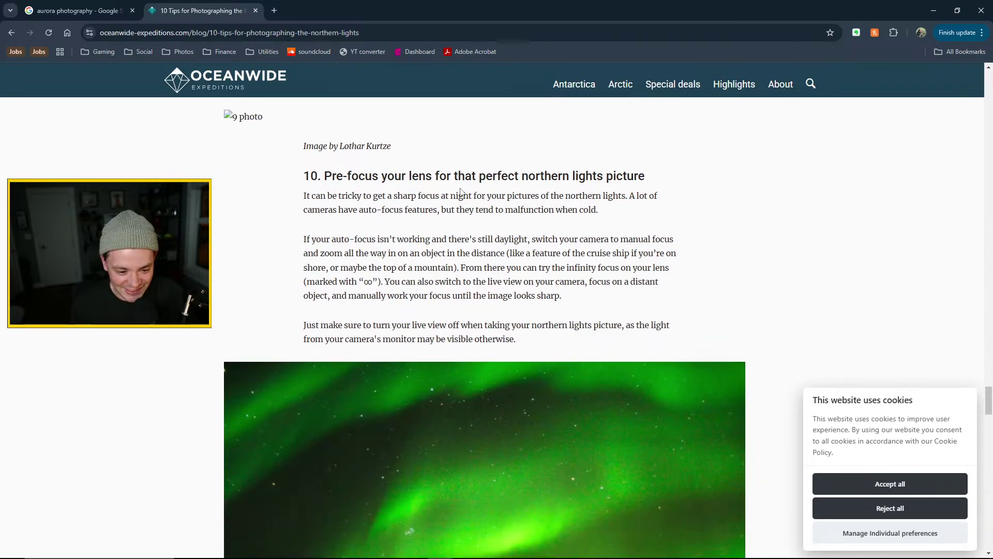
Skim the rest of the article to the camera settings video, and return to tip 9 to highlight the heading's word "rings"
scroll(466, 196, down, 12)
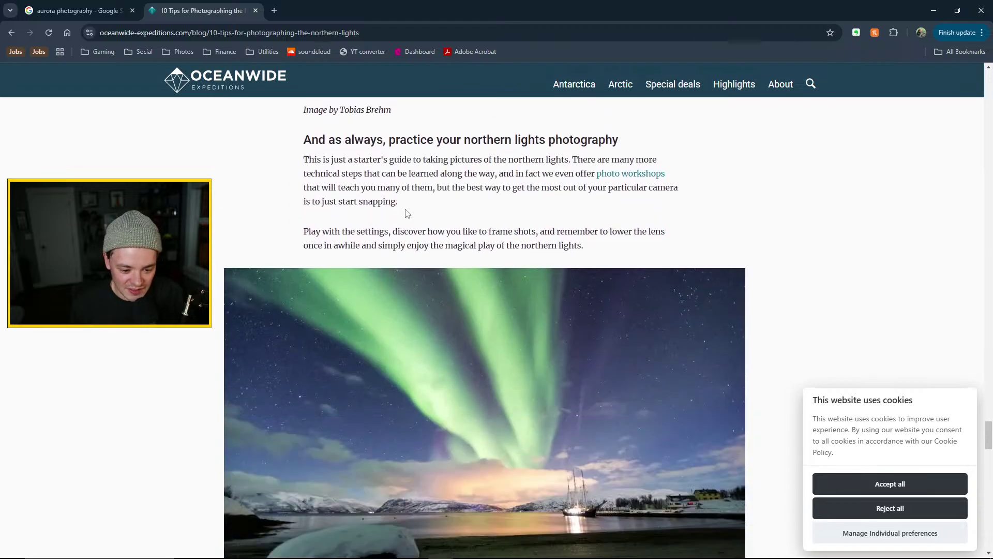
scroll(471, 233, down, 10)
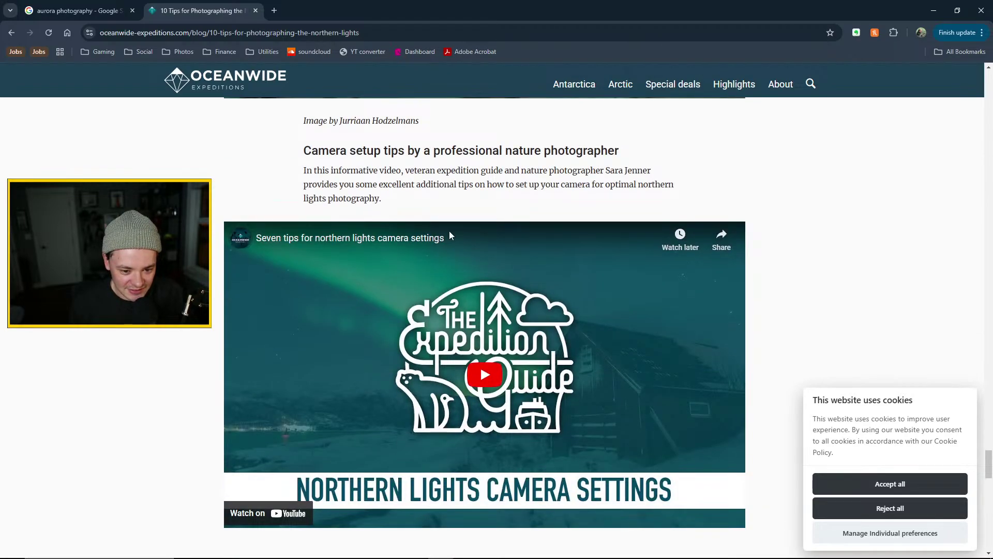
scroll(449, 231, down, 3)
scroll(450, 235, up, 20)
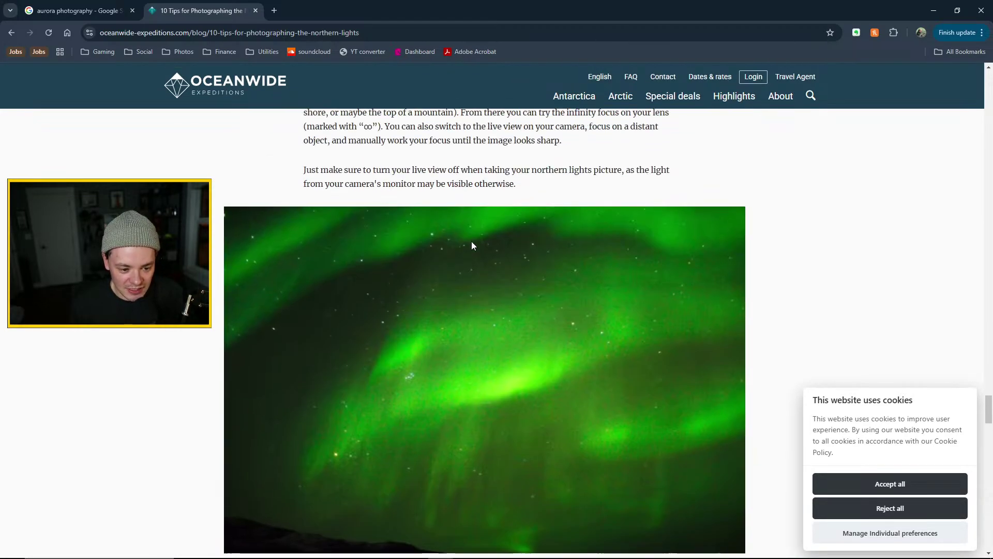
scroll(445, 248, up, 3)
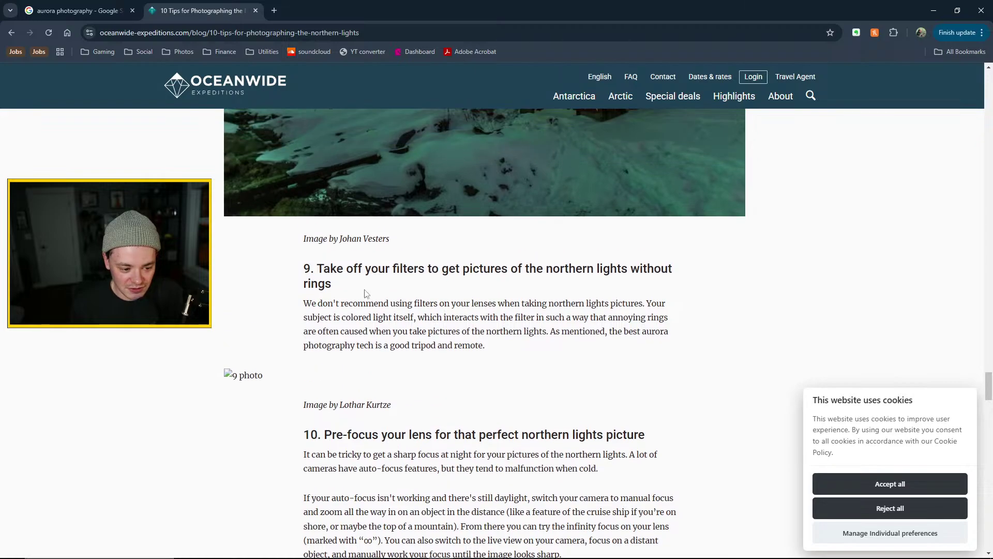
drag(348, 285, 313, 284)
triple_click(313, 282)
click(384, 284)
Look back over the article's tips and aurora photos from the battery tip up to the remote pictures tip
scroll(465, 310, up, 10)
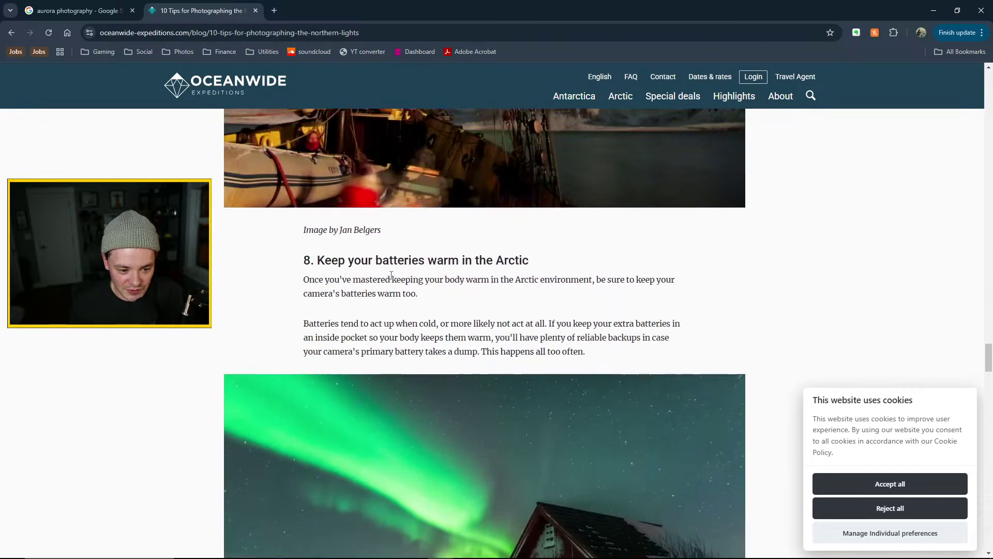
scroll(481, 321, up, 13)
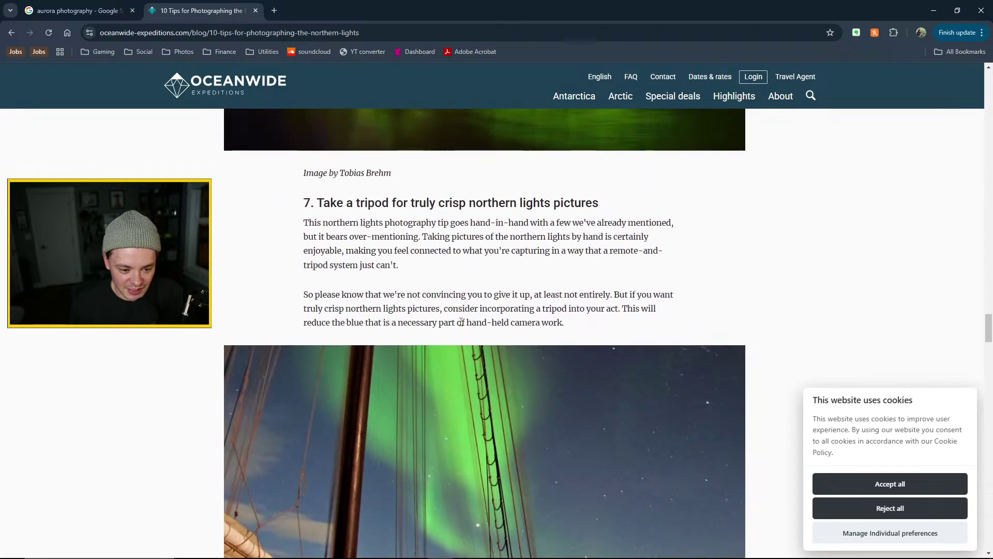
scroll(471, 306, up, 7)
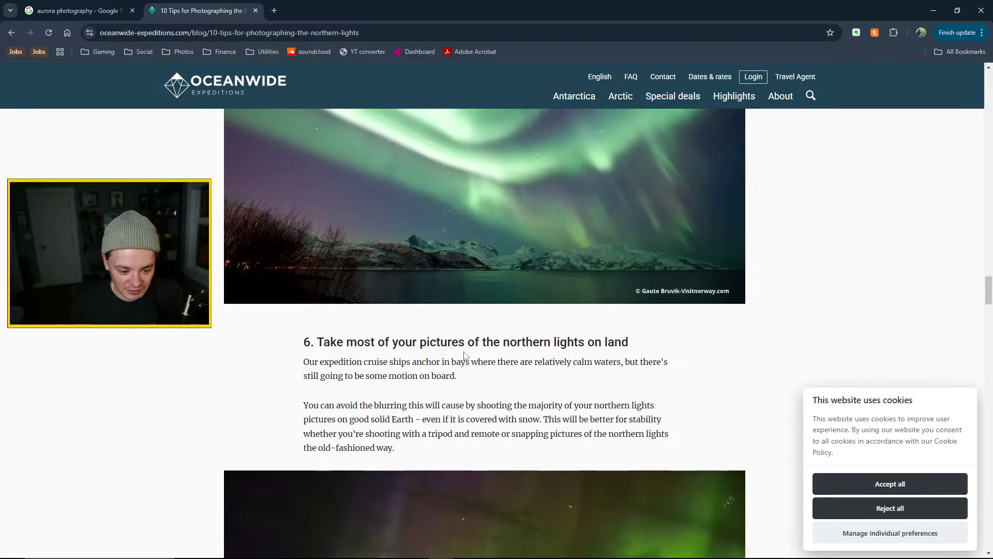
scroll(481, 297, up, 9)
scroll(462, 292, up, 9)
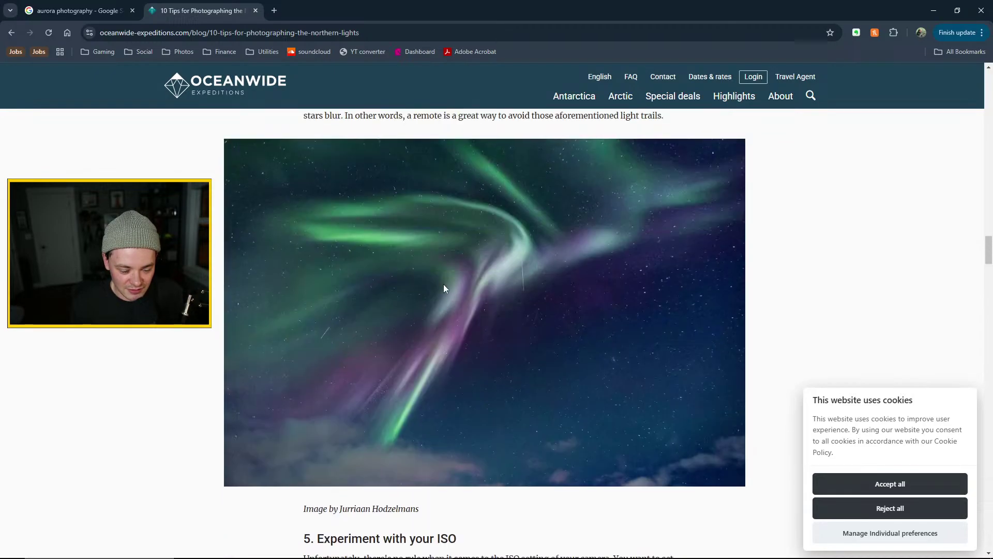
scroll(443, 274, up, 9)
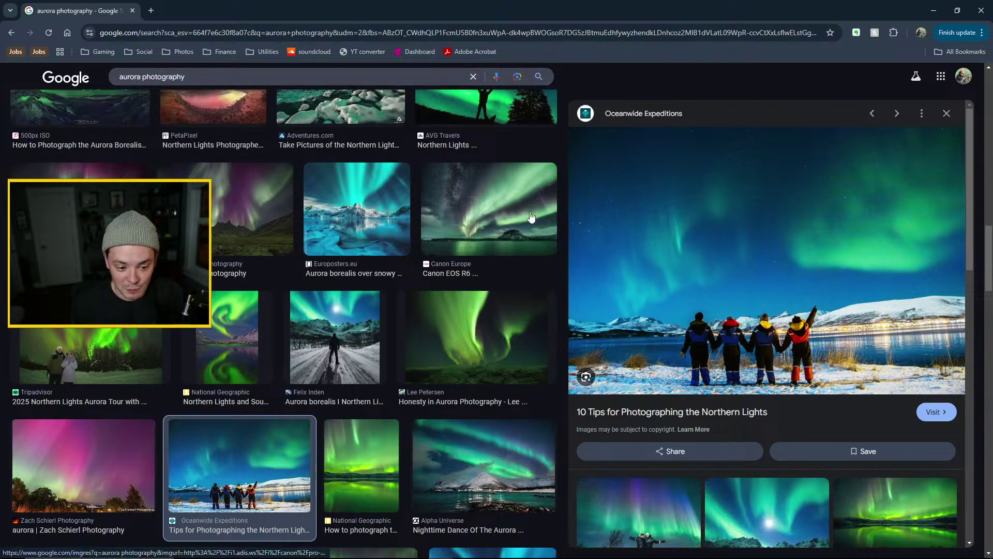
Close the Oceanwide Expeditions image preview and return to the first aurora photography image results
click(945, 114)
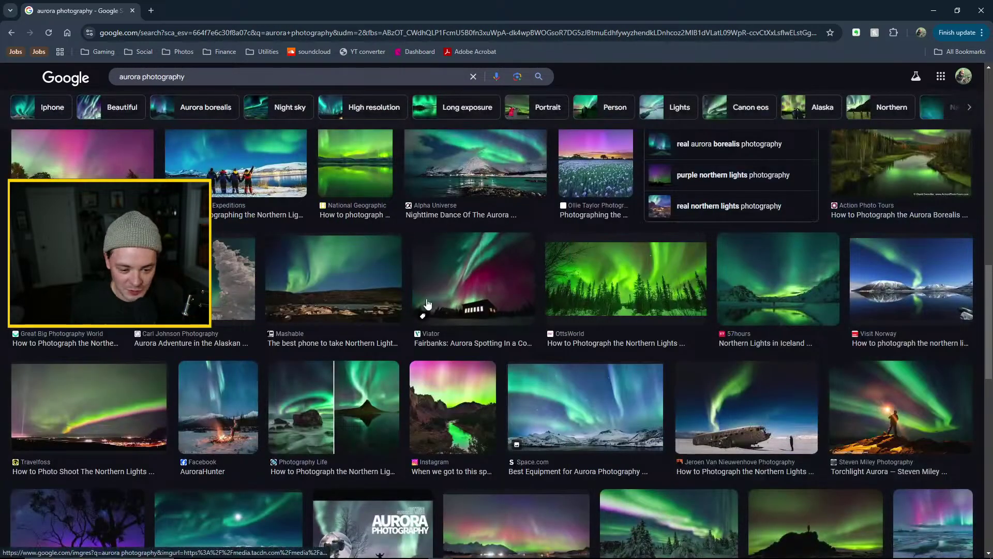
scroll(408, 297, up, 10)
scroll(409, 305, up, 4)
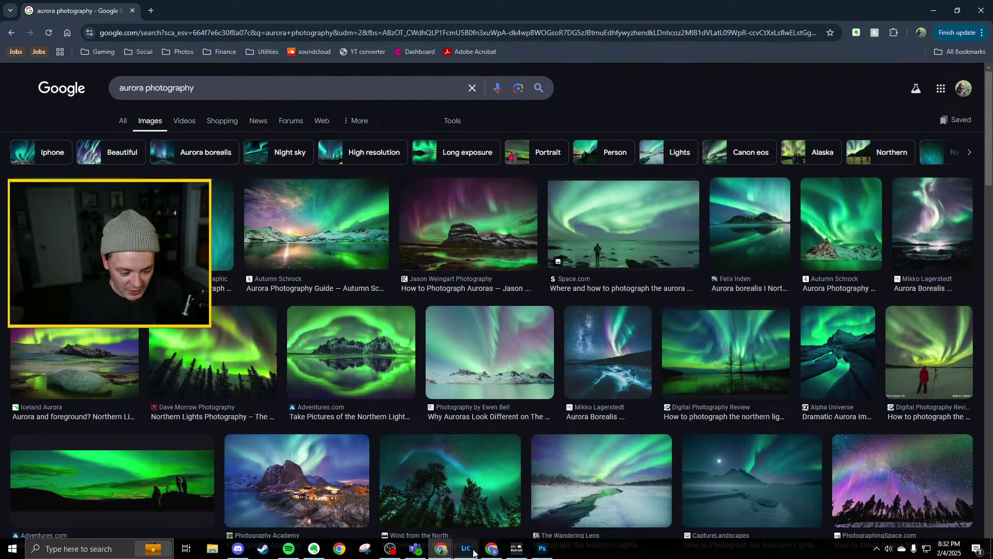
Switch to Lightroom Classic, show the 2.4.2025 collection as a Library grid and open the pink and yellow aurora photo _E9A7914.CR2
click(465, 548)
click(729, 46)
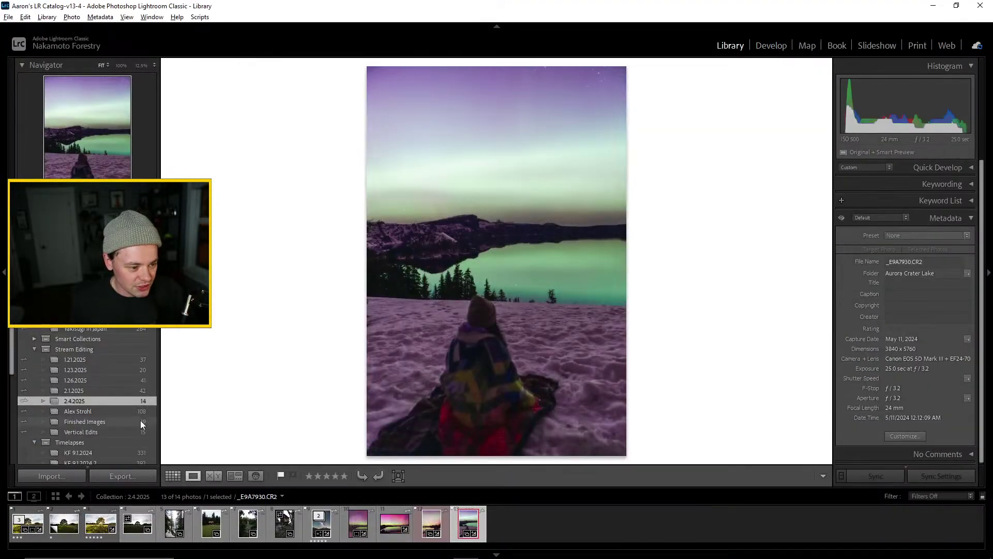
click(173, 477)
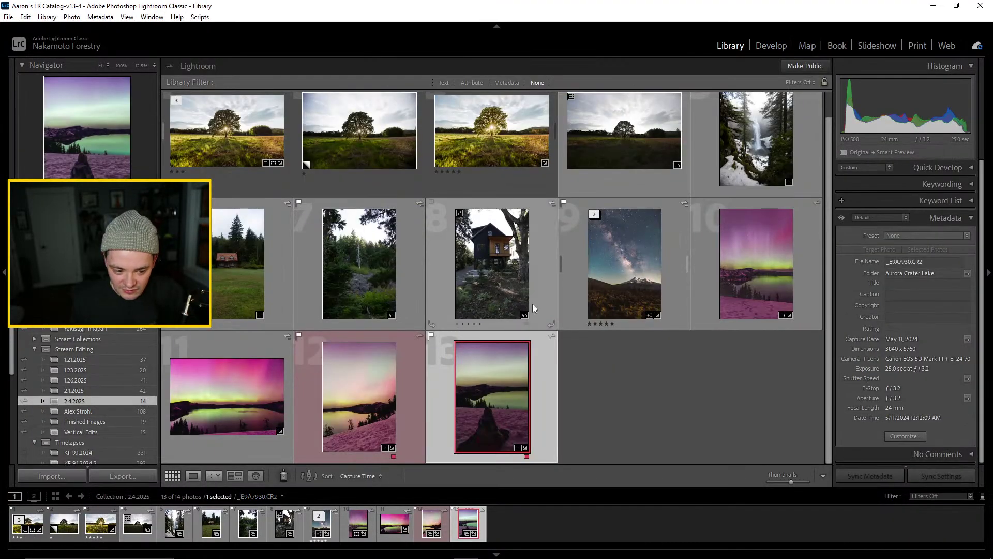
click(387, 393)
double_click(387, 393)
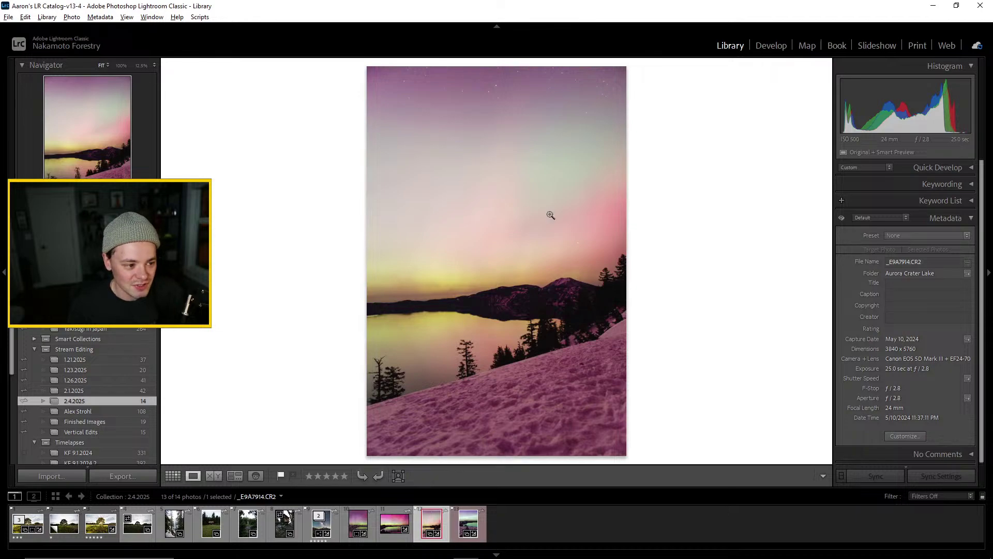
Return to the grid, open the vertical purple and green aurora photo _E9A7899.CR2 and inspect its sky and ridge at 100%
click(173, 475)
click(631, 403)
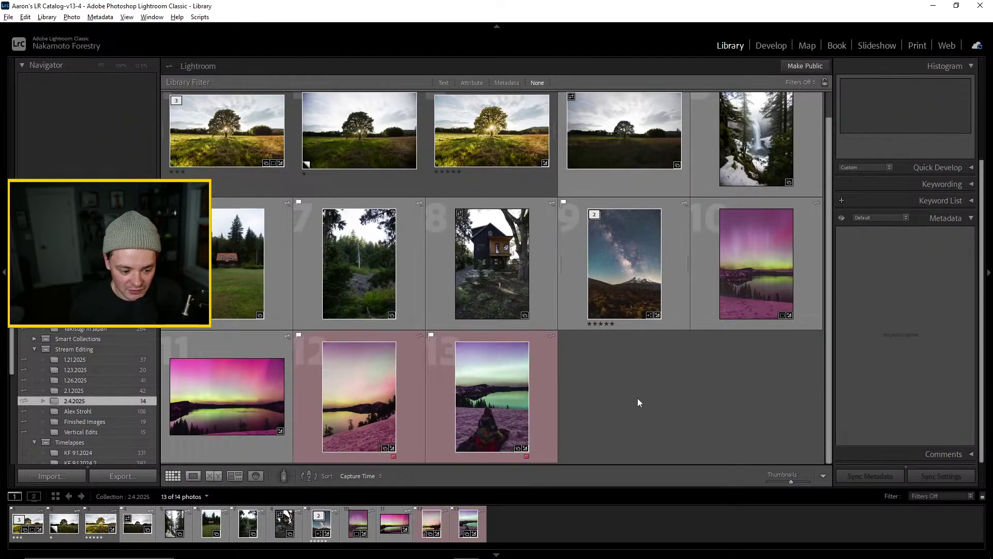
scroll(636, 393, up, 1)
scroll(667, 362, down, 1)
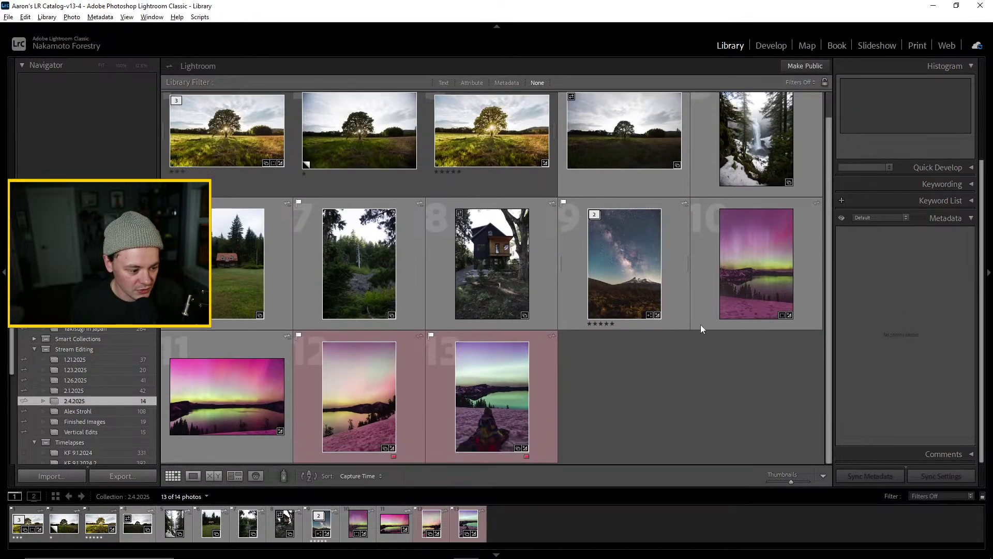
double_click(756, 258)
click(459, 277)
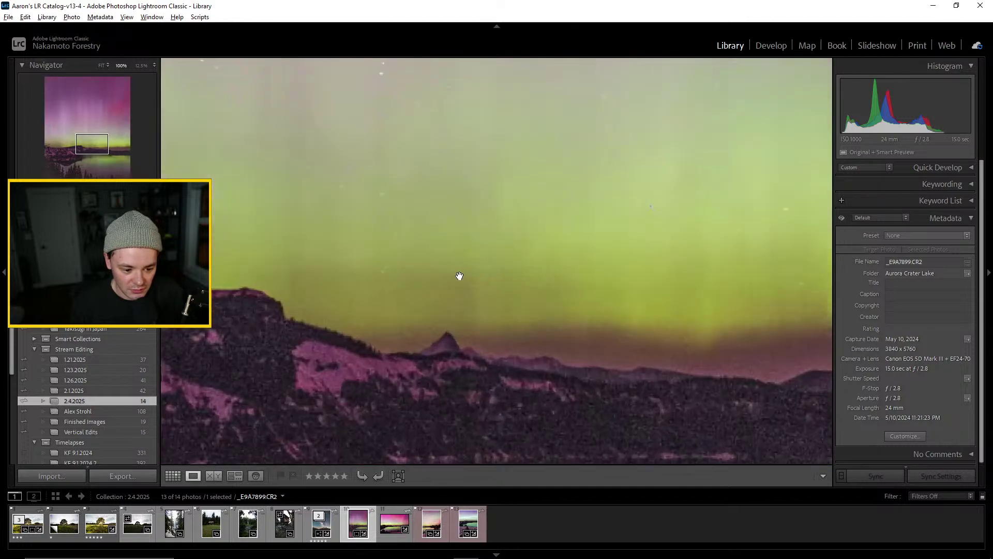
click(488, 277)
click(468, 264)
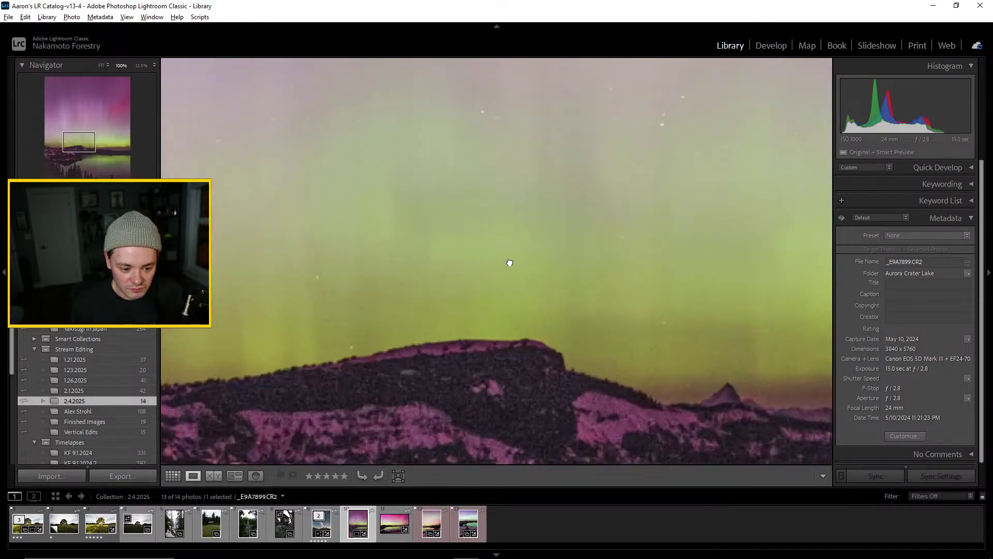
Inspect the aurora sky, ridge and shoreline of _E9A7899.CR2 at 100%, finishing with the whole photo in view
click(507, 262)
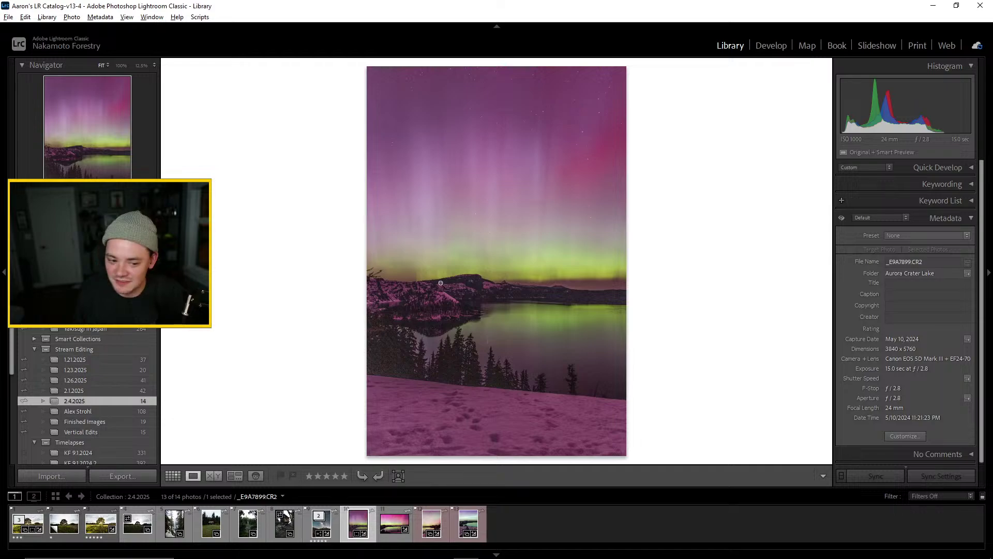
click(471, 259)
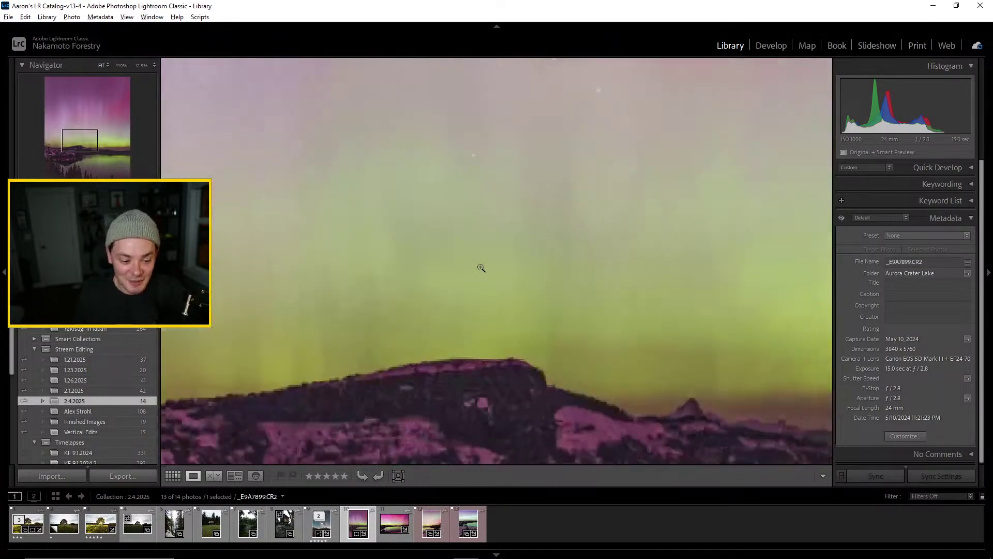
click(479, 272)
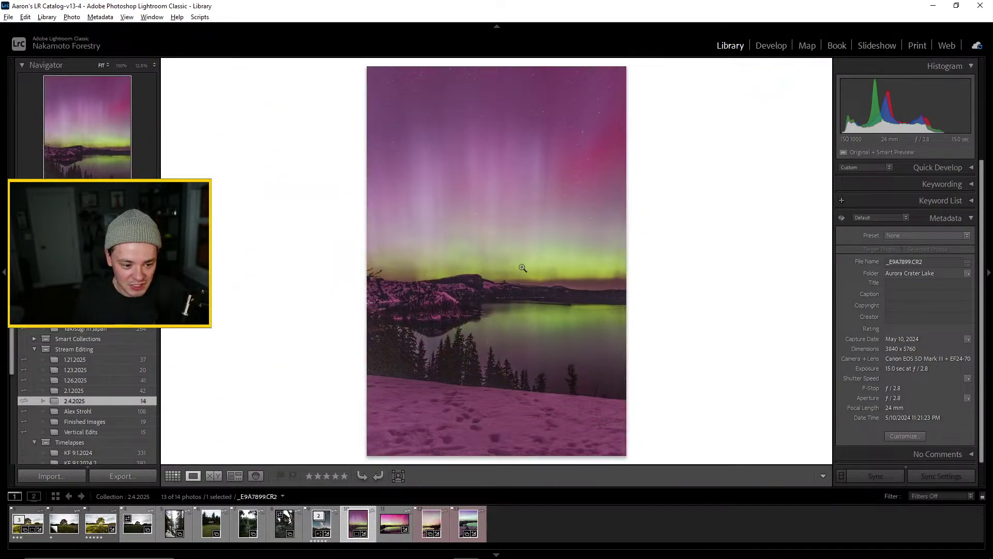
click(540, 244)
click(525, 272)
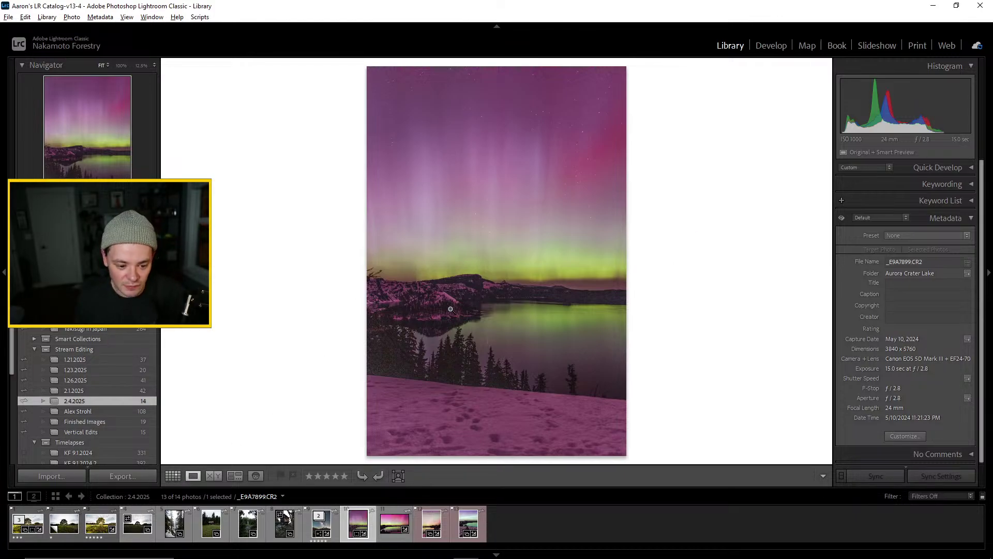
click(435, 321)
click(525, 309)
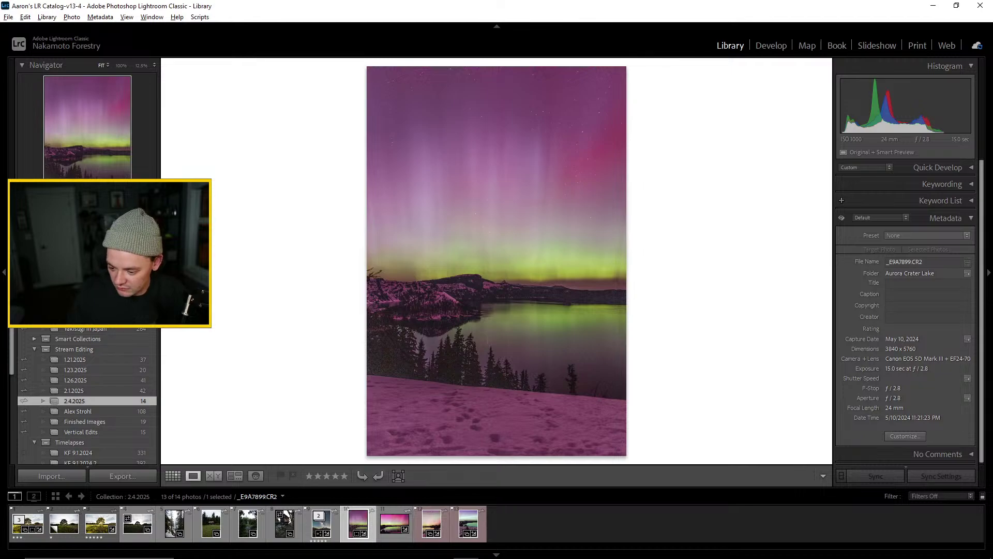
View the Develop settings of _E9A7899.CR2 and return to the Library grid with no photo selected
click(766, 46)
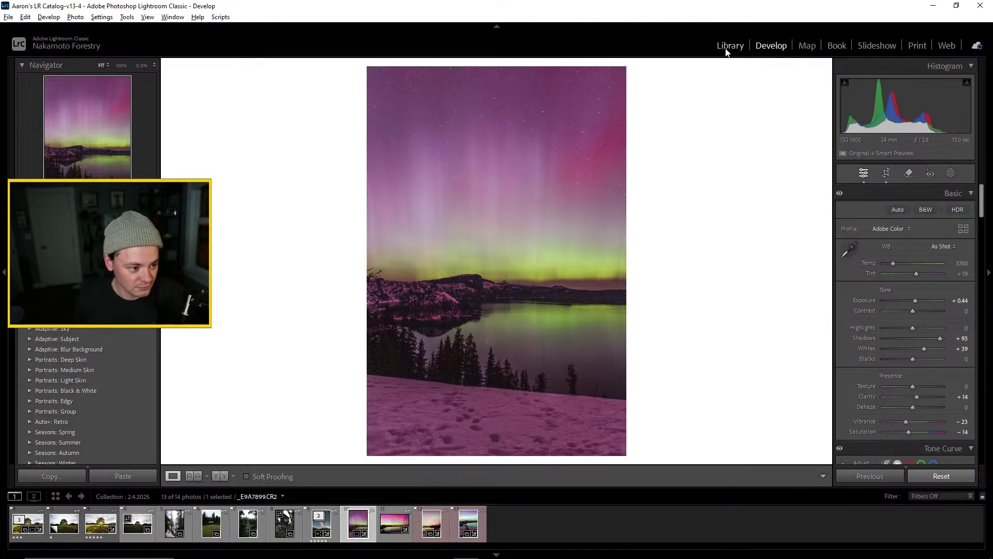
click(727, 46)
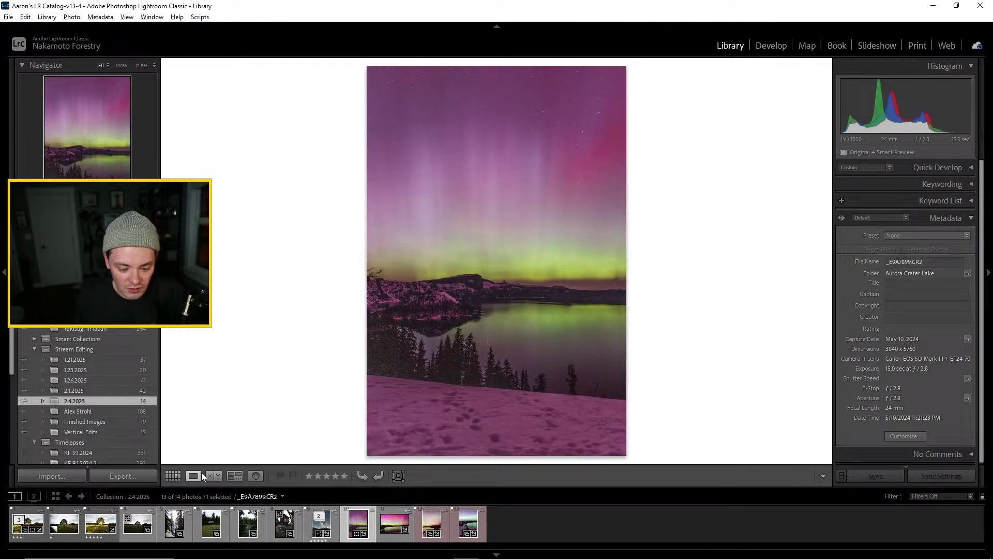
click(173, 476)
click(598, 391)
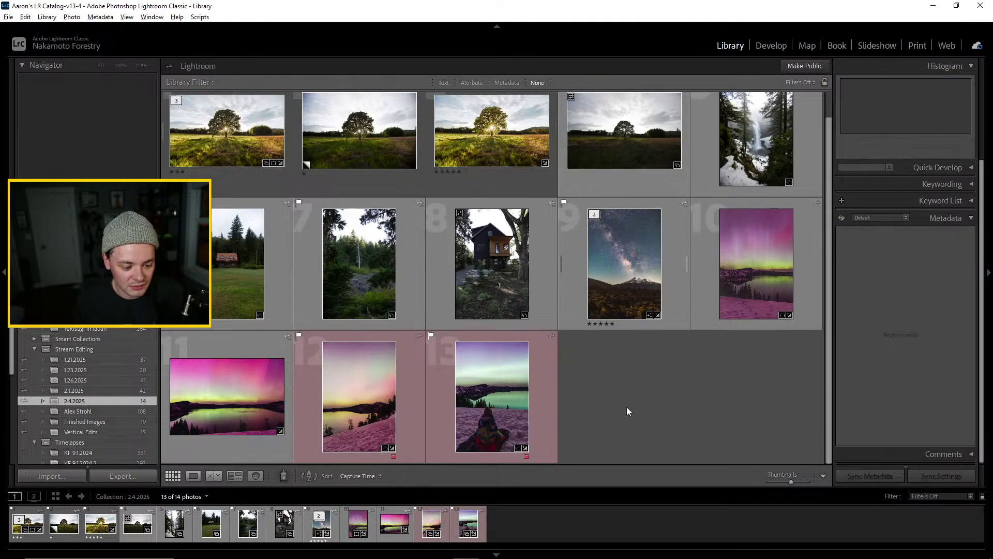
View _E9A7930.CR2, the seated figure facing the green aurora, at full size and return to the grid with nothing selected
double_click(496, 374)
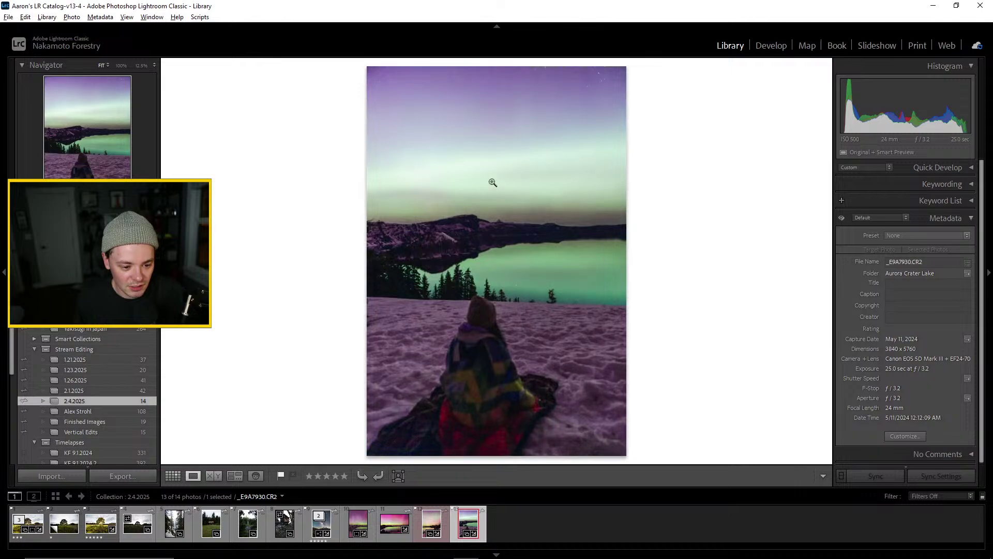
click(174, 476)
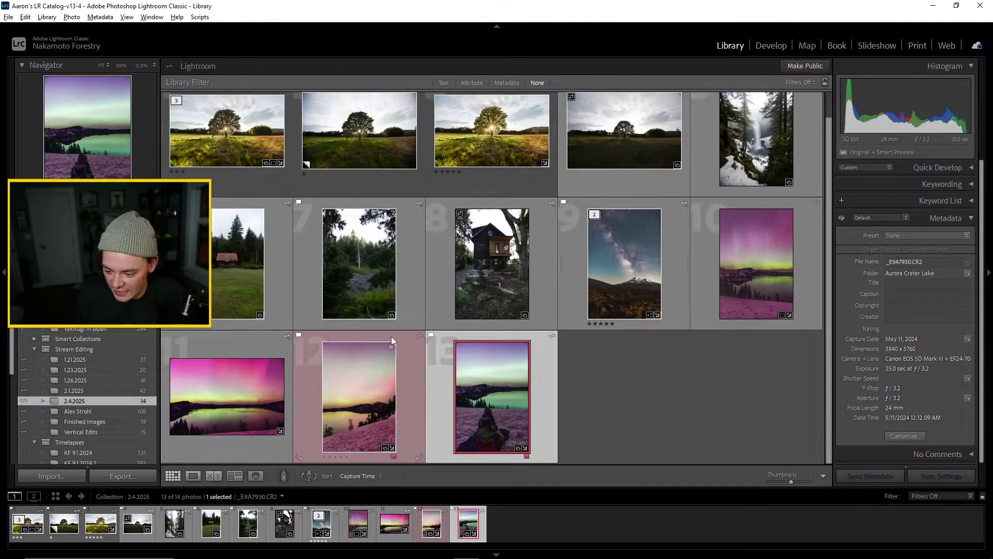
click(620, 366)
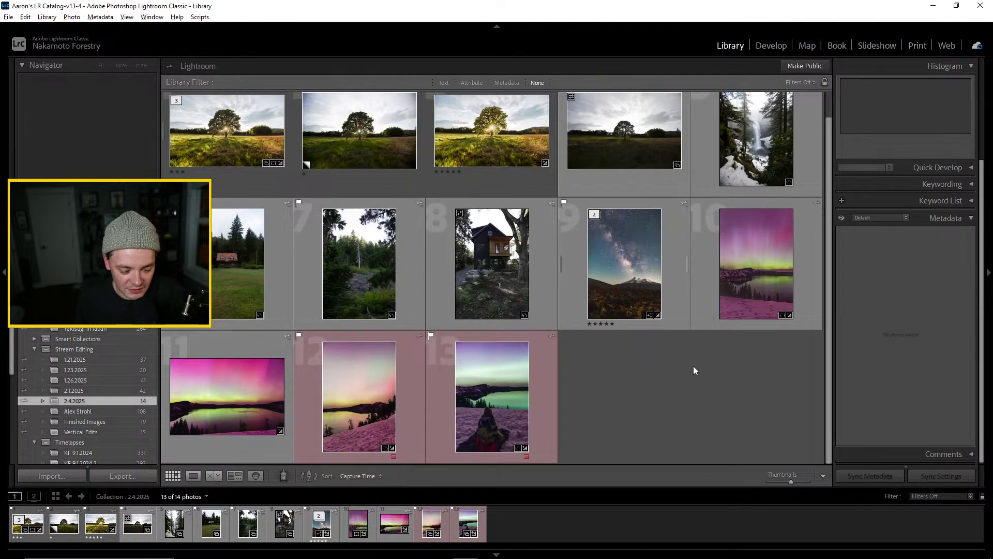
Open the horizontal pink aurora photo _E9A7902.CR2, check its horizon up close and return to the grid
double_click(196, 393)
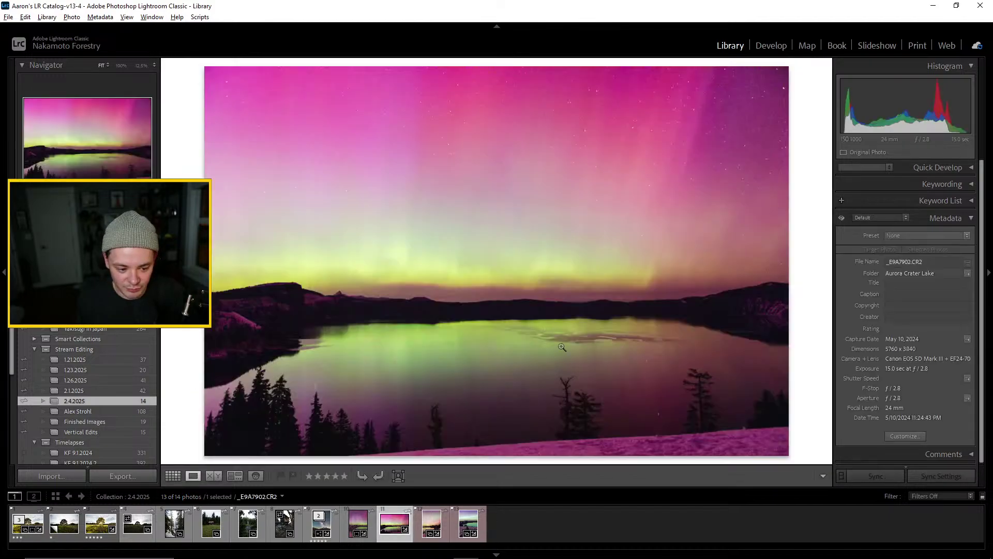
click(544, 272)
click(532, 275)
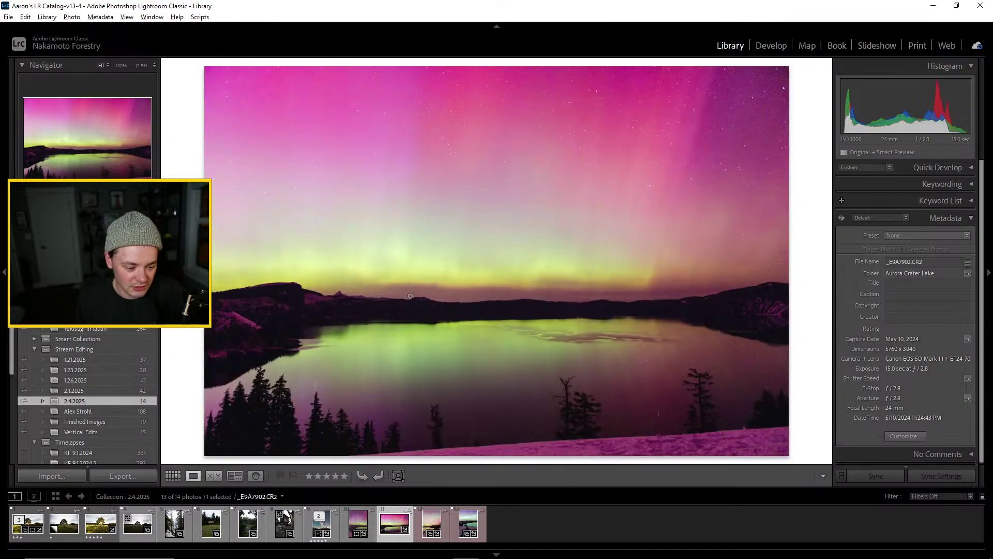
click(173, 475)
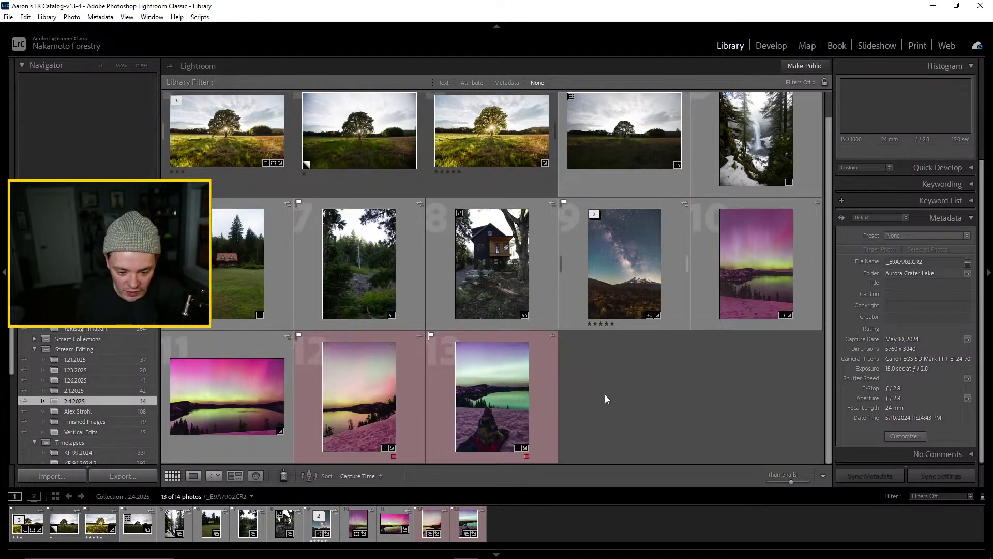
Open the Astrophotography collection and view its first two blurred star photos in Loupe view, starting with _MG_8612.CR2
click(85, 266)
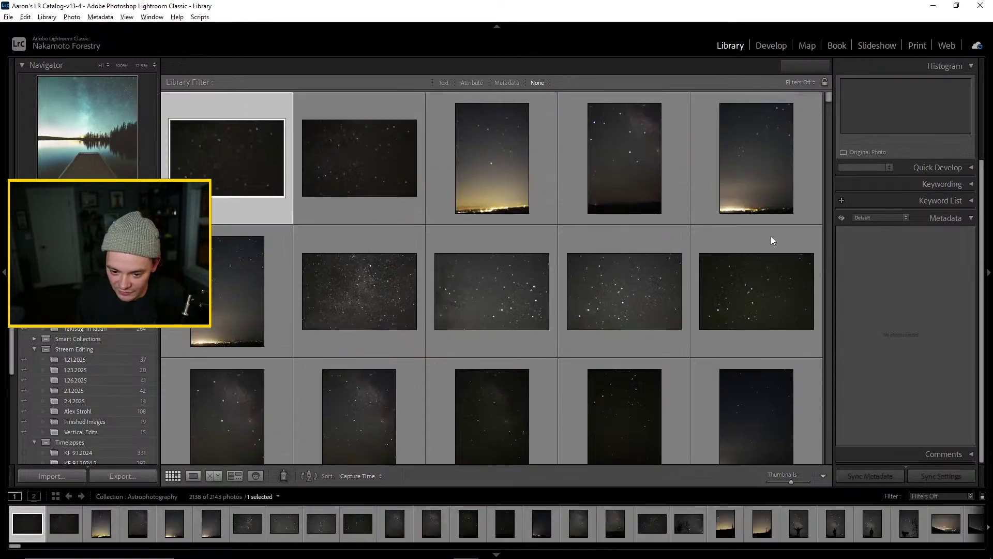
double_click(244, 153)
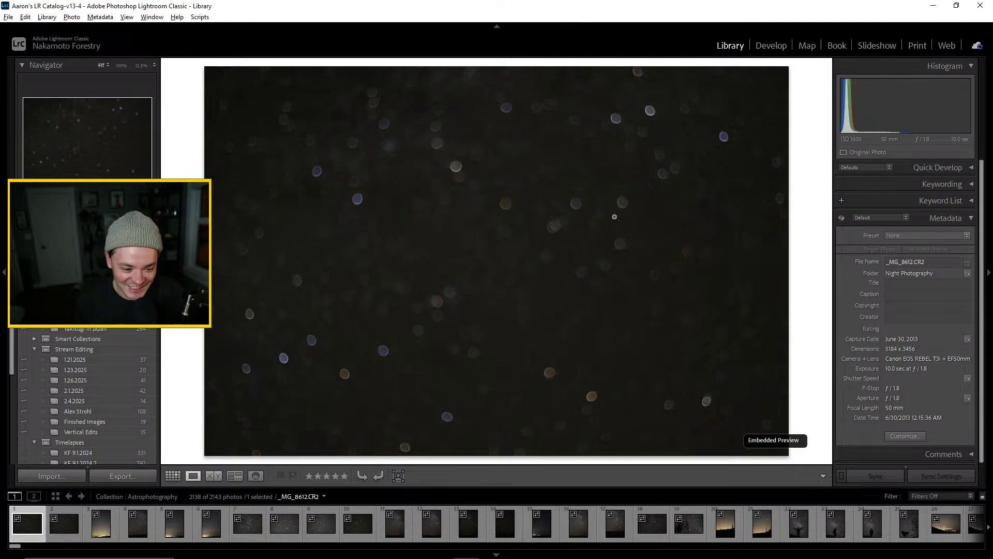
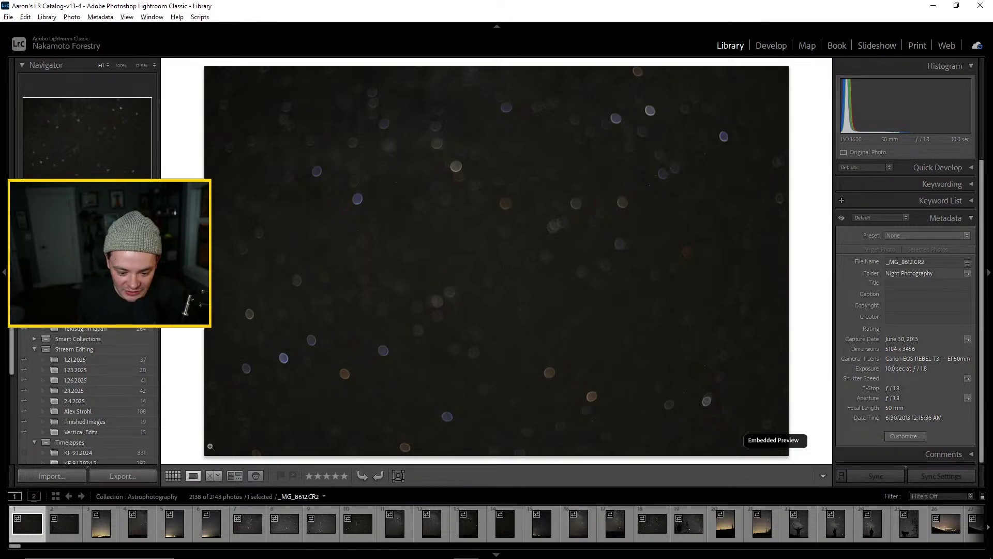
click(172, 476)
double_click(359, 147)
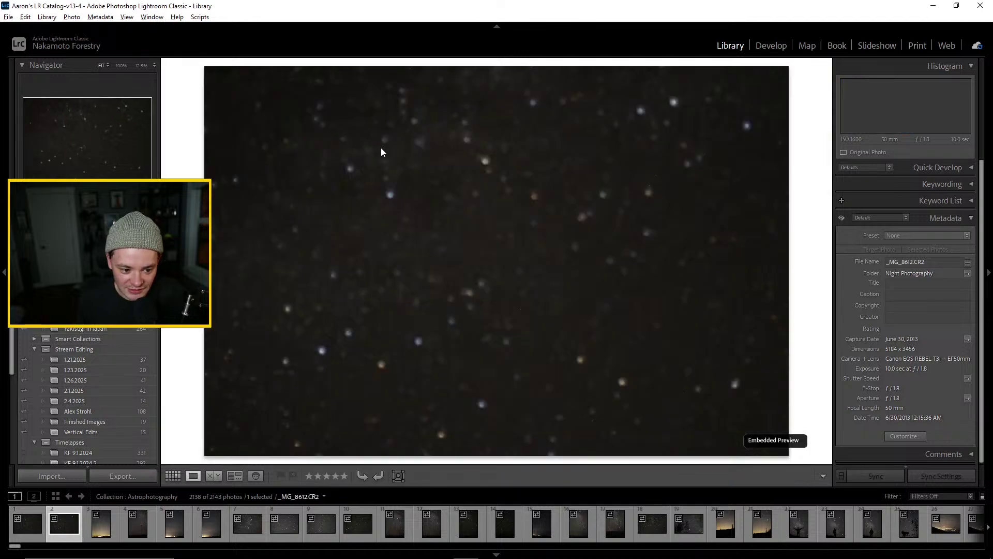
Browse the early June 2013 star photos one by one up to the silhouette with raised arms, _MG_8633.CR2
key(Right)
key(Right)
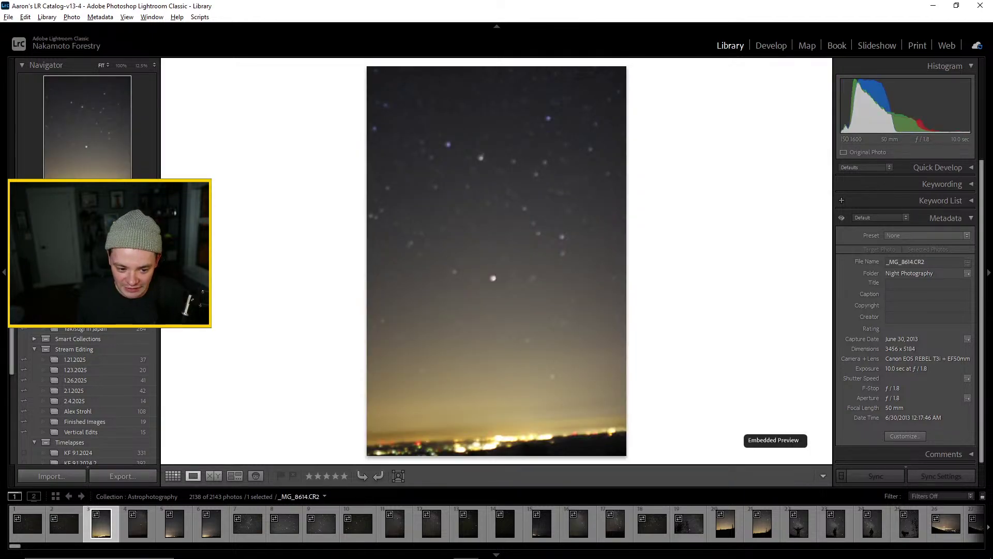
key(Right)
key(Right)
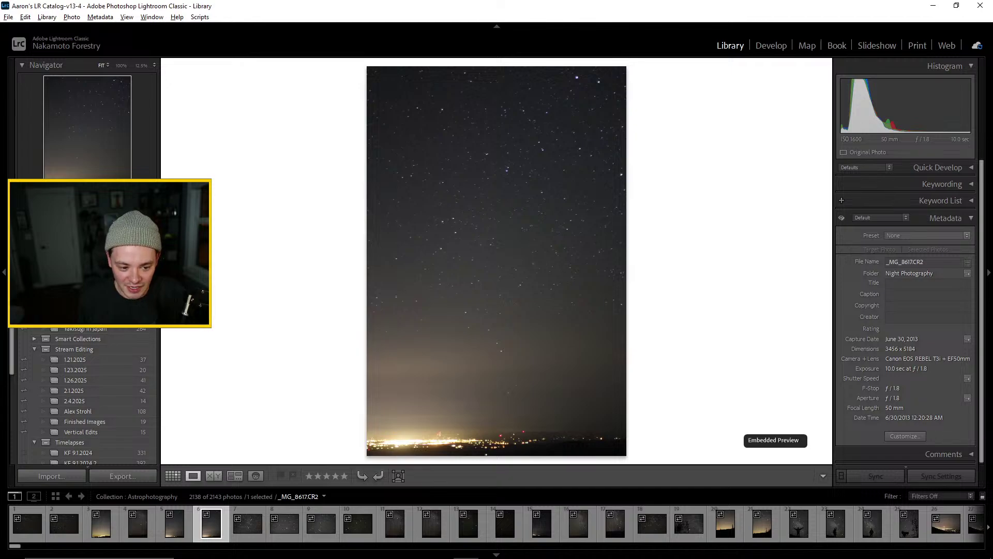
key(Right)
key(Right)
key(Right)
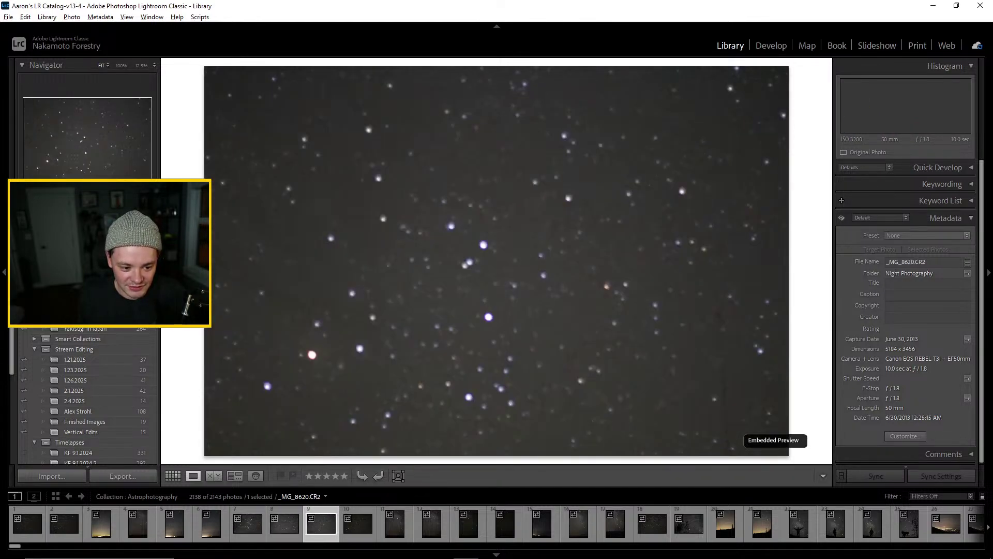
key(Right)
key(Right)
key(Right)
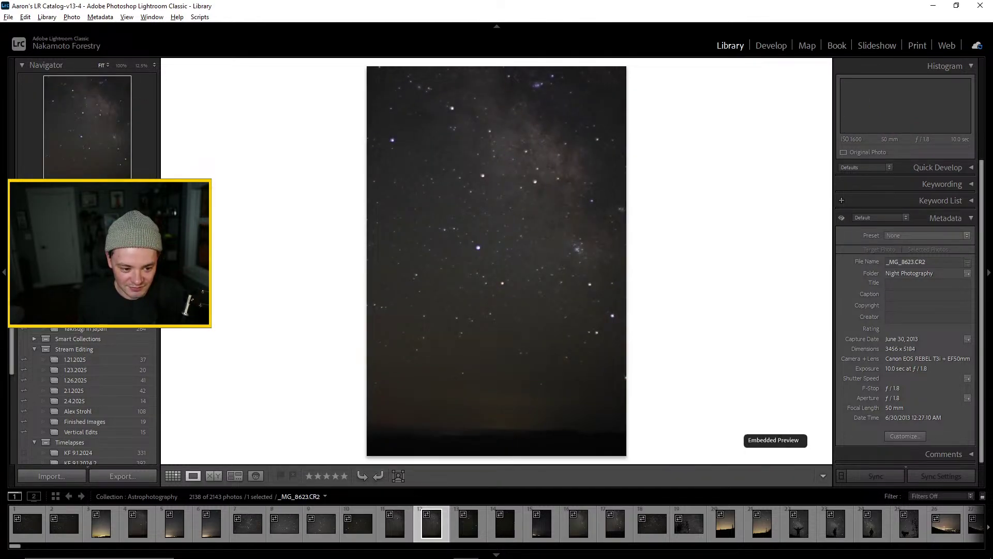
key(Right)
key(Right)
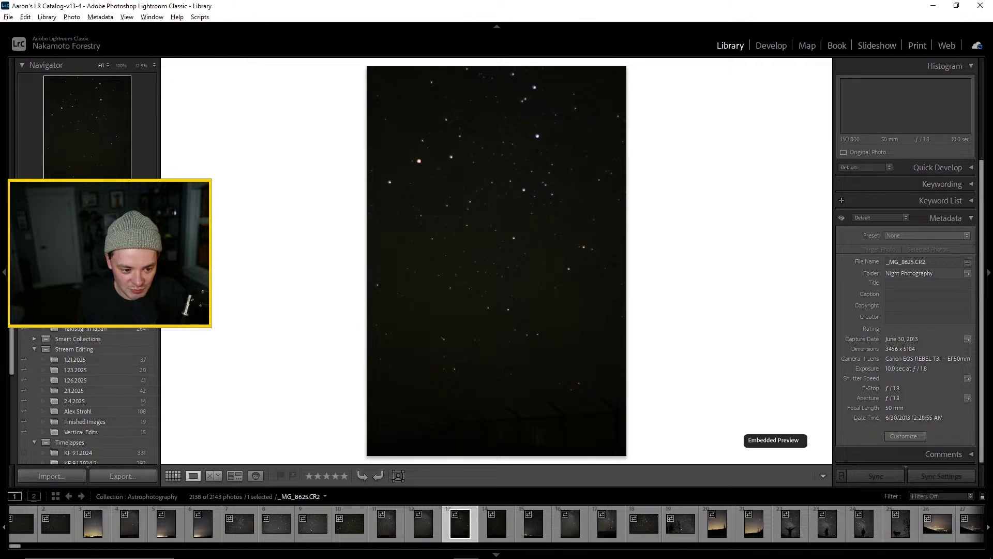
key(Left)
key(Right)
key(Right)
key(Right)
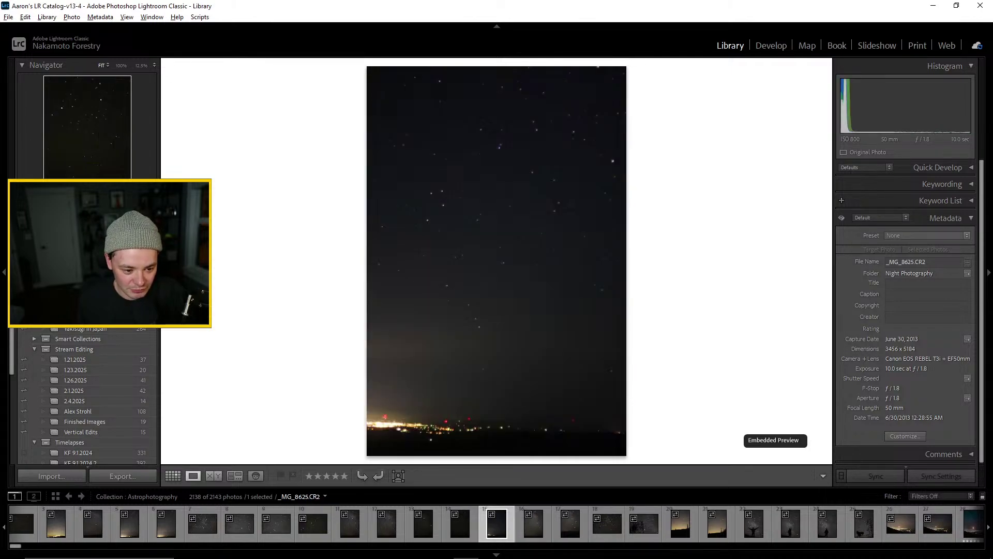
key(Right)
key(Right)
key(Right)
key(Right)
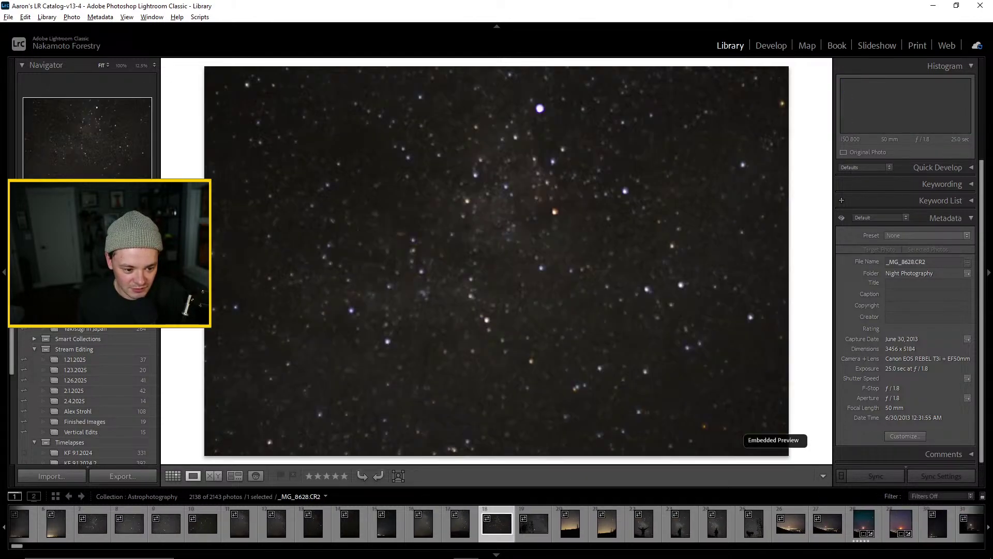
key(Right)
key(Right)
key(Right)
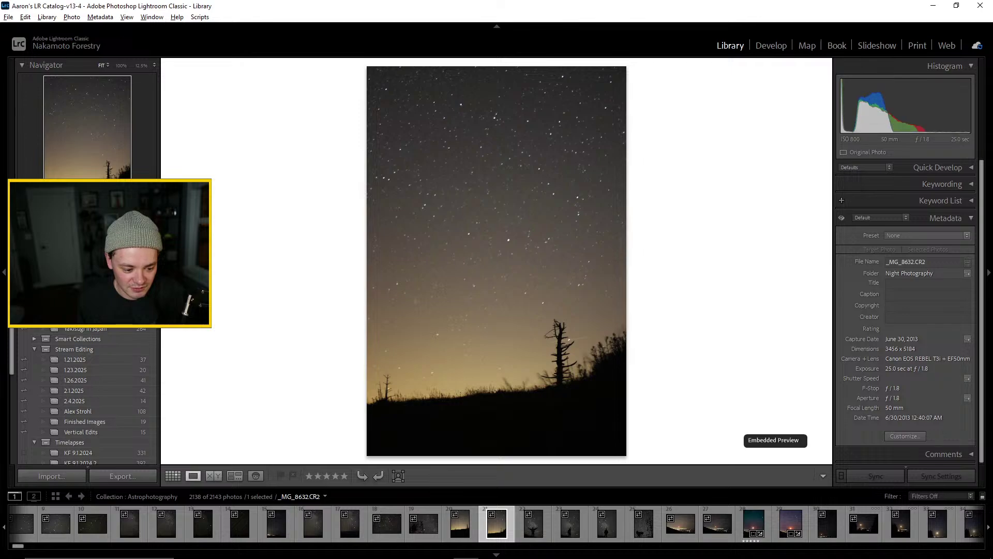
key(Left)
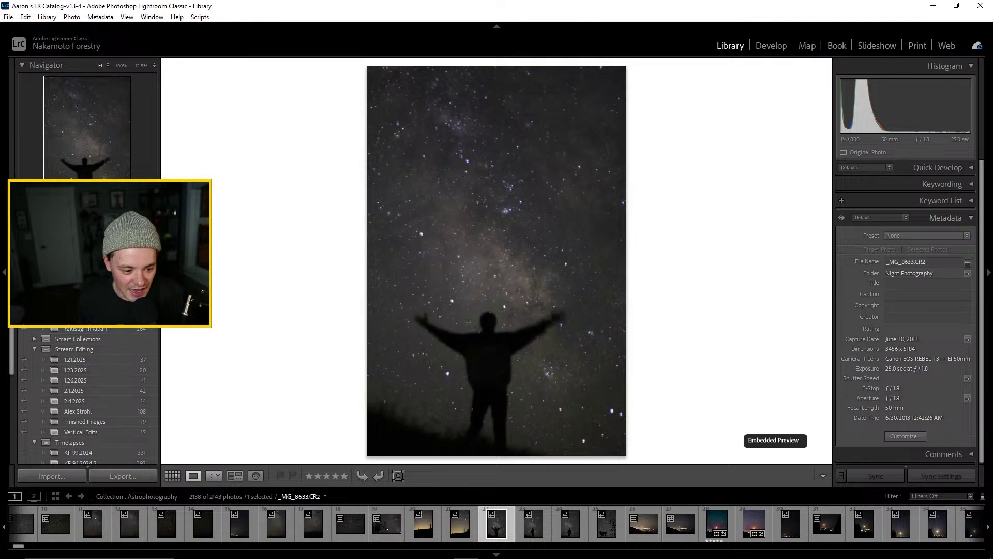
Examine the raised-arms silhouette and the Milky Way in _MG_8633.CR2 up close and return to the full view
click(447, 340)
click(446, 340)
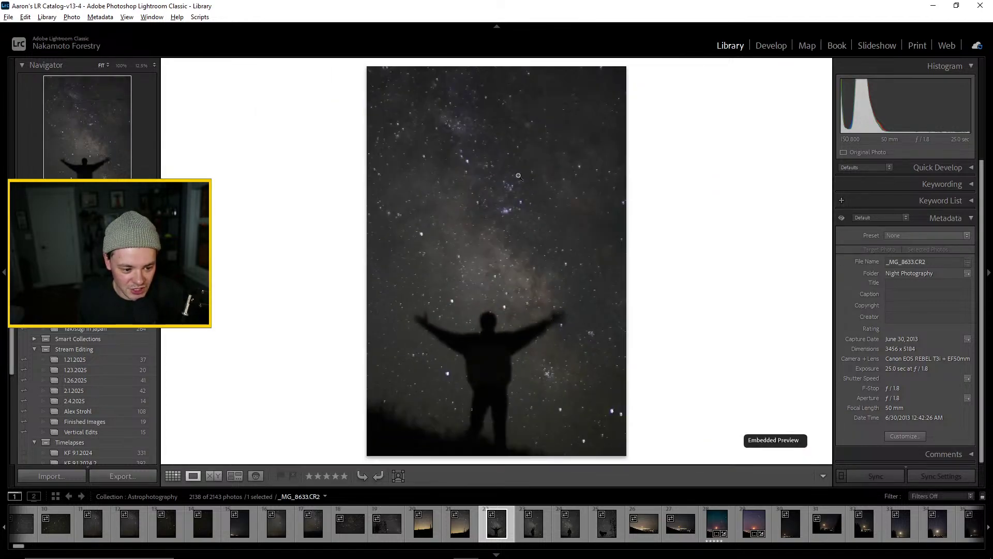
click(494, 221)
click(416, 328)
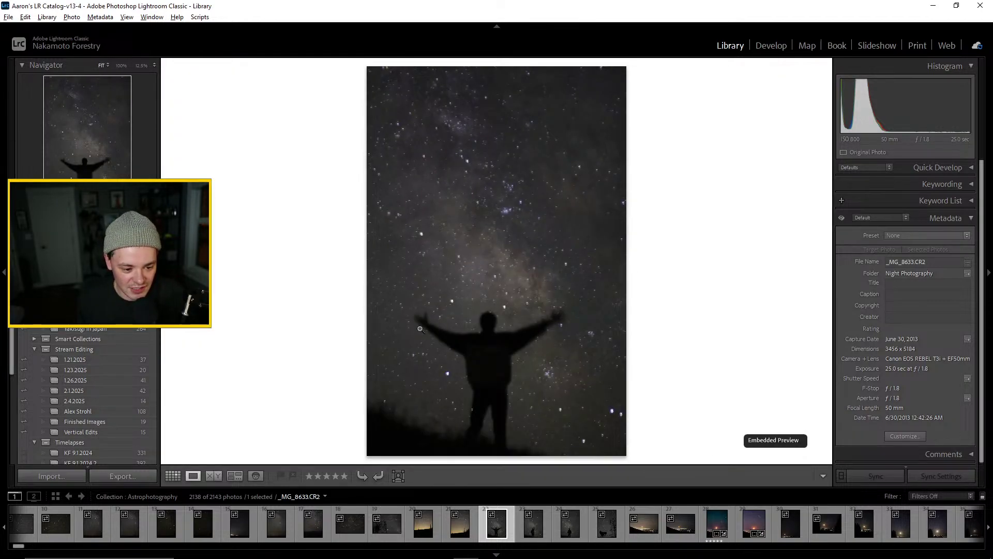
Advance to the moonrise photo _MG_8637.CR2 and inspect the moon beside the mountain at 100%
key(Right)
key(Right)
key(Right)
key(Right)
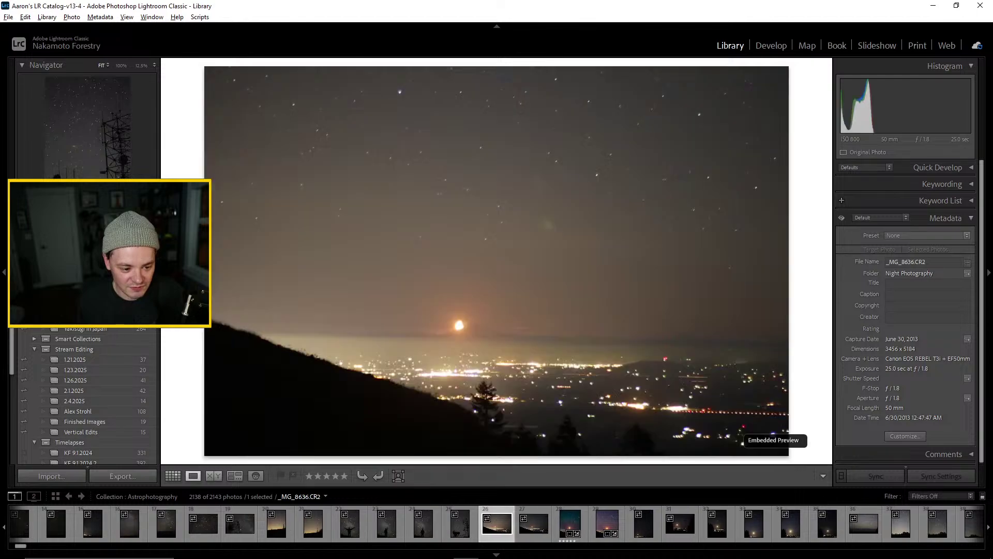
key(Right)
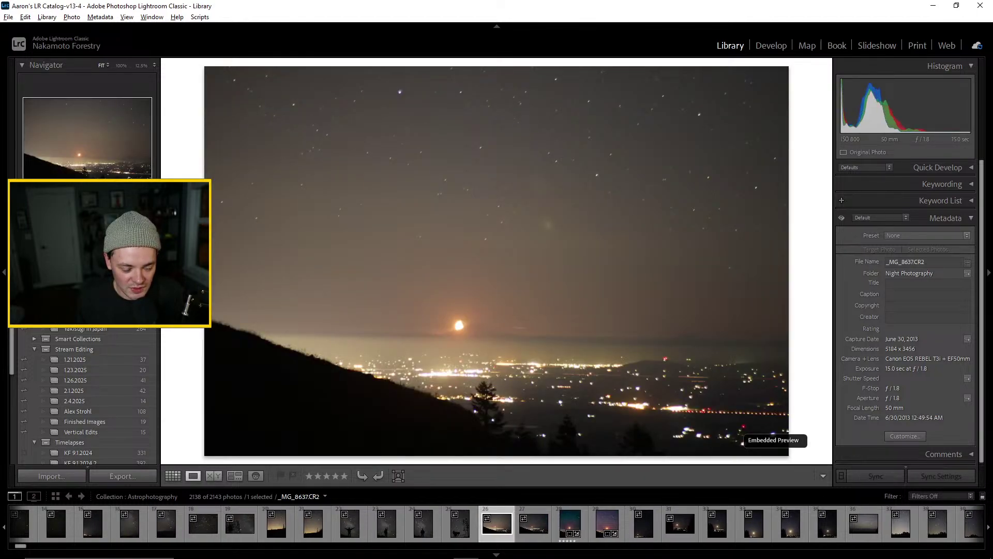
click(459, 324)
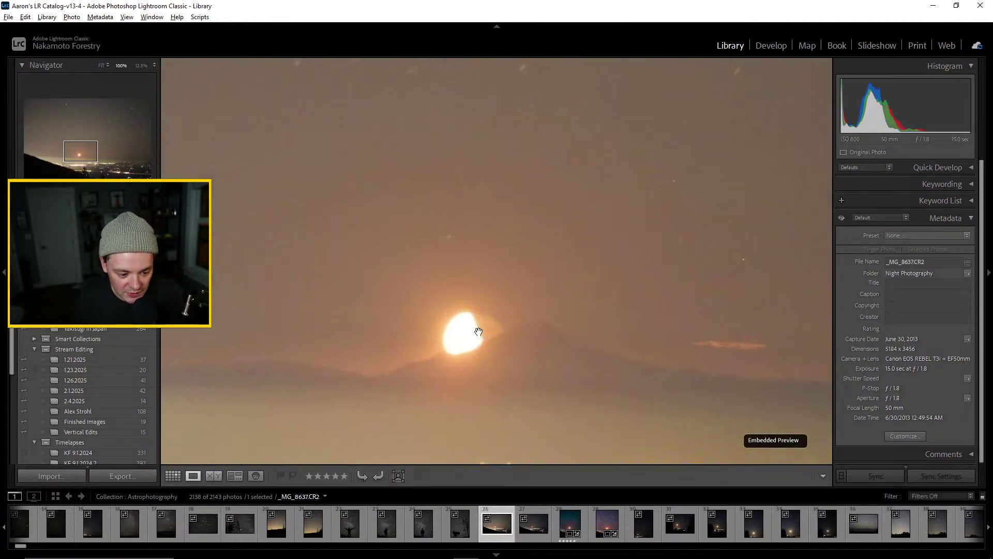
click(481, 335)
click(478, 311)
click(479, 311)
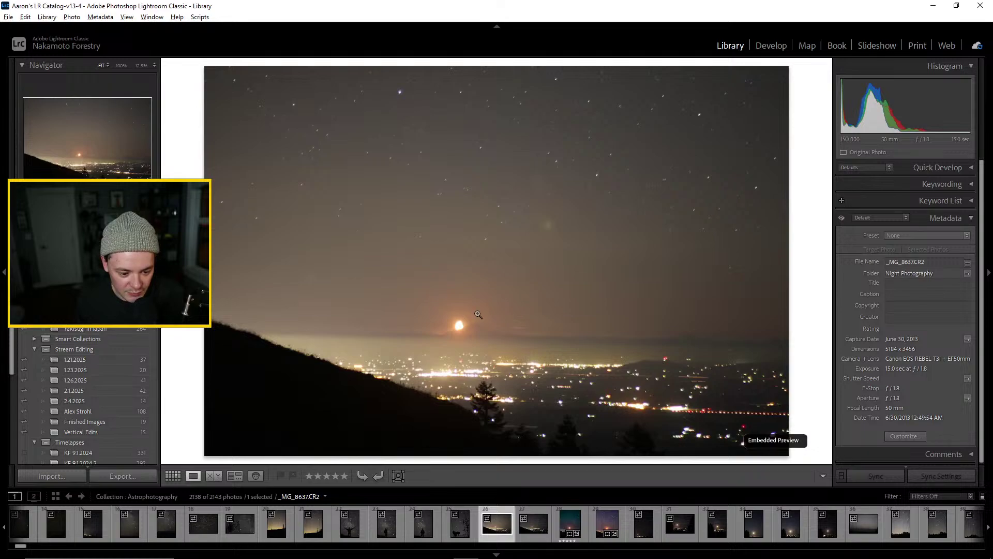
Compare the purple and teal edited moonrise shots over the city lights, ending on the five-star _MG_8639.CR2
key(Right)
key(Right)
key(Right)
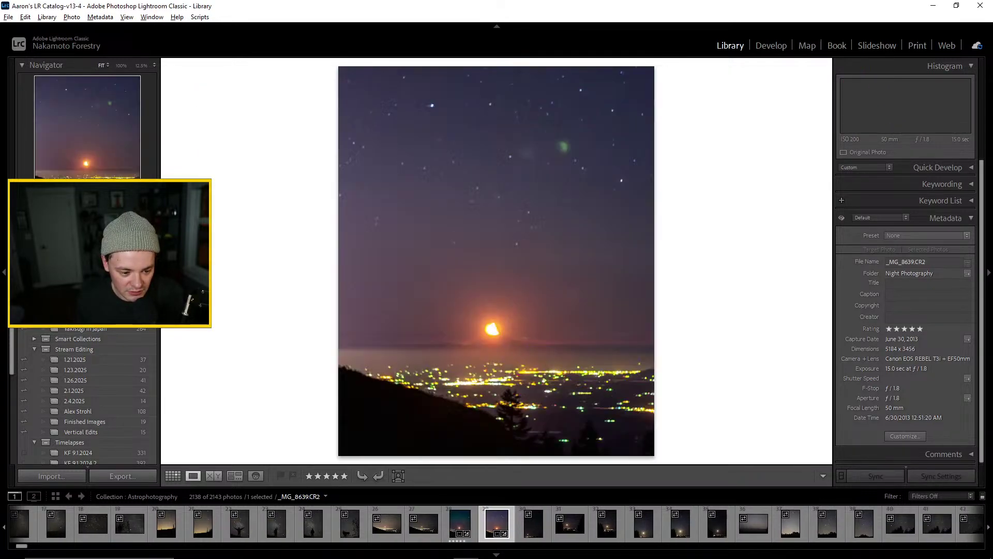
key(Right)
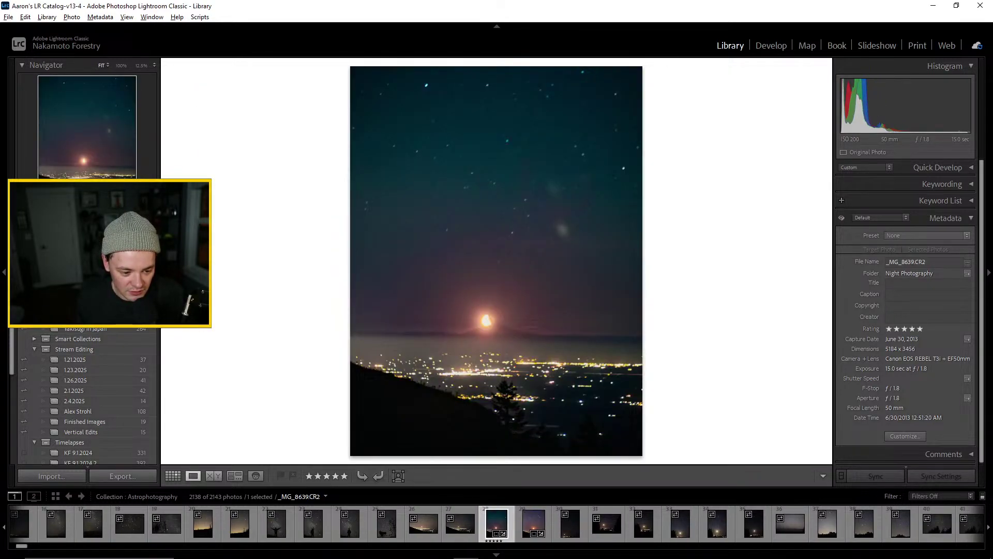
Step back to the starry radio tower photo _MG_8636.CR2 and return to the teal moonrise edit _MG_8639.CR2
key(Left)
key(Left)
key(Left)
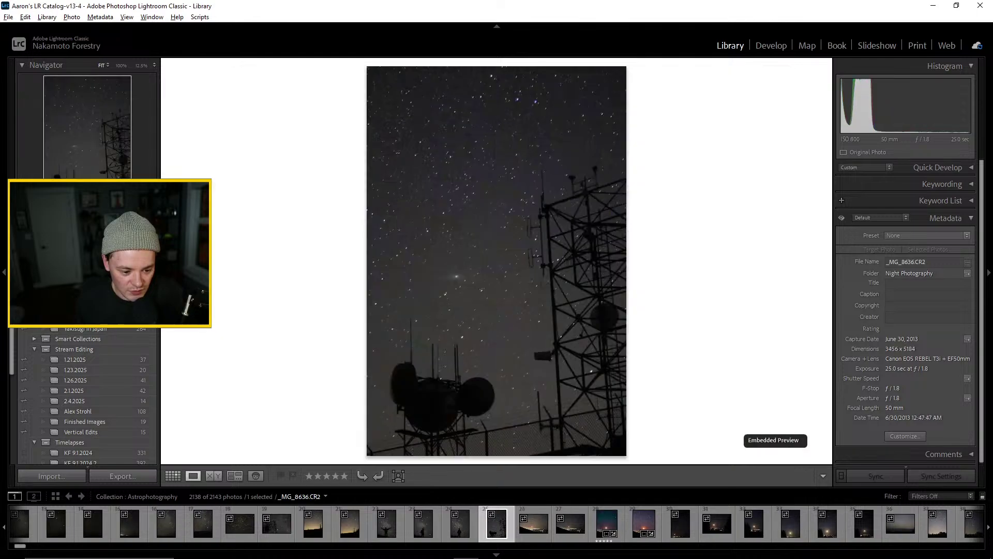
key(Right)
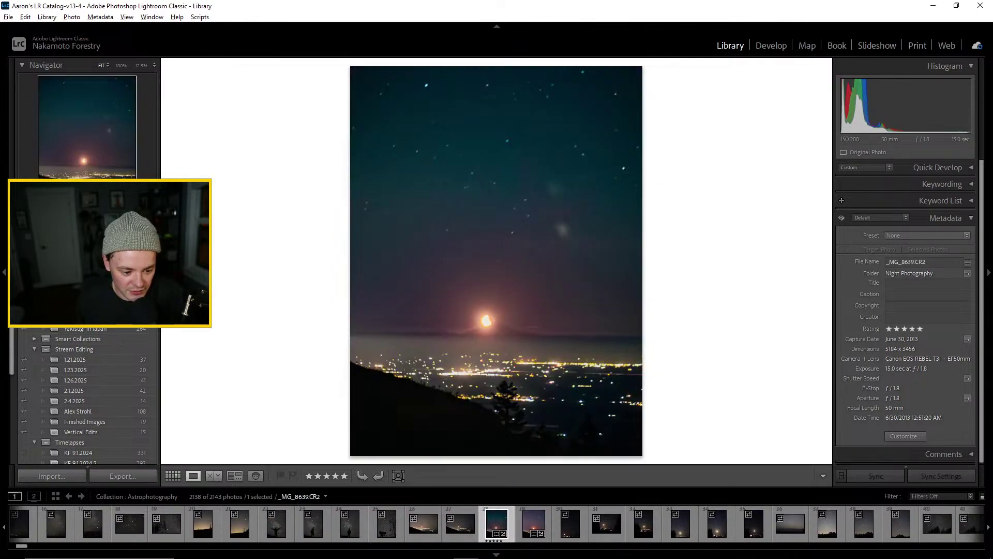
Compare the following shots of the moon over the city lights, going back and forth up to _MG_8645.CR2
key(Right)
key(Right)
key(Right)
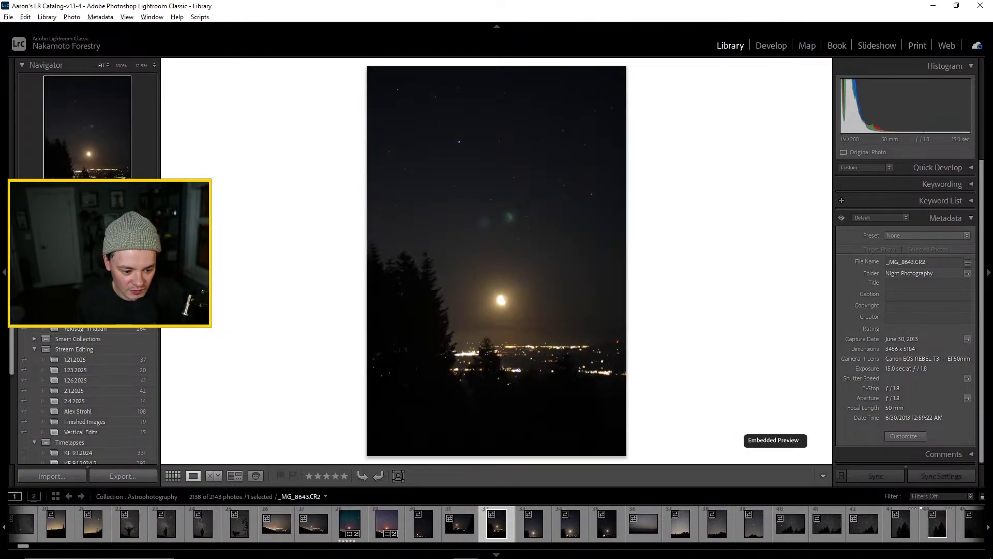
key(Left)
key(Left)
key(Right)
key(Right)
key(Right)
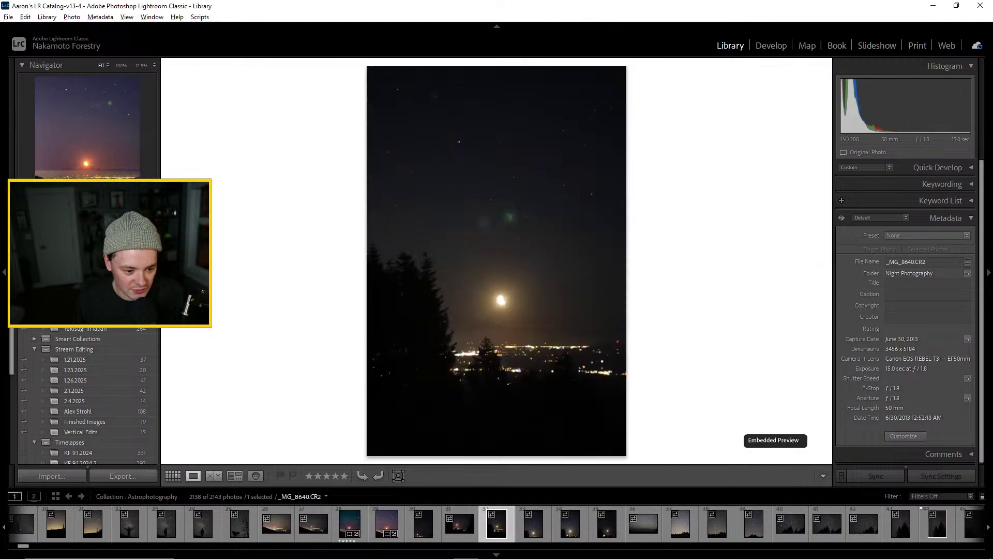
key(Right)
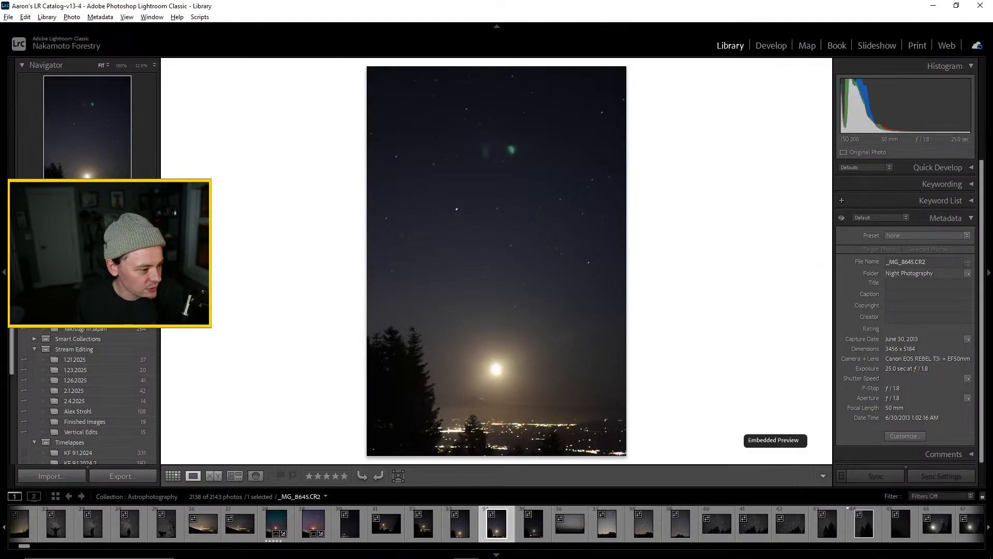
Browse the night sky photos with treeline silhouettes one by one up to the two tall trees in _MG_8653.CR2
key(Right)
key(Right)
key(Right)
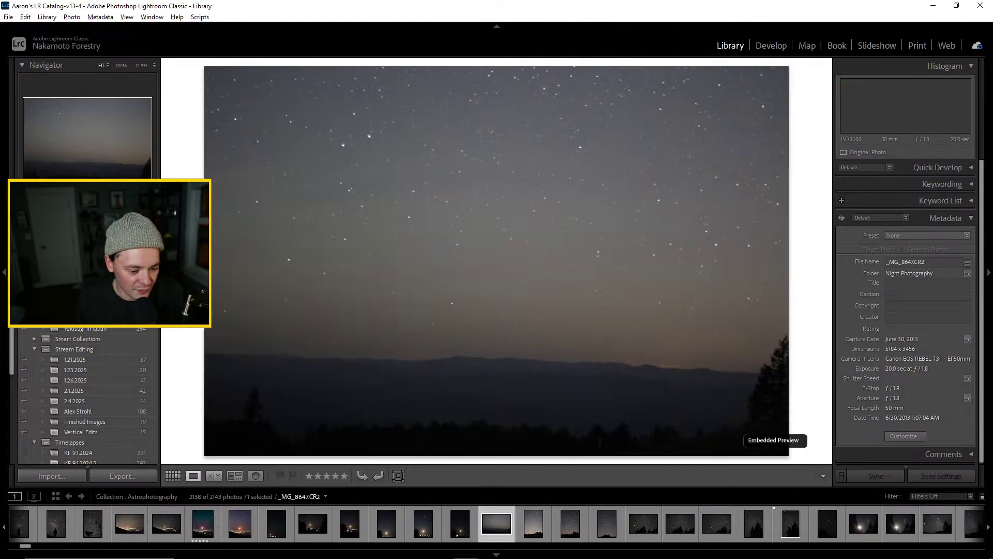
key(Right)
key(Right)
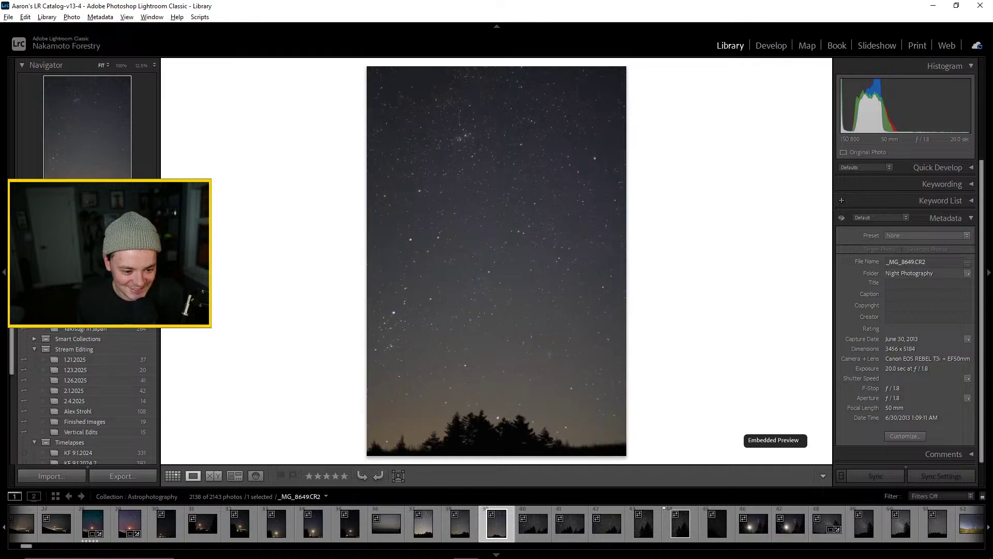
key(Right)
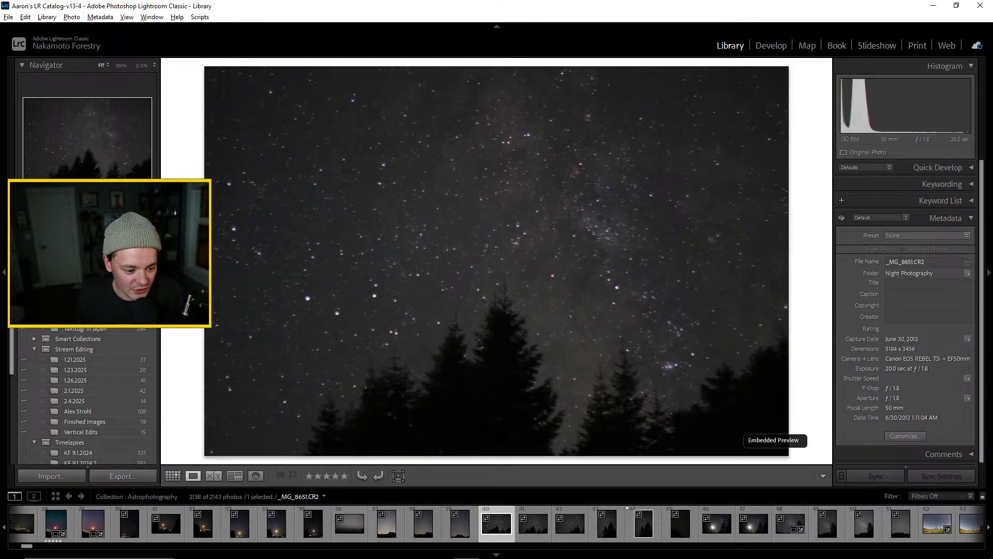
key(Right)
key(Right)
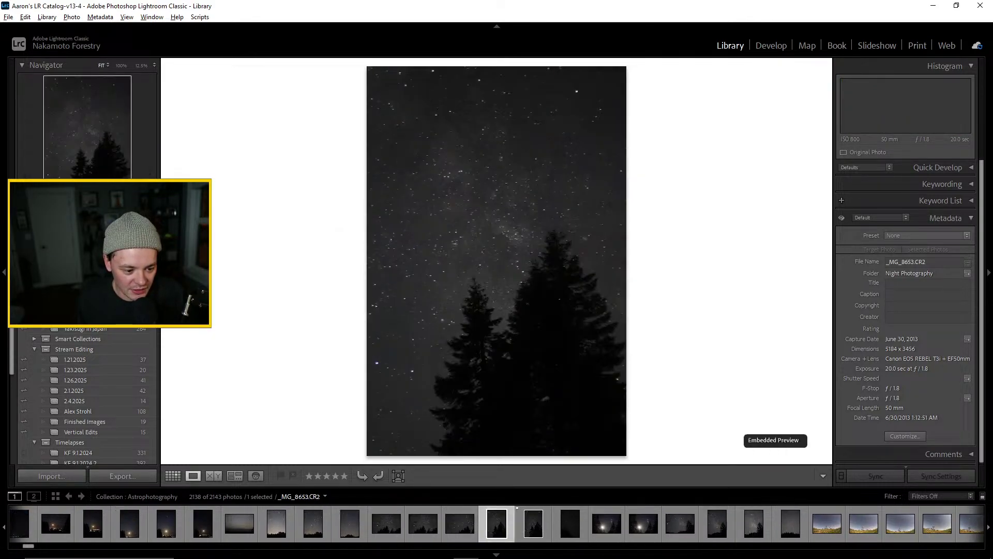
Advance to the flagged tree silhouette _MG_8655.CR2, inspect its stars at 100% and return to the full view
key(Right)
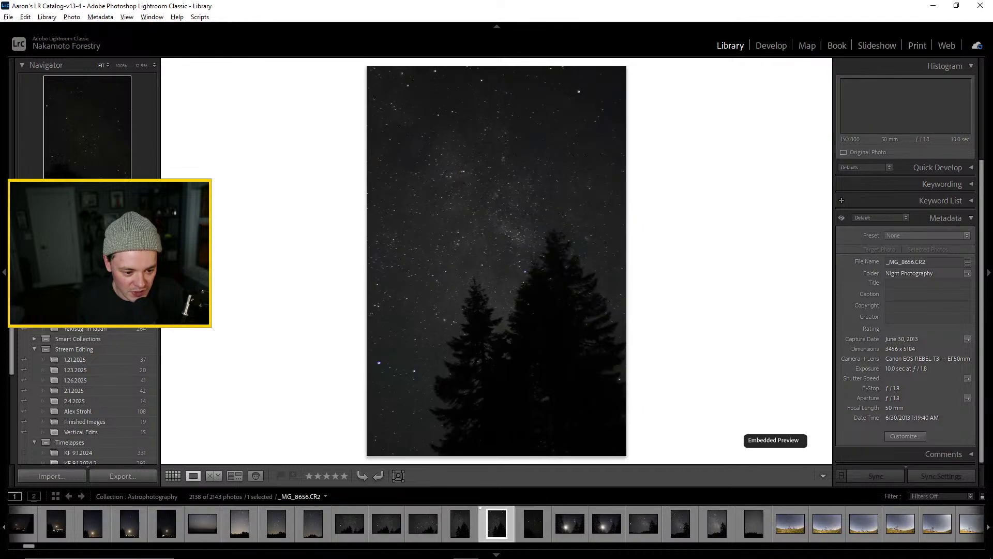
click(503, 230)
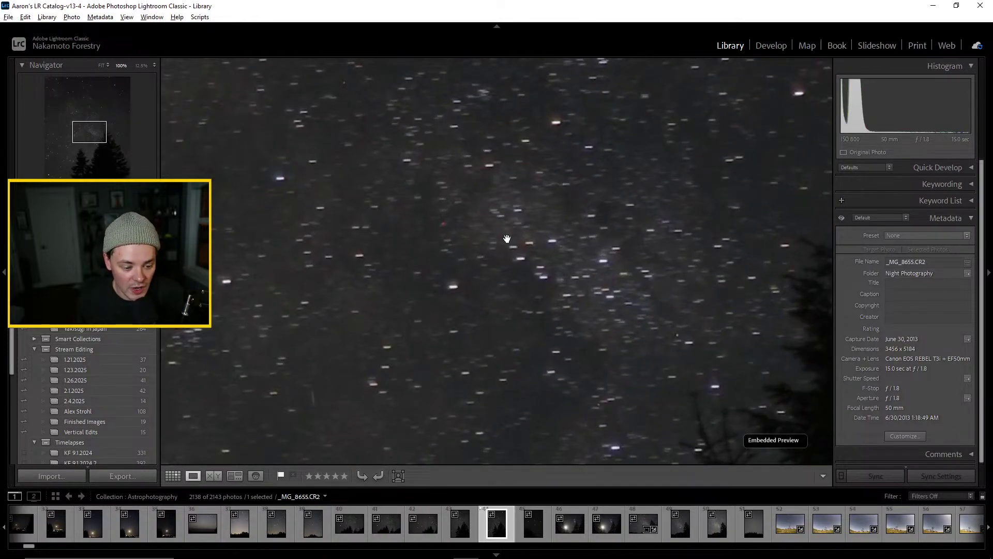
click(460, 309)
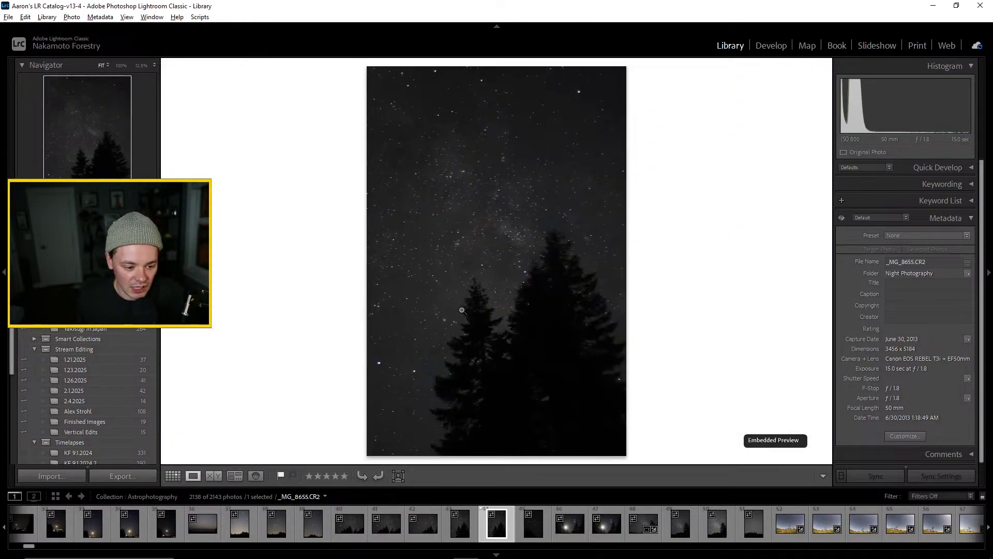
Browse on to the vertical Milky Way shots beside the tree and check the detail in _MG_8660.CR2 up close
key(Right)
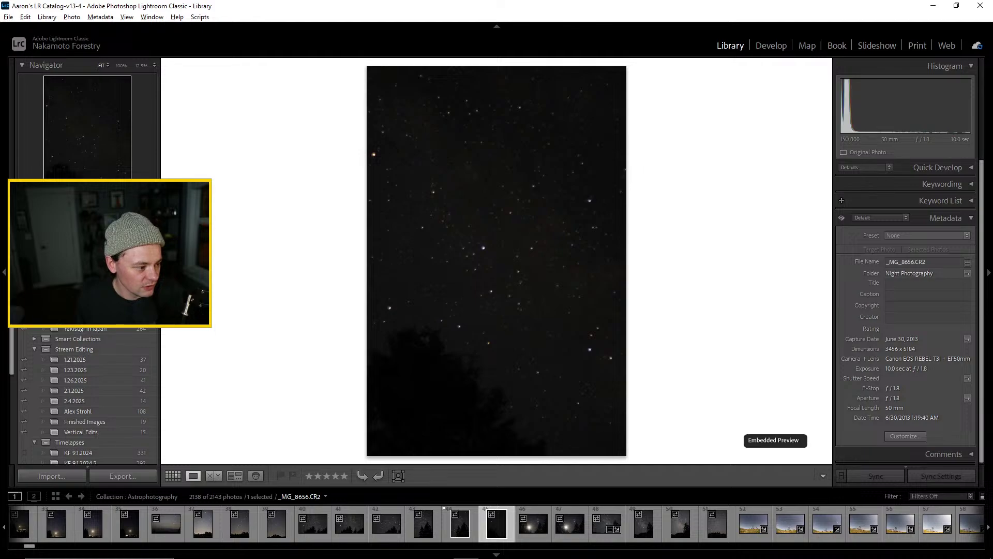
key(Right)
key(Right)
key(Right)
key(Right)
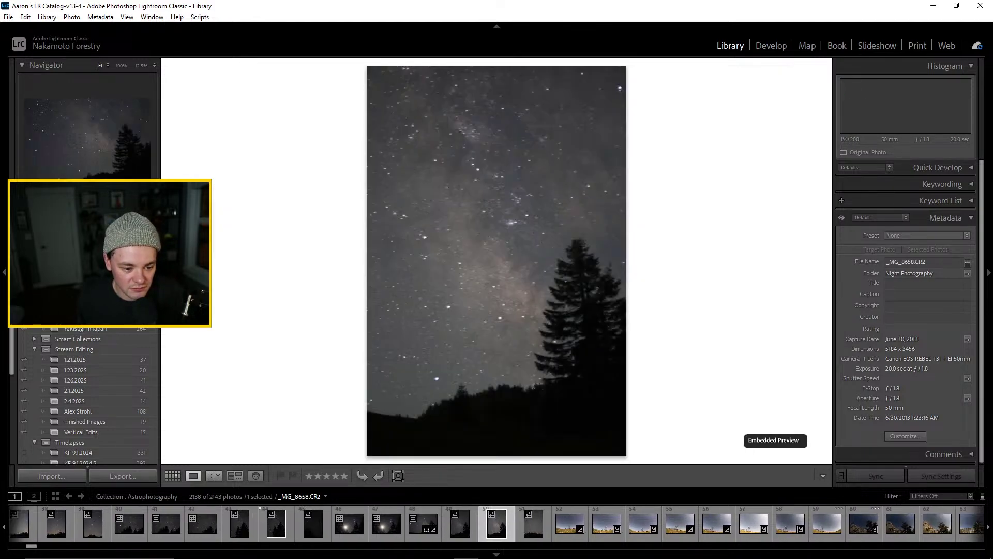
key(Left)
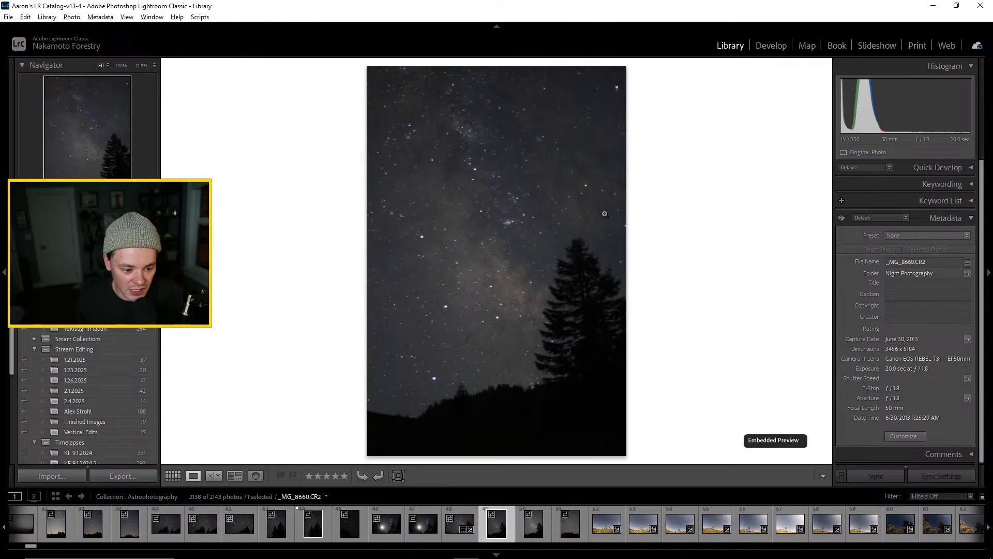
click(527, 253)
click(523, 267)
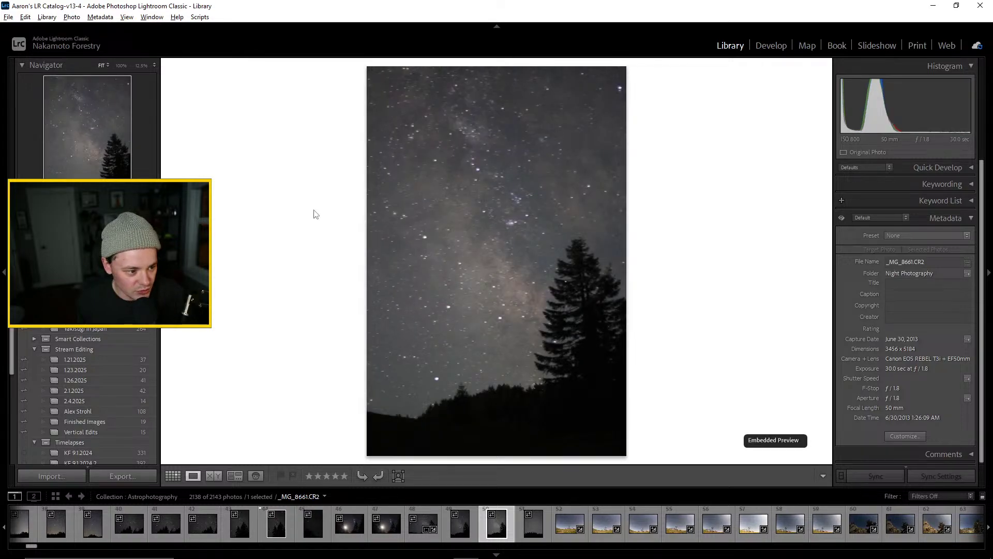
Reopen the five-star moonrise photo _MG_8639.CR2 from the thumbnail grid and inspect the moon over the mountain at 100%
click(172, 475)
scroll(465, 315, up, 5)
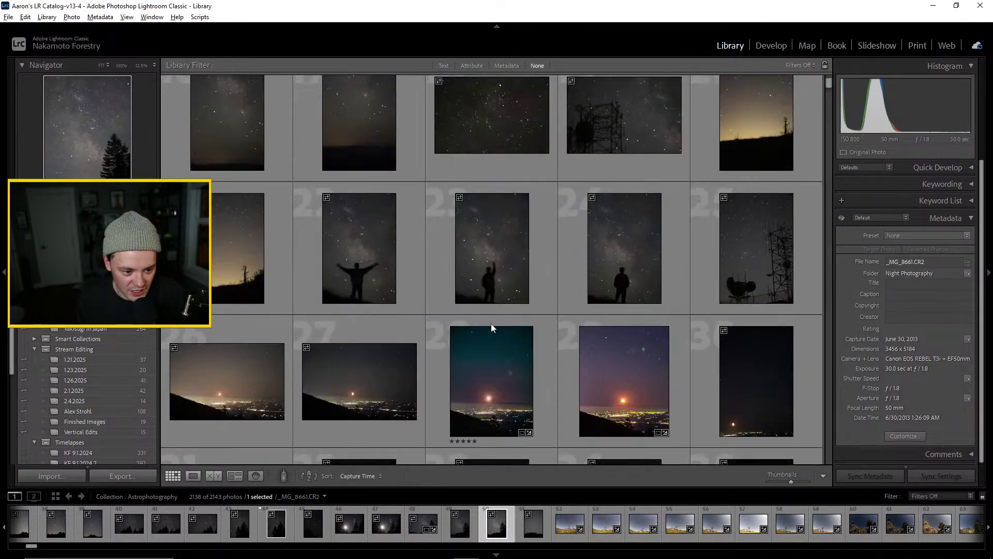
double_click(491, 274)
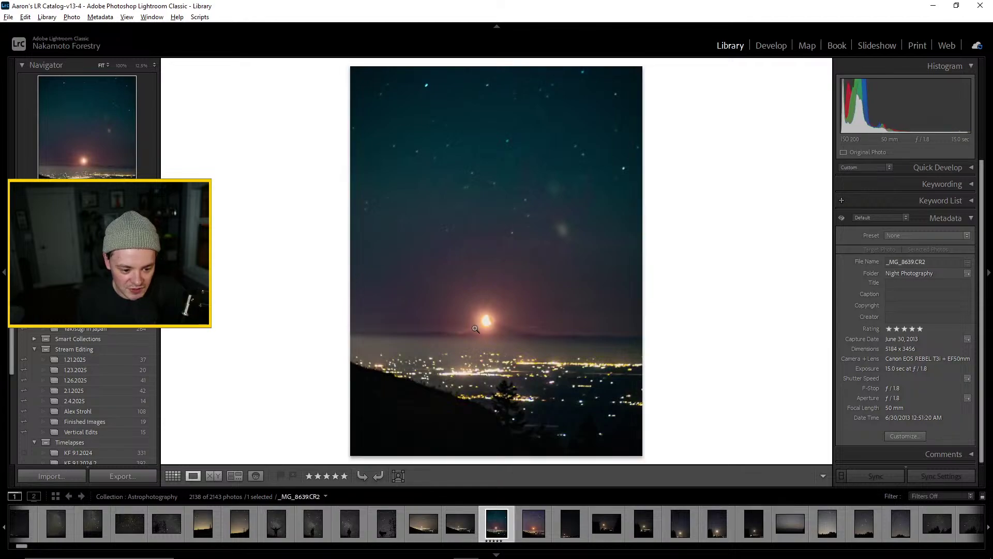
click(493, 321)
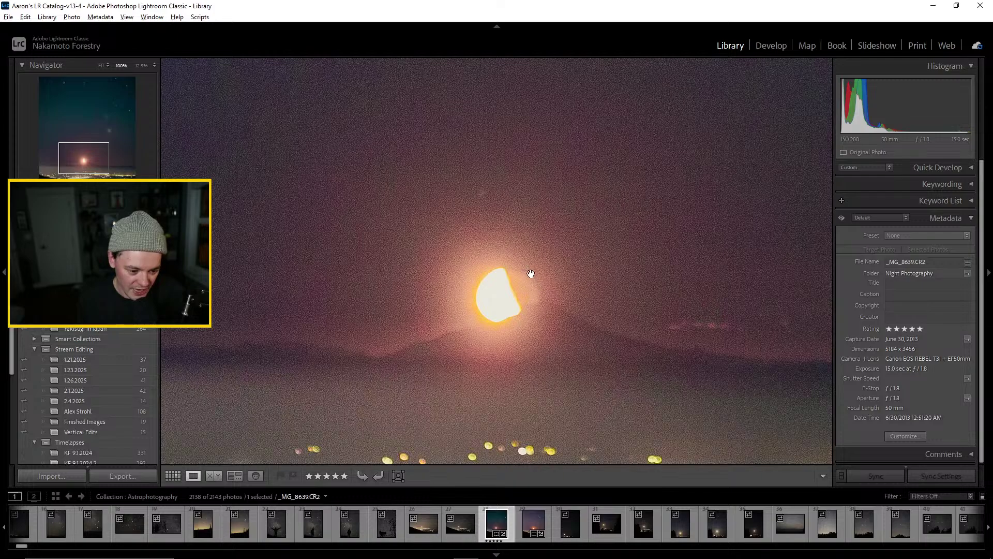
click(595, 280)
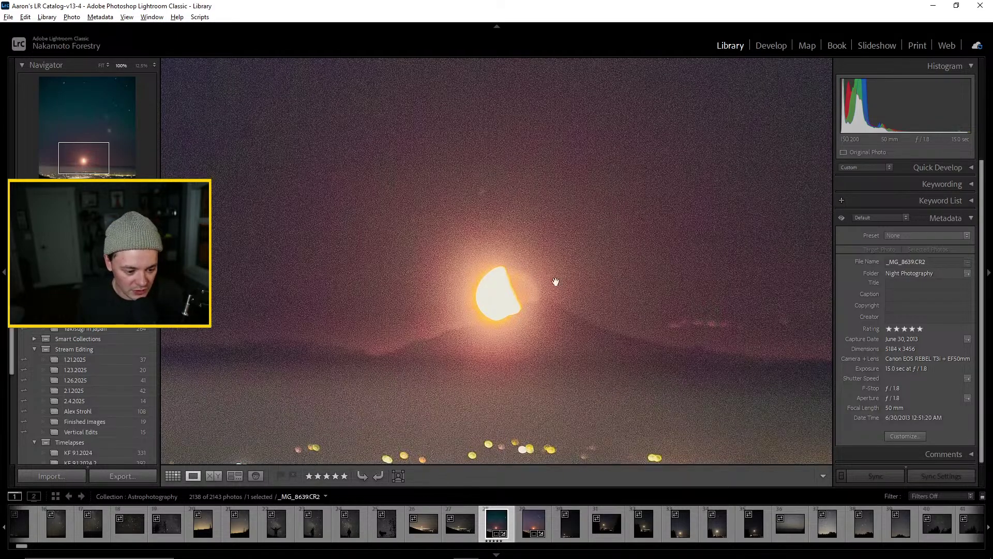
Compare the neighbouring wide moonrise shots with the teal and purple edits, going back to the radio tower photo _MG_8636.CR2
key(Left)
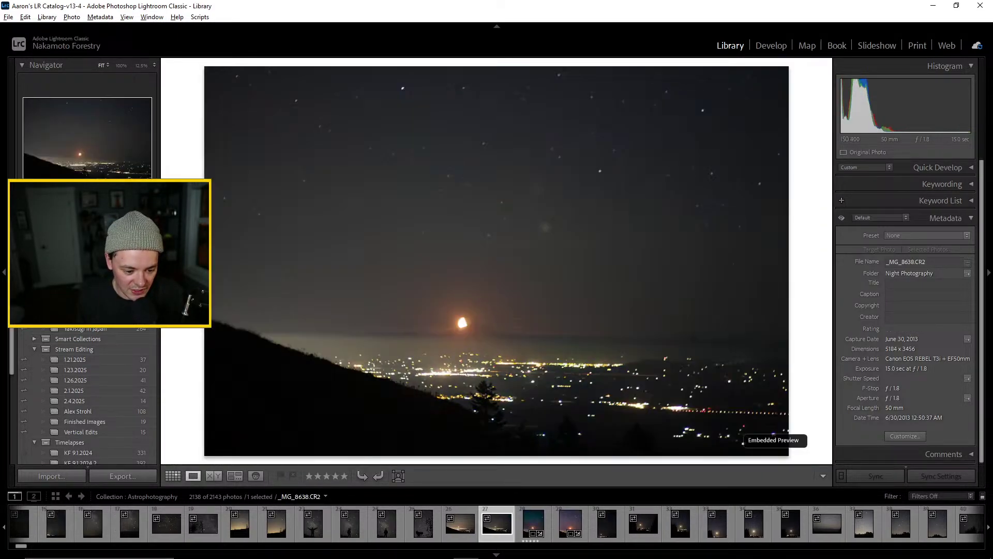
key(Left)
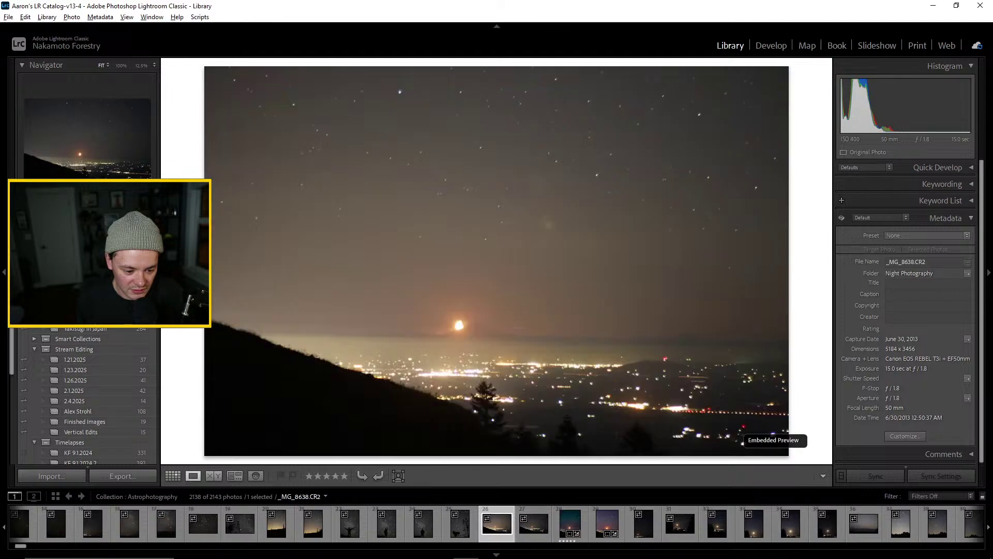
key(Right)
key(Right)
key(Right)
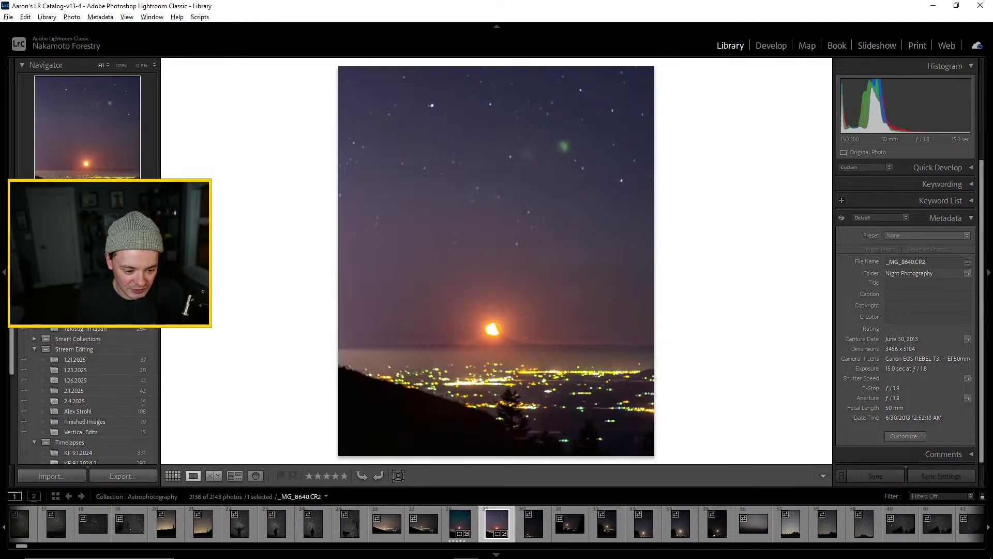
key(Right)
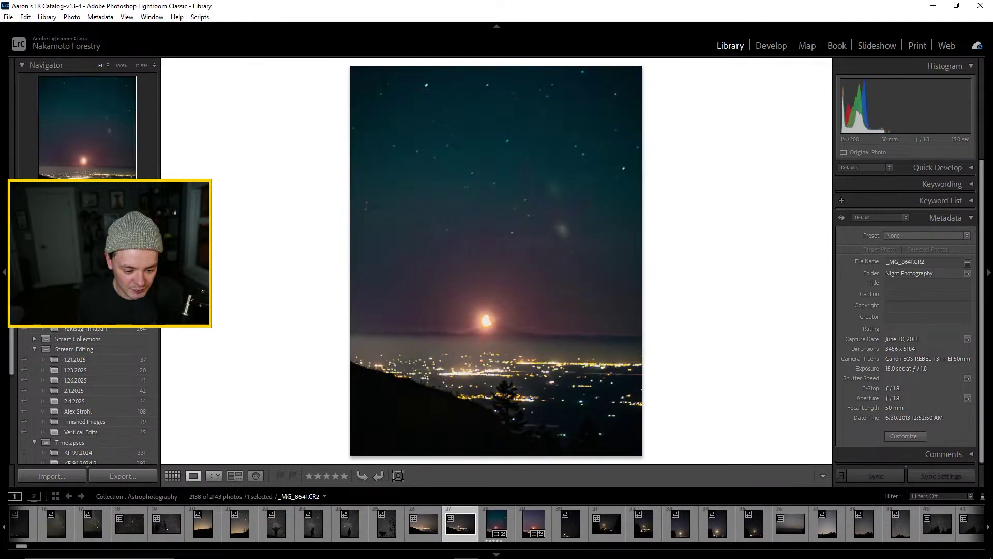
key(Left)
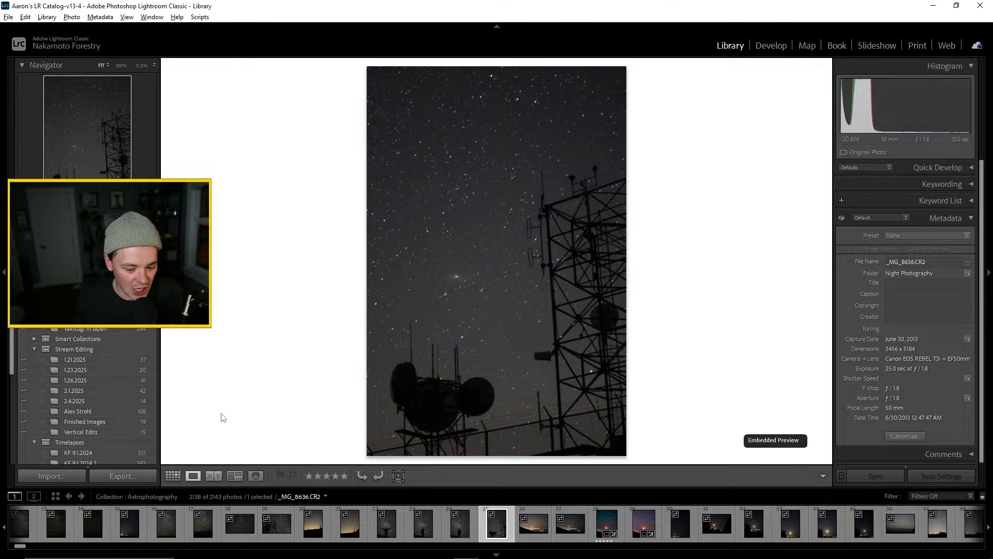
Look through the thumbnail grid to the May 2014 photos, open the radio tower shot _MG_0442.CR2 and examine its sky at 100%
click(172, 475)
scroll(541, 295, down, 5)
scroll(552, 288, up, 3)
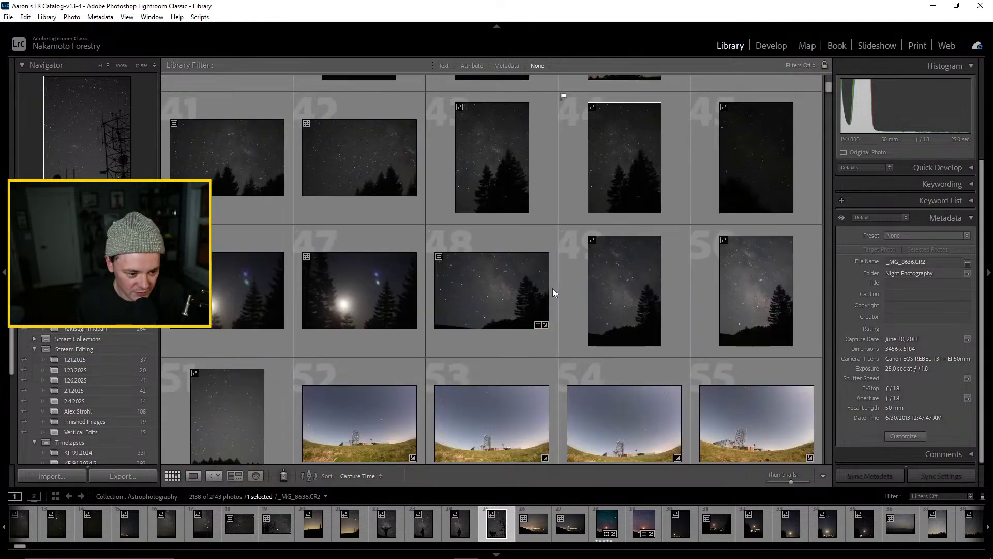
scroll(524, 286, down, 2)
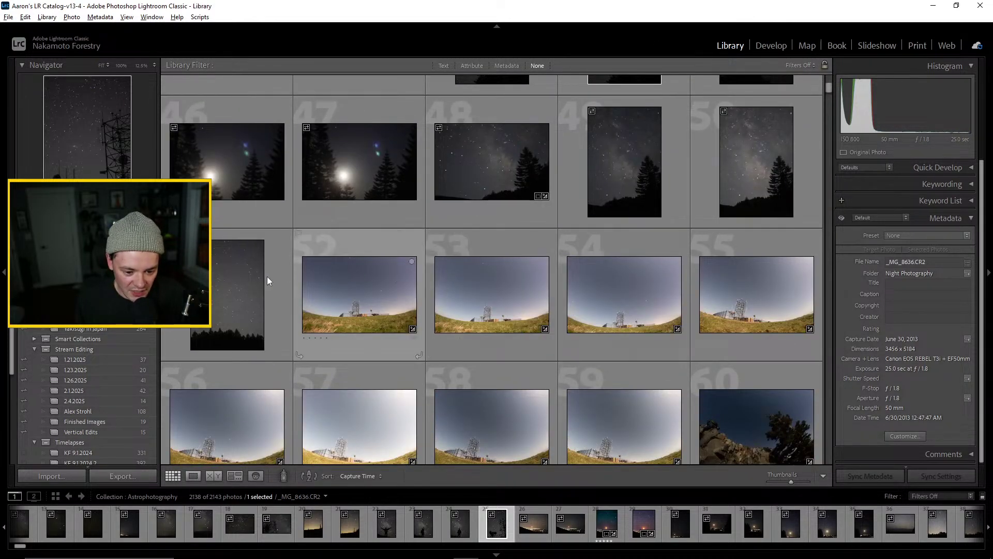
scroll(290, 284, down, 2)
scroll(493, 277, down, 2)
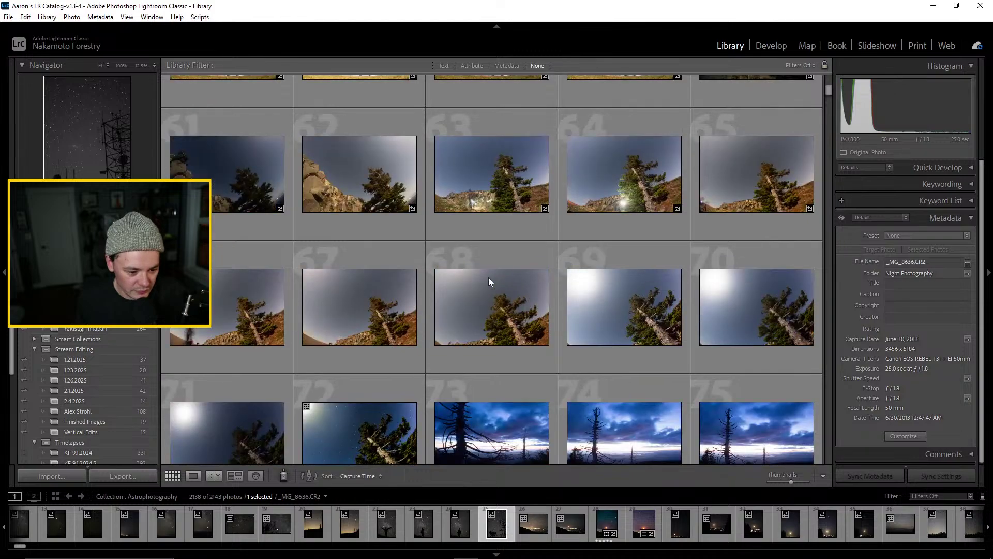
scroll(489, 277, up, 2)
double_click(492, 297)
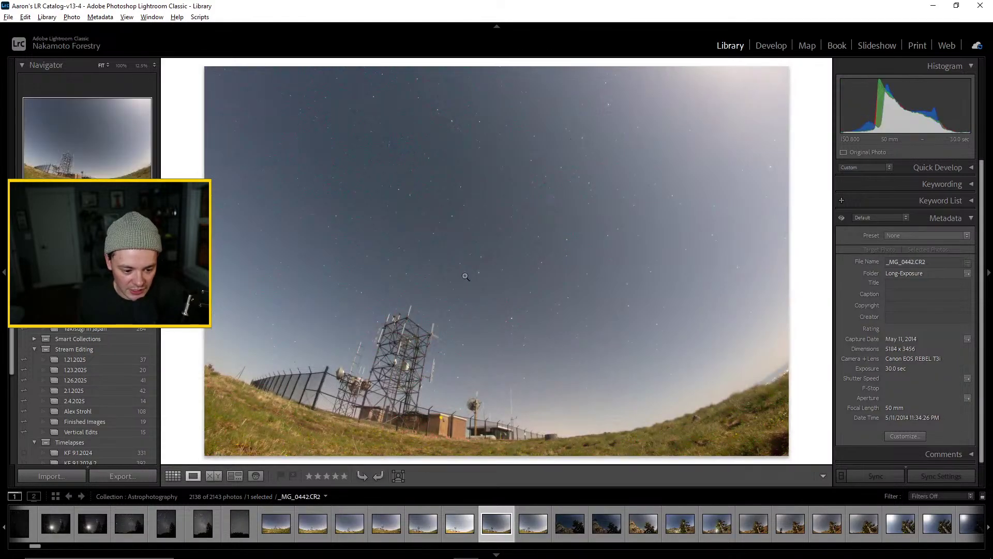
click(423, 203)
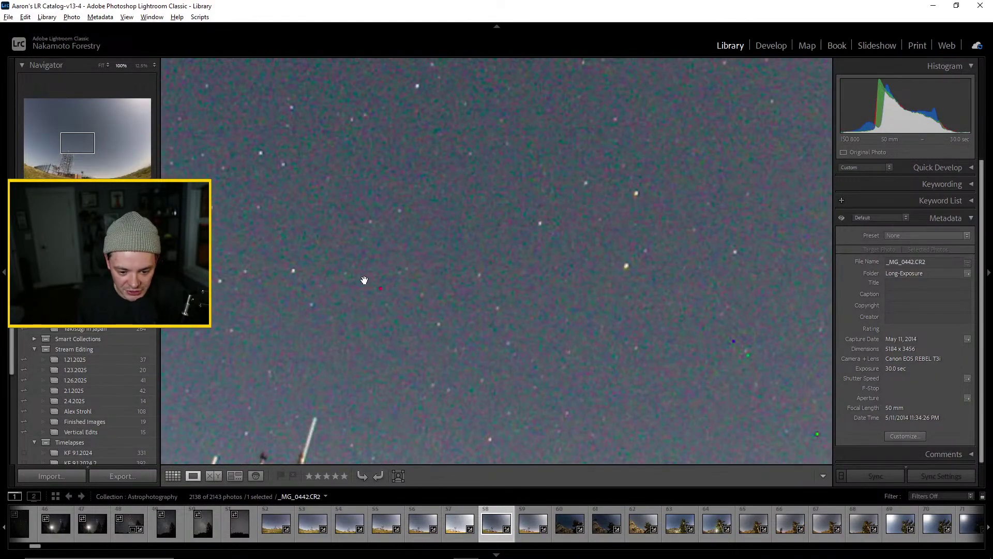
click(387, 259)
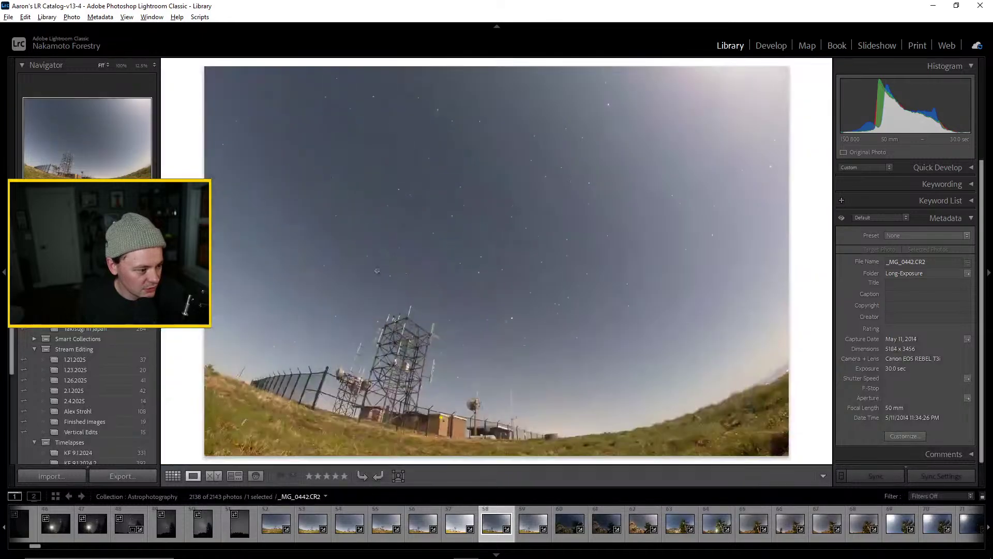
Find the moonlit tree photo _MG_0456.CR2+JPEG in the thumbnail grid, view it full size and return to the grid
click(173, 475)
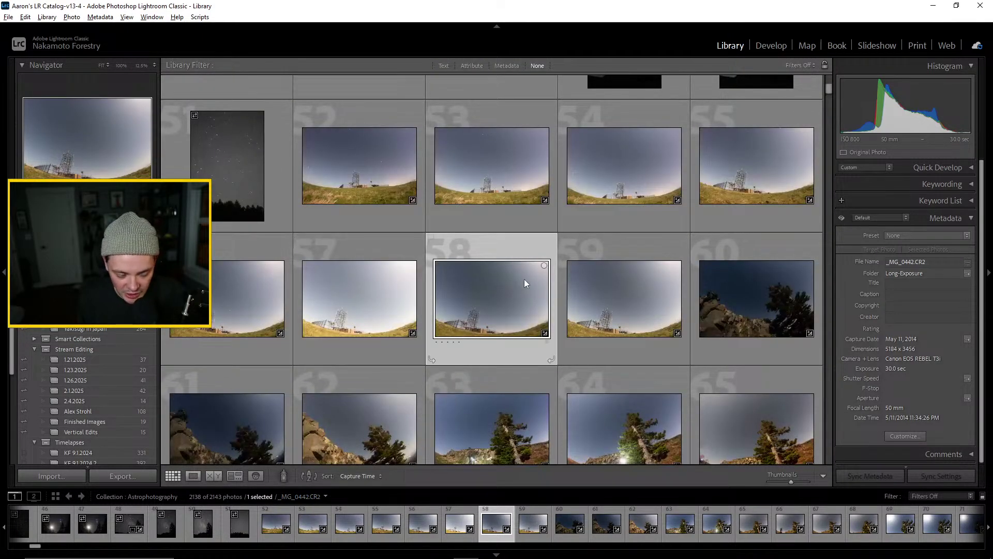
scroll(546, 282, down, 3)
scroll(433, 269, down, 4)
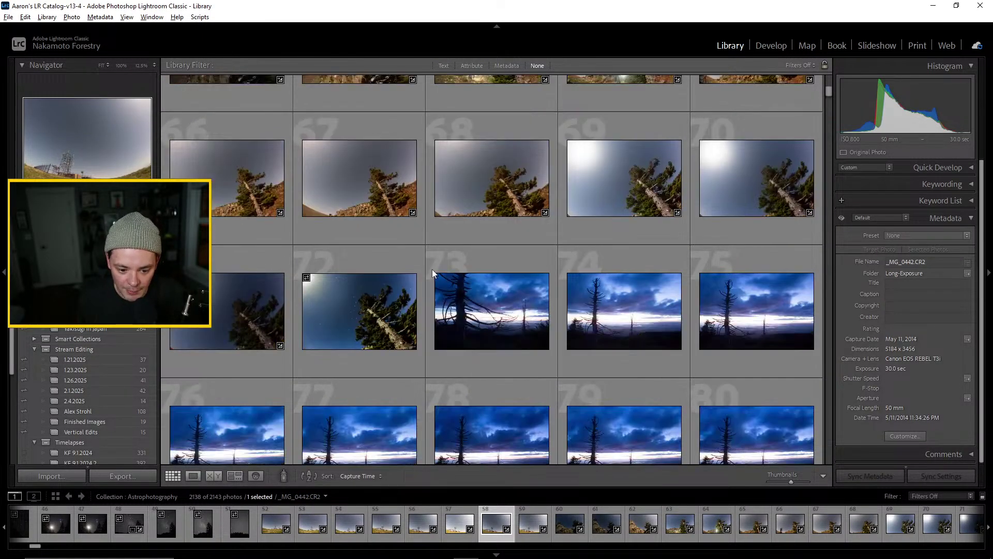
double_click(369, 197)
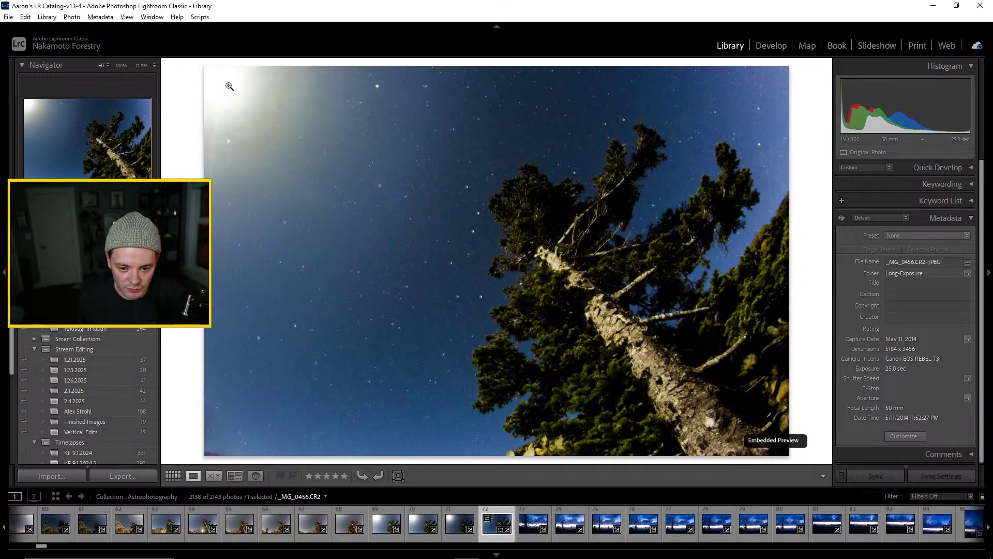
click(174, 476)
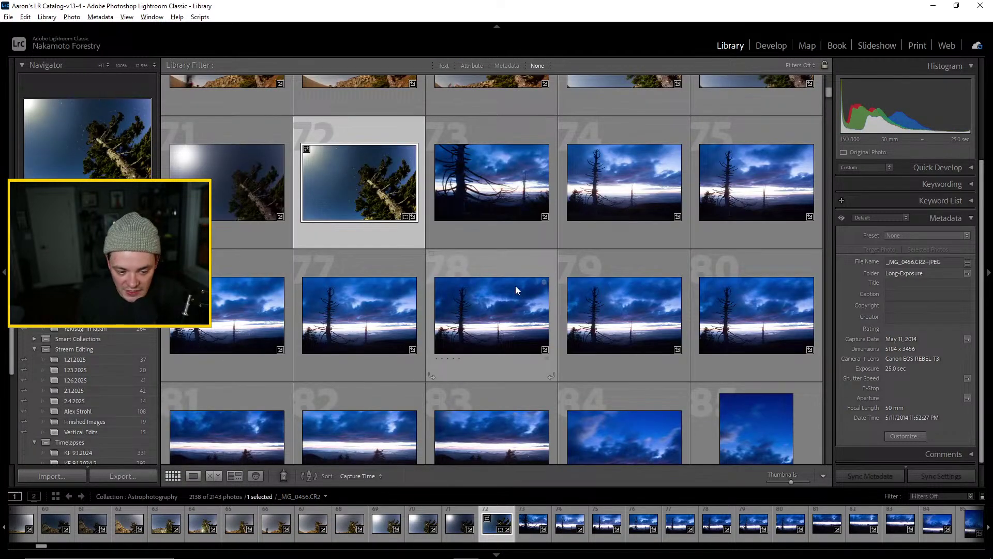
Find the June 2014 Mary's Peak twilight photo _MG_2034.CR2, examine its cloud layer at 100% and return to the thumbnail grid
scroll(525, 243, down, 2)
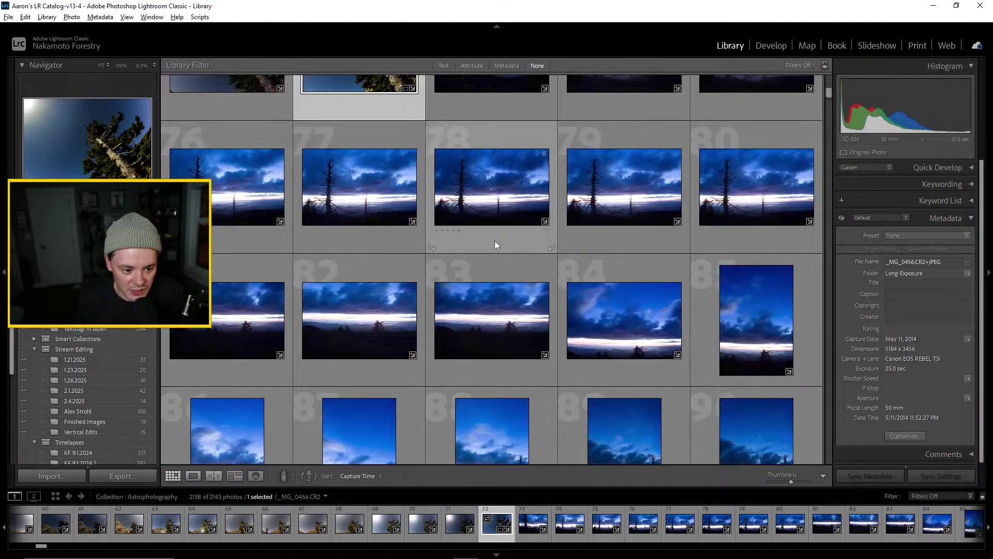
scroll(487, 238, down, 4)
scroll(533, 241, up, 2)
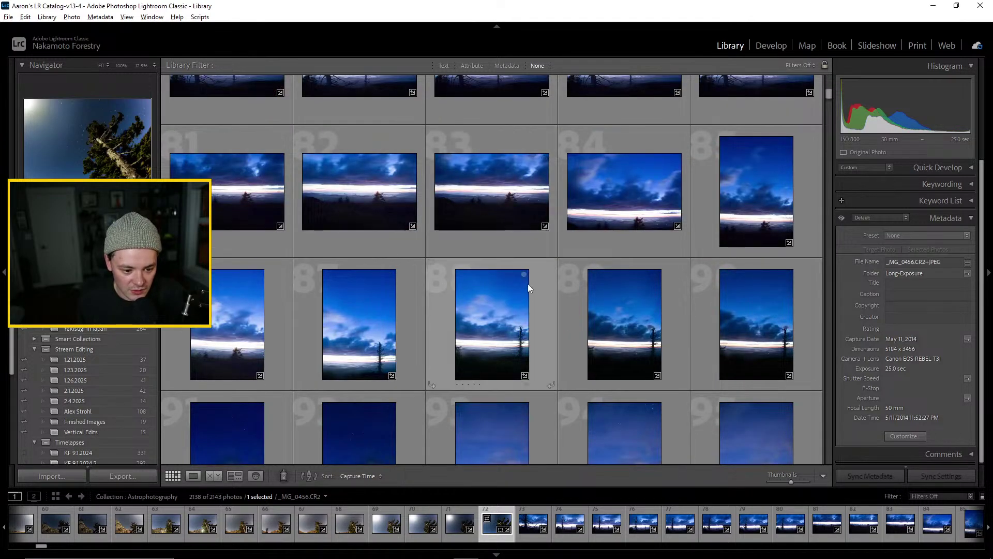
double_click(483, 321)
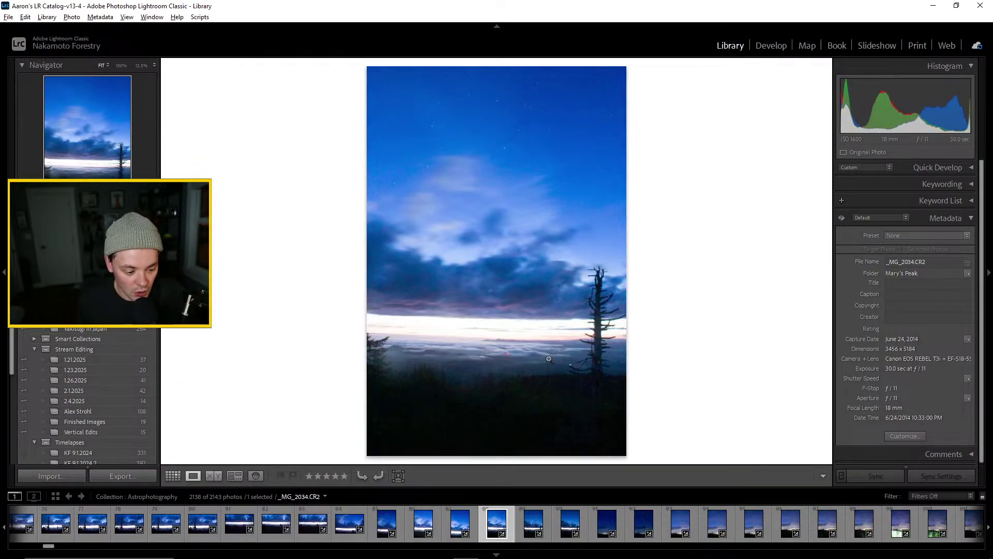
click(504, 359)
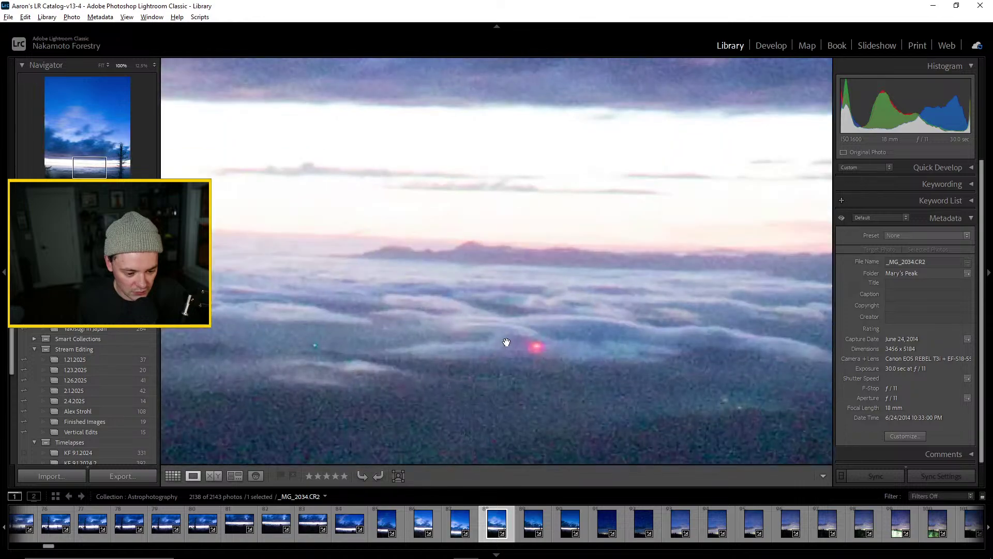
click(519, 320)
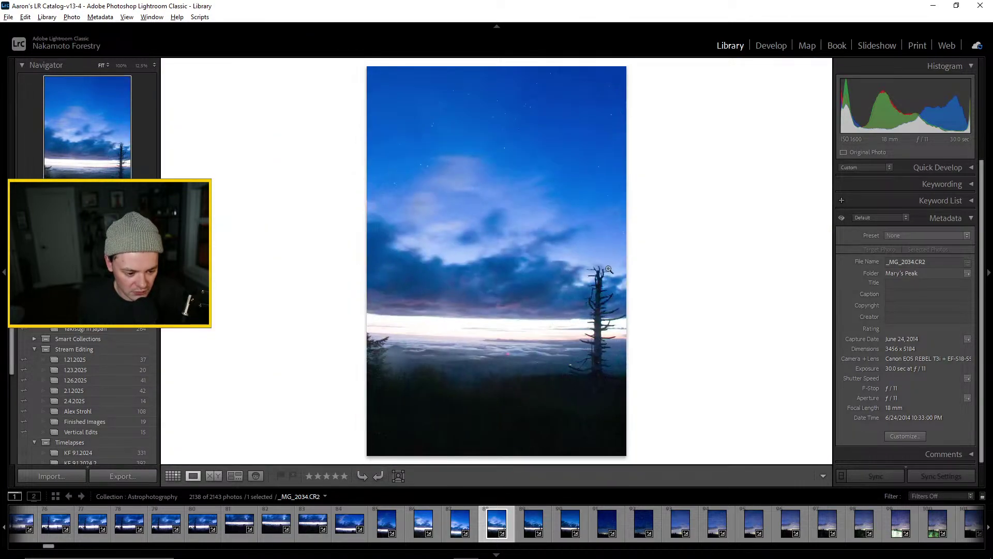
click(179, 476)
View the Mary's Peak city-light photos _MG_2039.CR2 and _MG_2048.CR2 full size, going back to the thumbnail grid after each
scroll(571, 266, down, 2)
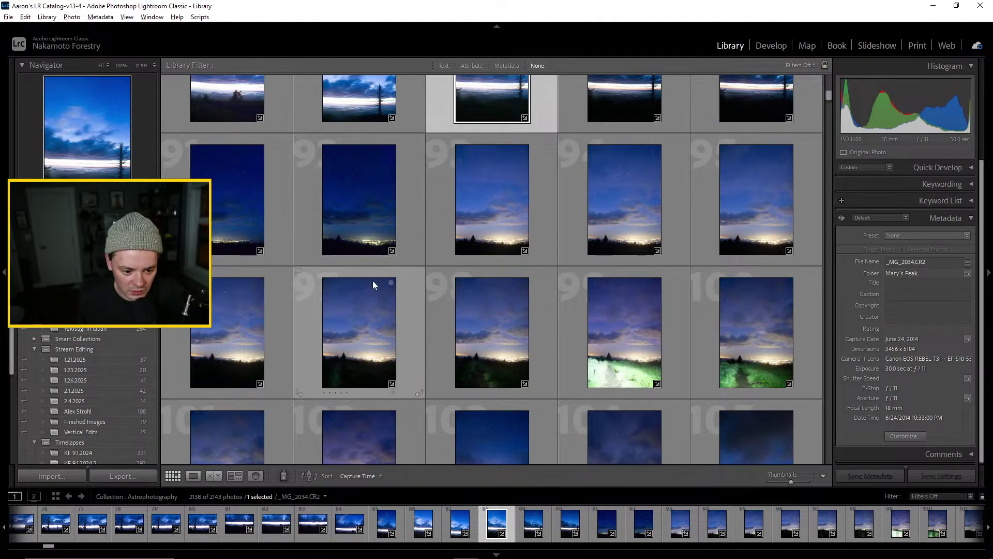
double_click(470, 222)
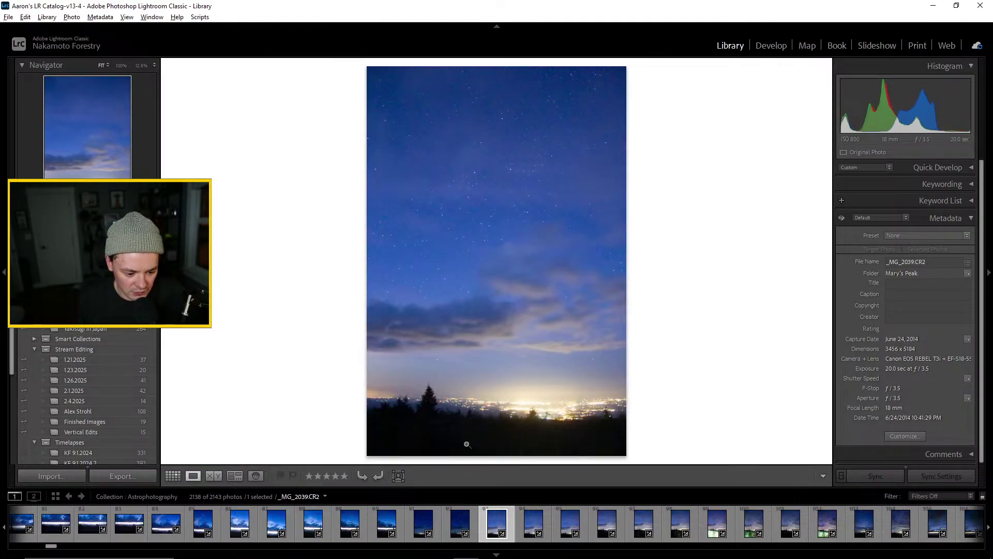
click(175, 477)
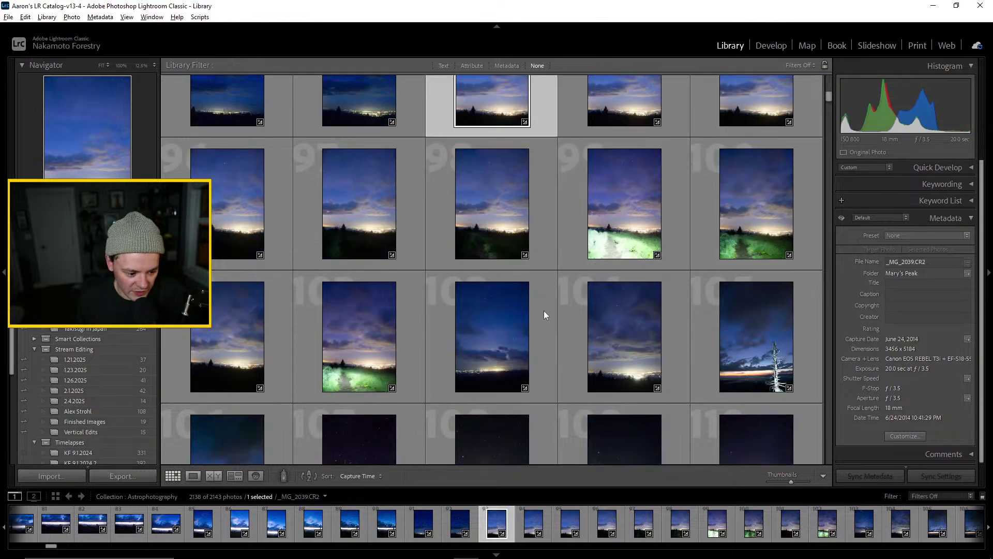
scroll(360, 265, down, 2)
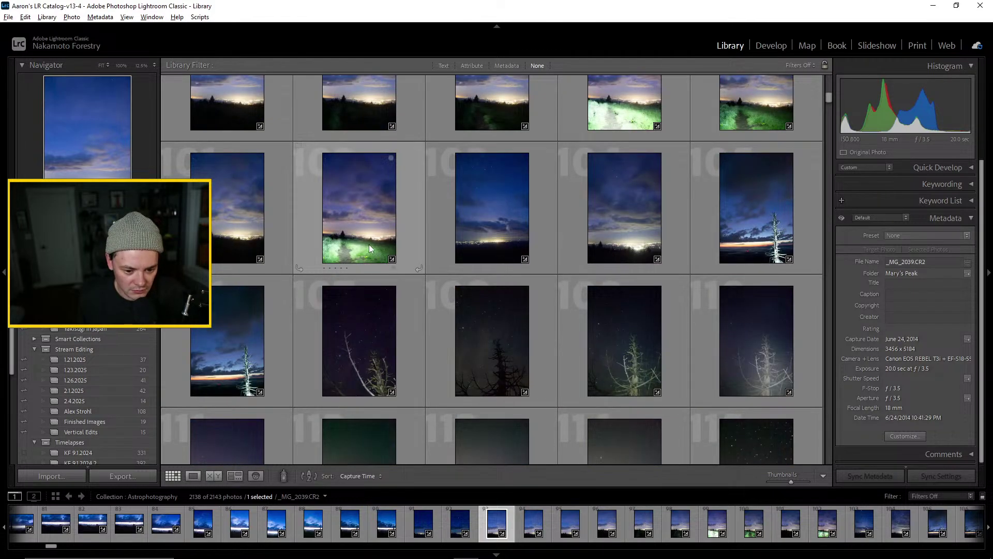
double_click(368, 244)
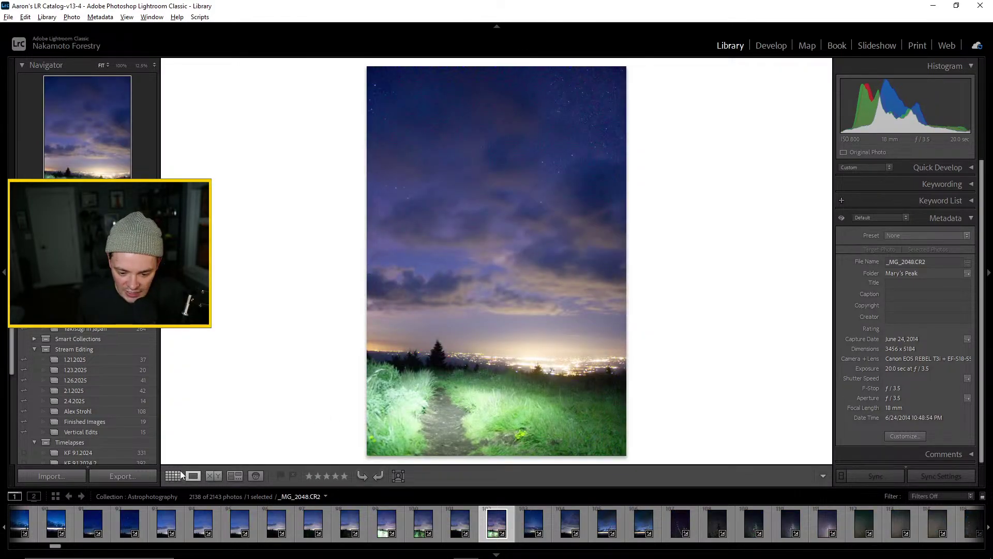
click(181, 474)
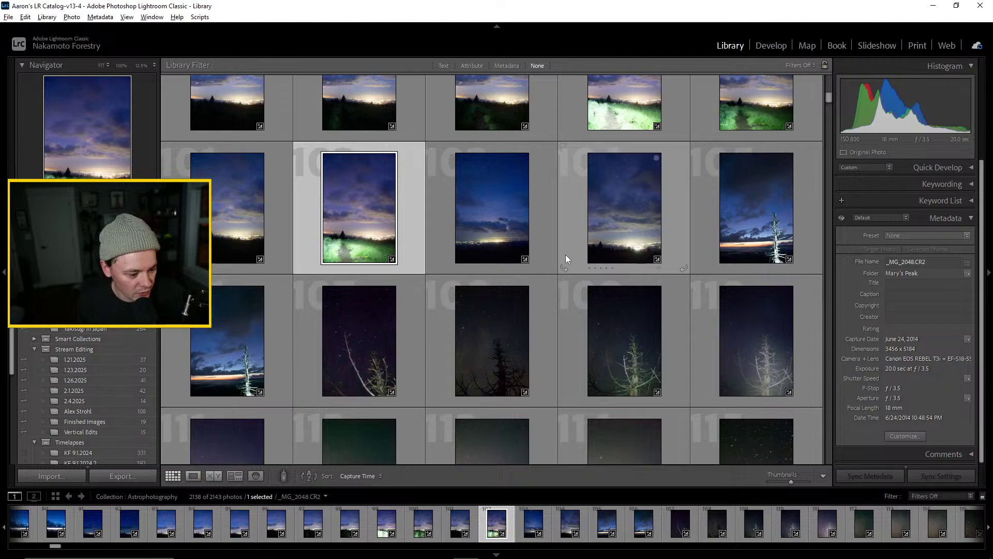
View the lit dead tree photo _MG_2052.CR2 and the starry tree photo _MG_2068.CR2 full size, returning to the grid after each
scroll(535, 255, down, 2)
scroll(374, 173, up, 2)
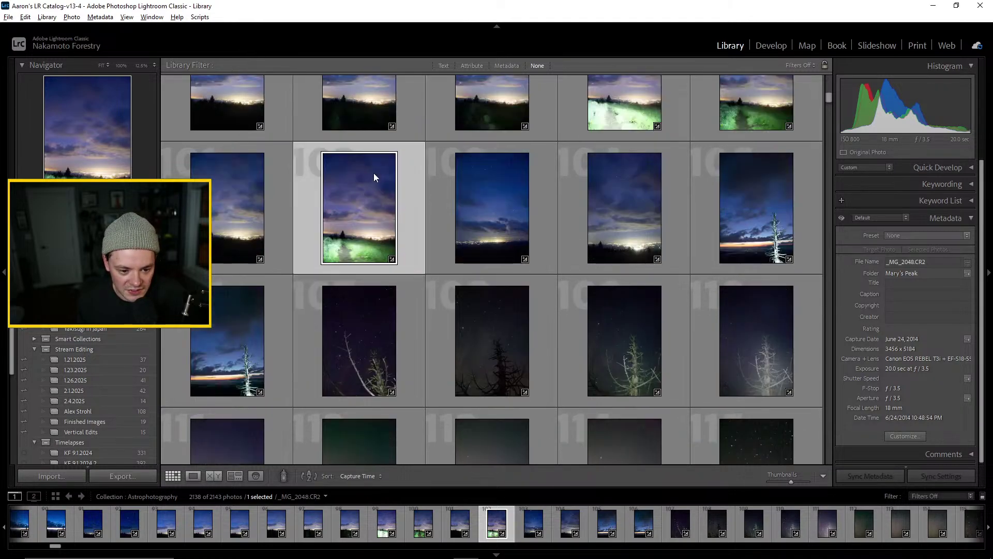
scroll(559, 289, down, 2)
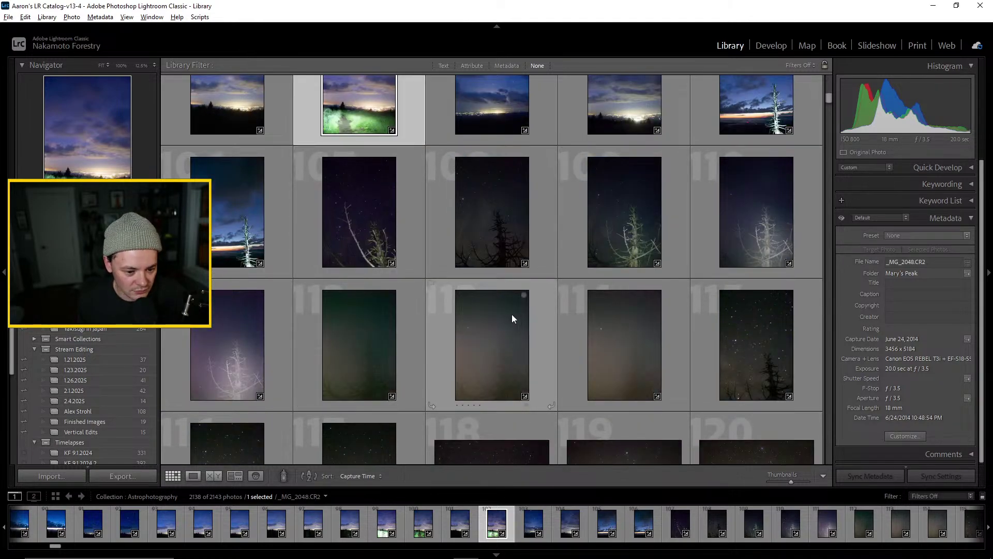
scroll(497, 316, down, 2)
scroll(399, 288, up, 2)
double_click(228, 212)
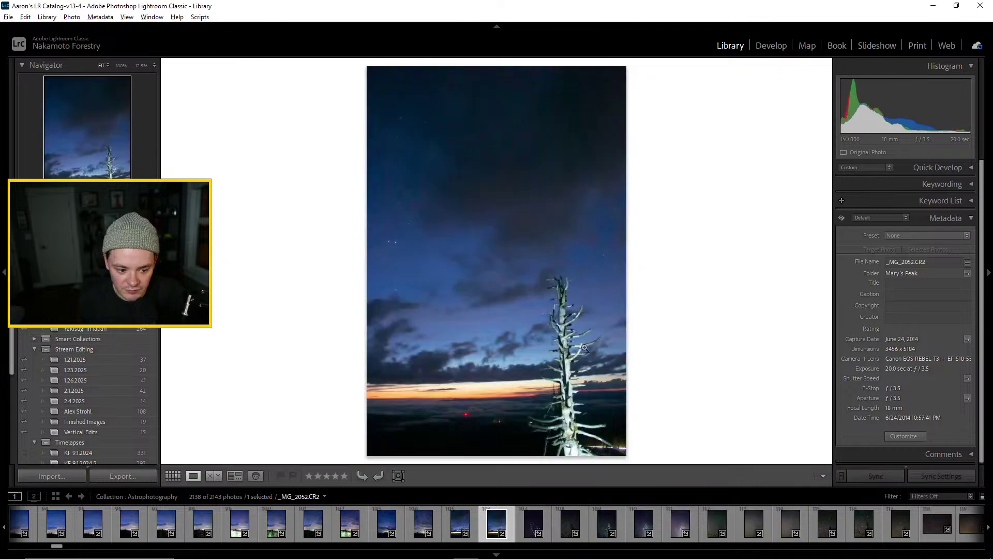
click(179, 476)
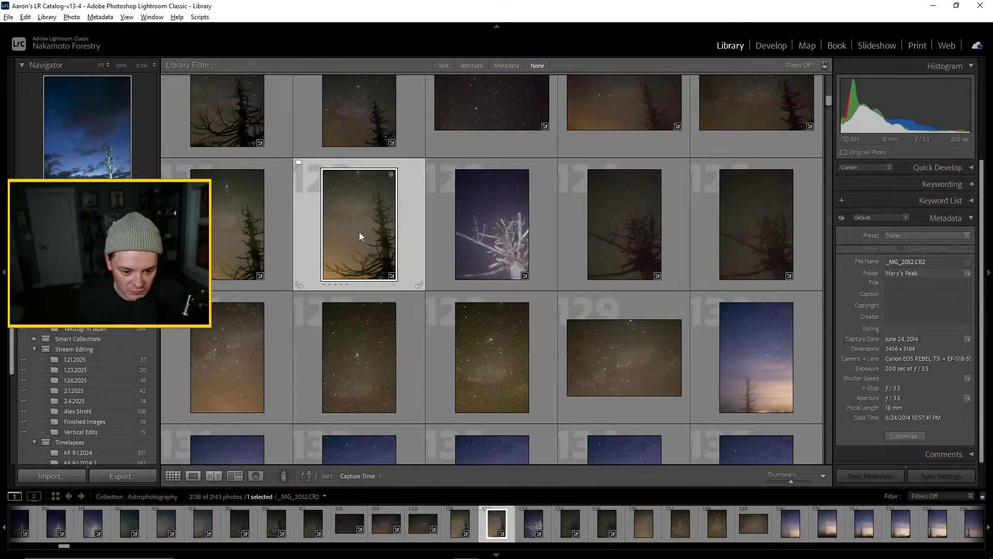
double_click(359, 231)
click(178, 478)
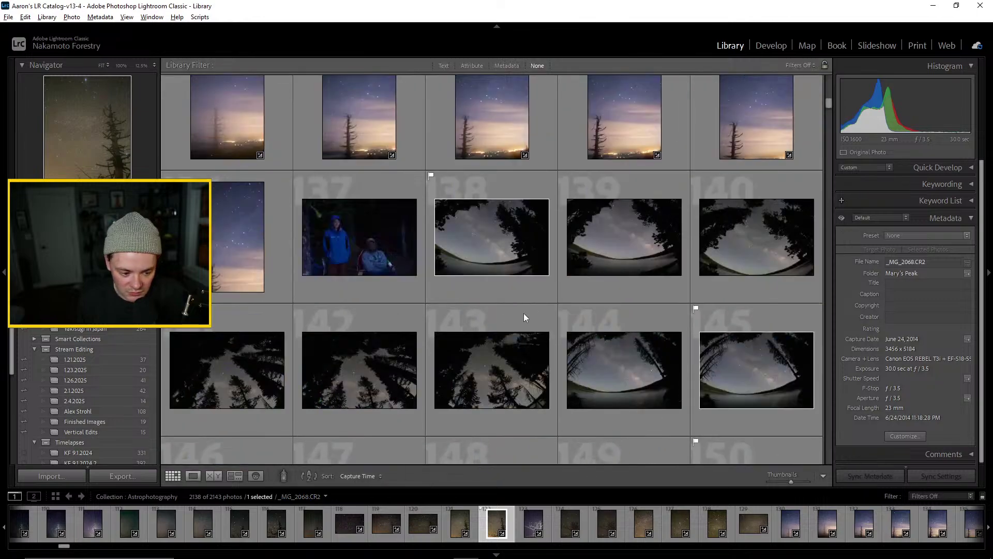
Look through the fisheye night shots to July 2014, view the headlamp silhouette _MG_2624.CR2 full size and return to the grid
scroll(549, 303, down, 2)
scroll(403, 225, up, 2)
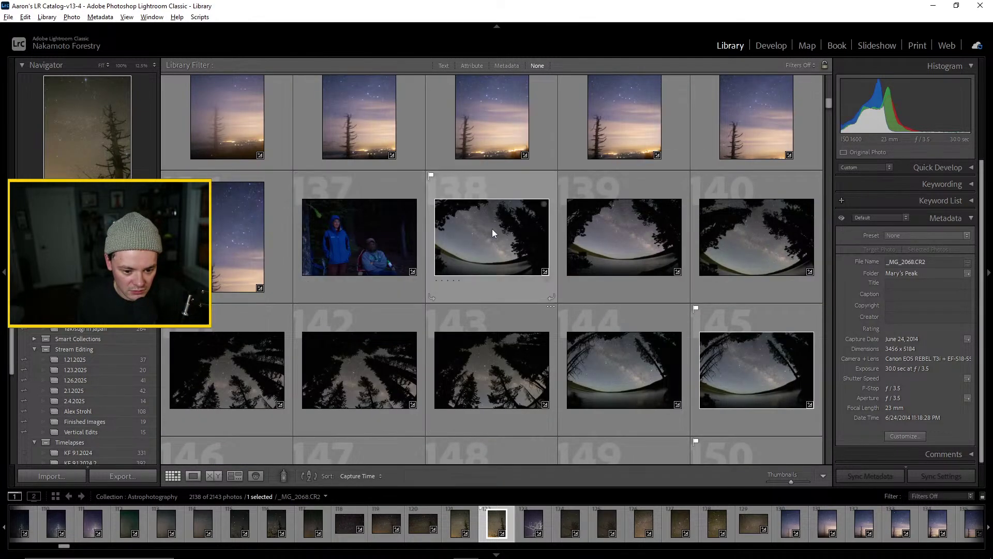
scroll(486, 233, down, 4)
scroll(501, 262, down, 2)
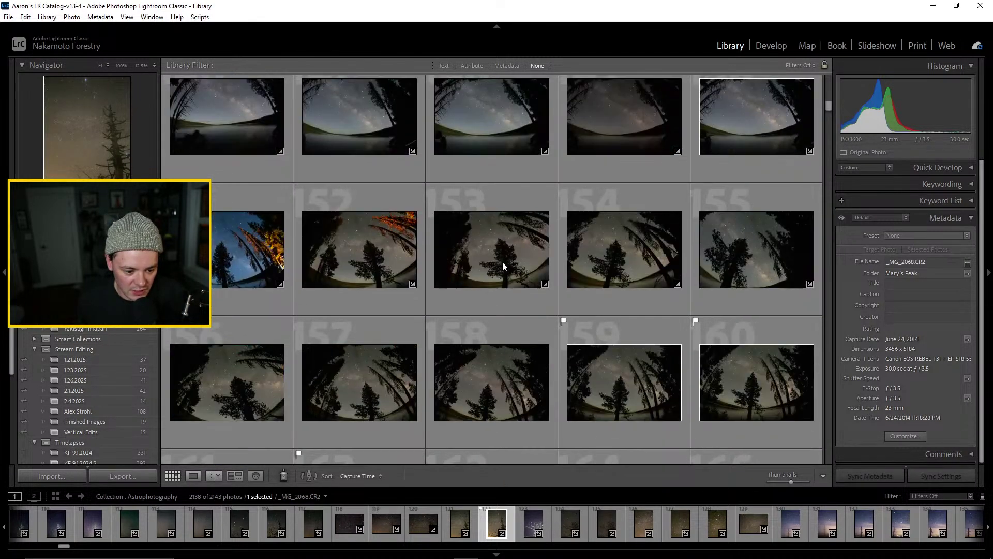
scroll(398, 255, down, 6)
scroll(447, 263, down, 20)
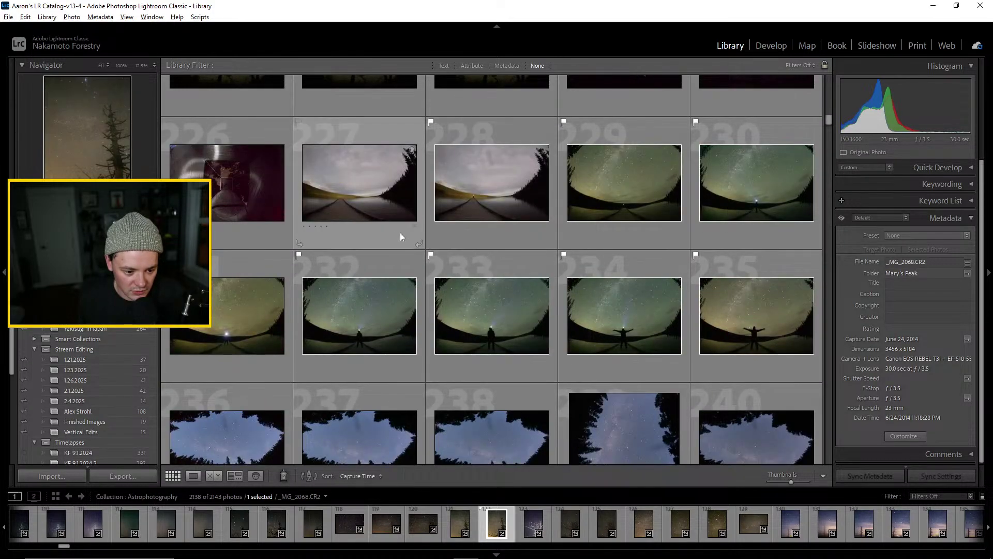
scroll(401, 233, up, 2)
scroll(525, 228, down, 2)
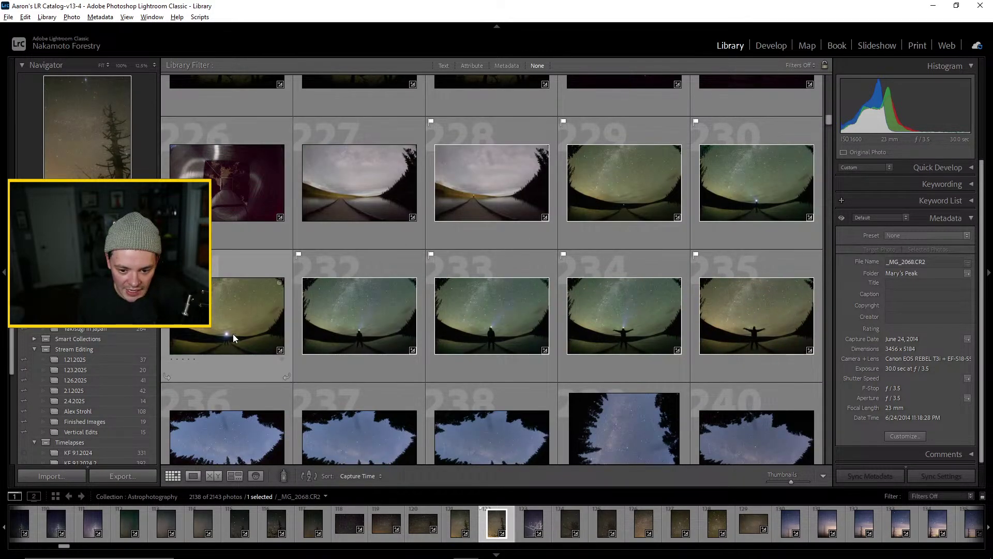
double_click(488, 303)
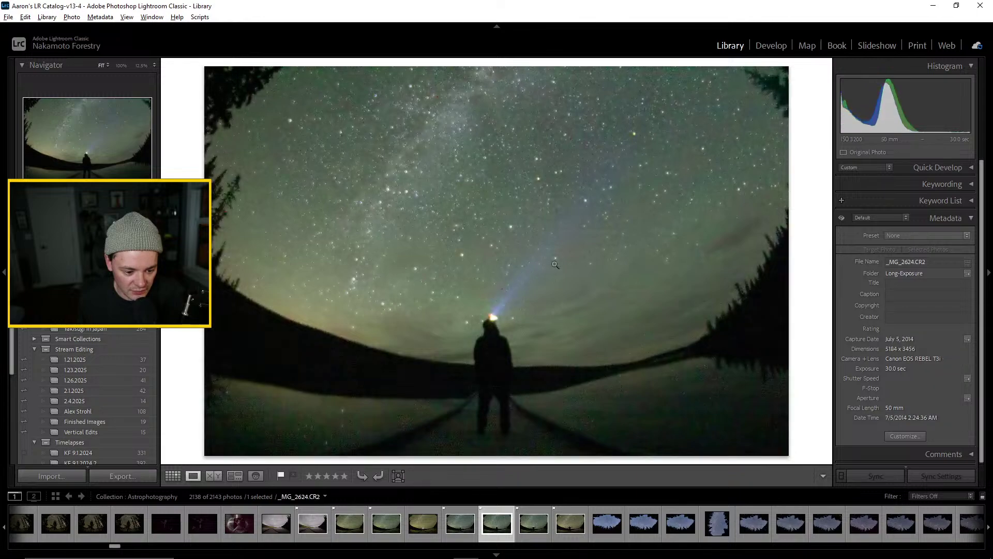
click(172, 475)
Look through the timelapse frames and Milky Way photos, check the capture date of _MG_4346.CR2 and look back over the earlier frames
scroll(523, 297, down, 2)
scroll(420, 252, down, 15)
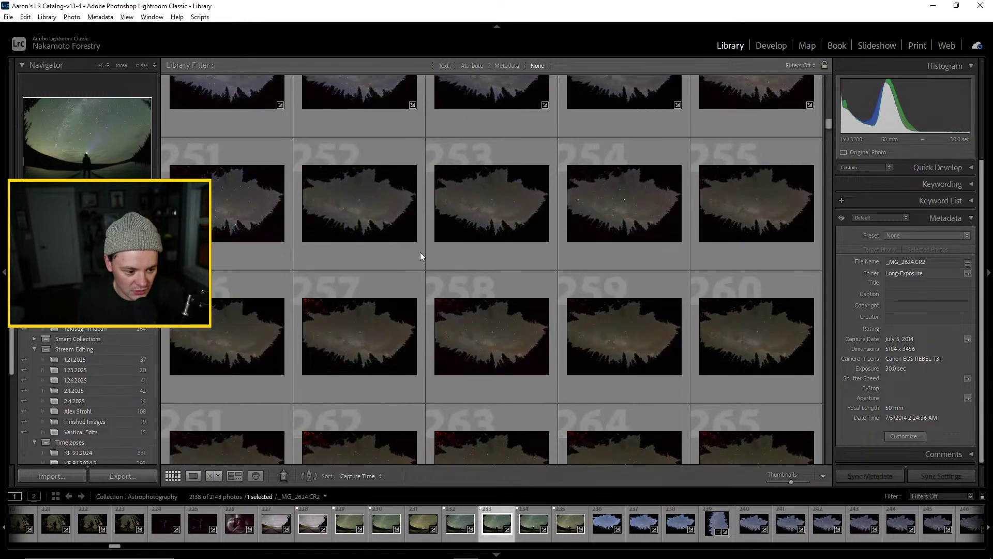
scroll(425, 258, down, 20)
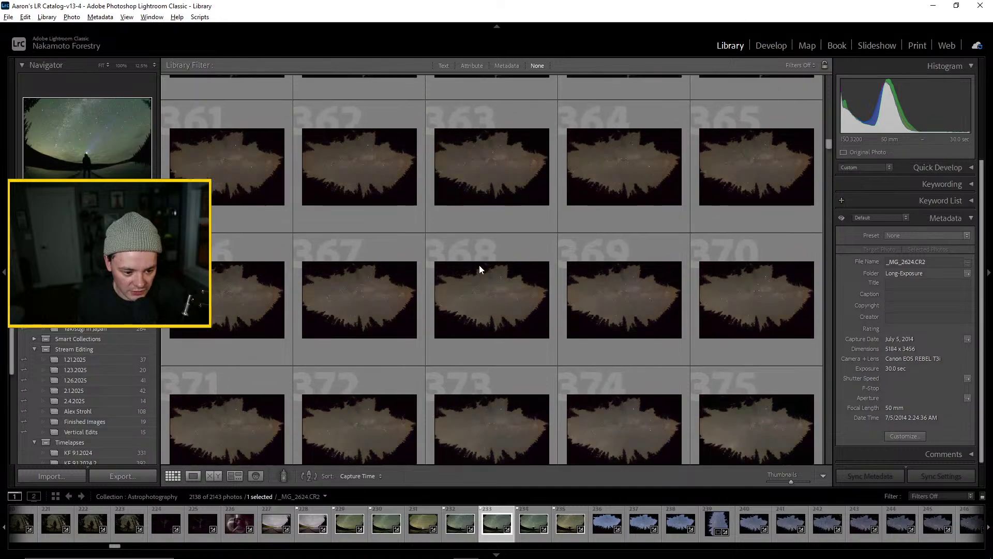
scroll(484, 273, down, 20)
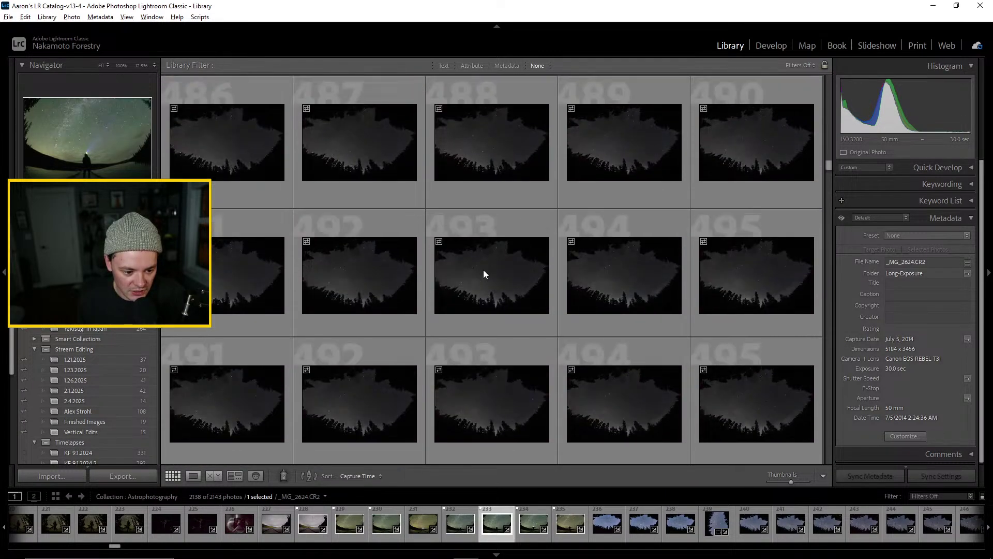
scroll(484, 279, up, 3)
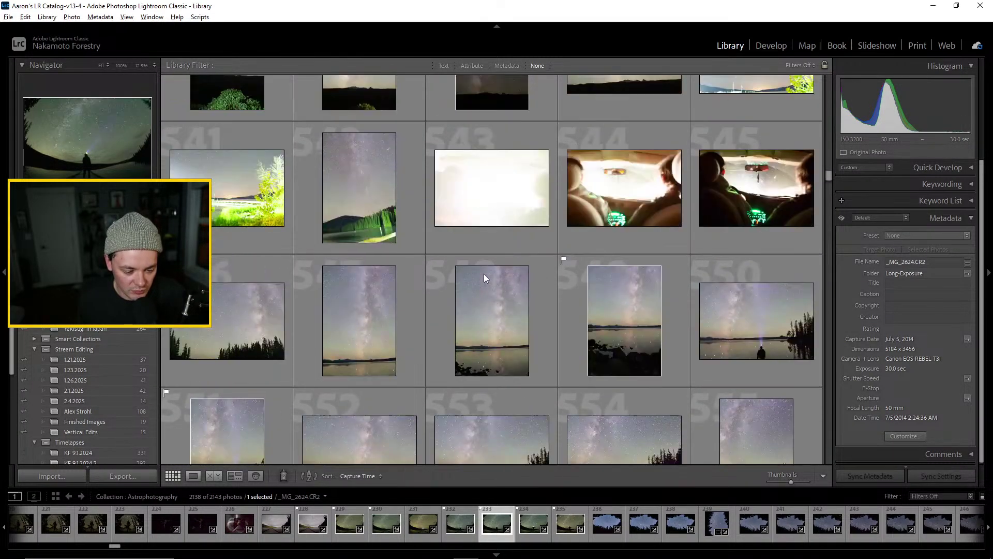
scroll(497, 233, up, 3)
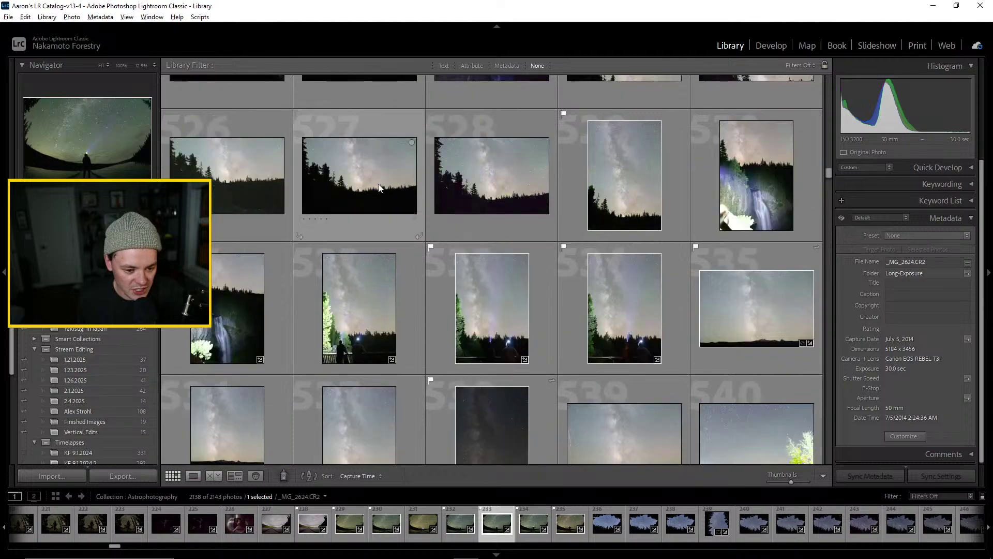
scroll(404, 212, down, 5)
scroll(434, 216, up, 10)
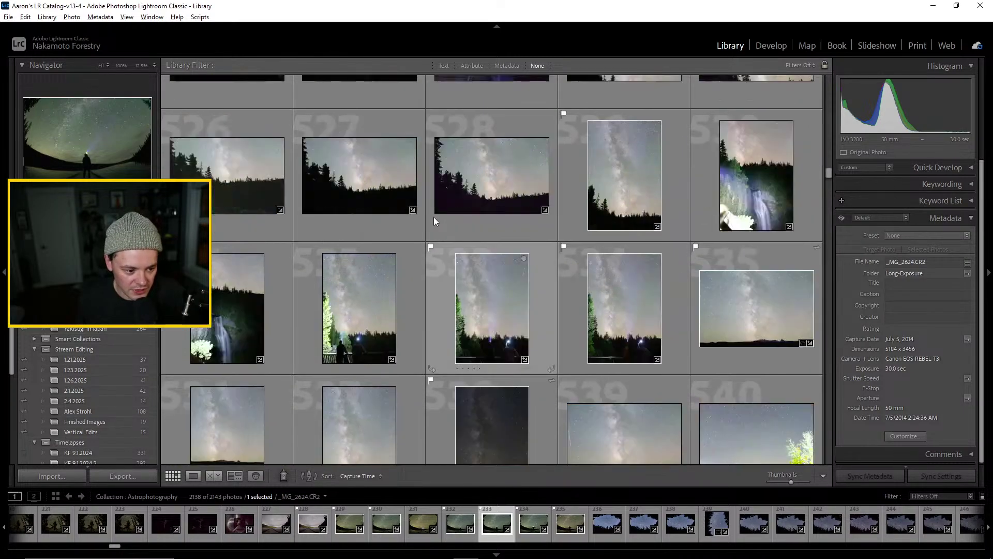
scroll(433, 218, down, 3)
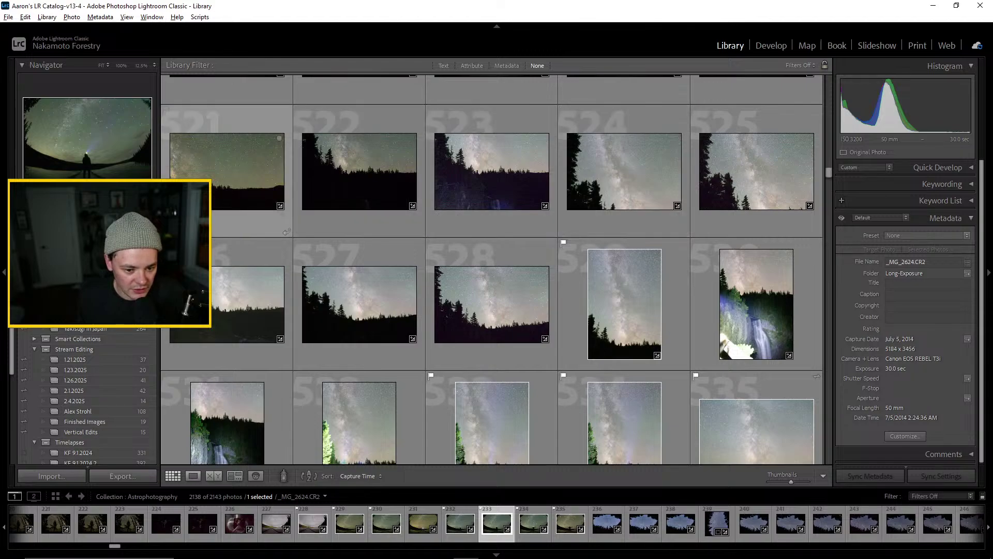
click(222, 170)
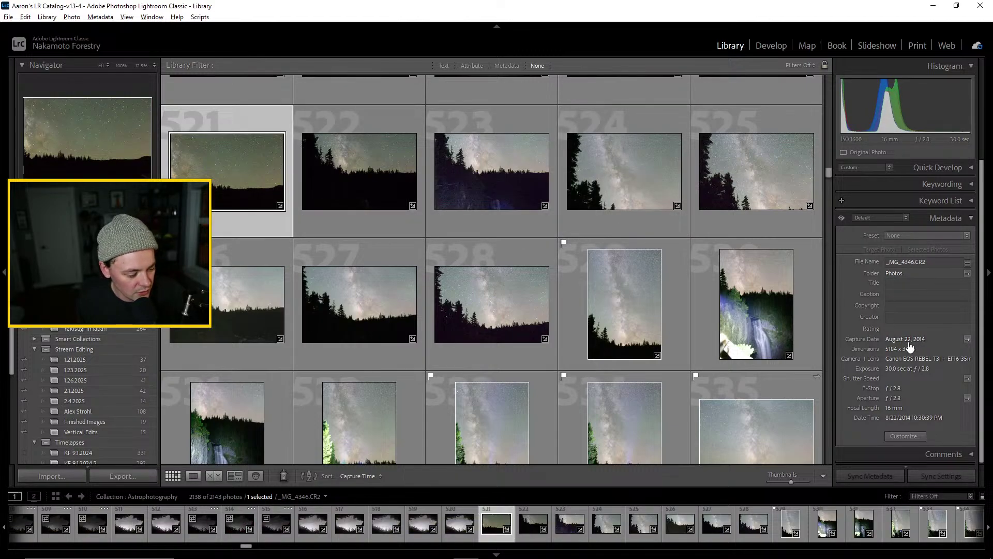
scroll(535, 287, up, 4)
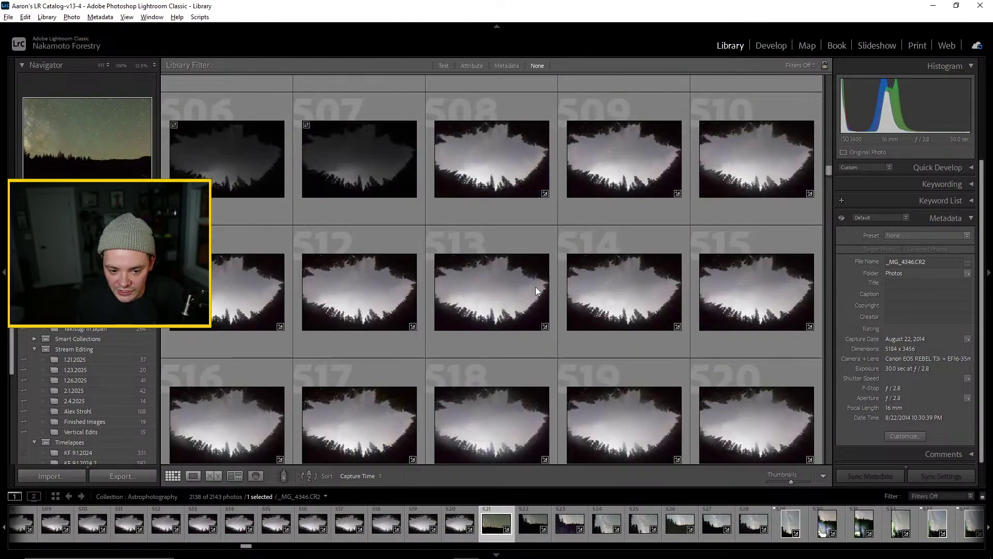
scroll(535, 287, up, 20)
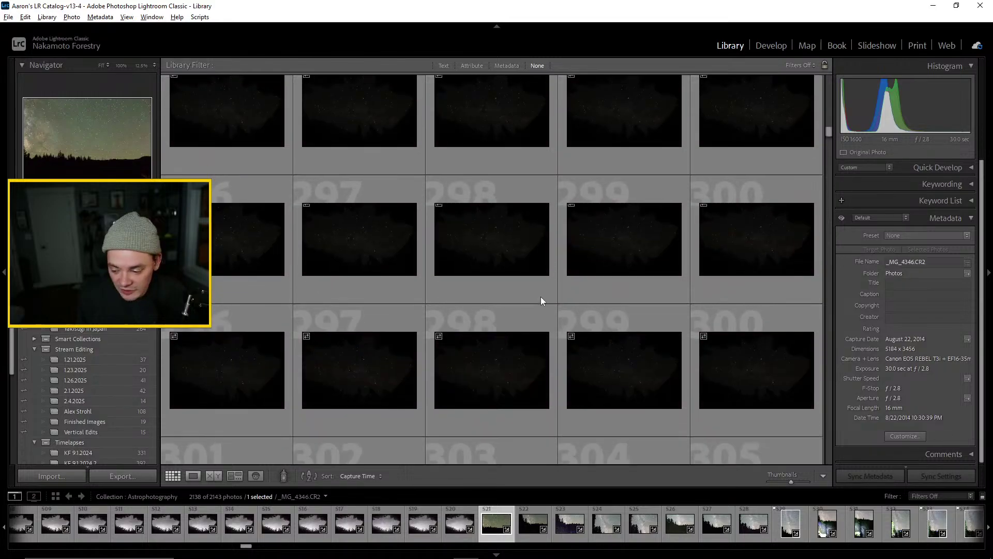
scroll(541, 297, up, 15)
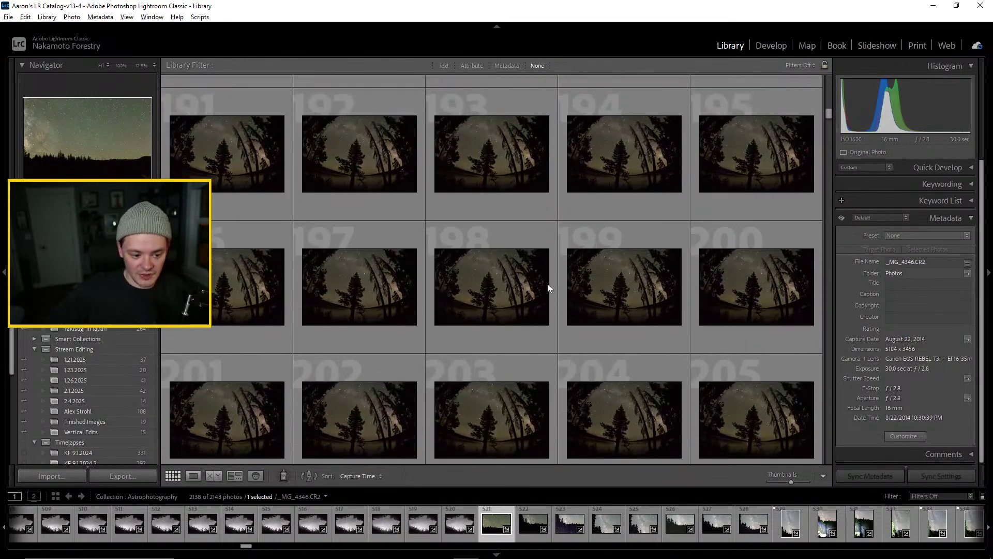
Switch to the 2.4.2025 collection under Stream Editing, bring its aurora photos into view and clear the photo selection
click(80, 401)
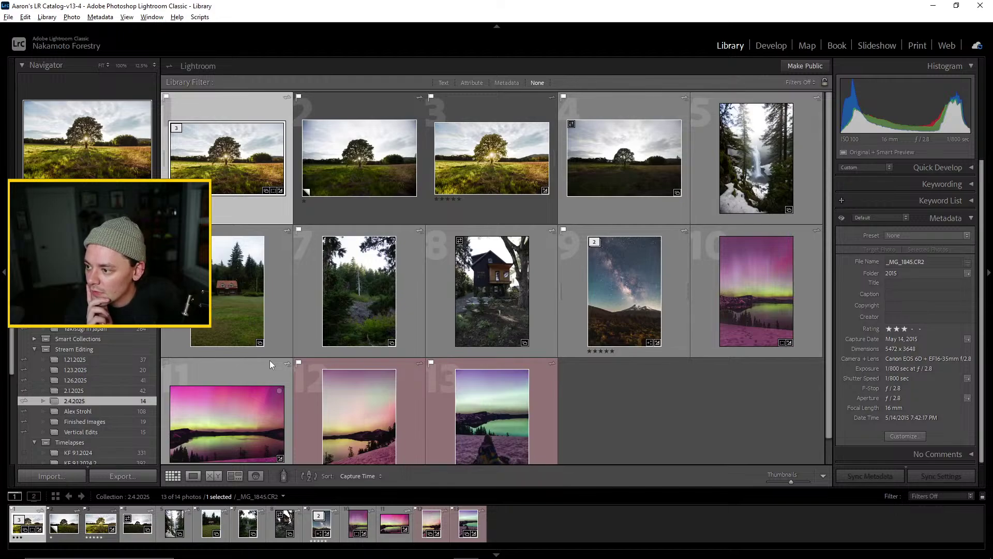
scroll(284, 393, down, 1)
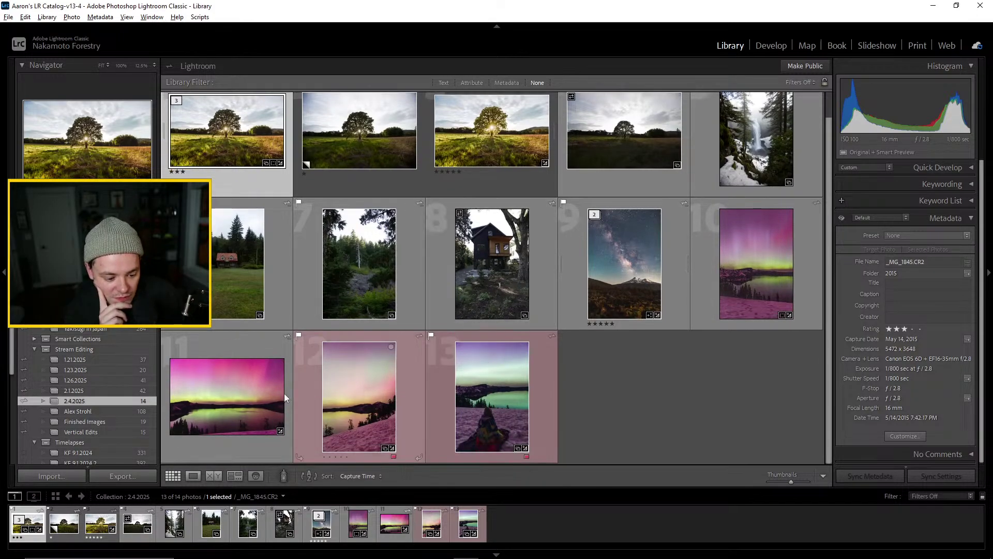
click(643, 379)
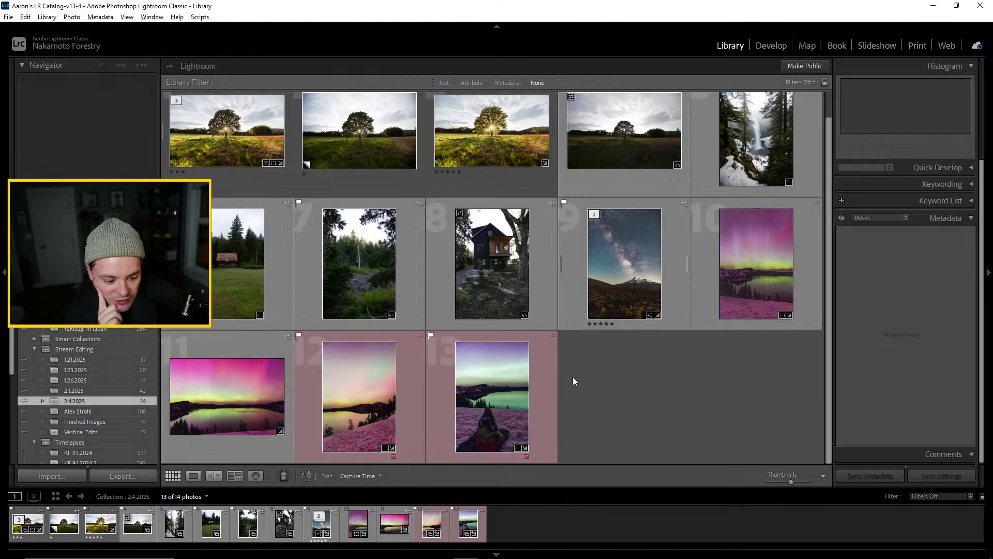
mouse_move(574, 557)
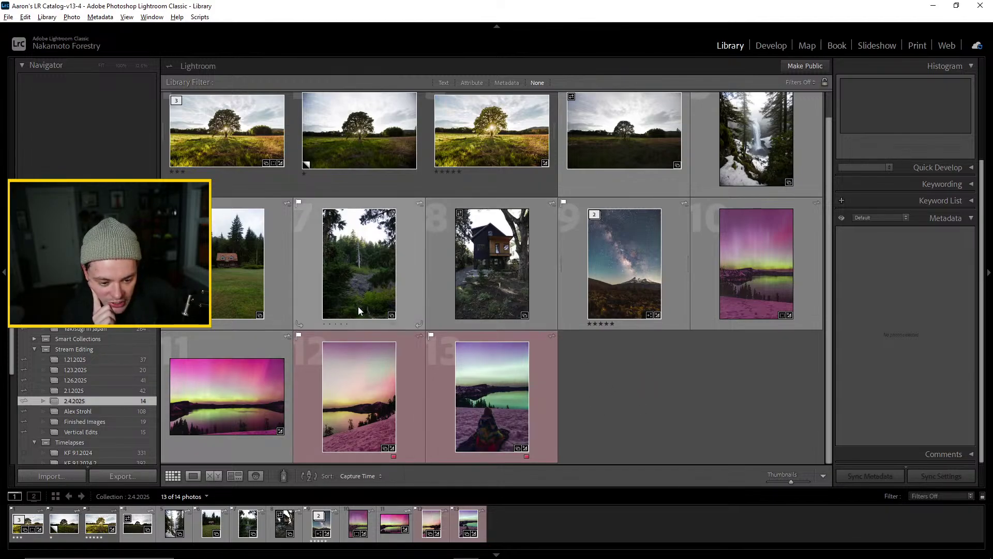
scroll(667, 365, up, 1)
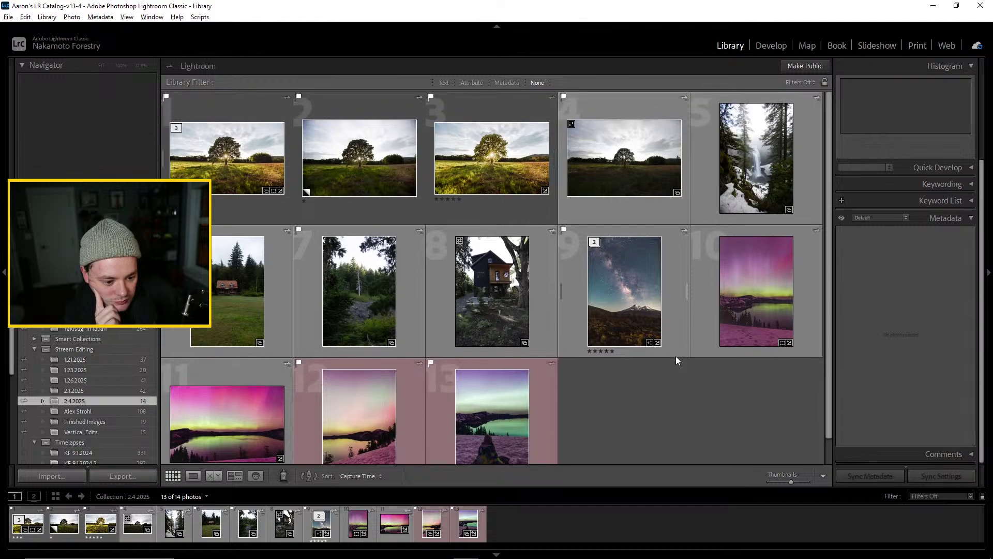
scroll(660, 396, down, 1)
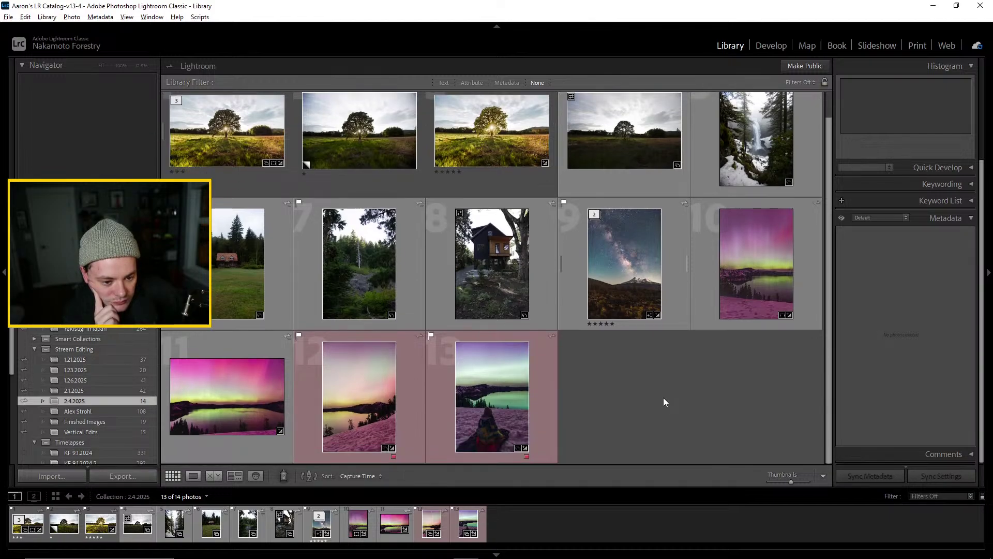
scroll(659, 393, up, 1)
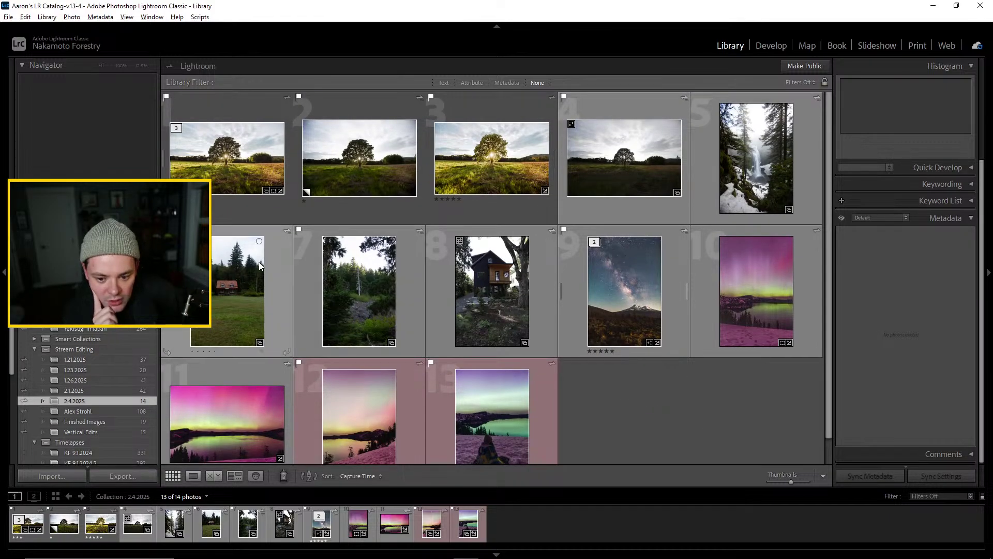
Filter the 2.4.2025 collection down to flagged photos with a five-star rating
click(498, 156)
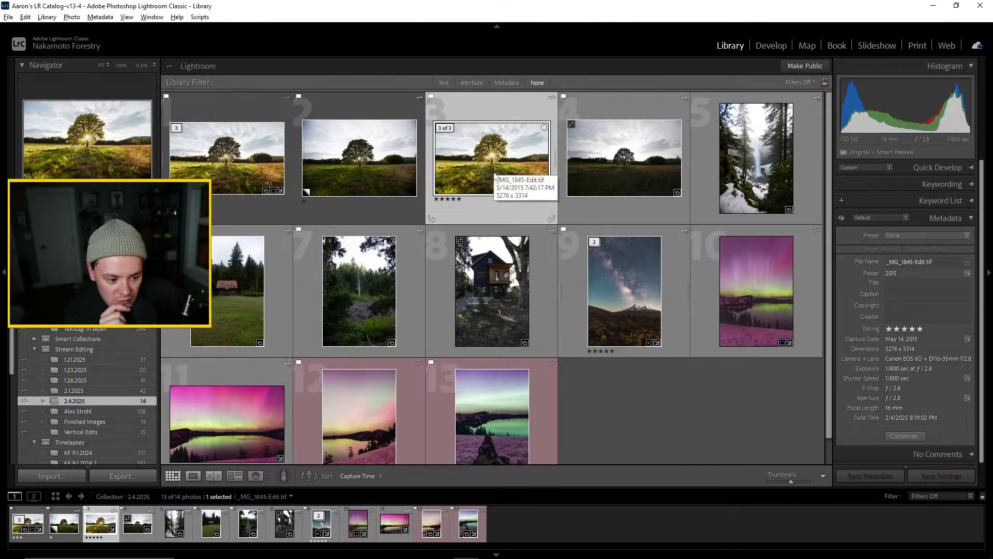
click(472, 82)
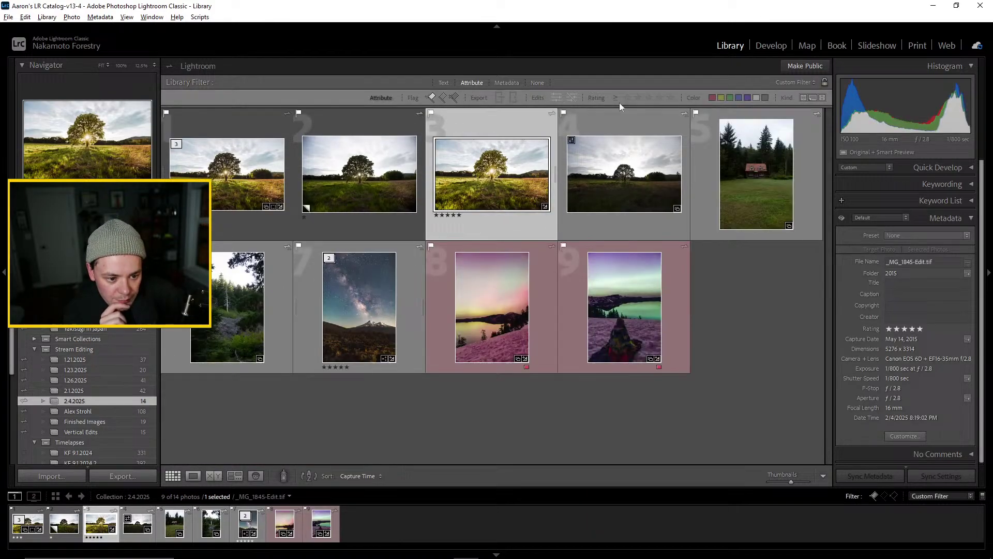
click(669, 98)
View the Milky Way photo and the sunlit oak tree photo full size, and return to the grid
double_click(336, 233)
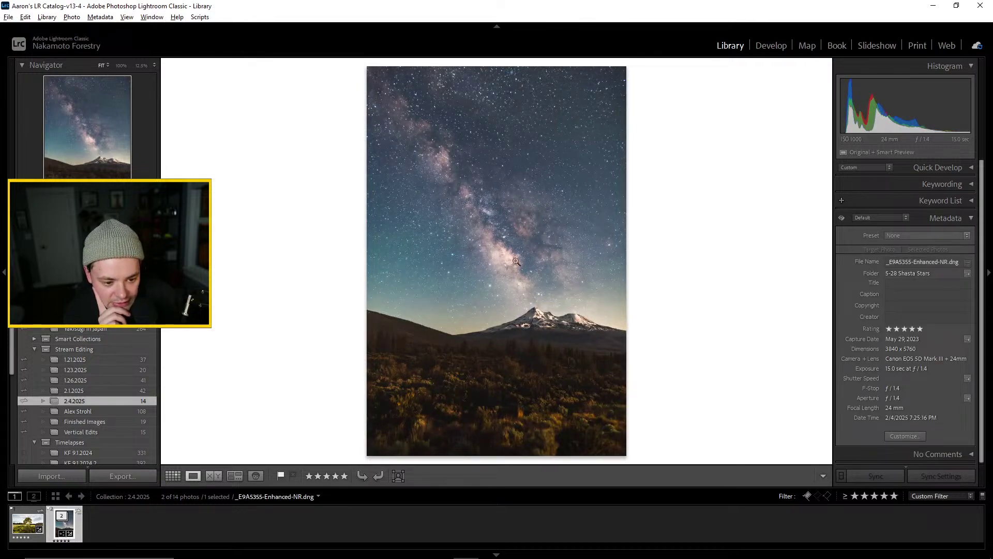
key(Left)
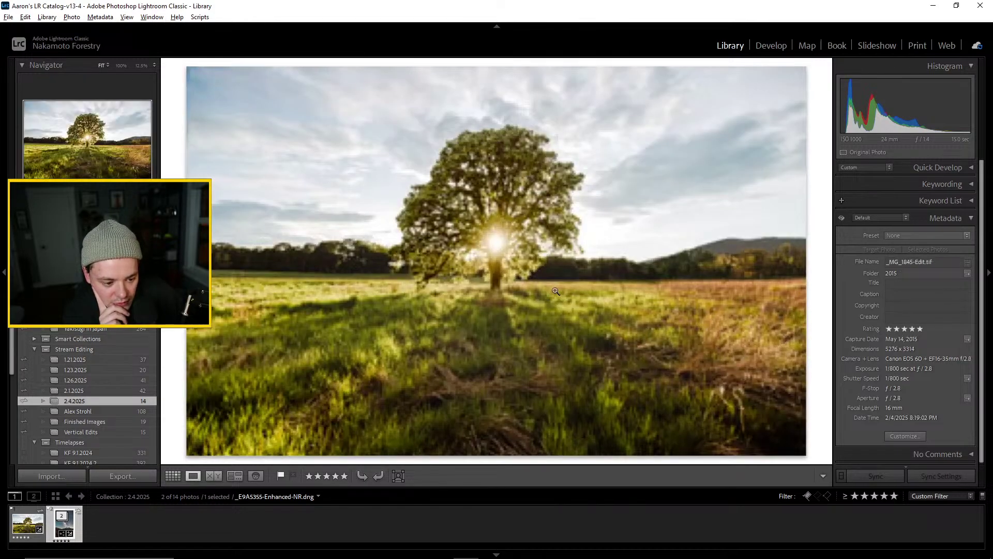
key(Right)
click(173, 475)
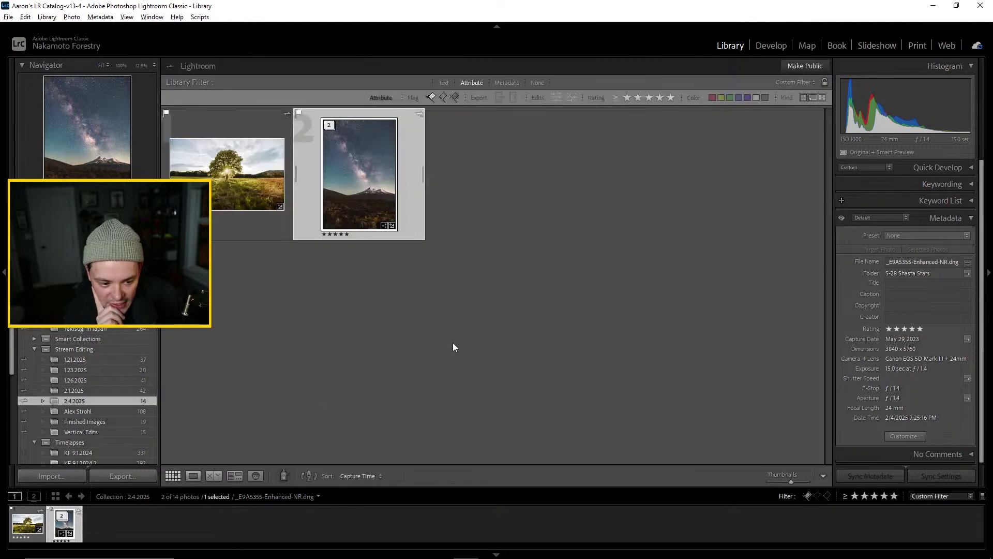
Clear the five-star rating filter while keeping the flag filter, and expand the Milky Way photo's stack
right_click(371, 156)
click(508, 117)
click(508, 117)
click(332, 127)
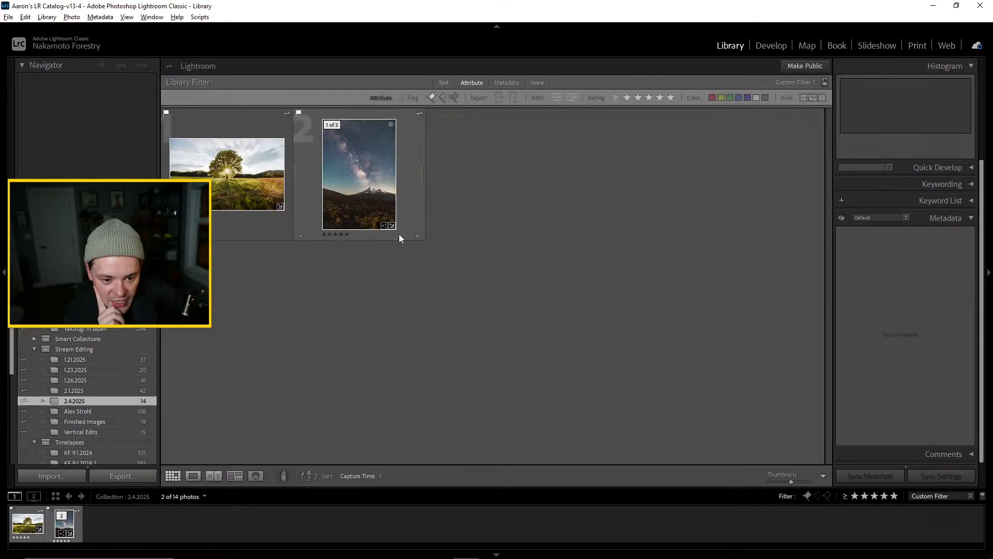
click(333, 125)
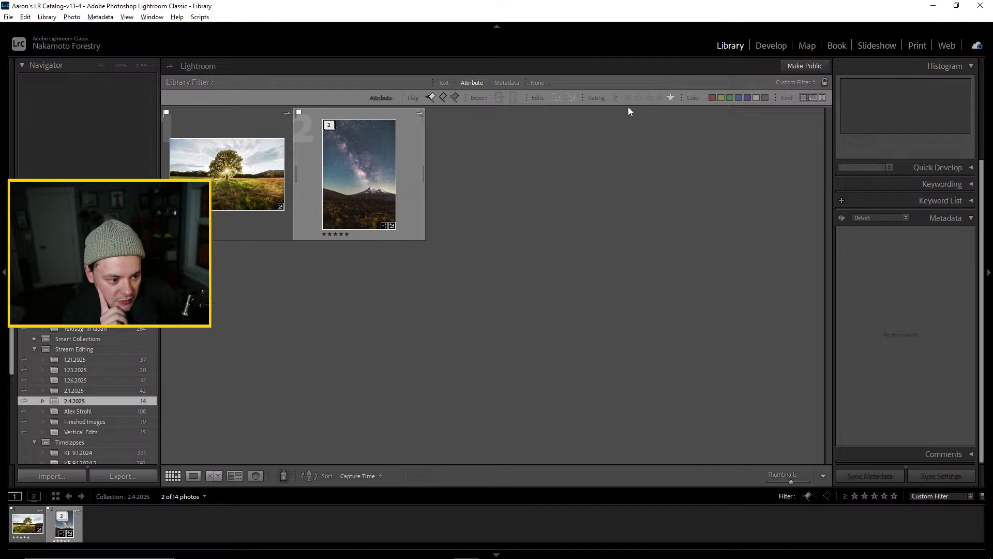
click(339, 254)
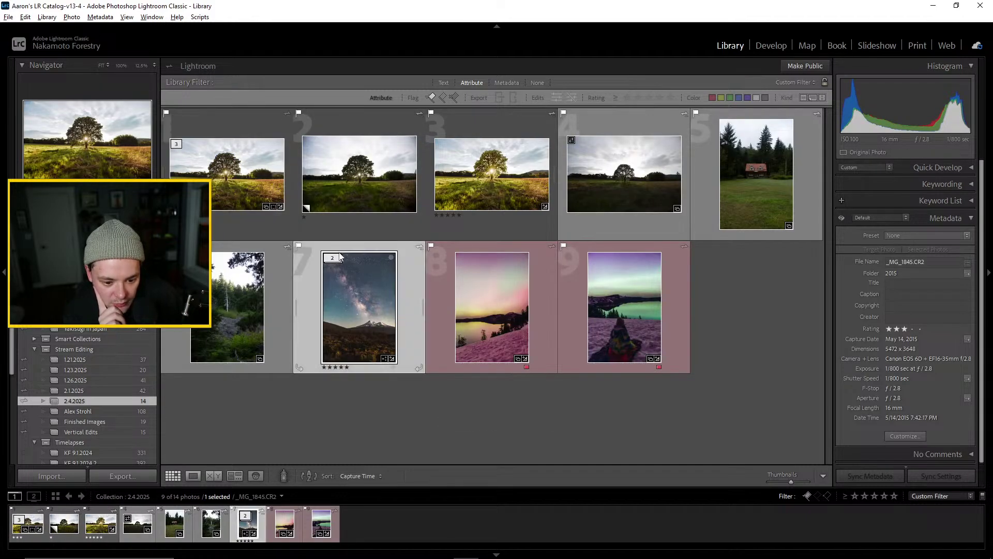
click(339, 253)
Create a virtual copy of the Milky Way raw file _E9A5355.CR2 from the expanded stack
click(470, 302)
right_click(489, 293)
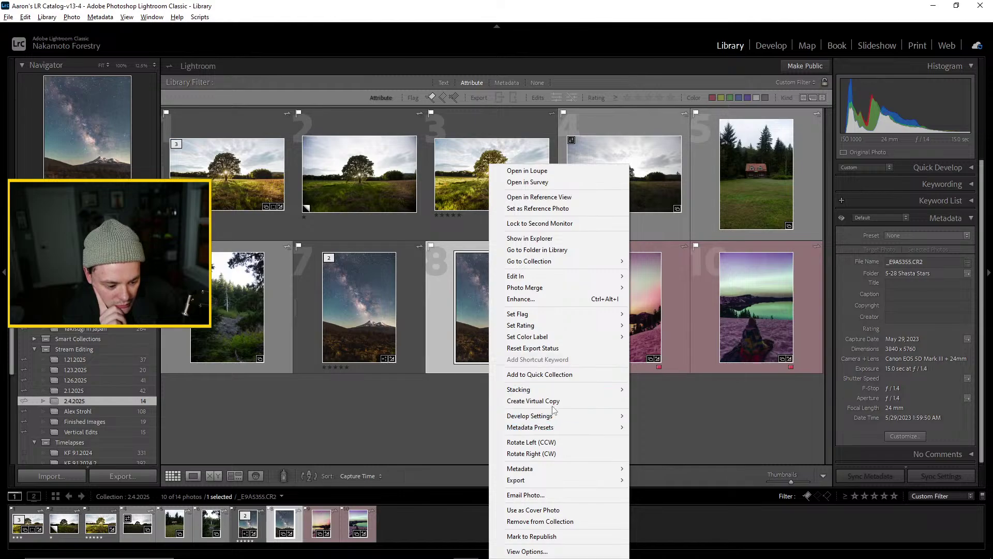
click(532, 401)
Open the virtual copy in the Develop module, reset all its adjustments and raise Exposure to +1.58
double_click(622, 306)
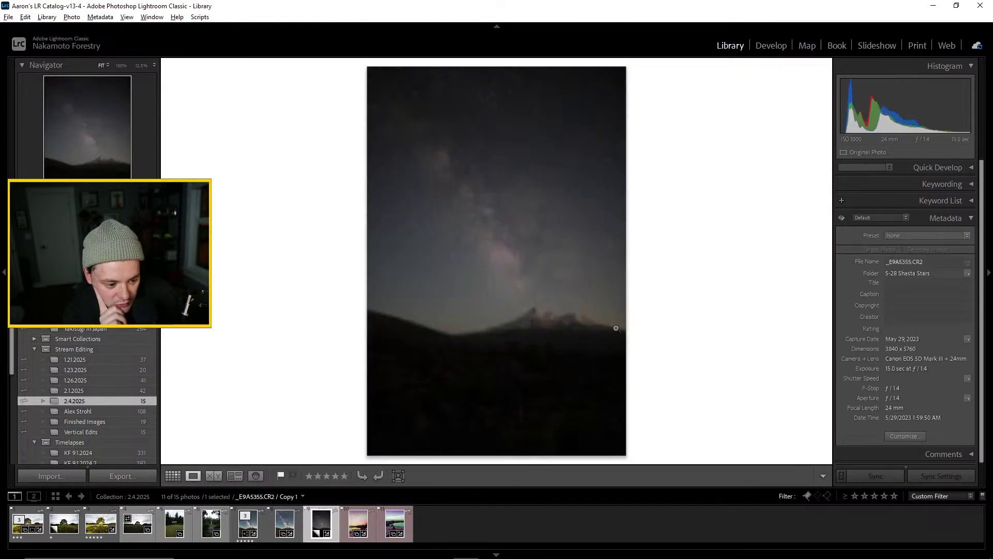
click(772, 47)
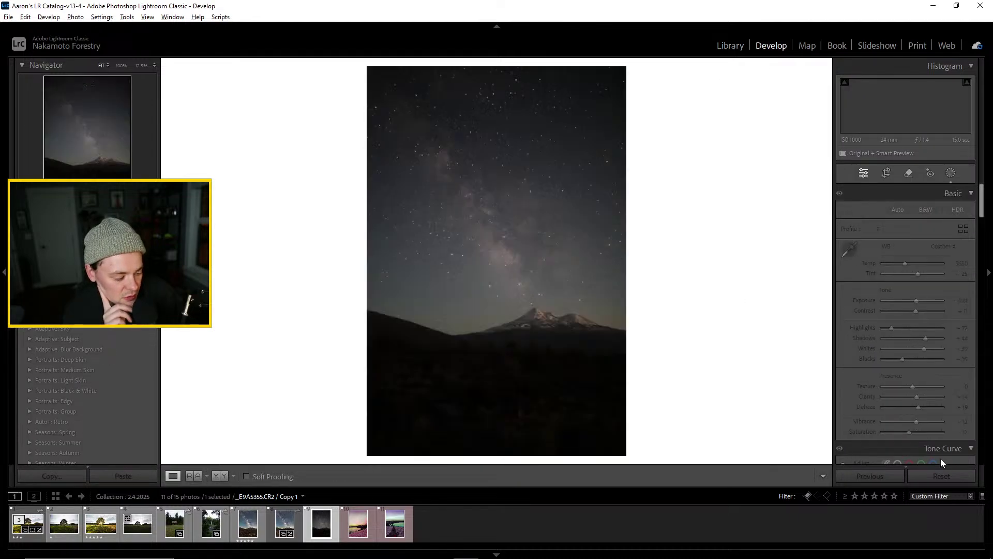
click(936, 480)
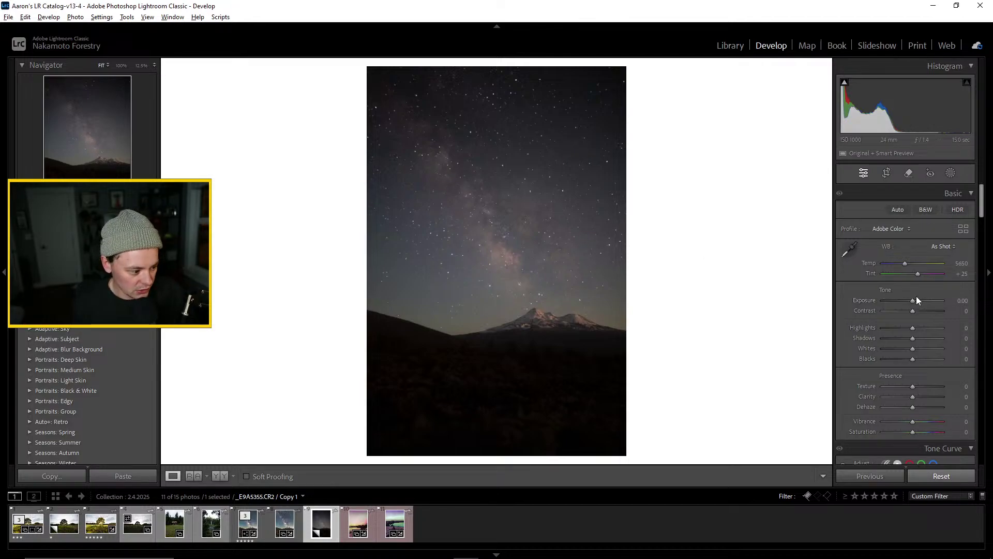
drag(912, 299, 921, 302)
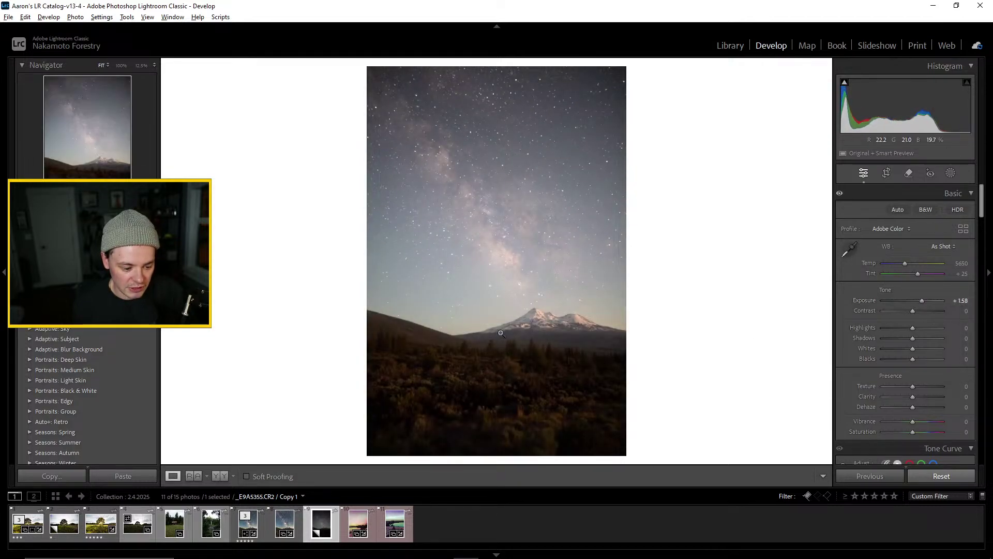
Examine the snowy mountain, the dark foreground brush and the Milky Way at 100%, returning to the full view after each
click(539, 289)
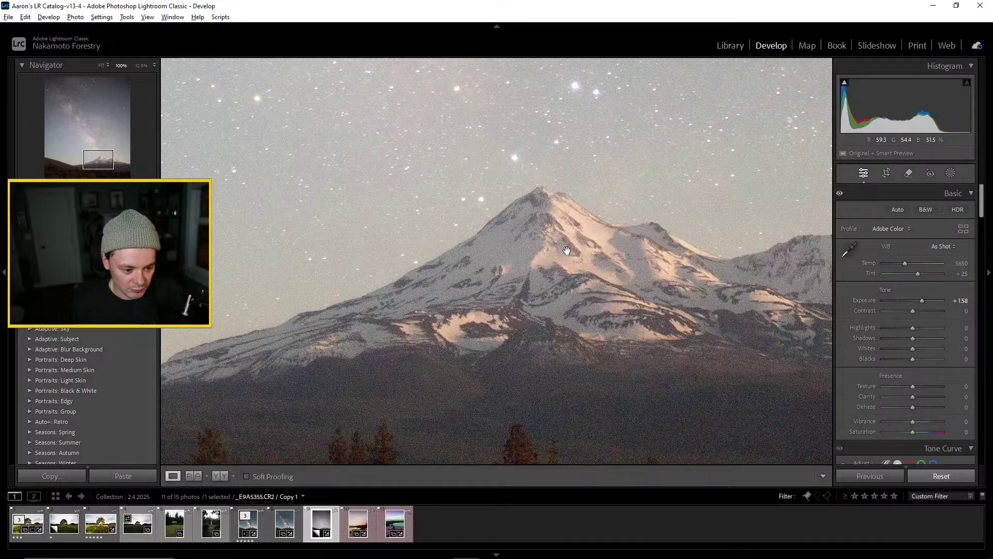
click(533, 240)
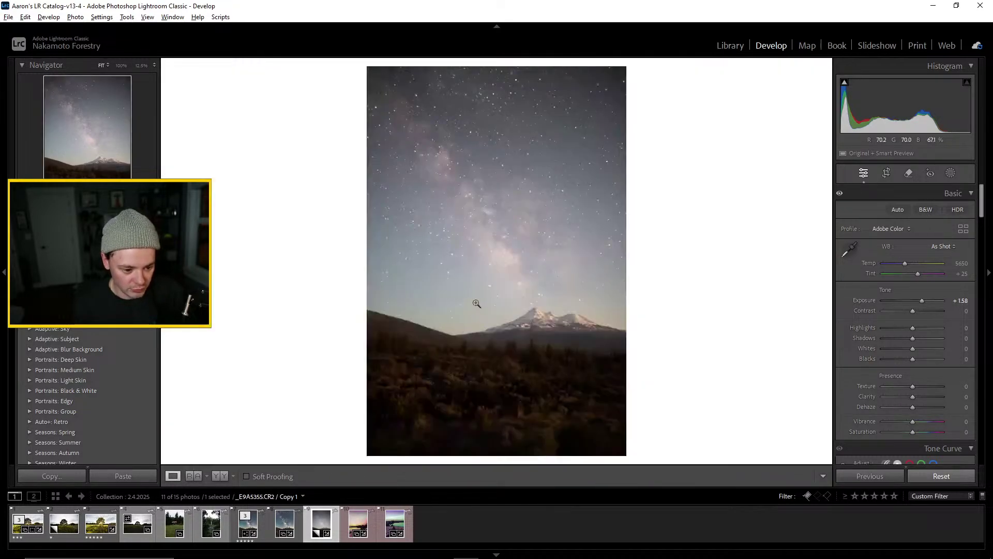
click(501, 380)
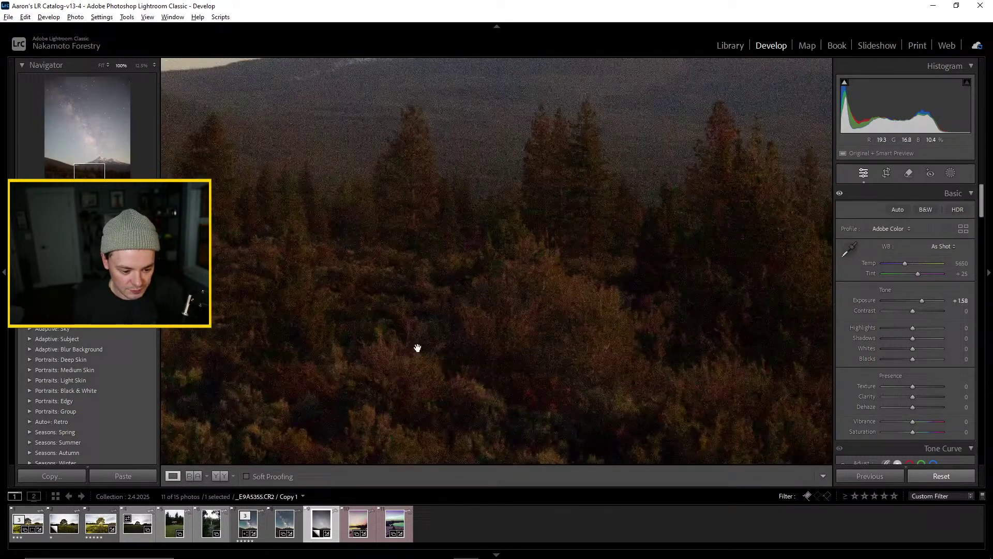
click(415, 312)
click(428, 147)
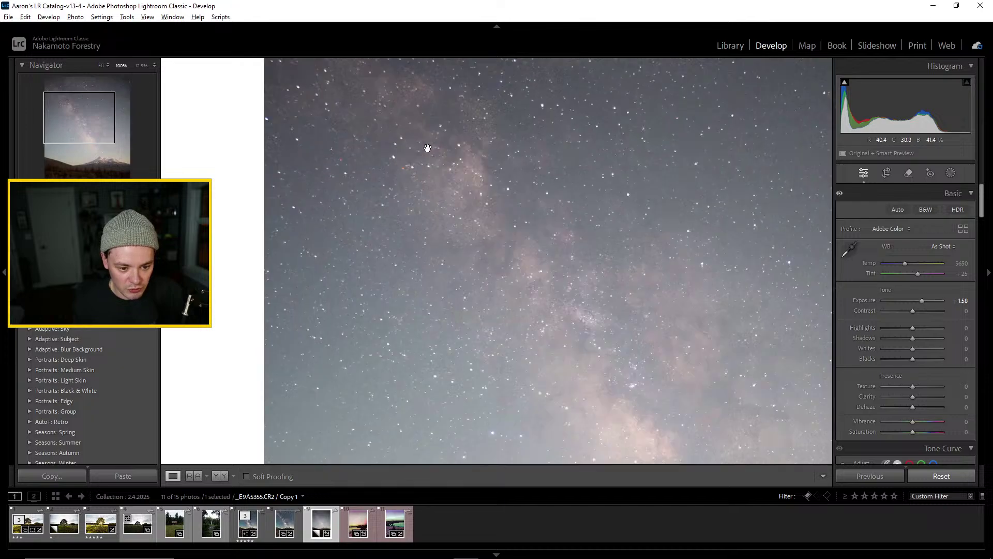
click(428, 145)
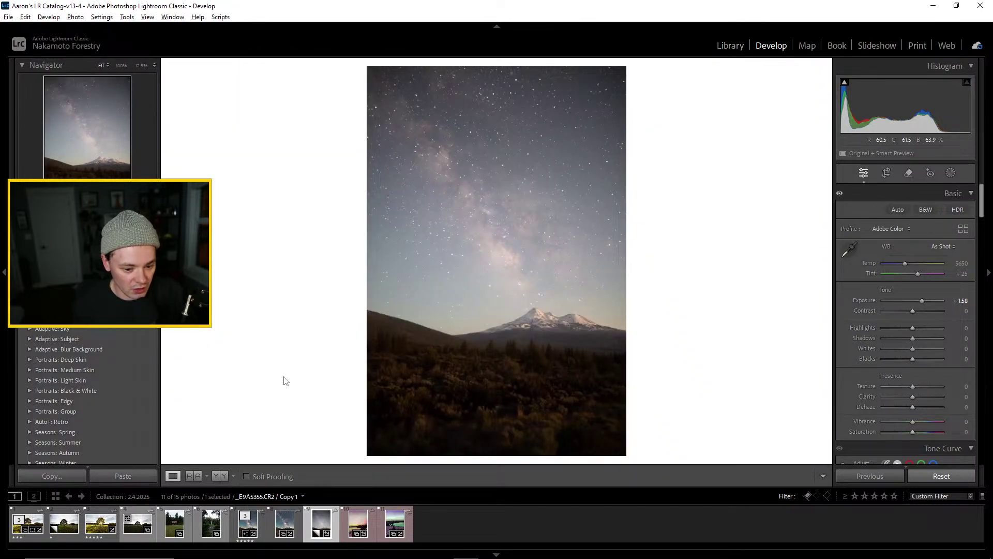
Return to the Library grid, switch to All Photographs and look through the surrounding Shasta night photos from May 2023
click(738, 46)
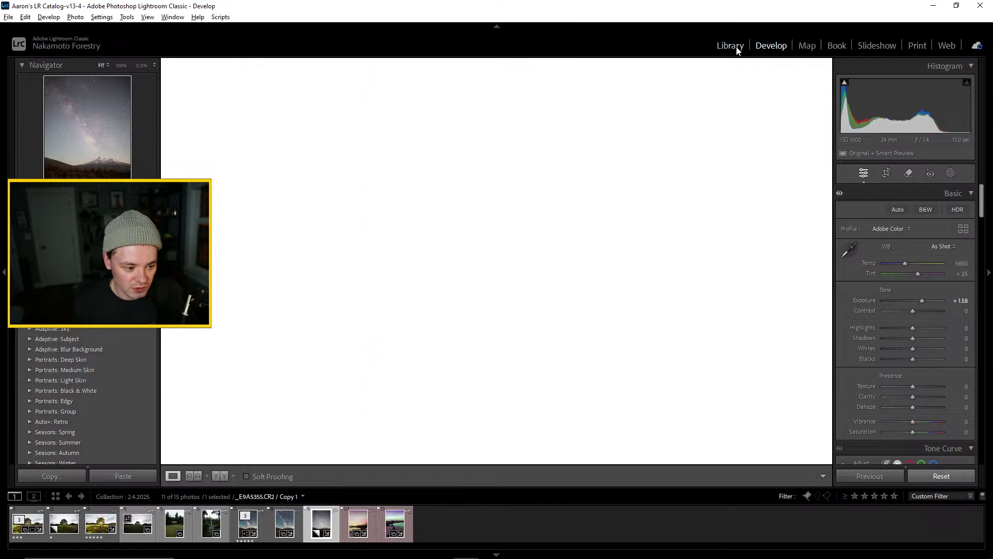
click(173, 477)
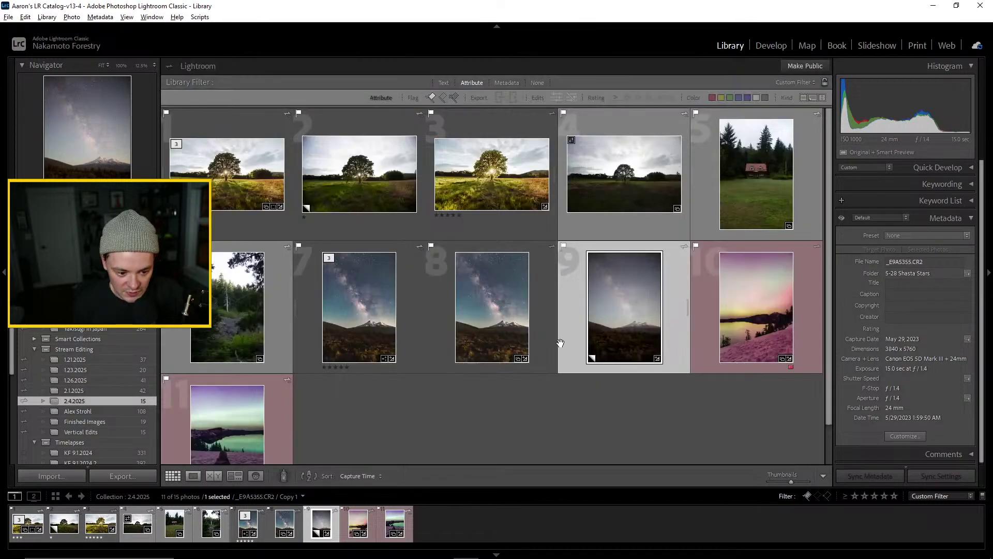
scroll(78, 258, up, 3)
click(67, 233)
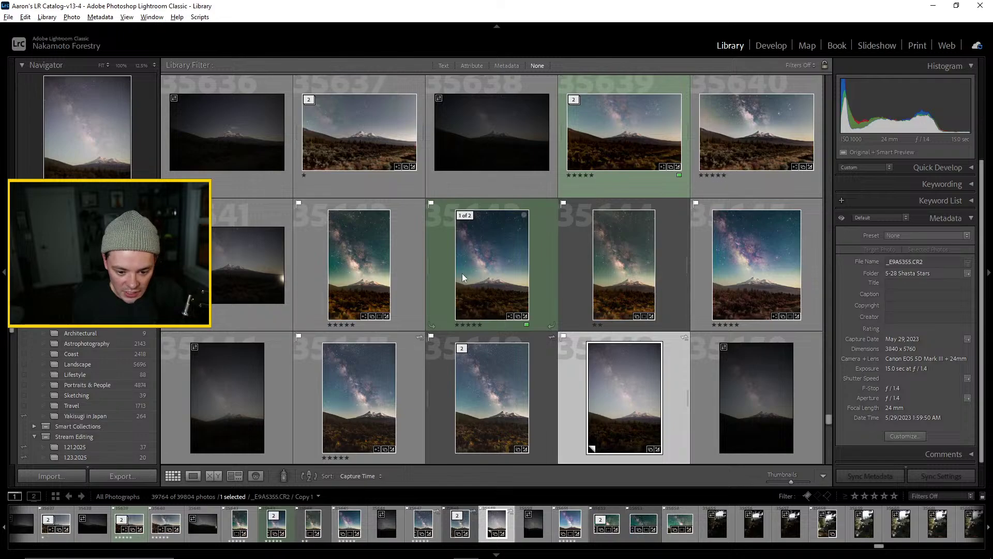
scroll(461, 273, down, 2)
scroll(453, 256, up, 1)
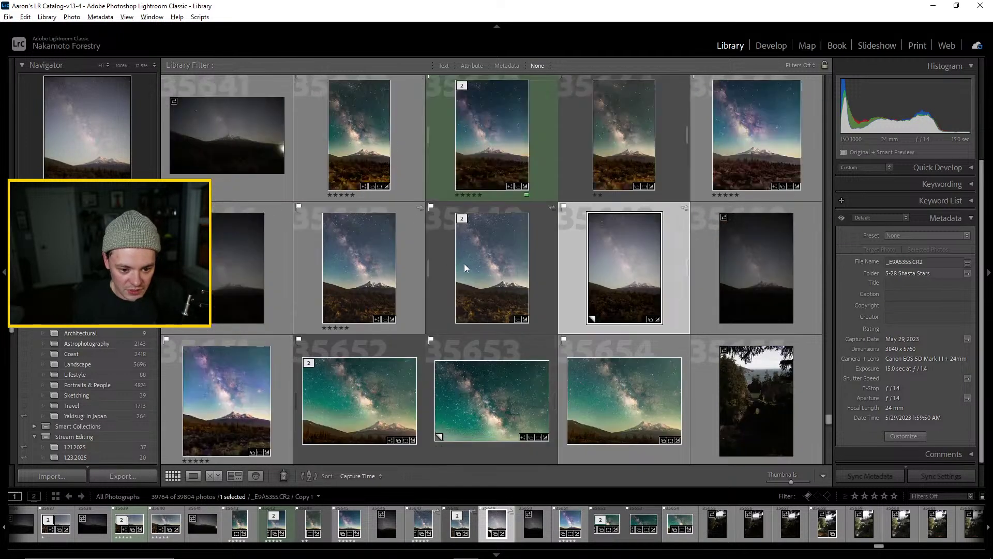
scroll(538, 287, up, 2)
scroll(424, 306, up, 1)
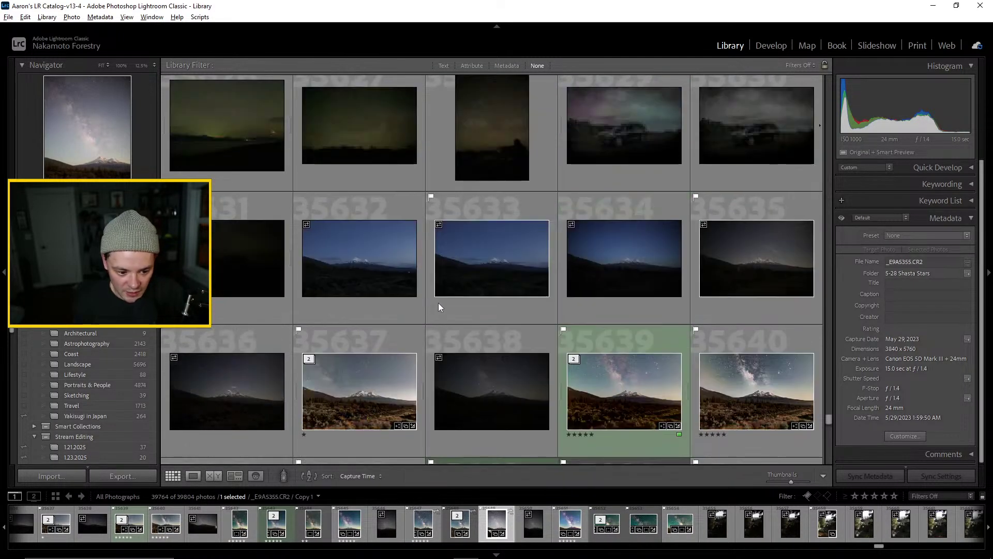
scroll(450, 318, down, 1)
View the unedited mountain photo _E9A5350.CR2 full size, check the peak at 100% and return to the grid
double_click(503, 261)
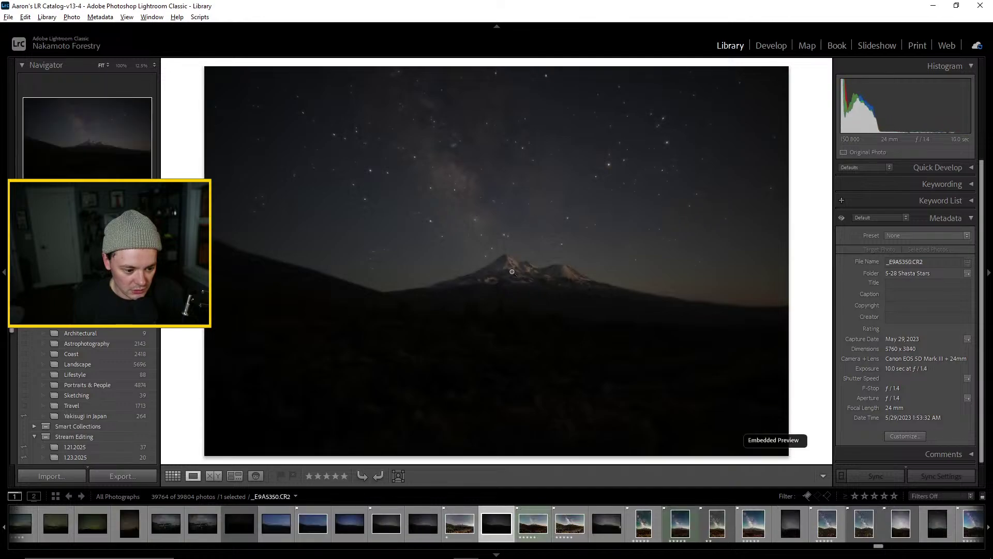
click(504, 265)
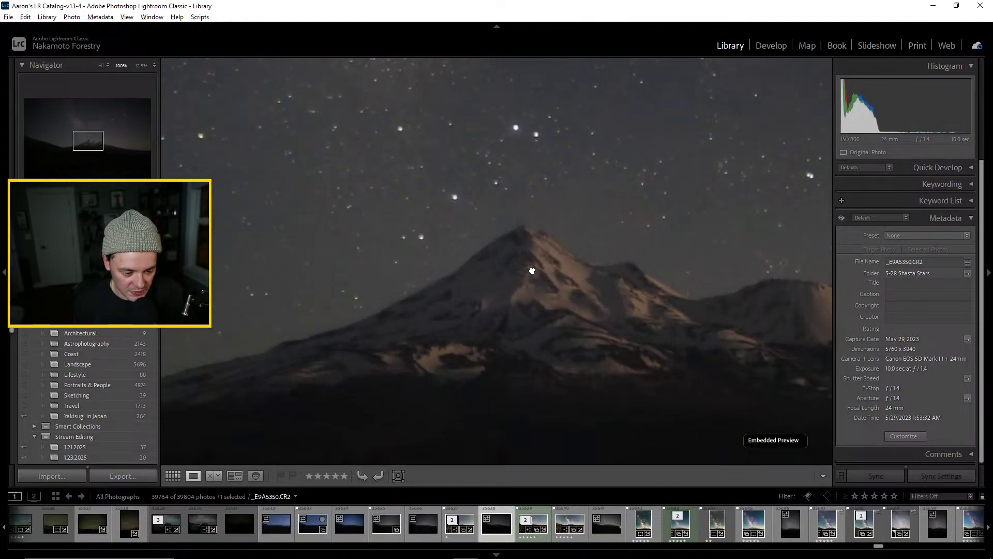
click(532, 270)
click(173, 476)
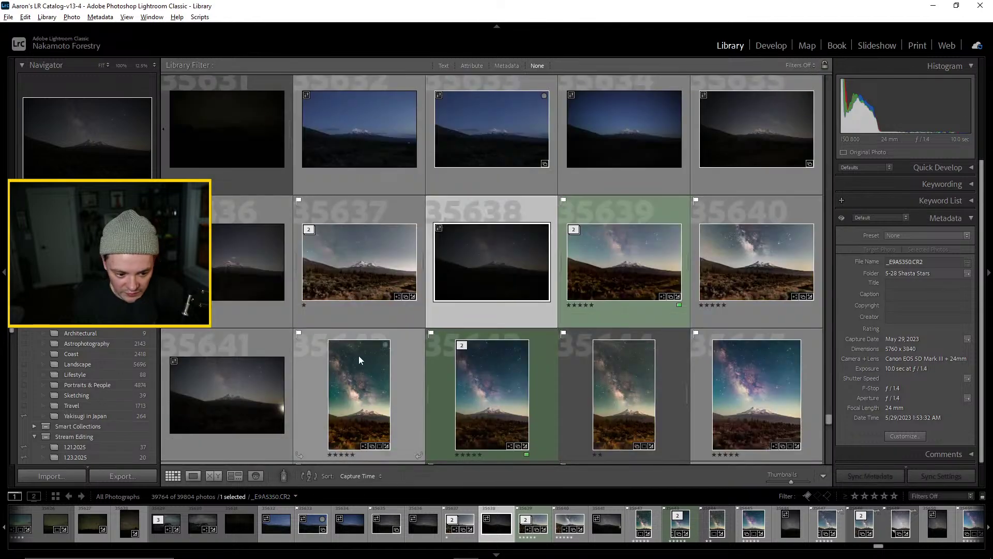
Look through the photos that follow the Shasta series in All Photographs and come back to the Milky Way shots
scroll(359, 355, down, 3)
scroll(509, 305, down, 1)
scroll(517, 292, down, 1)
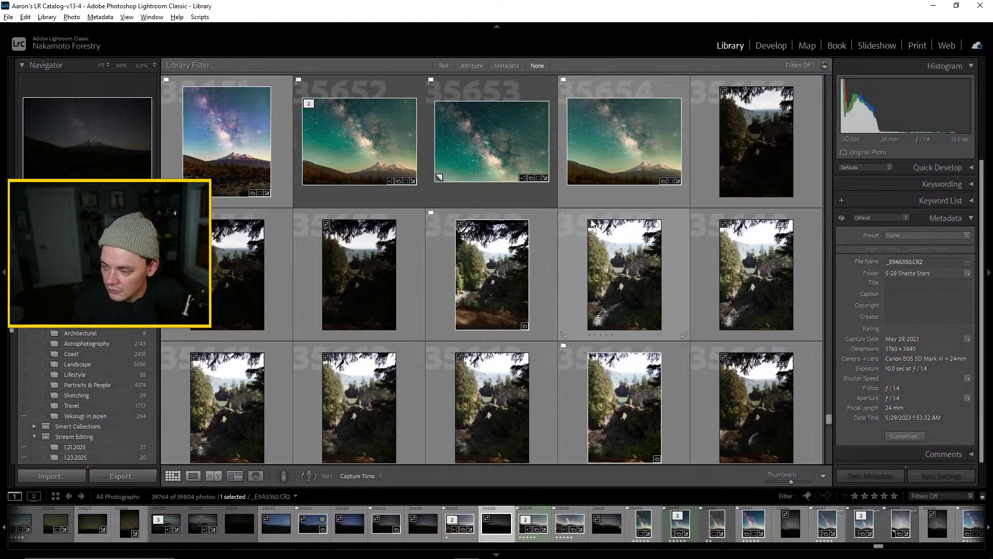
scroll(603, 231, down, 10)
scroll(561, 235, down, 10)
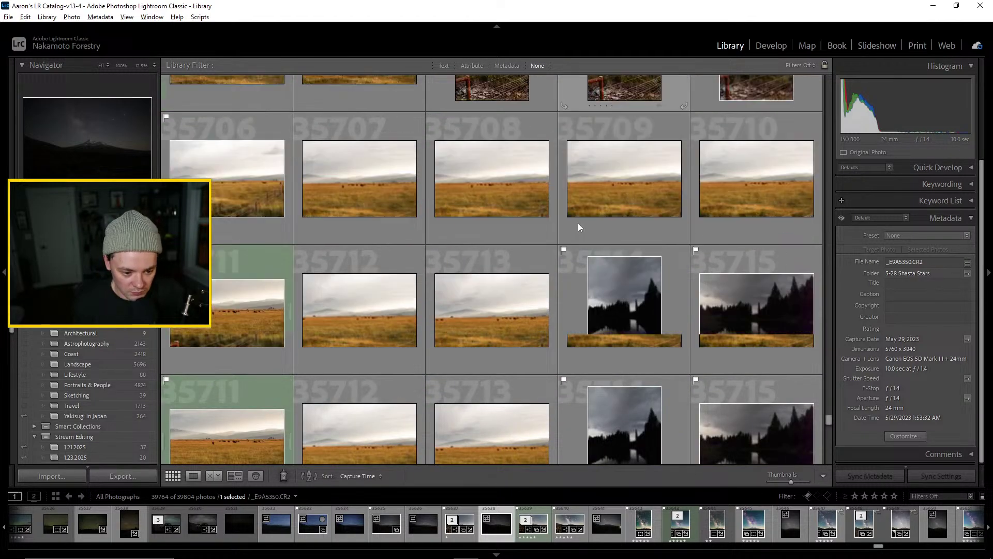
scroll(576, 230, down, 10)
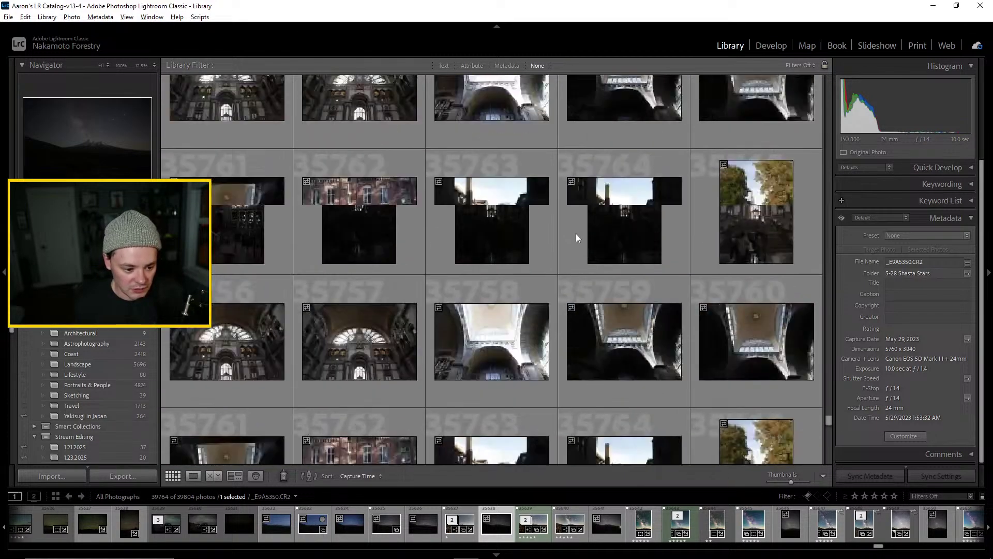
scroll(576, 235, up, 6)
scroll(576, 236, up, 12)
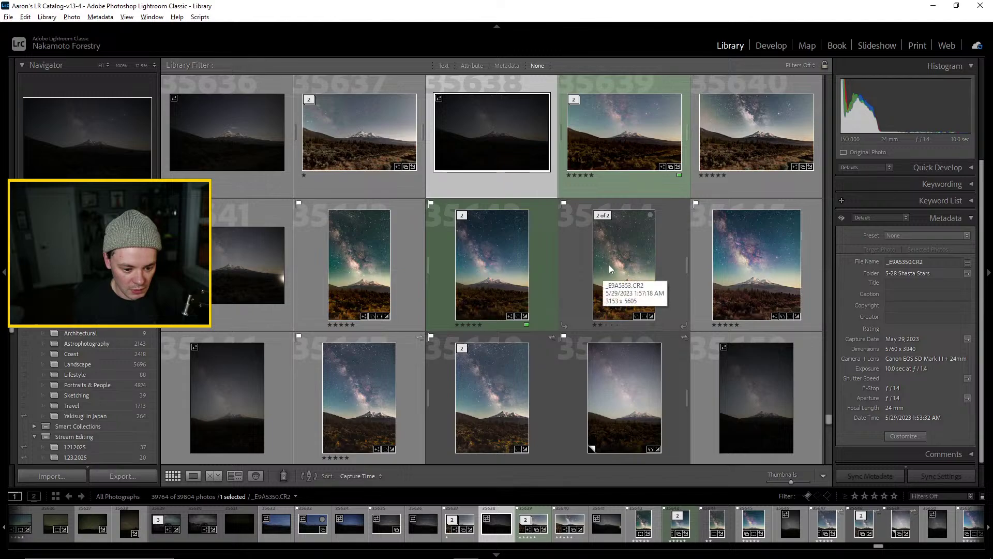
scroll(613, 269, down, 3)
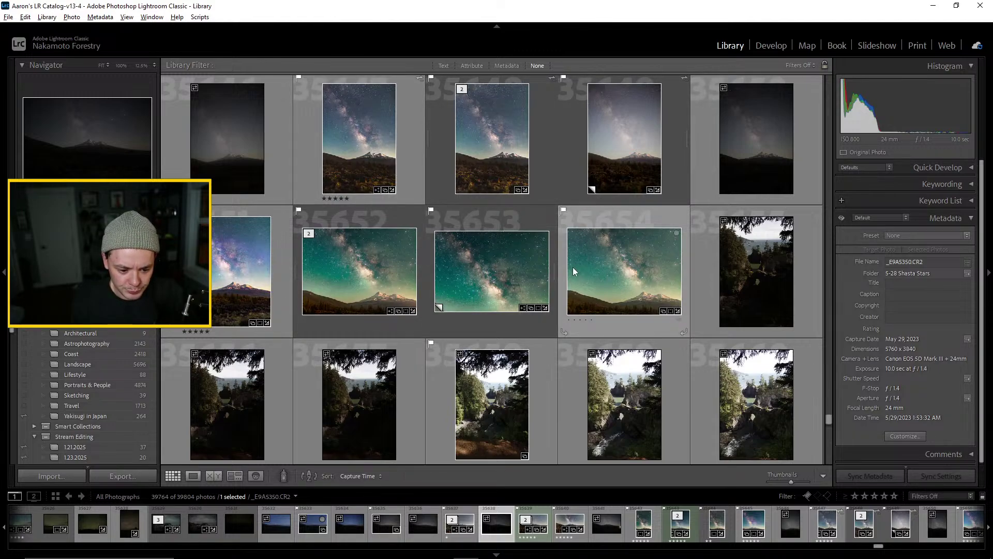
Look over the Shasta Milky Way thumbnails in All Photographs and open the 2.4.2025 collection in the Stream Editing set
scroll(636, 256, up, 2)
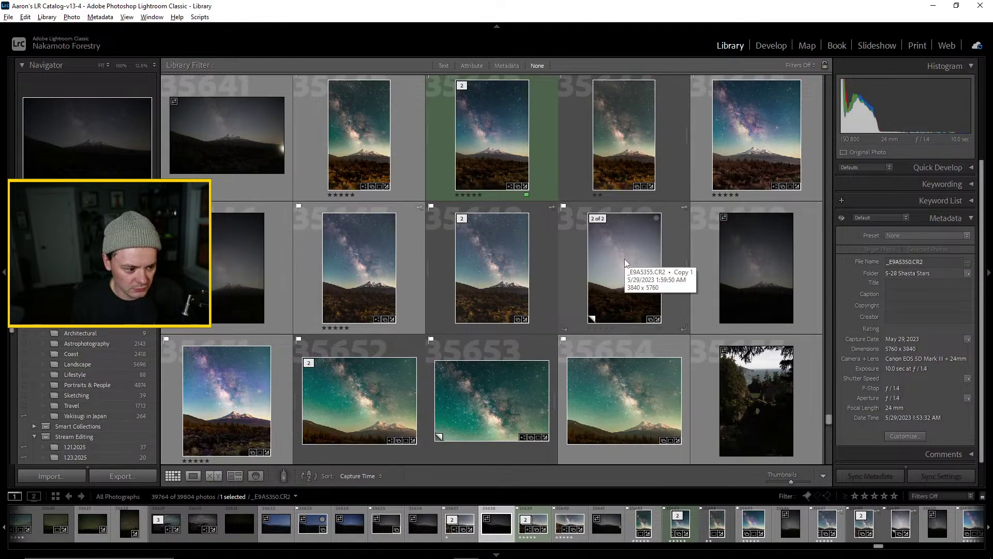
scroll(638, 269, up, 2)
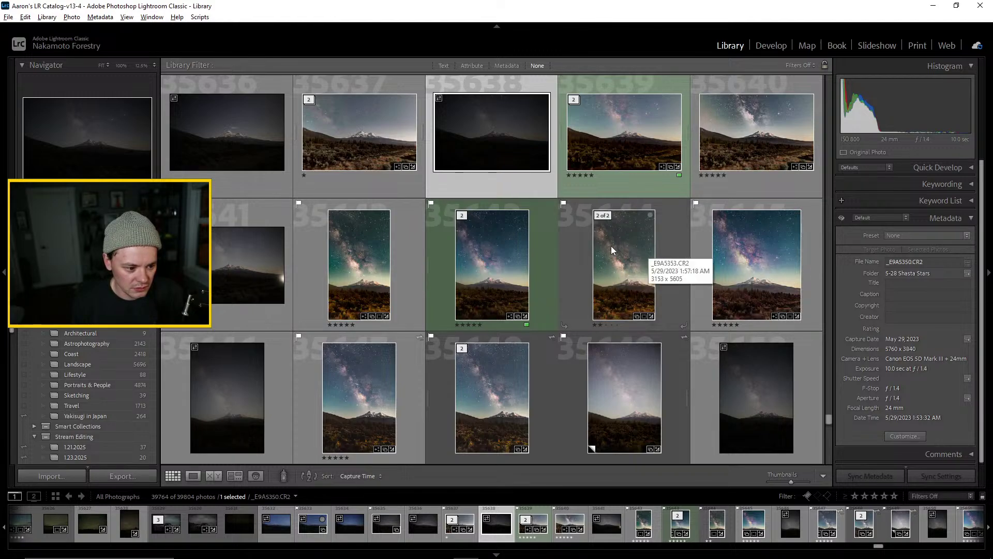
scroll(462, 274, down, 2)
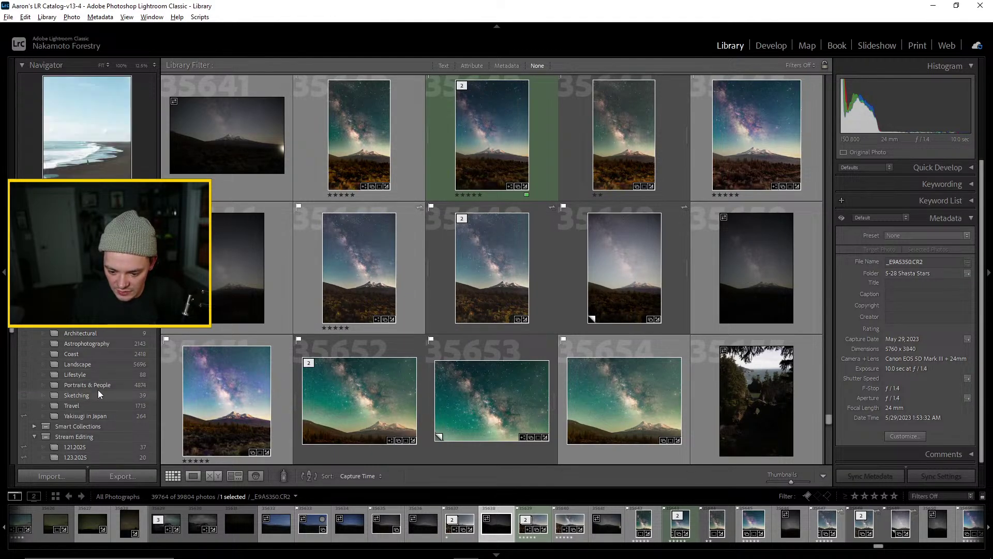
scroll(95, 414, down, 2)
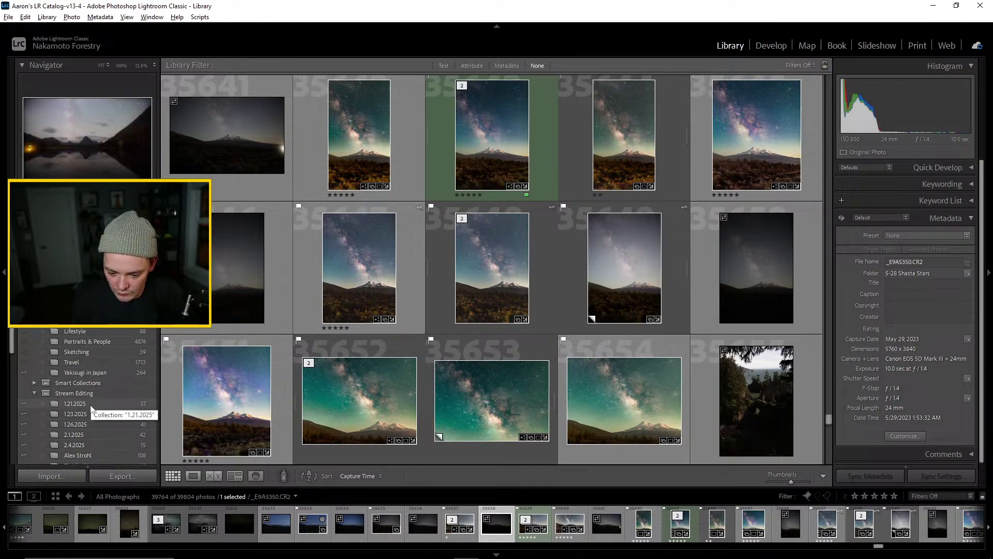
click(91, 443)
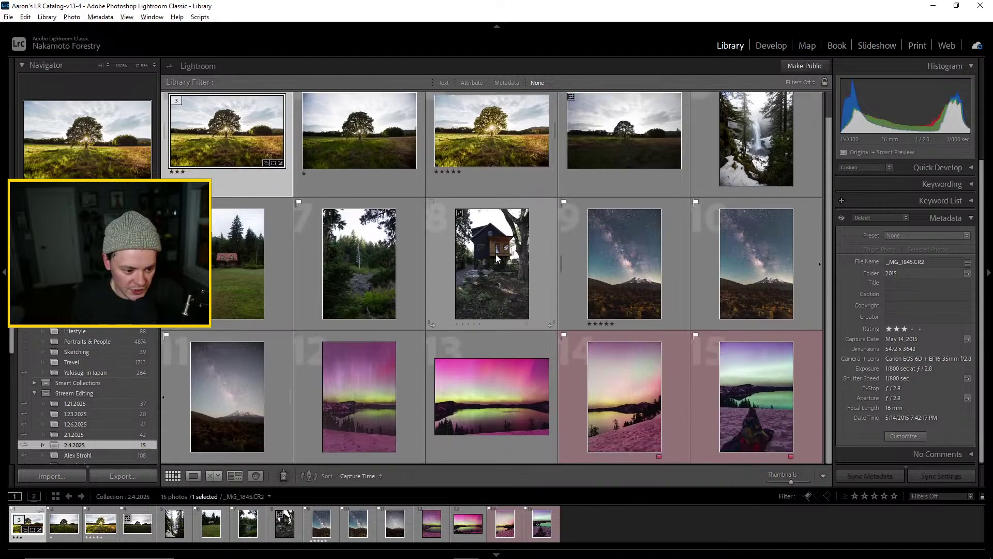
scroll(505, 284, up, 1)
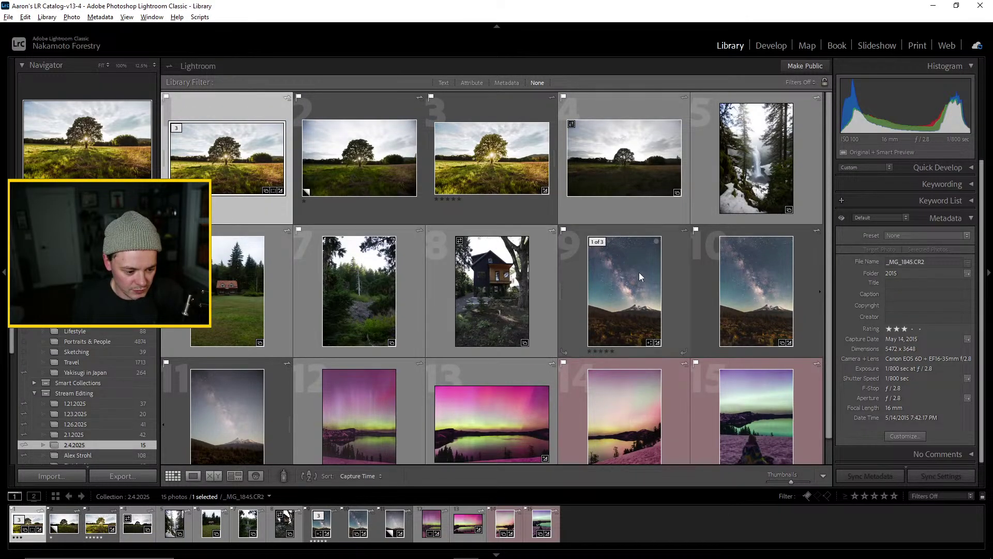
View the Milky Way photo _E9A5355-Enhanced-NR.dng full size, check its sky at 100% and return to the grid
double_click(598, 285)
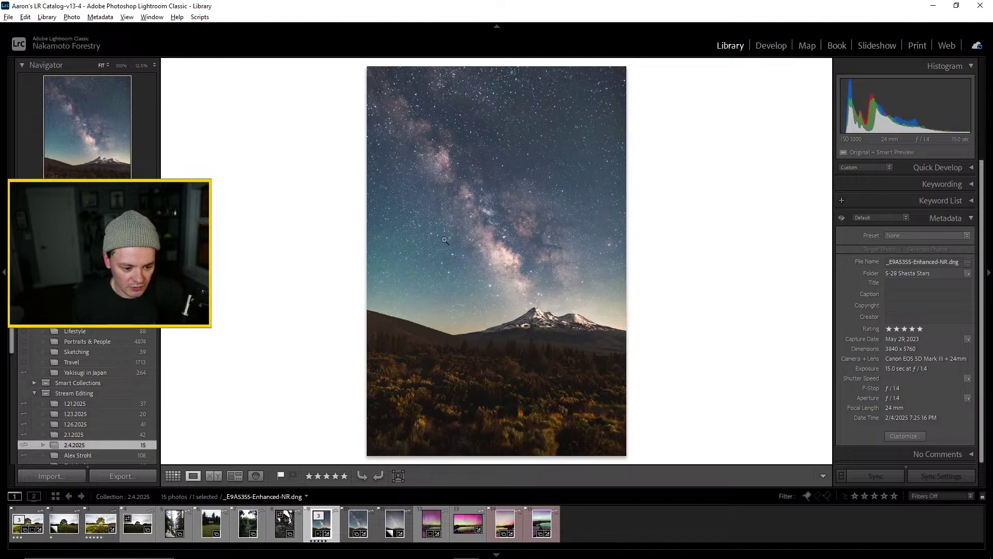
click(528, 222)
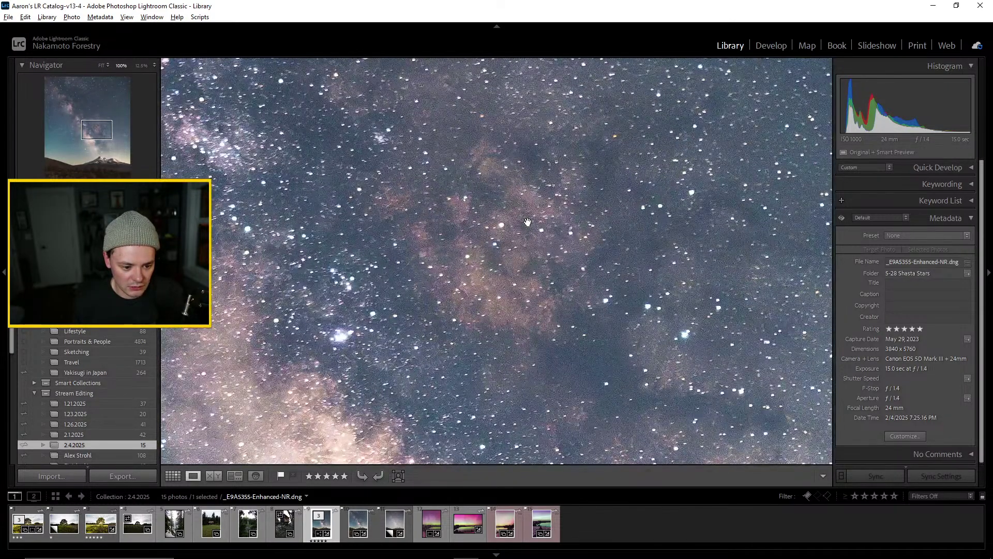
click(529, 223)
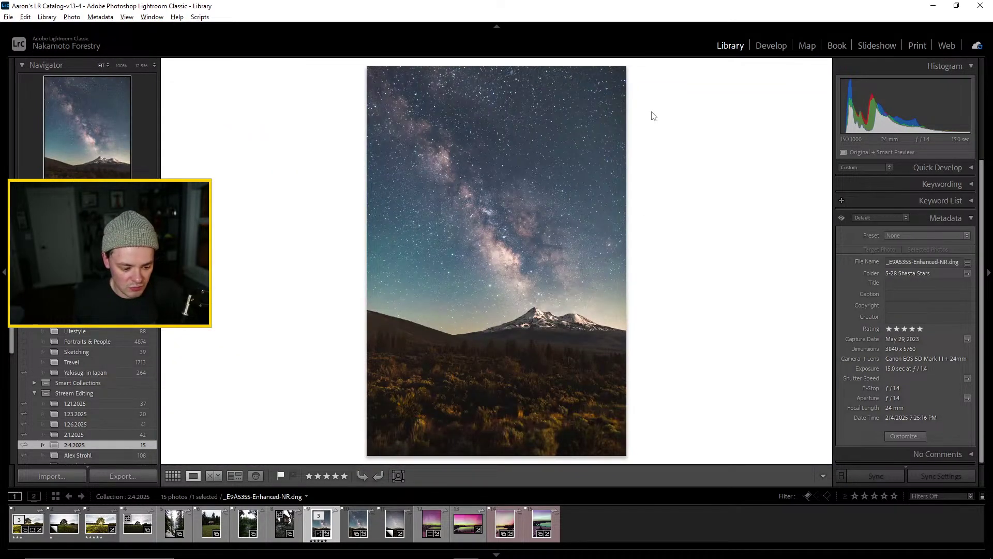
click(175, 475)
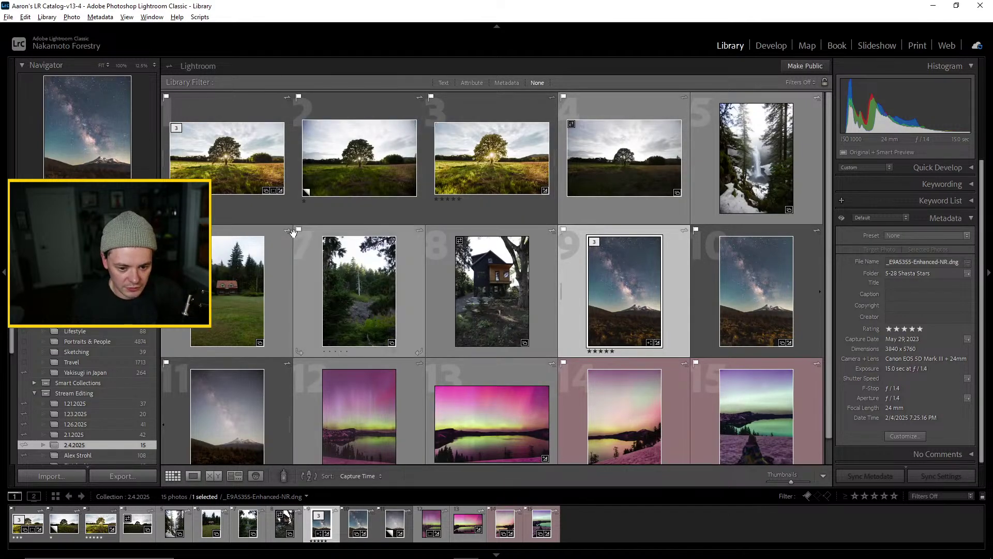
Compare the edited tree photo _MG_1845-Edit.tif full size with the darker virtual copy before it, switching repeatedly, and return to the grid
click(504, 155)
double_click(504, 156)
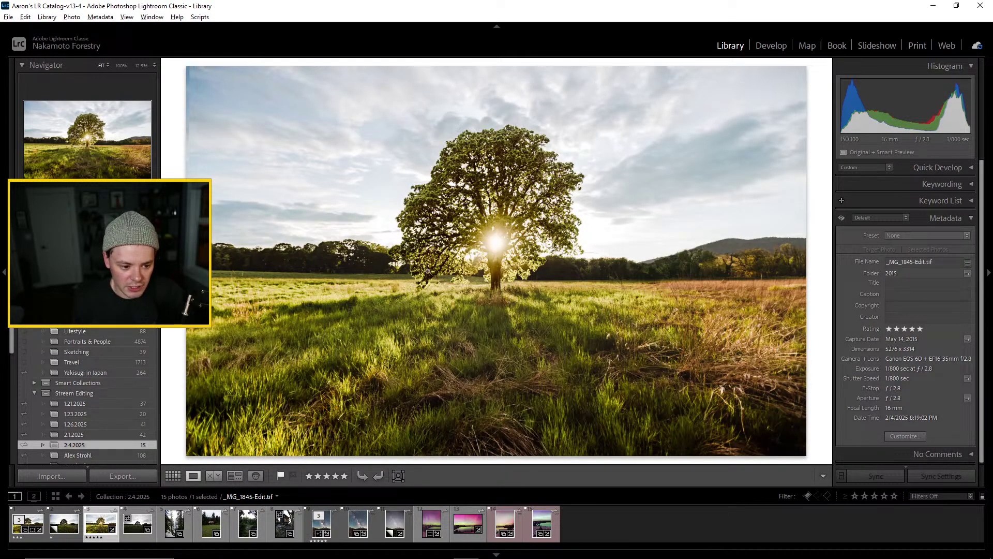
key(Left)
key(Right)
key(Left)
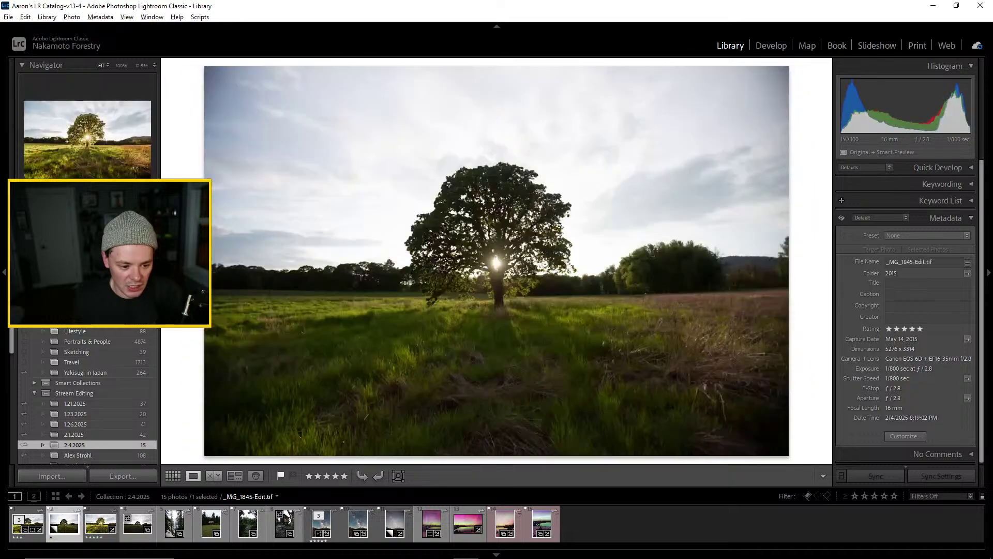
key(Right)
key(Left)
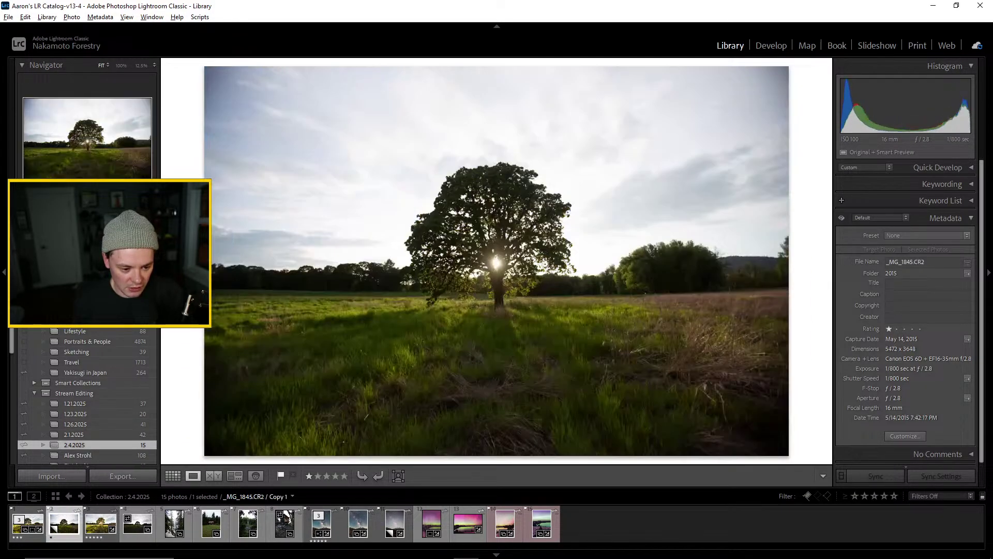
key(Right)
key(Left)
key(Right)
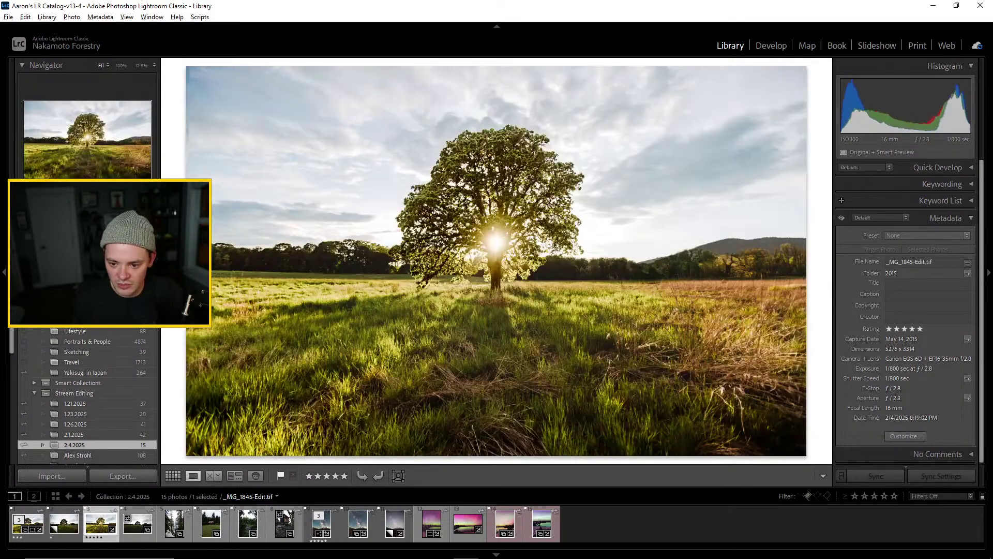
key(Left)
key(Right)
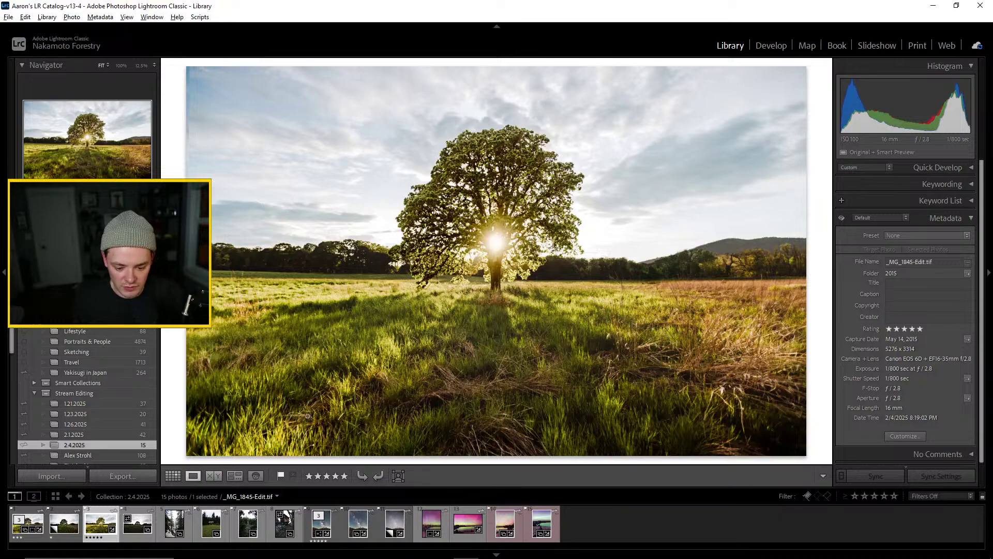
click(173, 475)
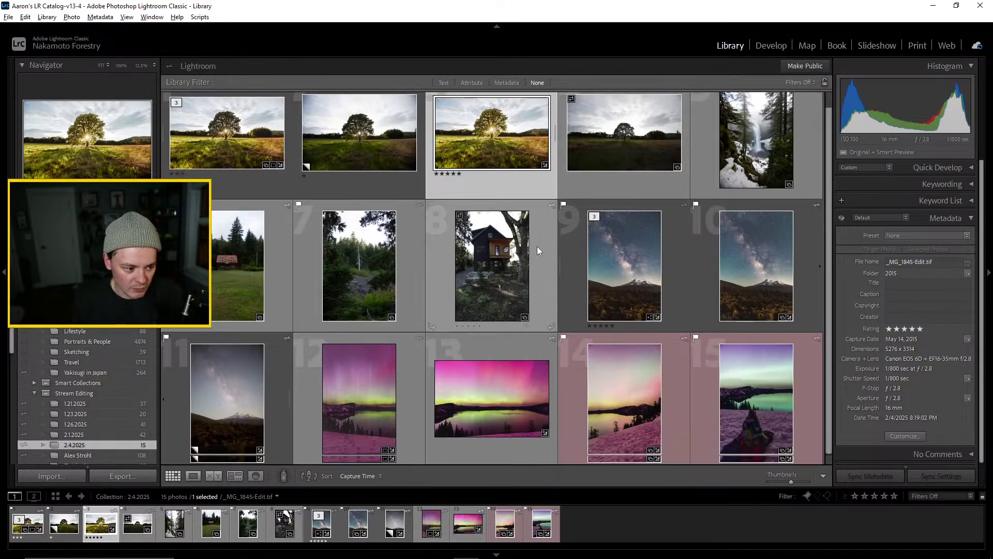
scroll(536, 246, down, 1)
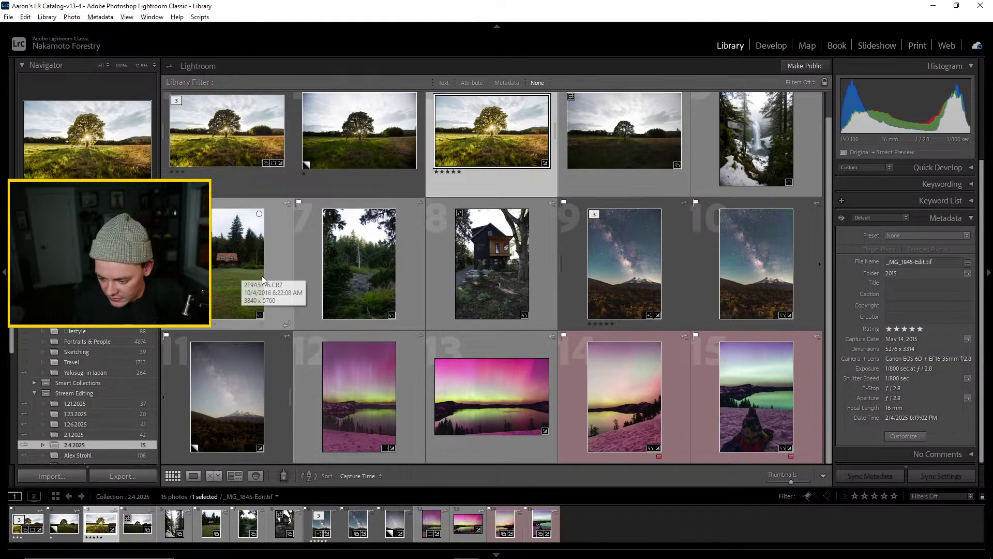
View the dark house photo _E9A6497.CR2 full size, check the gable at 100% and return to the grid
double_click(491, 264)
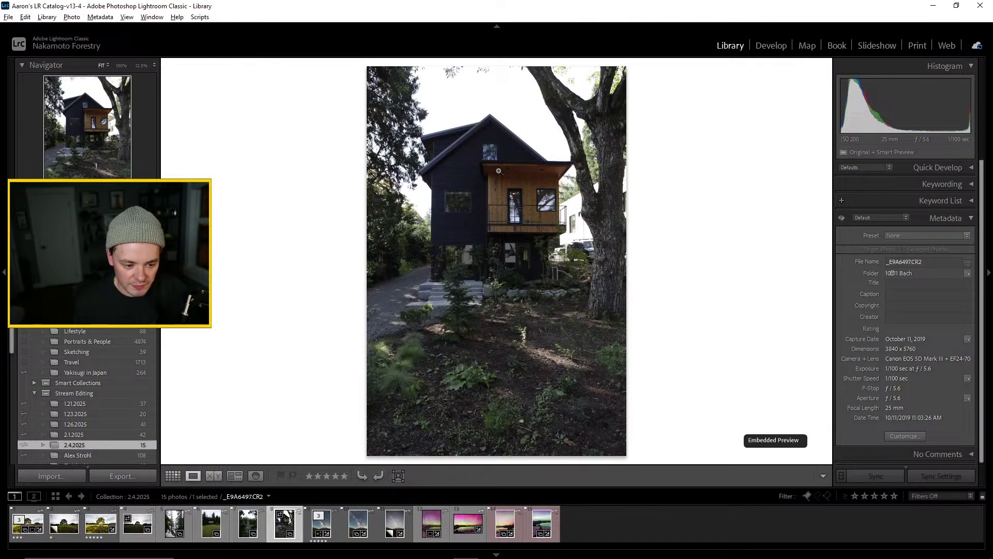
click(496, 133)
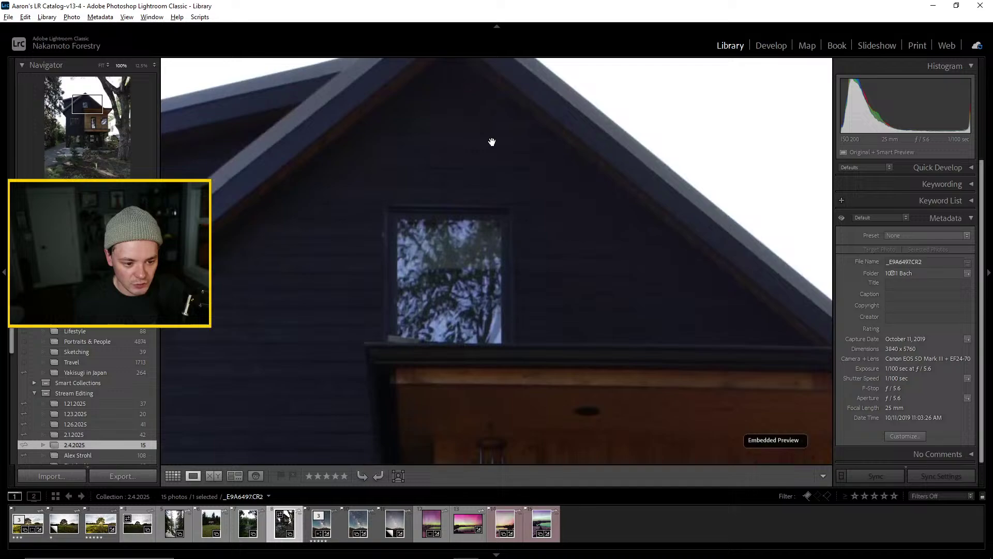
click(431, 201)
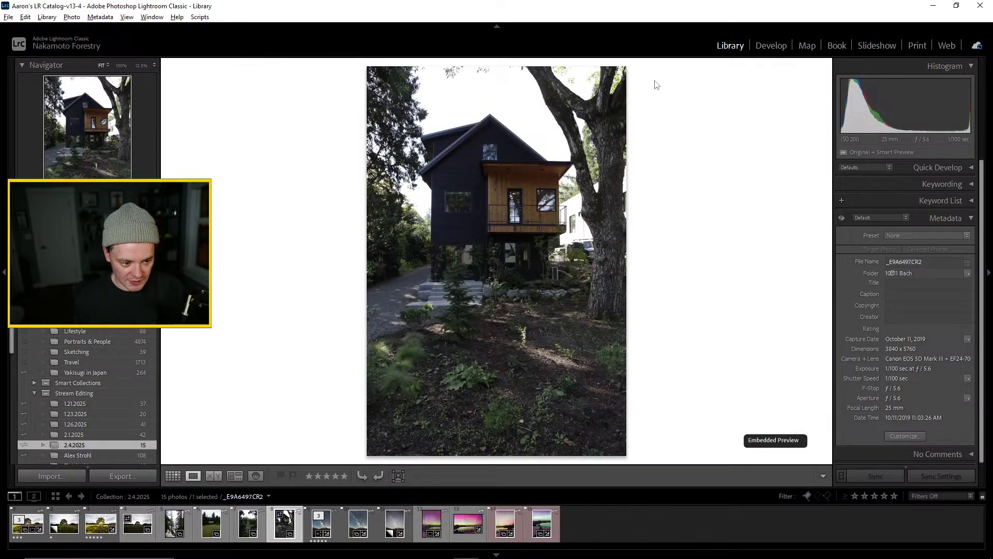
click(171, 476)
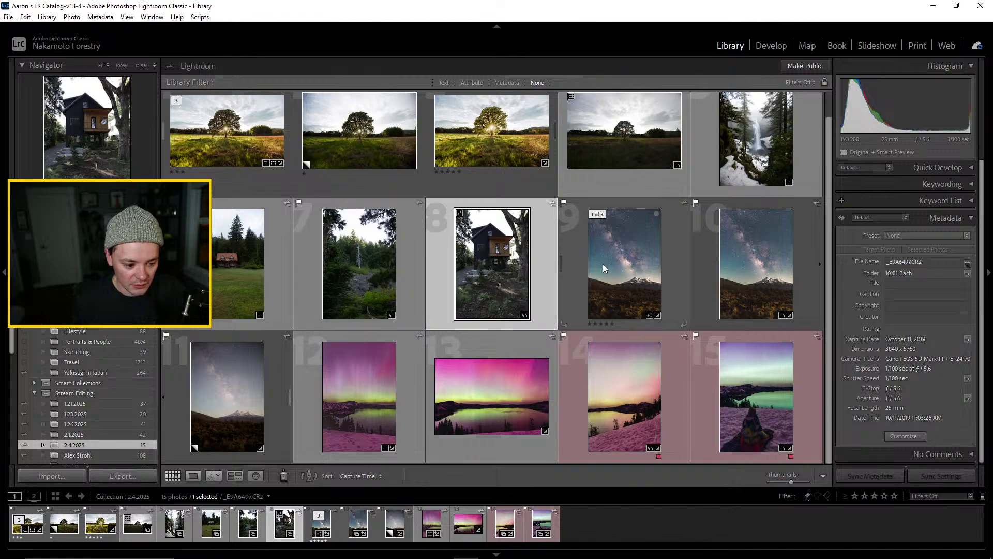
Select the five-star Milky Way photo and the dark house photo in turn while looking over the 2.4.2025 thumbnails
click(644, 258)
scroll(362, 281, up, 1)
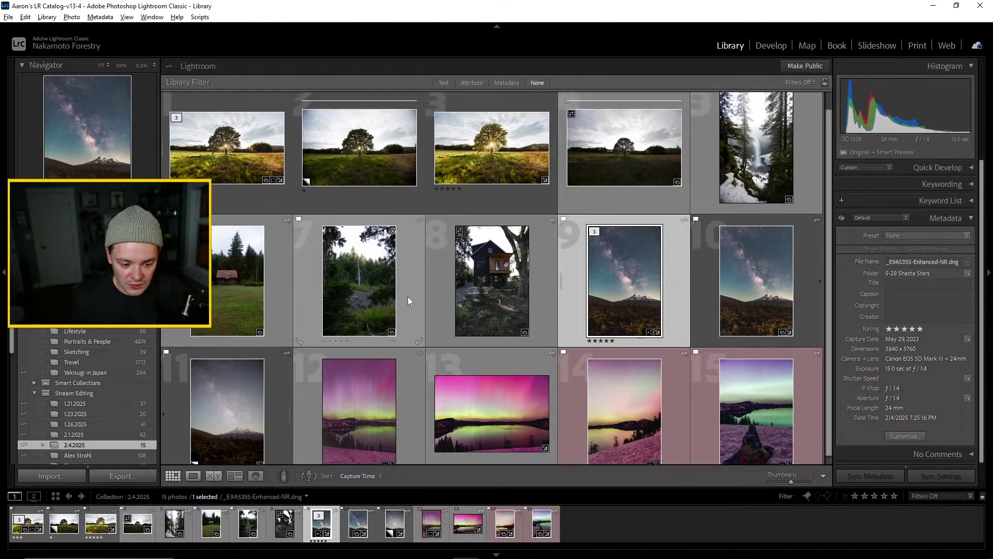
scroll(376, 288, down, 1)
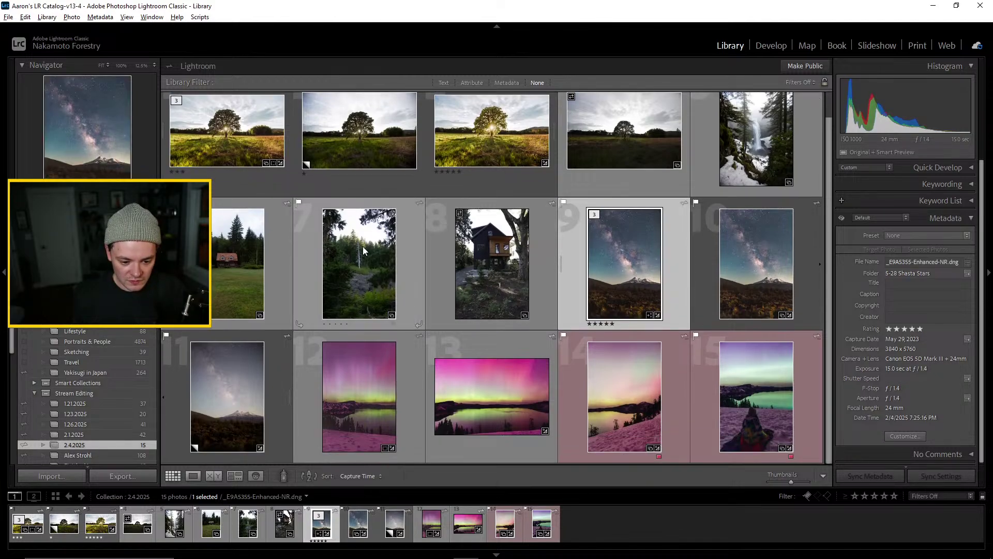
click(459, 261)
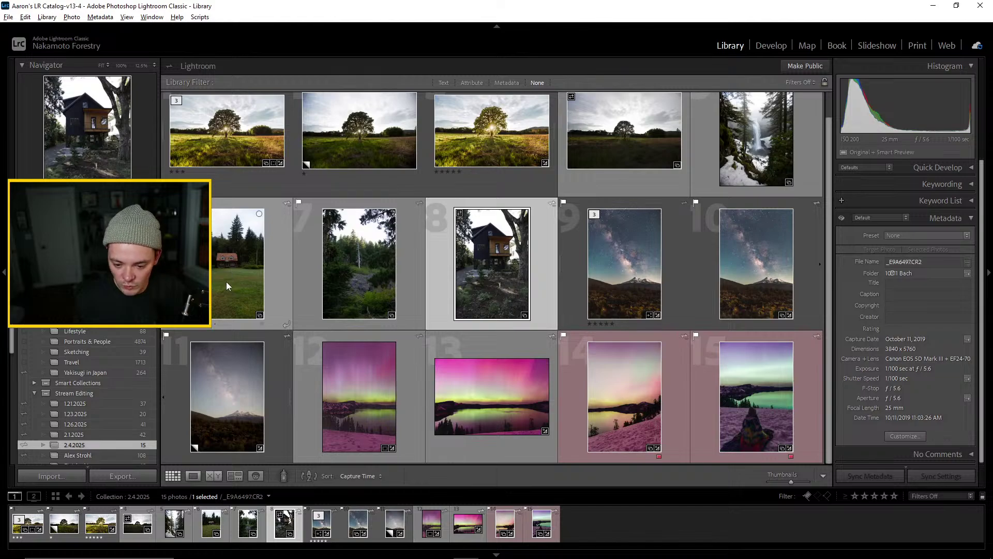
scroll(360, 267, up, 1)
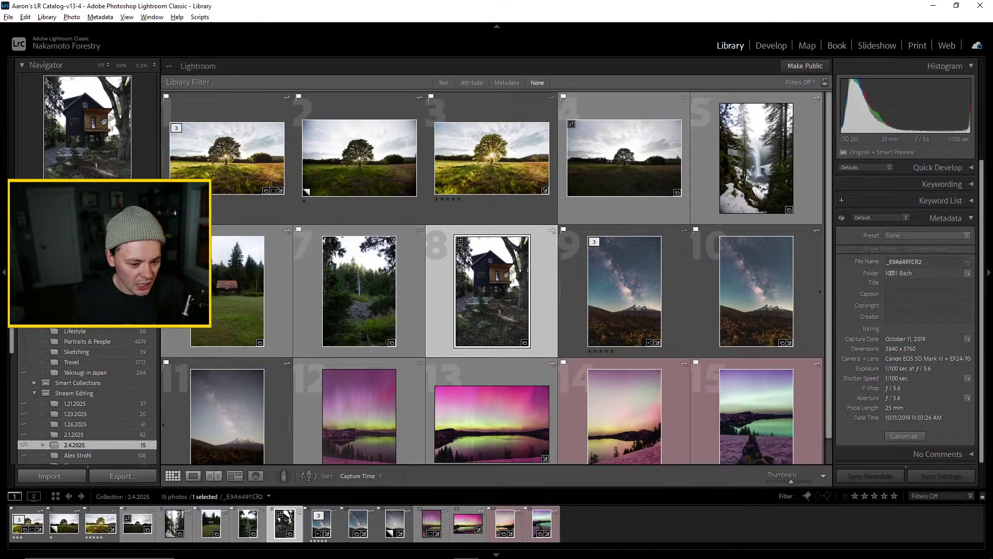
Open the 2.1.2025 collection and look through its photos
click(91, 433)
scroll(508, 281, down, 10)
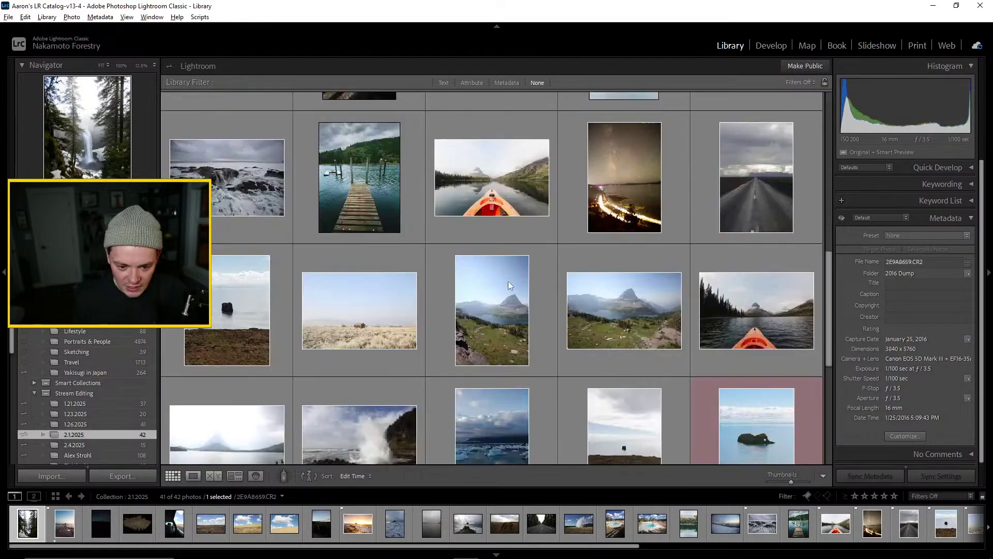
scroll(434, 314, up, 10)
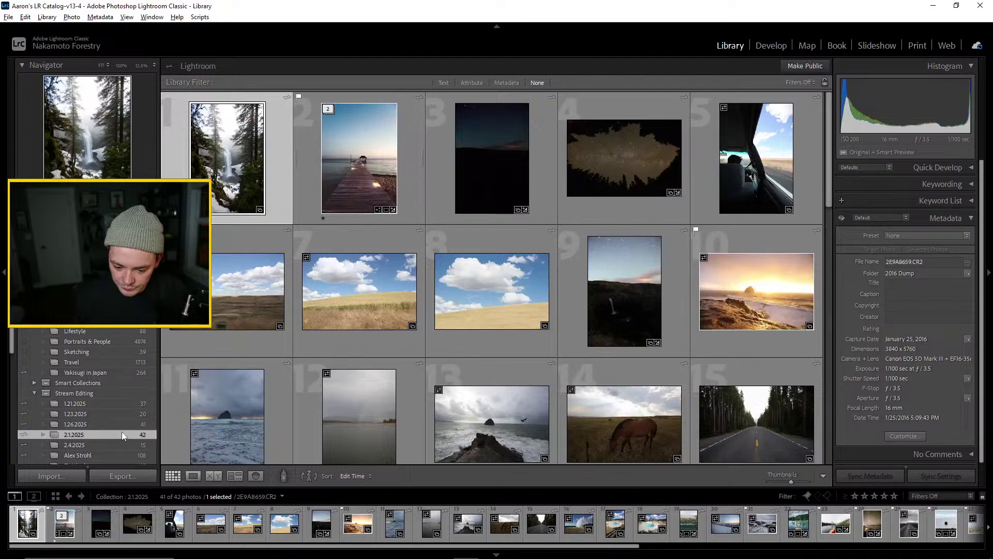
Open the 1.26.2025 collection and look through its photos from beginning to end
click(111, 424)
scroll(424, 299, down, 5)
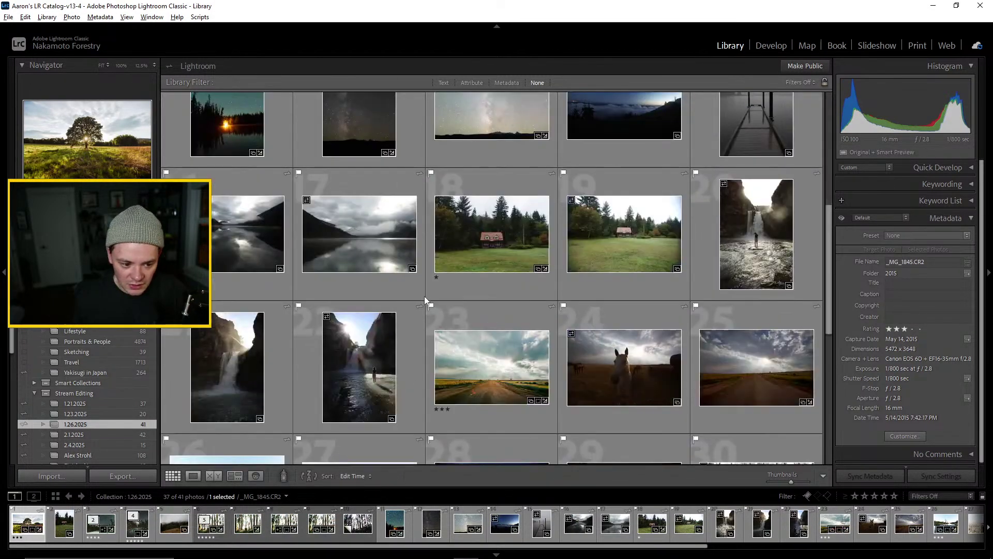
scroll(425, 299, down, 3)
scroll(390, 298, up, 1)
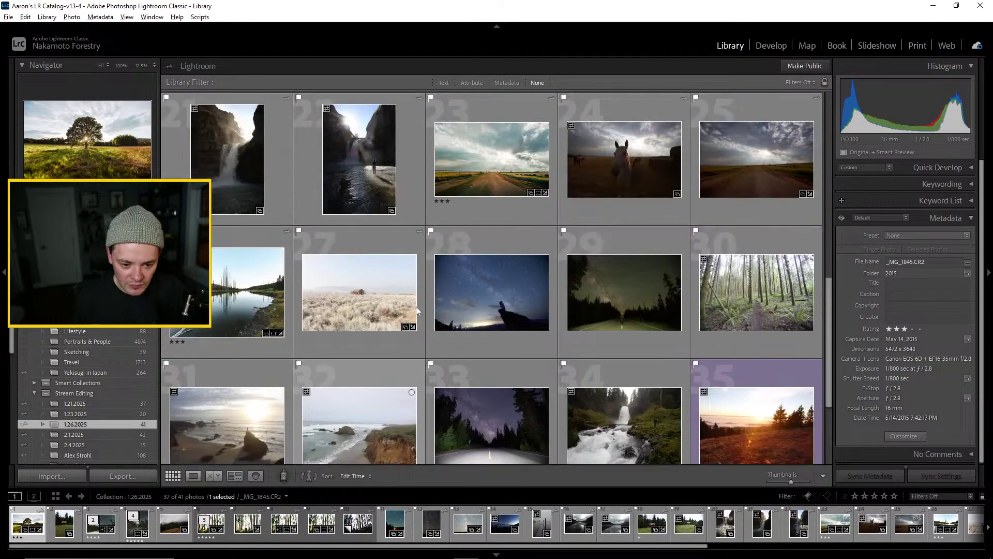
scroll(416, 310, up, 6)
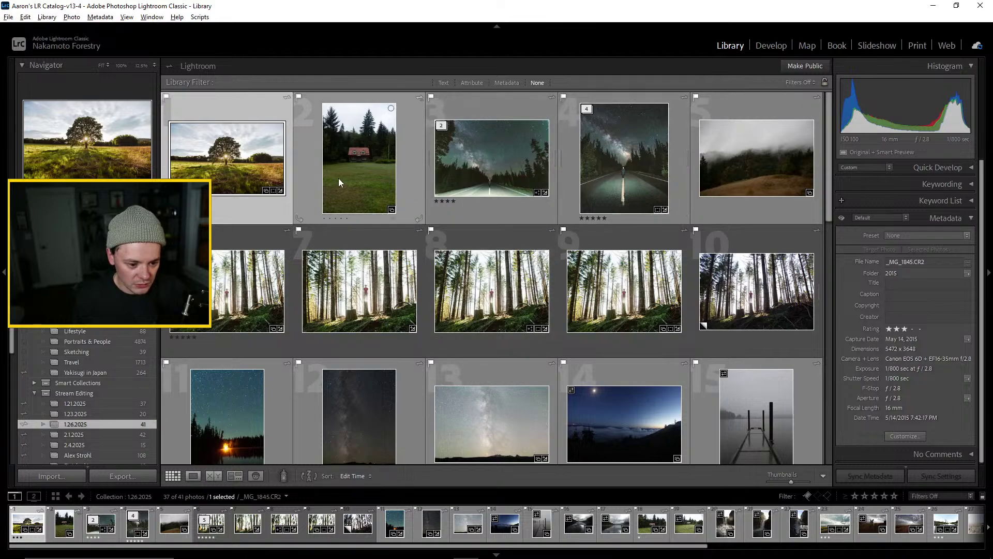
scroll(539, 260, down, 6)
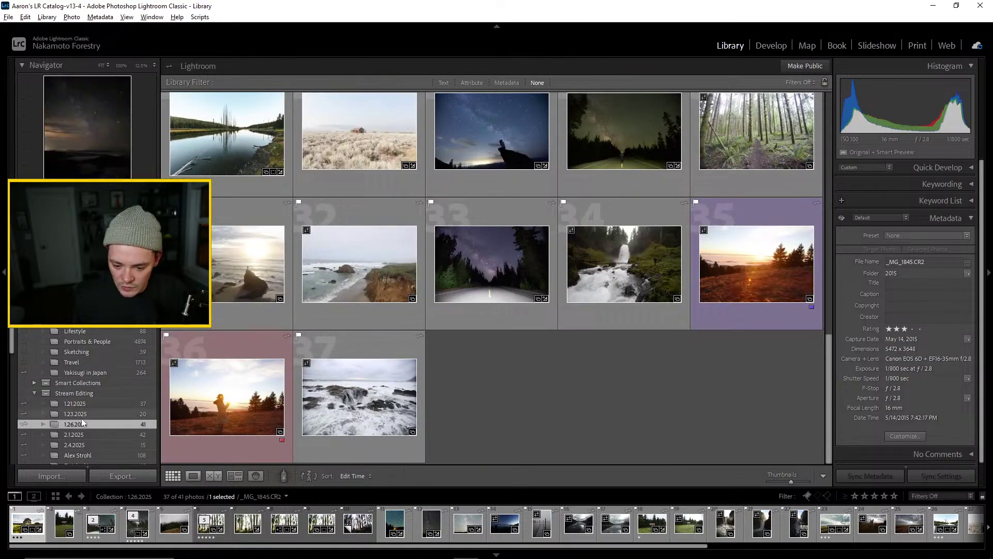
Return to the 2.4.2025 collection, look over its thumbnails and select the dark house photo _E9A6497.CR2
click(78, 445)
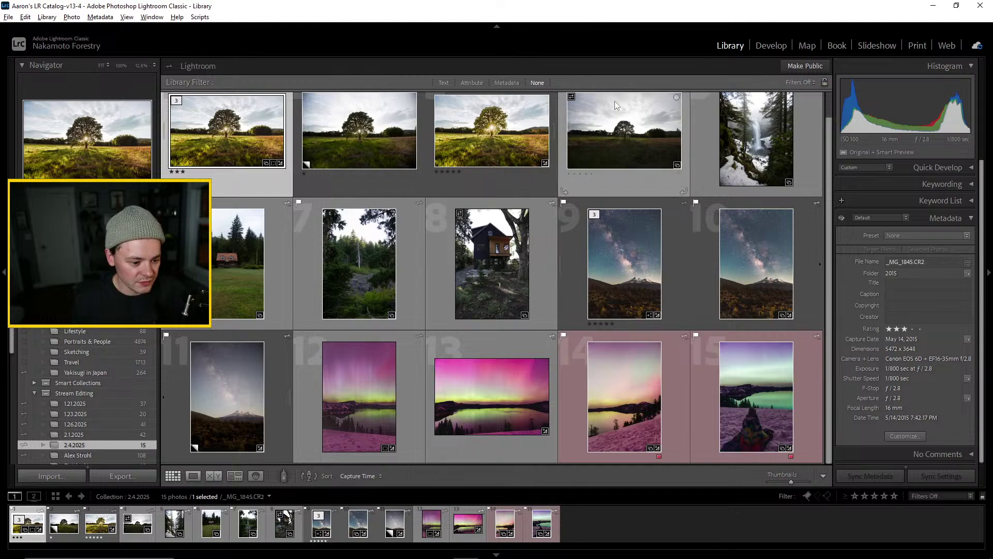
scroll(532, 223, up, 1)
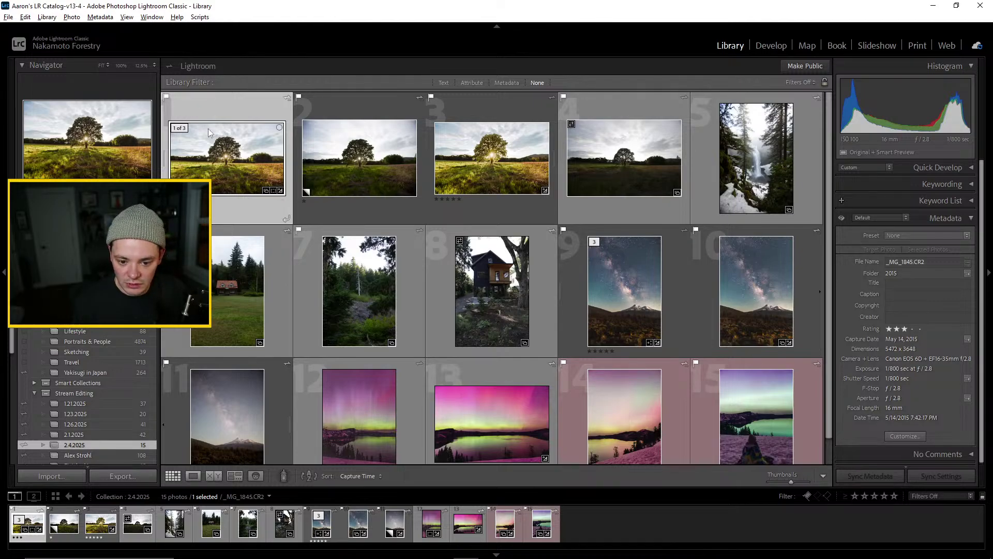
scroll(289, 258, down, 1)
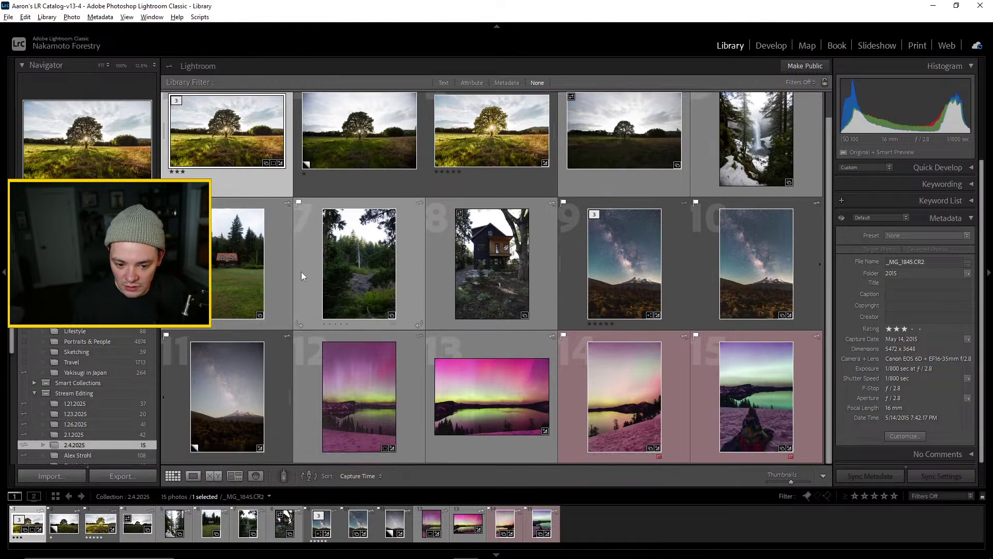
click(219, 262)
click(481, 262)
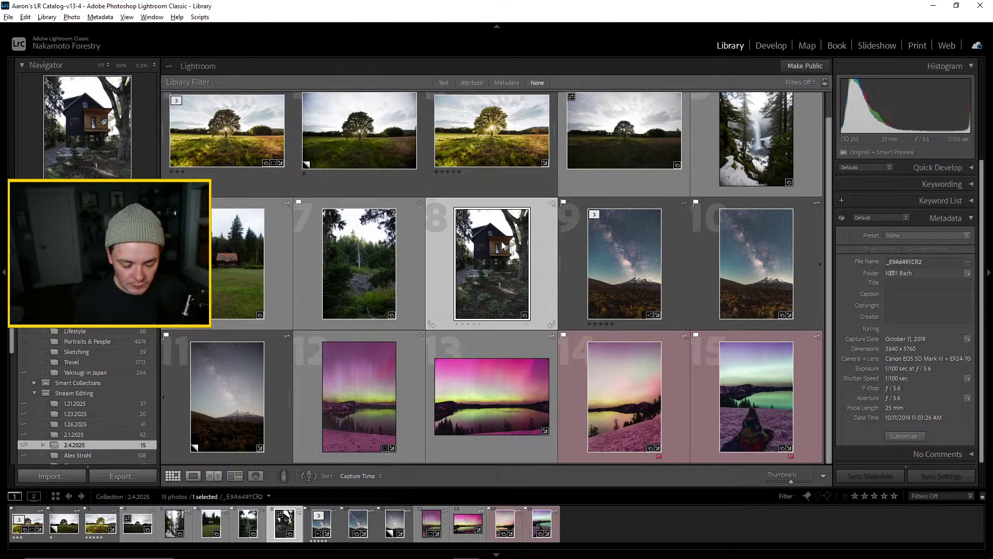
scroll(446, 282, up, 1)
scroll(447, 281, down, 1)
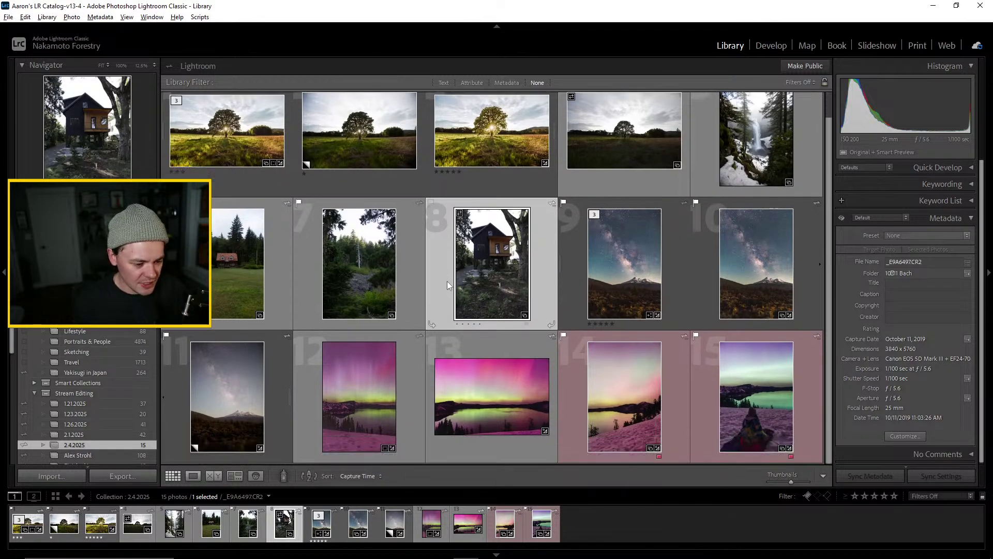
scroll(440, 286, up, 1)
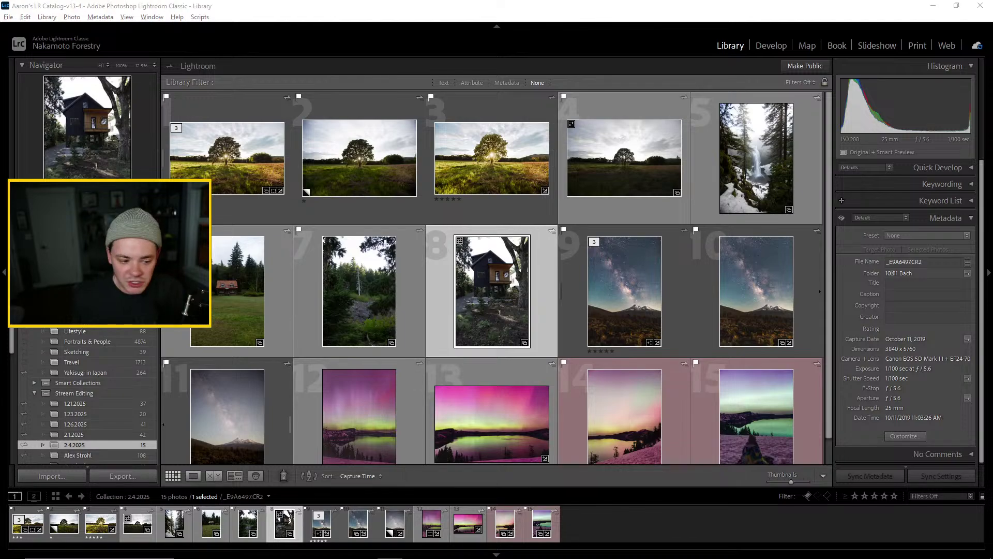
scroll(424, 280, down, 1)
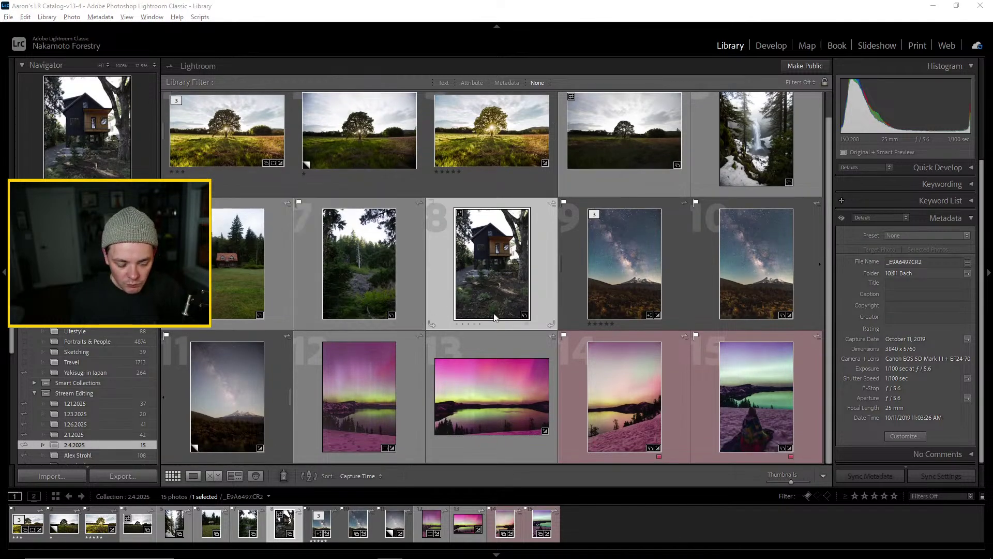
scroll(405, 310, up, 1)
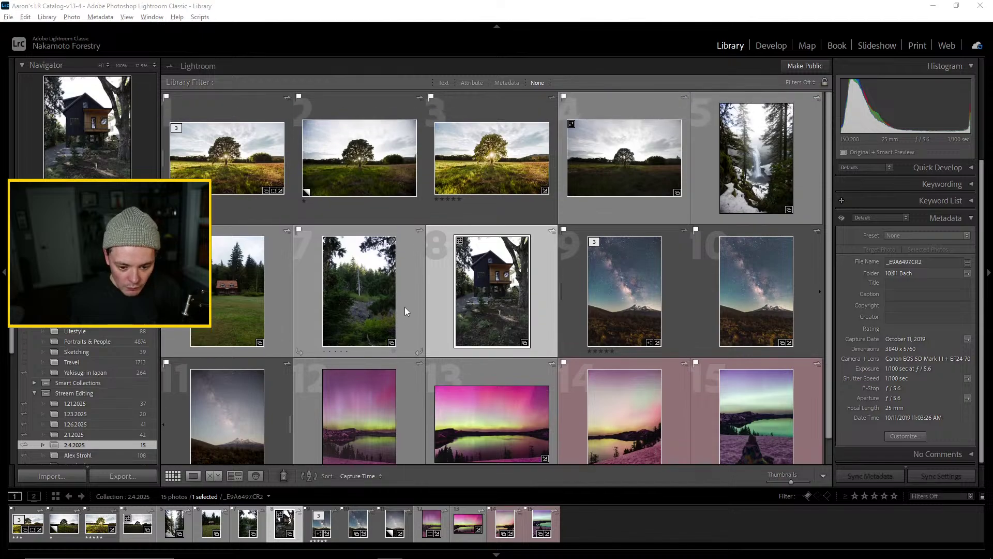
scroll(440, 302, down, 1)
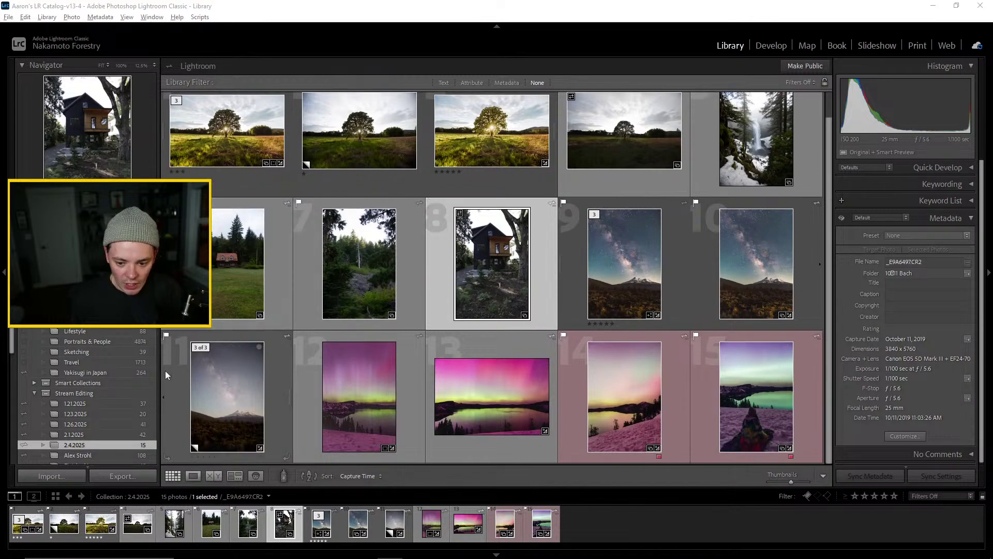
Add the five-star Milky Way photo and the five-star sunlit tree photo from 2.4.2025 to the Finished Images collection
scroll(104, 346, down, 5)
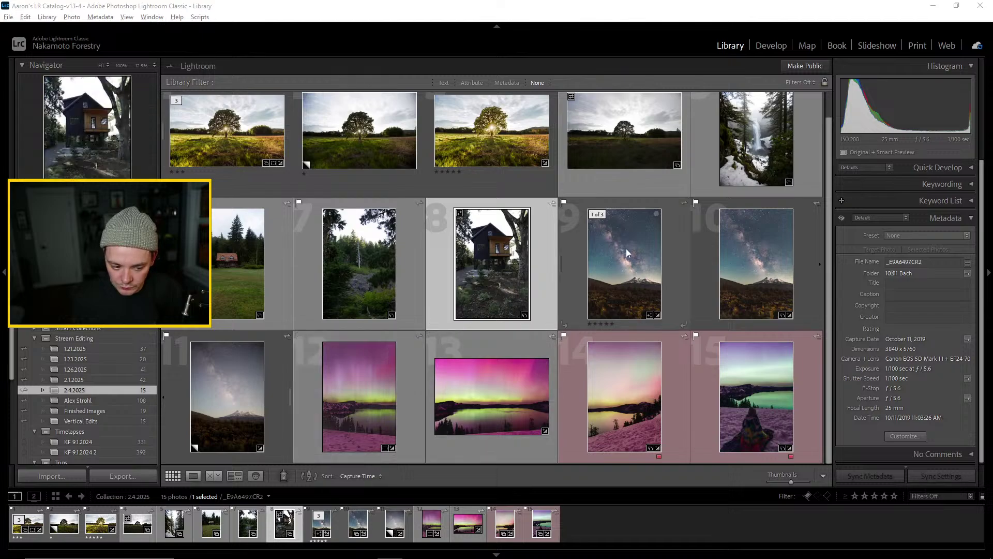
click(613, 279)
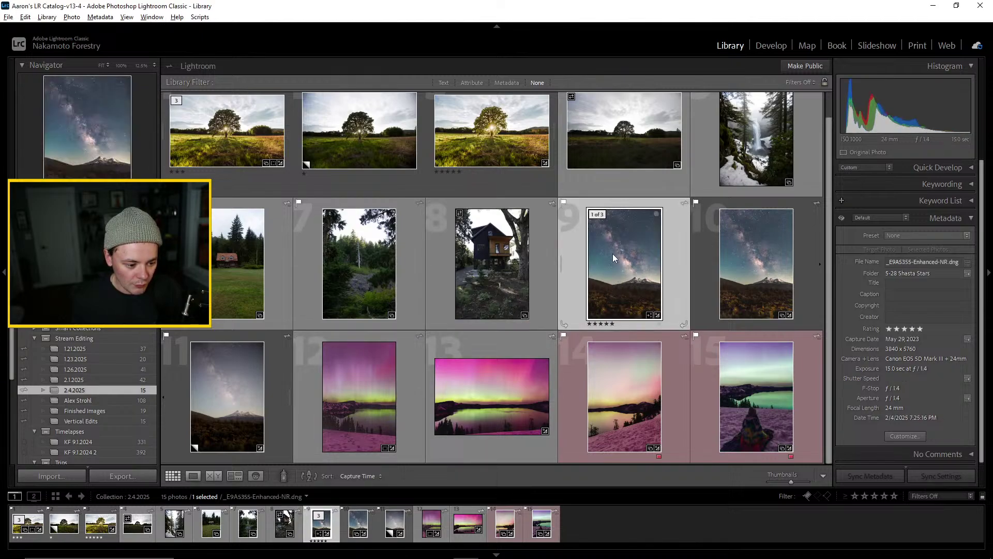
drag(612, 253, 111, 409)
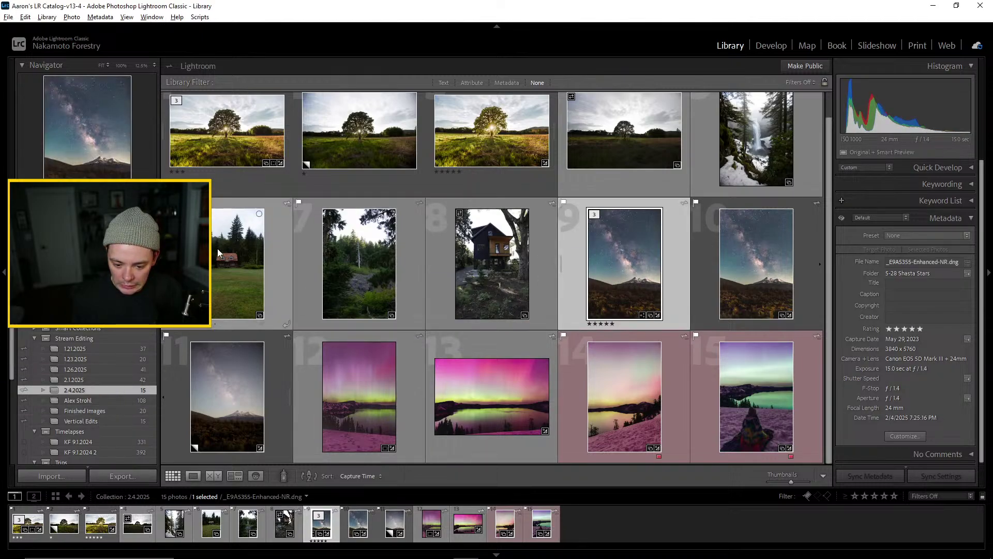
scroll(229, 128, up, 1)
click(491, 155)
drag(492, 155, 101, 416)
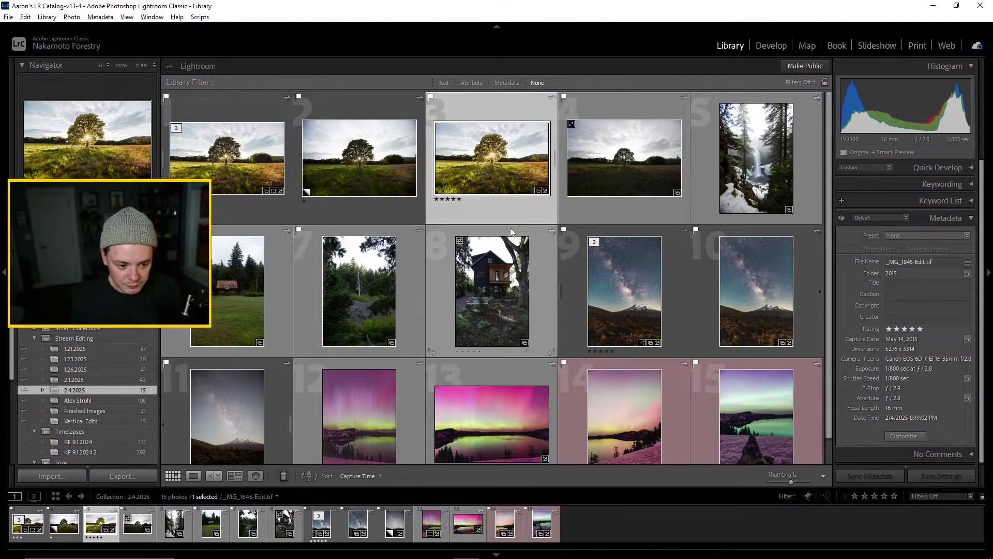
scroll(517, 237, down, 1)
scroll(517, 237, up, 1)
Open the Finished Images collection and look through its photos
click(83, 411)
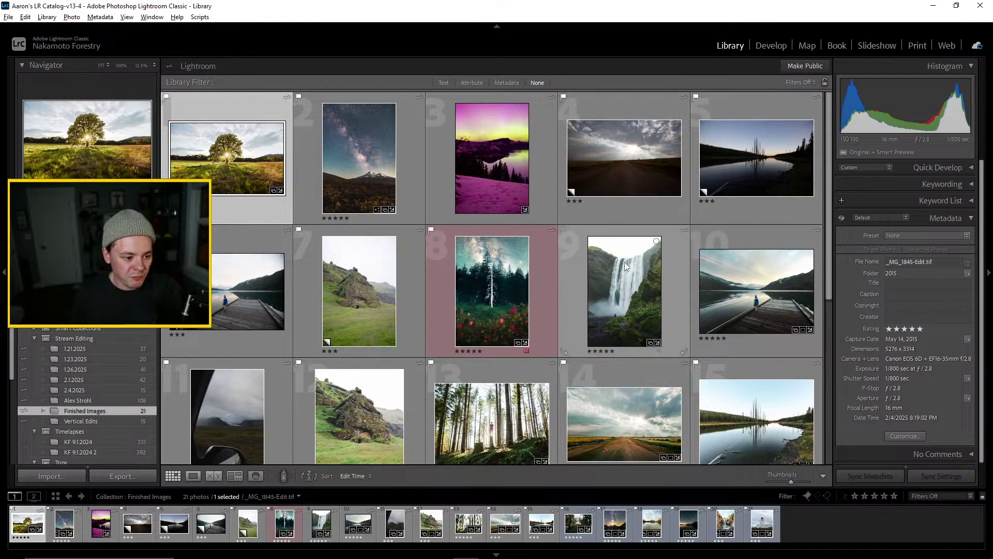
scroll(512, 224, down, 5)
scroll(571, 269, up, 5)
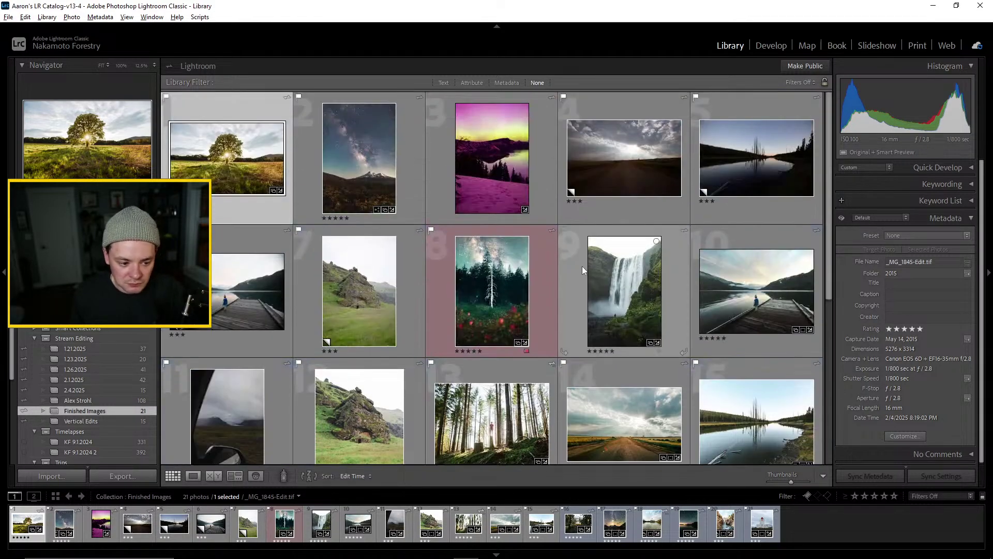
Remove the magenta aurora, dark road, dark lake, three-star dock and car-window photos from the Finished Images collection
click(631, 149)
shift+click(720, 165)
shift+click(262, 307)
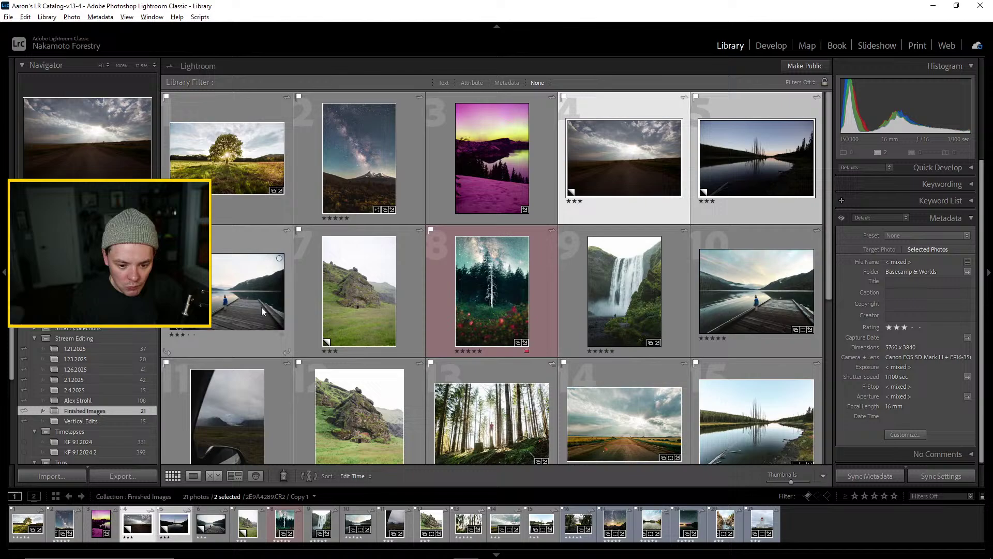
shift+click(344, 299)
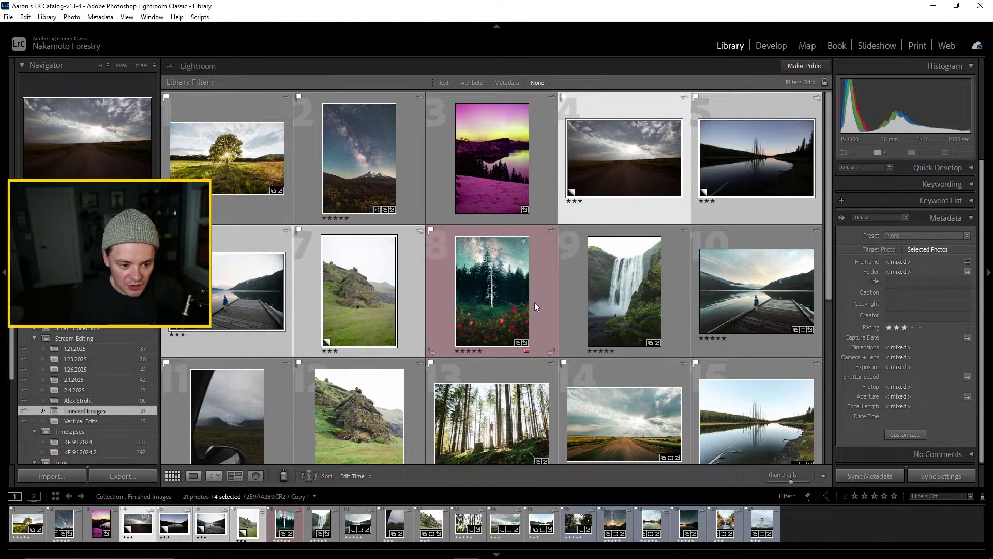
shift+click(494, 167)
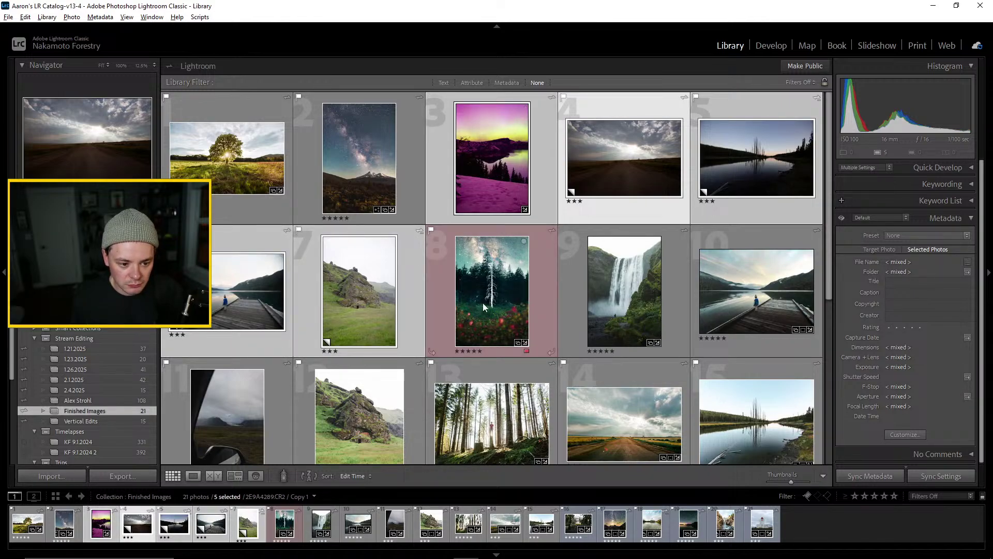
scroll(509, 326, down, 3)
scroll(508, 324, down, 3)
scroll(498, 332, up, 3)
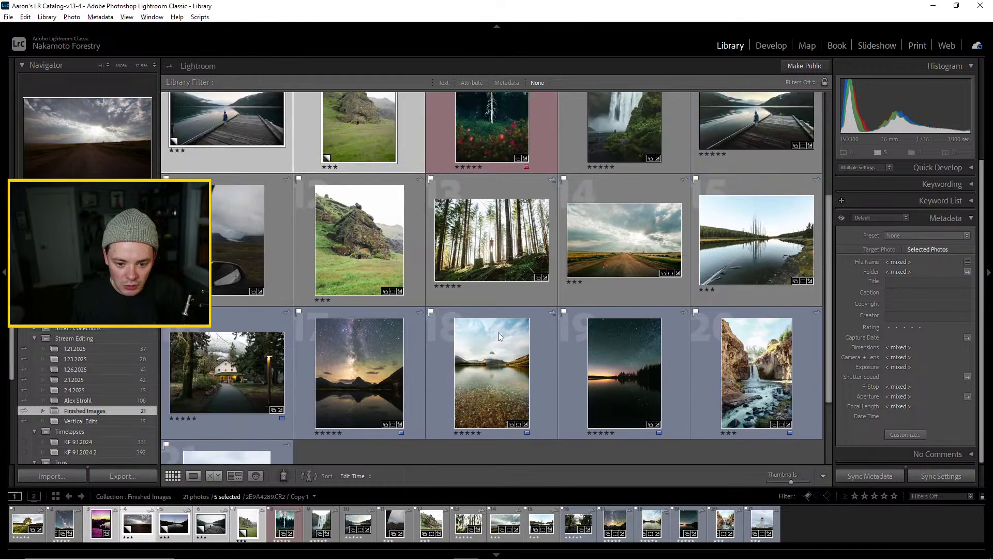
ctrl+click(292, 279)
scroll(395, 341, up, 3)
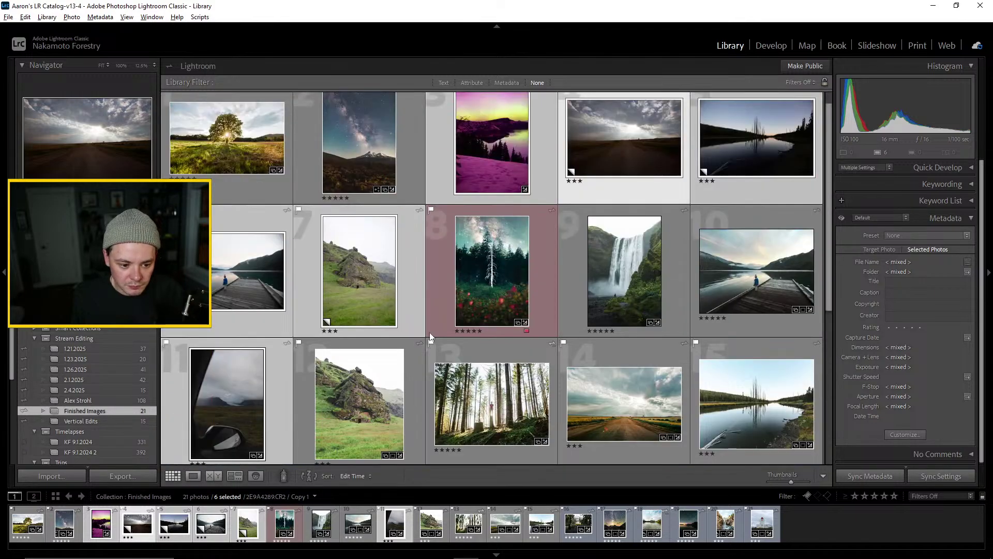
scroll(393, 259, down, 1)
ctrl+click(368, 231)
scroll(535, 311, down, 5)
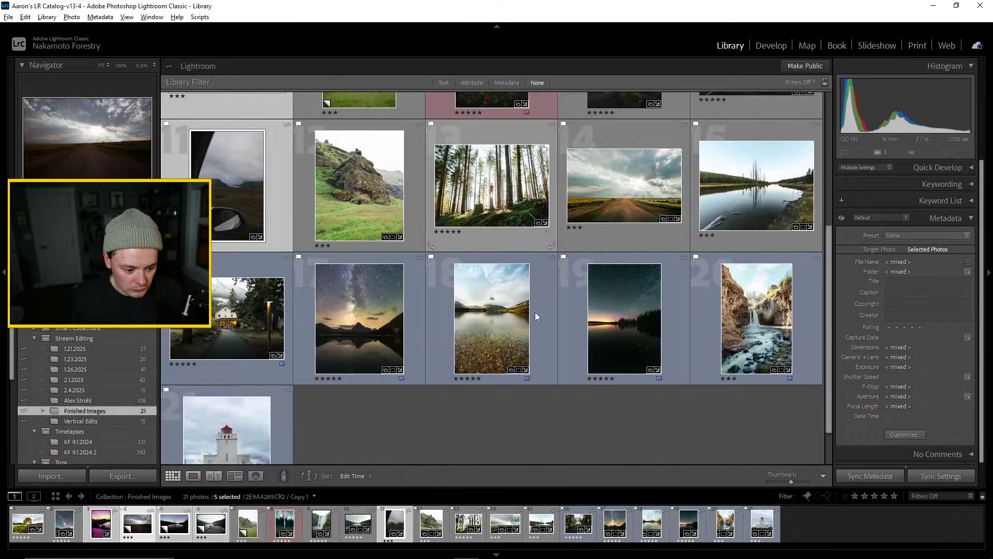
scroll(665, 310, up, 5)
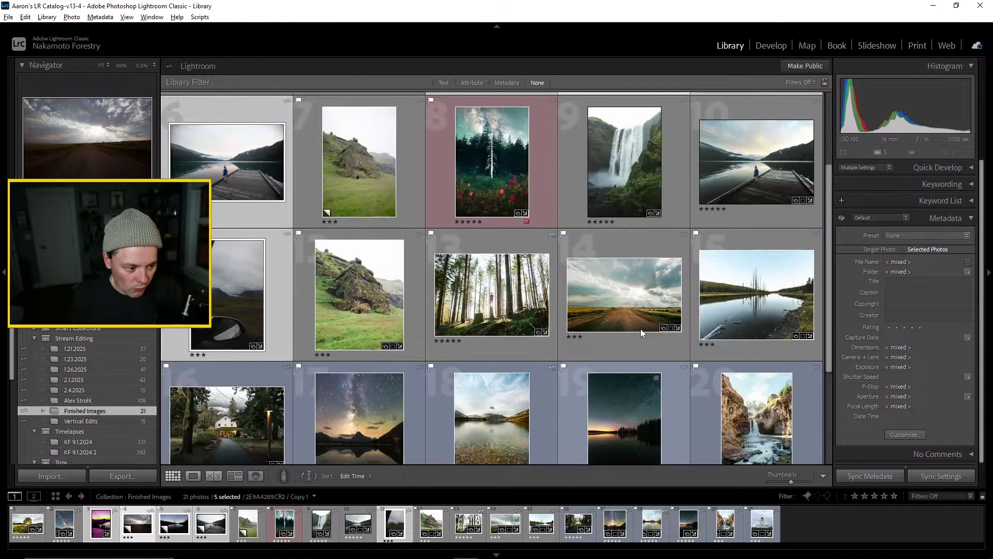
right_click(239, 280)
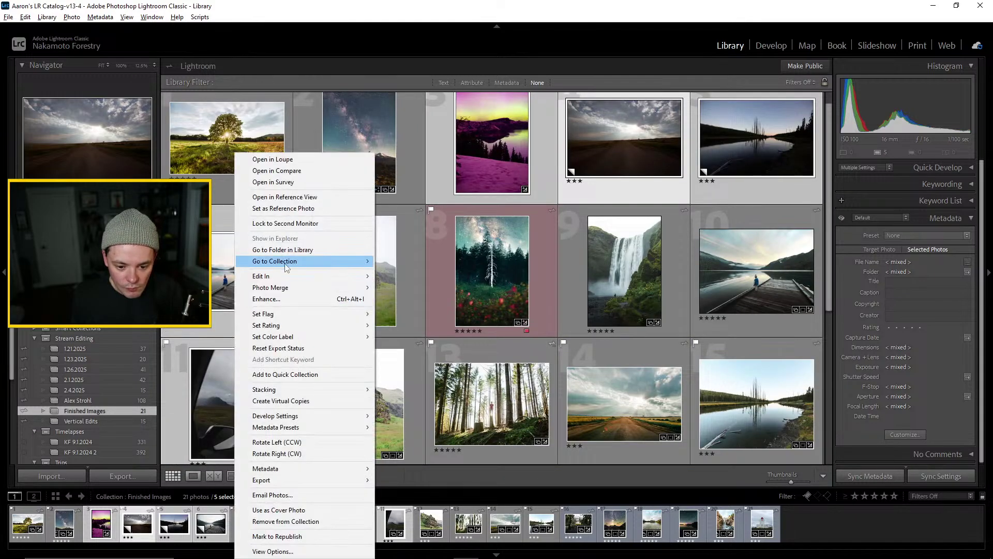
click(300, 521)
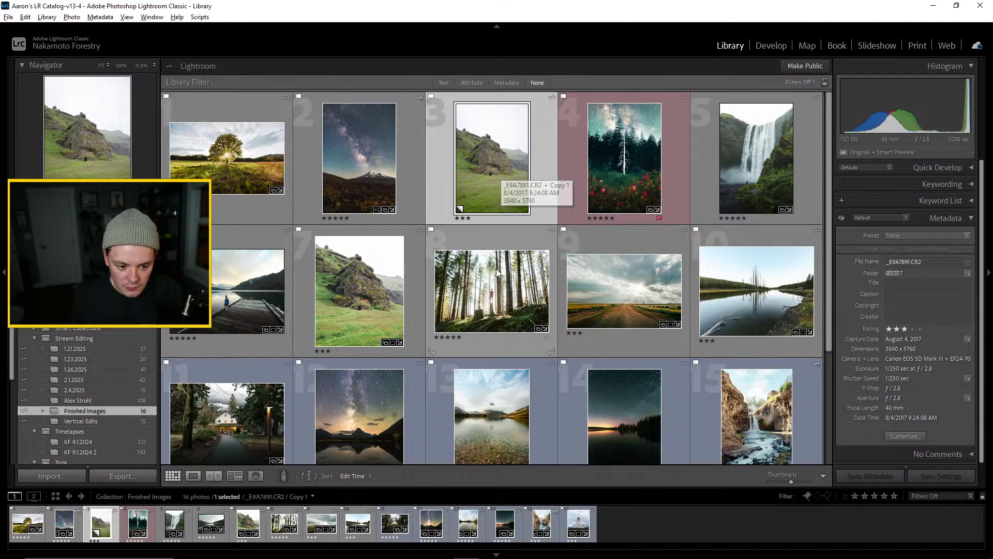
Remove the pale three-star green rock photo, _E9A7891.CR2 Copy 1, from the Finished Images collection
key(Down)
right_click(481, 182)
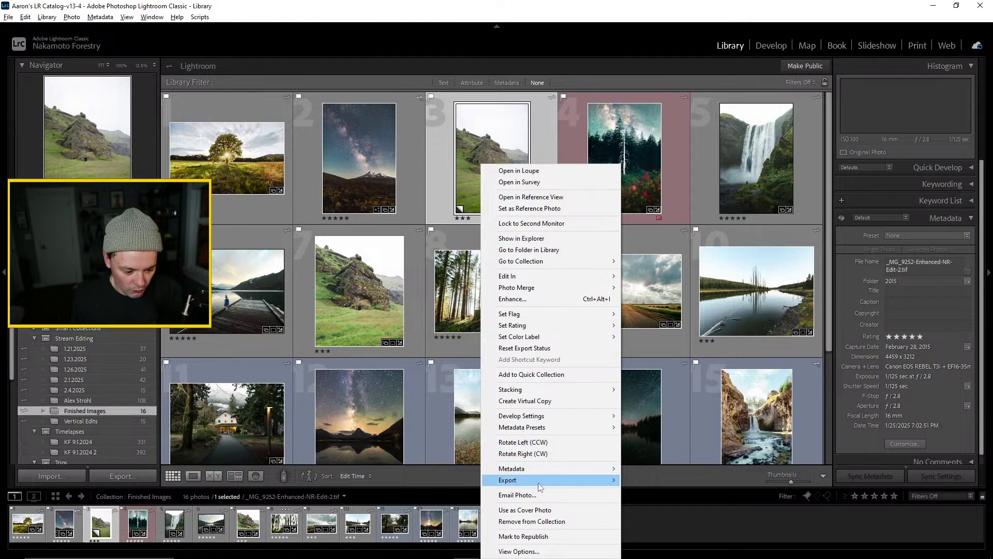
click(531, 521)
Look over the remaining photos in the Finished Images collection
scroll(492, 320, down, 1)
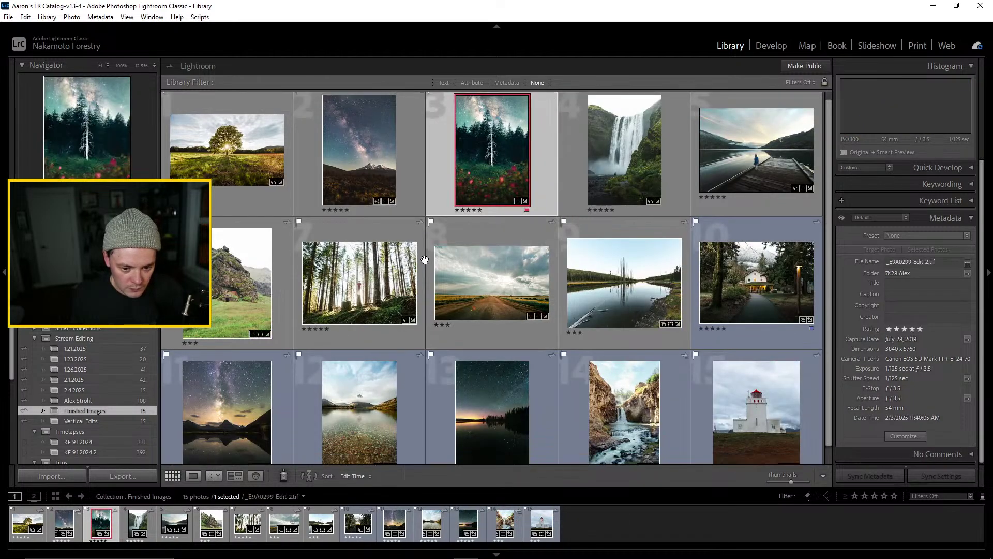
scroll(524, 327, up, 1)
scroll(525, 325, down, 1)
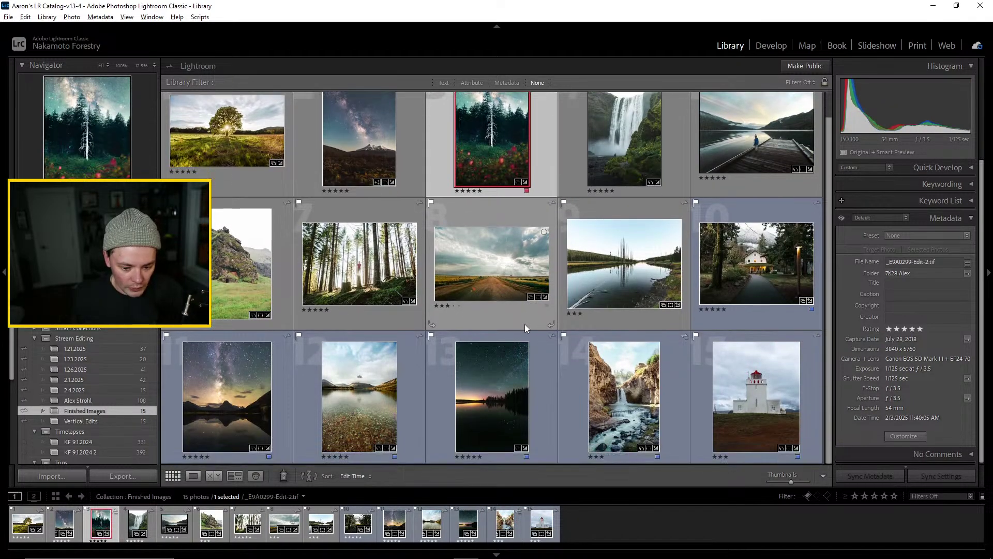
scroll(830, 298, up, 1)
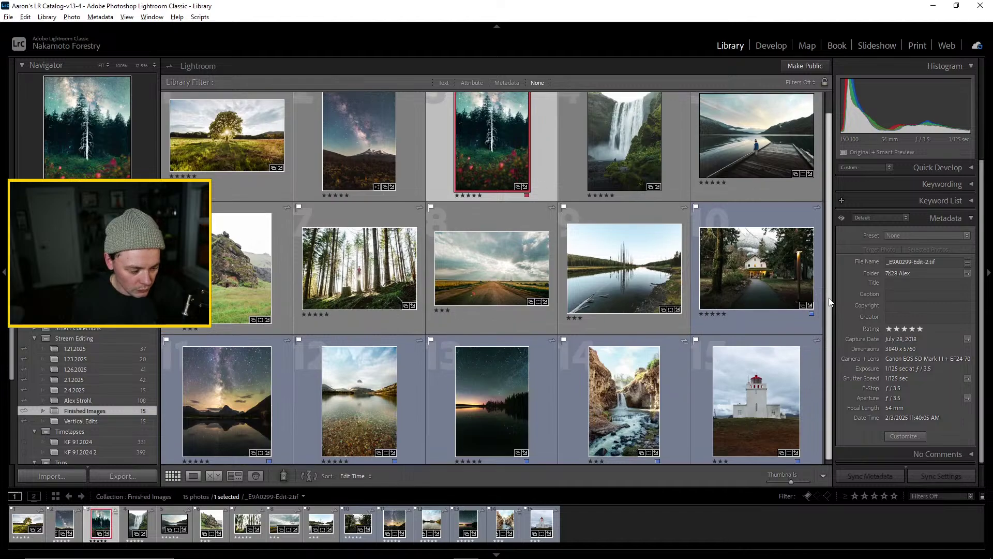
scroll(830, 298, down, 1)
scroll(832, 258, up, 2)
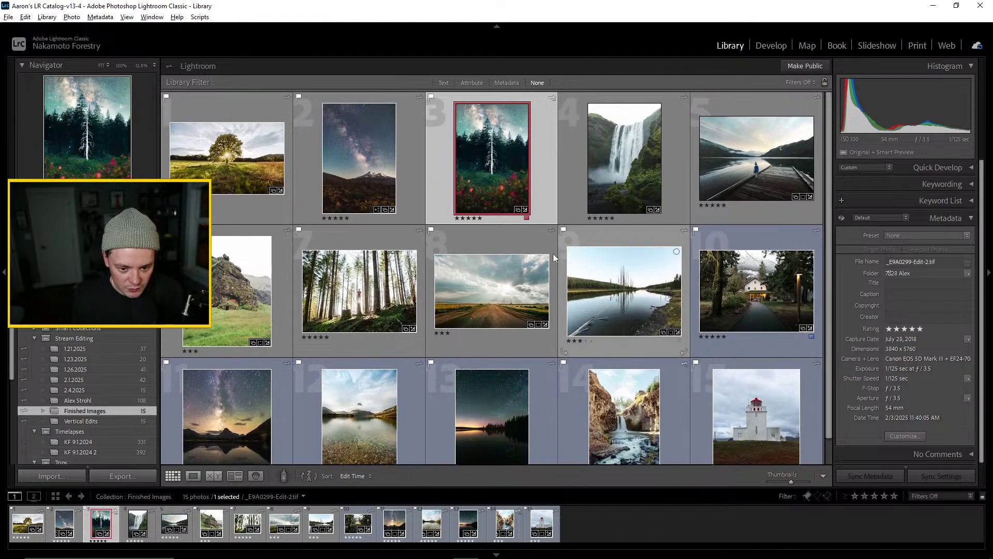
scroll(479, 246, down, 1)
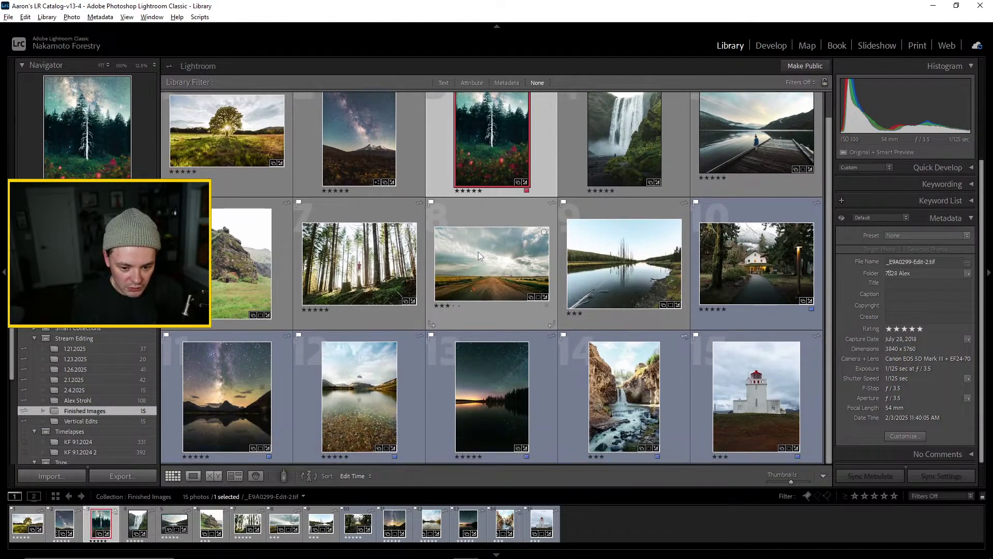
scroll(619, 283, up, 1)
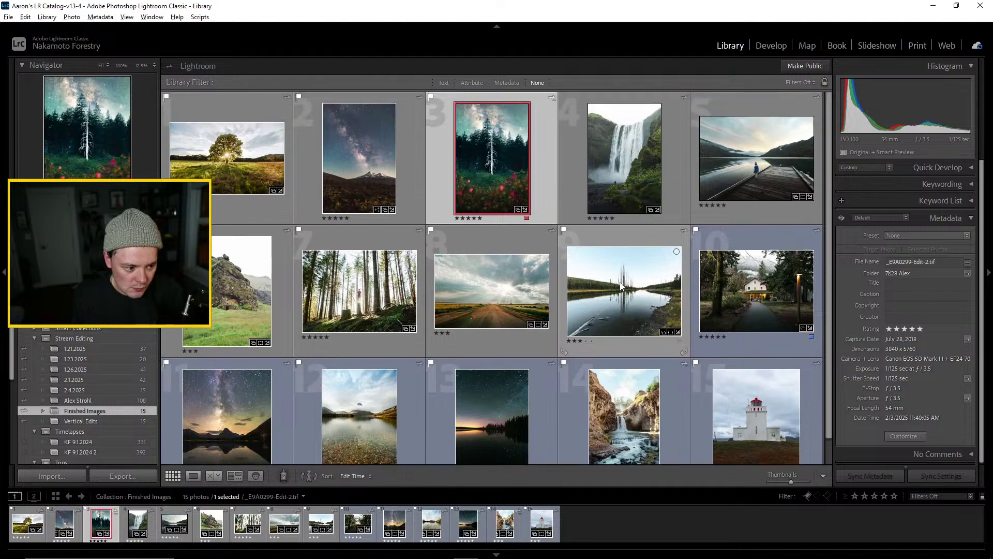
scroll(618, 284, down, 1)
Open the Alex Strohl collection and look through its photos from beginning to end
click(104, 399)
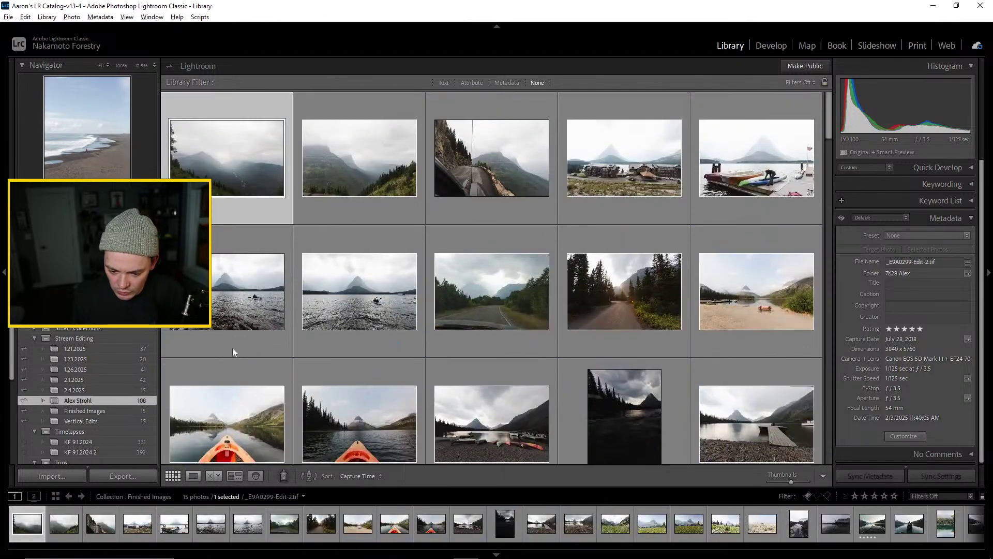
scroll(545, 250, down, 5)
key(j)
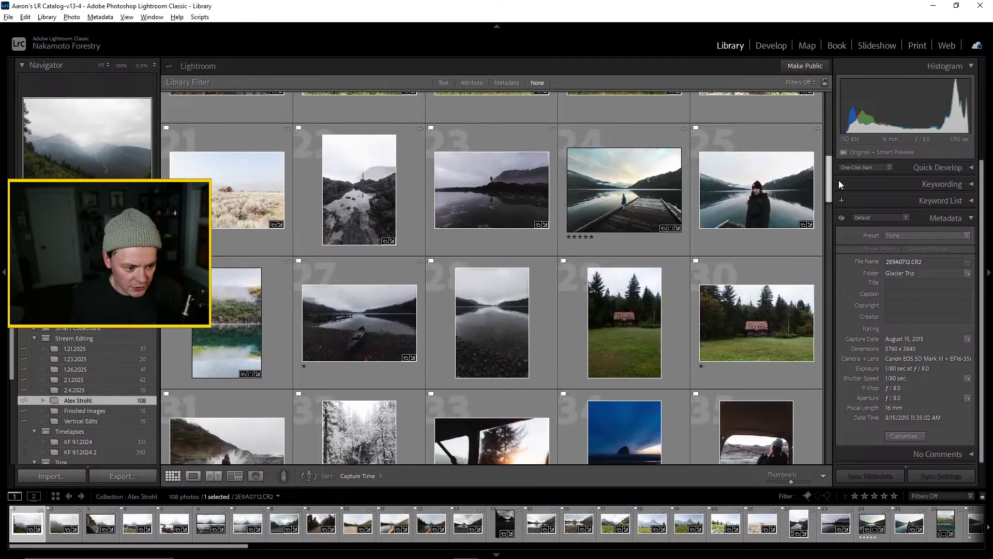
drag(839, 180, 860, 447)
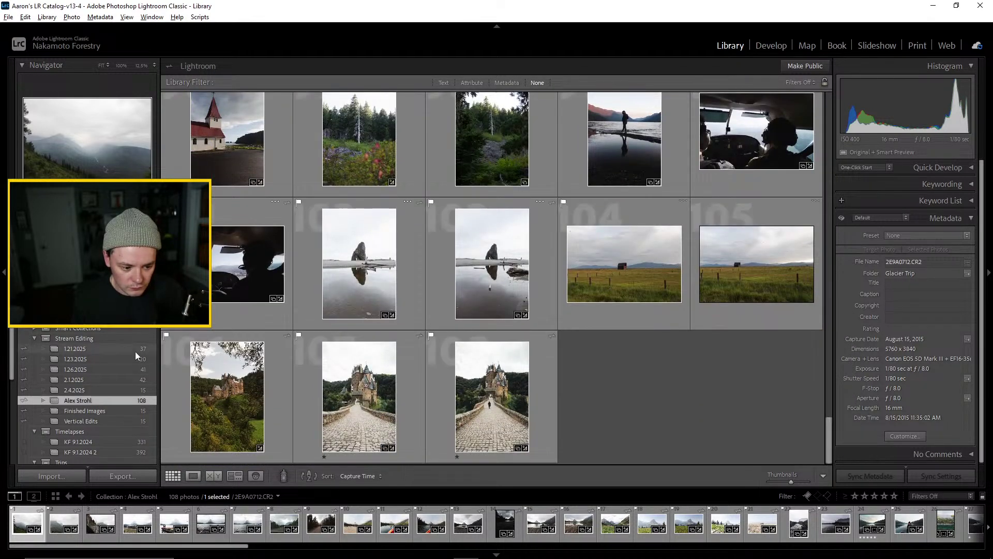
Open the 2.1.2025 collection and add the one-star sea stack photo 2E9A7251.CR2 to Finished Images
click(121, 389)
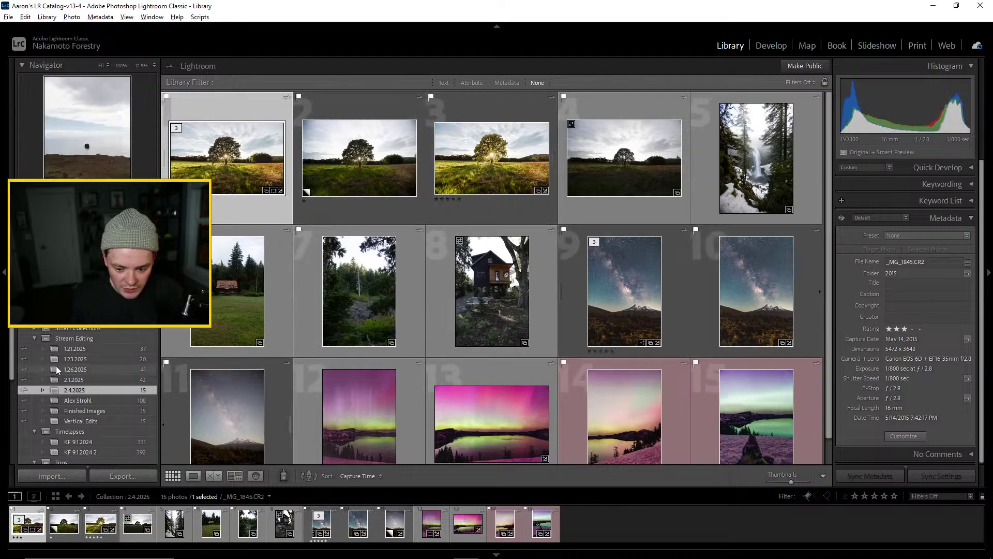
click(83, 380)
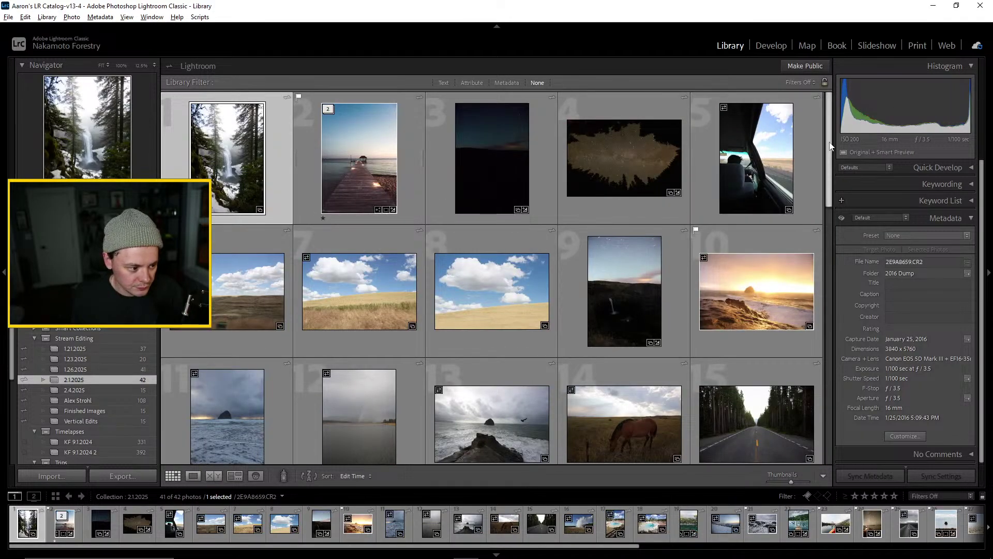
drag(828, 147, 836, 399)
drag(595, 295, 97, 414)
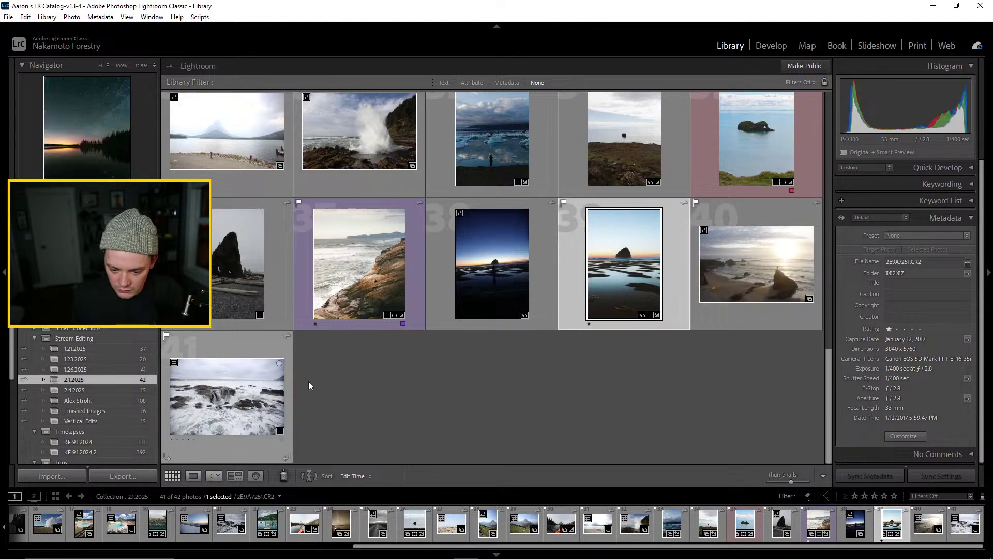
Add the red-labelled rock island photo _E9A7972.CR2 from 2.1.2025 to the Finished Images collection
scroll(833, 347, up, 3)
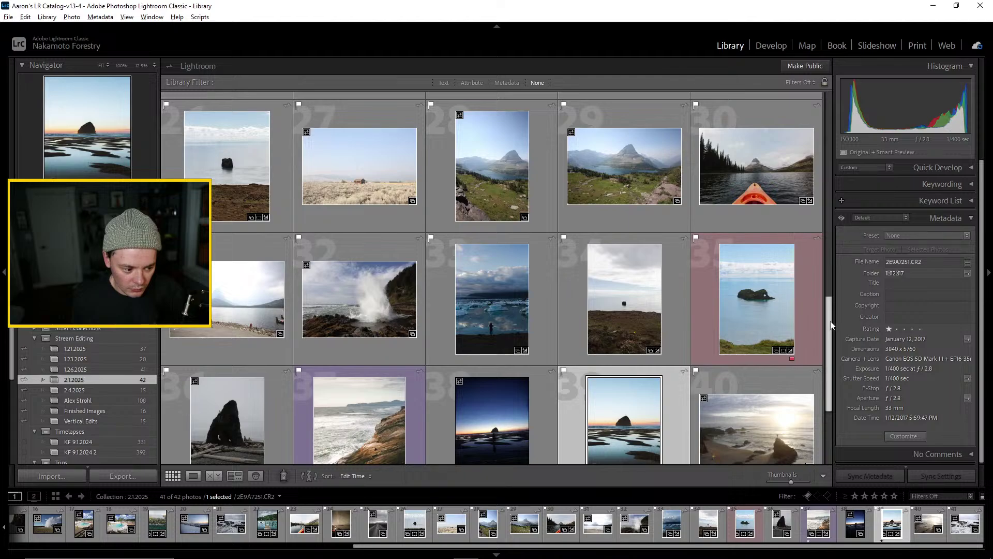
click(758, 300)
drag(758, 297, 103, 410)
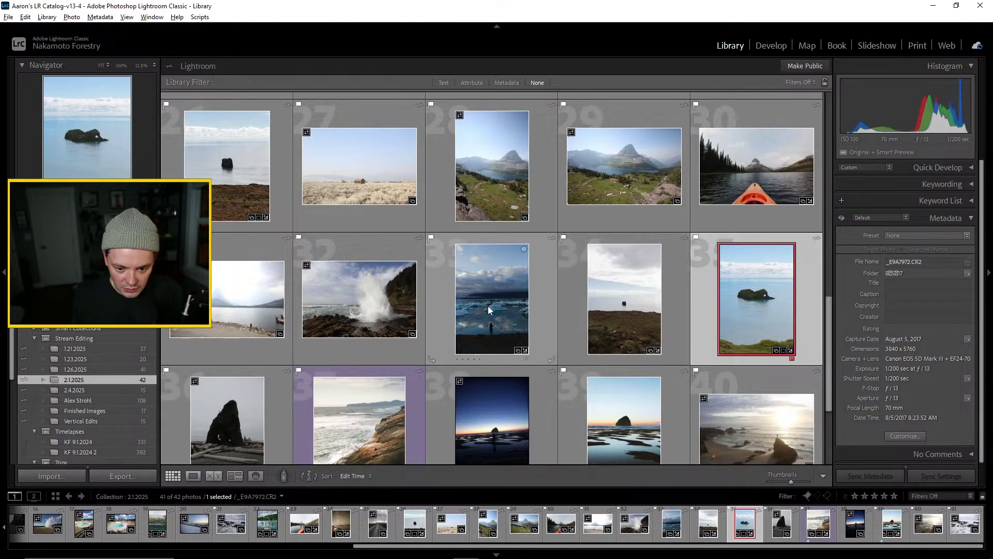
Look through the earlier photos in the 2.1.2025 collection and inspect the lake reflection photo 2E9A8463.CR2 at larger size
scroll(489, 304, up, 5)
scroll(501, 305, up, 3)
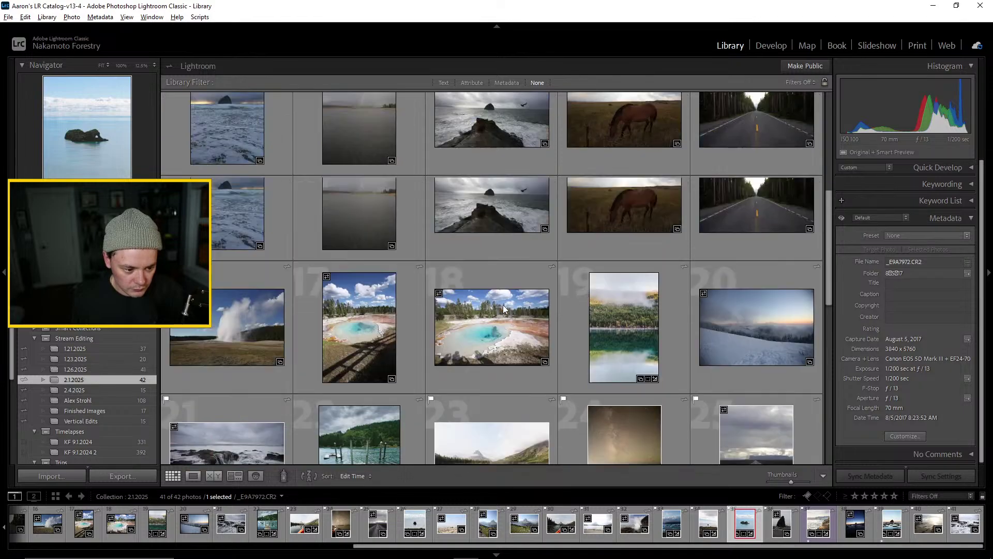
click(640, 318)
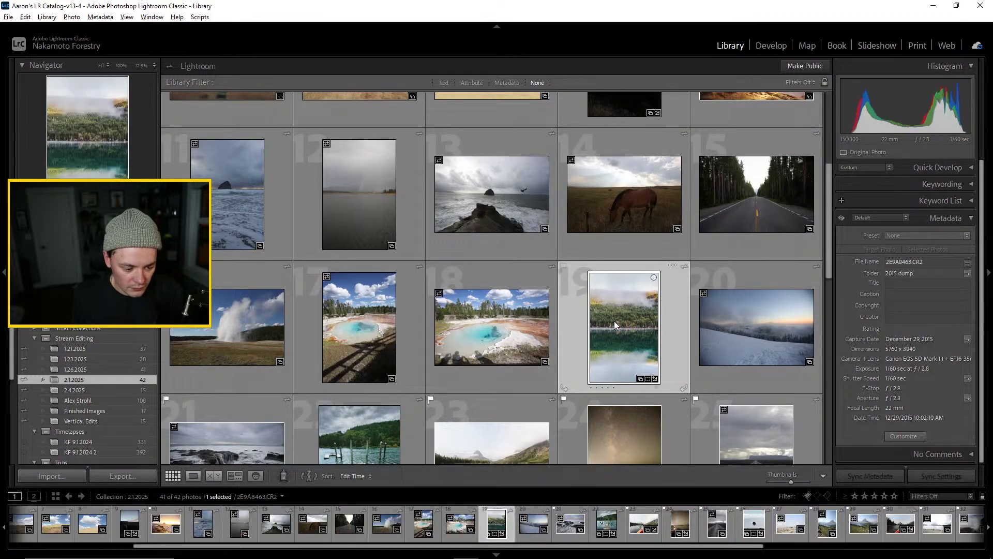
double_click(613, 320)
click(174, 475)
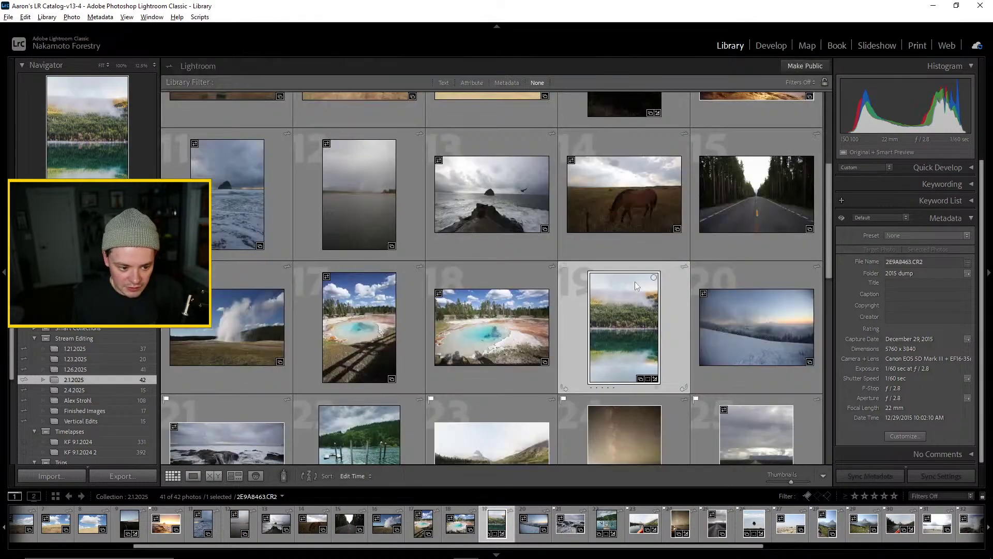
scroll(527, 309, up, 4)
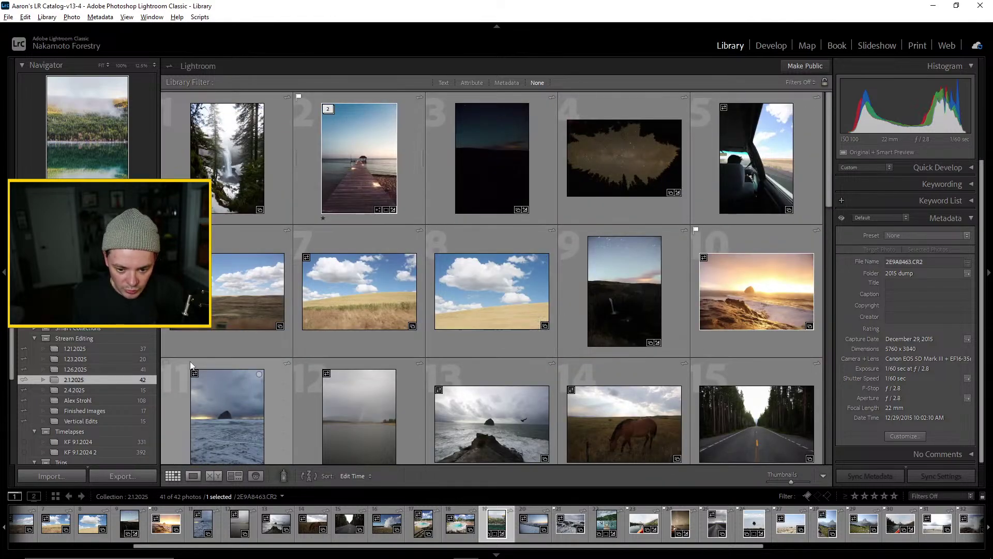
Compare 1.26.2025 with Finished Images and add the five-star Milky Way road photo _MG_4165-Enhanced-NR-Edit.tif to Finished Images
click(82, 369)
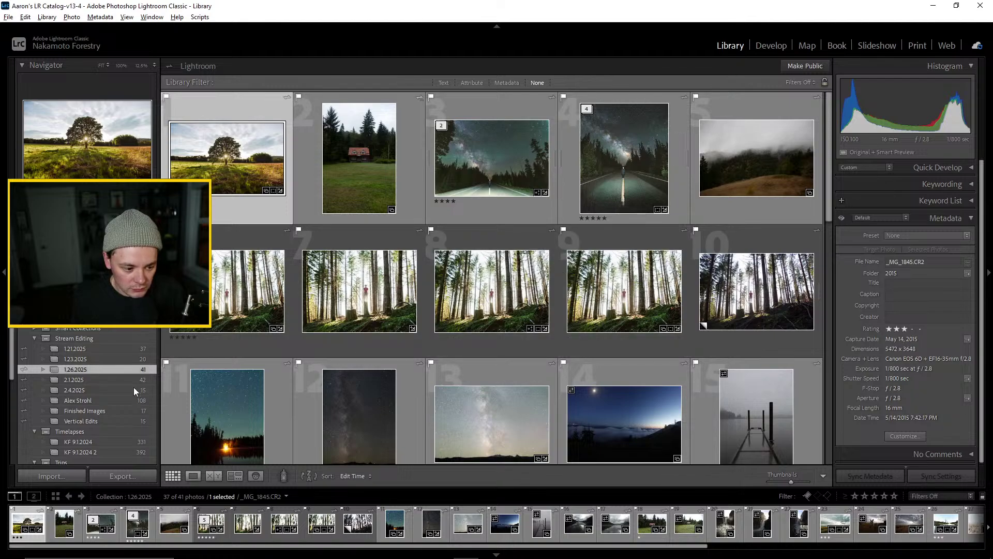
click(108, 408)
scroll(414, 315, down, 4)
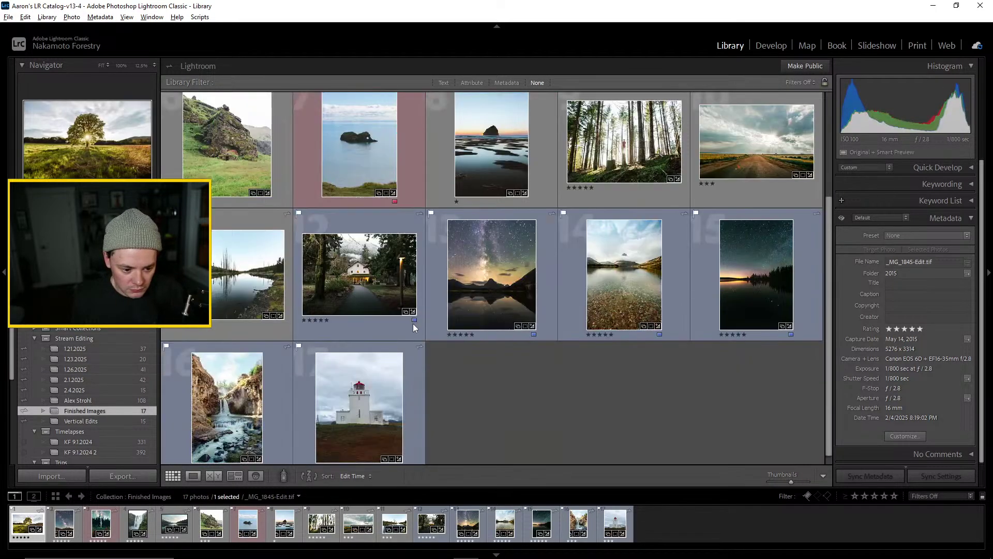
scroll(412, 328, up, 4)
scroll(411, 328, down, 4)
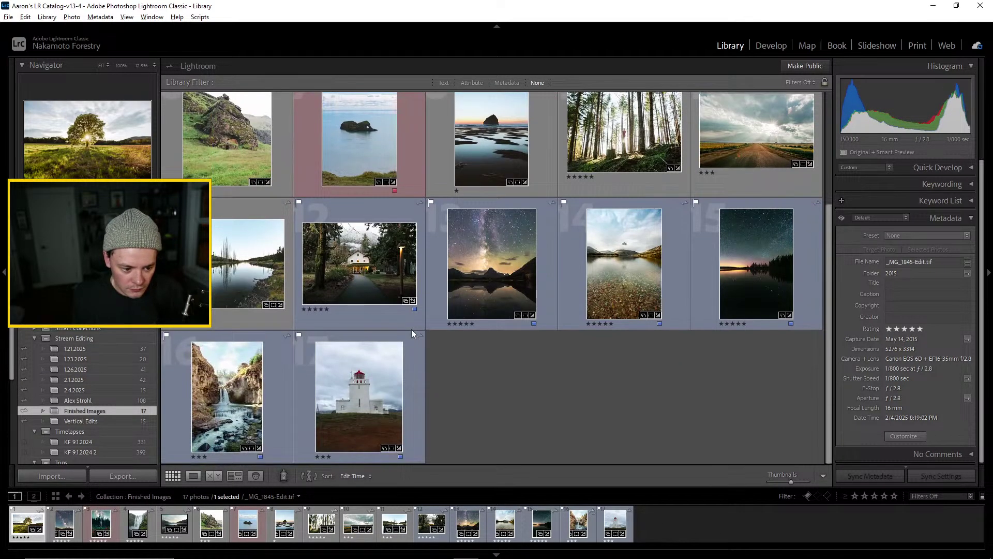
scroll(411, 329, up, 4)
click(103, 371)
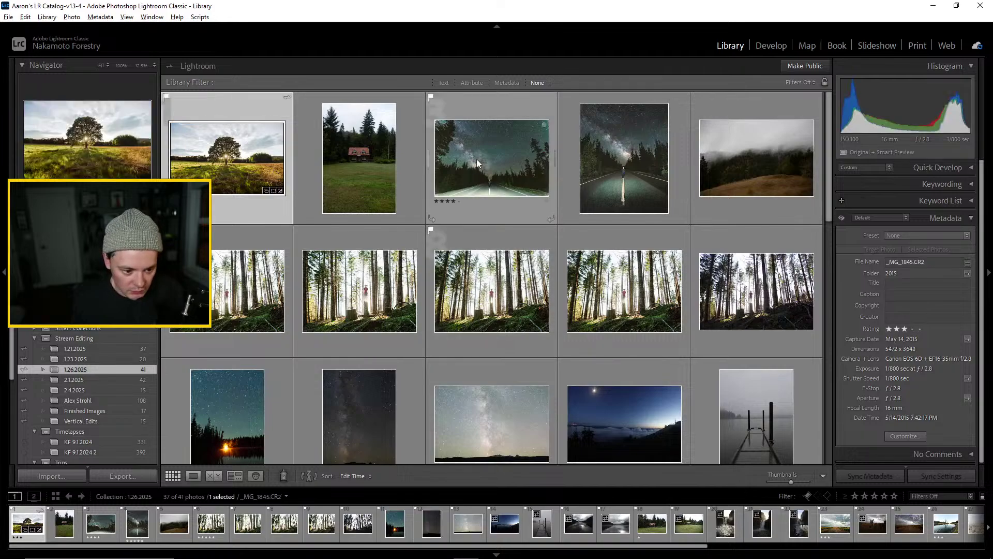
click(605, 166)
drag(624, 170, 95, 410)
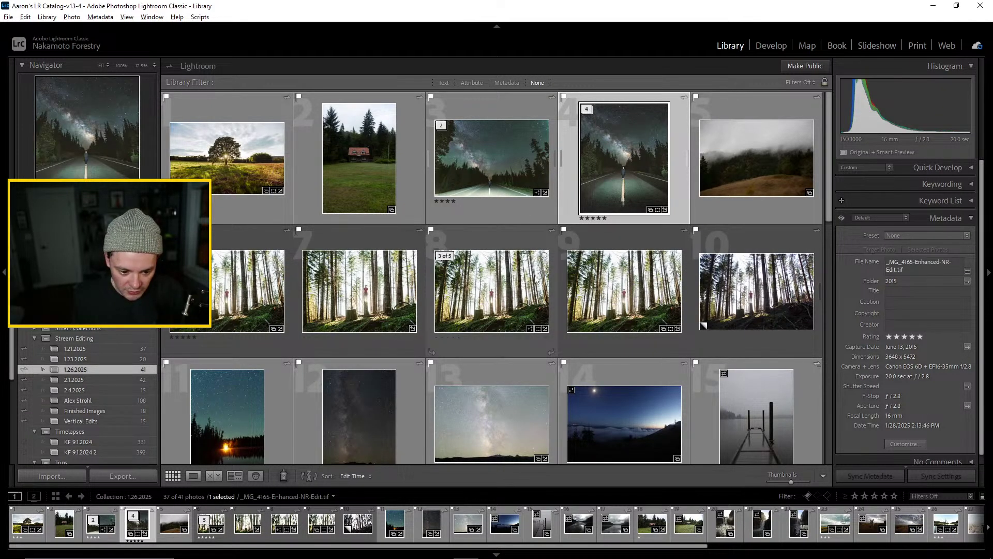
Look through the rest of the 1.26.2025 collection and all of 1.23.2025 and 1.21.2025 for further completed edits
scroll(535, 279, down, 3)
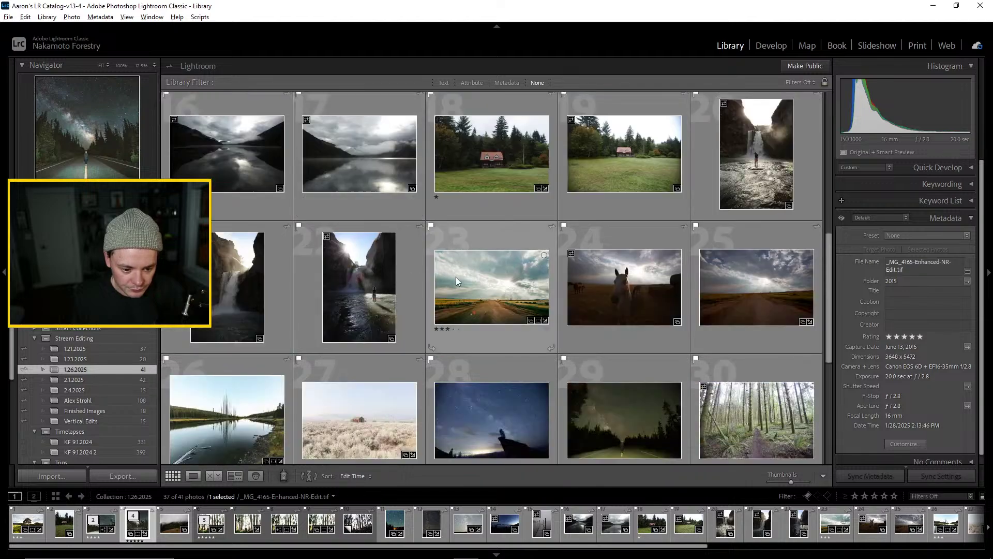
scroll(456, 279, down, 3)
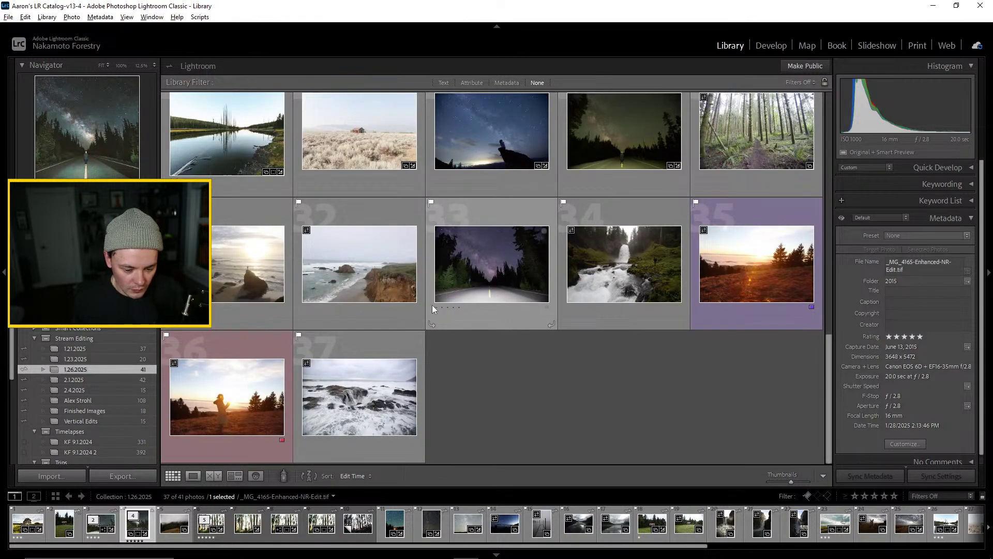
click(97, 358)
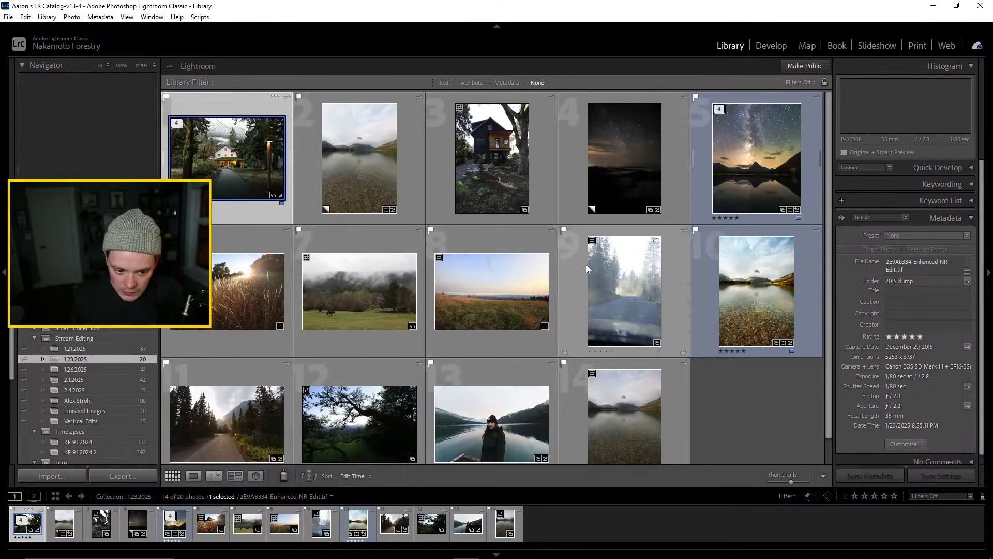
scroll(588, 259, down, 1)
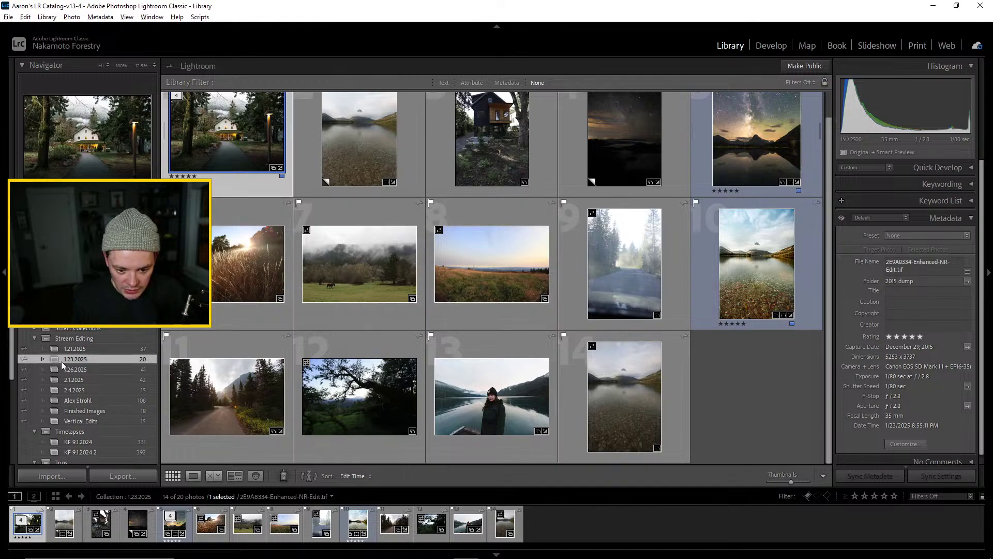
click(72, 348)
scroll(517, 238, down, 3)
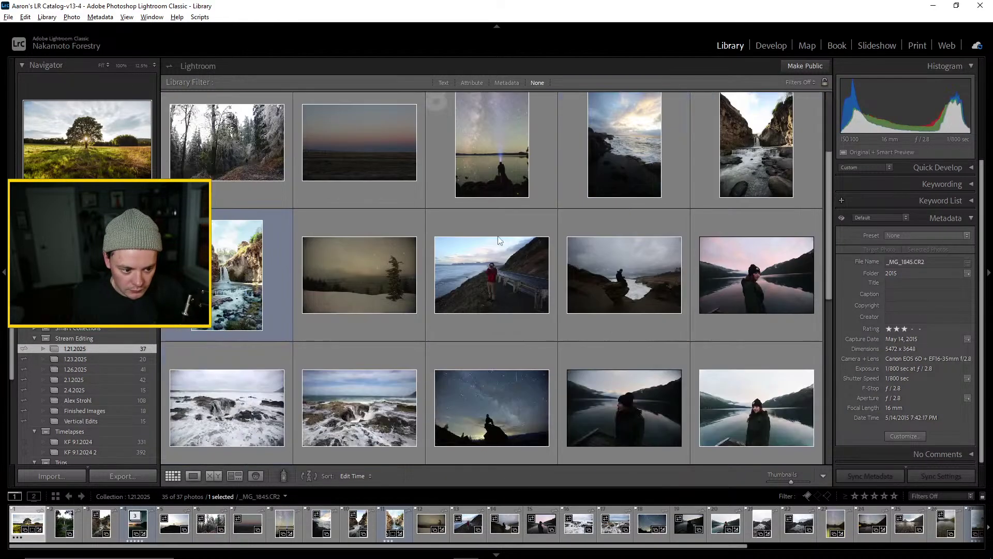
scroll(497, 239, down, 3)
scroll(495, 243, down, 3)
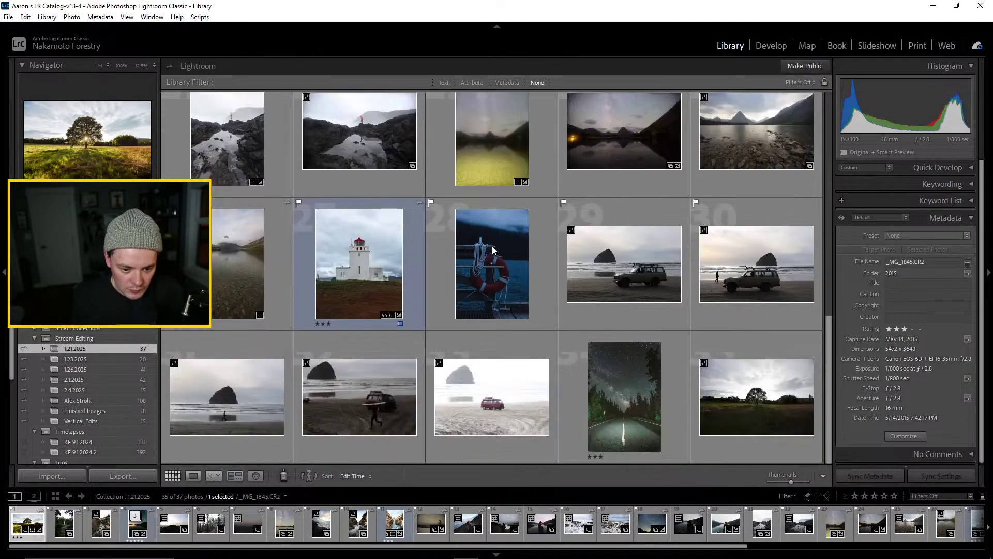
scroll(492, 252, up, 5)
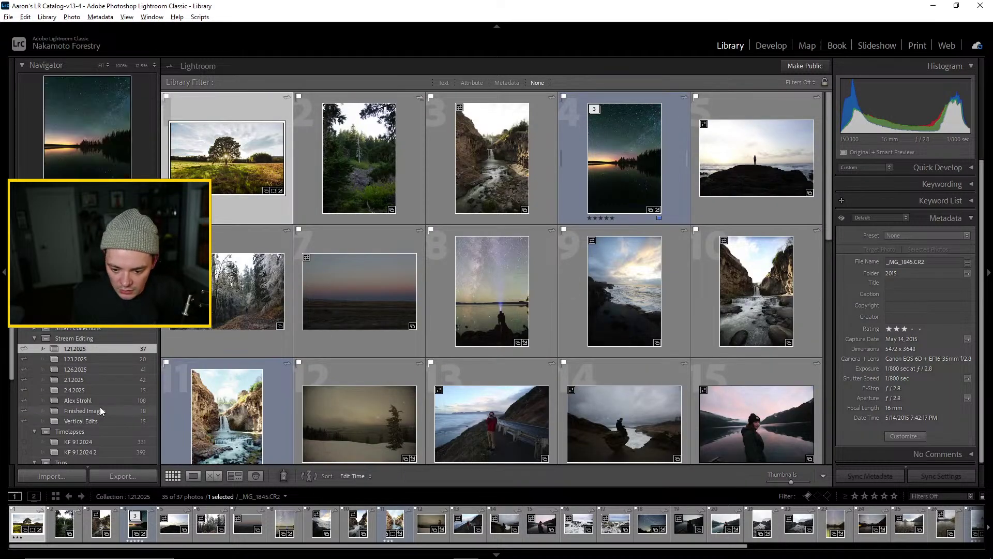
Open the Finished Images collection, deselect all photos and reduce the thumbnail size to fit six photos per row
click(82, 411)
scroll(516, 330, down, 3)
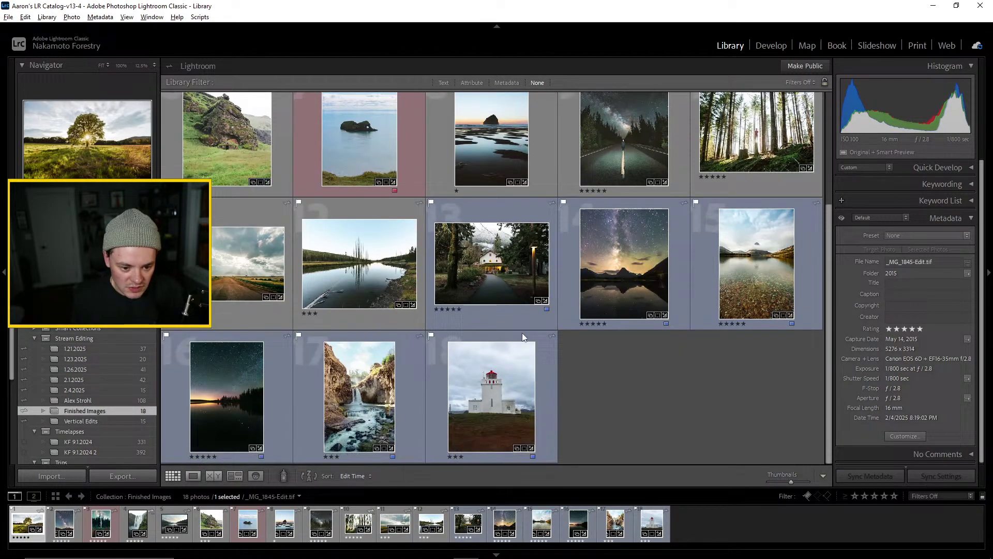
click(624, 380)
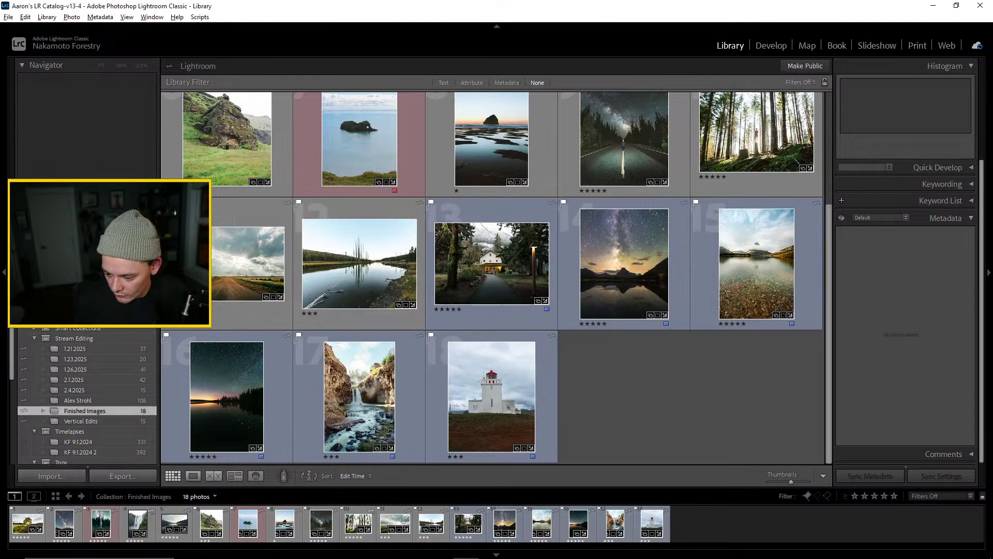
scroll(641, 401, up, 3)
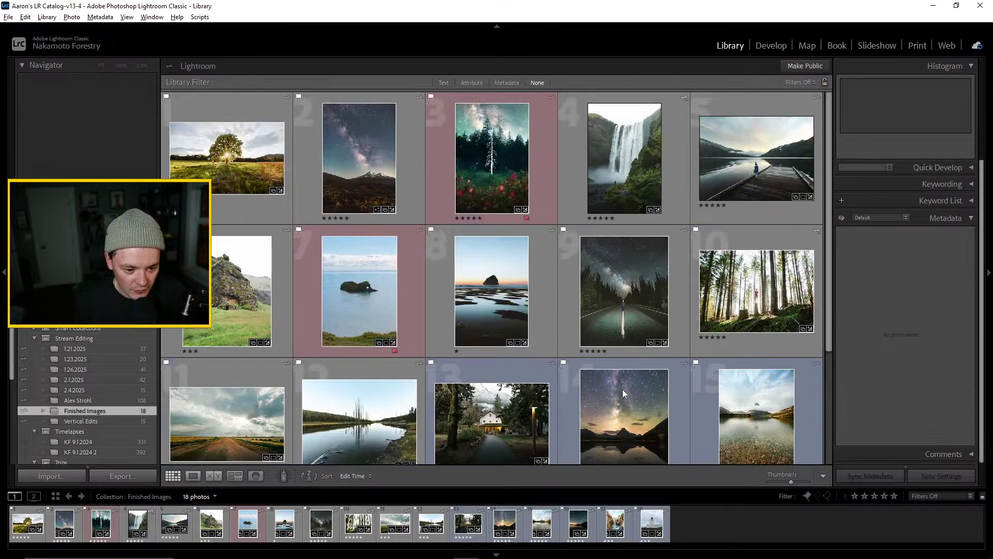
scroll(575, 352, down, 3)
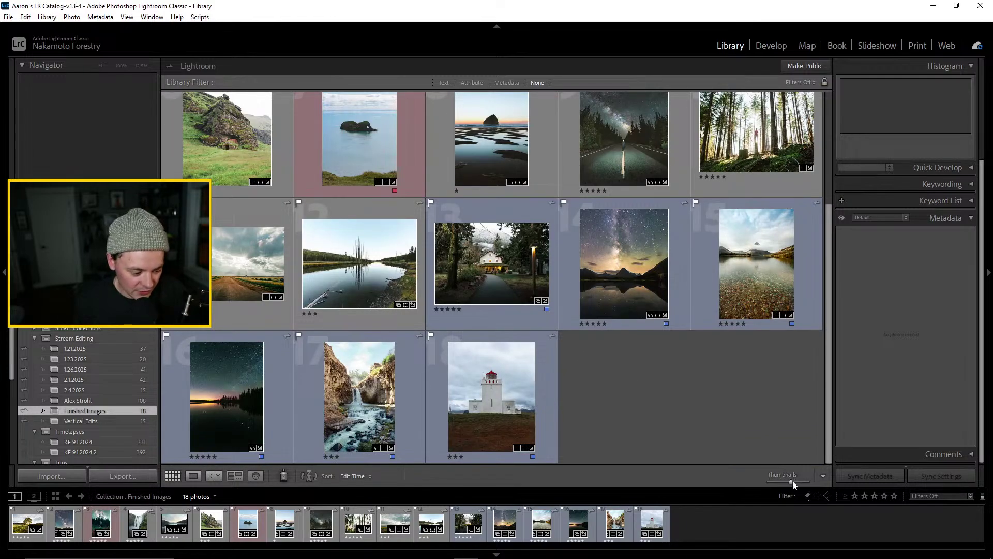
drag(791, 481, 787, 483)
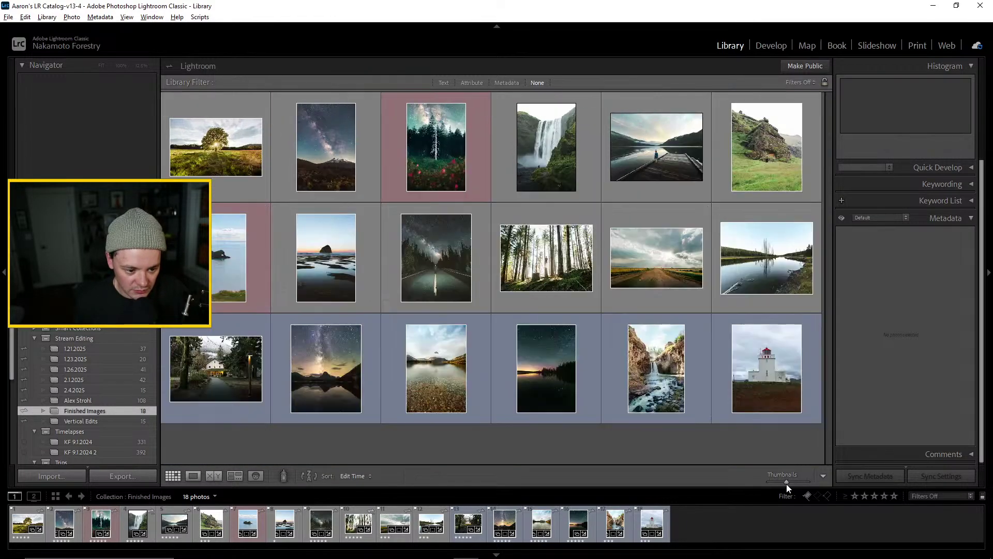